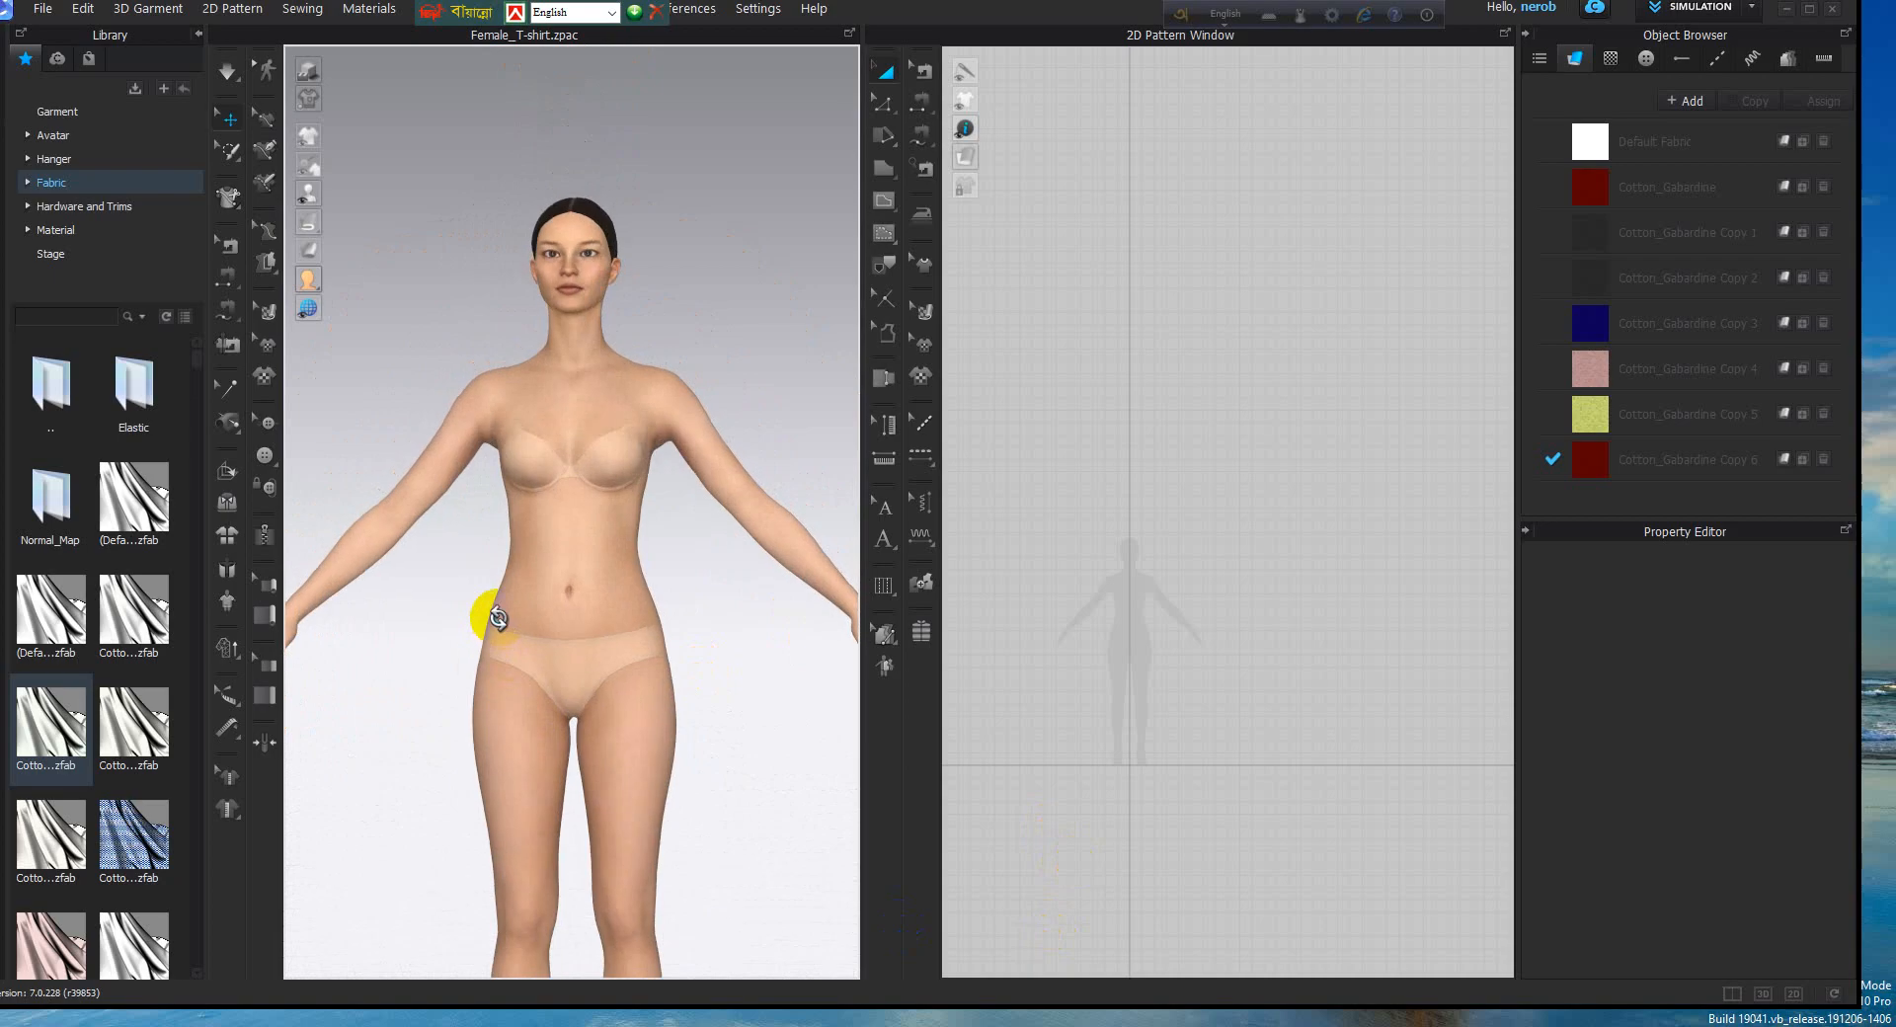
scroll(548, 561, up, 2)
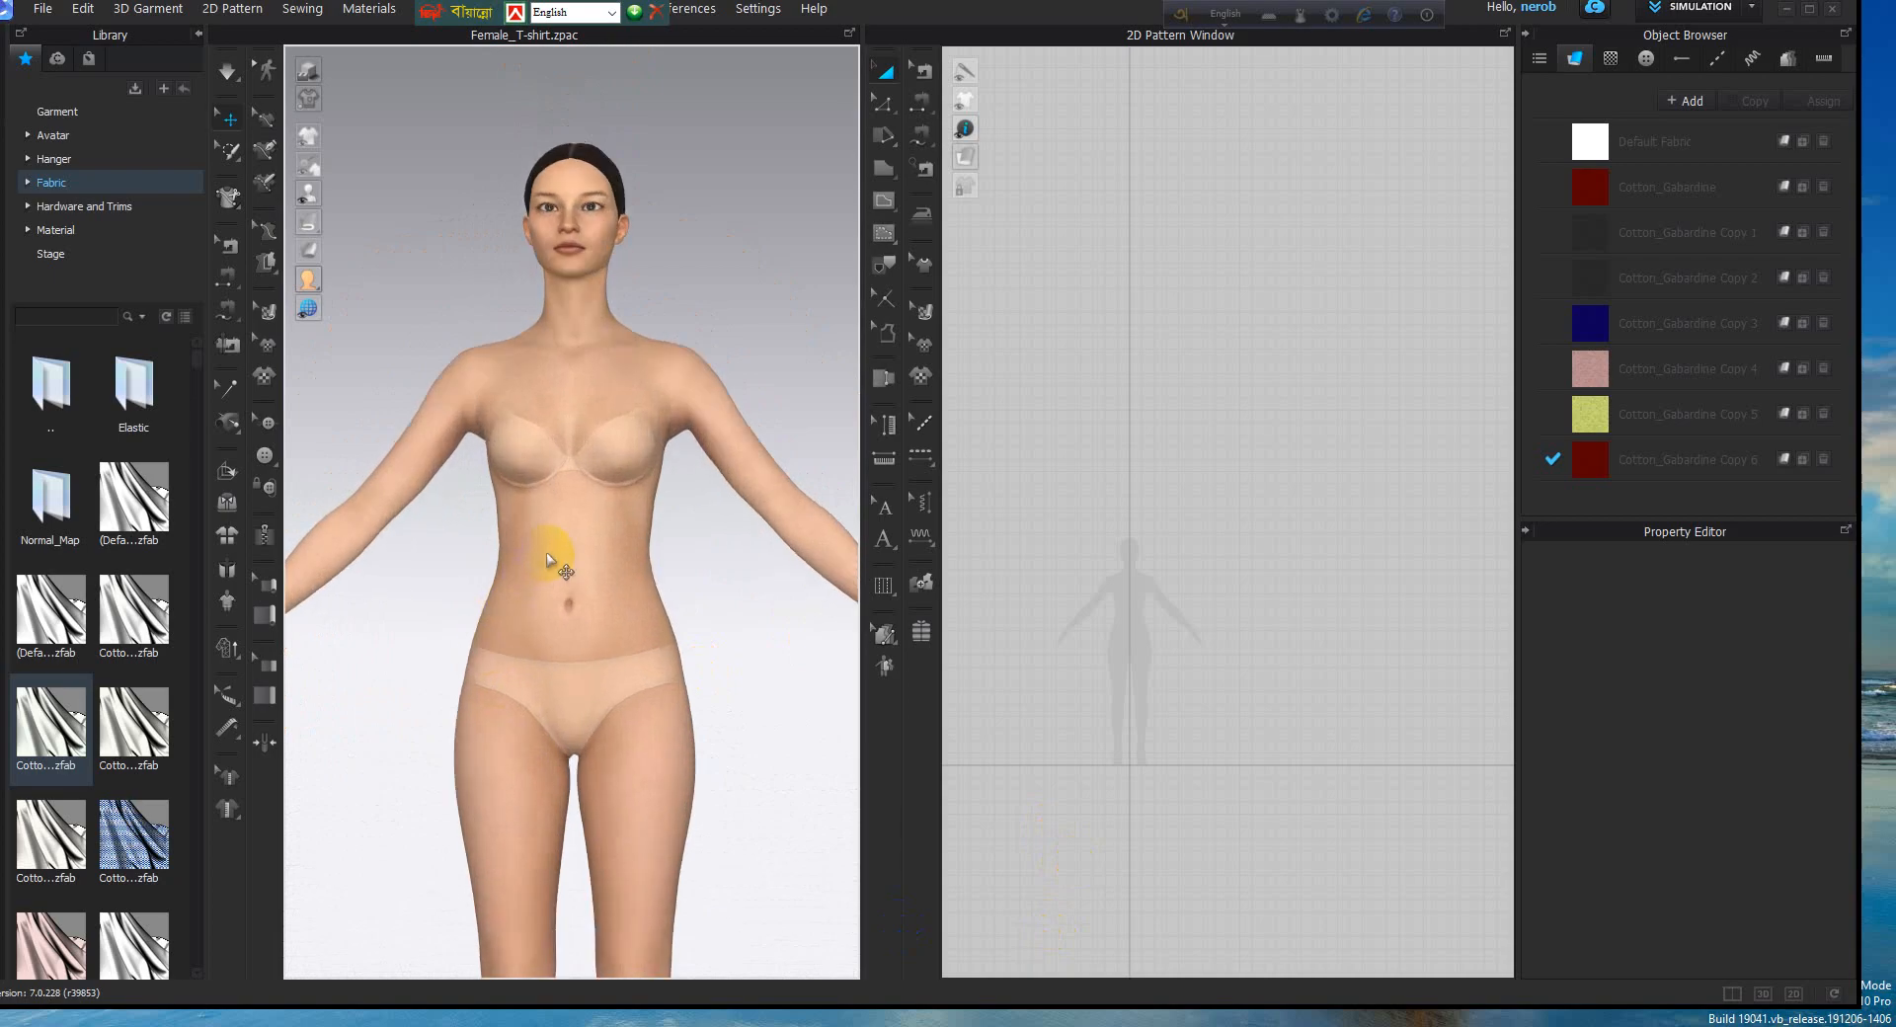
scroll(550, 560, down, 3)
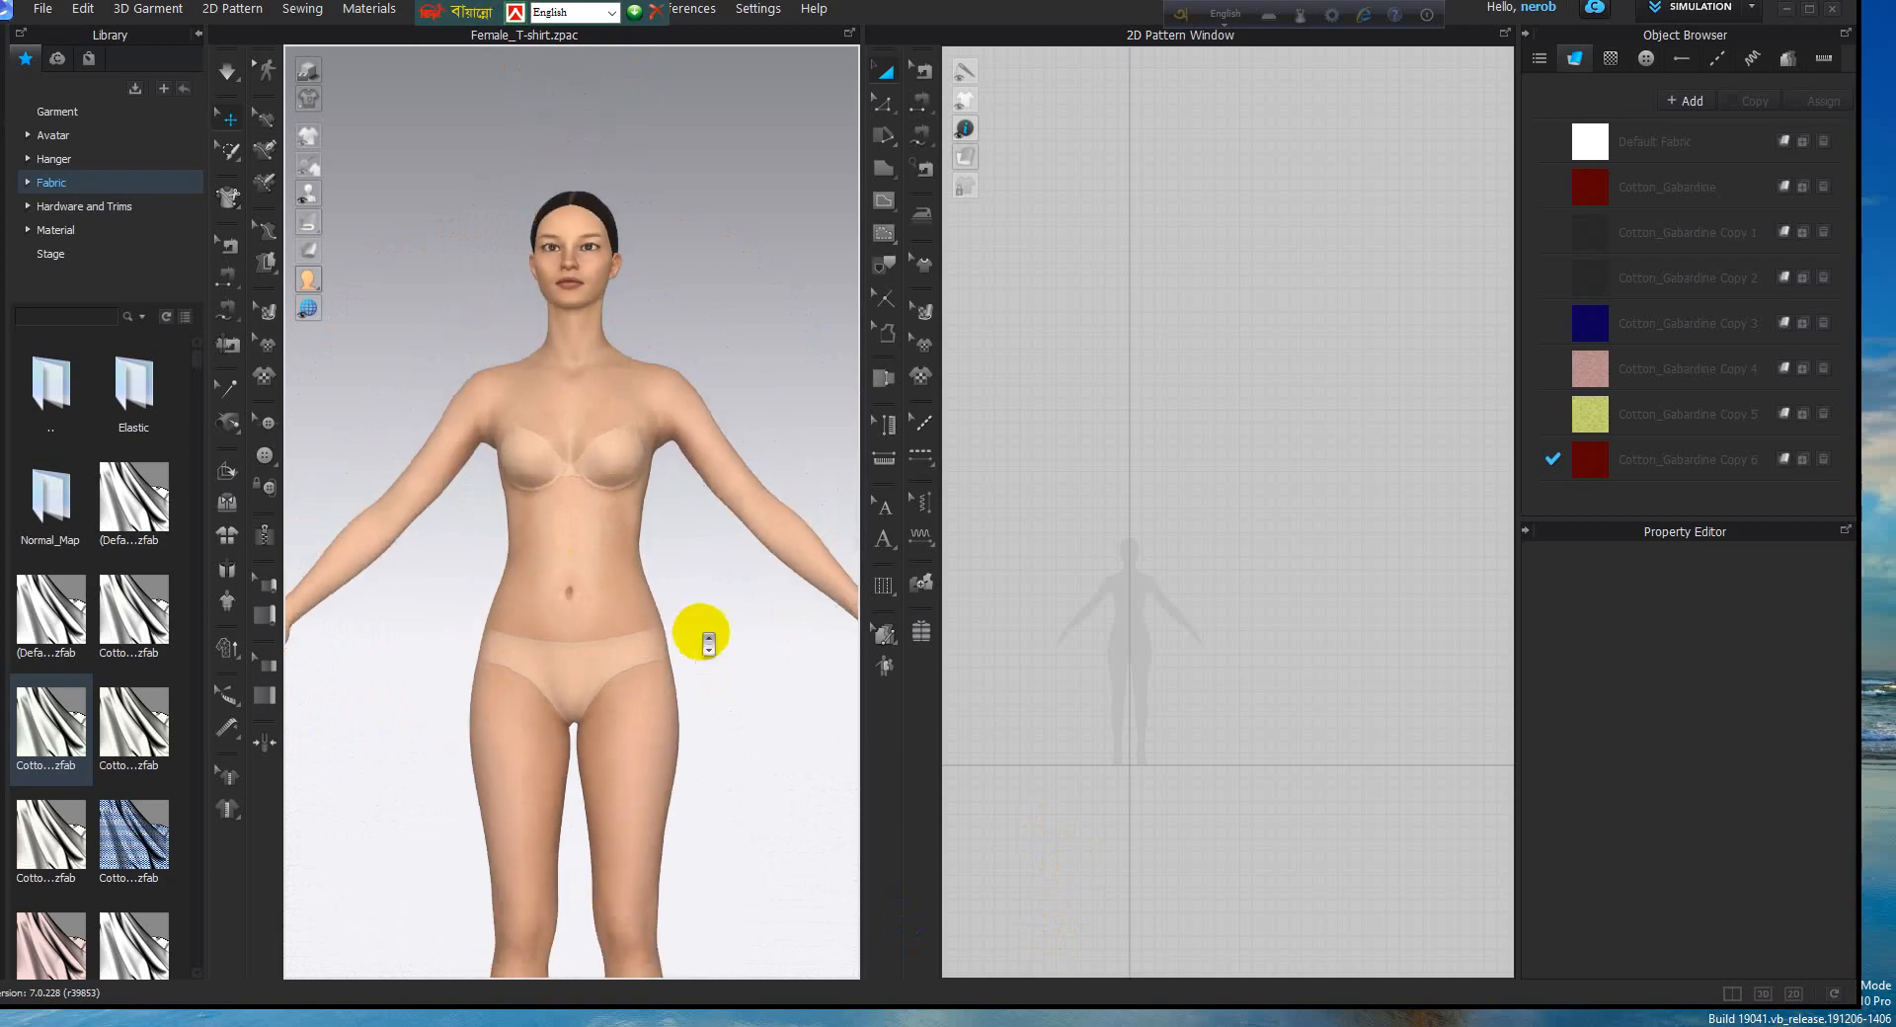
scroll(1136, 668, up, 2)
scroll(1136, 668, down, 3)
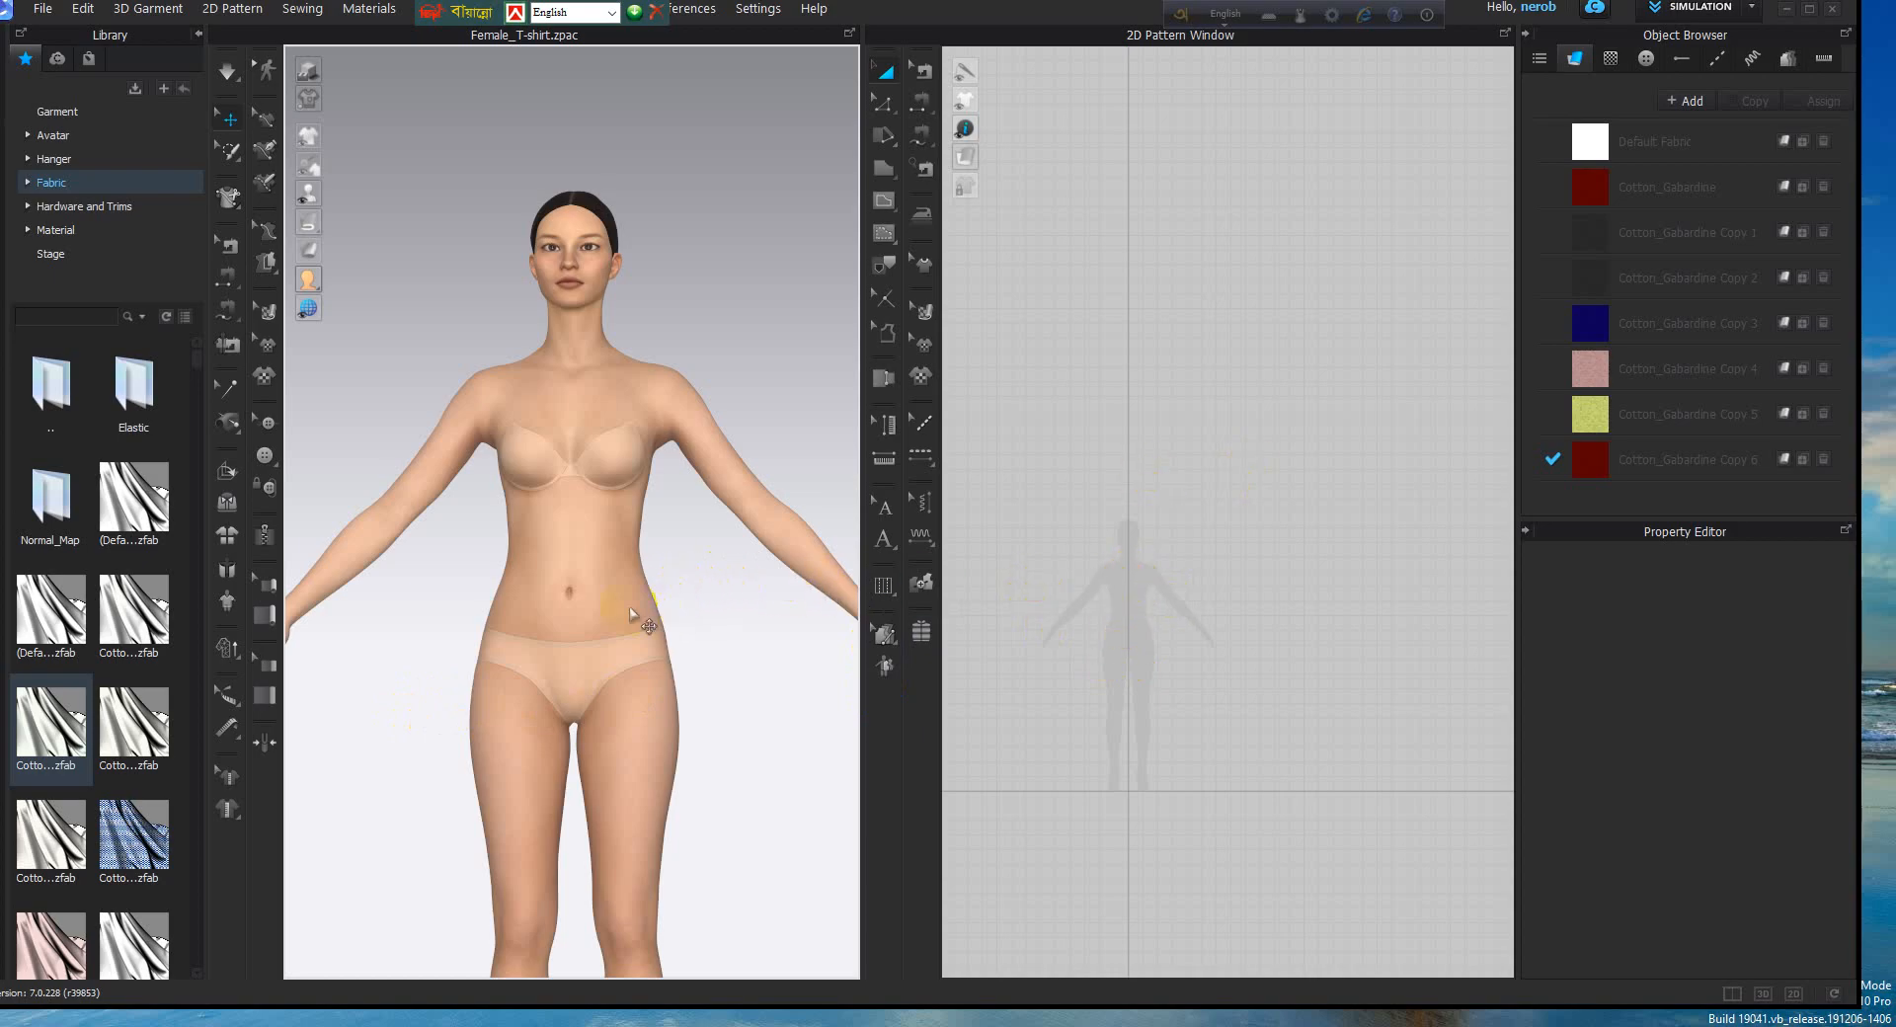
Display the dashed body guide lines on the avatar
mouse_move(314, 192)
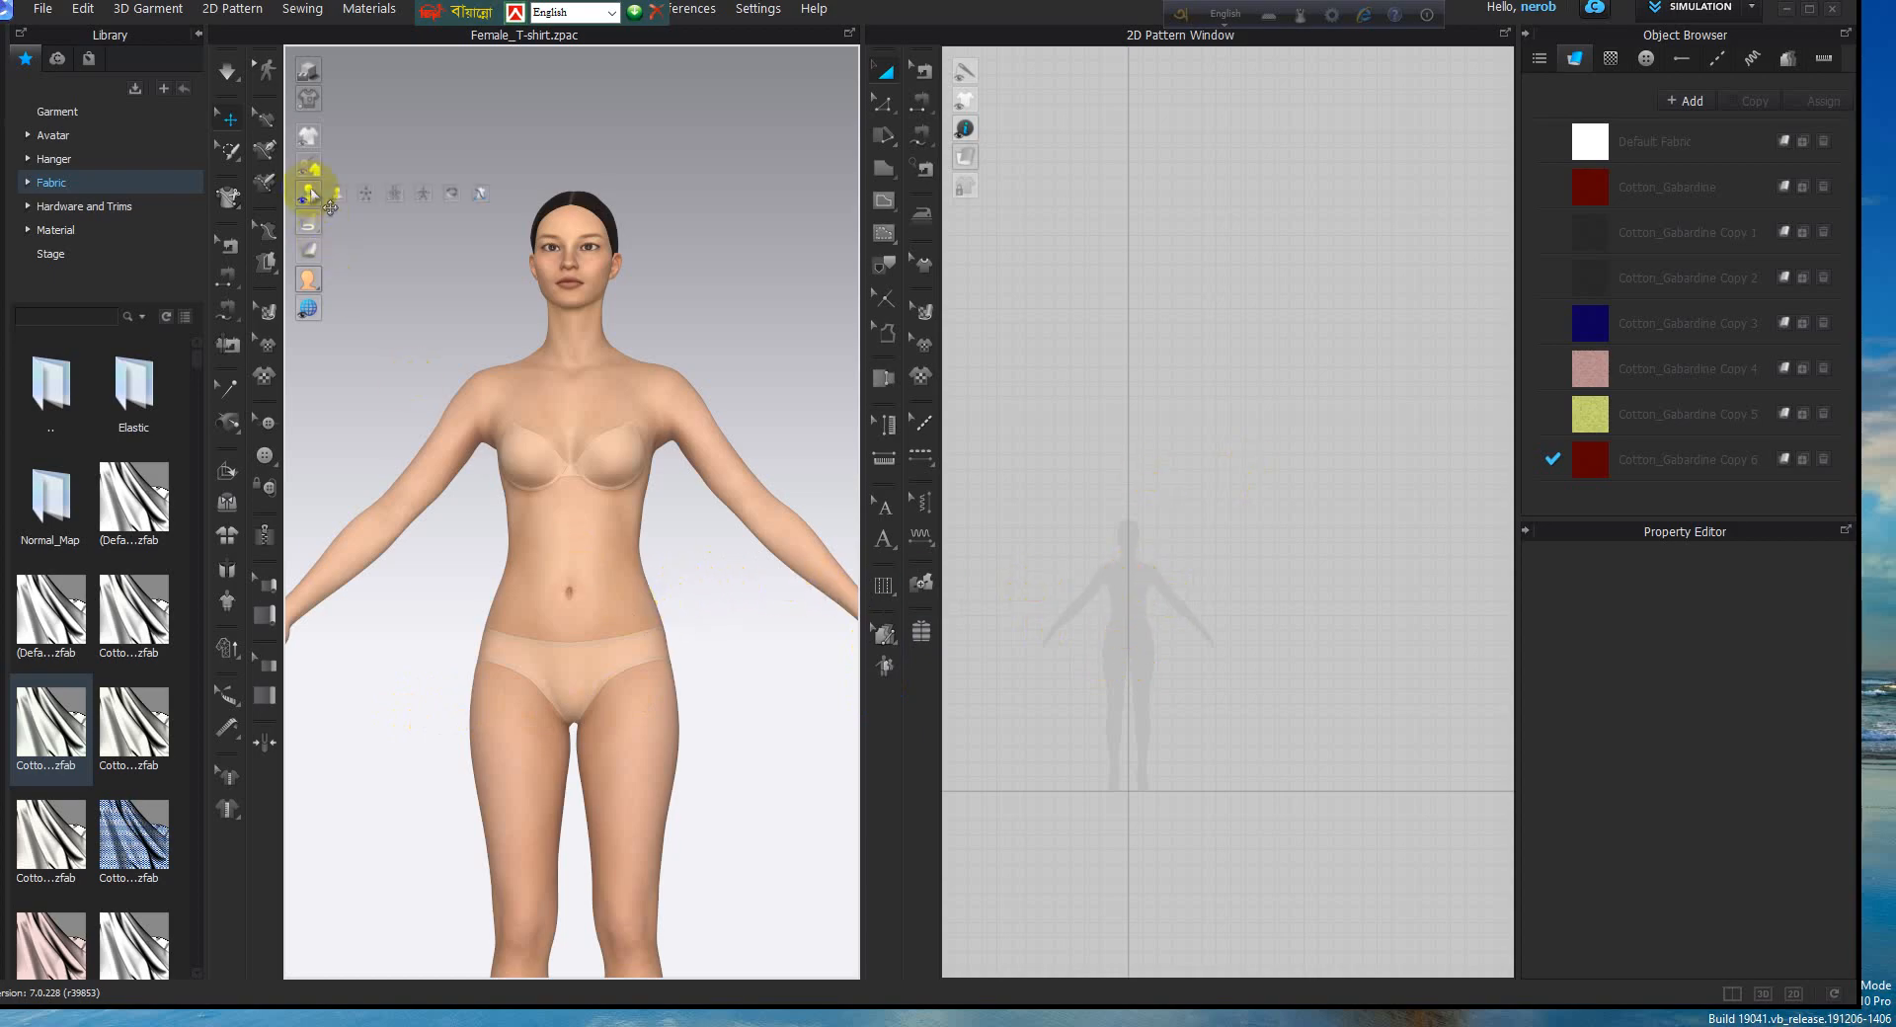
click(452, 194)
scroll(592, 643, up, 5)
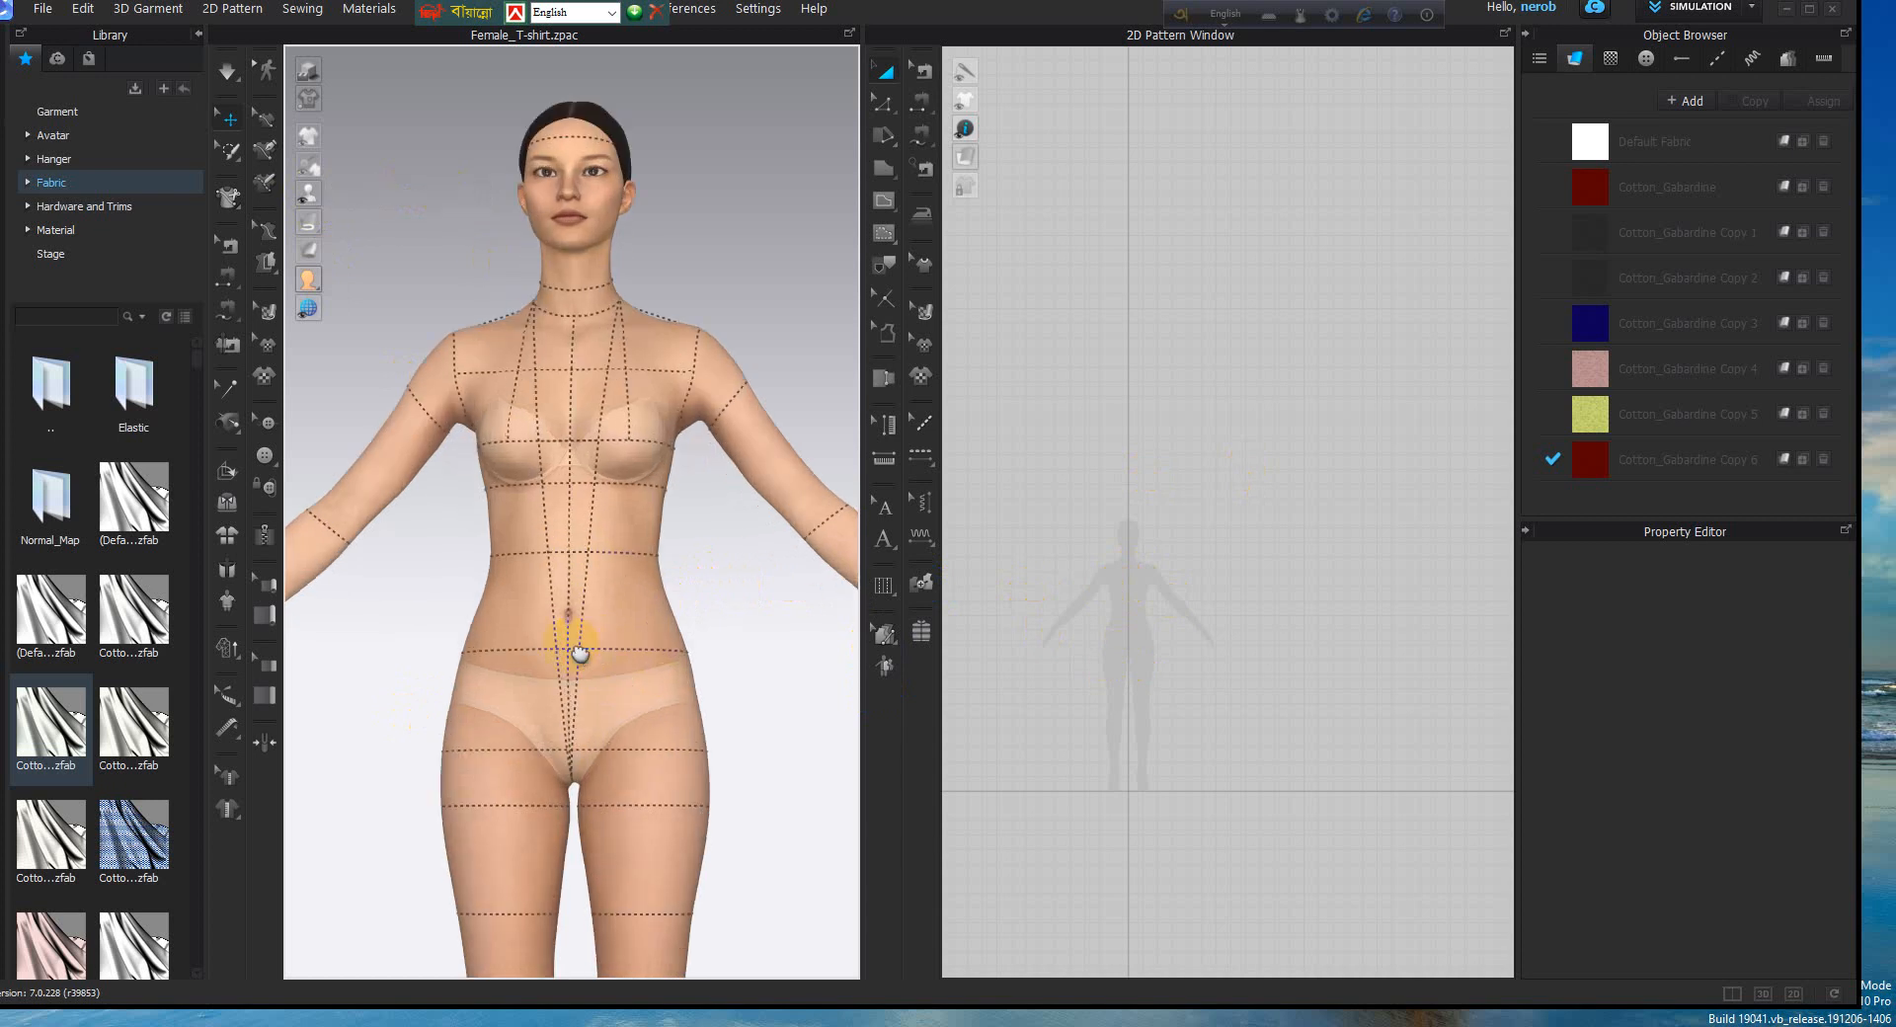
right_drag(597, 432, 628, 465)
right_drag(516, 449, 551, 456)
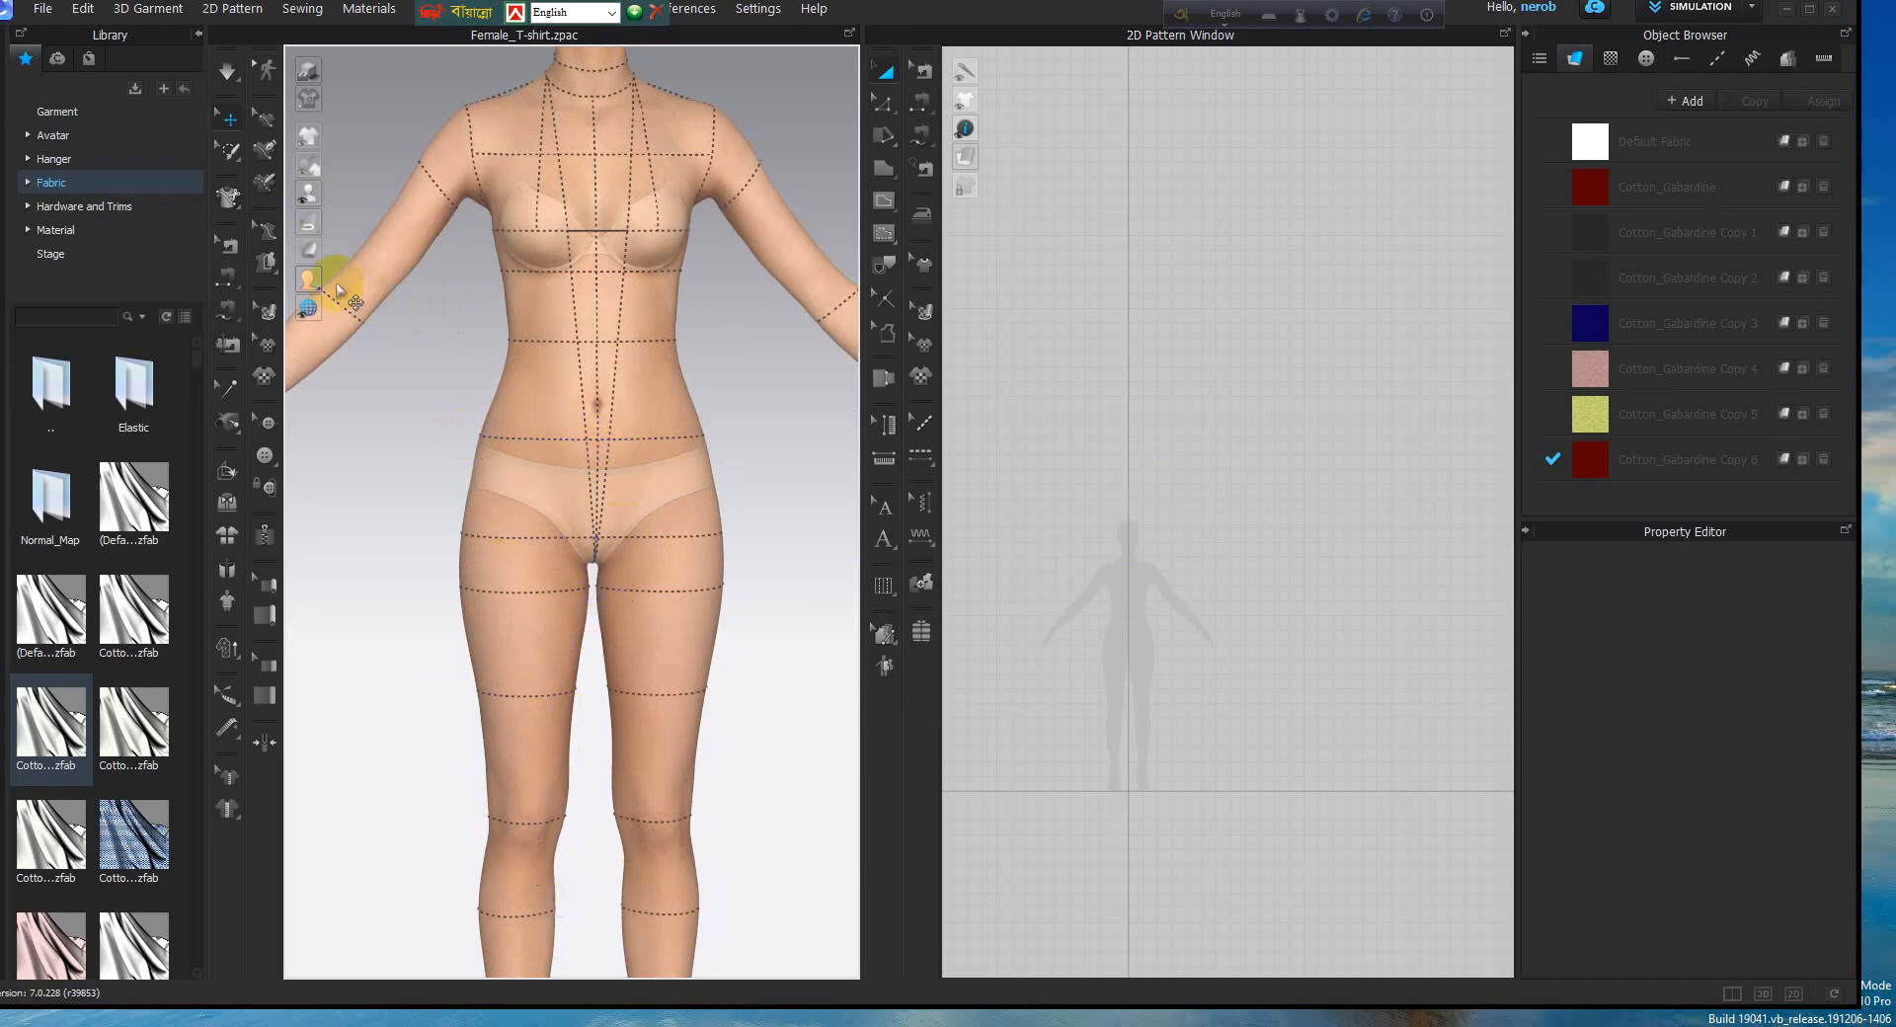
click(307, 310)
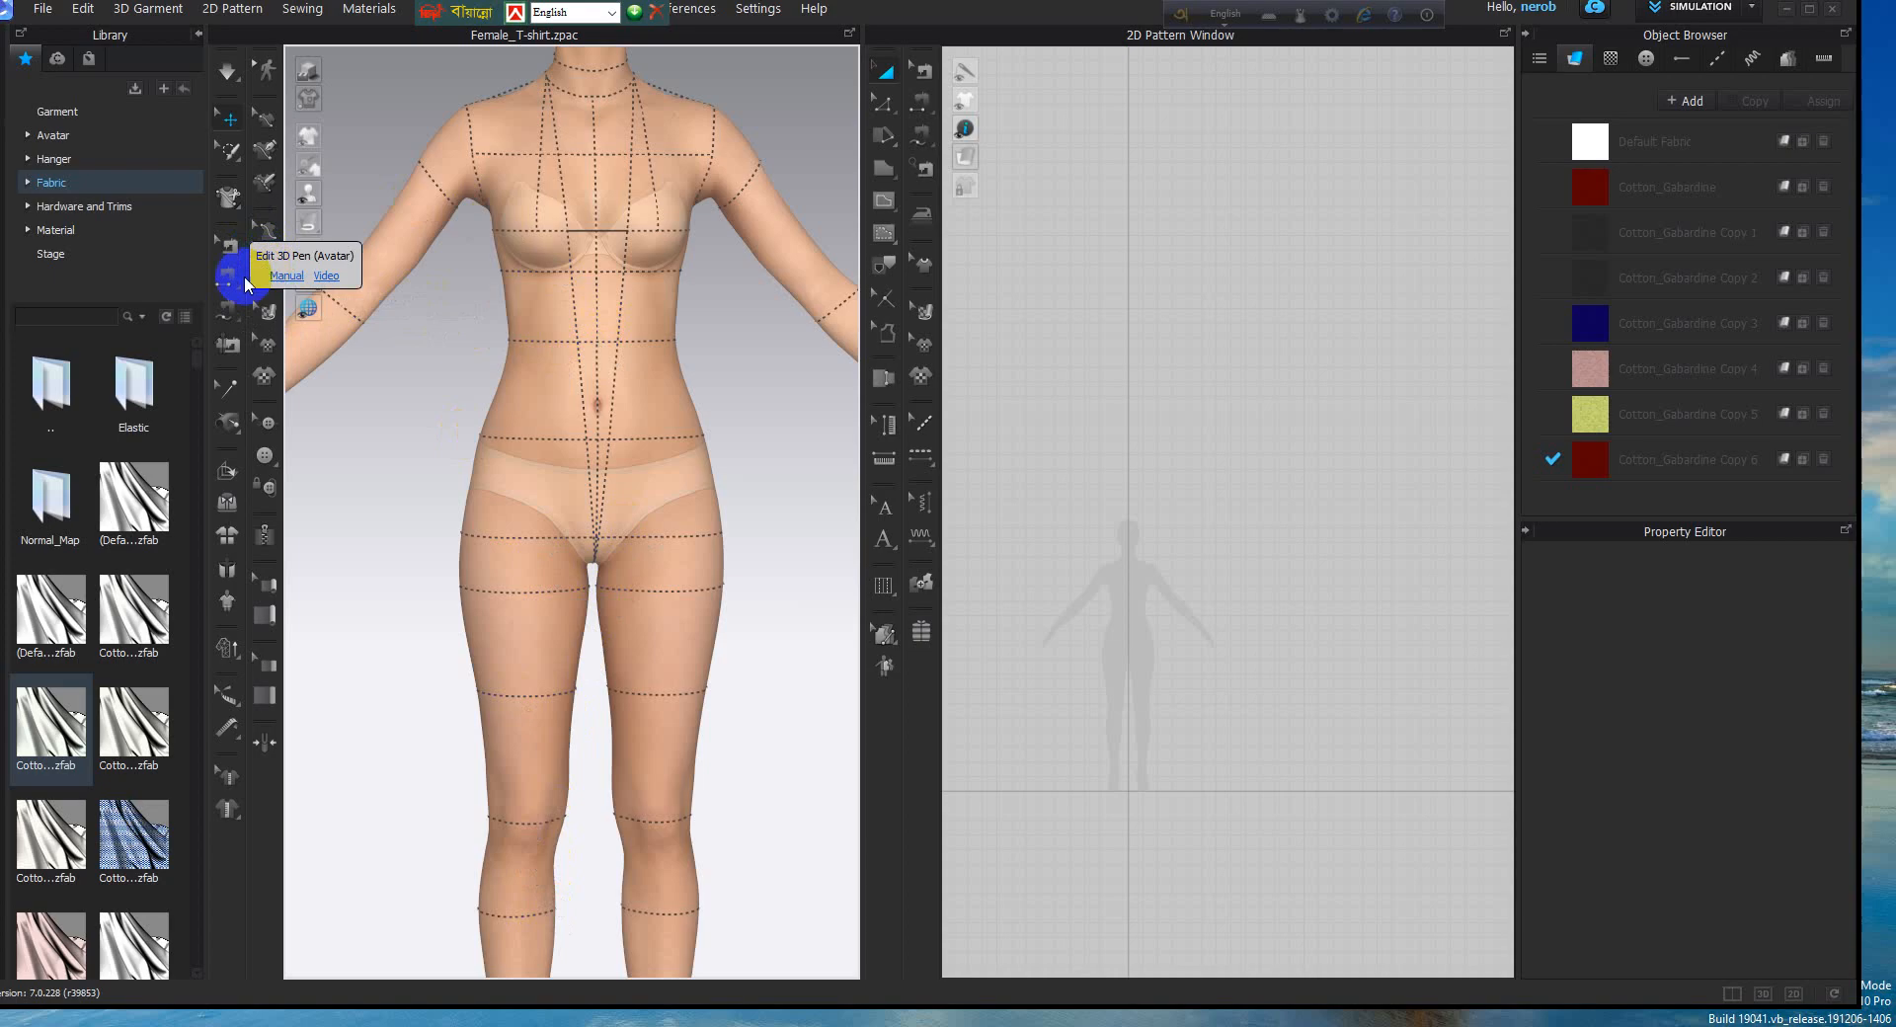
With 3D Pen (Avatar), start a line at centre front on the guide line below the navel and draw about 7.21 cm down
click(266, 265)
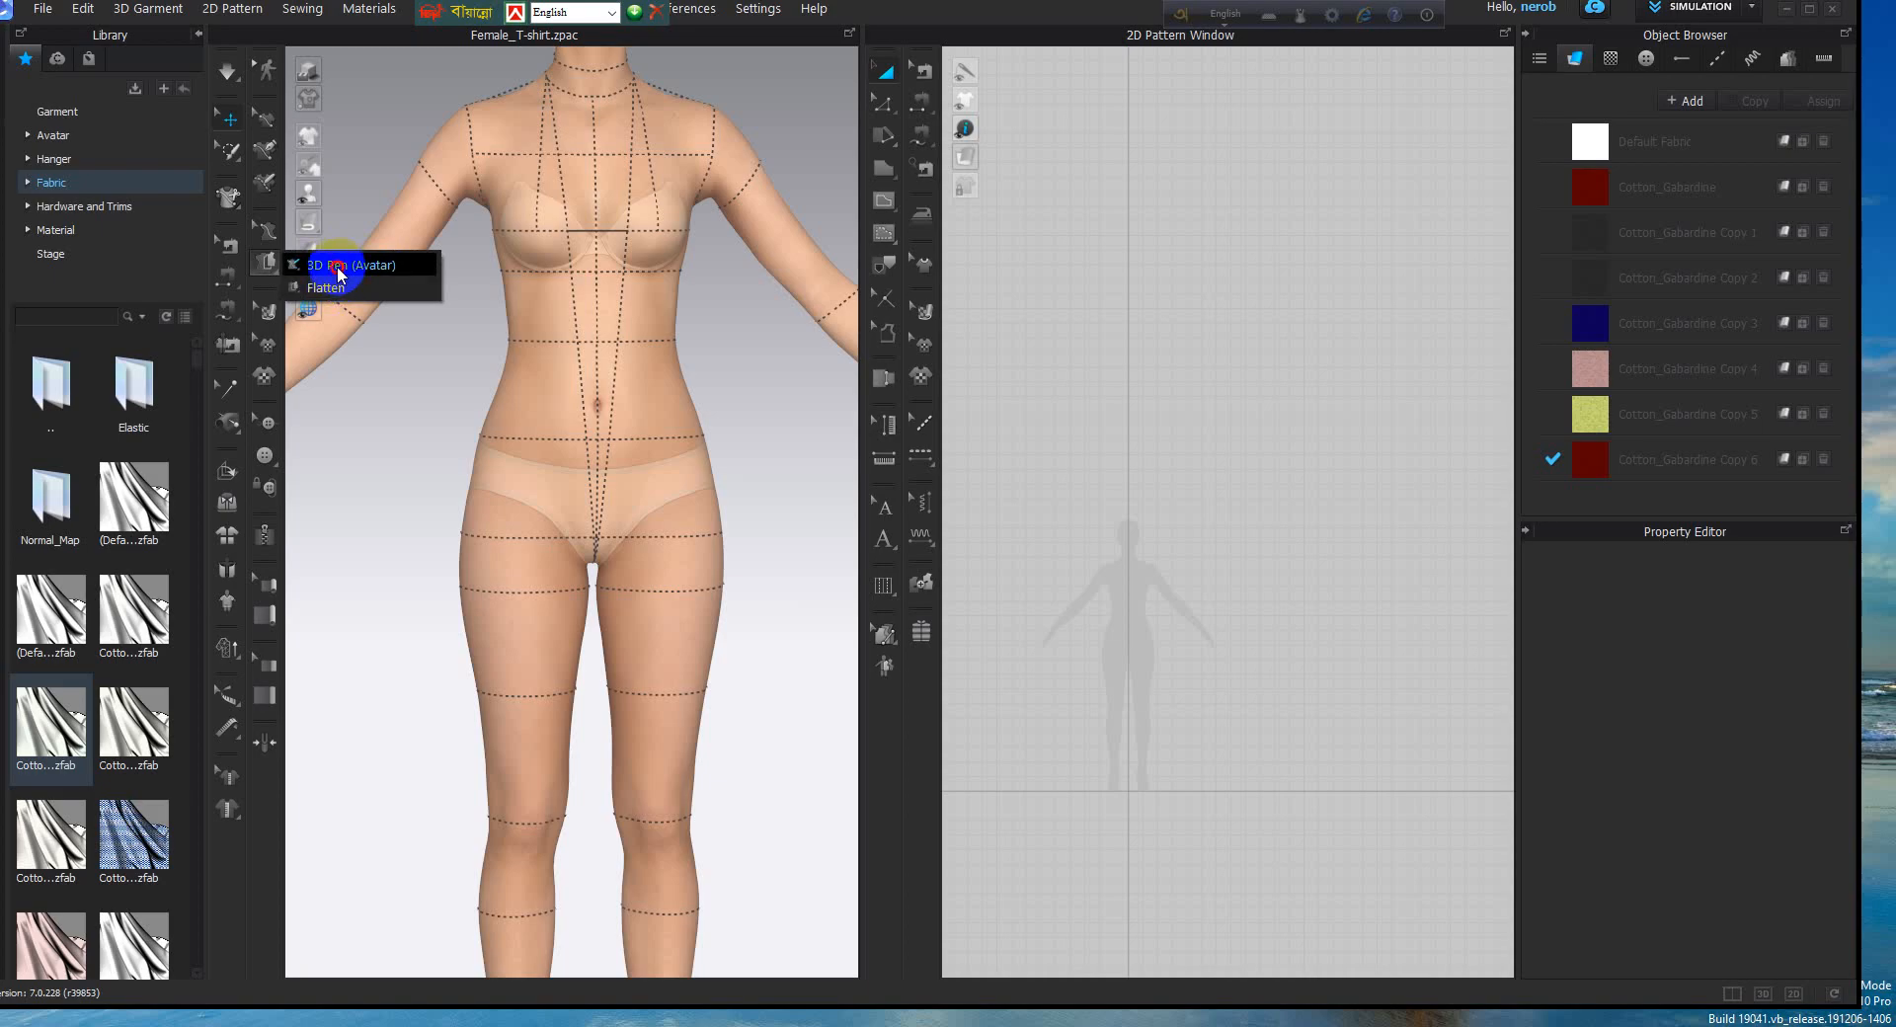
click(336, 265)
click(549, 557)
scroll(585, 542, up, 4)
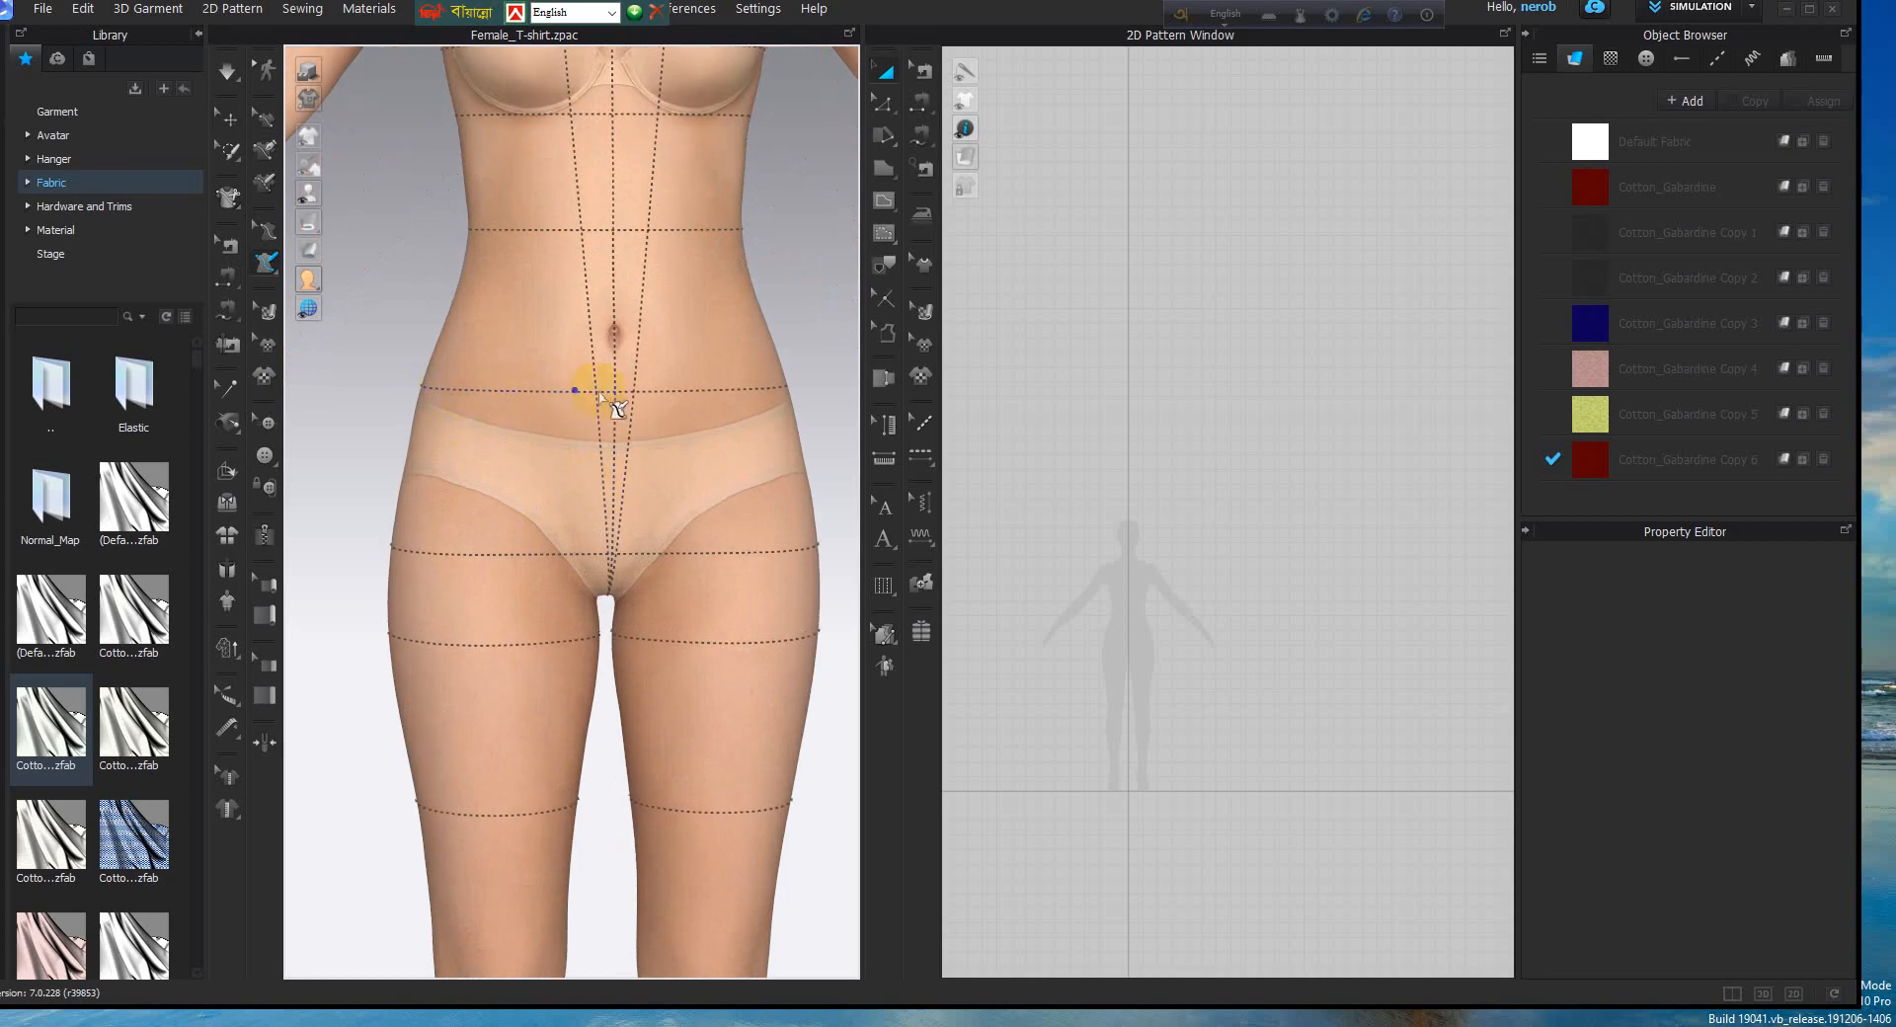
scroll(596, 558, down, 2)
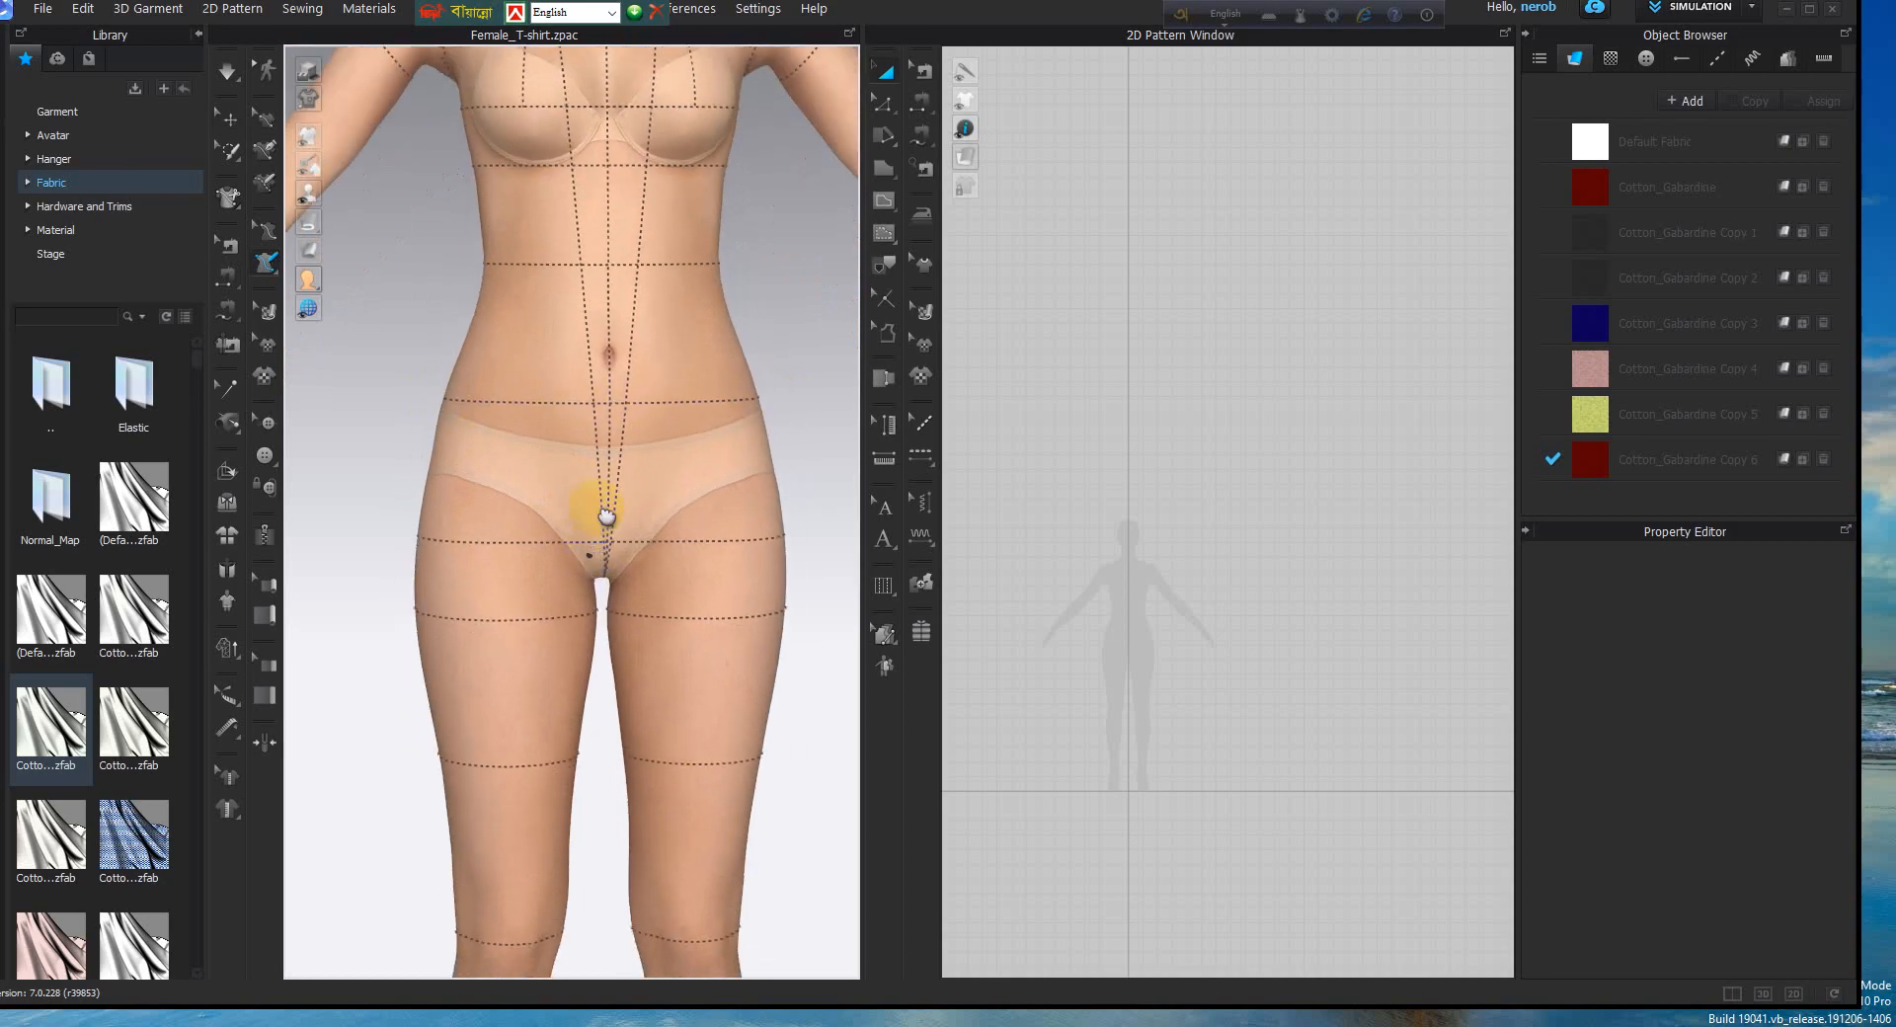
middle_drag(591, 510, 611, 343)
scroll(611, 342, down, 1)
scroll(578, 775, down, 3)
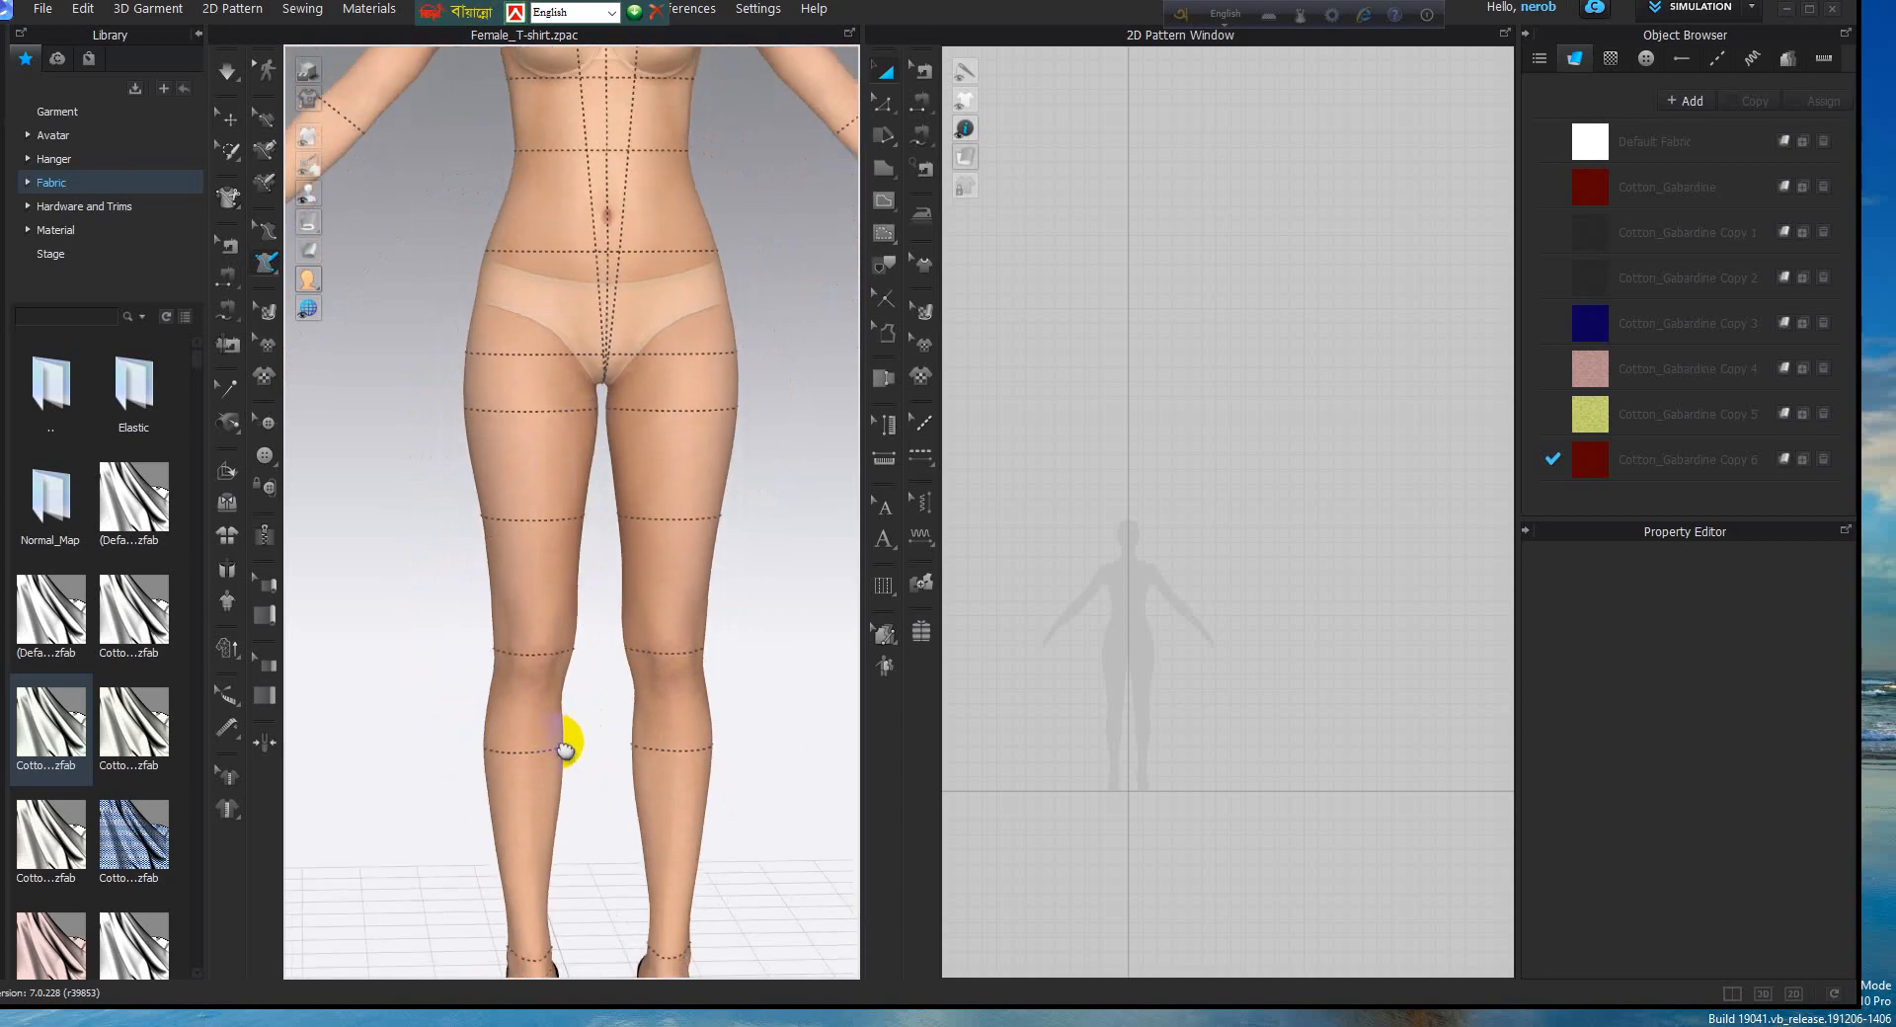
scroll(576, 317, up, 3)
middle_drag(576, 161, 542, 445)
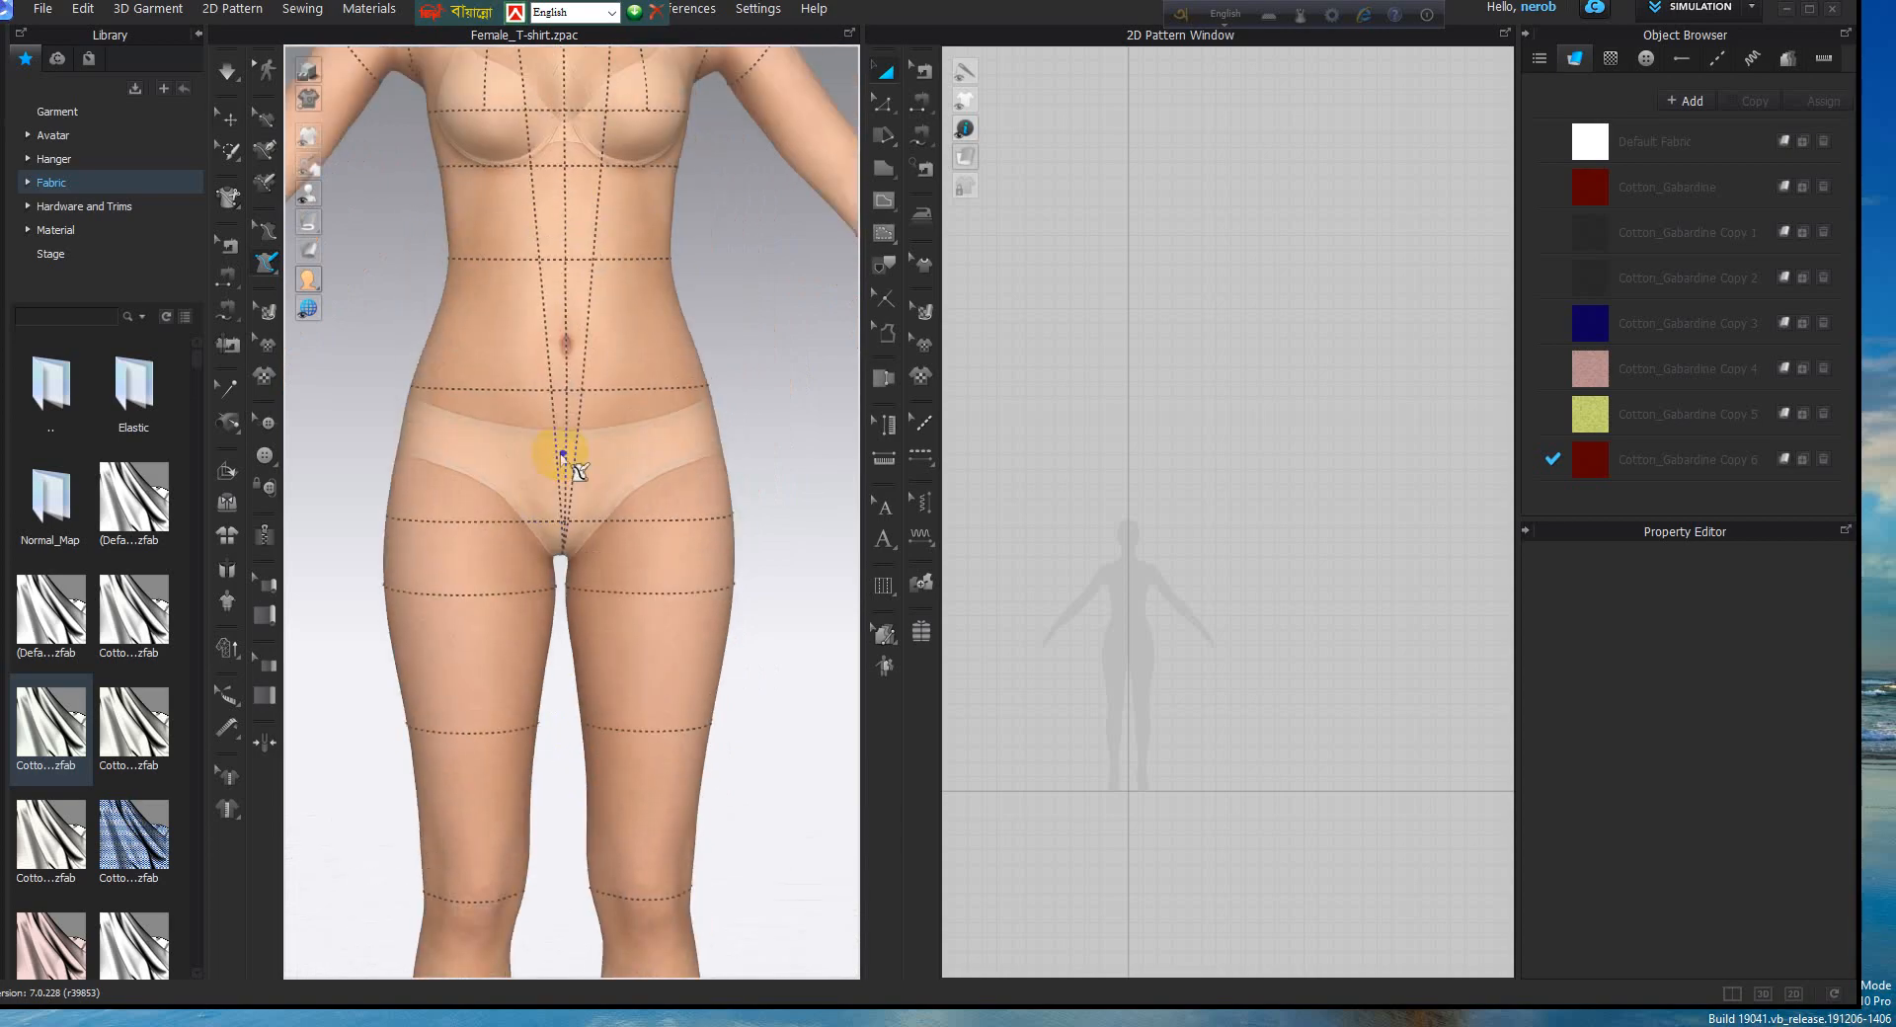
scroll(558, 452, up, 2)
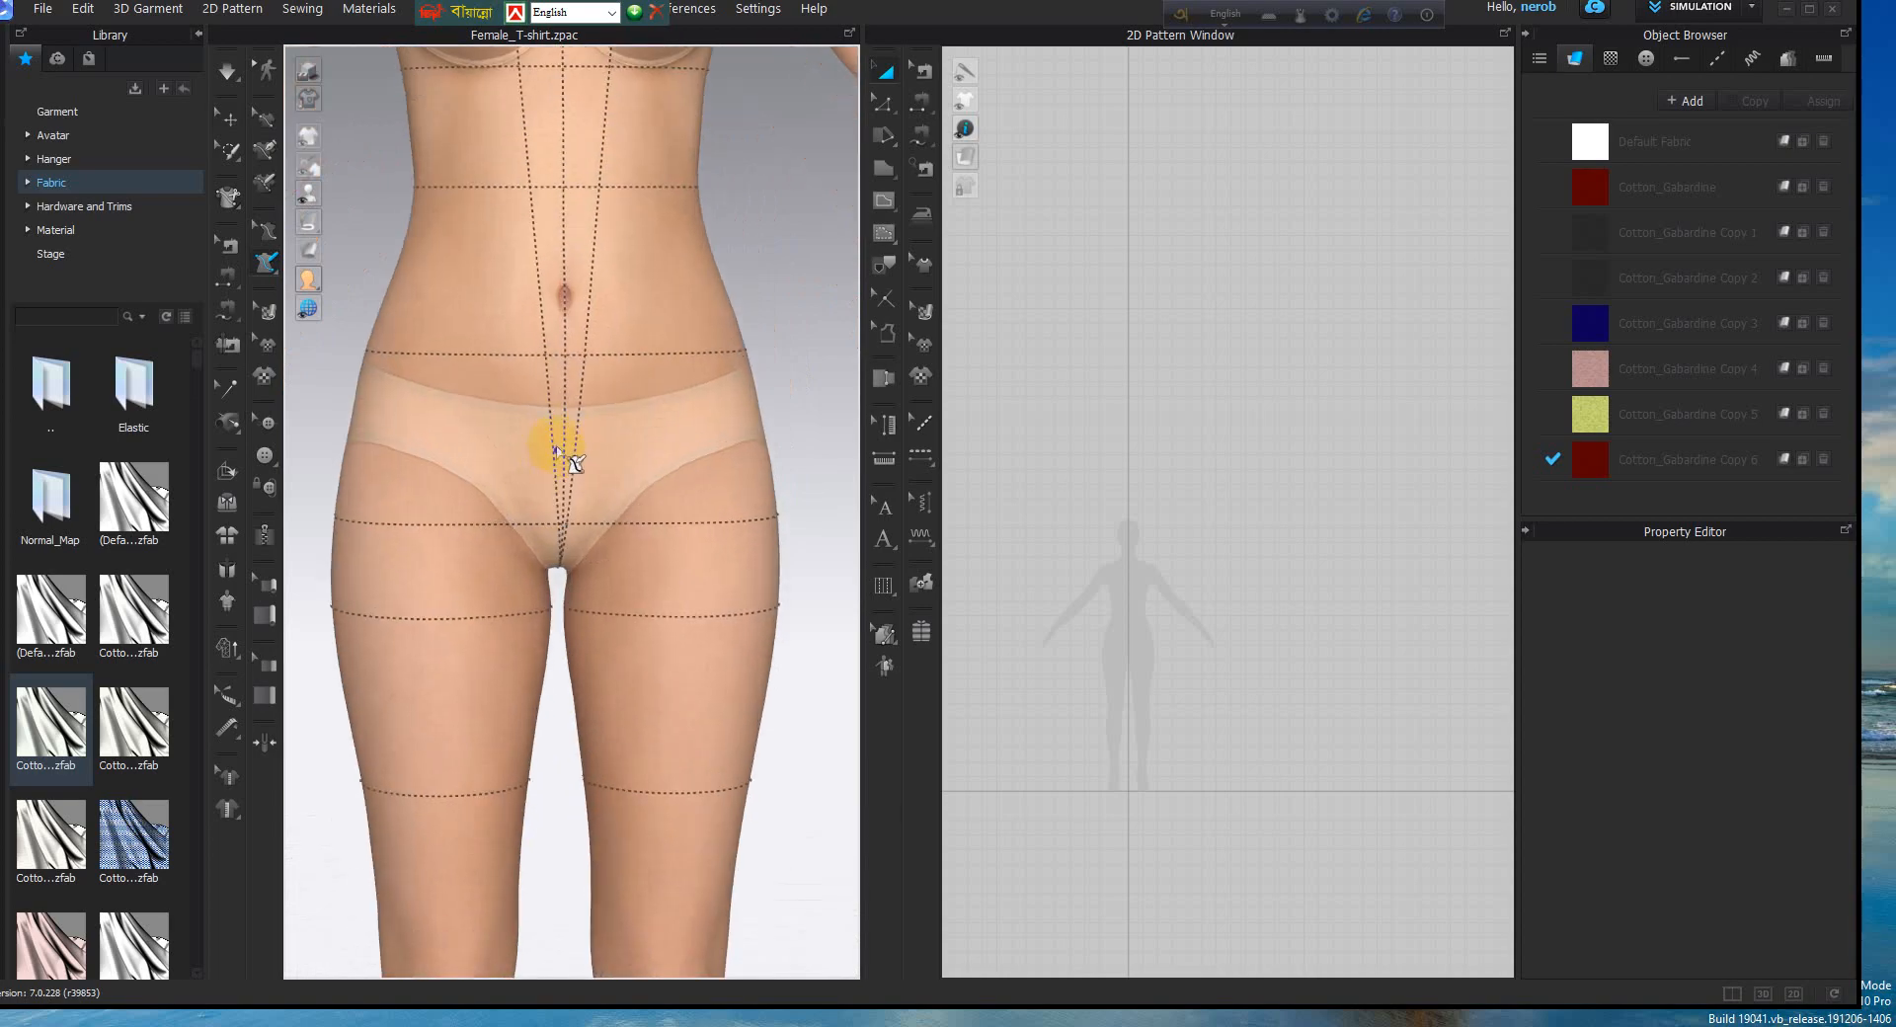
click(563, 354)
scroll(561, 351, up, 1)
scroll(593, 302, up, 1)
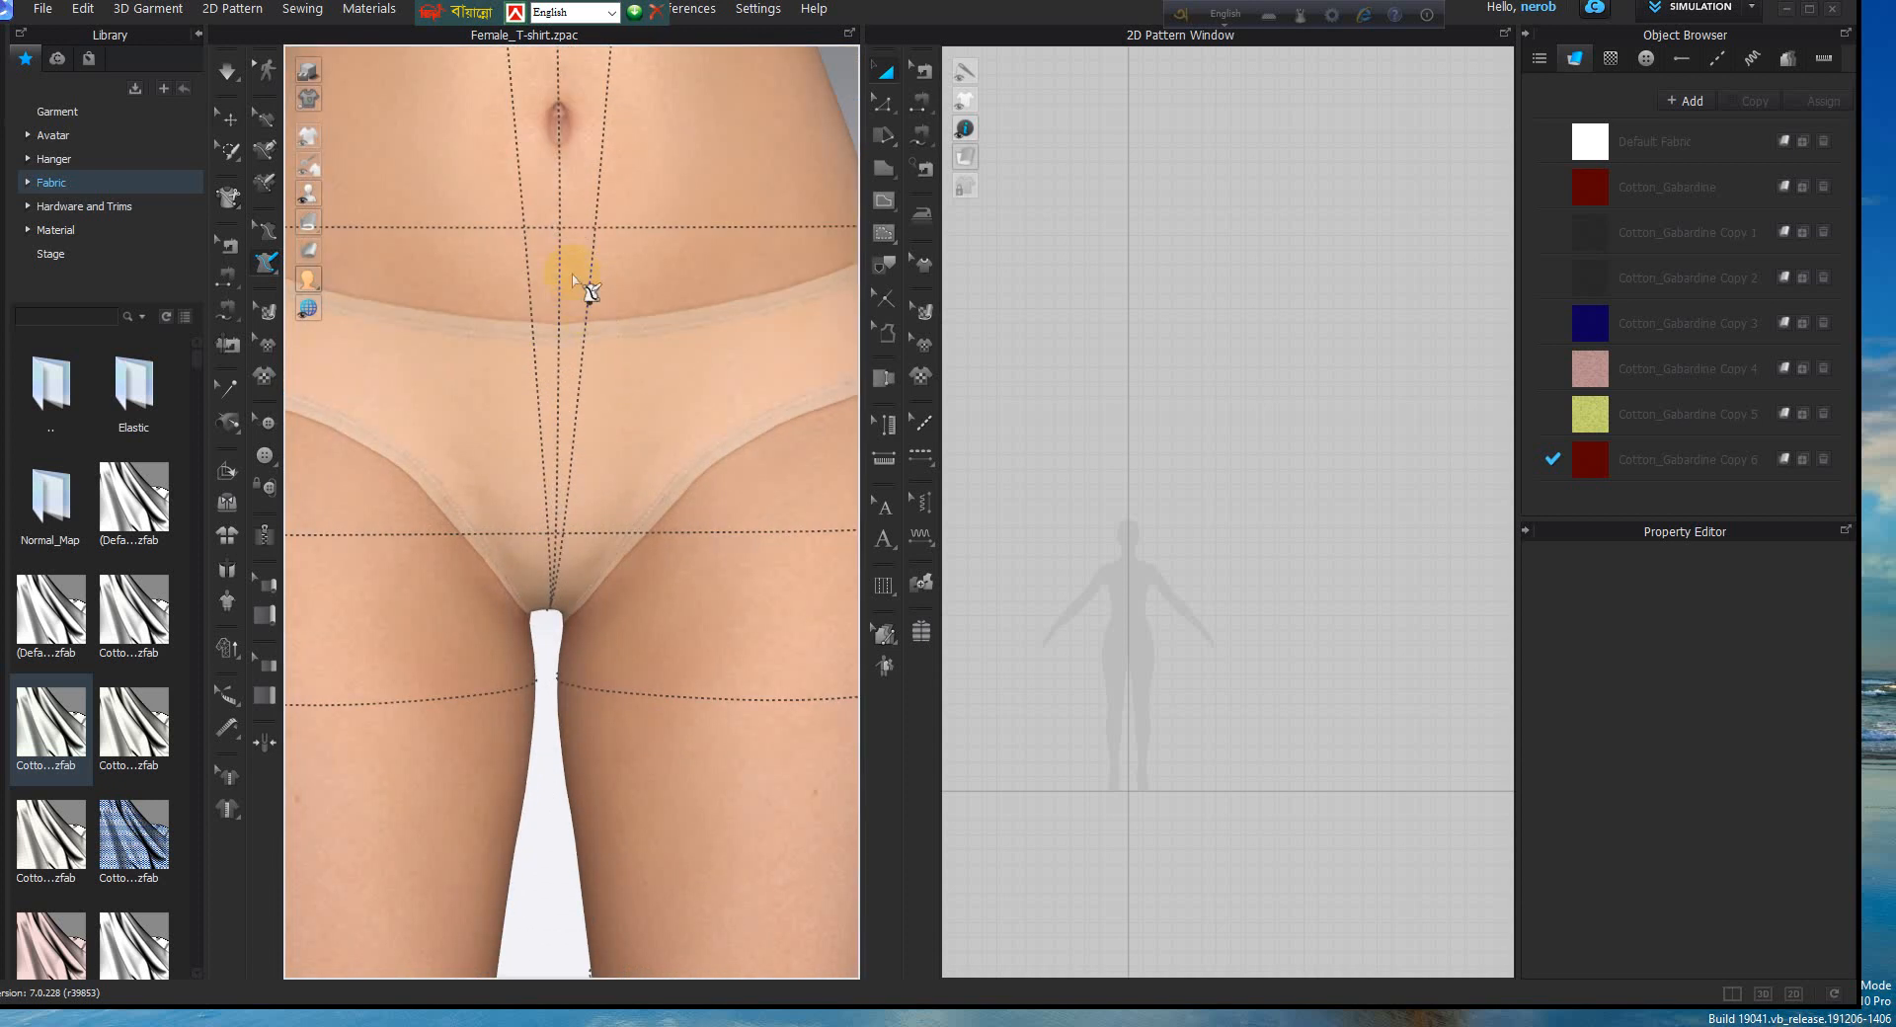
scroll(573, 280, up, 3)
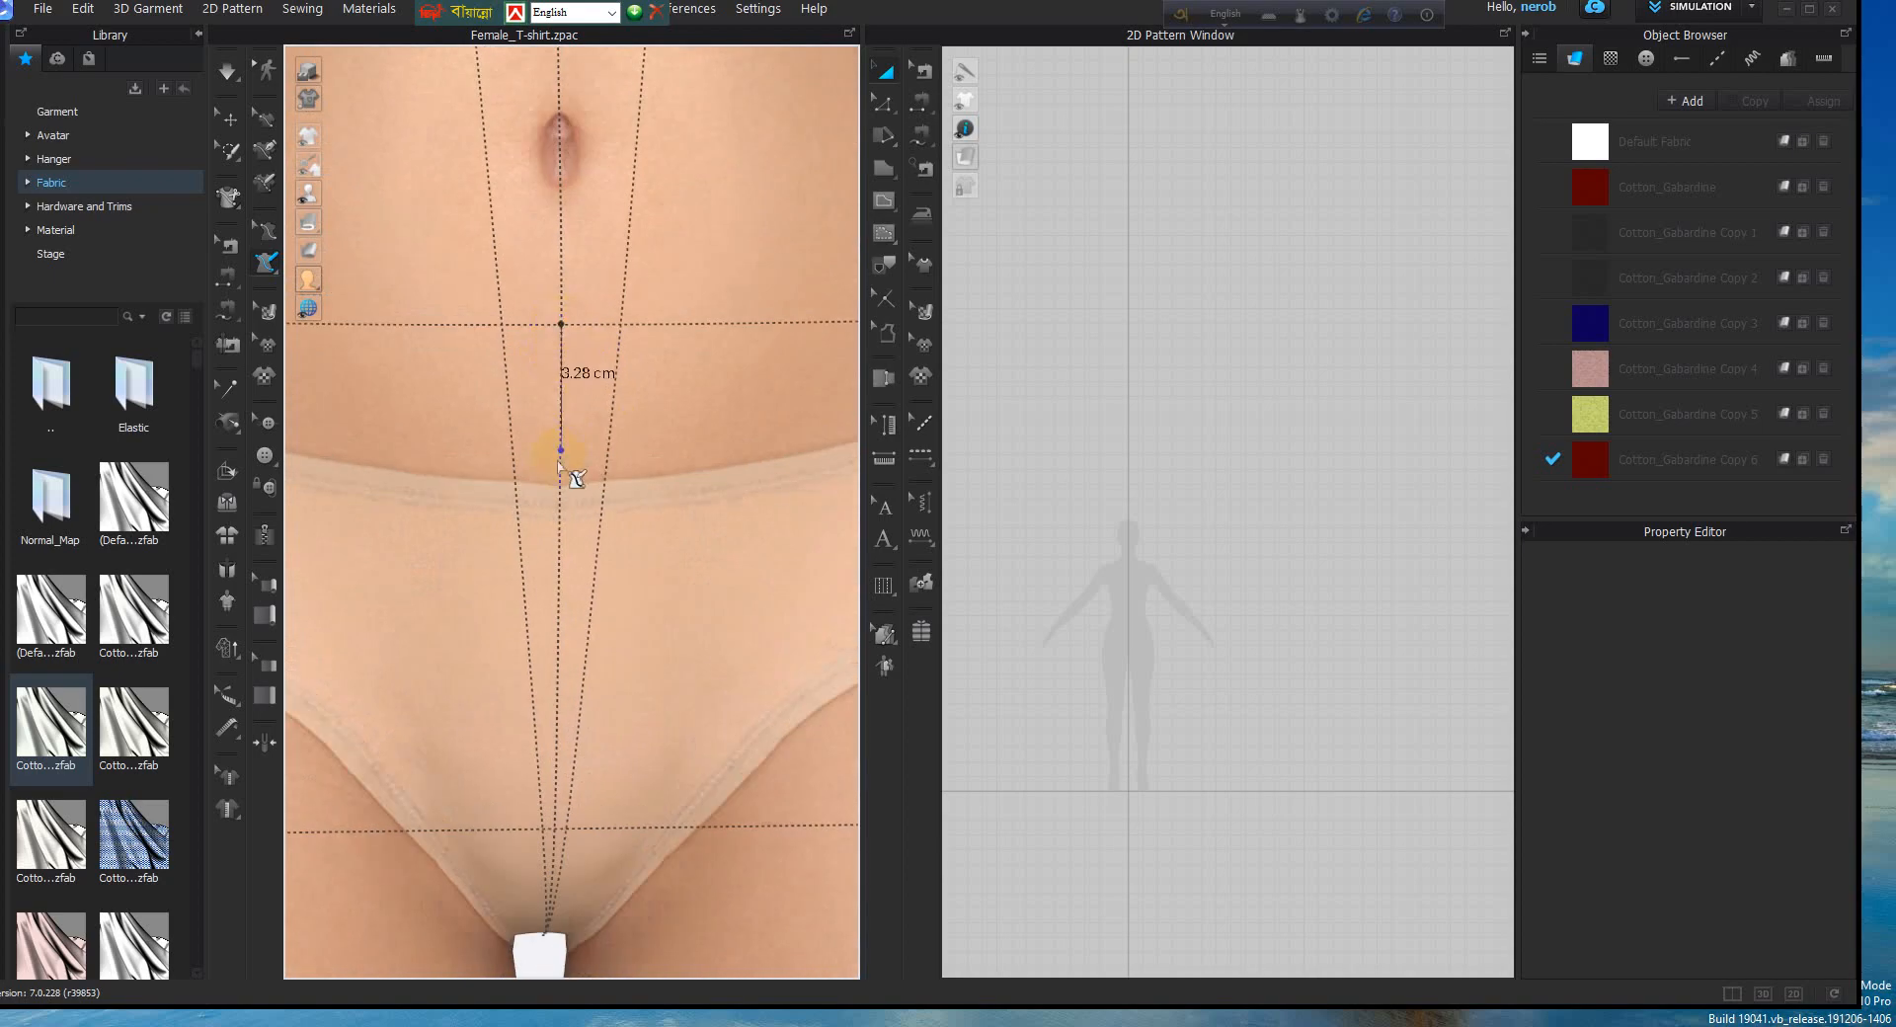
click(560, 596)
Continue the centre front line down to the hip guide line and under the crotch, with segments about 6.35 cm and 9.10 cm long
middle_drag(550, 647, 590, 140)
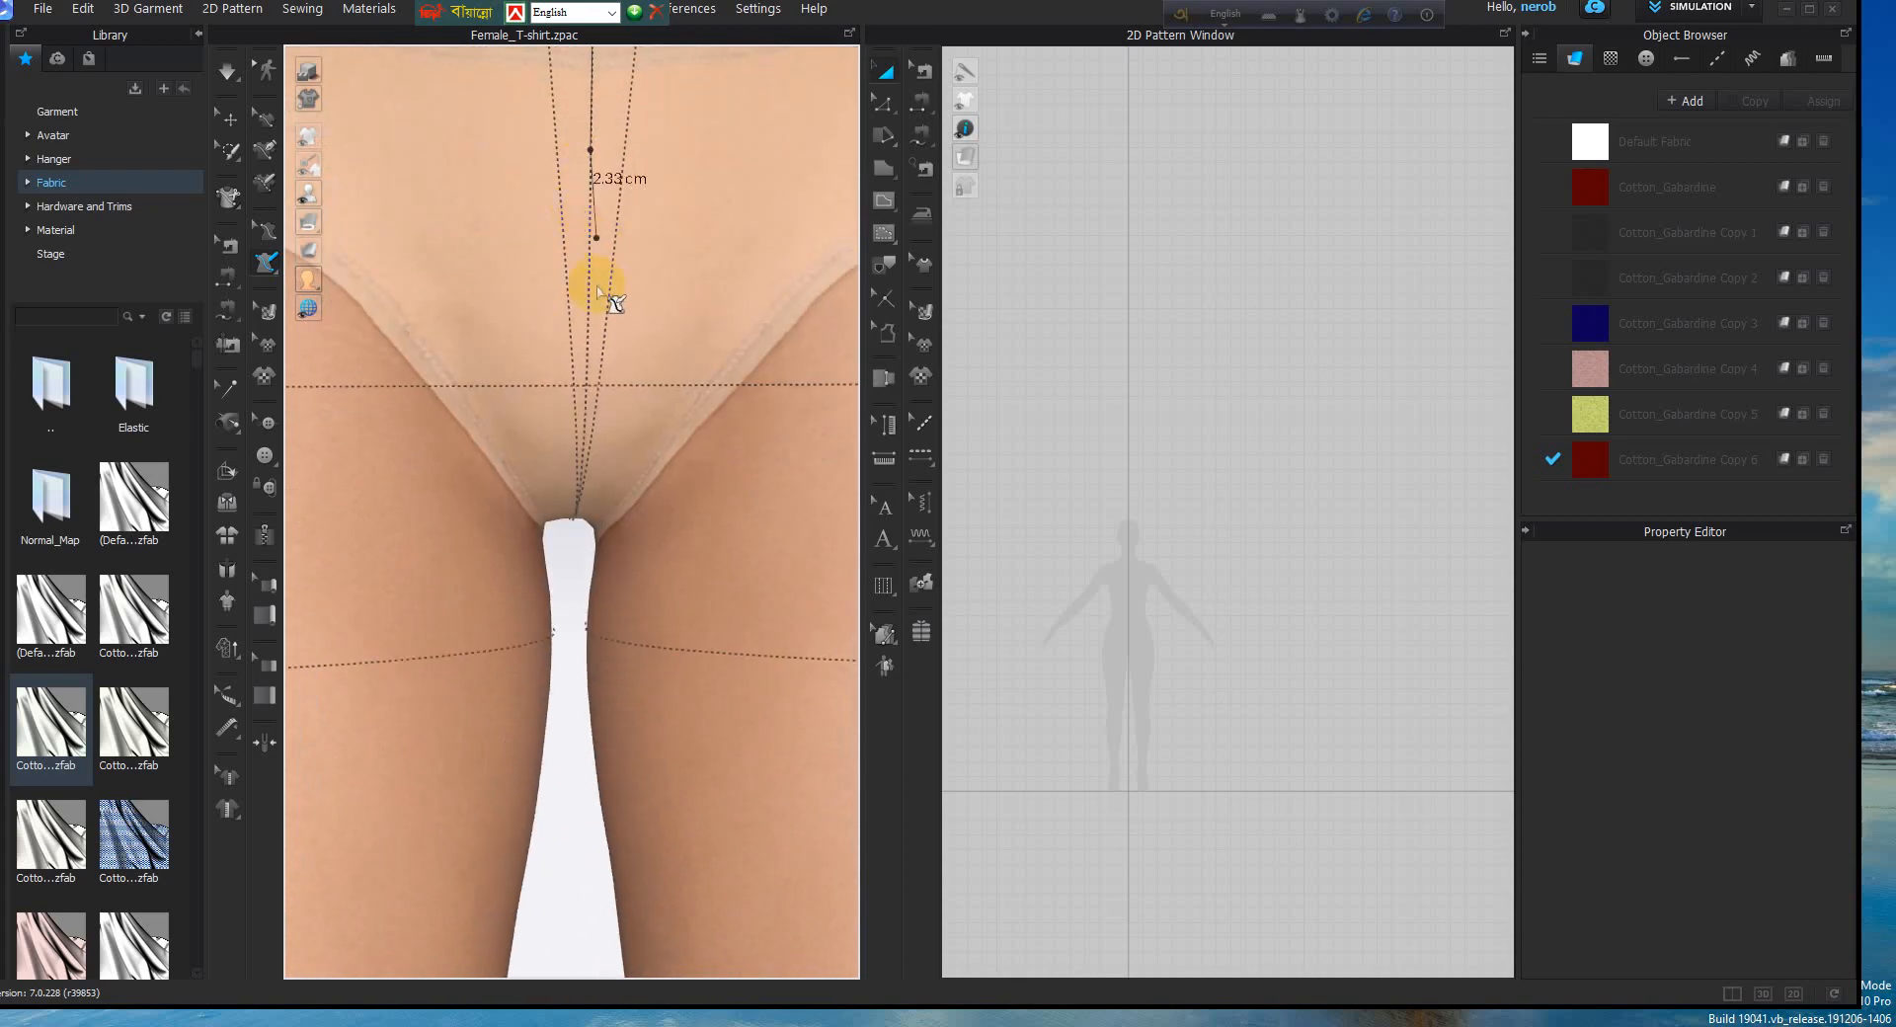
click(587, 386)
right_drag(611, 442, 601, 362)
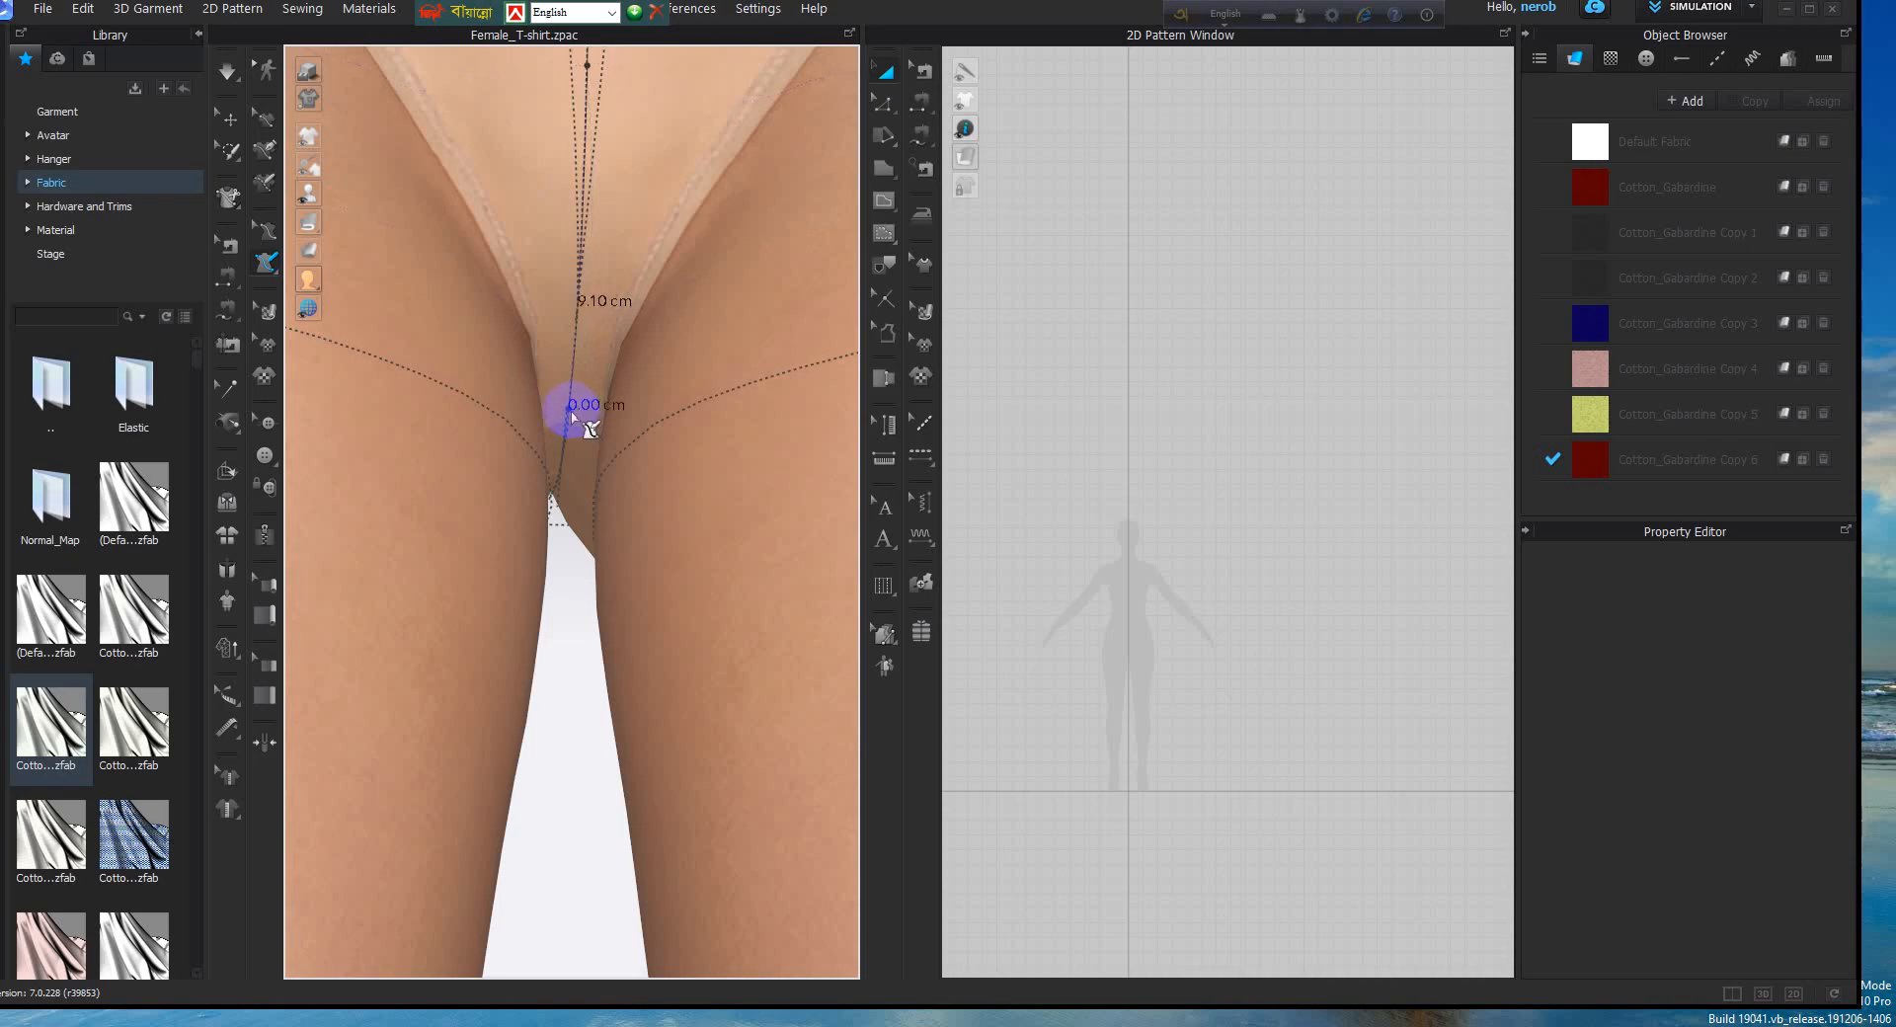
right_drag(580, 446, 584, 410)
scroll(588, 395, up, 2)
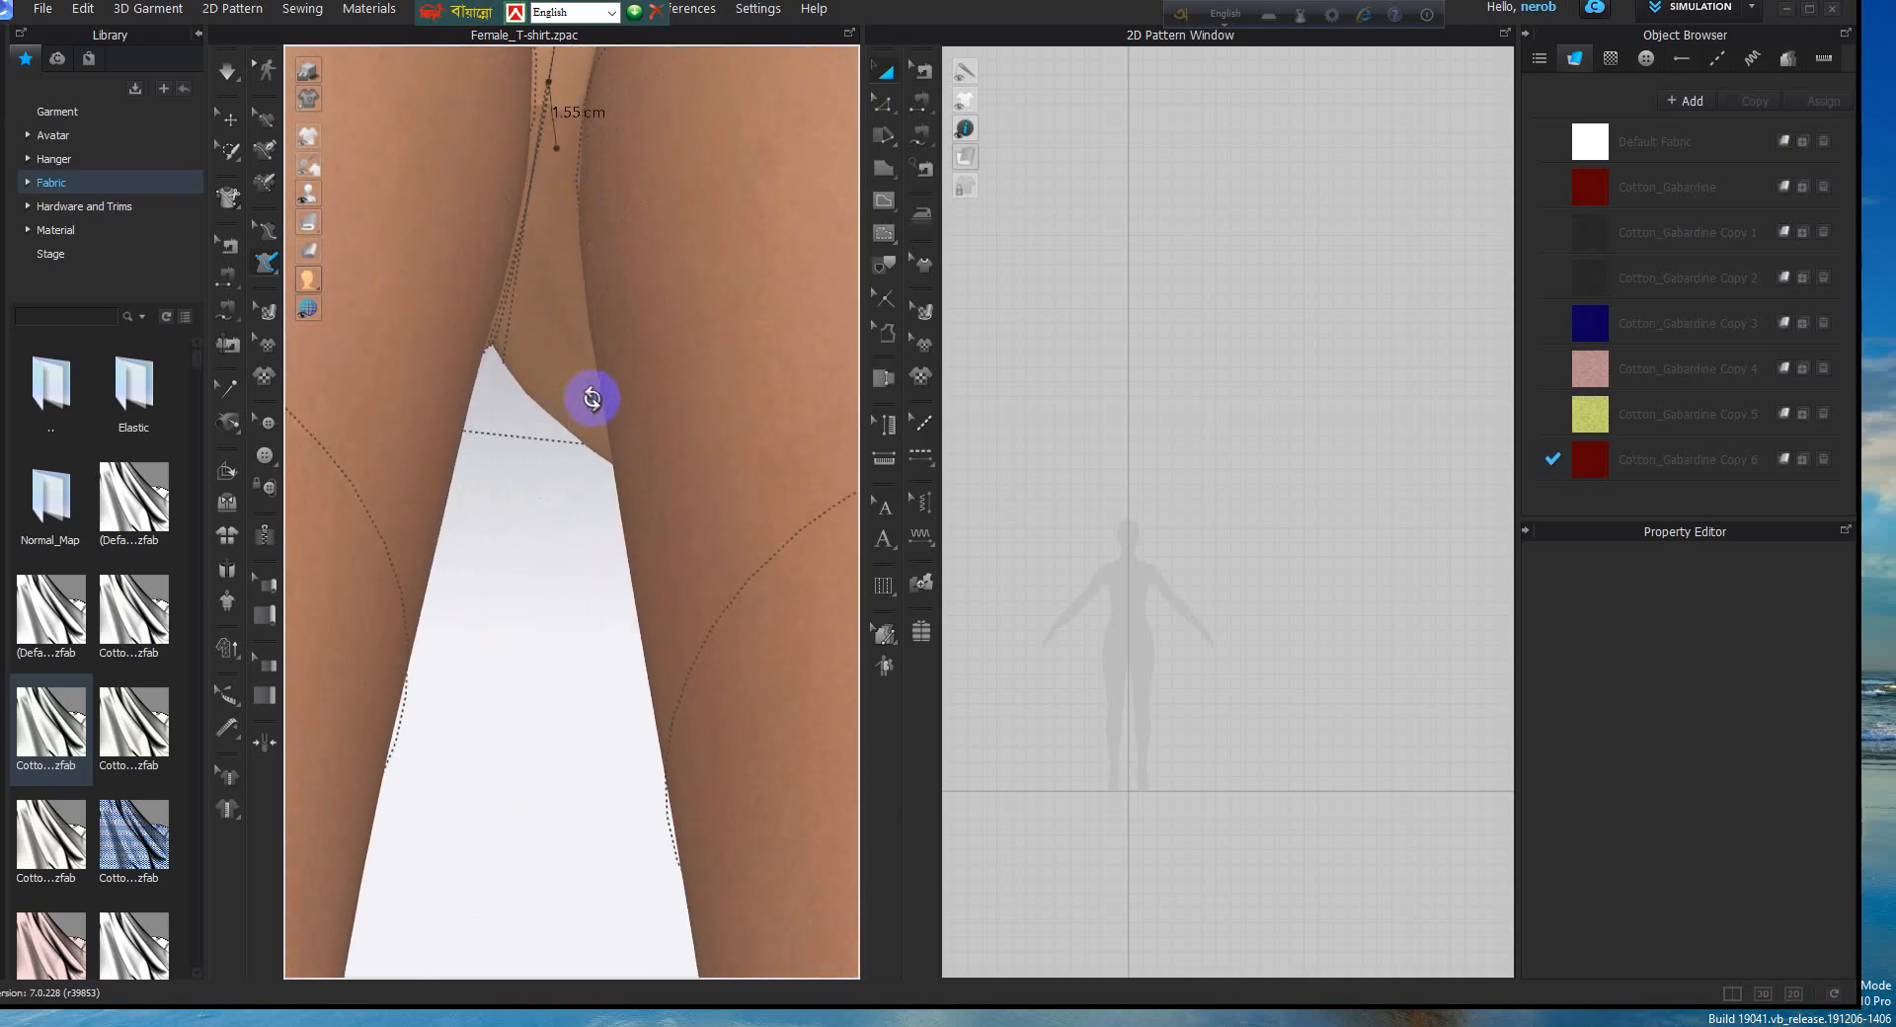
scroll(504, 326, up, 2)
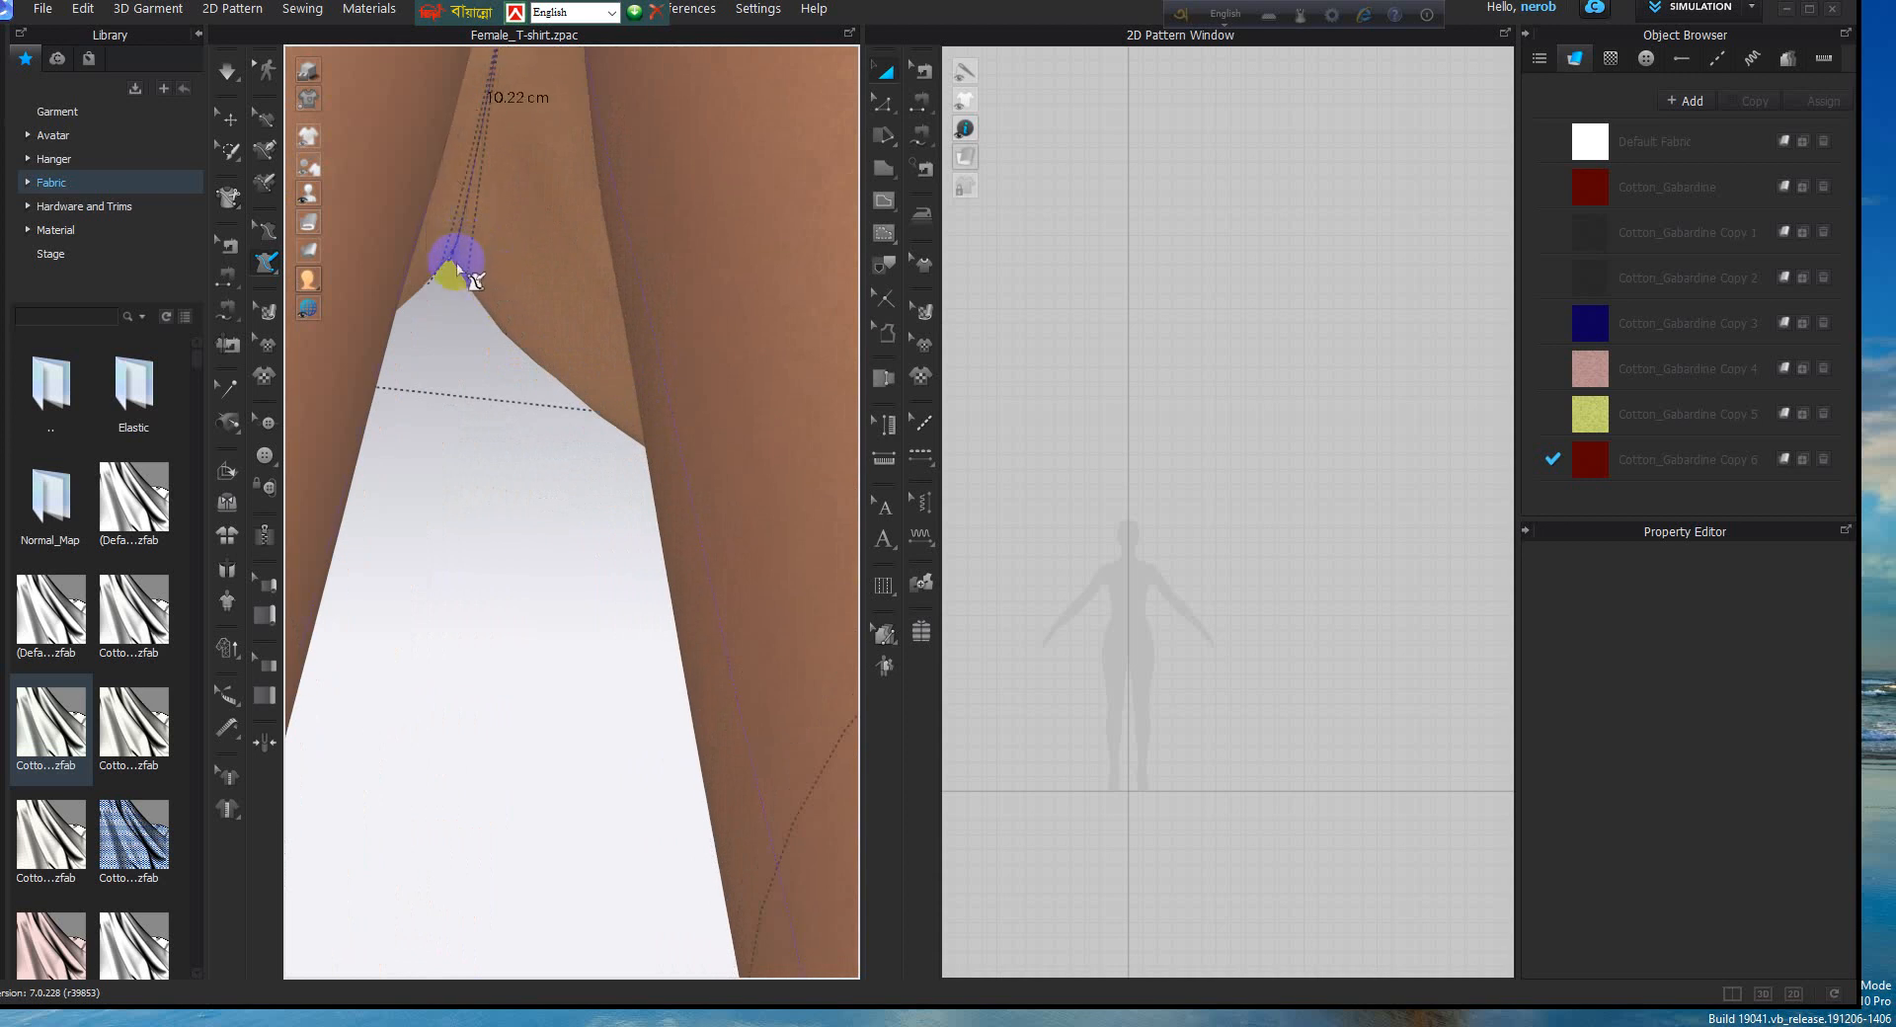
Continue the line from the crotch up the centre back to the low-waist guide line, with segments about 10.19, 6.04, 4.49 and 3.97 cm long
right_drag(458, 265, 885, 498)
scroll(670, 377, up, 3)
scroll(647, 439, down, 2)
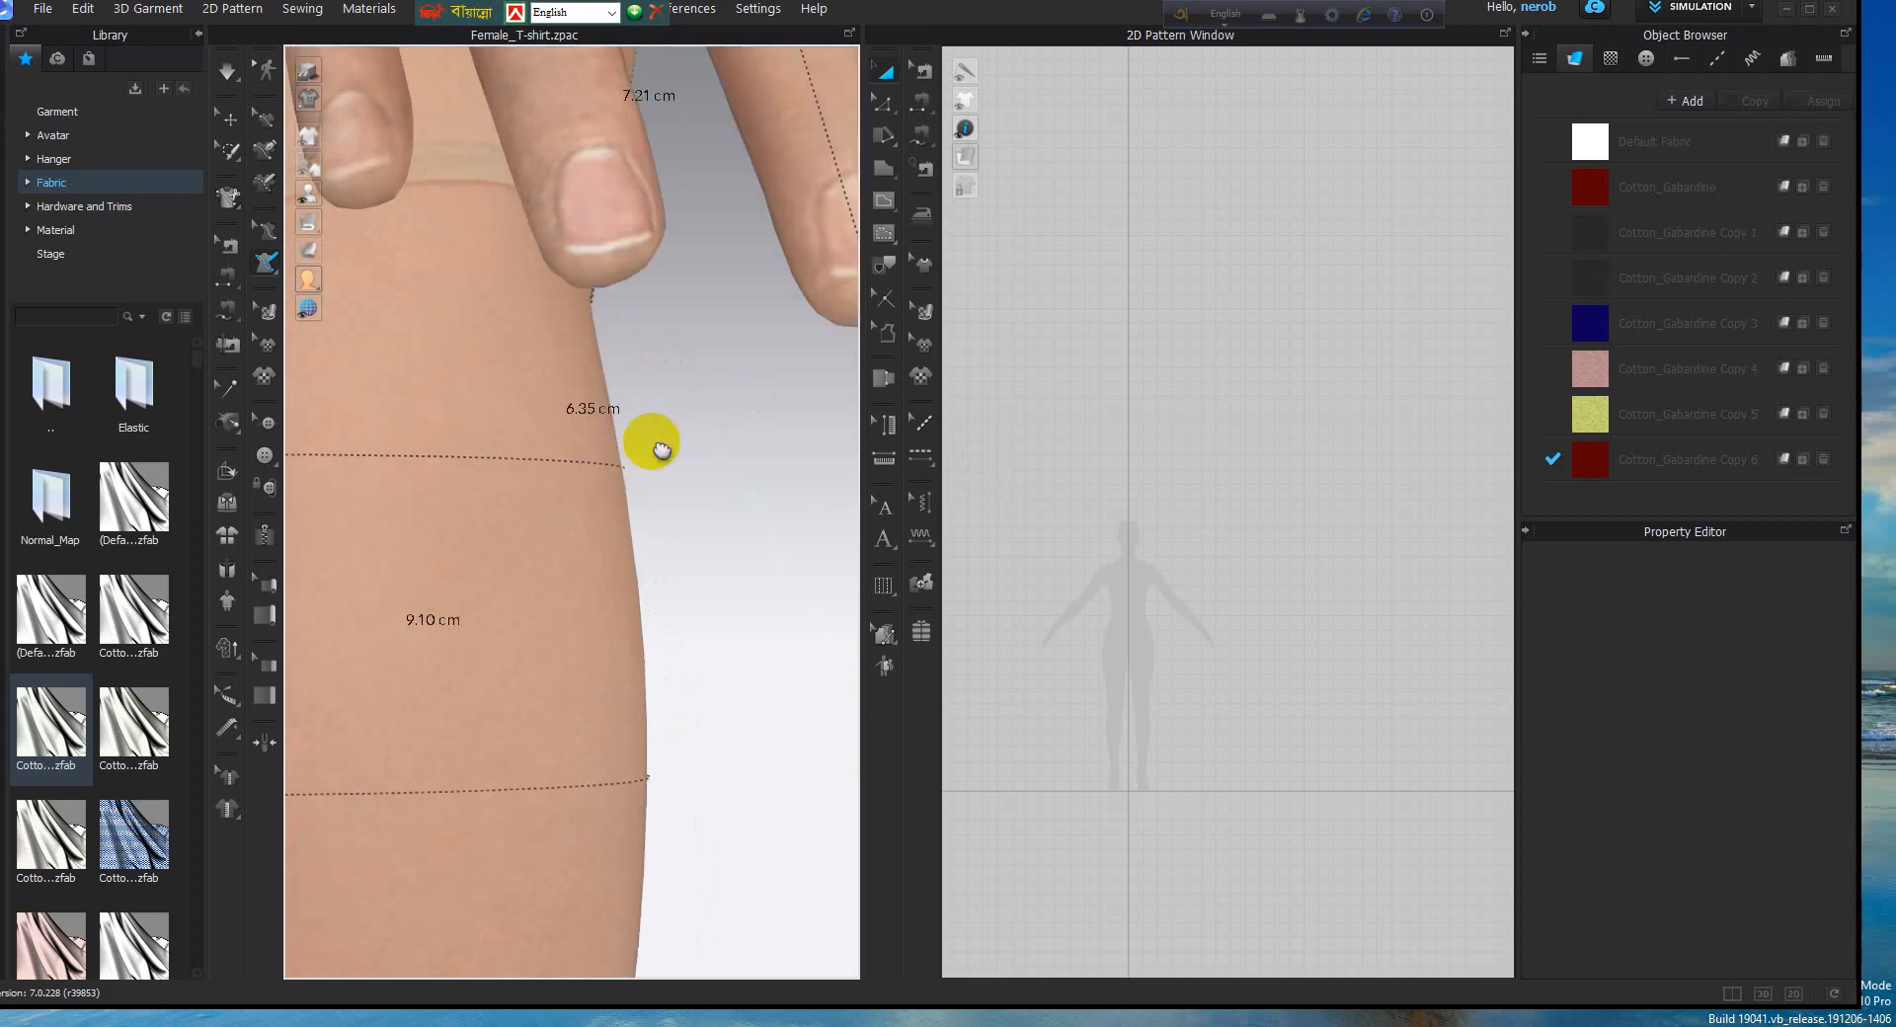
right_drag(652, 440, 855, 468)
scroll(566, 474, down, 4)
right_drag(573, 475, 444, 560)
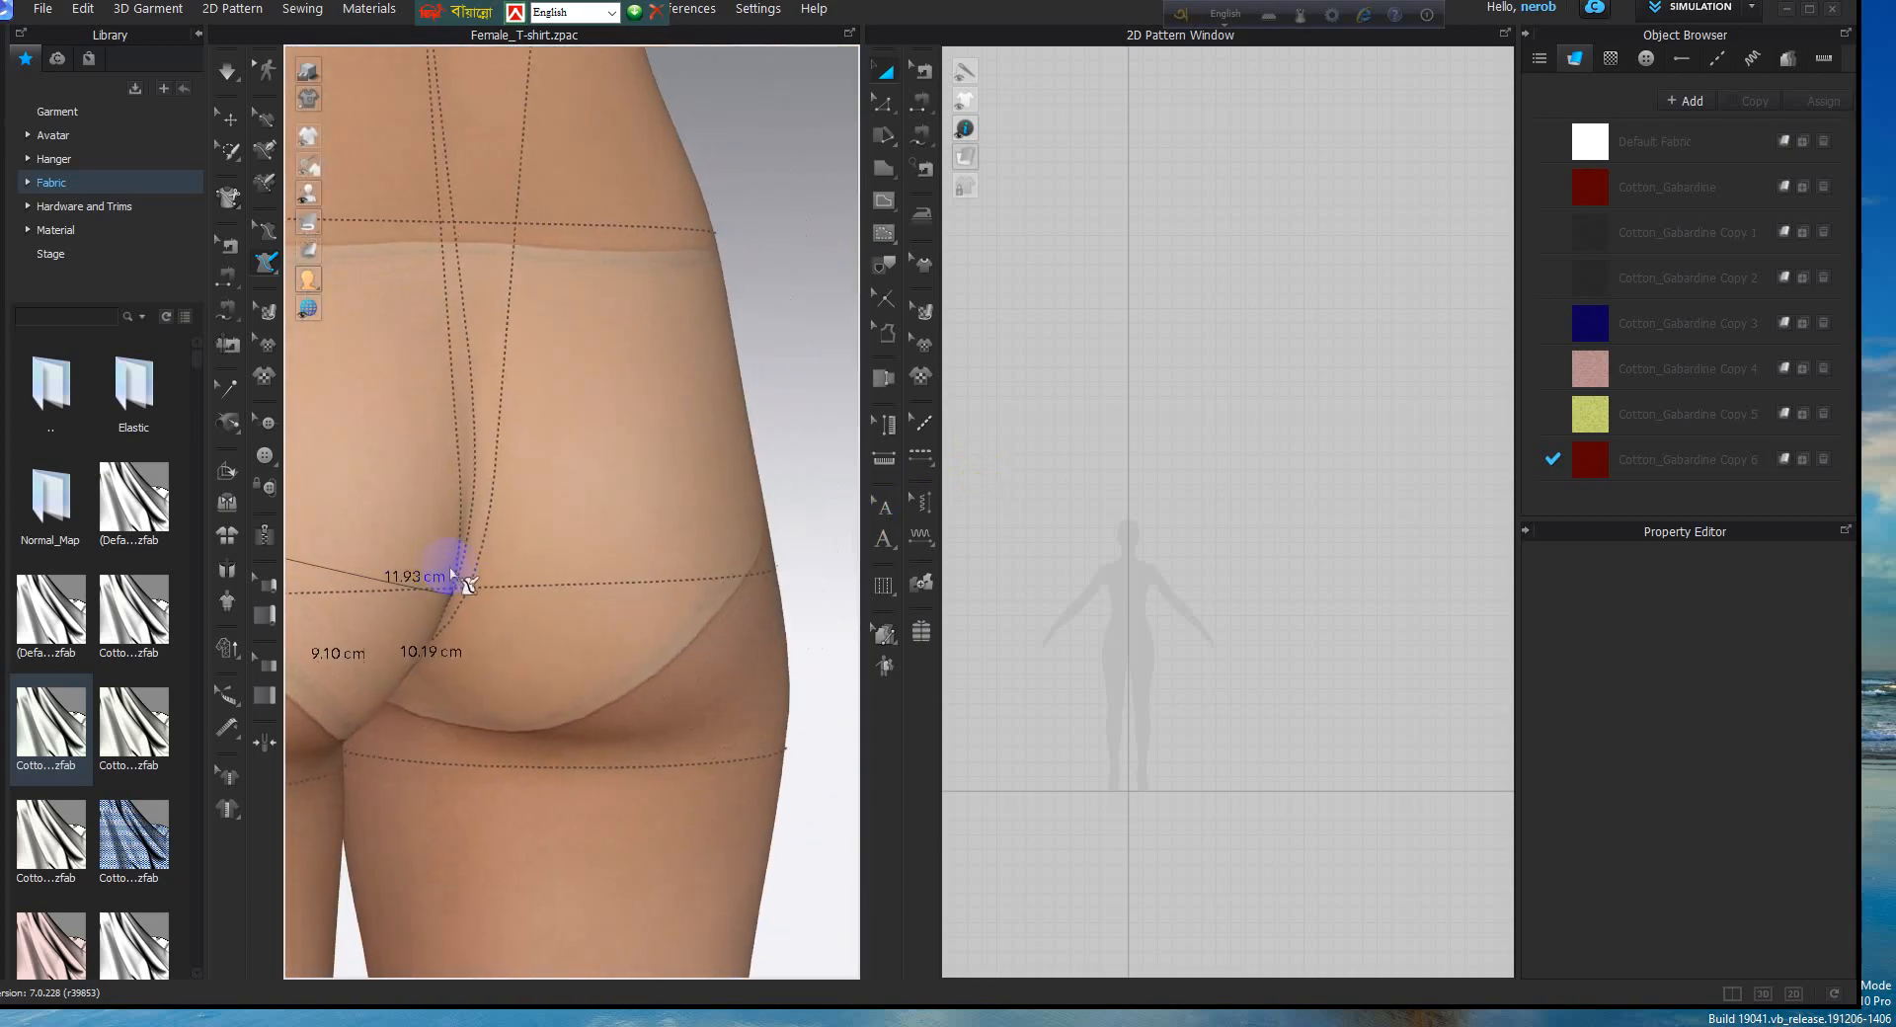
right_drag(579, 546, 775, 644)
middle_drag(775, 644, 785, 655)
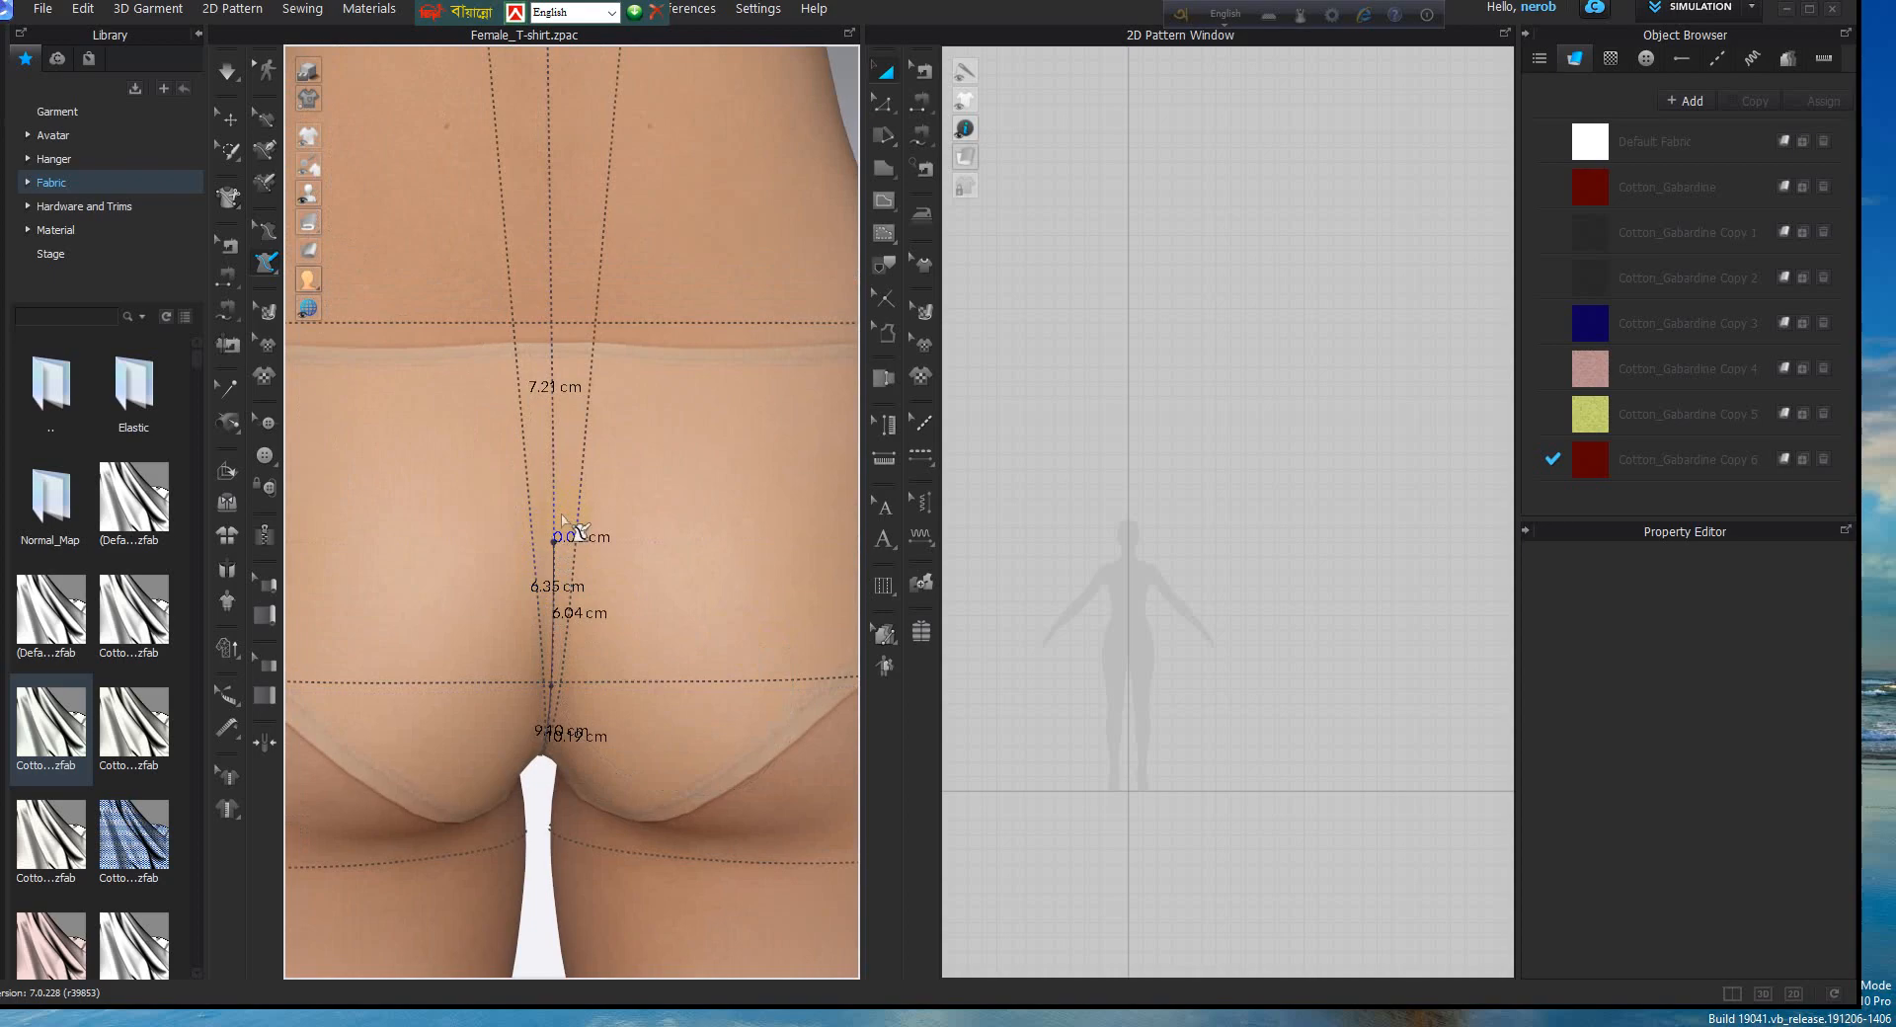
click(551, 422)
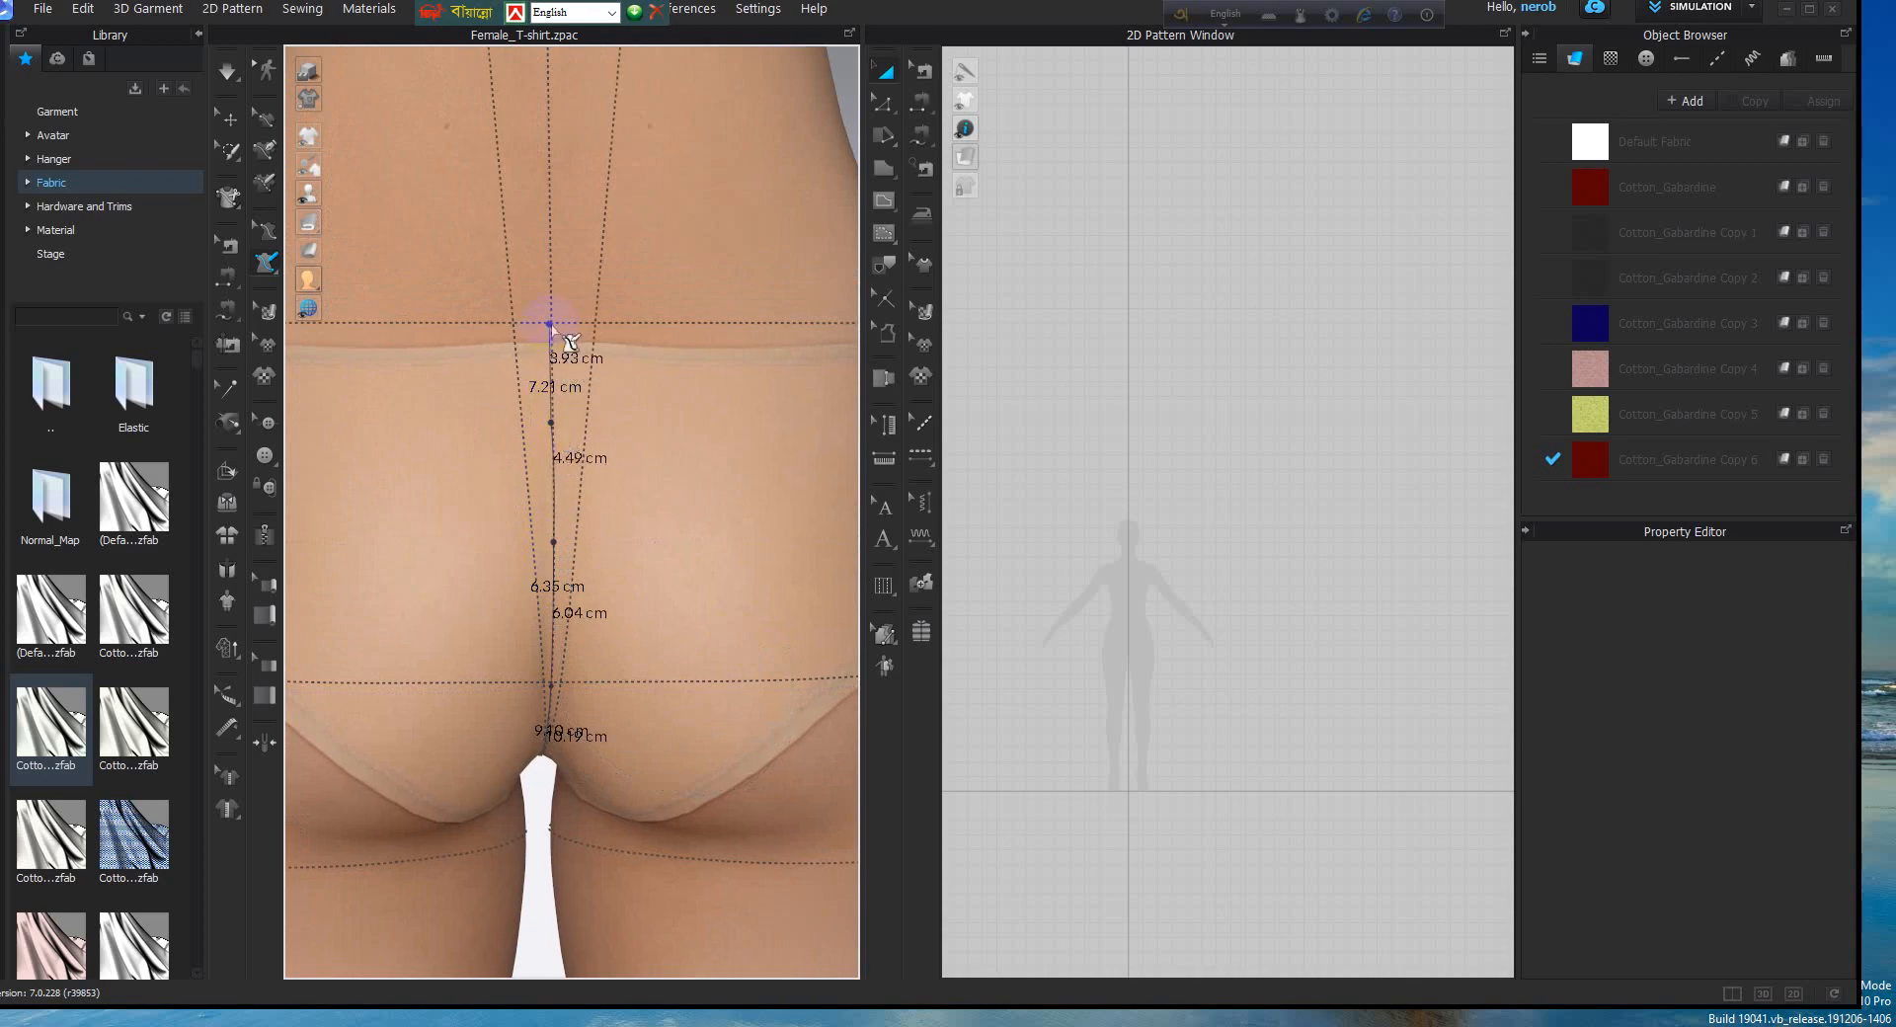
click(550, 323)
Extend the line from the centre back along the low-waist guide line towards the side, with segments about 7.76, 3.99 and 7.09 cm long
middle_drag(550, 323, 597, 584)
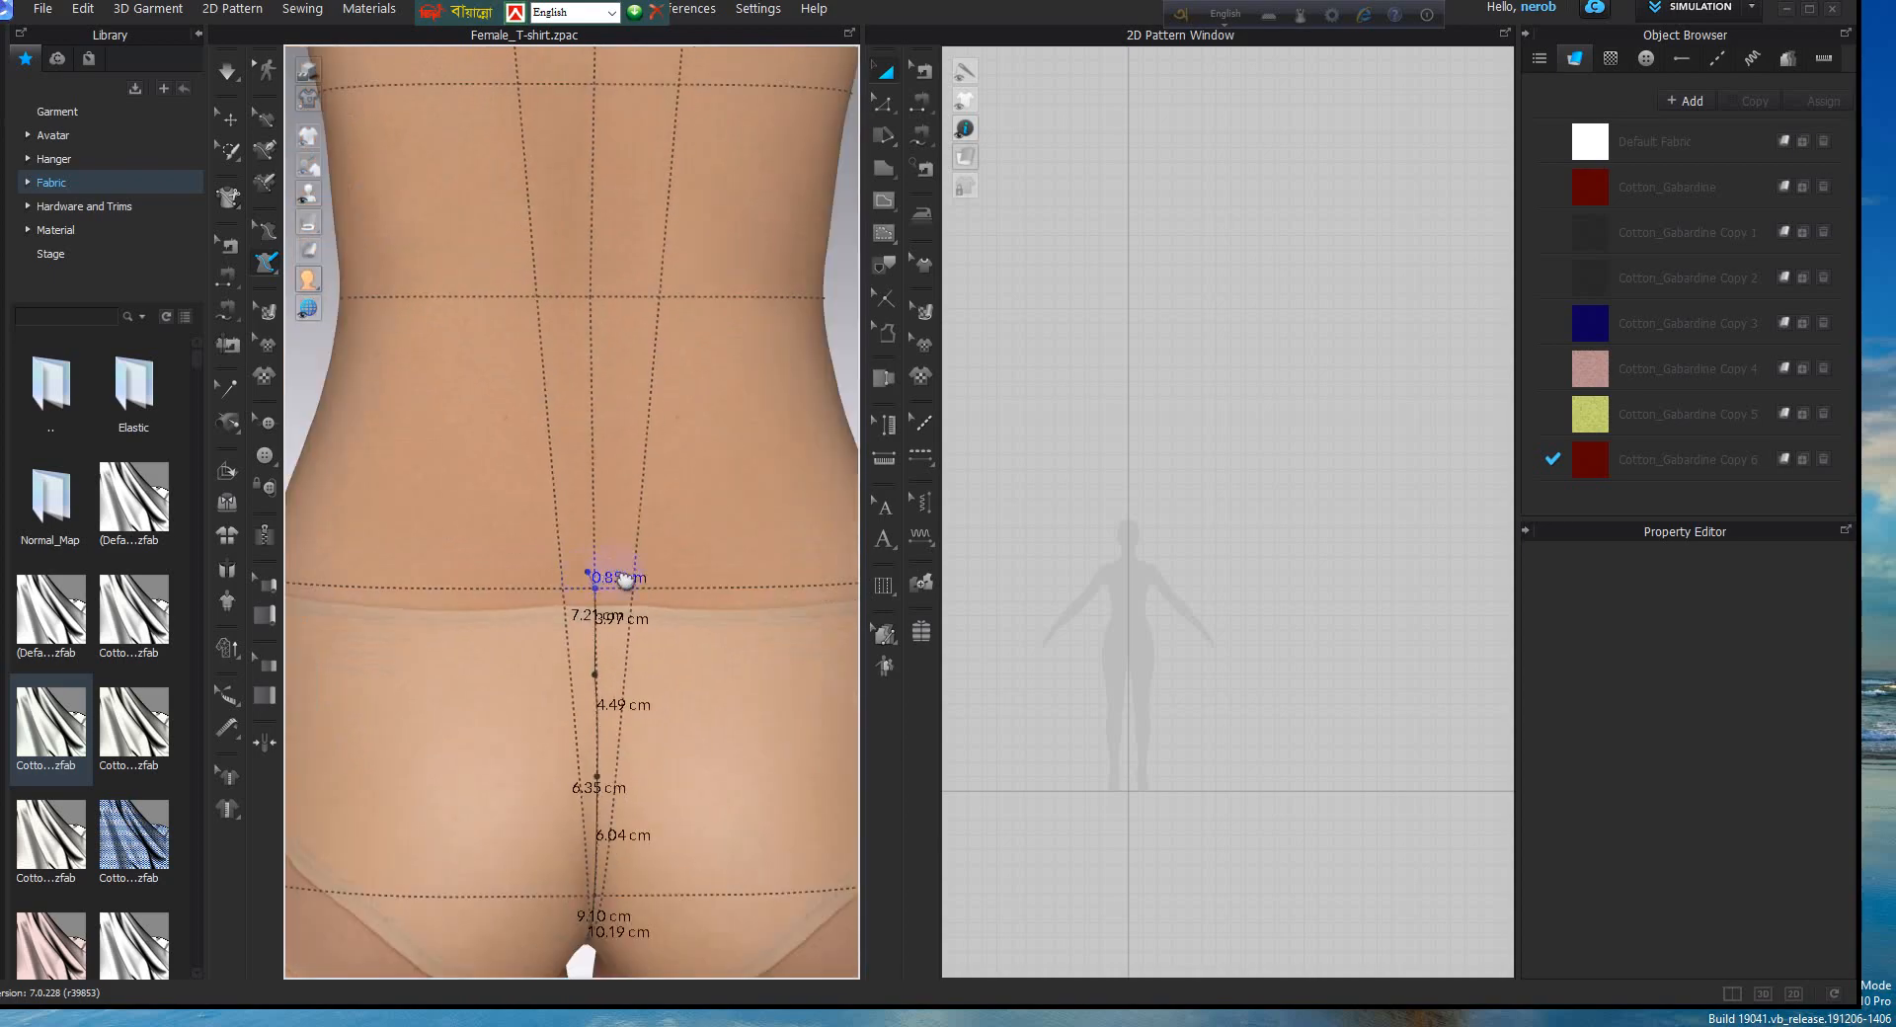
right_drag(624, 578, 635, 456)
scroll(748, 430, up, 5)
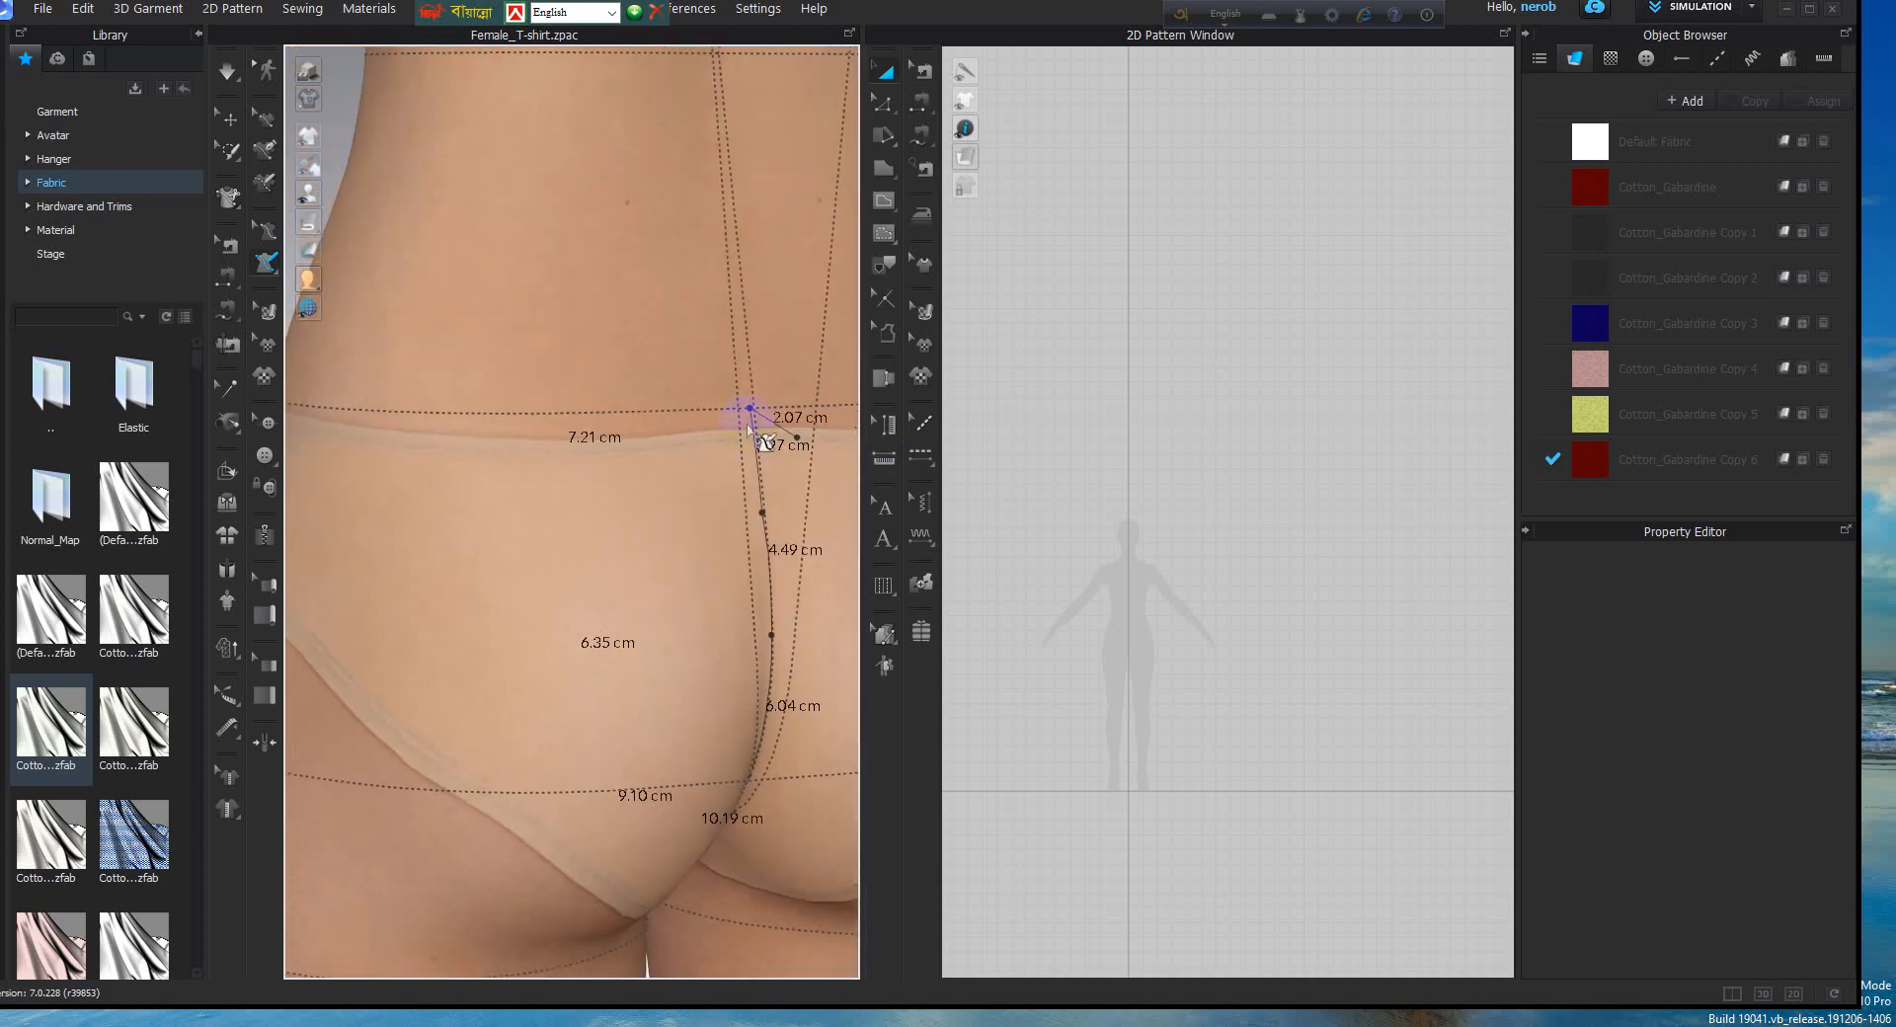
drag(732, 418, 551, 398)
right_drag(551, 398, 472, 341)
click(626, 402)
drag(472, 340, 568, 321)
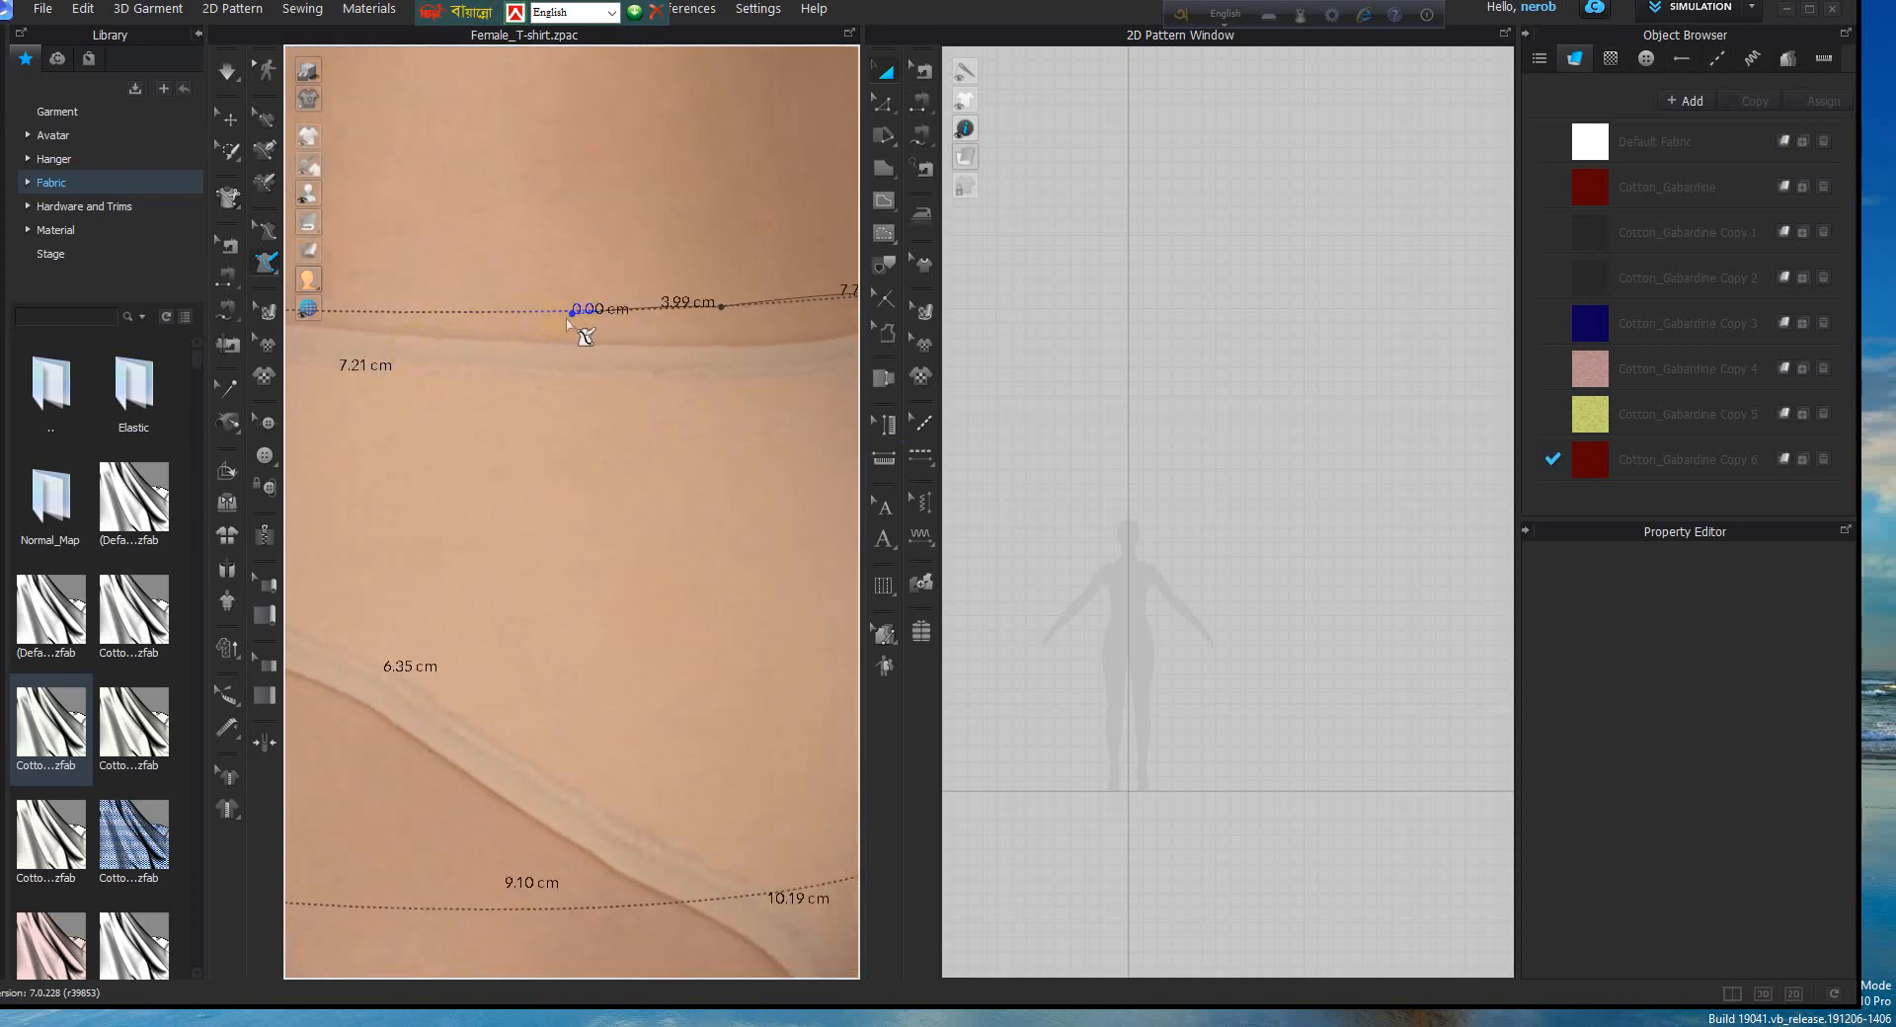
right_drag(531, 322, 555, 351)
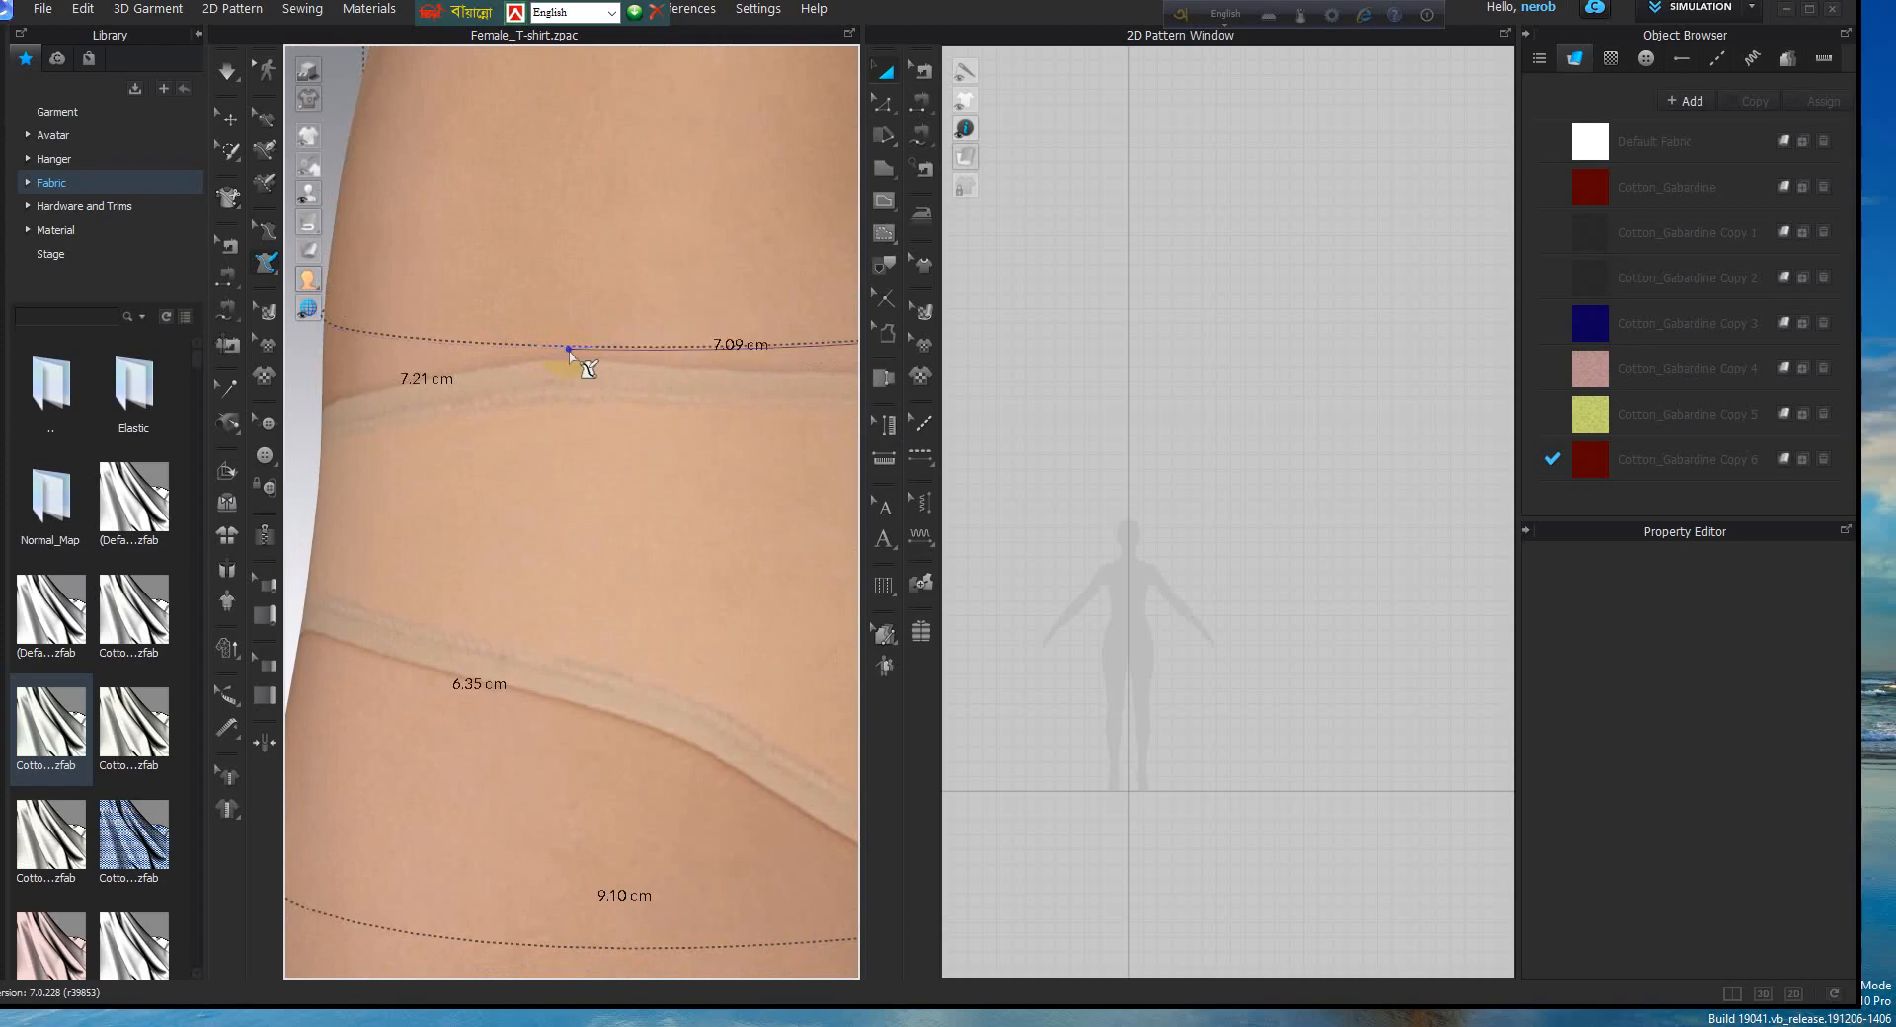
right_drag(431, 348, 580, 389)
middle_drag(513, 396, 111, 334)
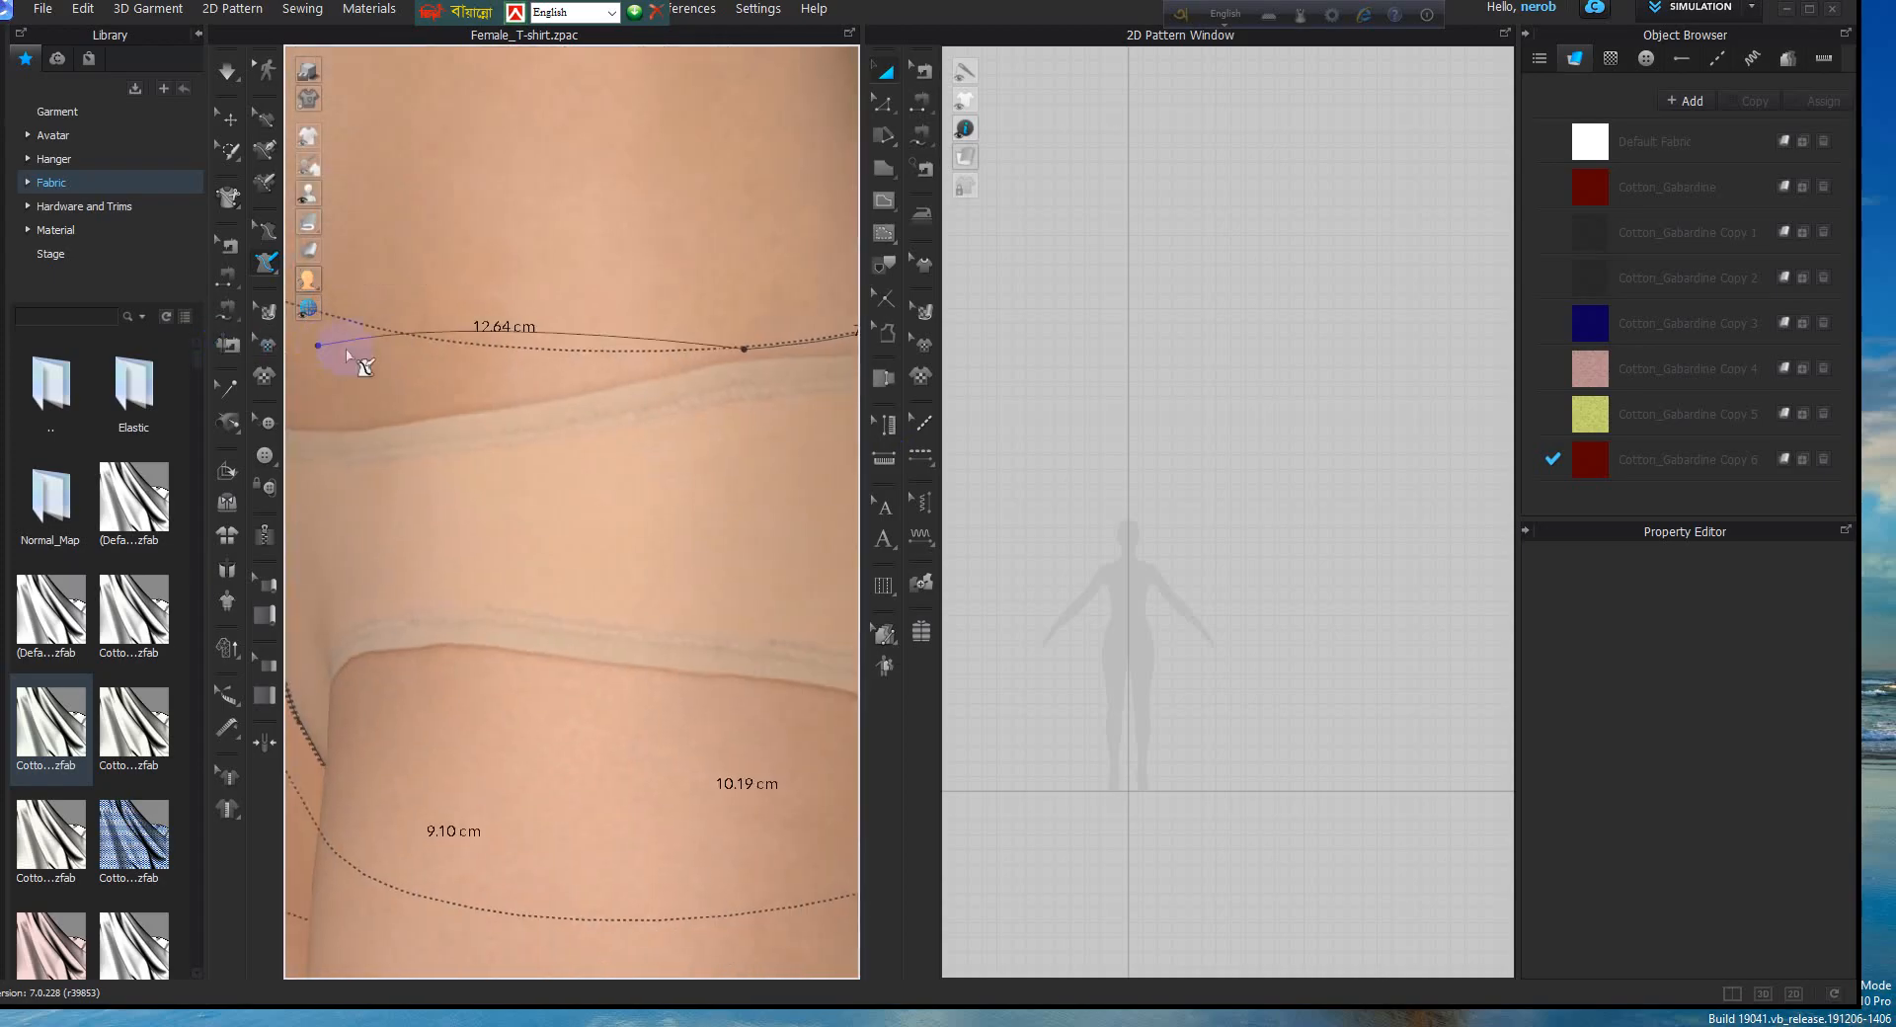
Carry the waistline around the side to the front and close the outline at the centre front starting point, adding segments about 8.73, 10.75 and 1.52 cm long
click(406, 337)
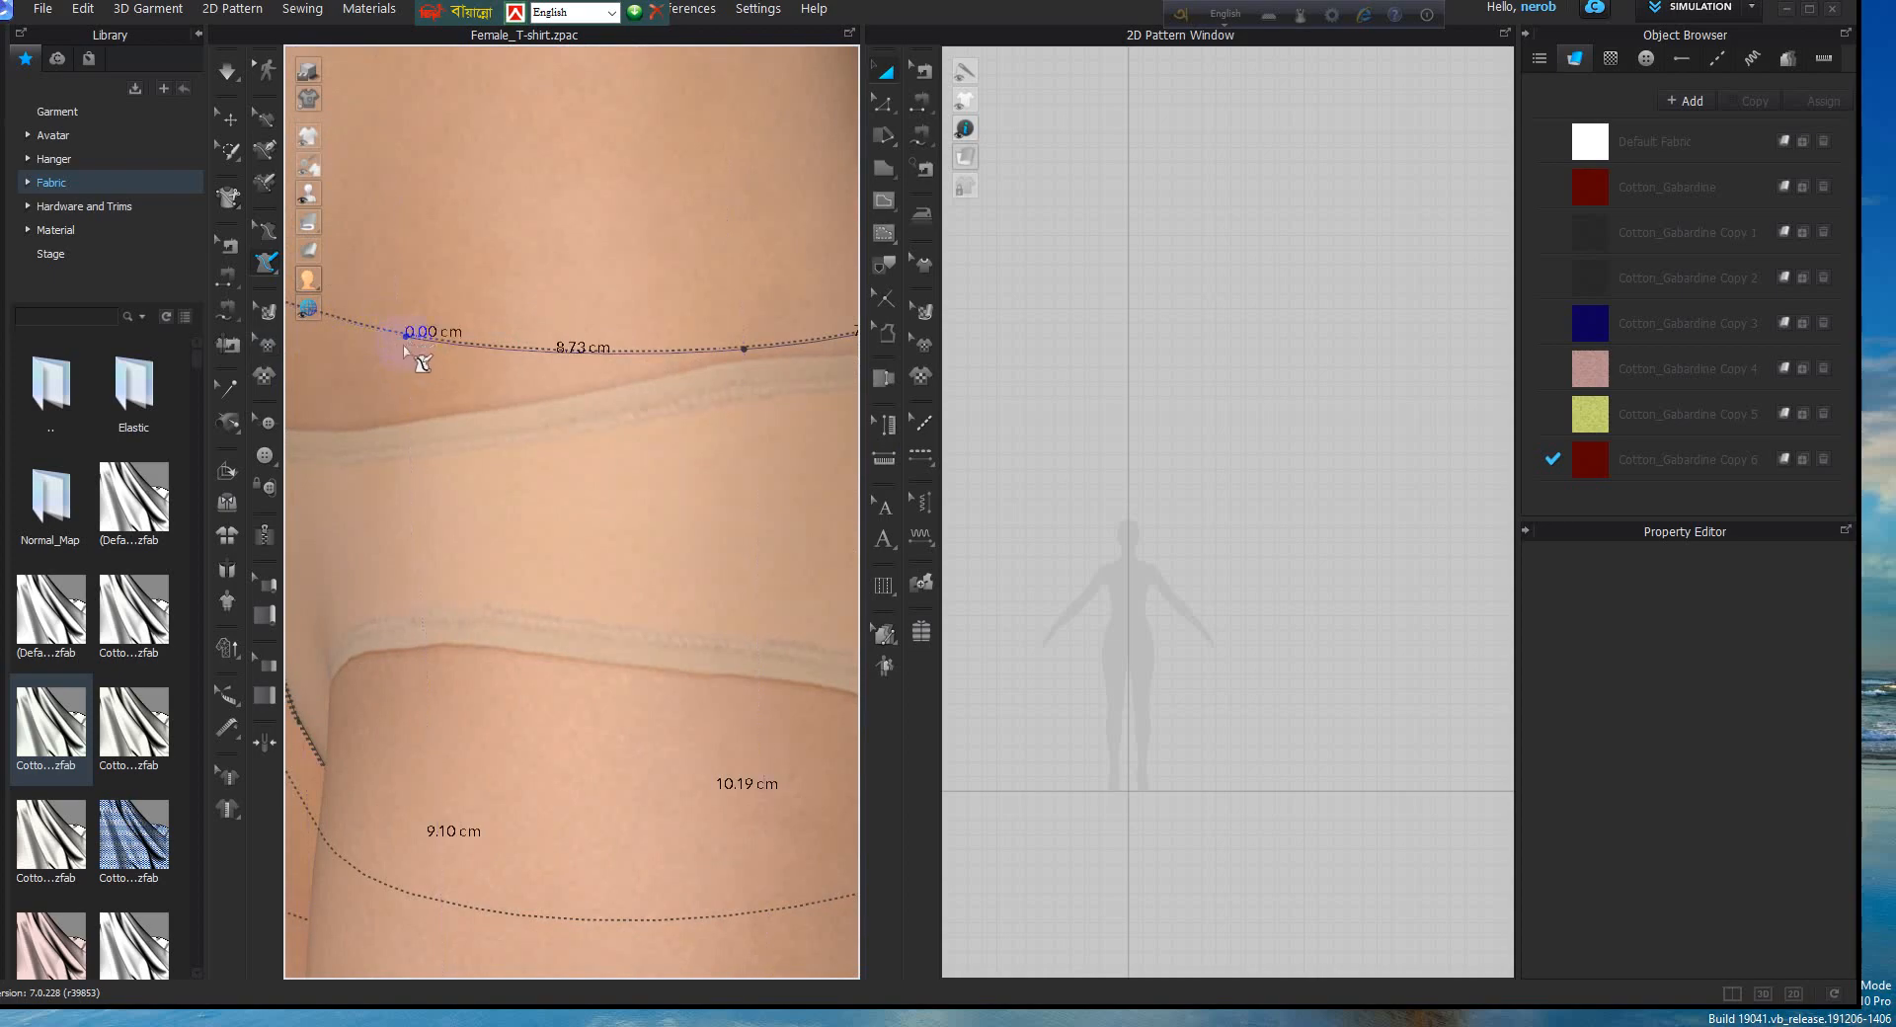
right_drag(391, 371, 502, 382)
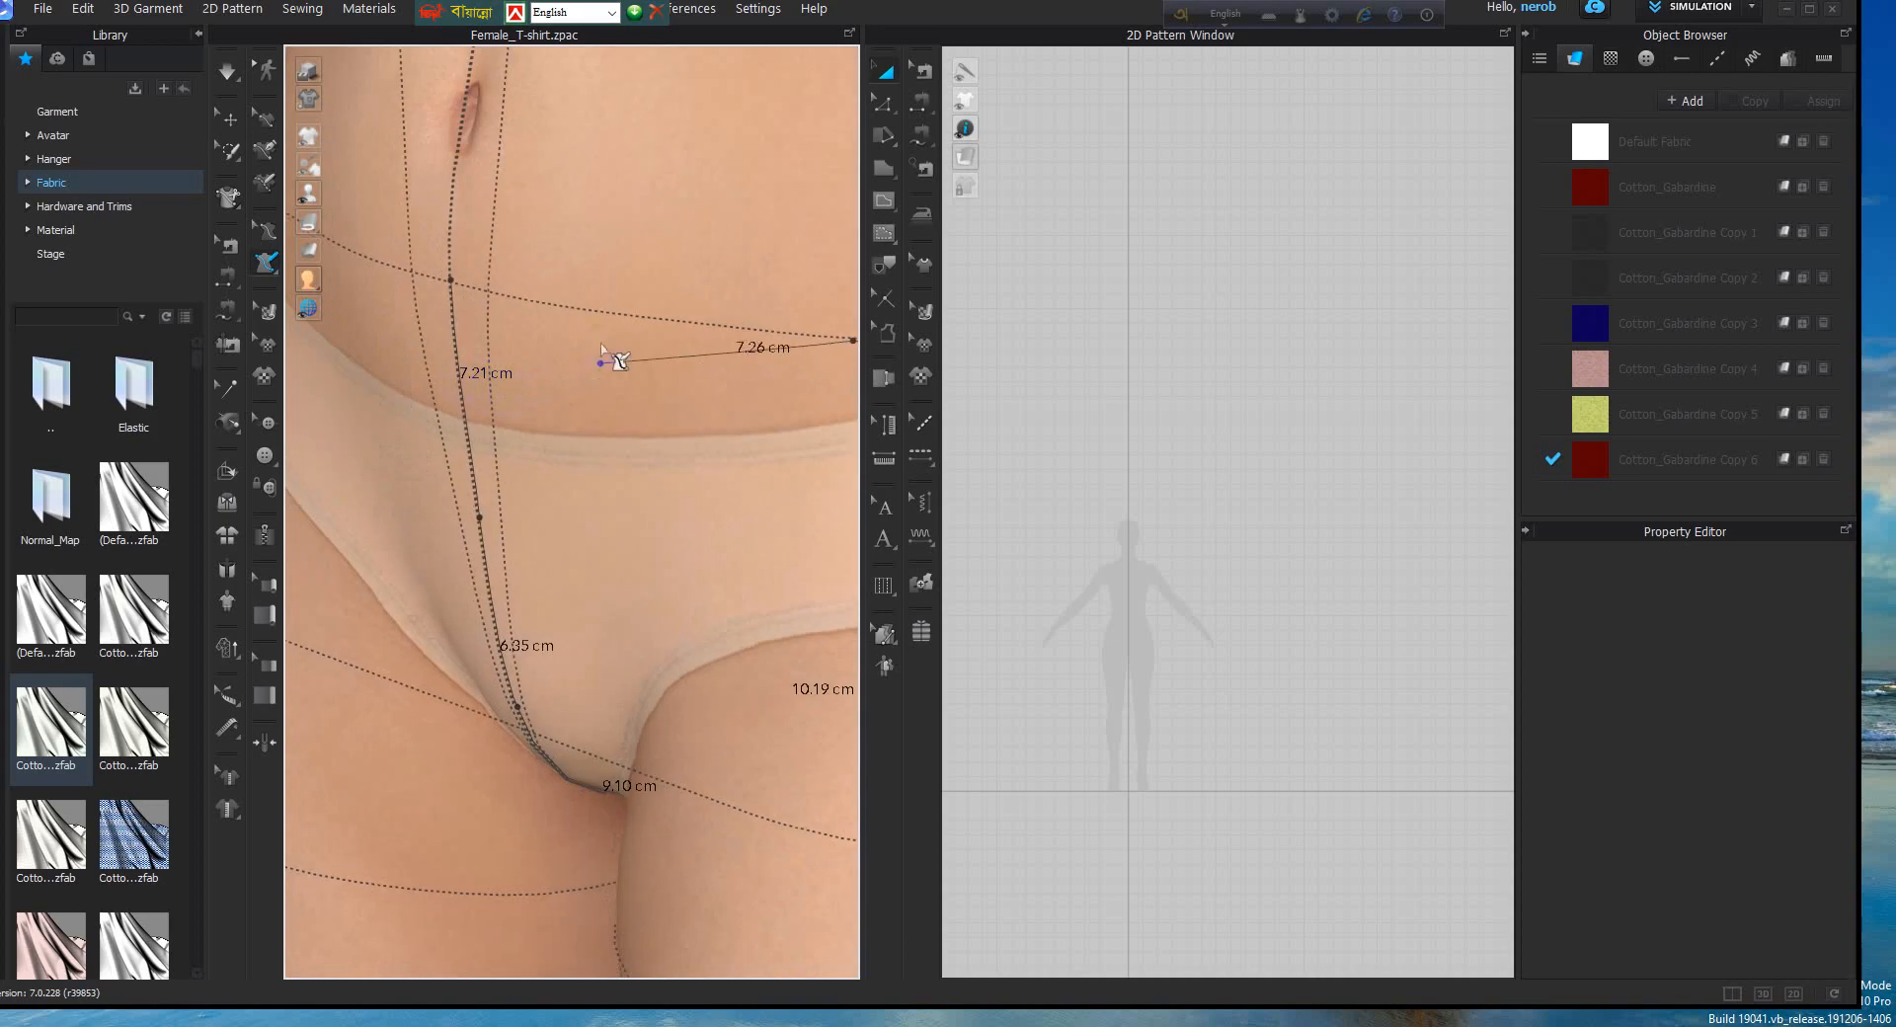
click(488, 293)
right_drag(506, 364, 598, 381)
middle_drag(631, 366, 500, 384)
right_drag(500, 383, 594, 381)
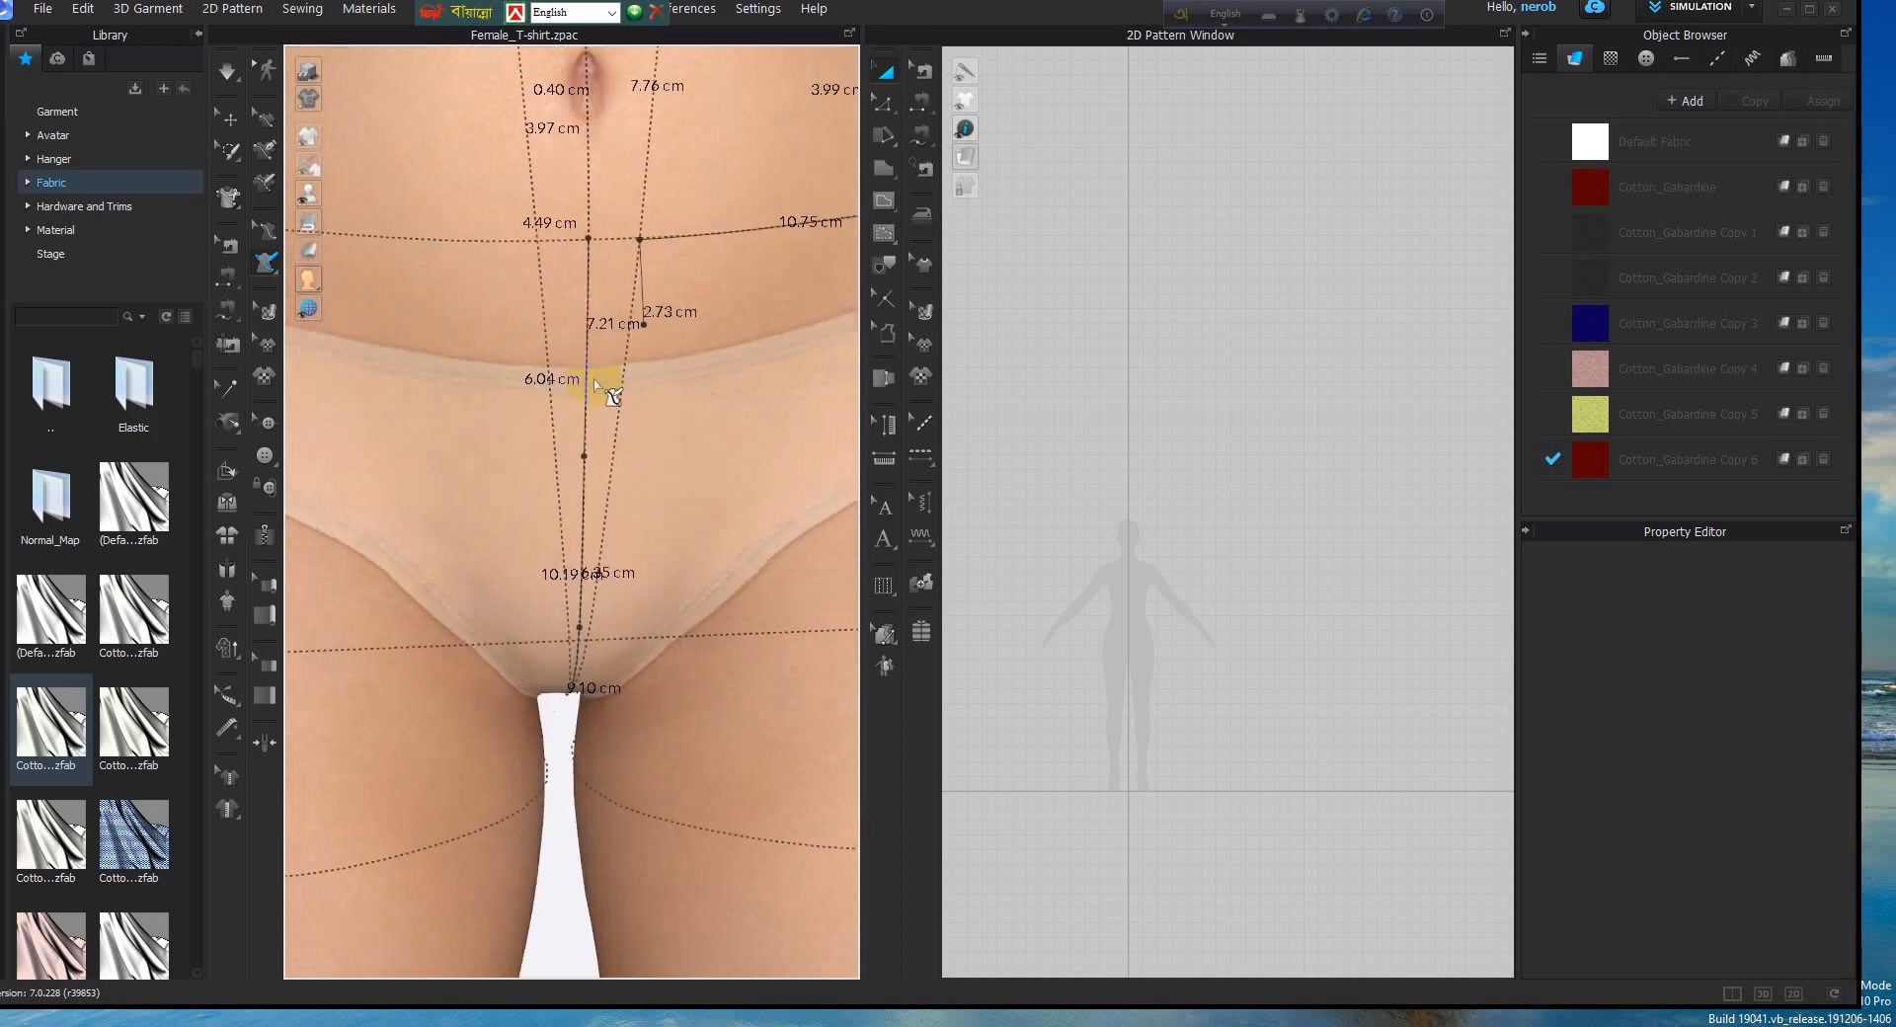
click(590, 240)
scroll(653, 376, down, 2)
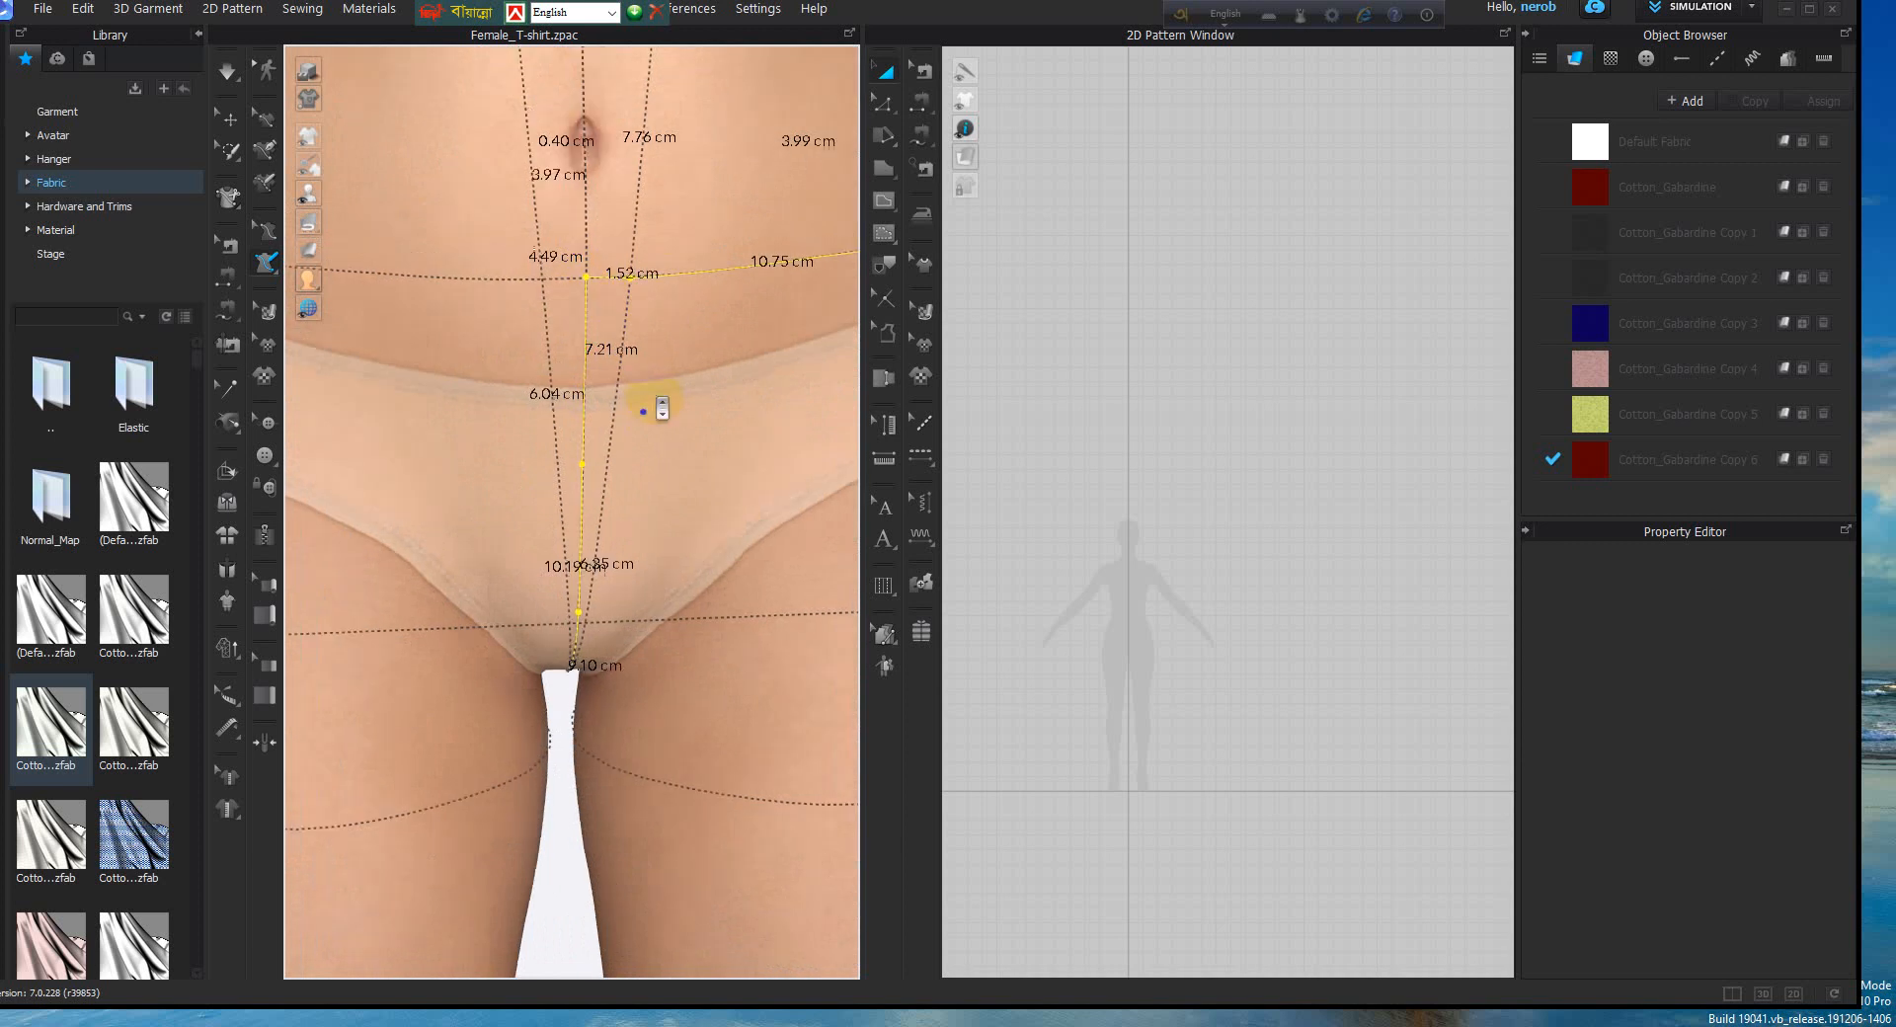
Start a side line on the avatar's left leg from the waistline to the mid-thigh guide, with segments about 13.37, 7.99 and 14.17 cm long
middle_drag(671, 399, 567, 331)
scroll(612, 400, down, 3)
scroll(621, 429, down, 2)
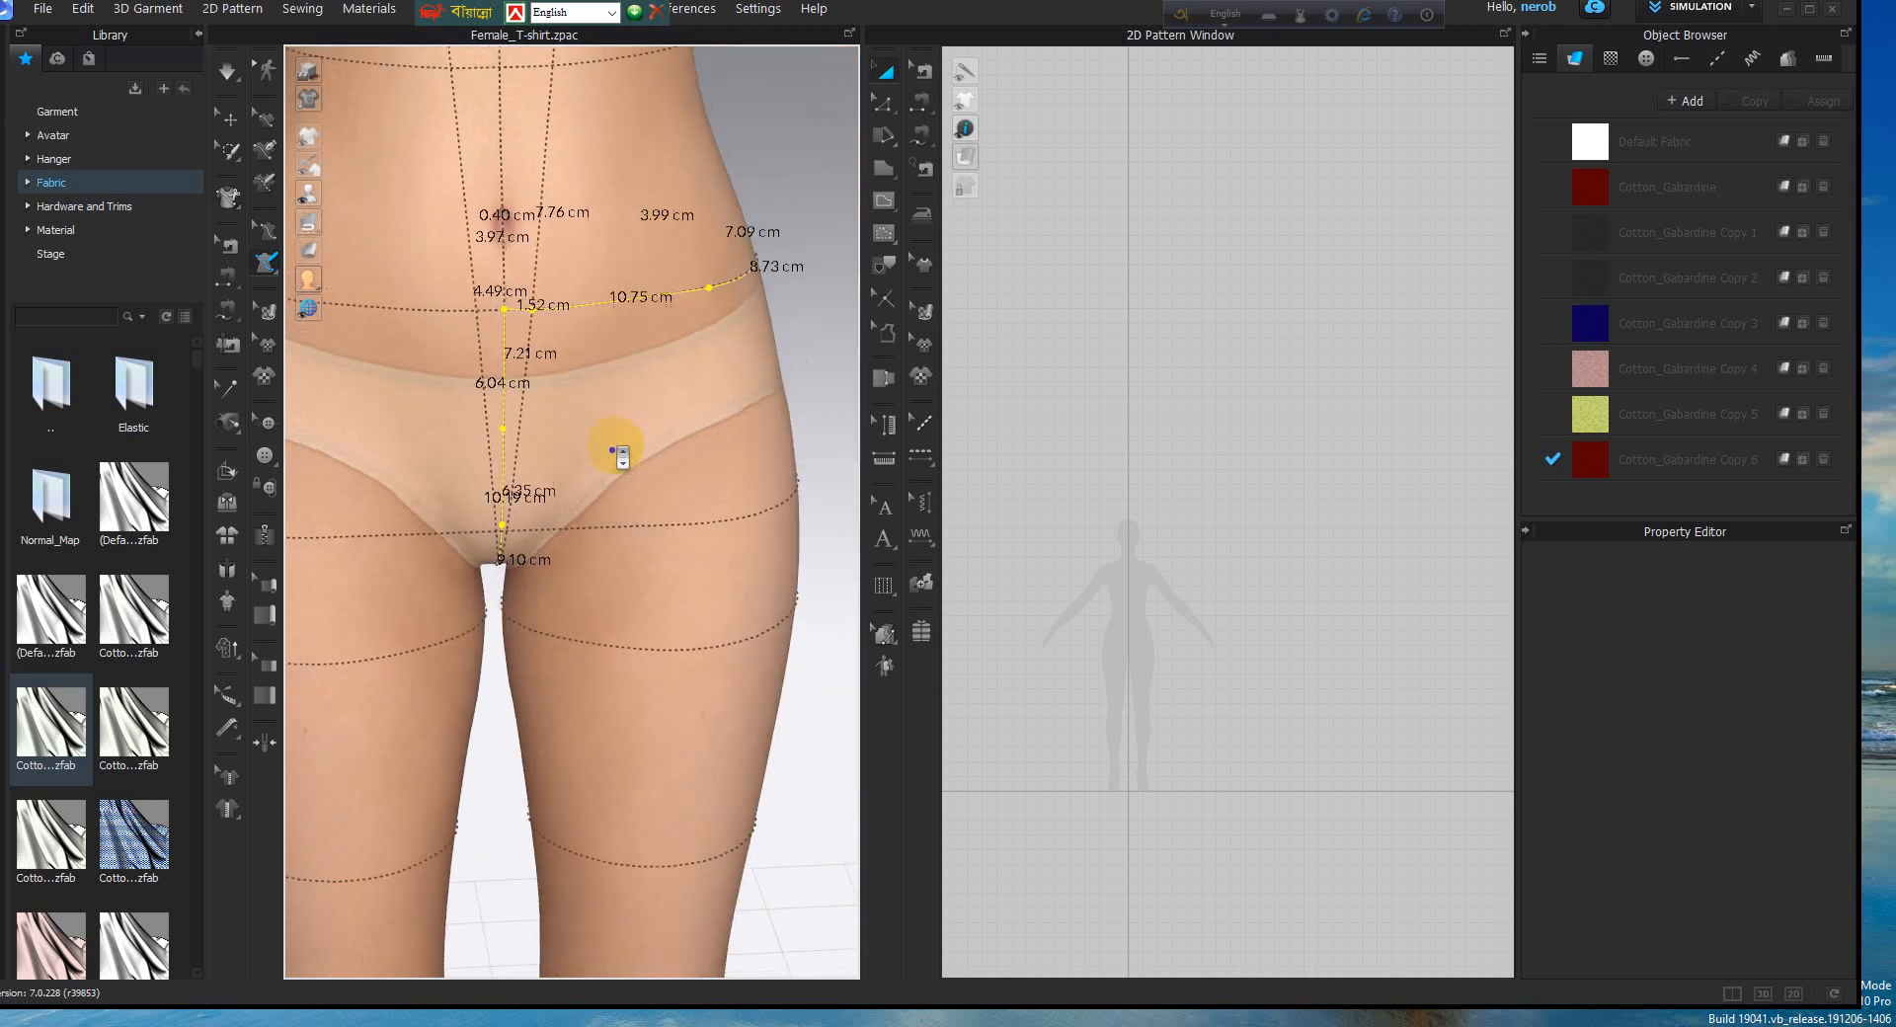
middle_drag(591, 542, 471, 305)
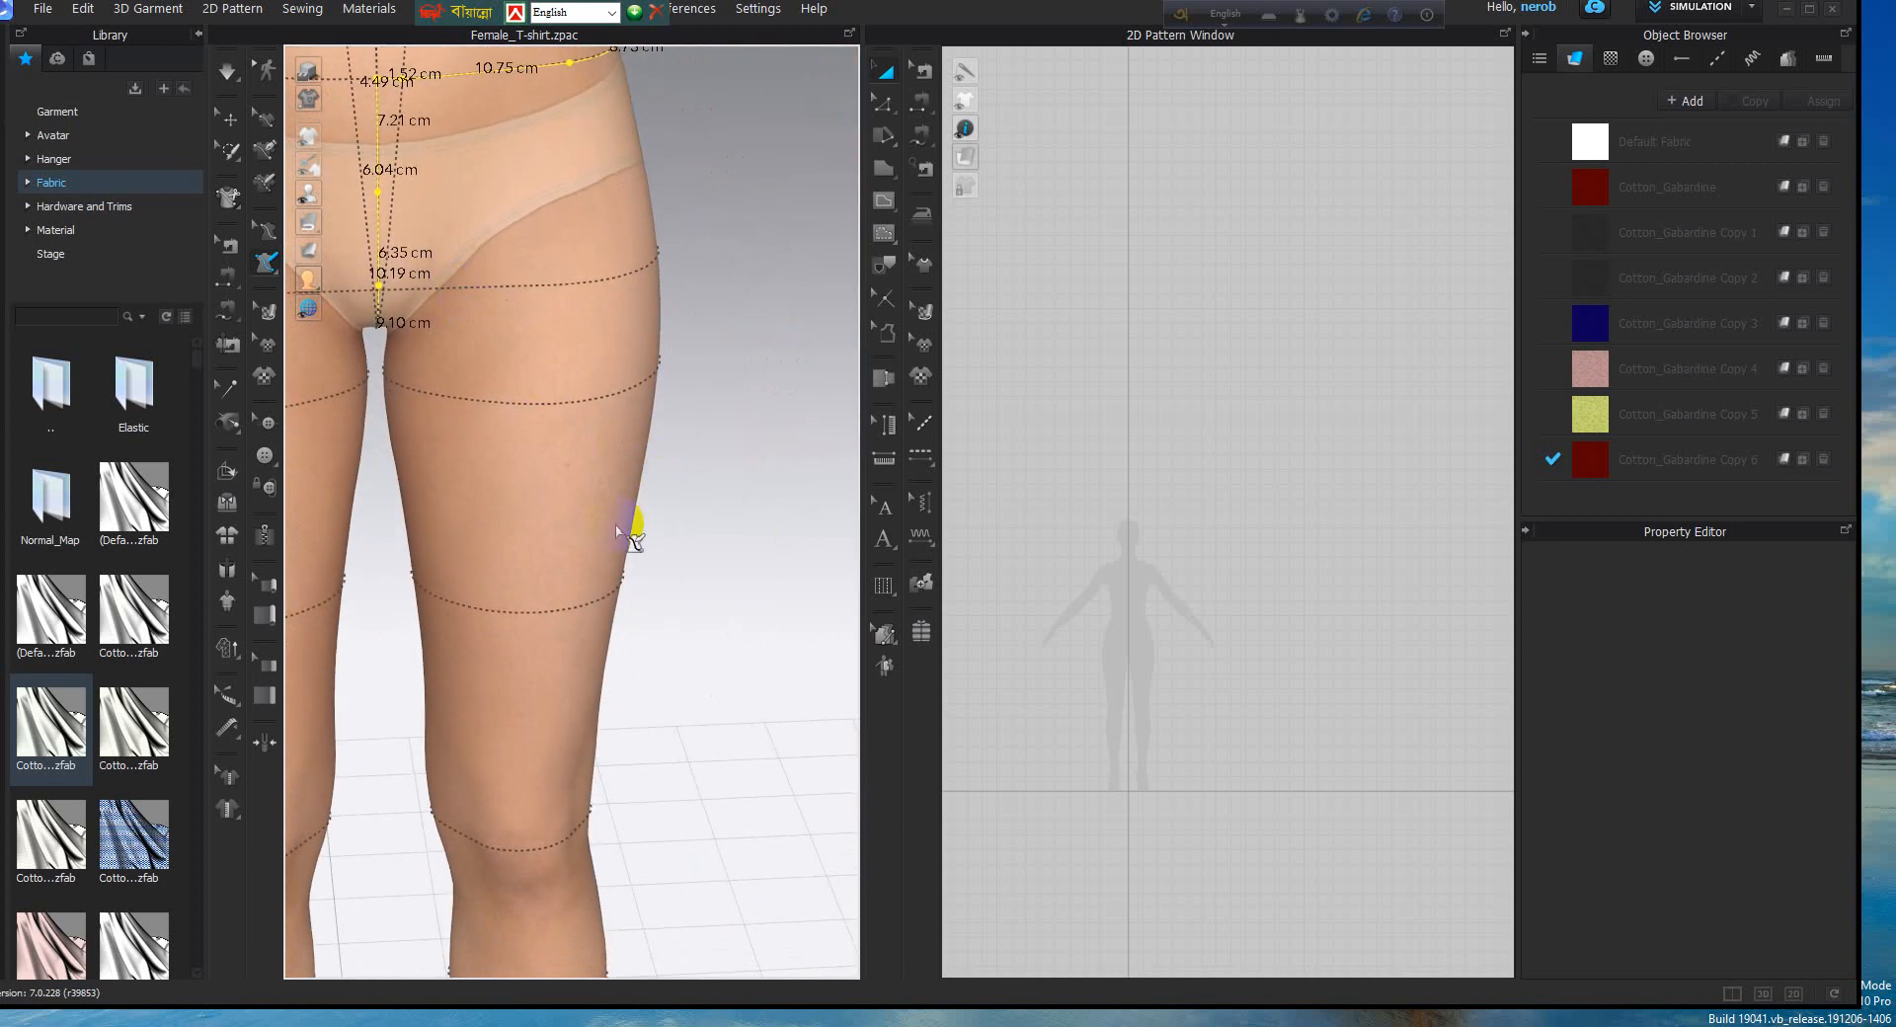
mouse_move(626, 529)
right_down()
mouse_move(690, 572)
mouse_move(601, 533)
mouse_move(597, 549)
right_up()
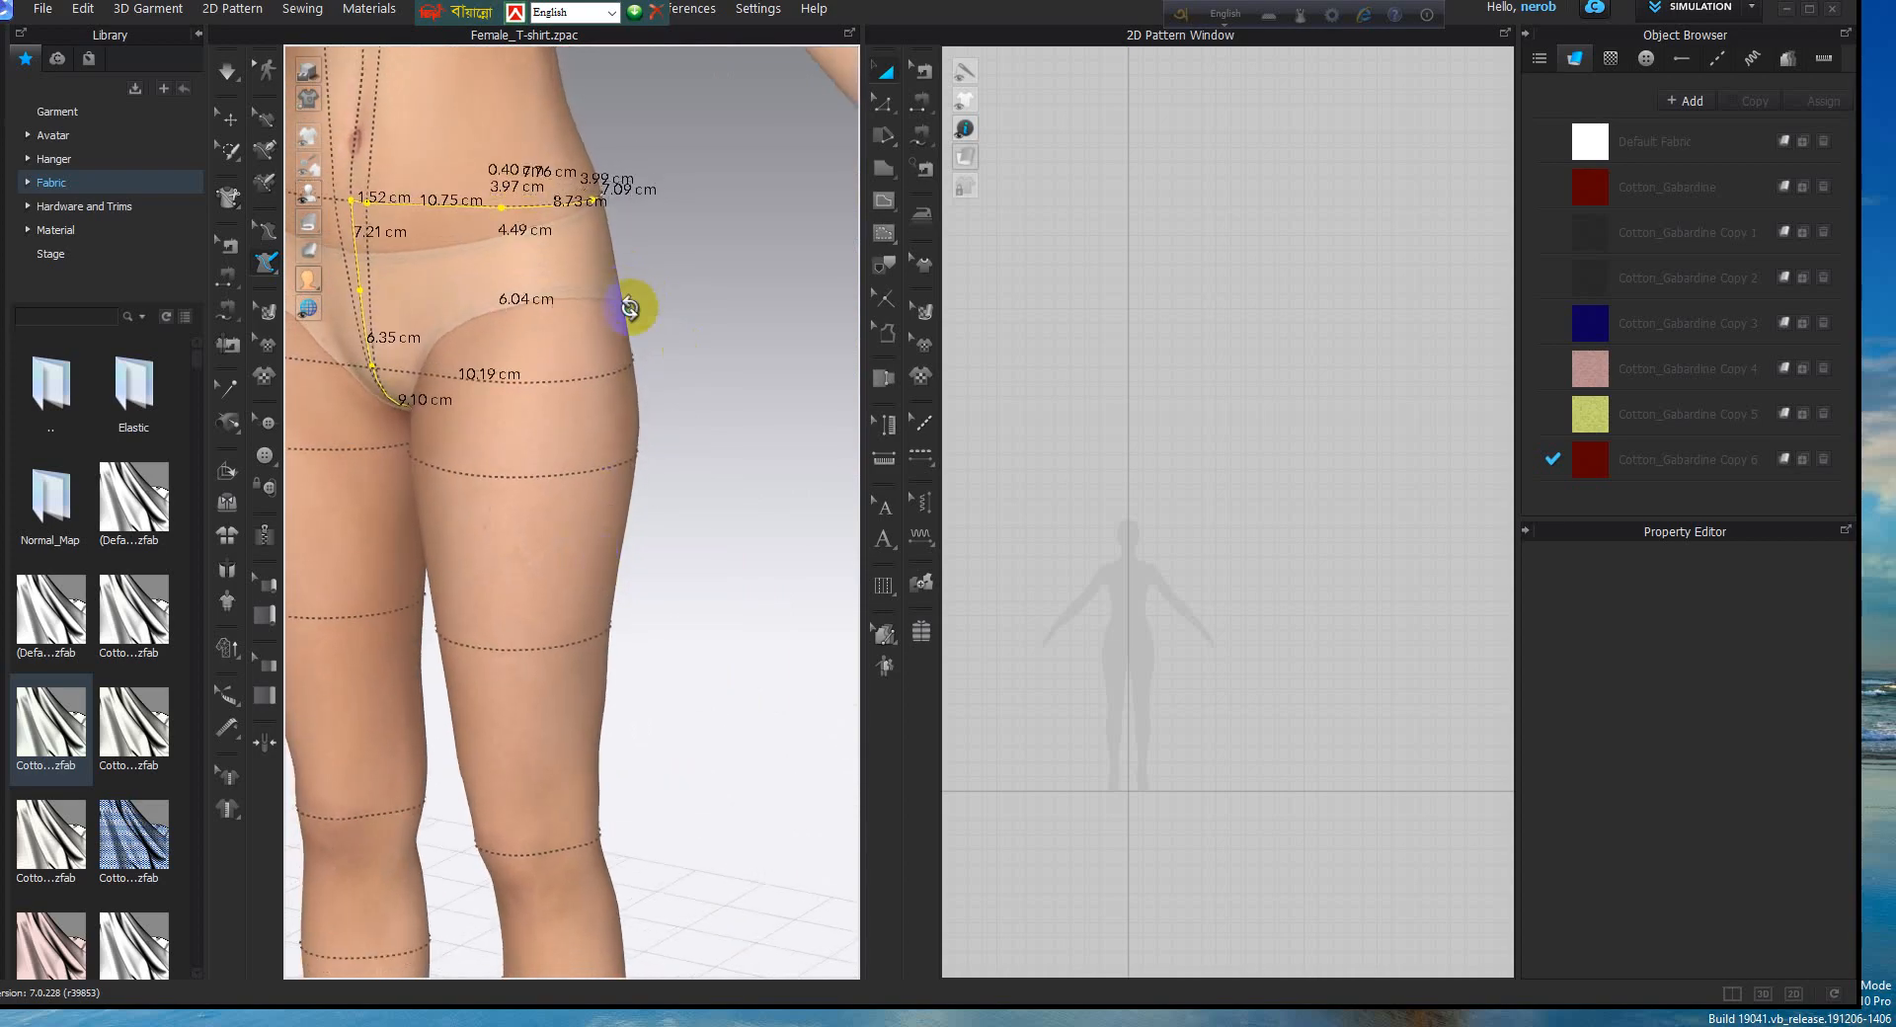
right_drag(626, 306, 599, 252)
click(574, 234)
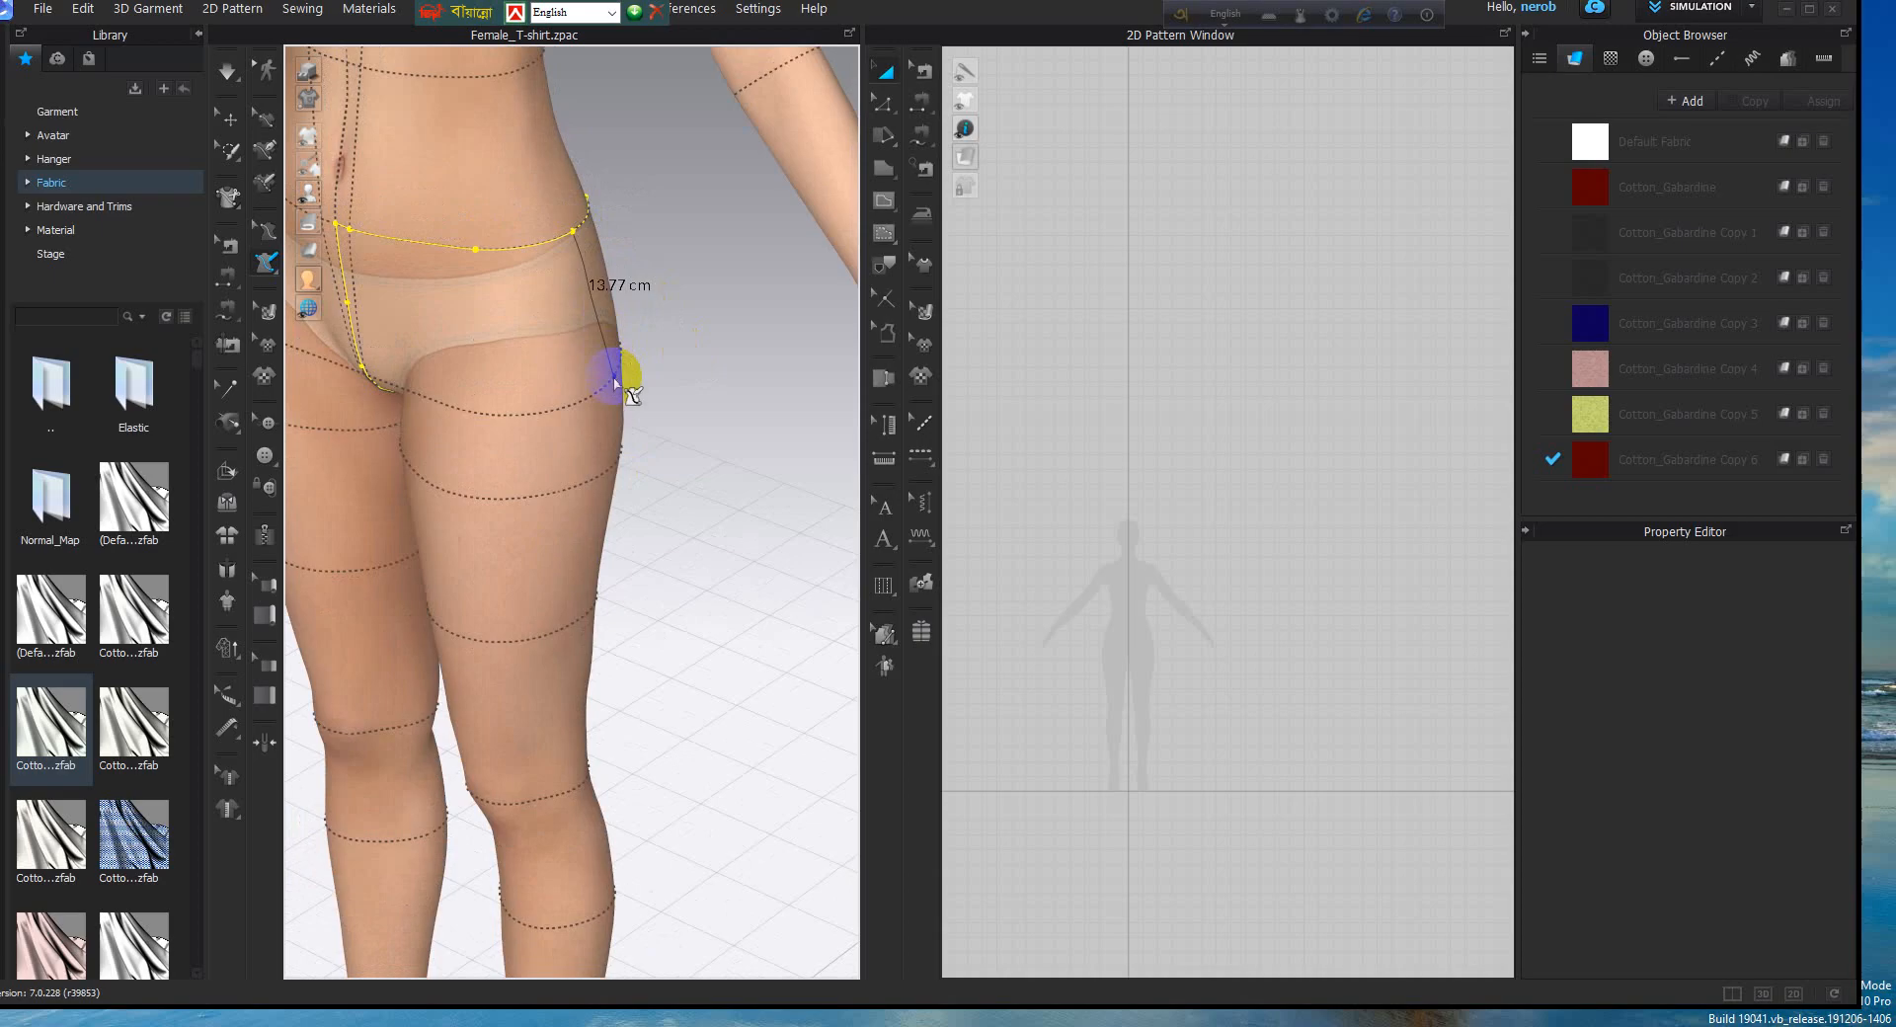
click(617, 462)
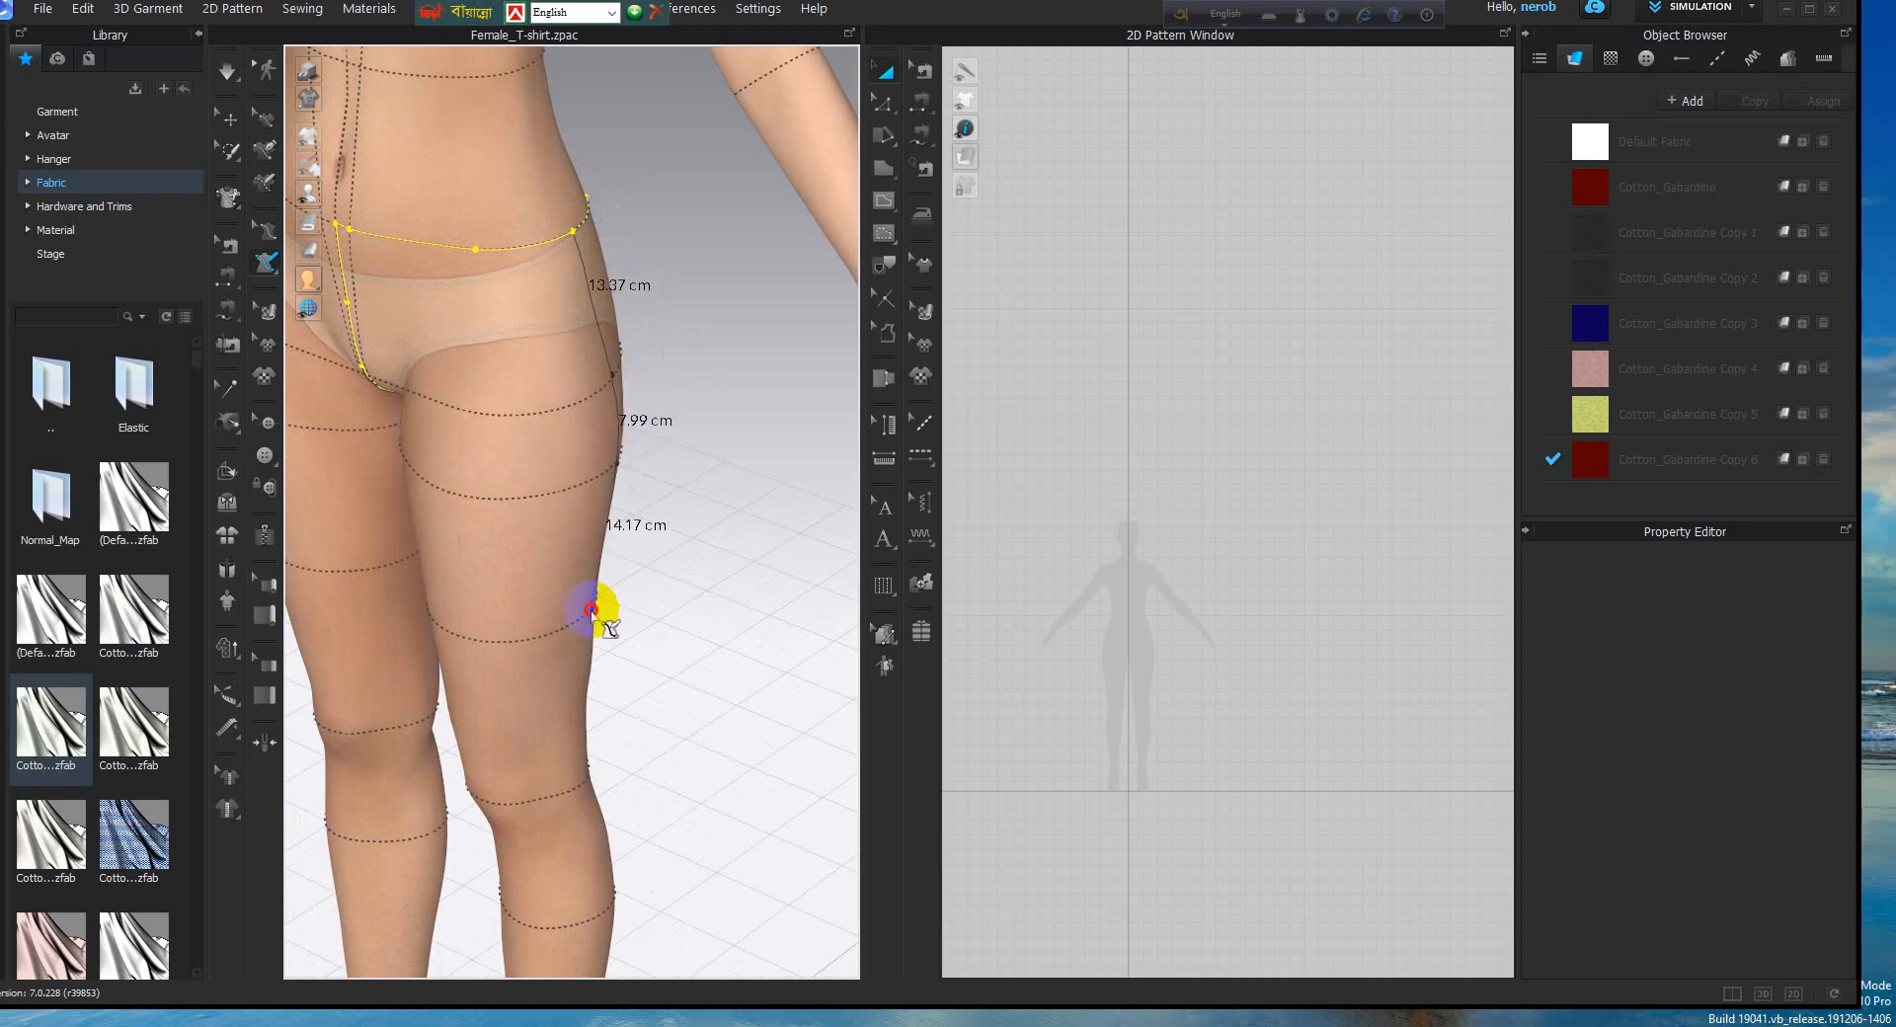
click(592, 610)
Continue the side line past the knee and calf guide lines to the ankle, with segments about 18.11, 13.77 and 27.29 cm long
middle_drag(588, 624, 558, 219)
scroll(555, 395, up, 1)
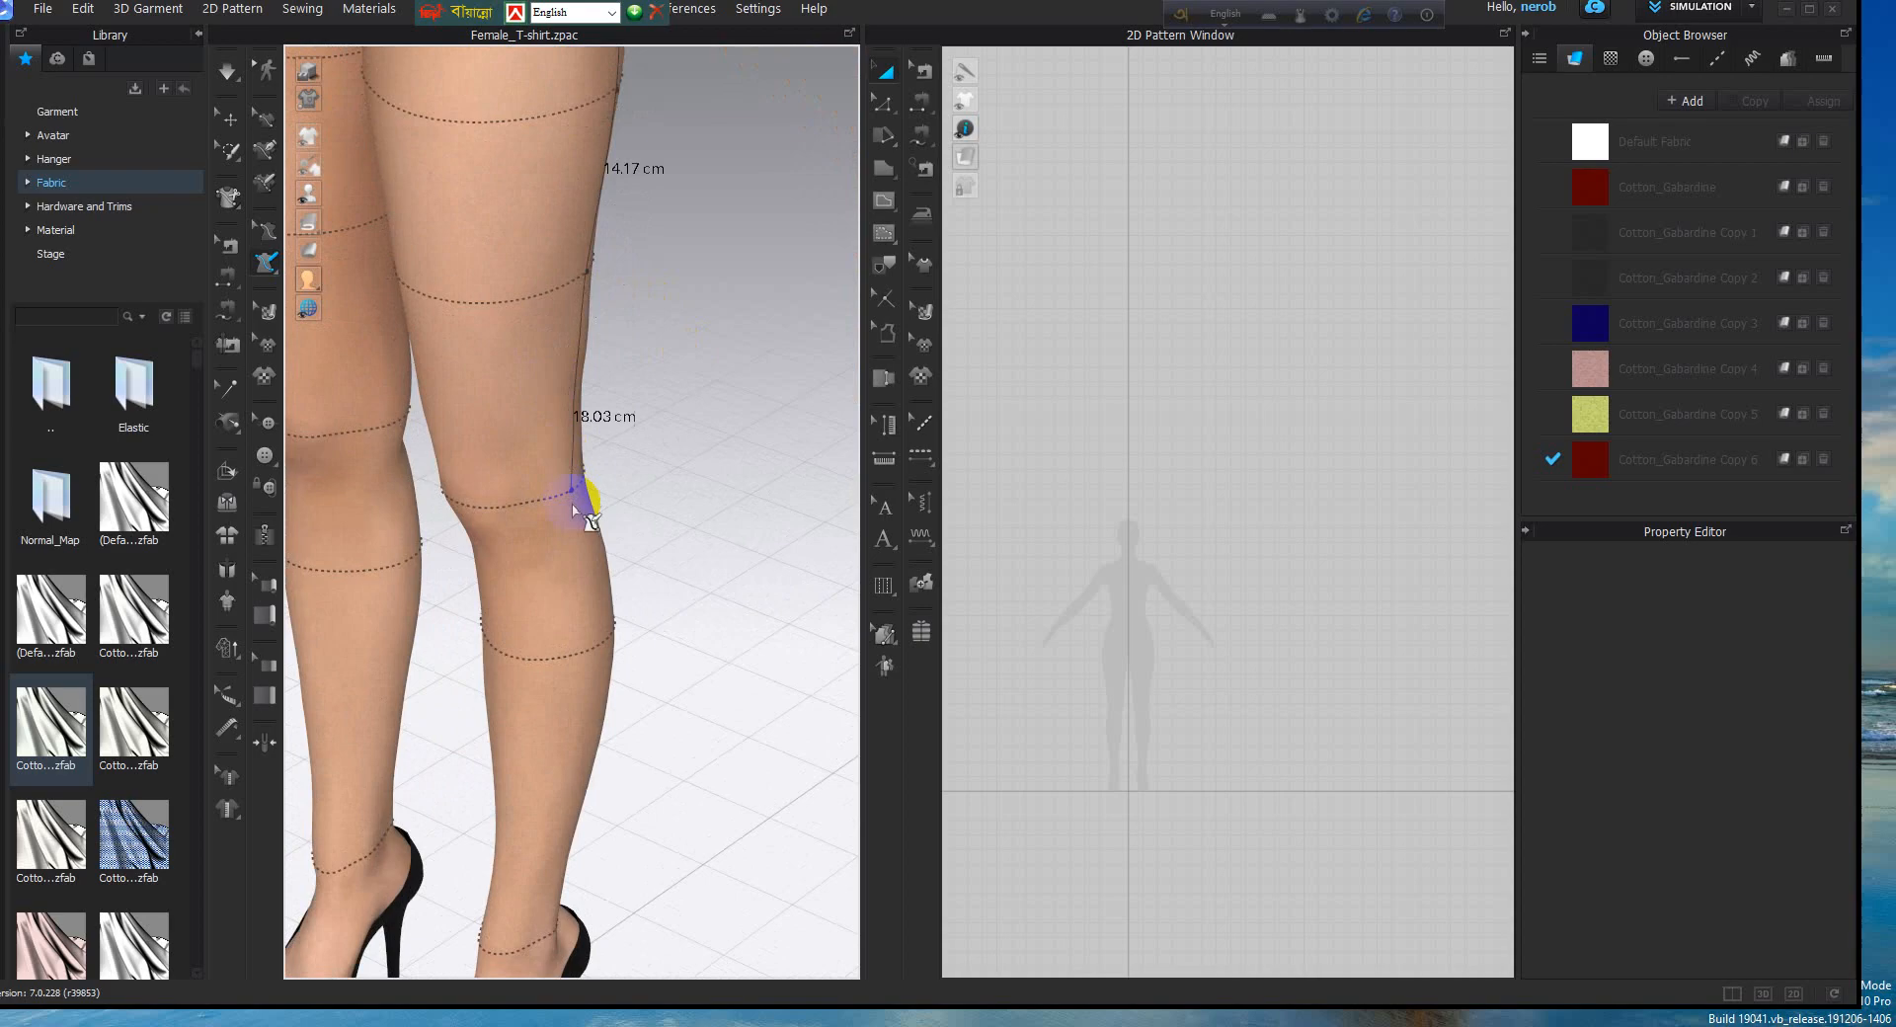
scroll(573, 509, up, 1)
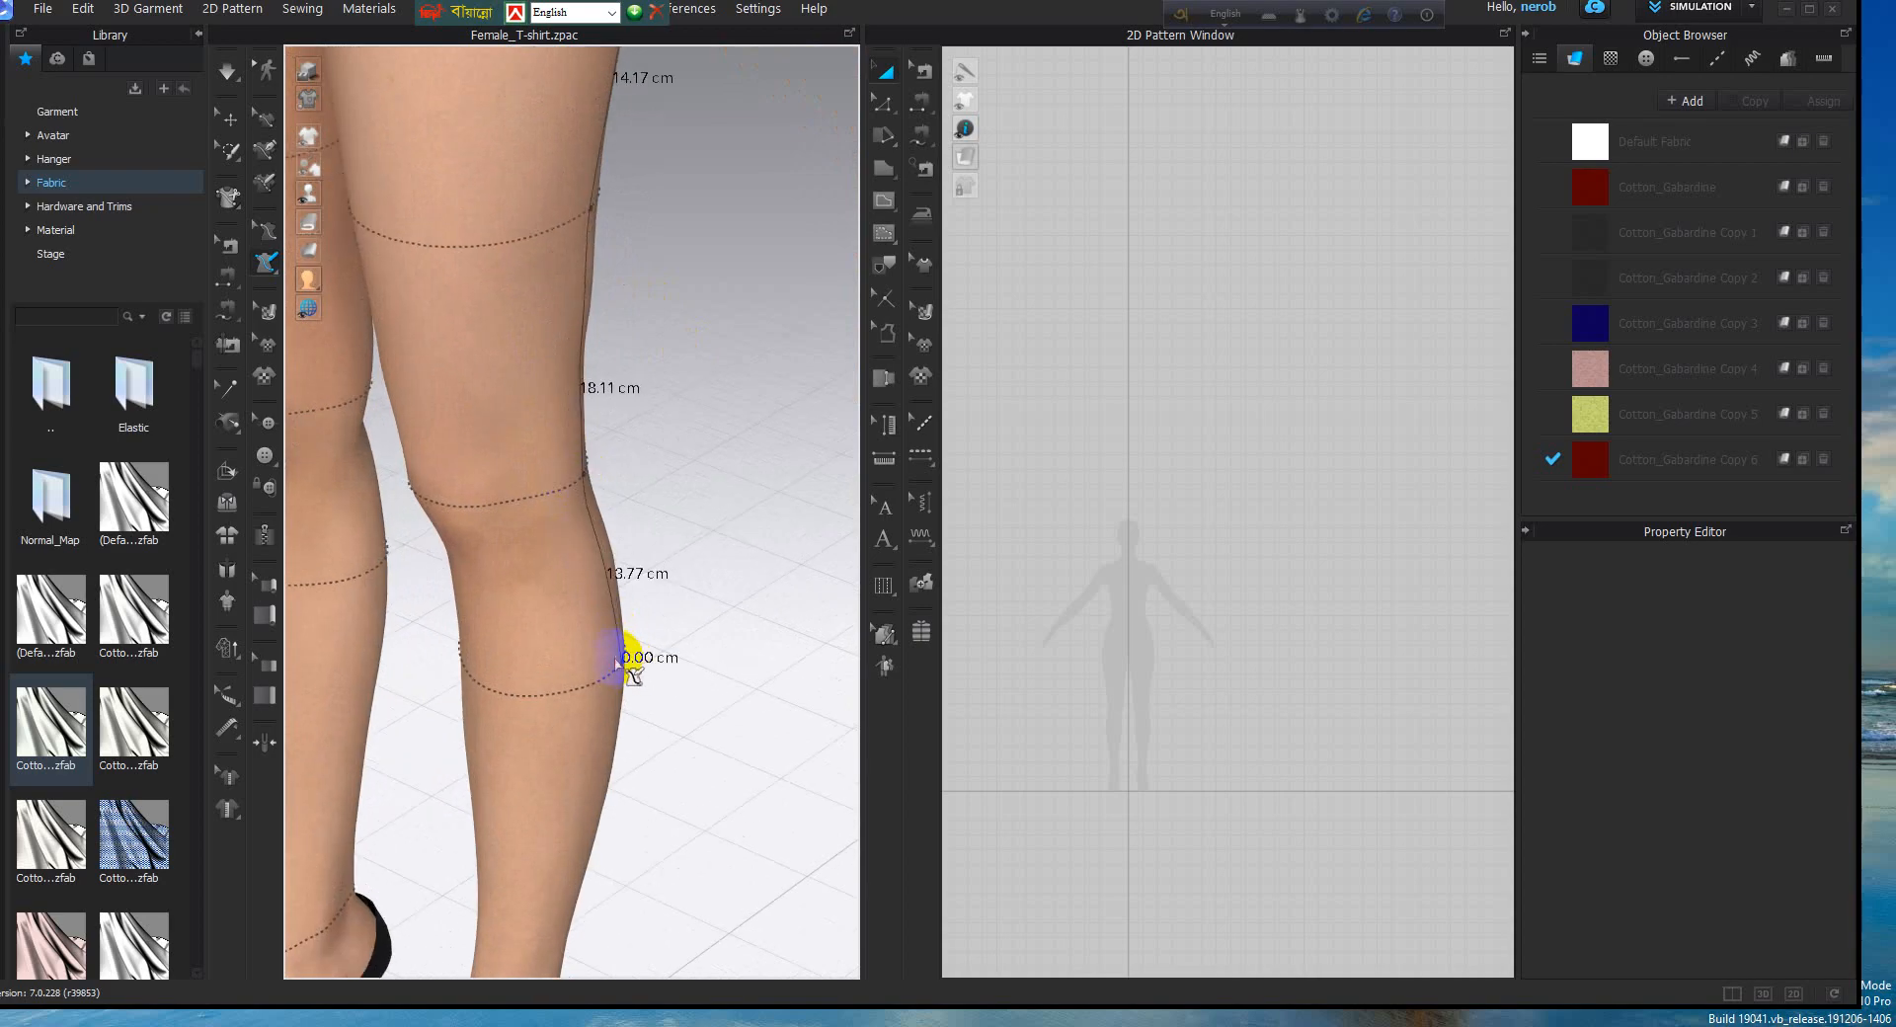
middle_drag(635, 511, 717, 81)
middle_drag(648, 582, 656, 505)
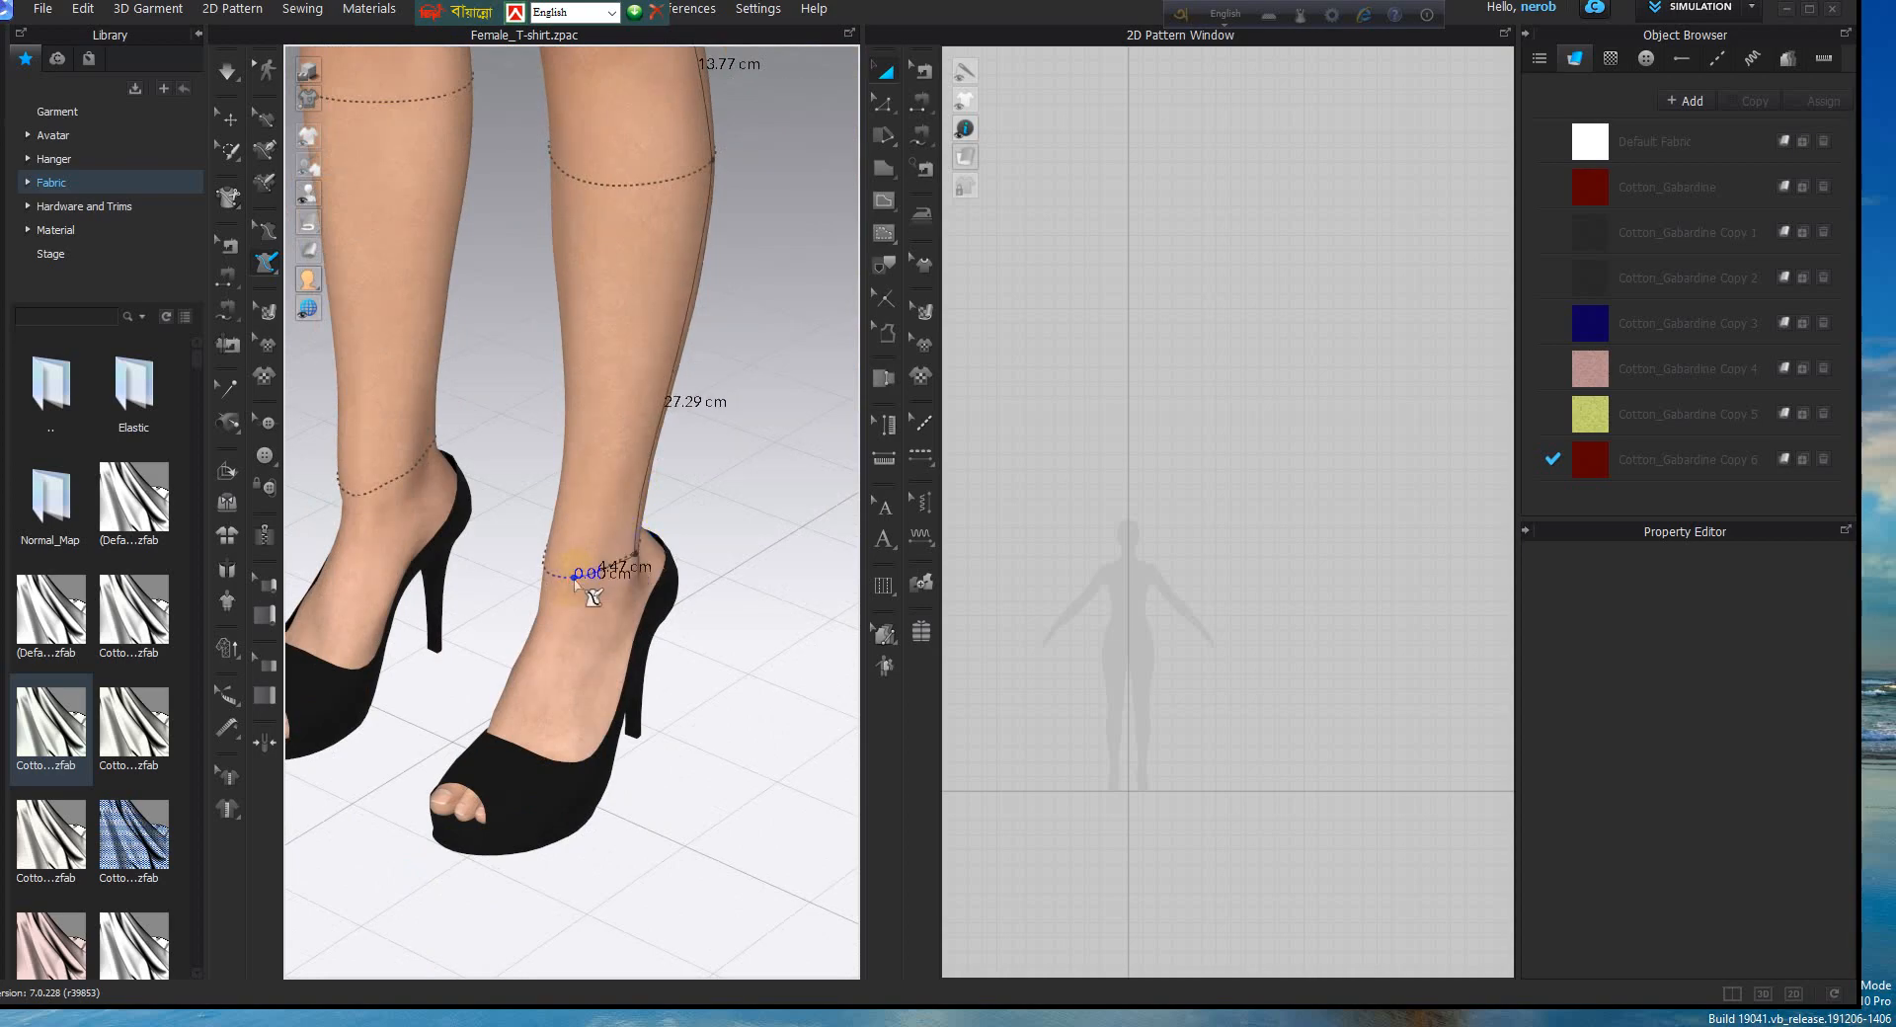
Carry the line around the ankle along its guide line, with segments about 4.47, 2.41, 4.16, 3.62, 4.10 and 1.48 cm long
right_drag(576, 583, 613, 551)
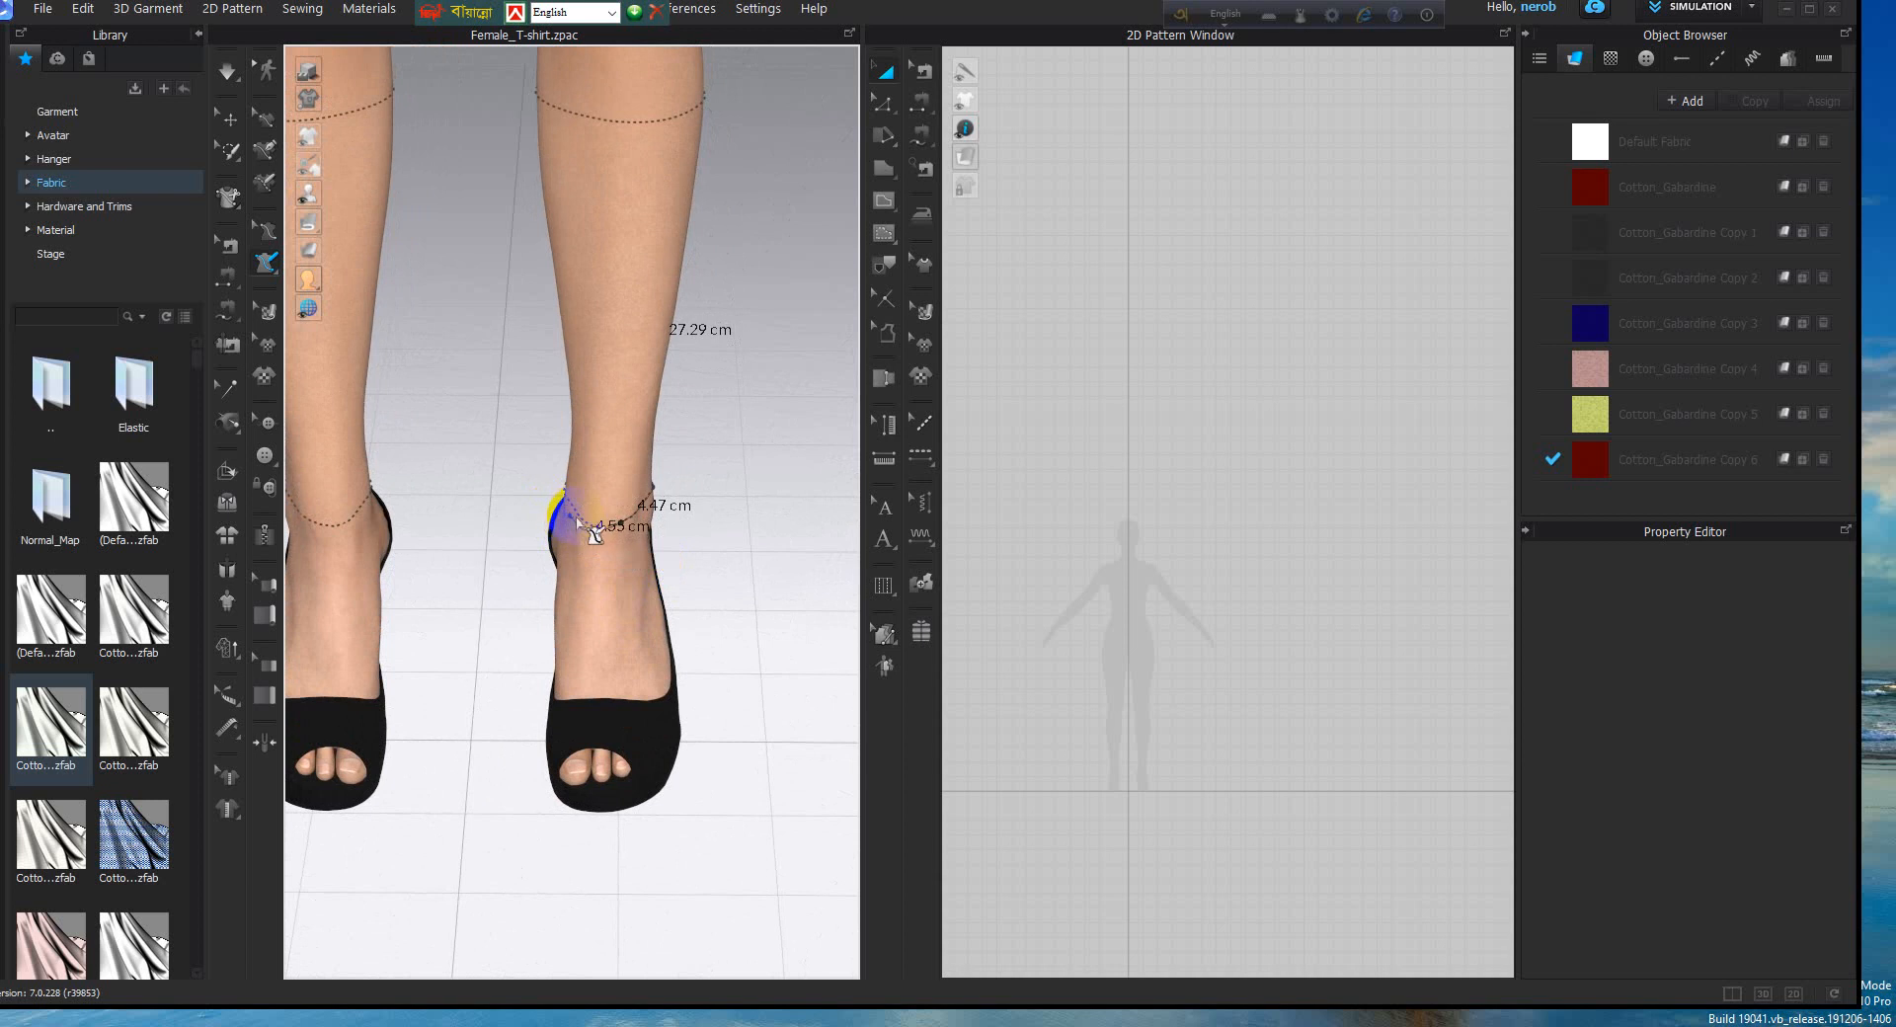
right_drag(582, 525, 727, 623)
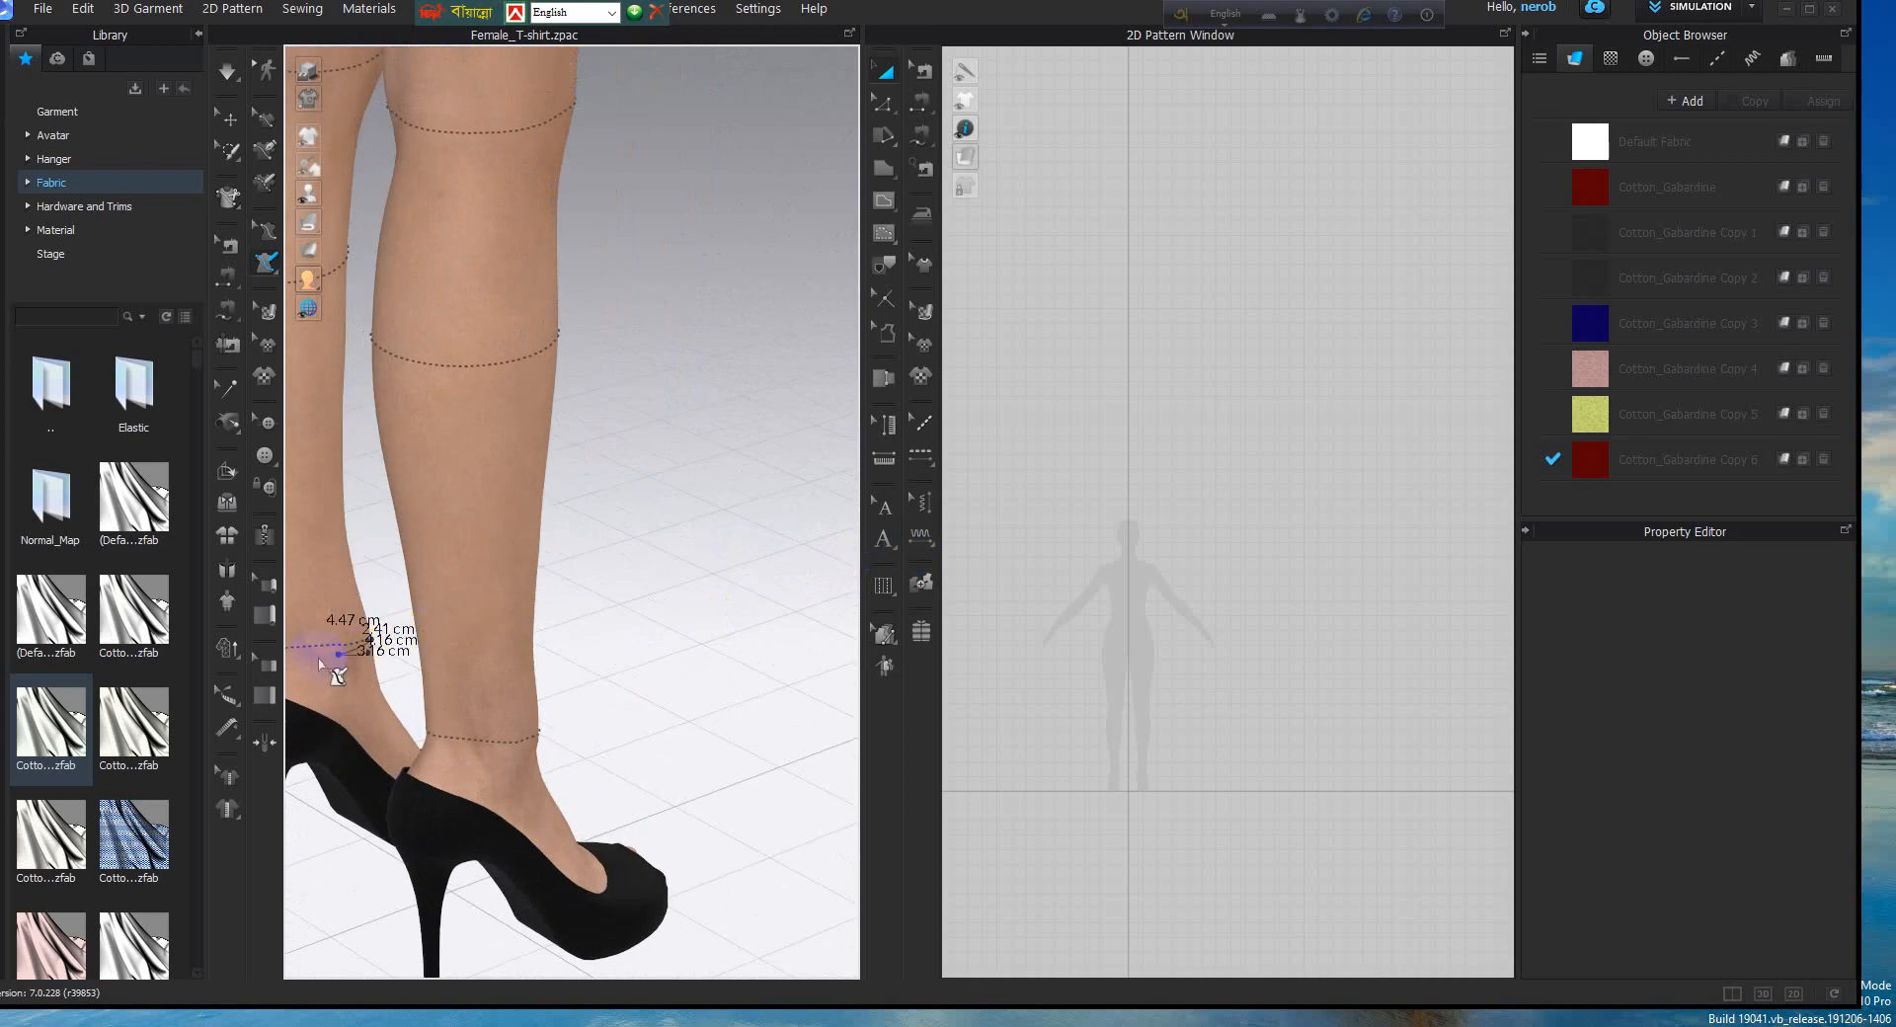
right_drag(347, 656, 464, 763)
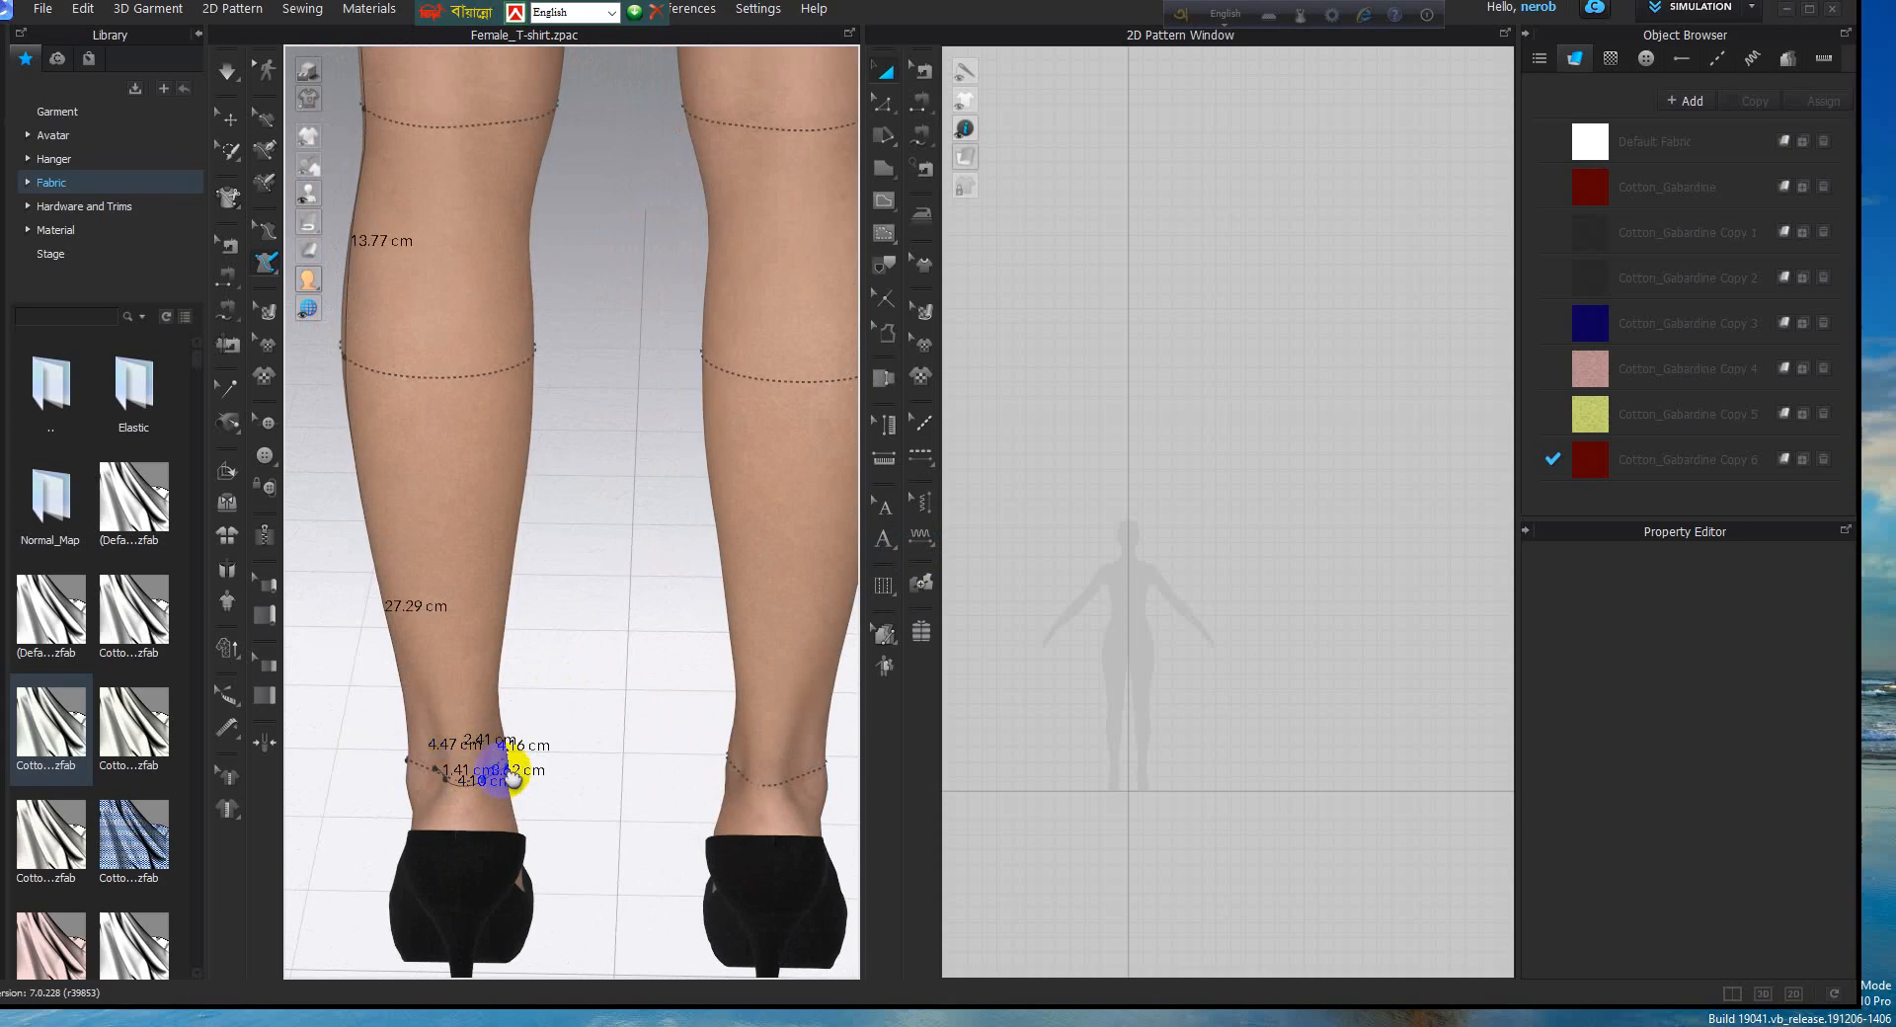
middle_drag(499, 766, 609, 696)
right_drag(609, 689, 705, 493)
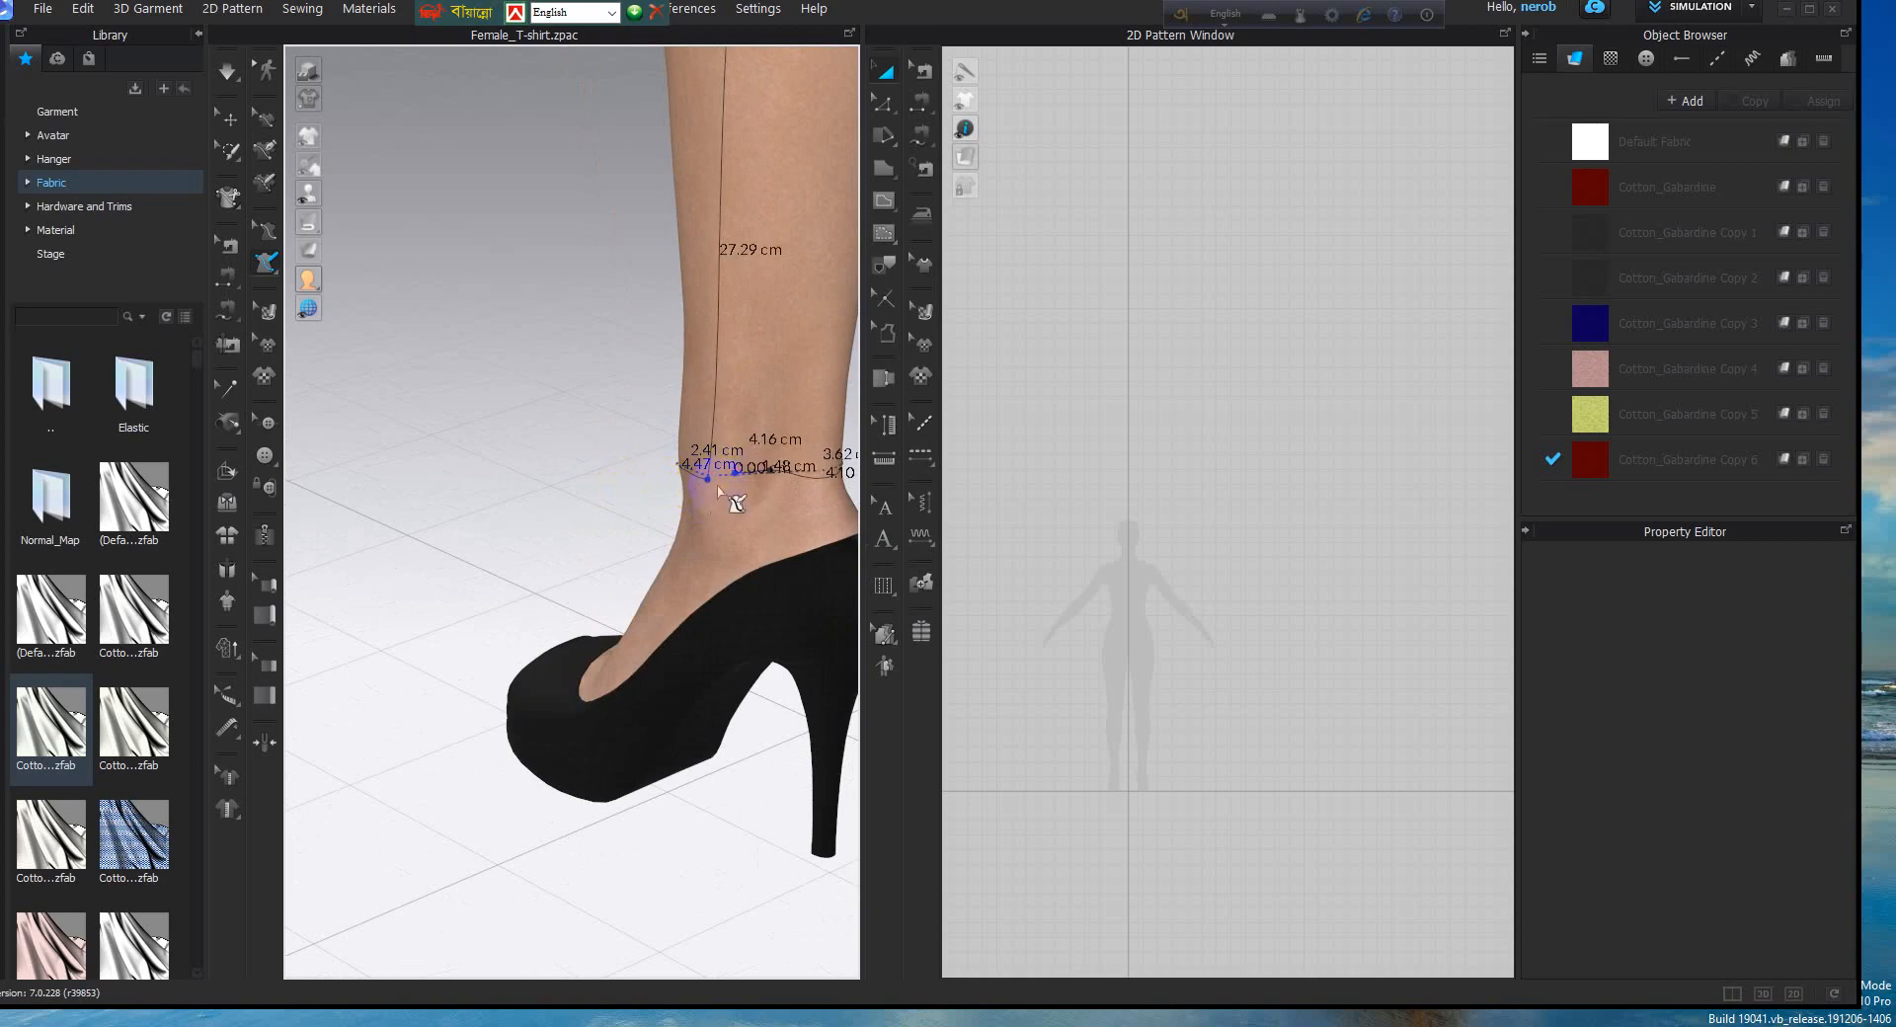
Try to close the ankle loop at the outer ankle and run the line back along the front of the ankle
right_drag(735, 503, 507, 406)
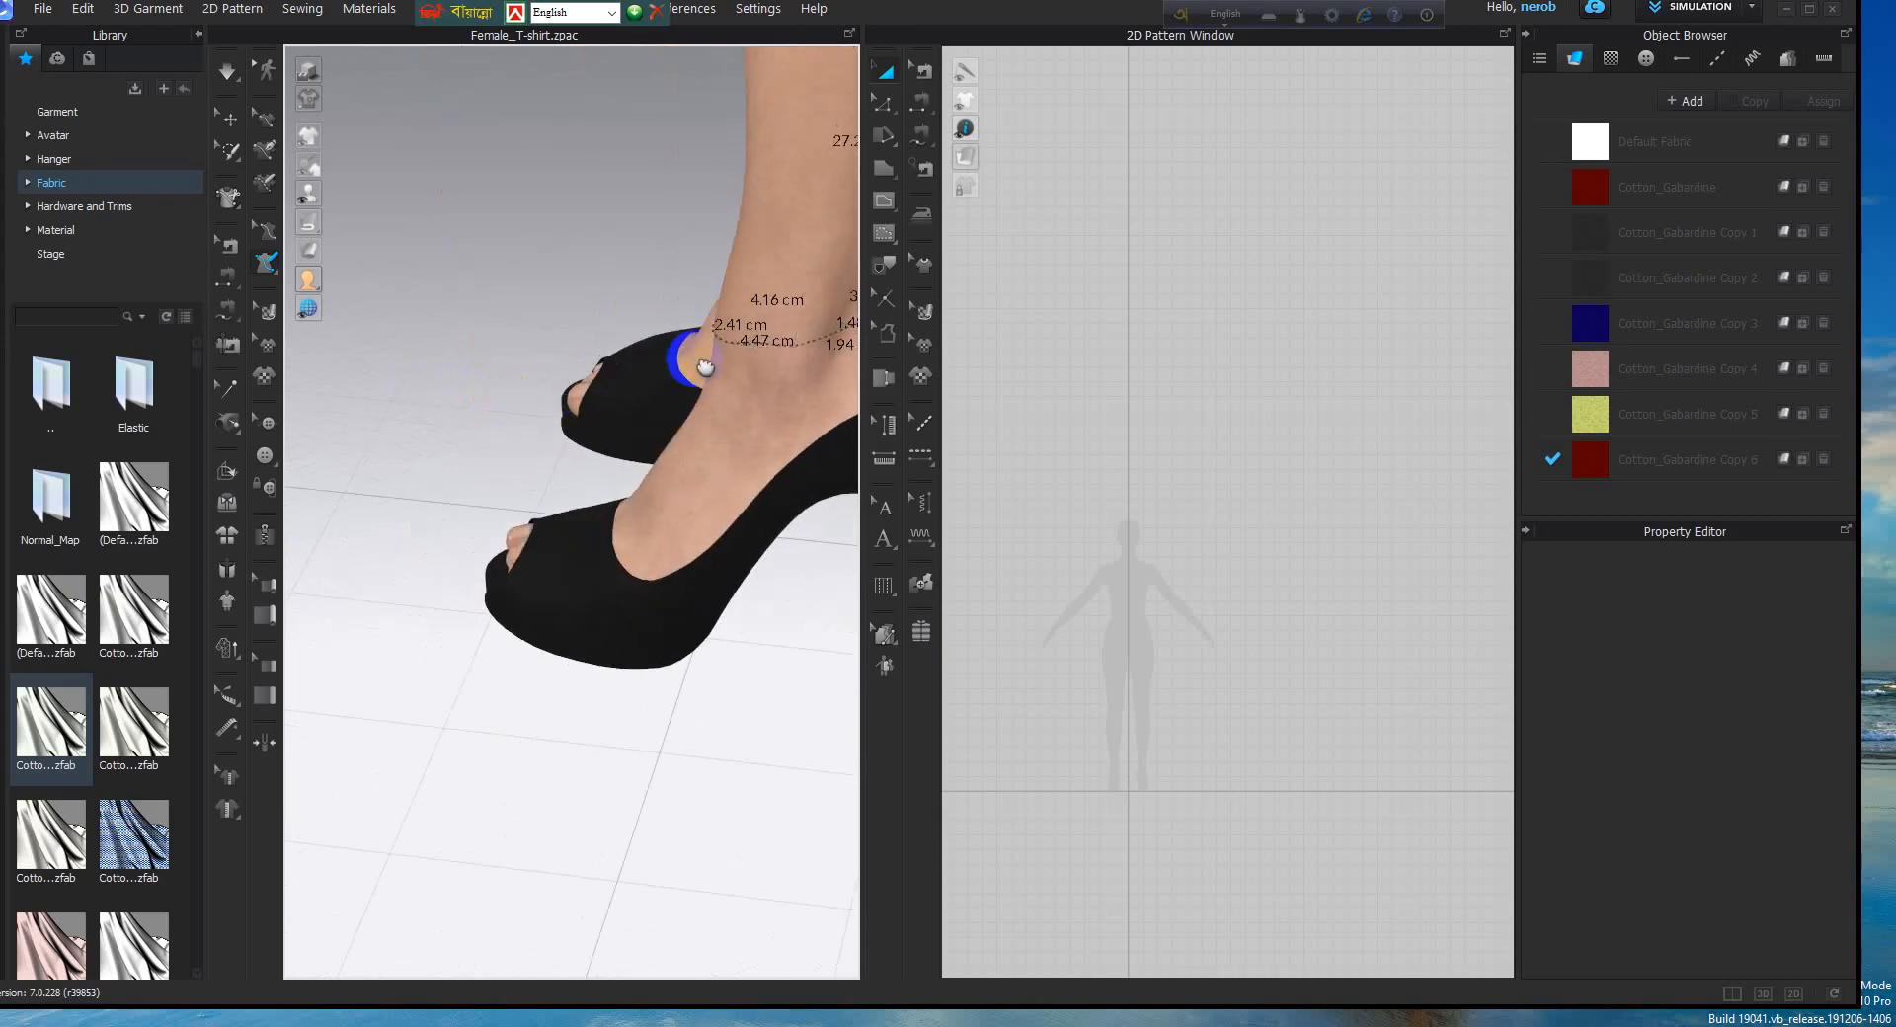
right_drag(704, 367, 389, 423)
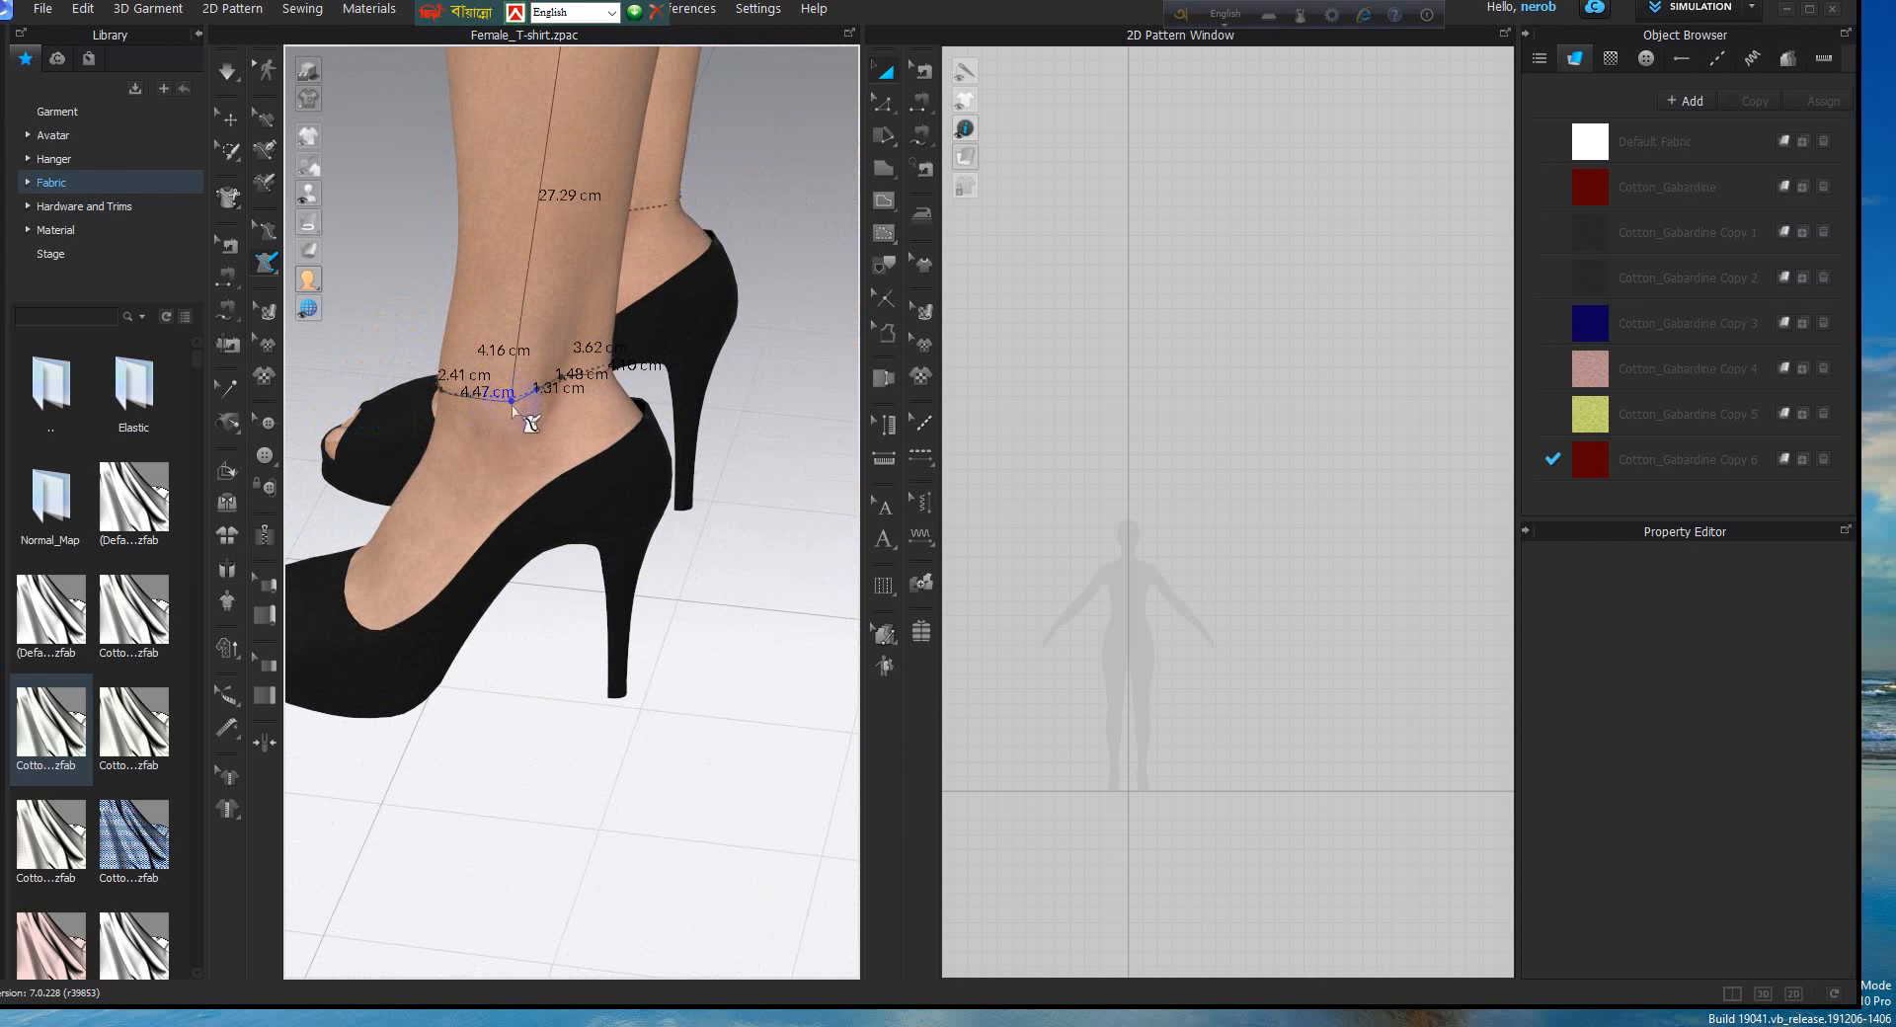
scroll(512, 408, up, 1)
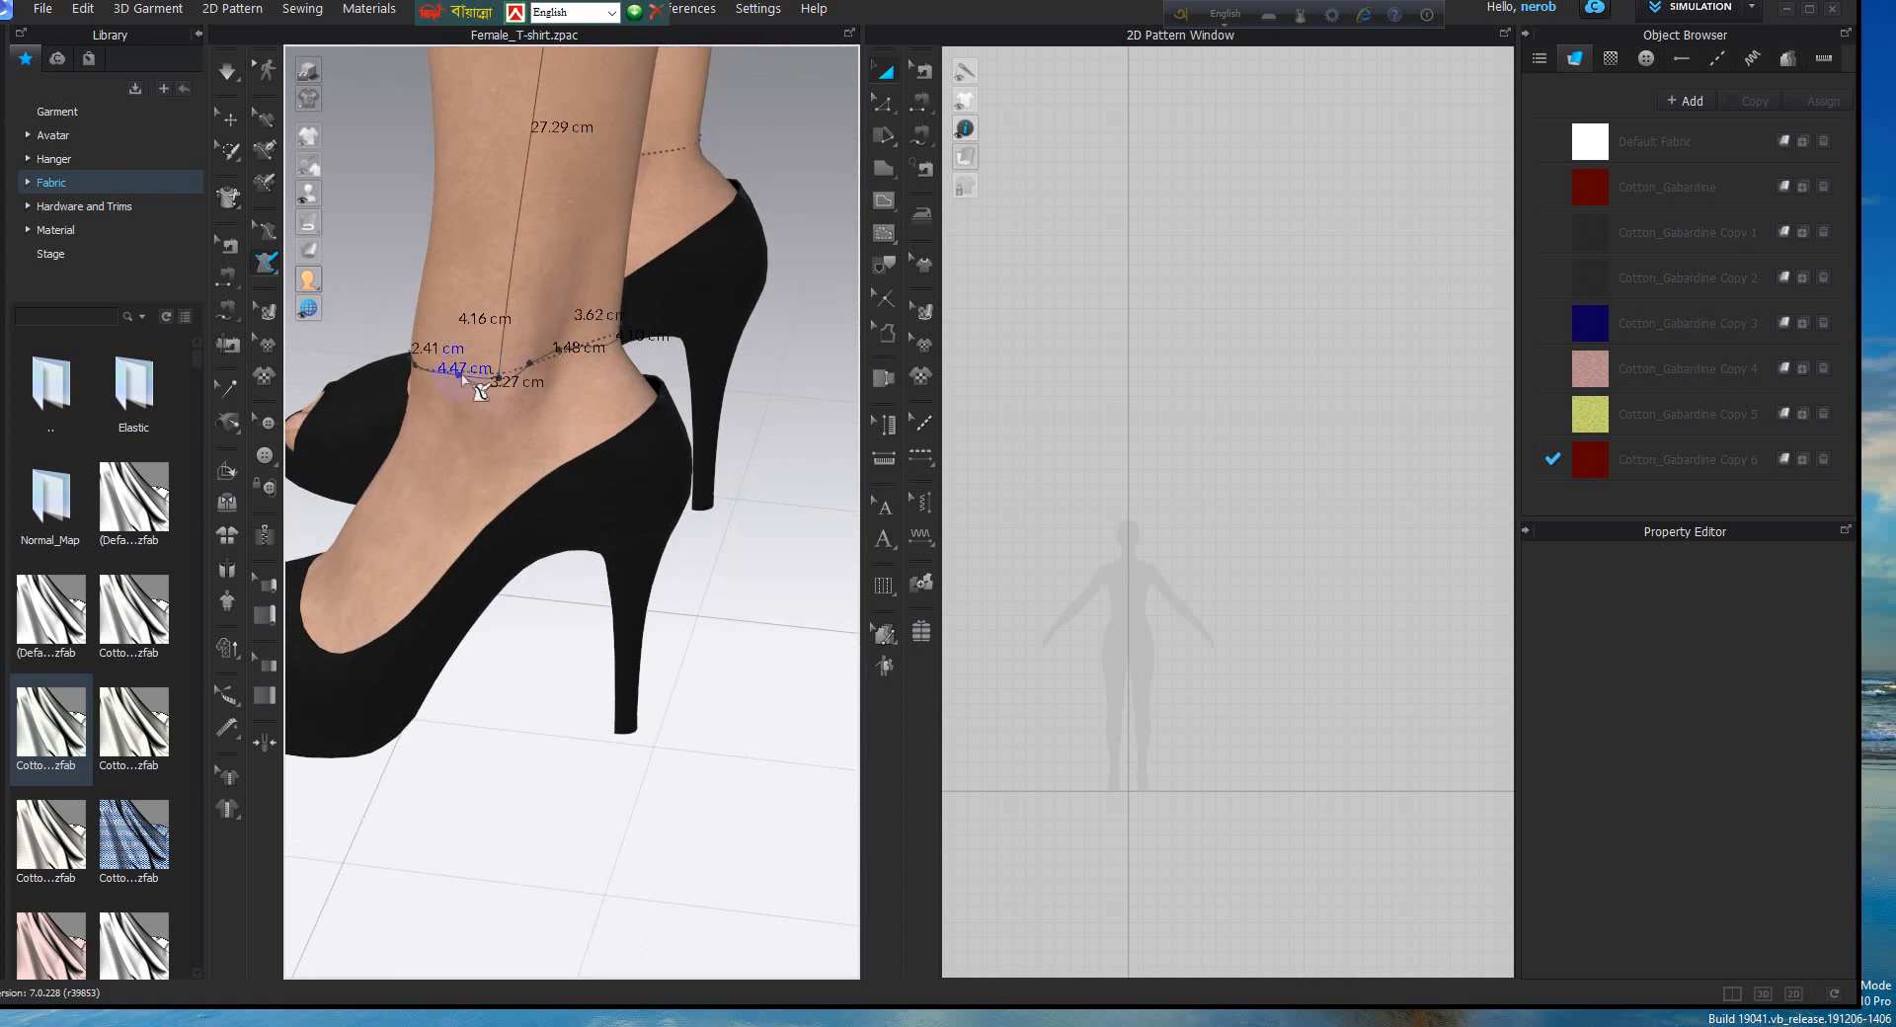
right_drag(543, 381, 703, 370)
middle_drag(444, 414, 382, 428)
right_drag(382, 429, 201, 502)
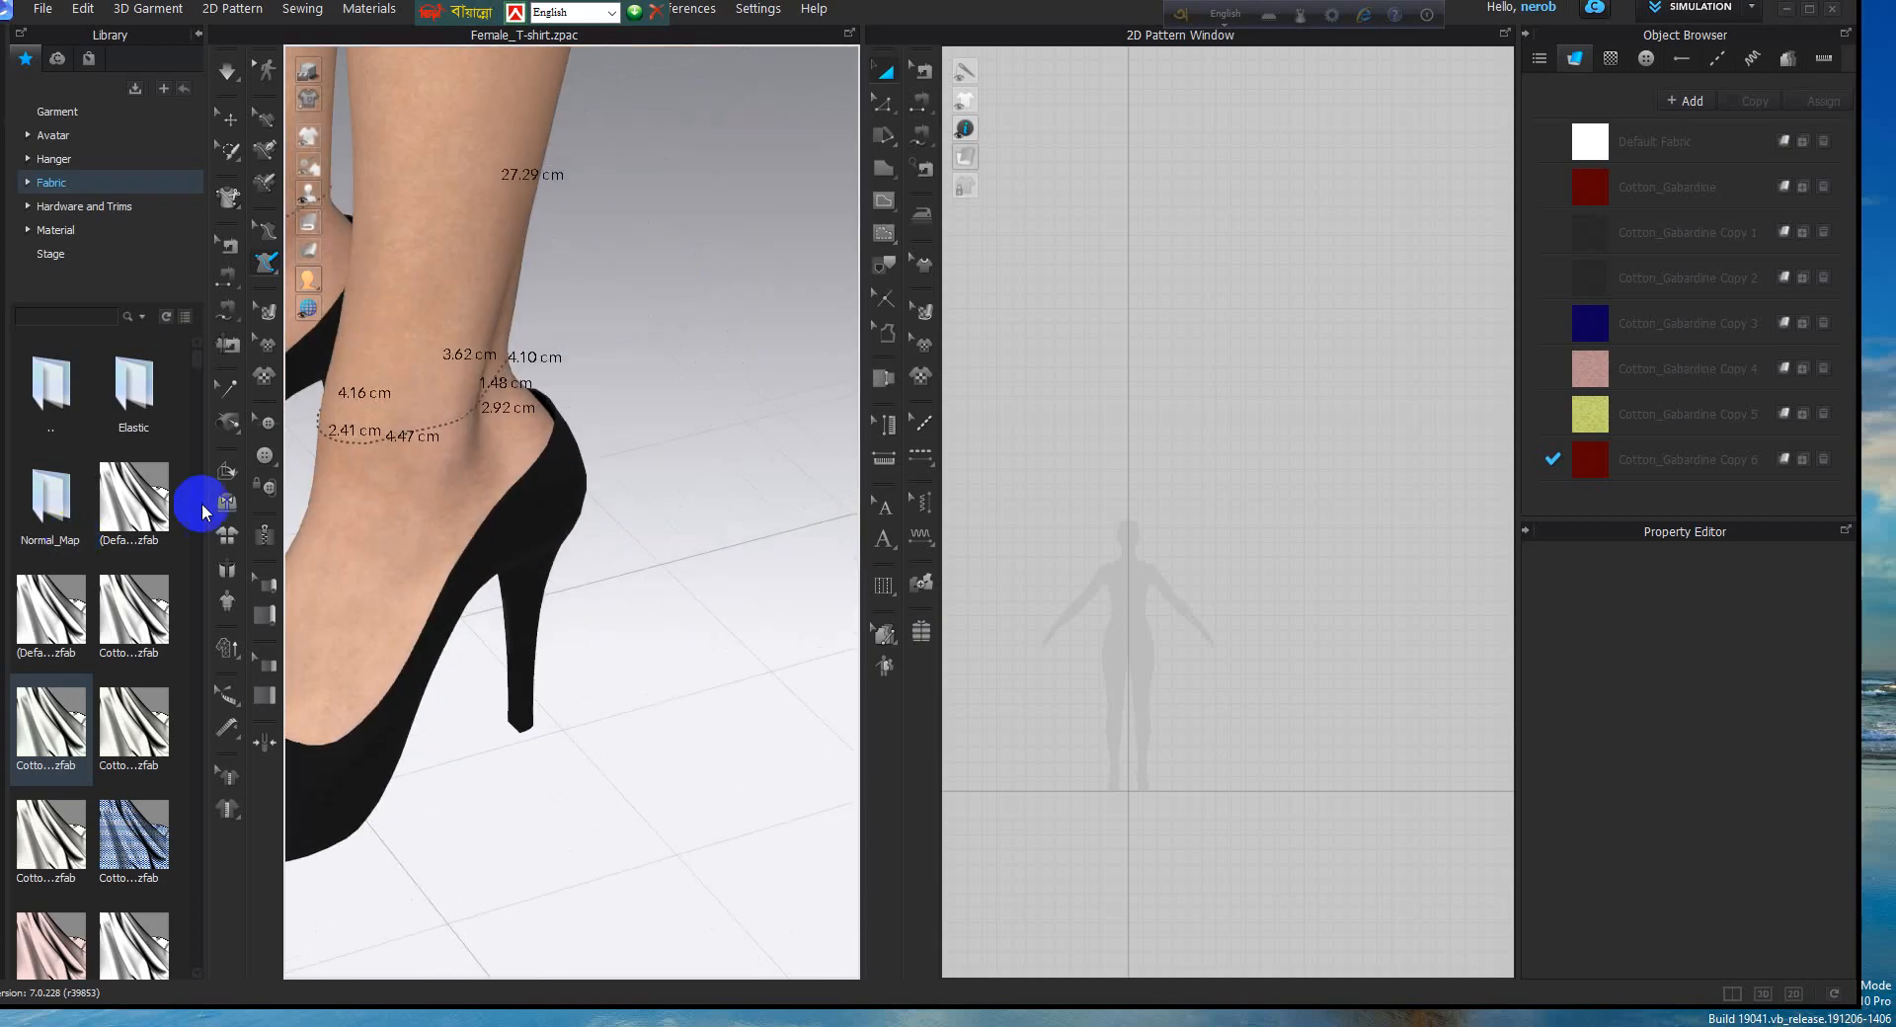
click(451, 429)
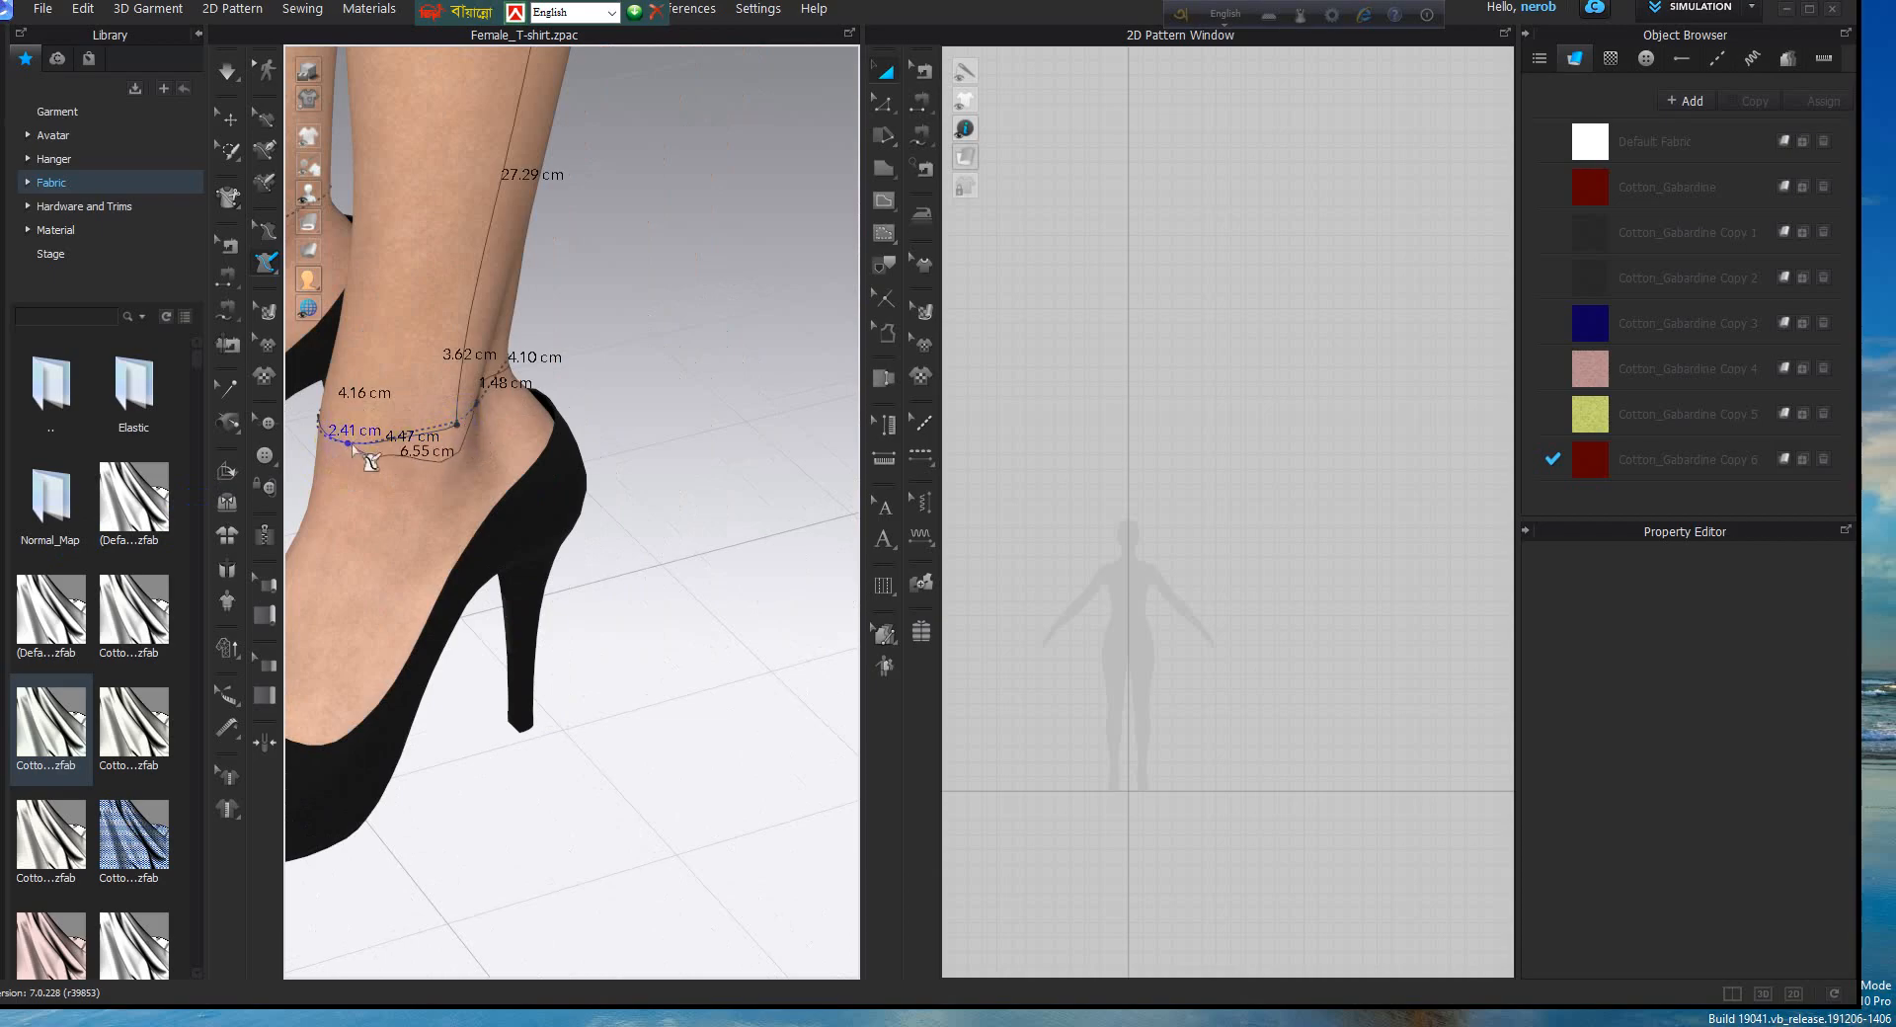
click(353, 444)
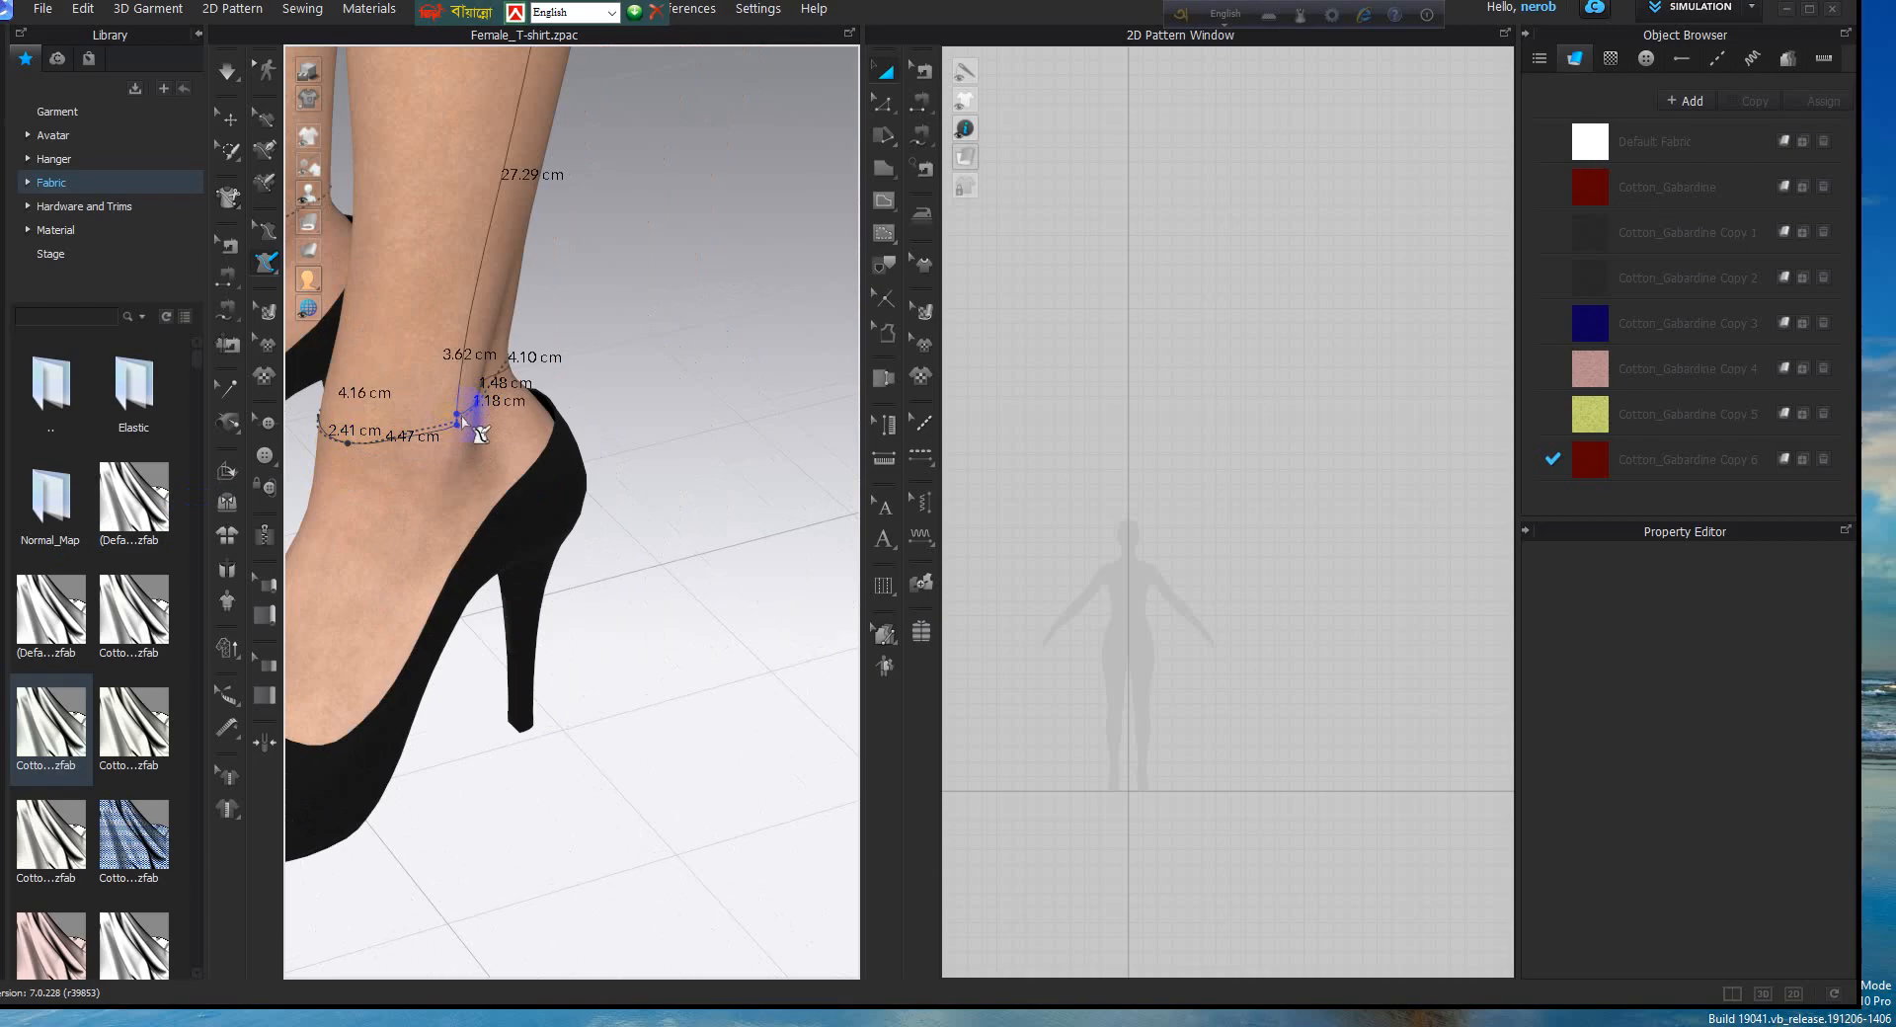
click(454, 424)
scroll(402, 441, down, 4)
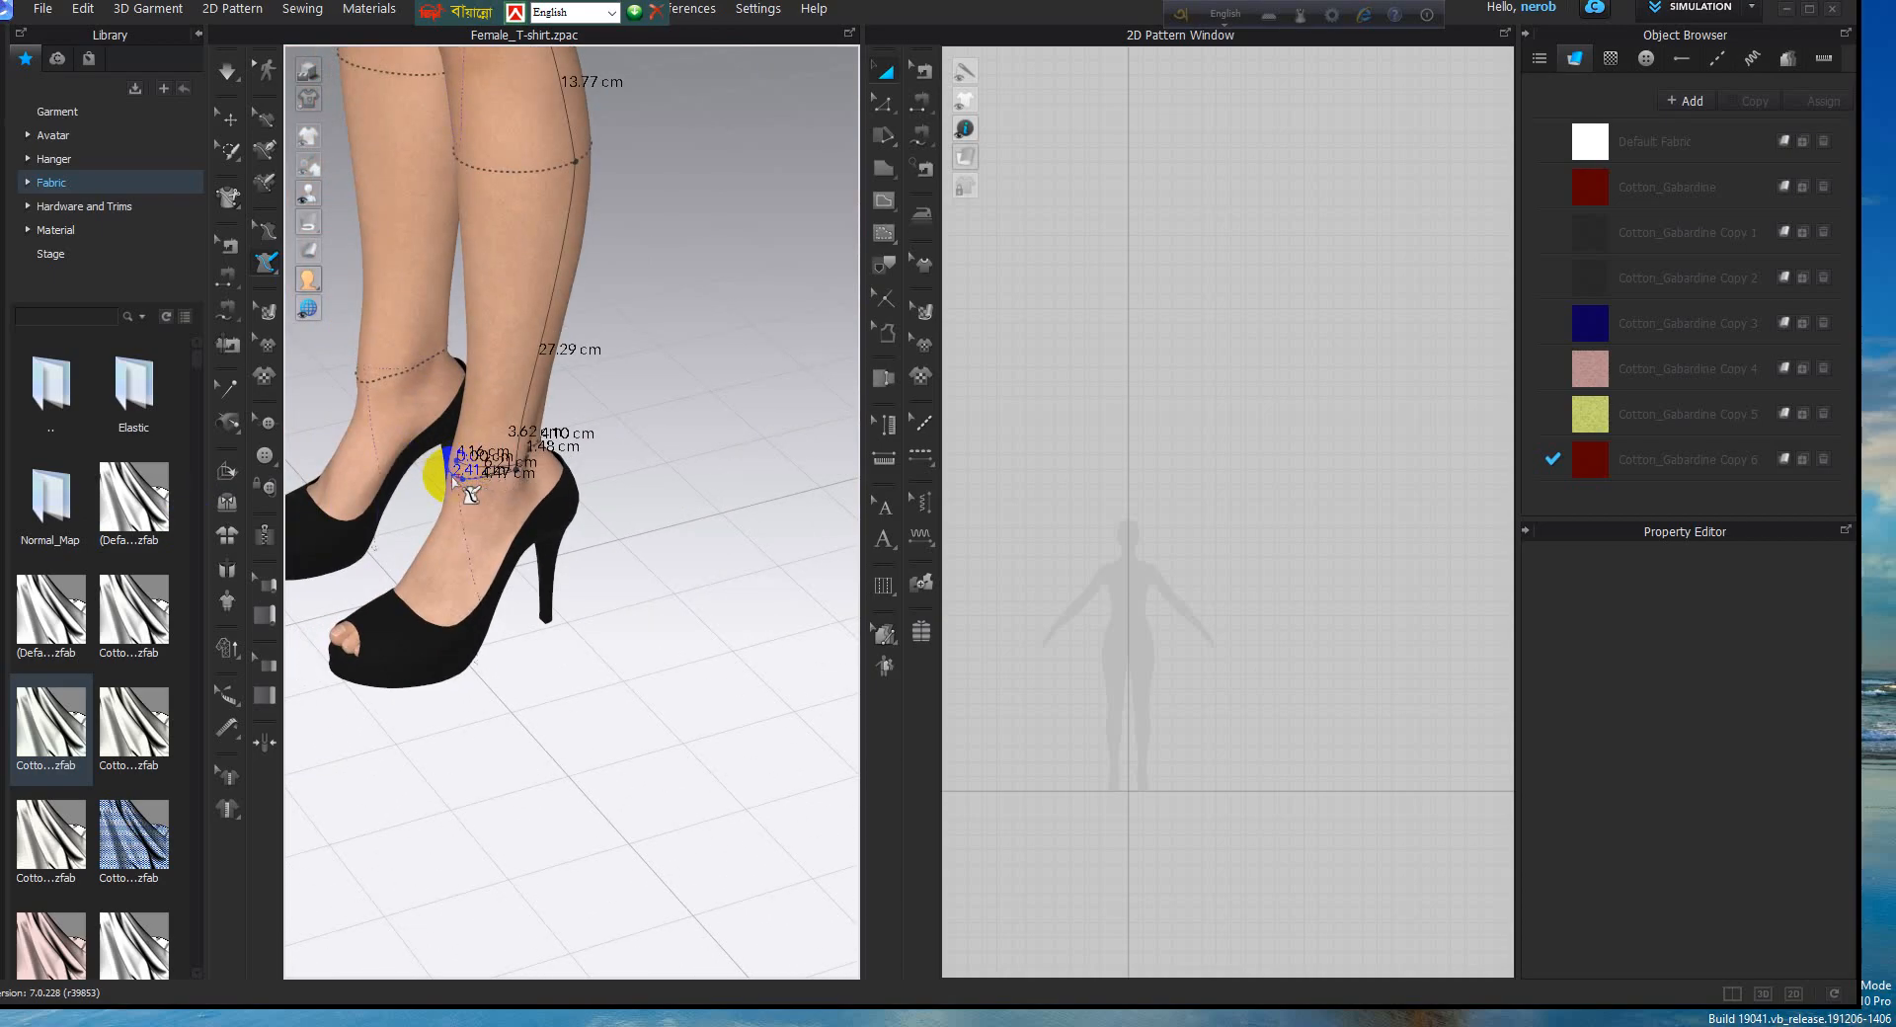
Try to carry the ankle line across to the inner ankle, and discard the unfinished leg outline
right_drag(489, 489, 586, 299)
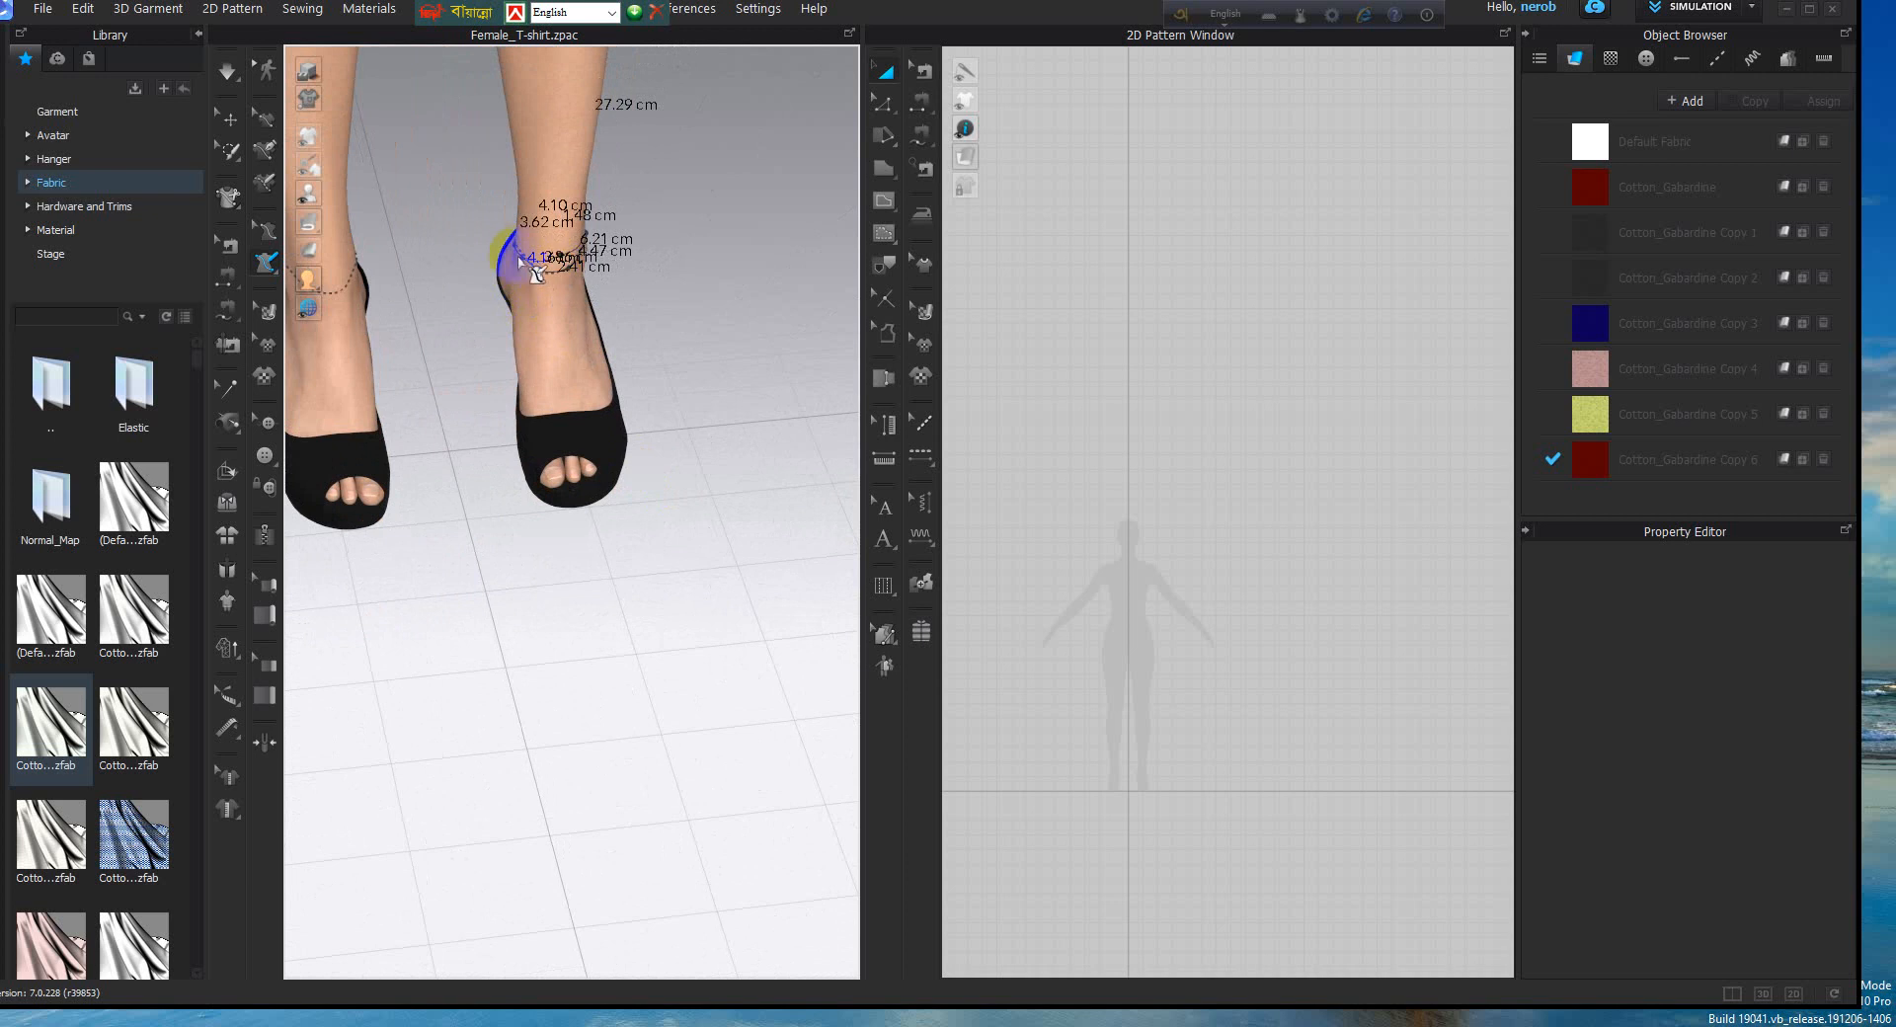
right_drag(548, 271, 690, 281)
click(260, 193)
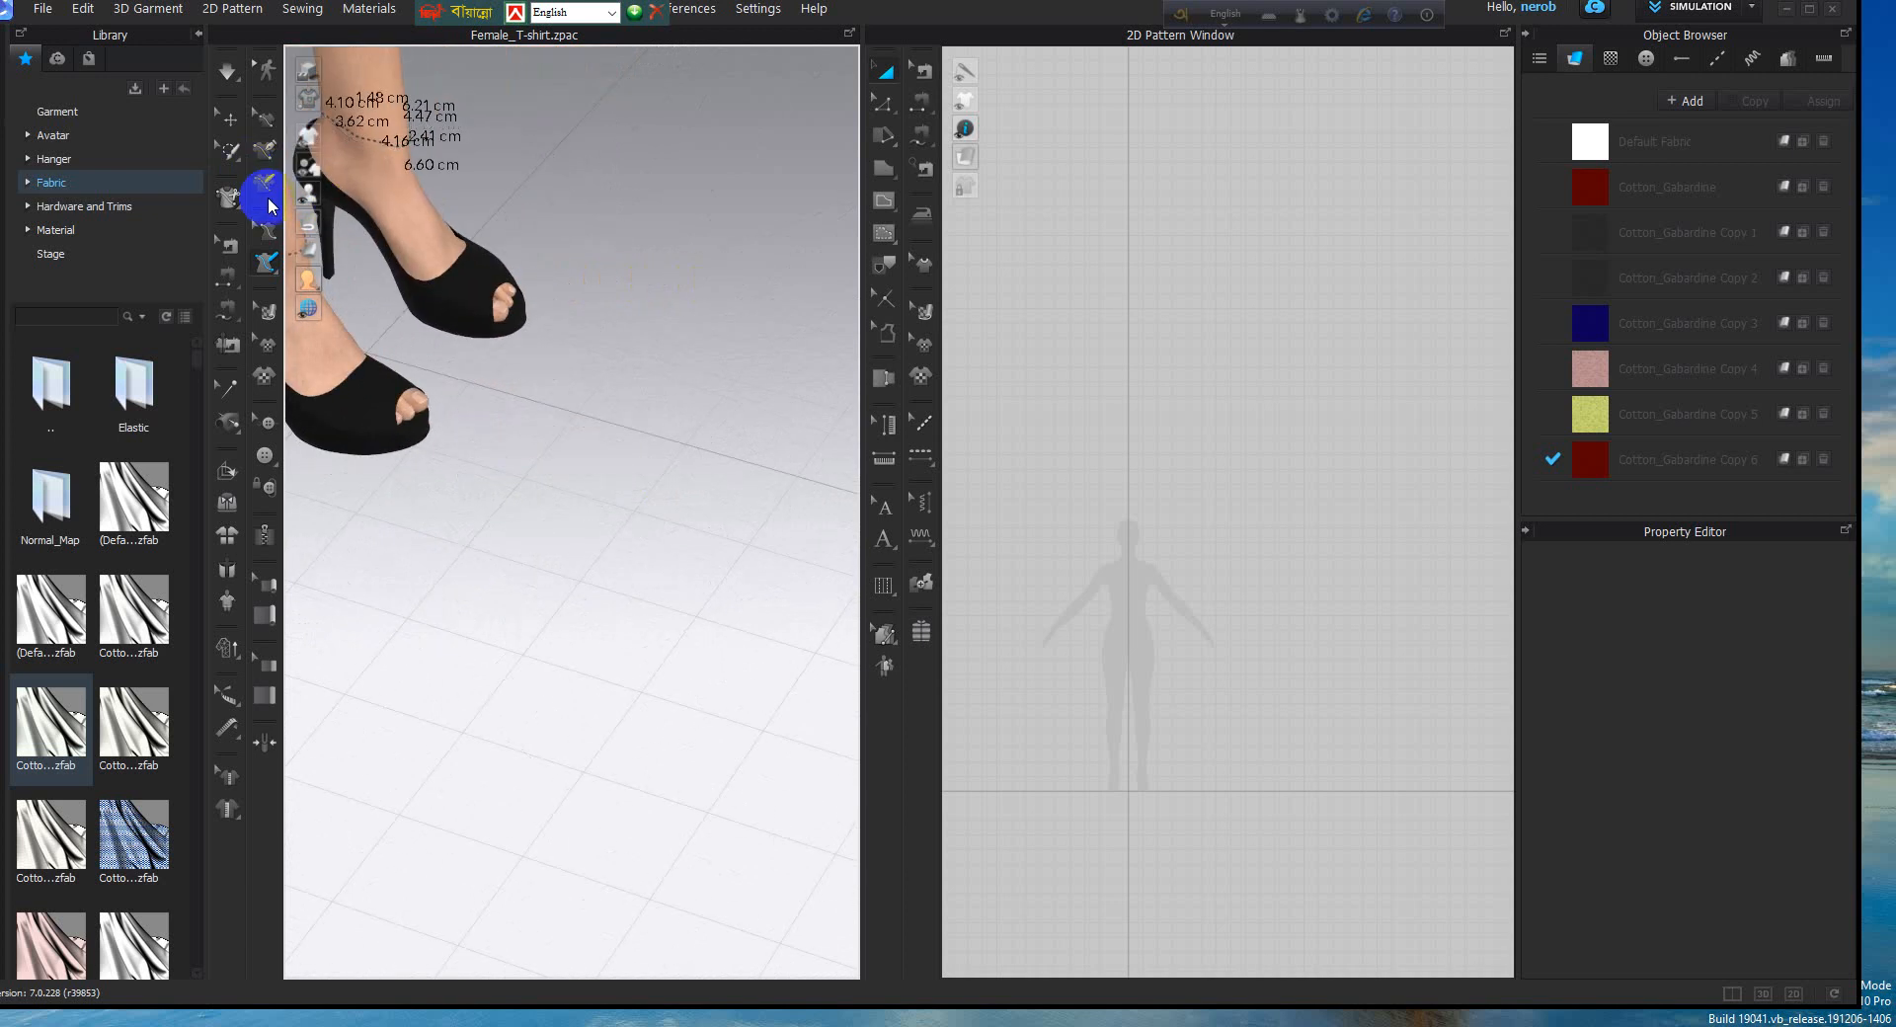
middle_drag(368, 148, 422, 492)
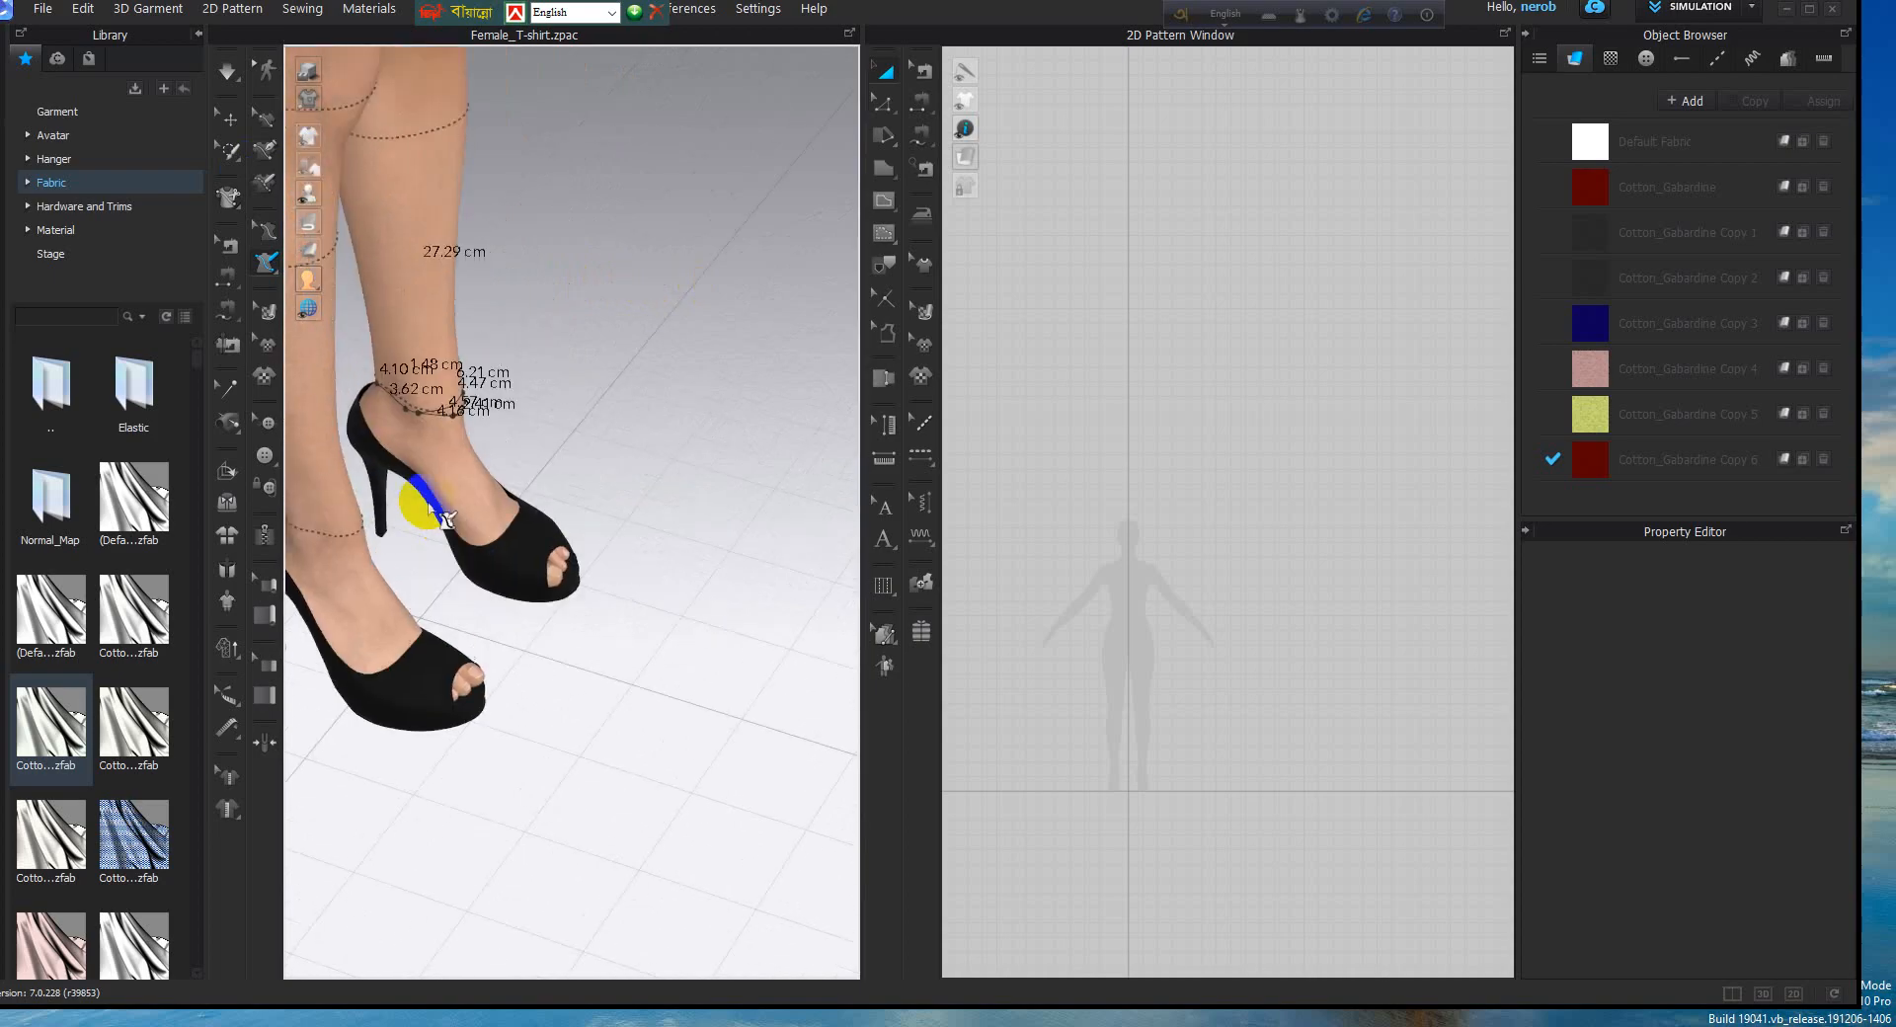
scroll(419, 490, up, 3)
scroll(367, 379, down, 2)
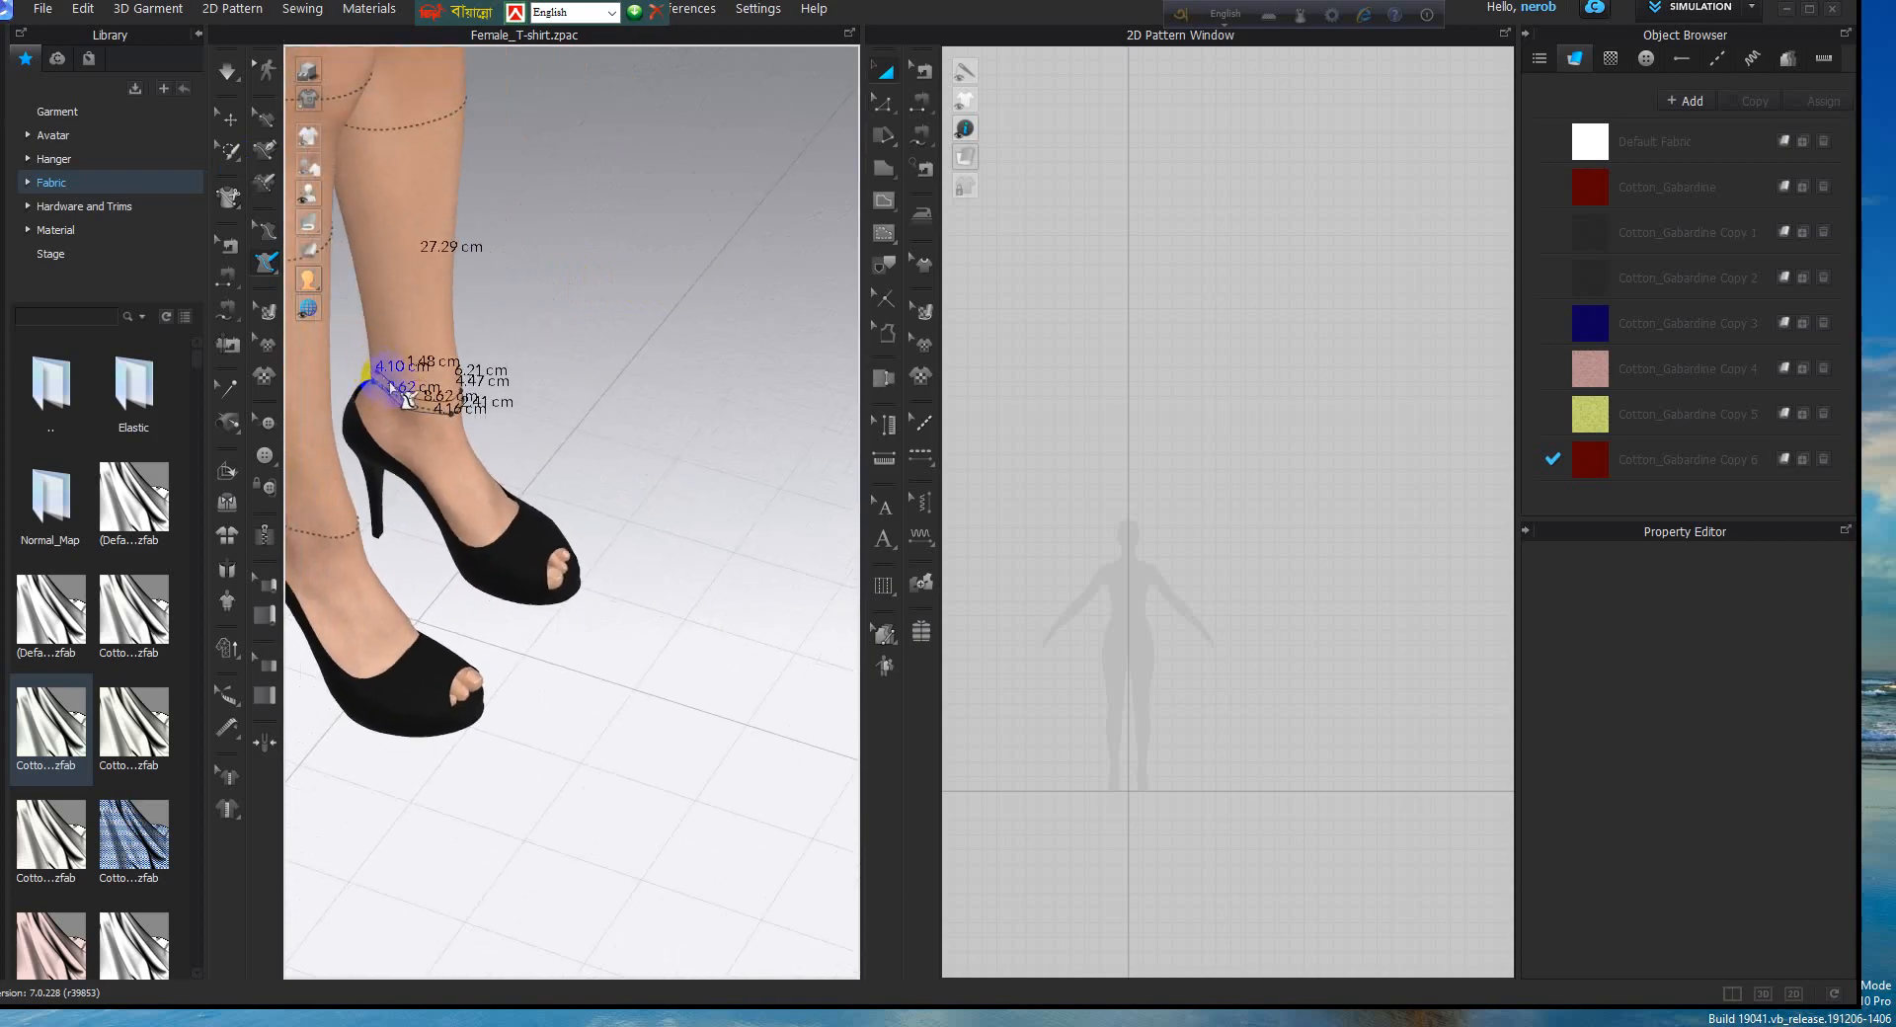
scroll(390, 393, up, 1)
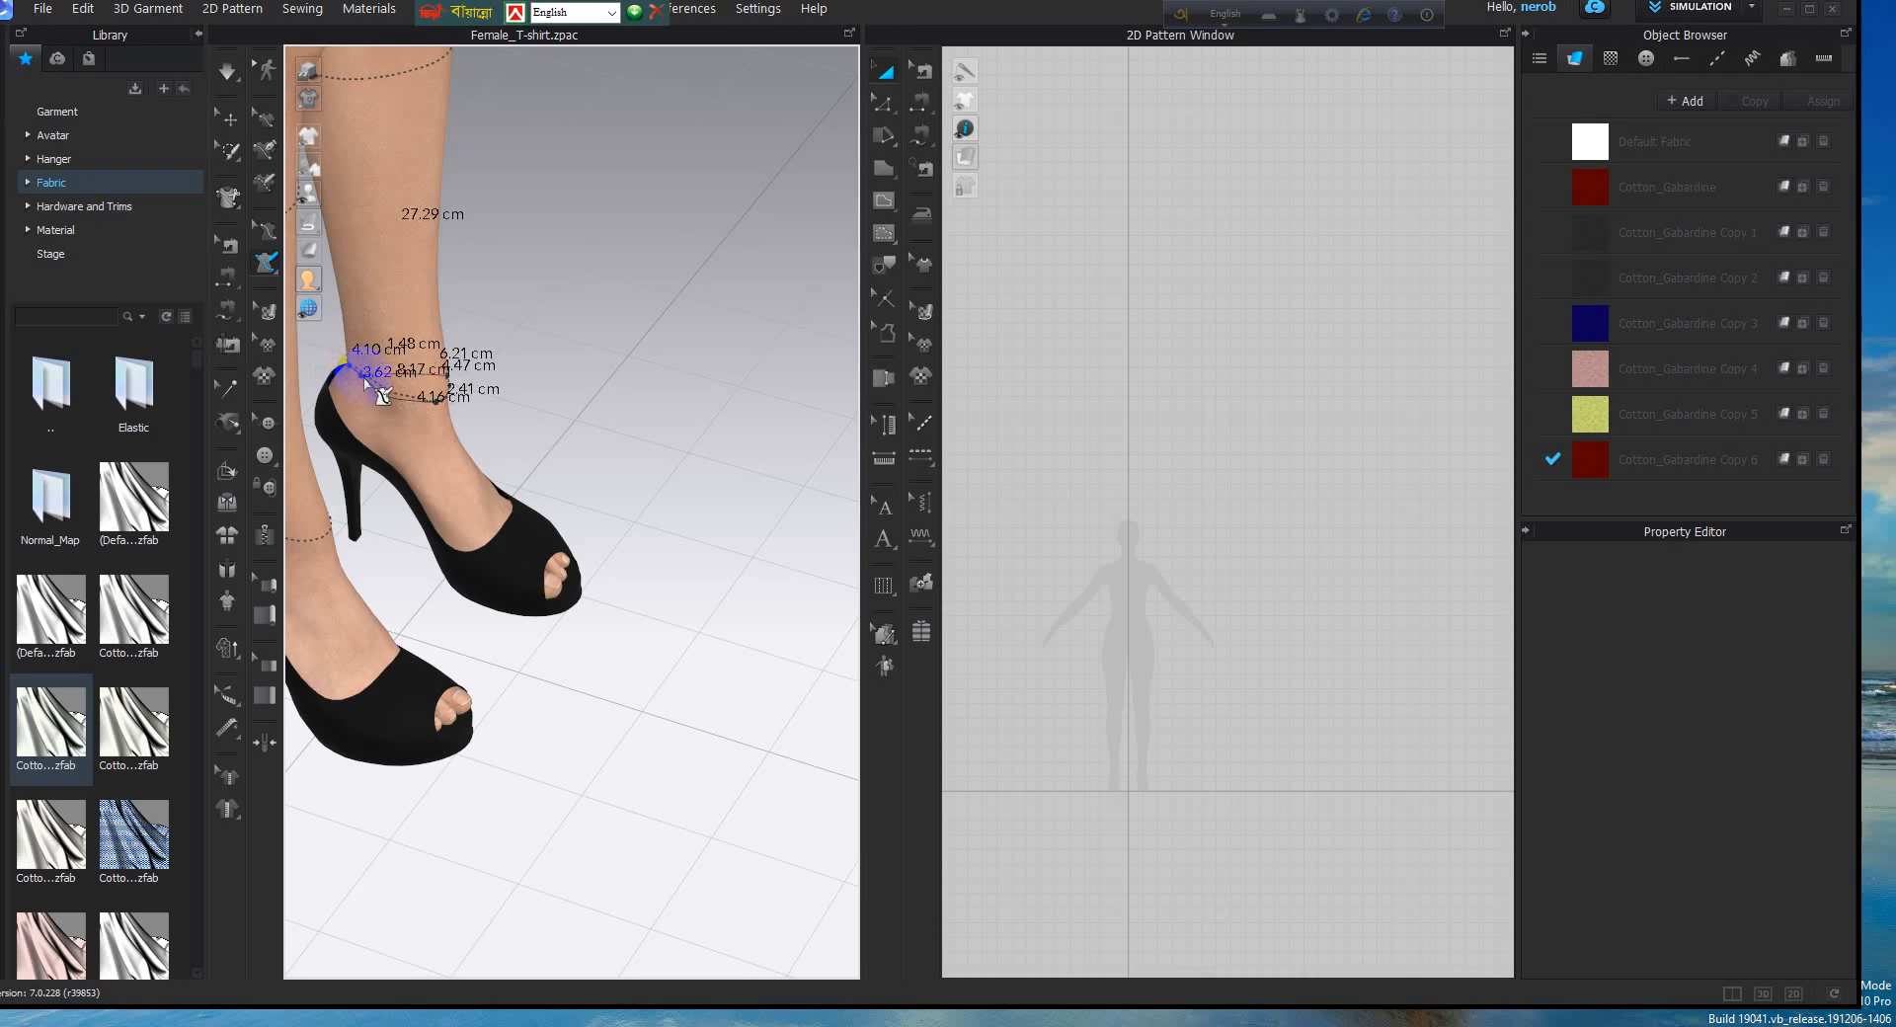
scroll(385, 389, up, 2)
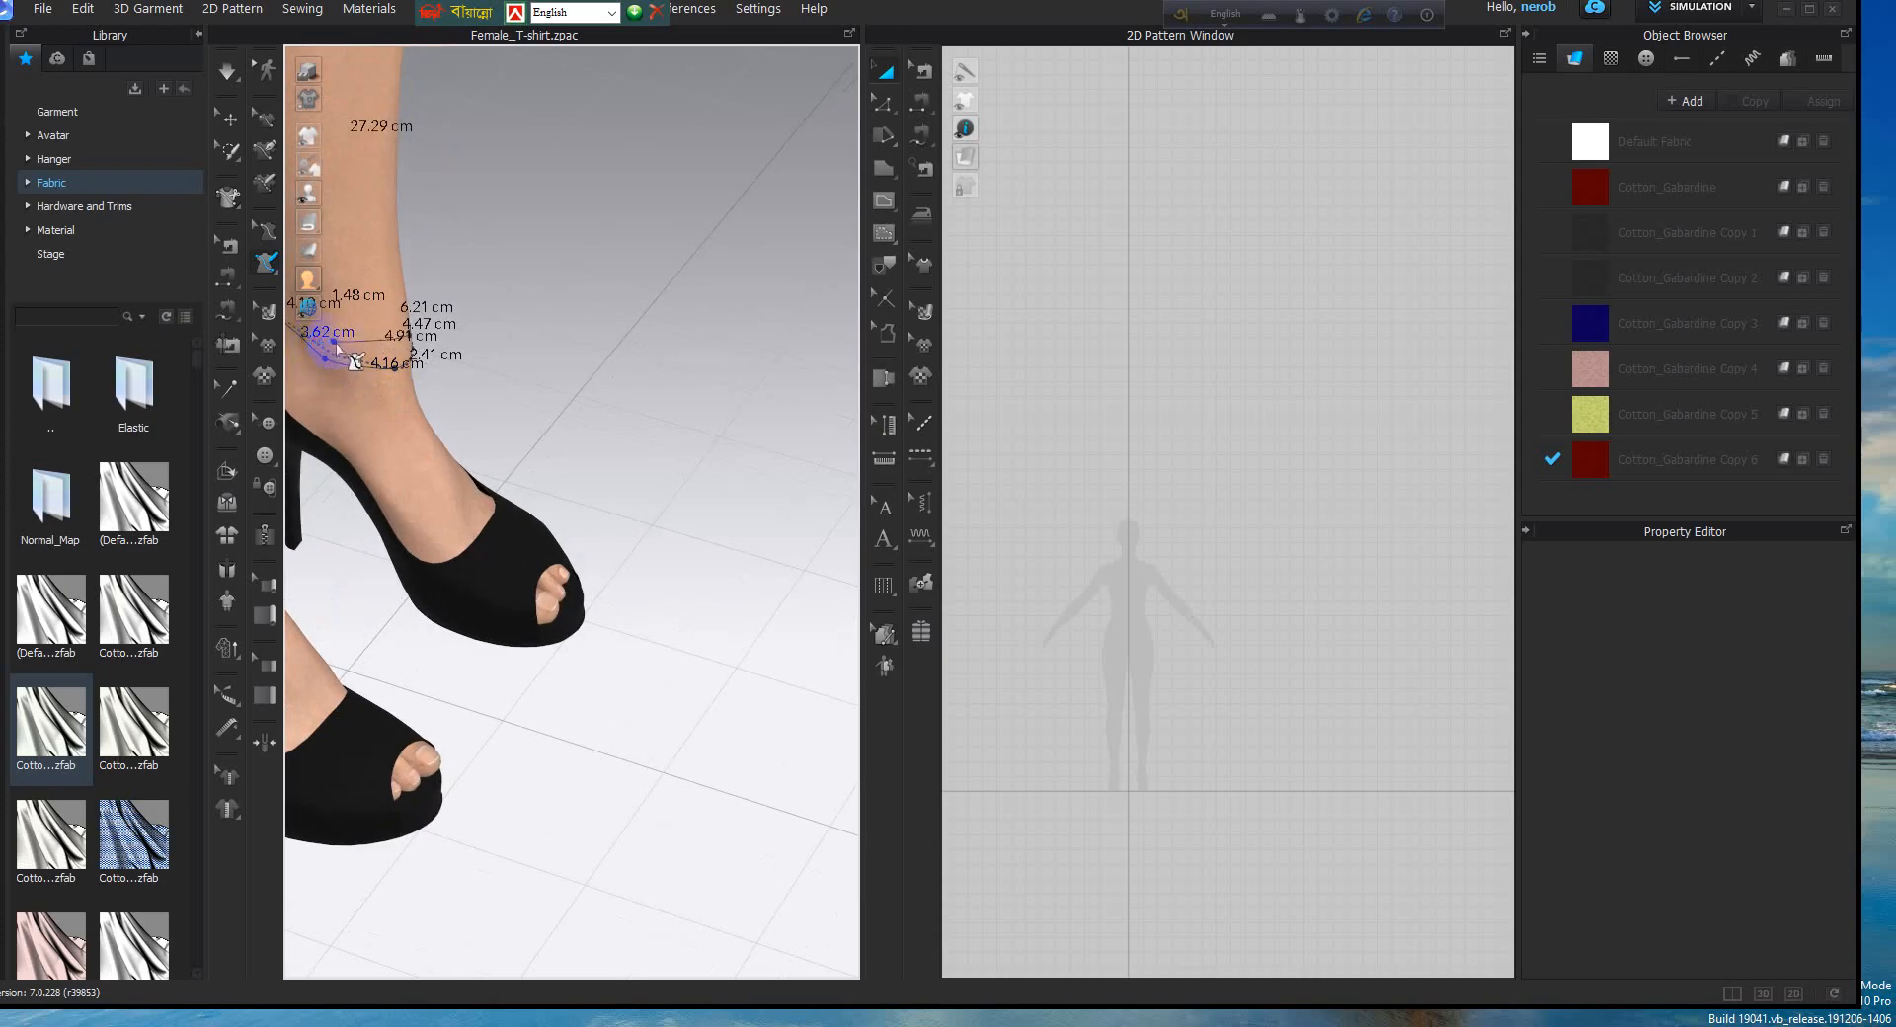
scroll(336, 349, down, 1)
middle_drag(397, 444, 488, 581)
right_drag(529, 534, 316, 533)
middle_drag(508, 624, 467, 439)
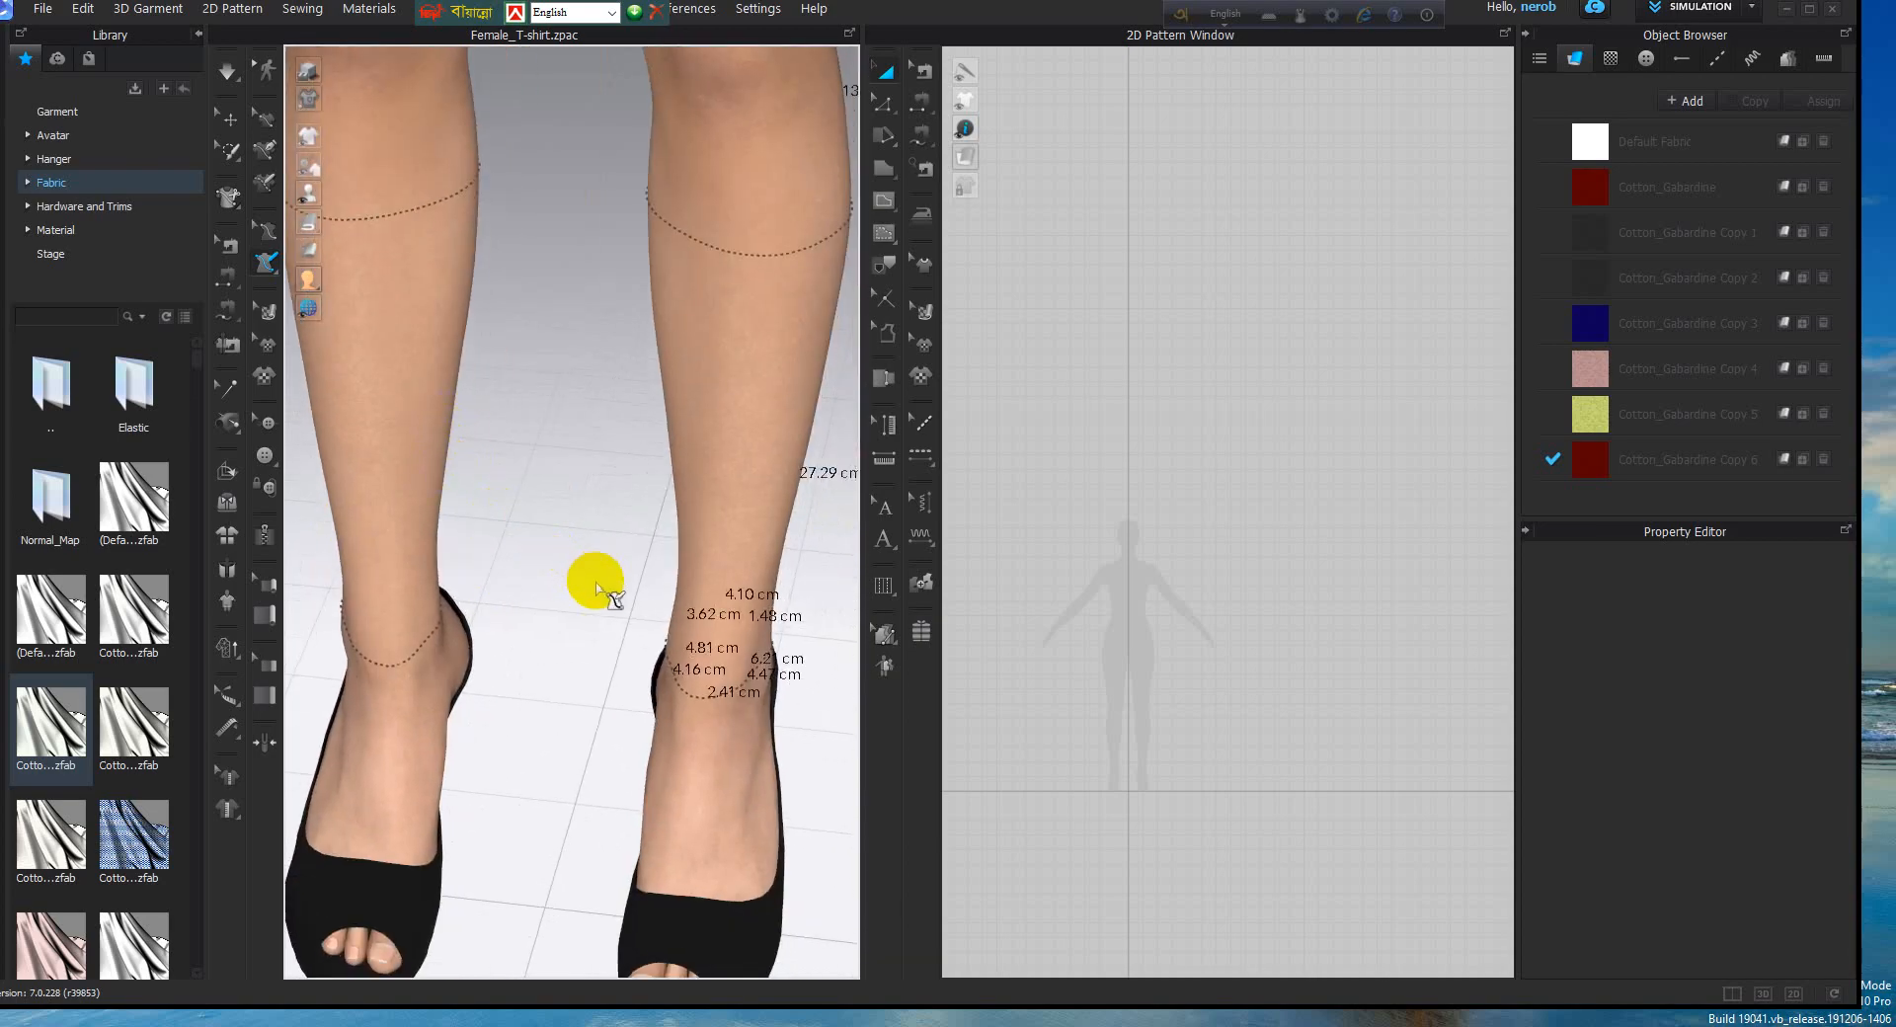
middle_drag(580, 509, 495, 428)
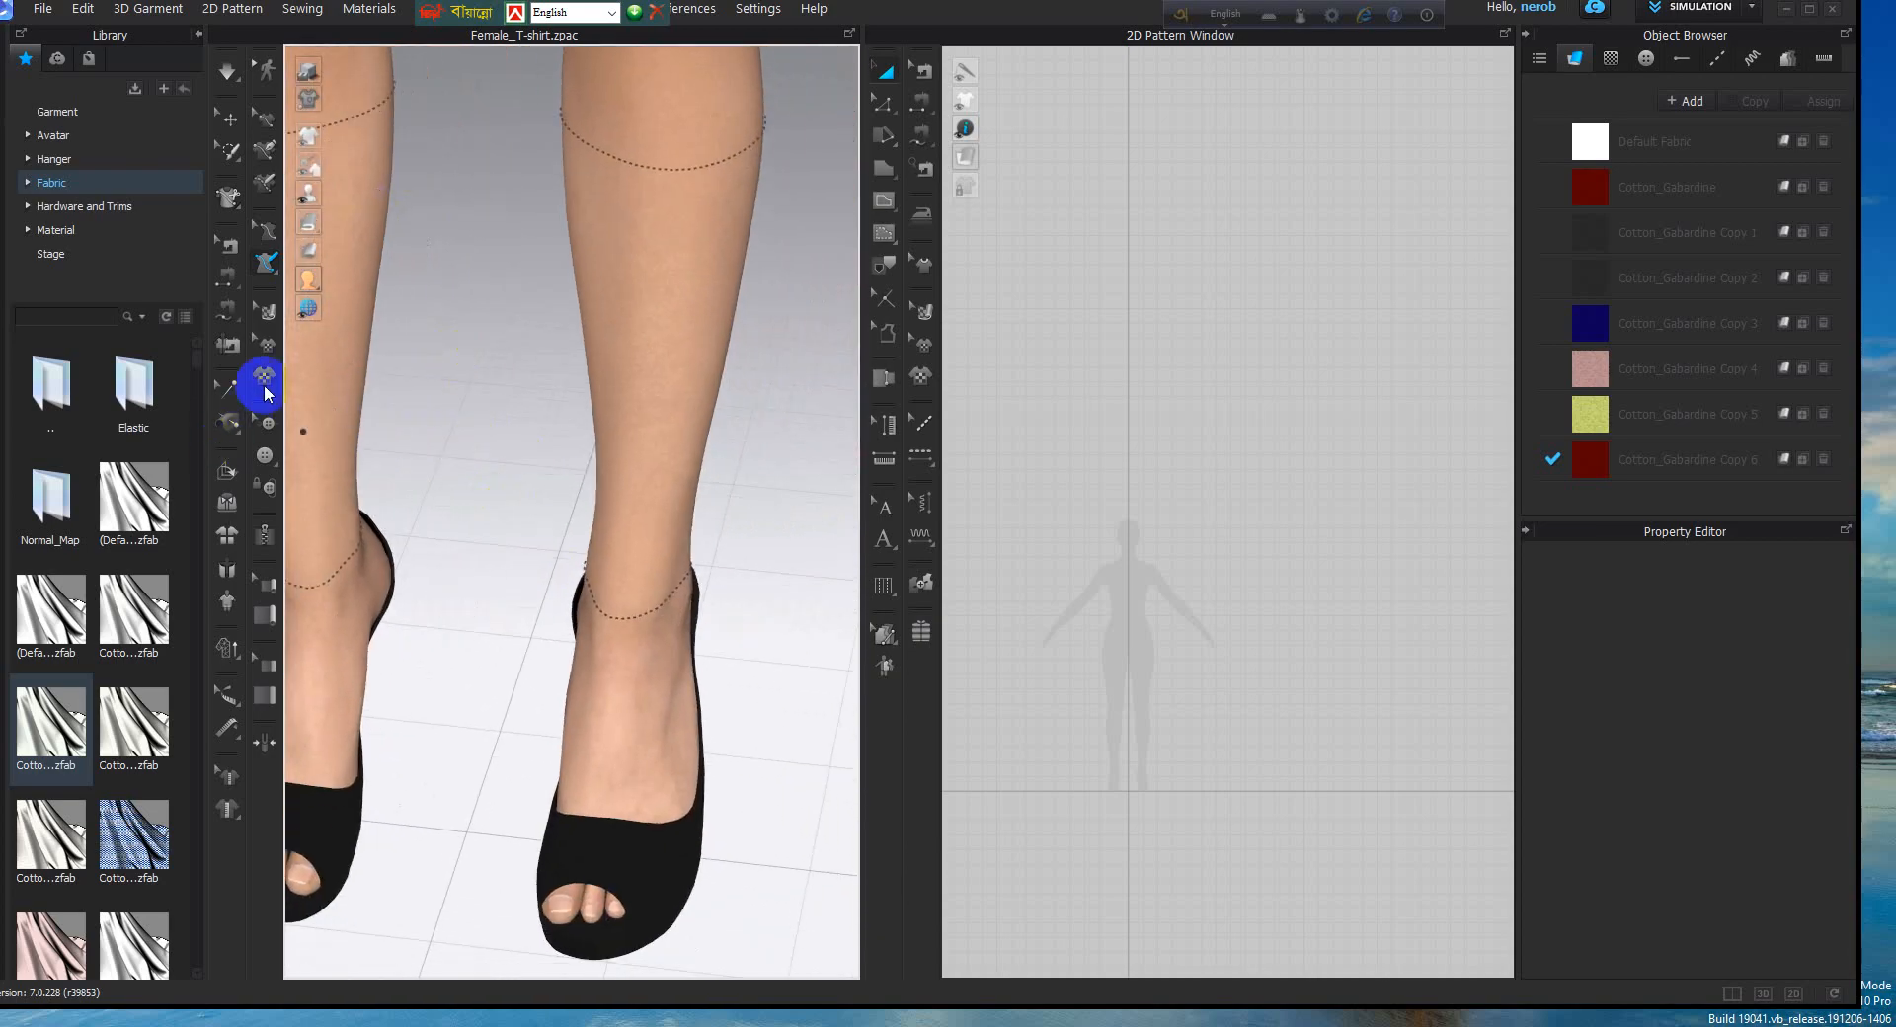
With 3D Pen (Avatar), draw an inner-leg line about 26.78 cm long from the left ankle guide up to the calf guide
click(257, 266)
right_drag(567, 553, 632, 552)
right_drag(478, 484, 500, 492)
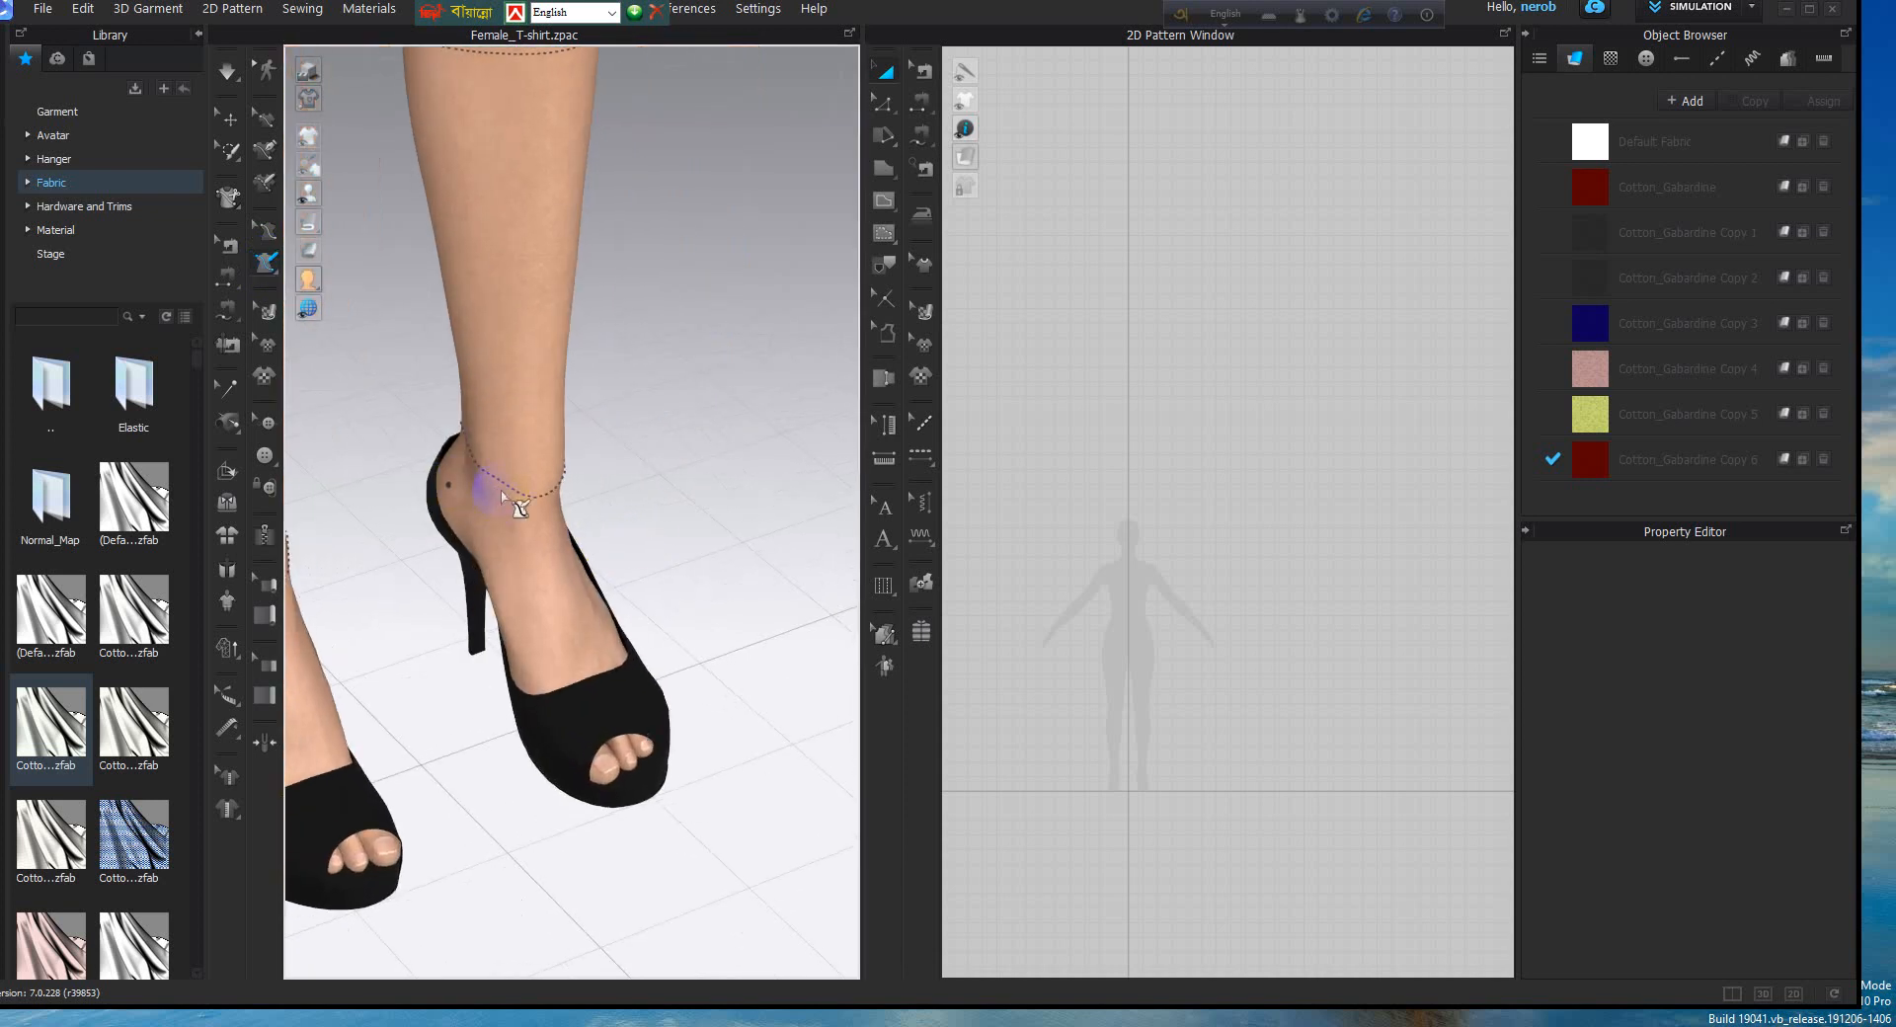
click(496, 413)
middle_drag(534, 512, 565, 633)
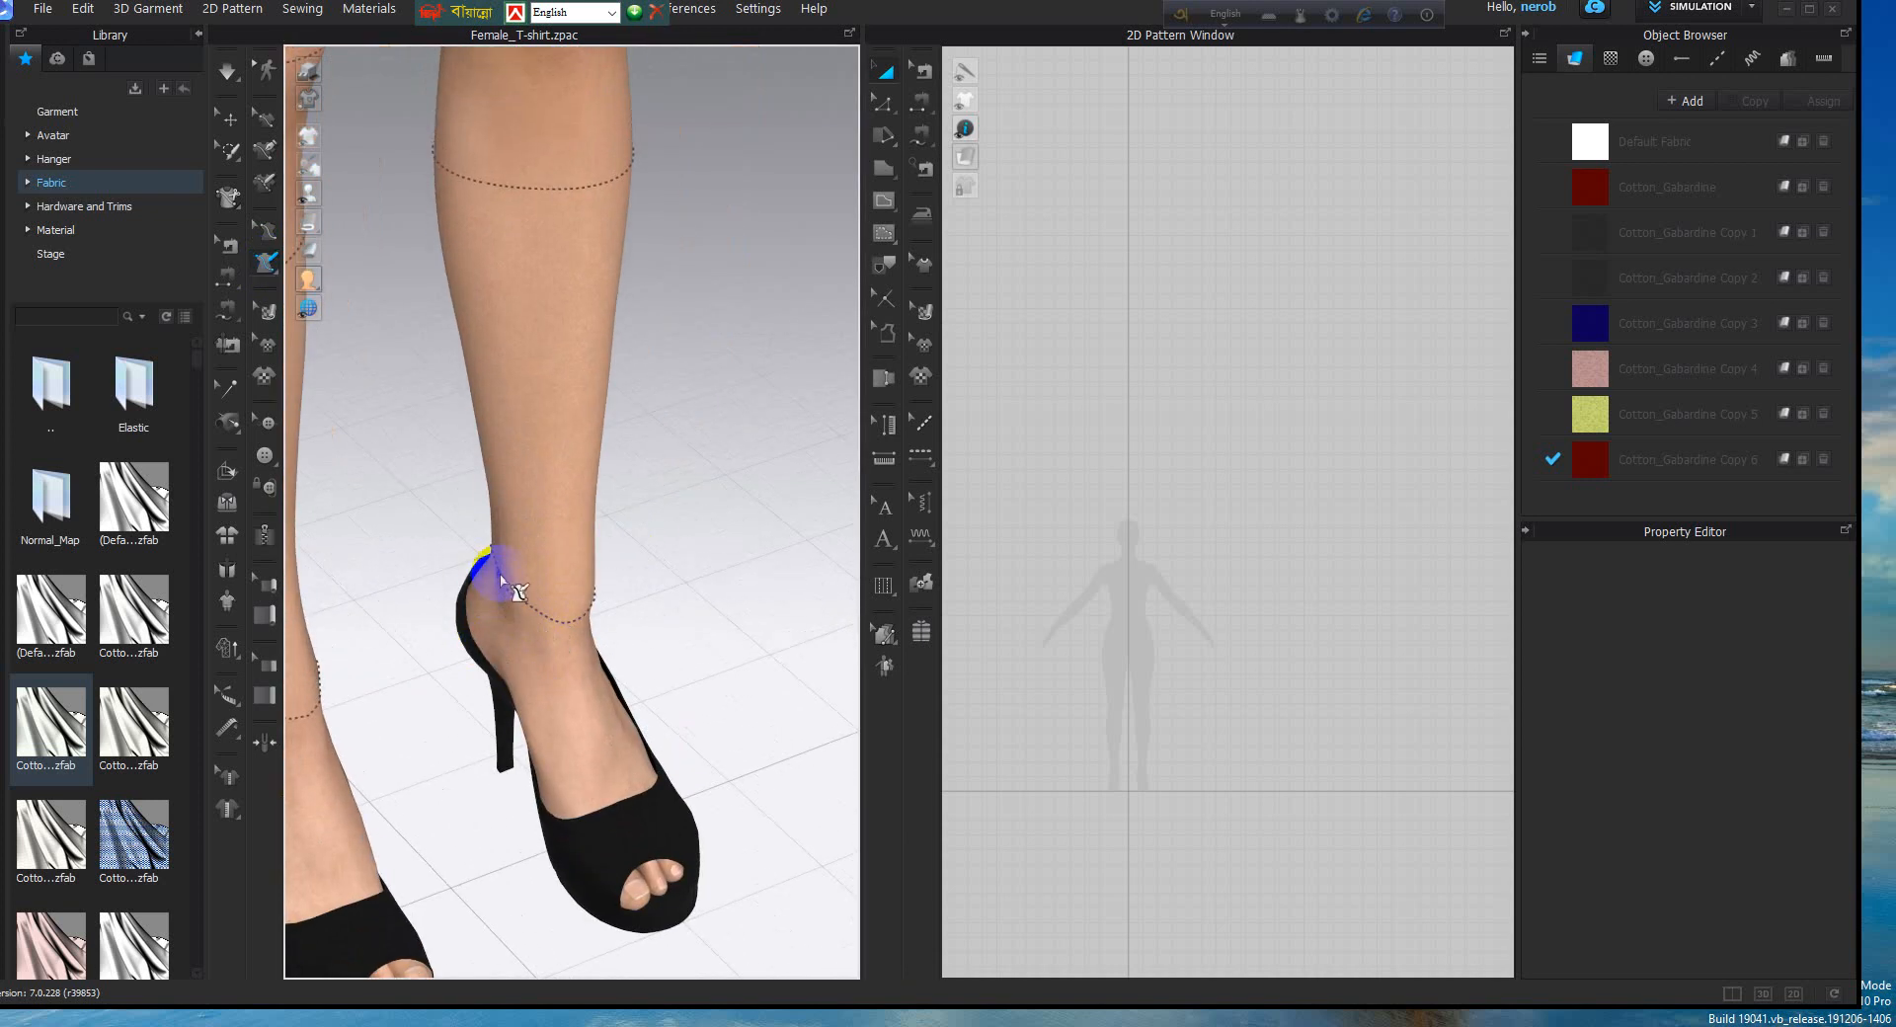
click(499, 574)
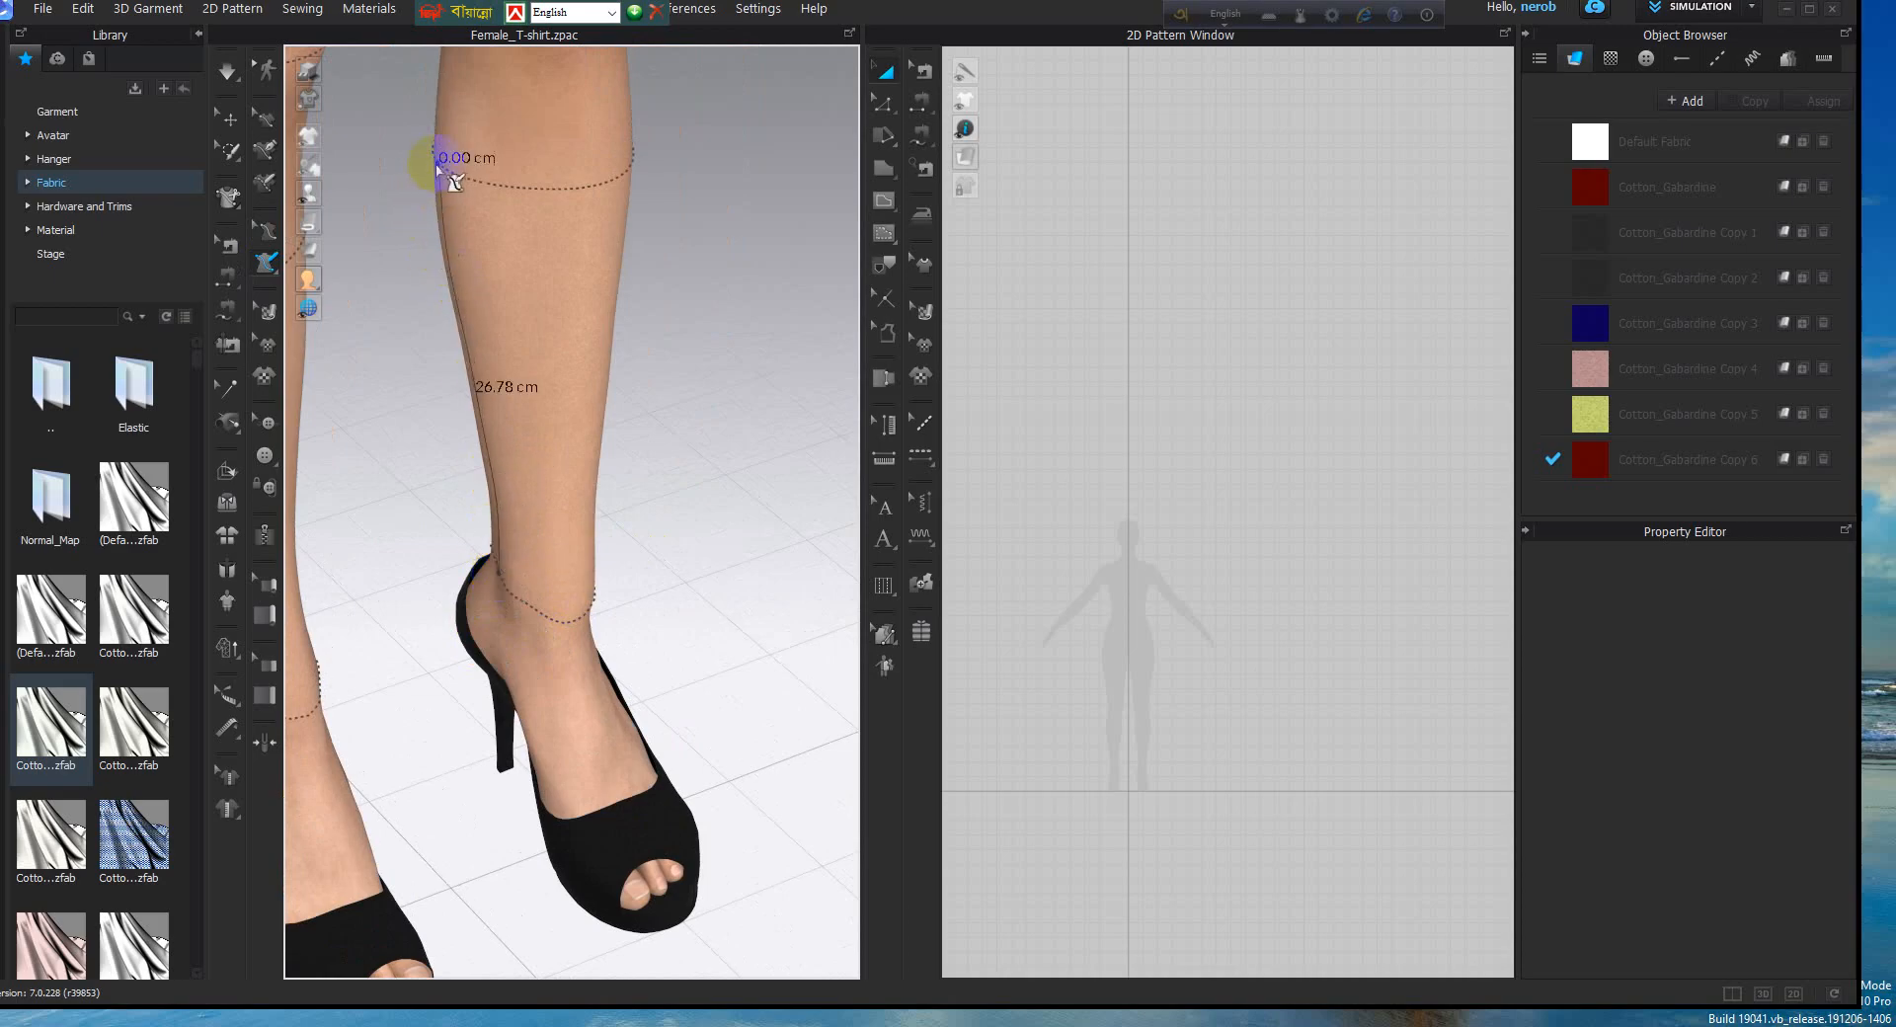
Continue the inner-leg line up past the knee to the mid-thigh guide line, with segments about 13.83 and 17.54 cm long
middle_drag(510, 442, 592, 896)
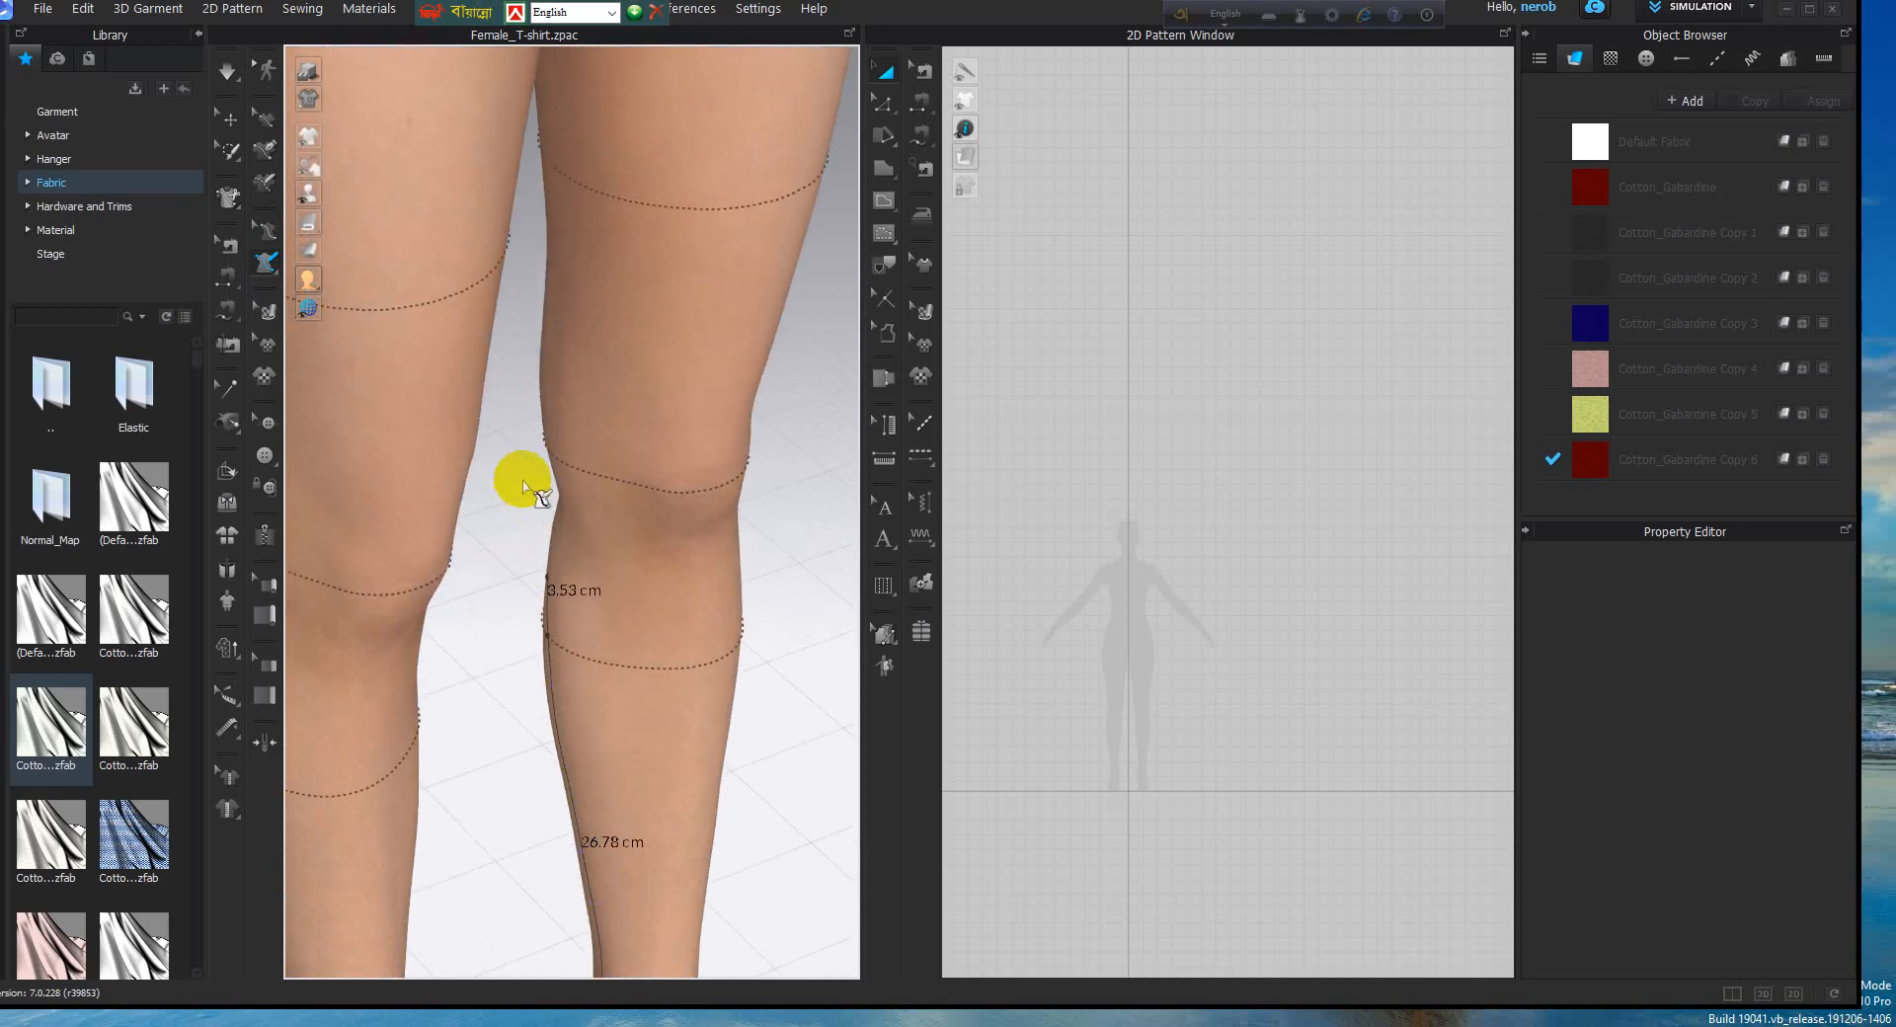
click(551, 451)
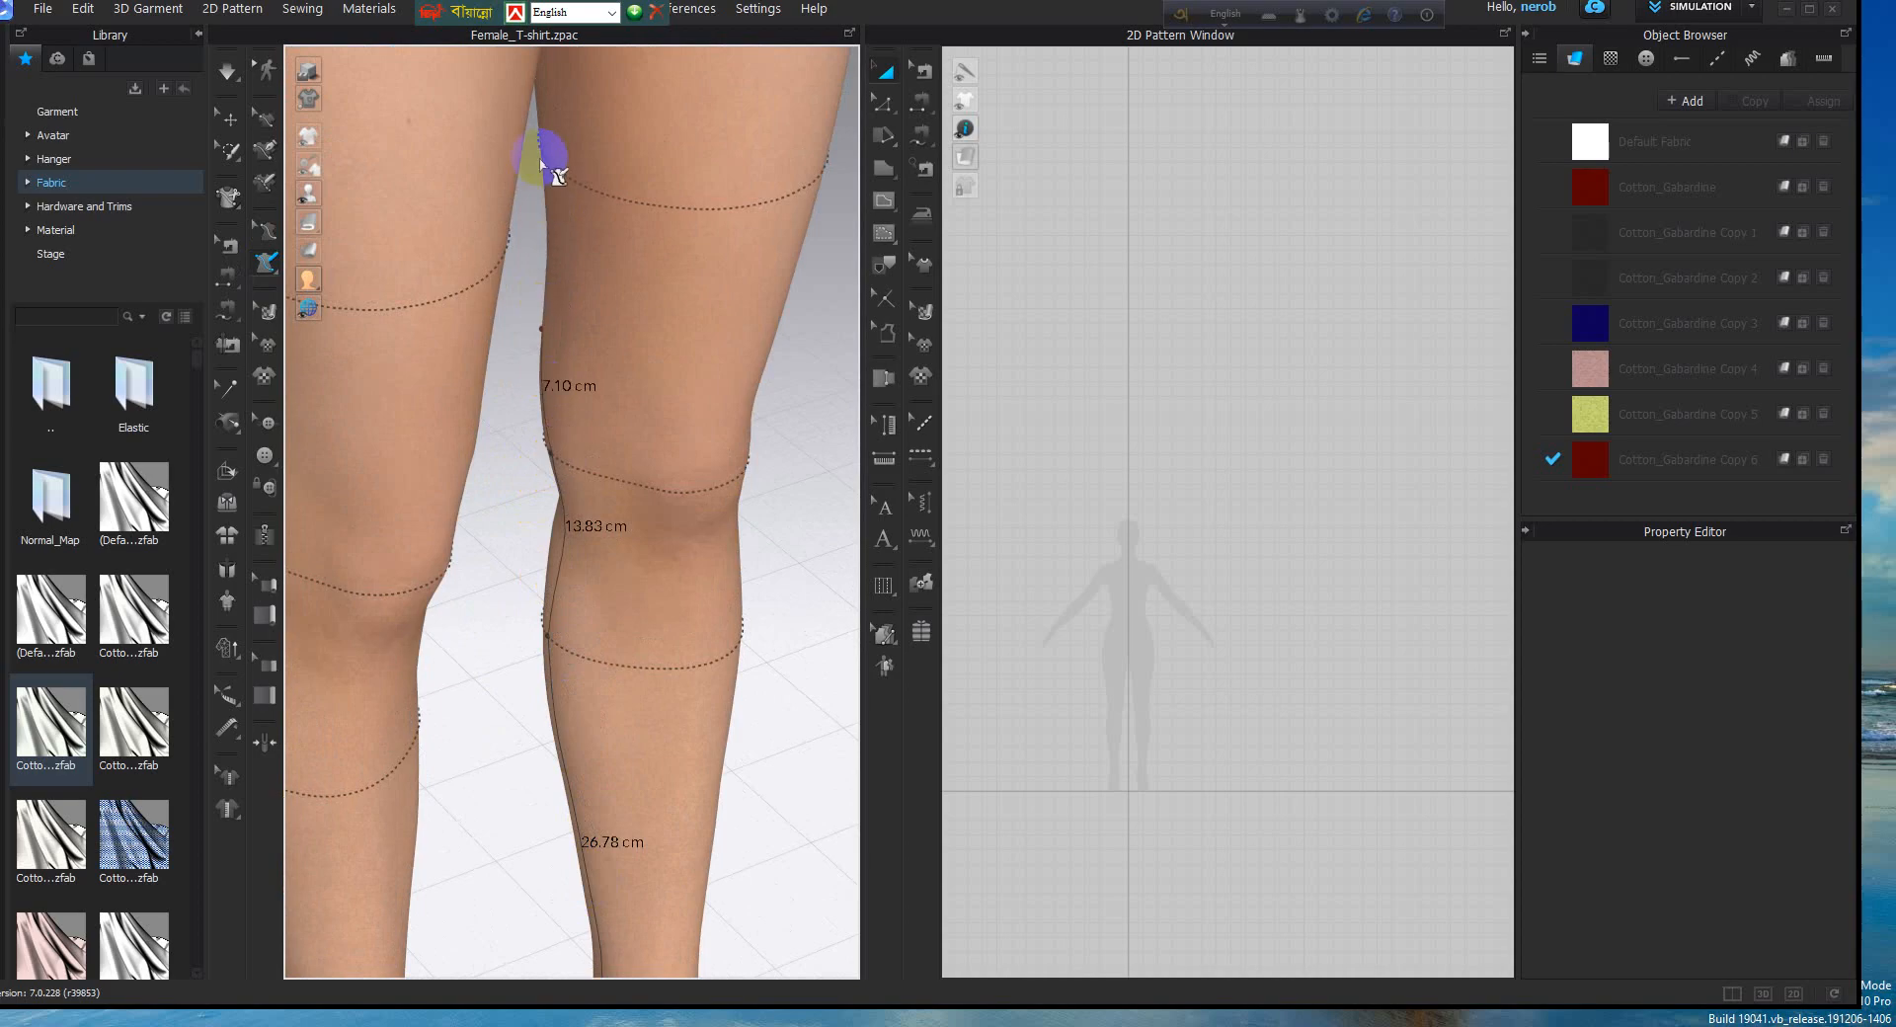
middle_drag(549, 153, 554, 635)
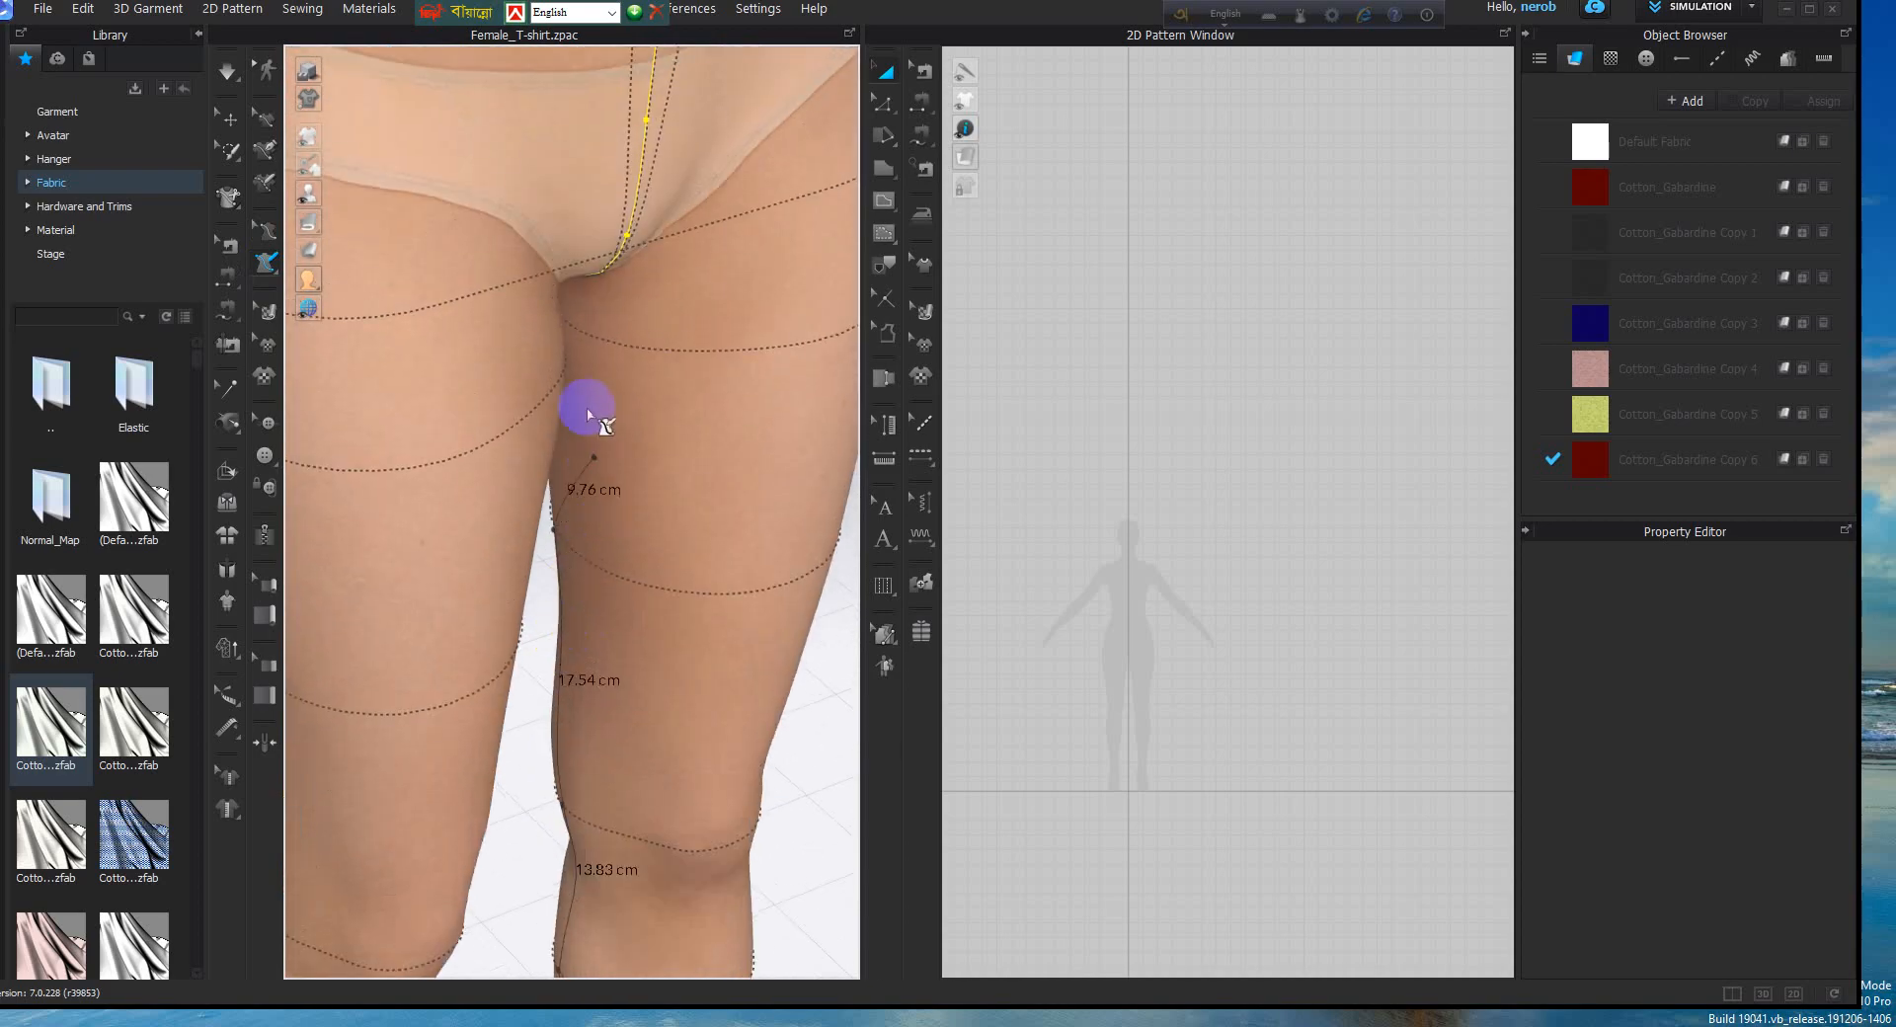
Finish the left inner-leg line up to the crotch end of the centre line, with segments about 15.93 and 4.33 cm long
click(571, 327)
scroll(605, 334, up, 2)
right_drag(605, 334, 529, 212)
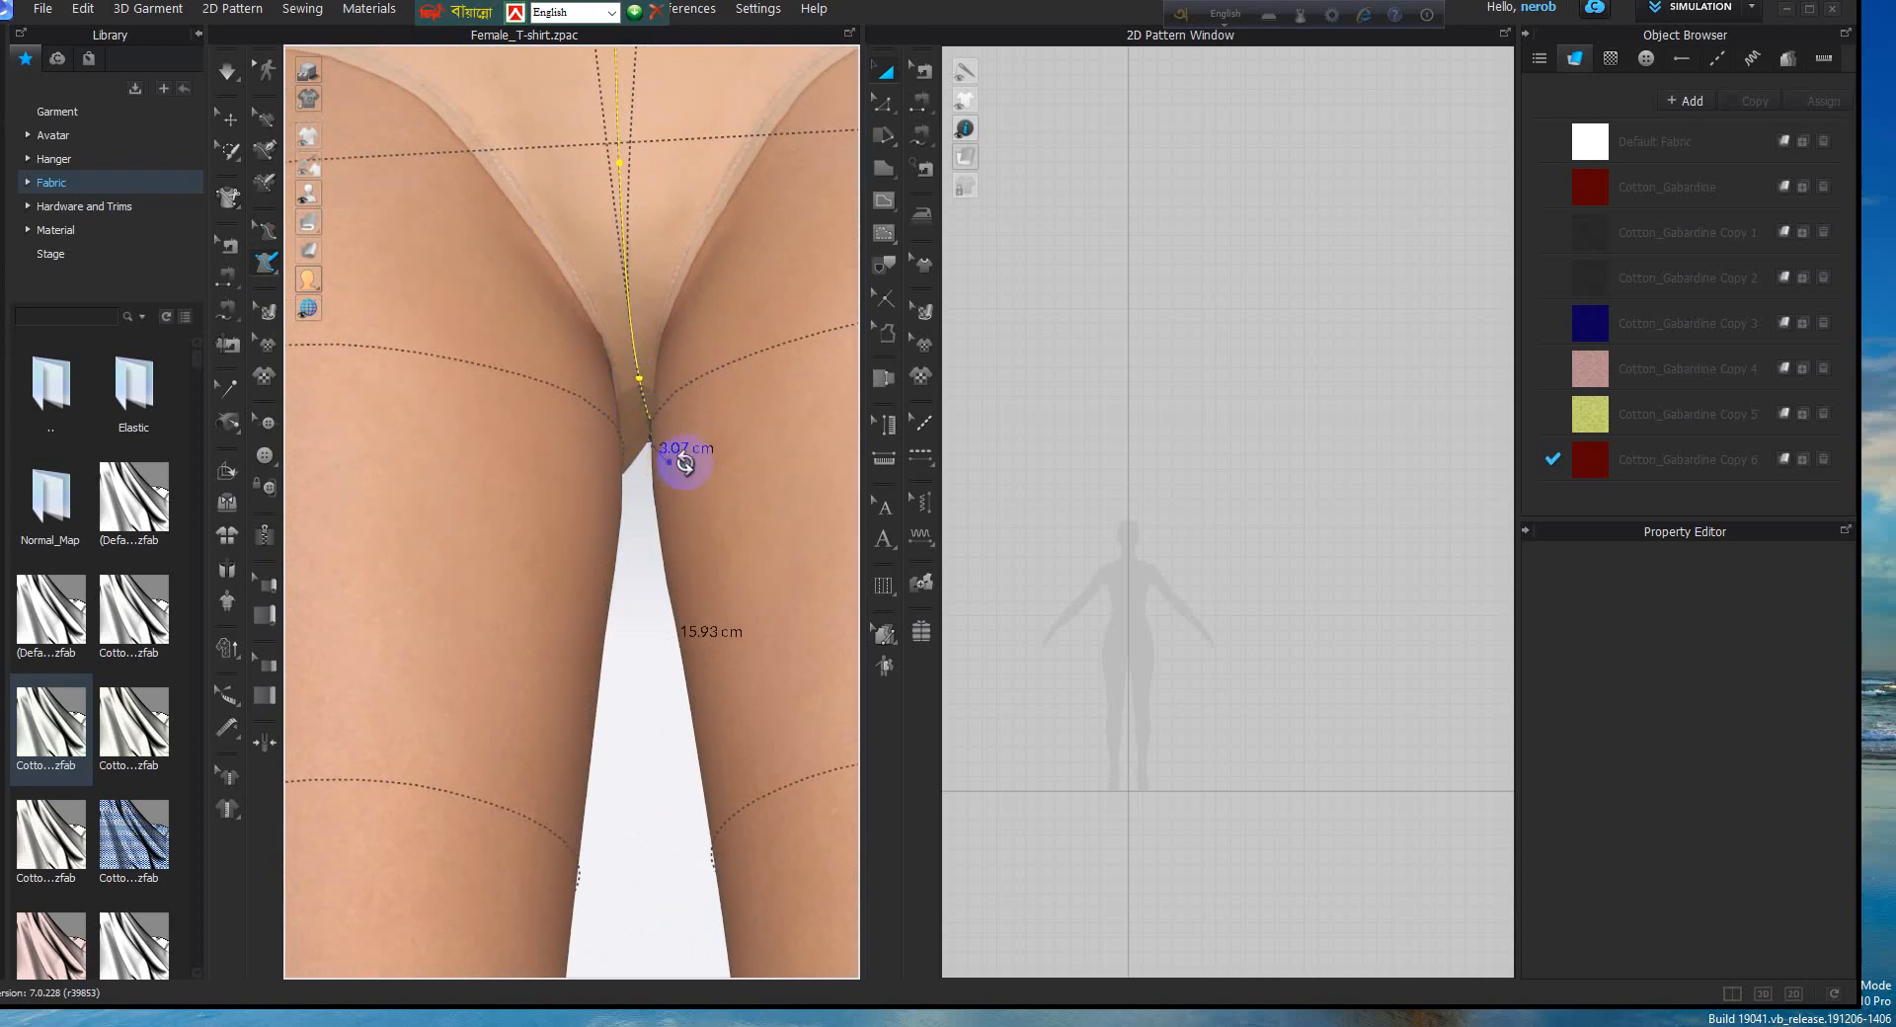
right_drag(677, 457, 690, 465)
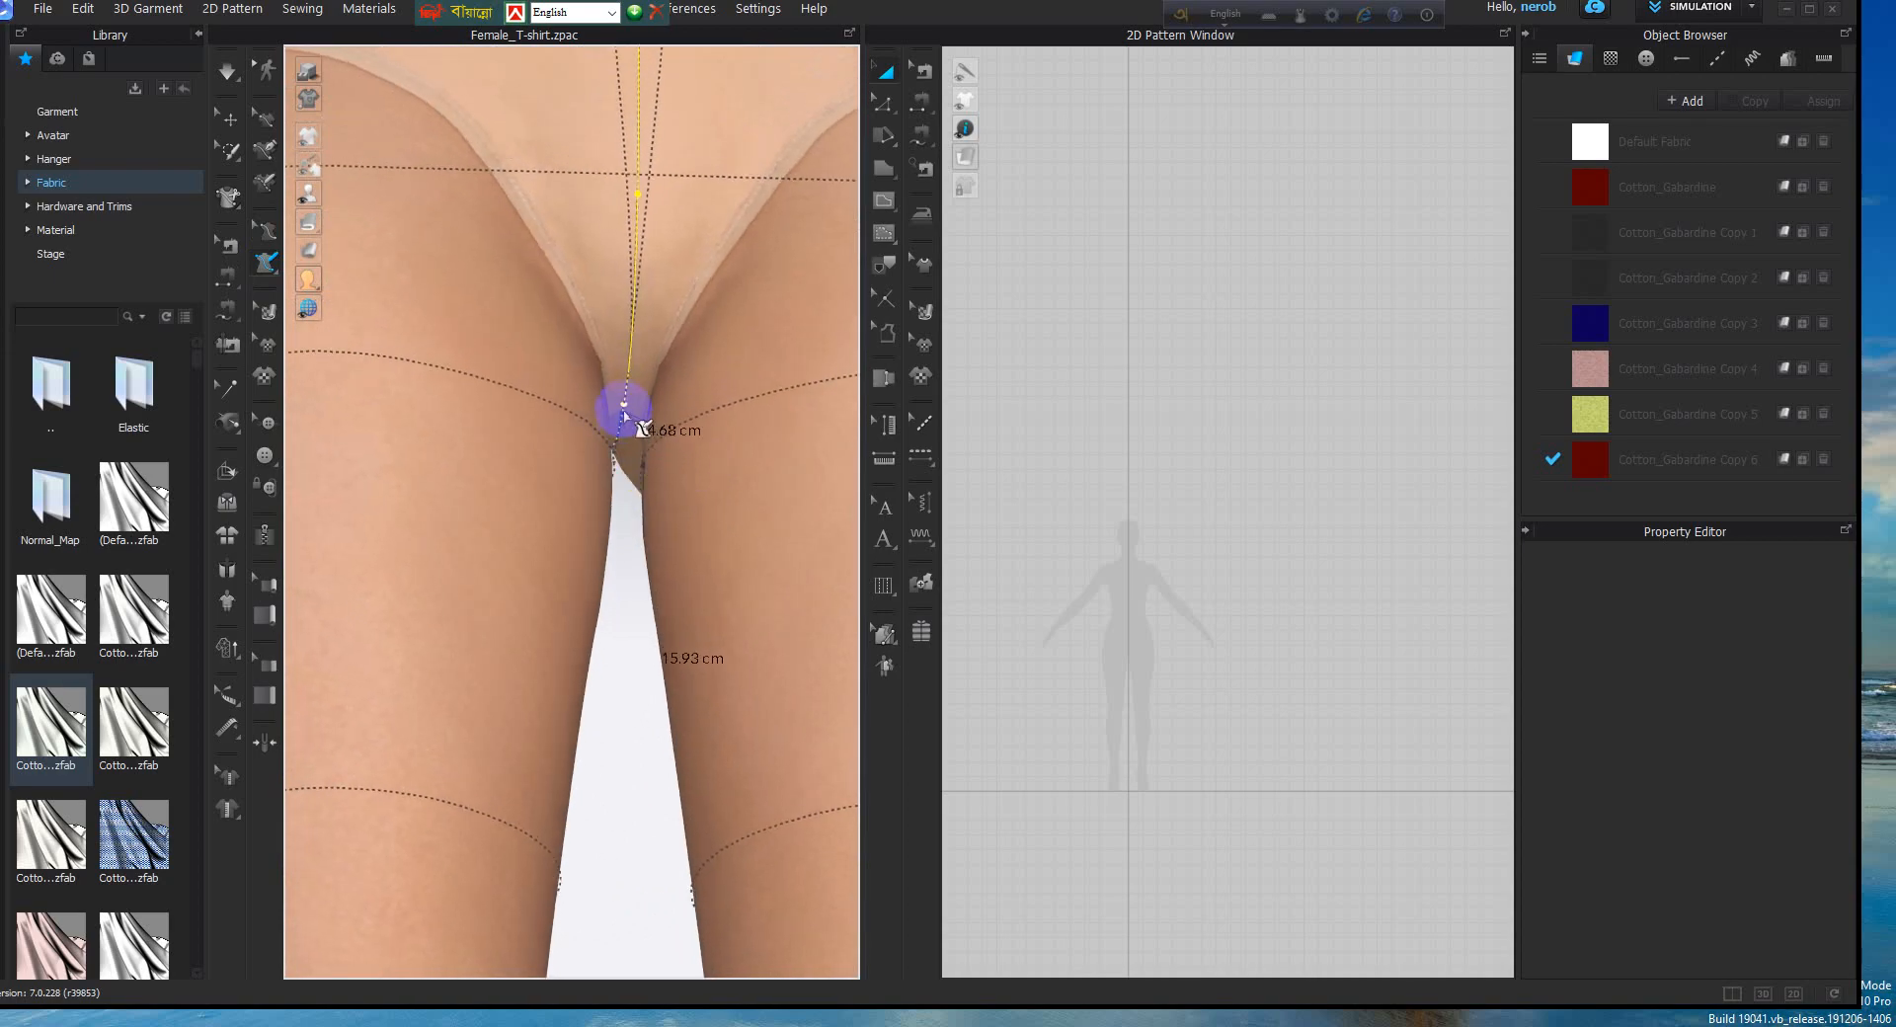
right_drag(622, 462, 622, 517)
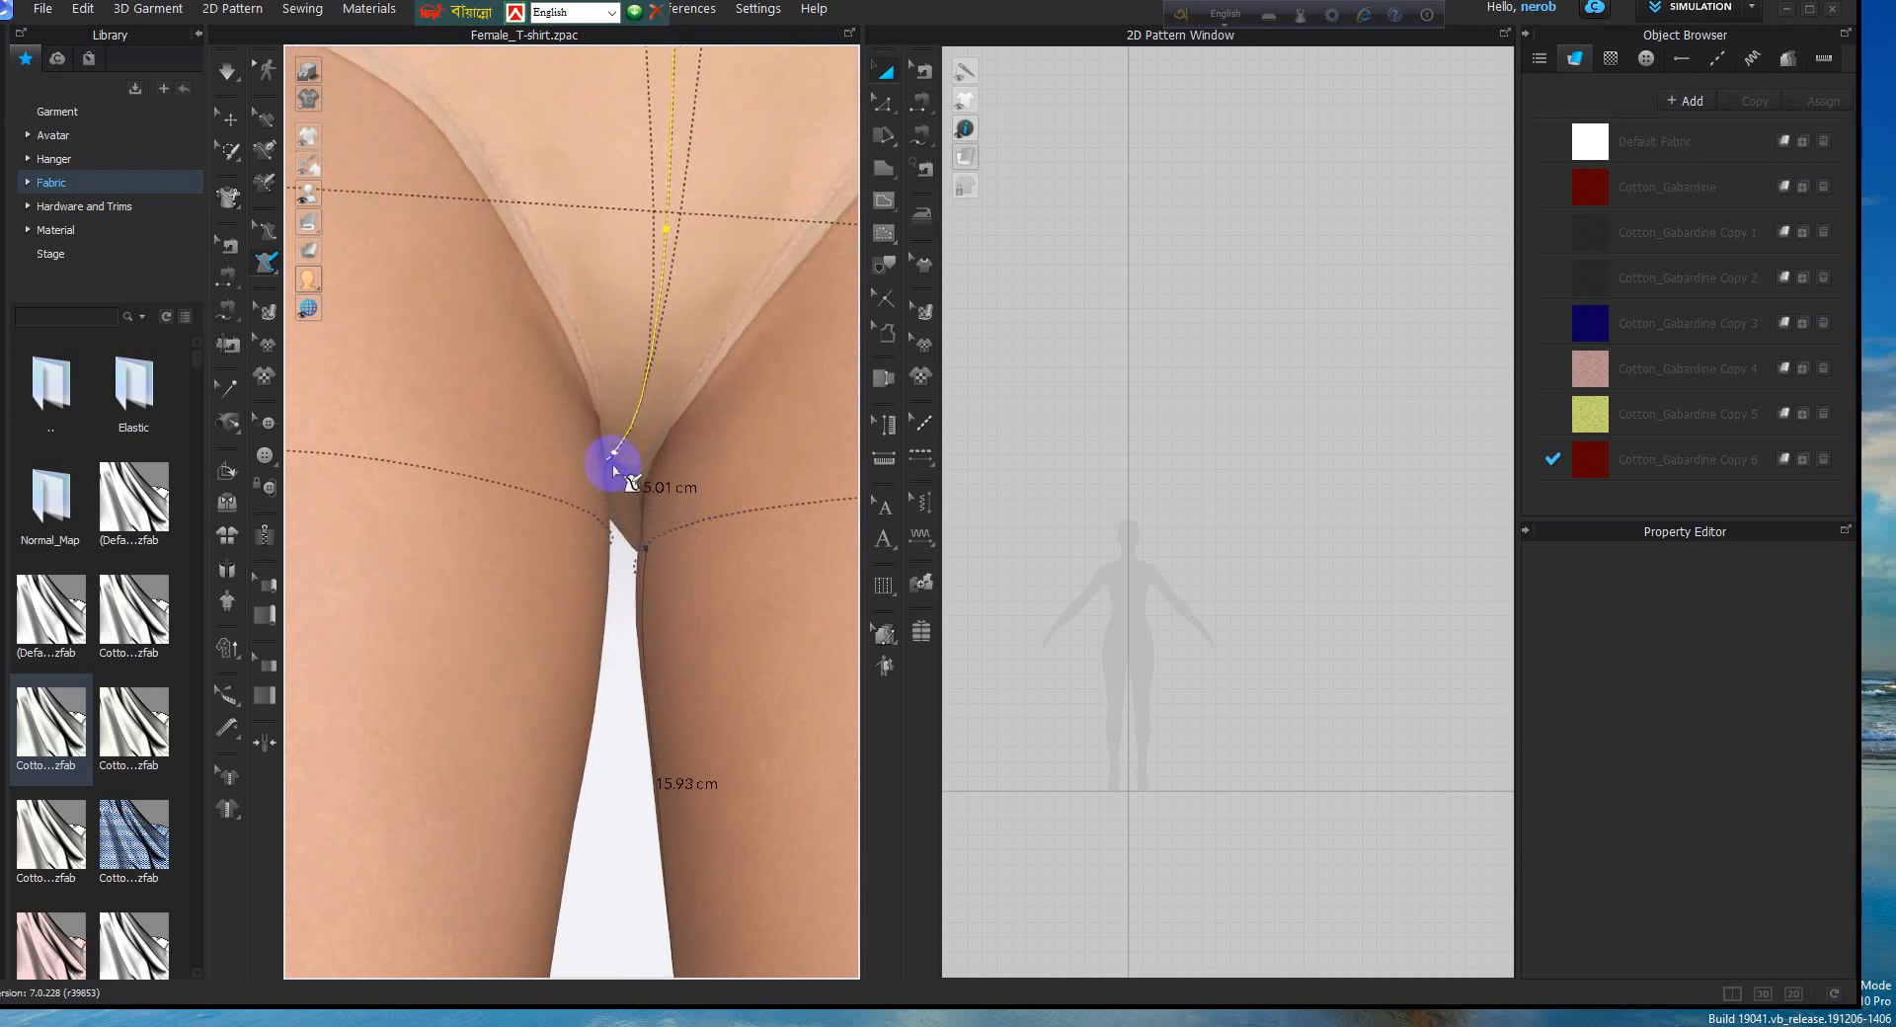
click(605, 493)
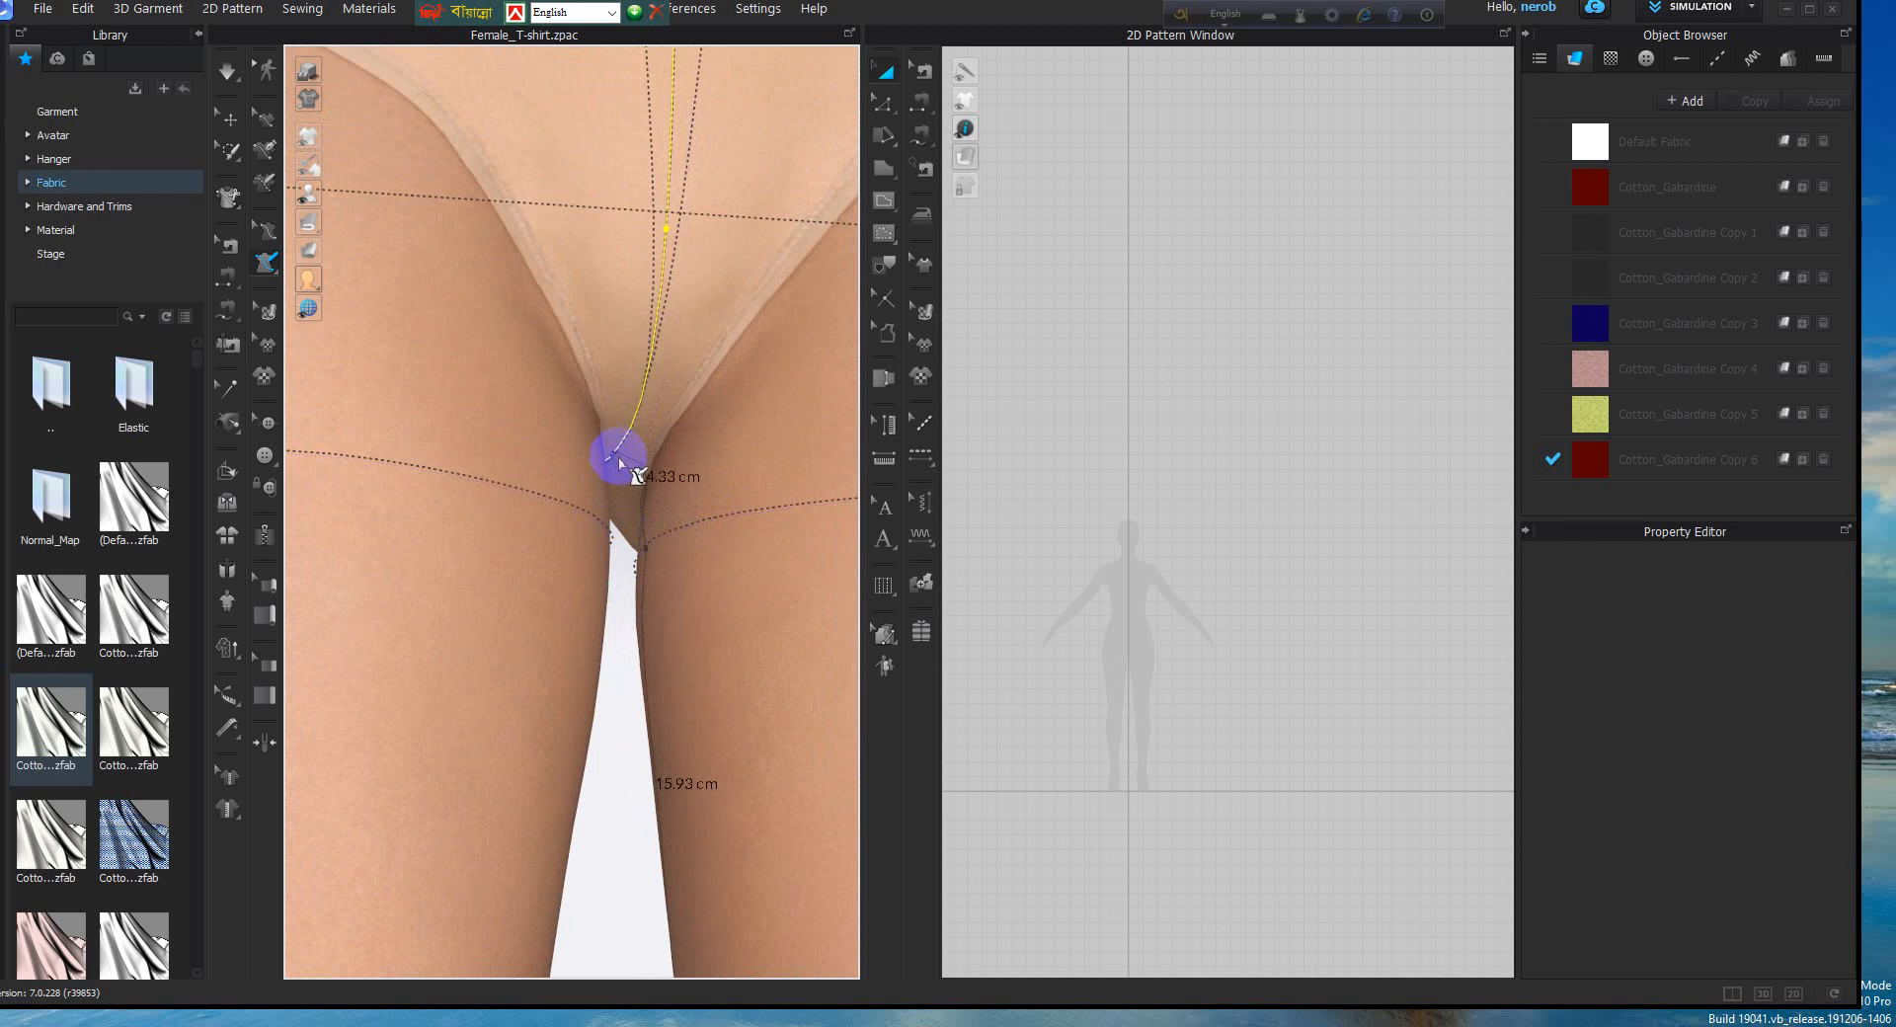
double_click(617, 461)
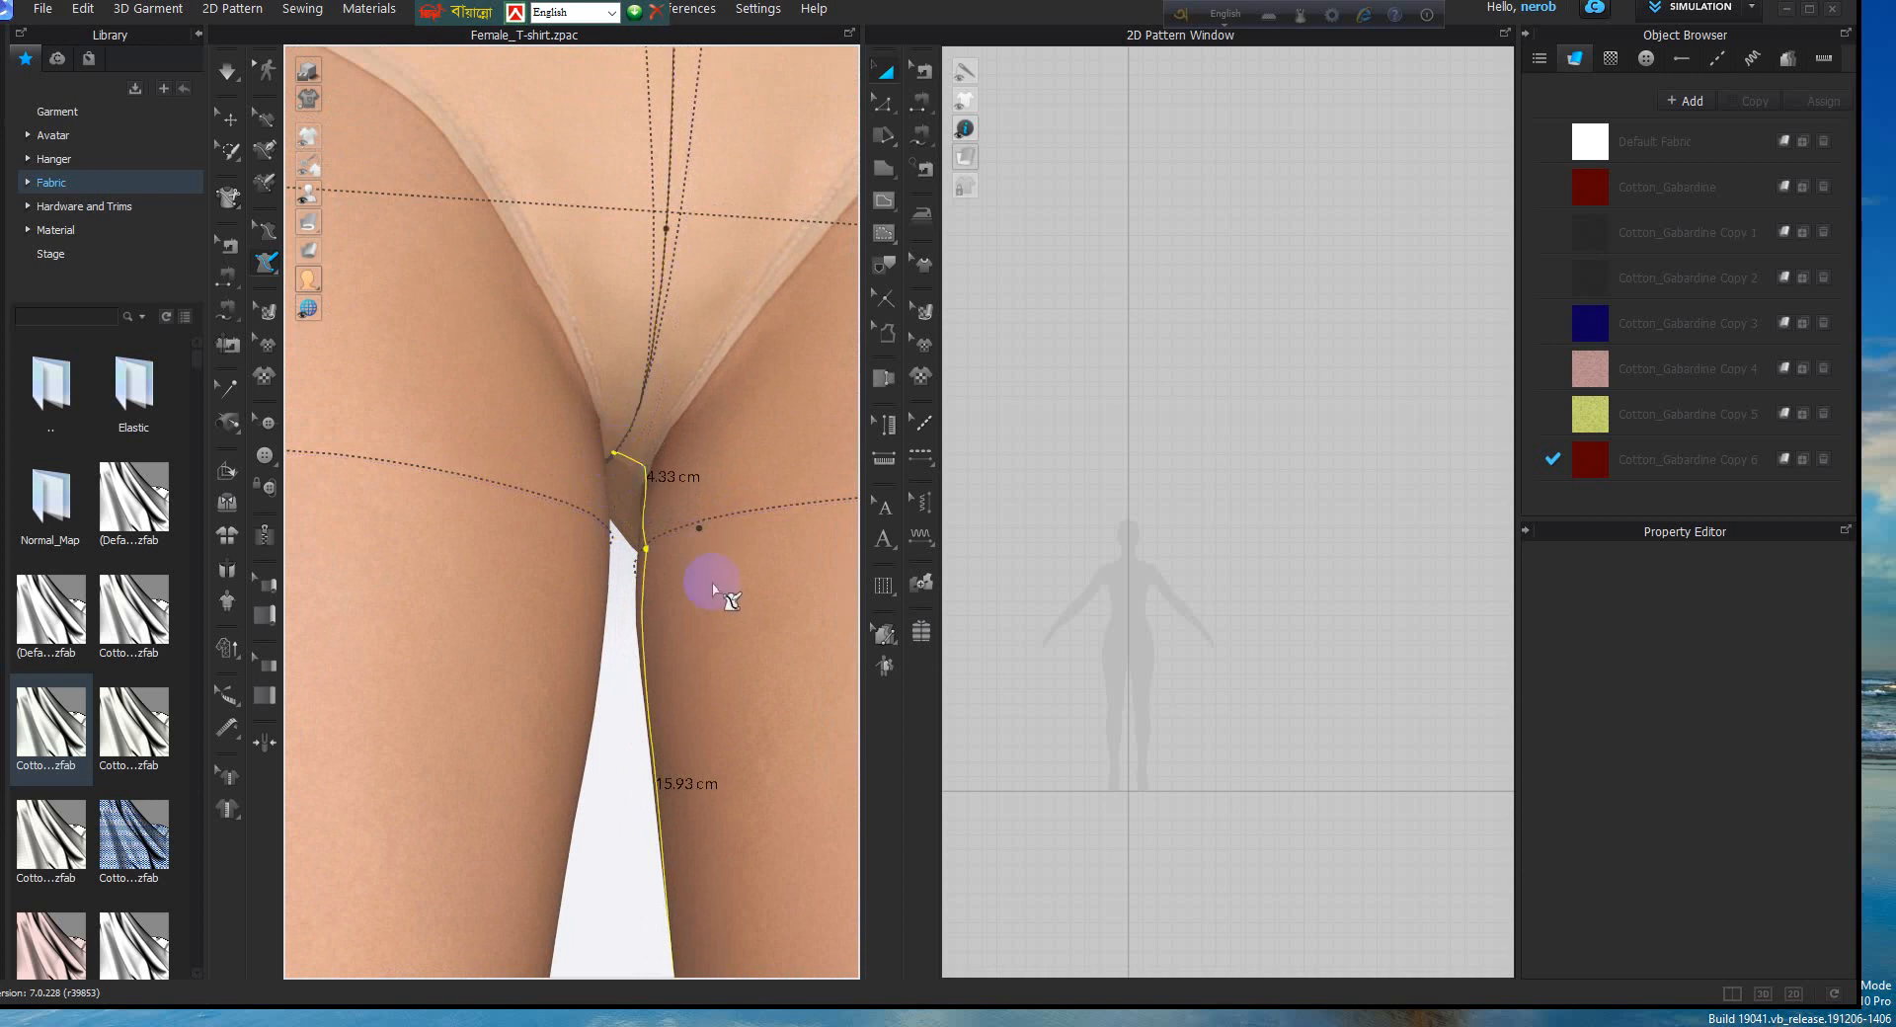
With 3D Pen (Avatar), start the left side line at the waist and run it down to the upper-thigh guide, segments about 13.79 and 7.36 cm
scroll(709, 648, down, 5)
scroll(739, 698, down, 5)
right_drag(749, 790, 560, 862)
scroll(606, 887, down, 1)
middle_drag(594, 851, 516, 499)
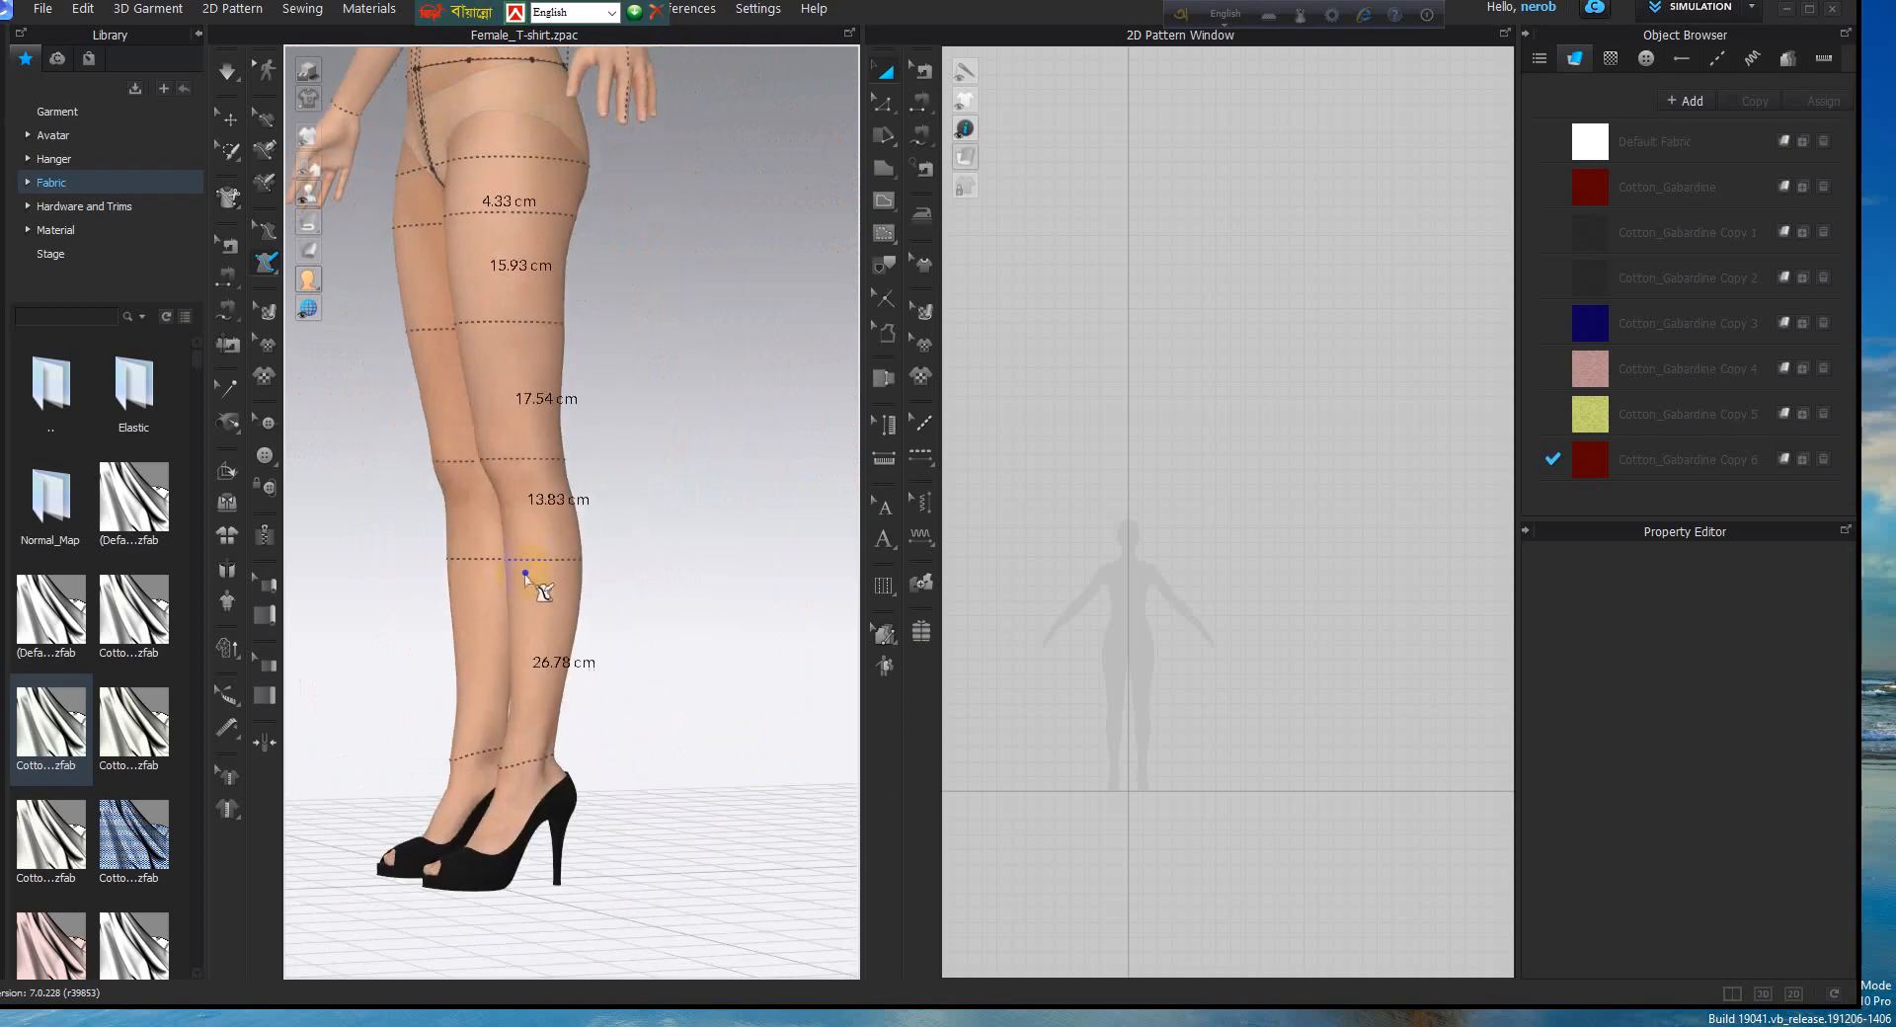
right_drag(495, 538, 533, 542)
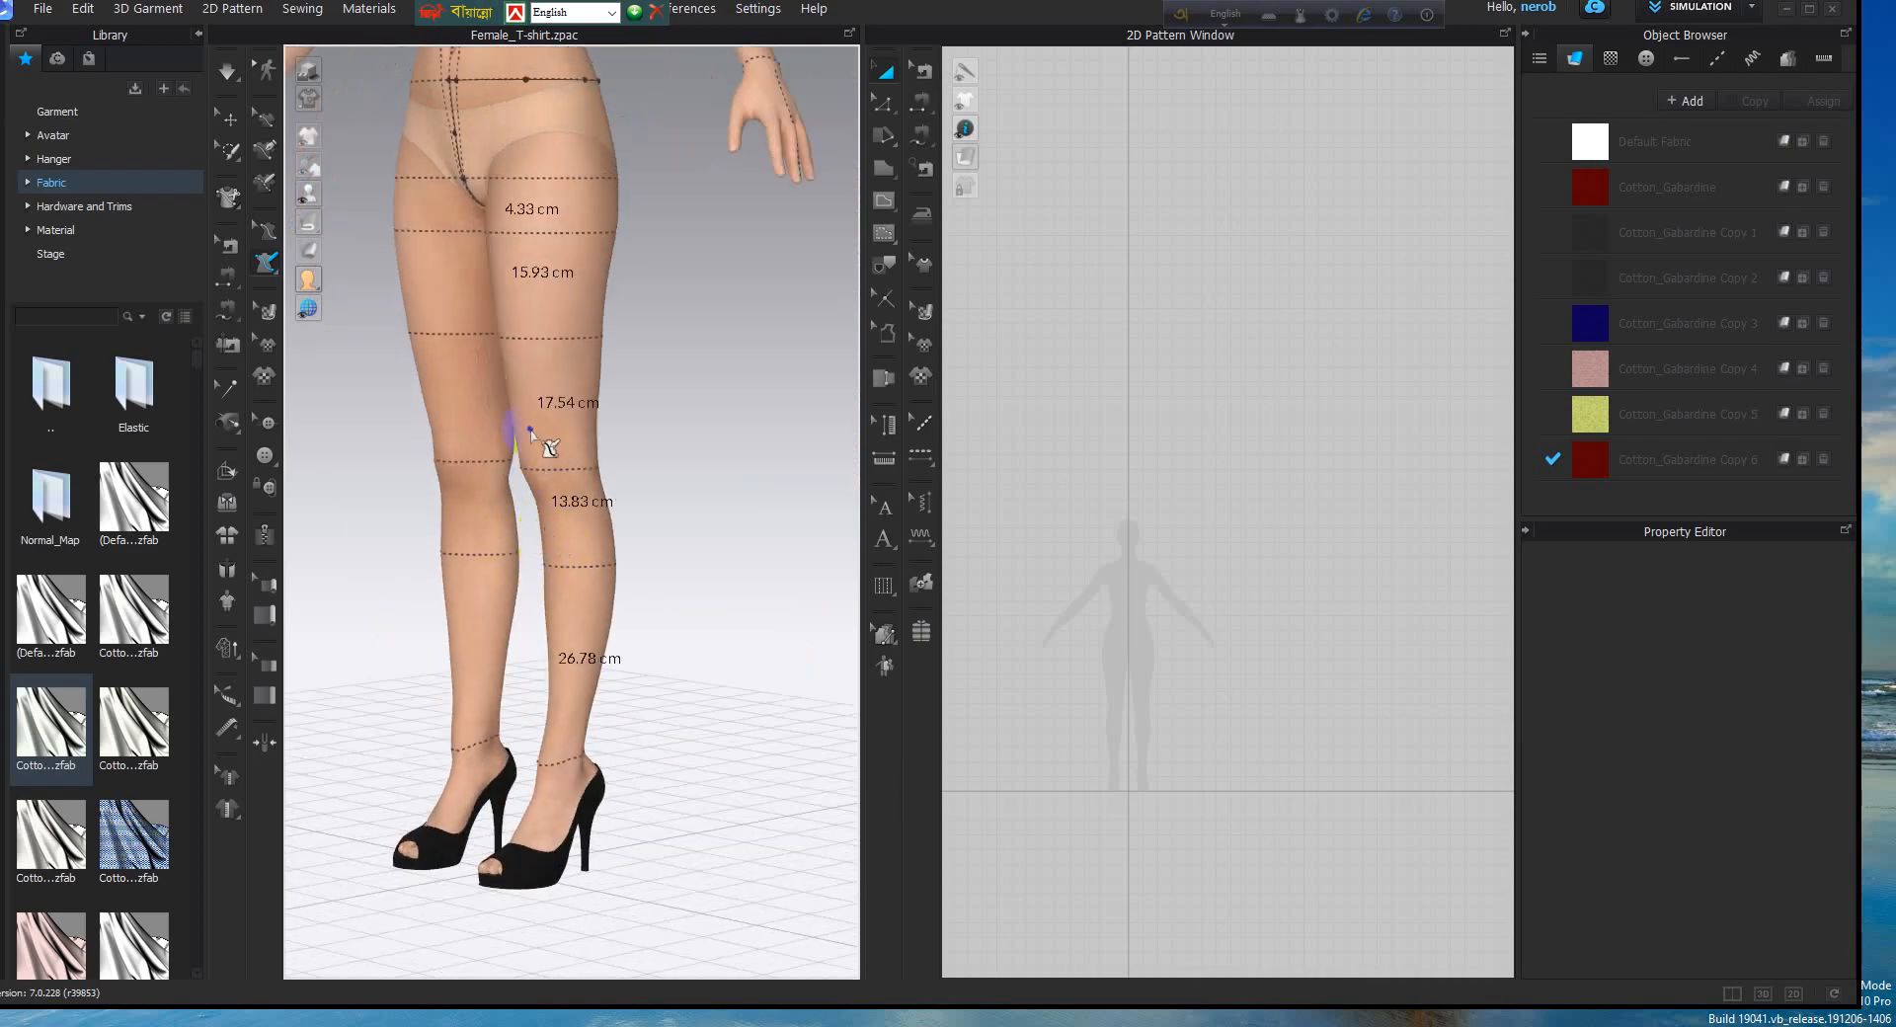
click(261, 268)
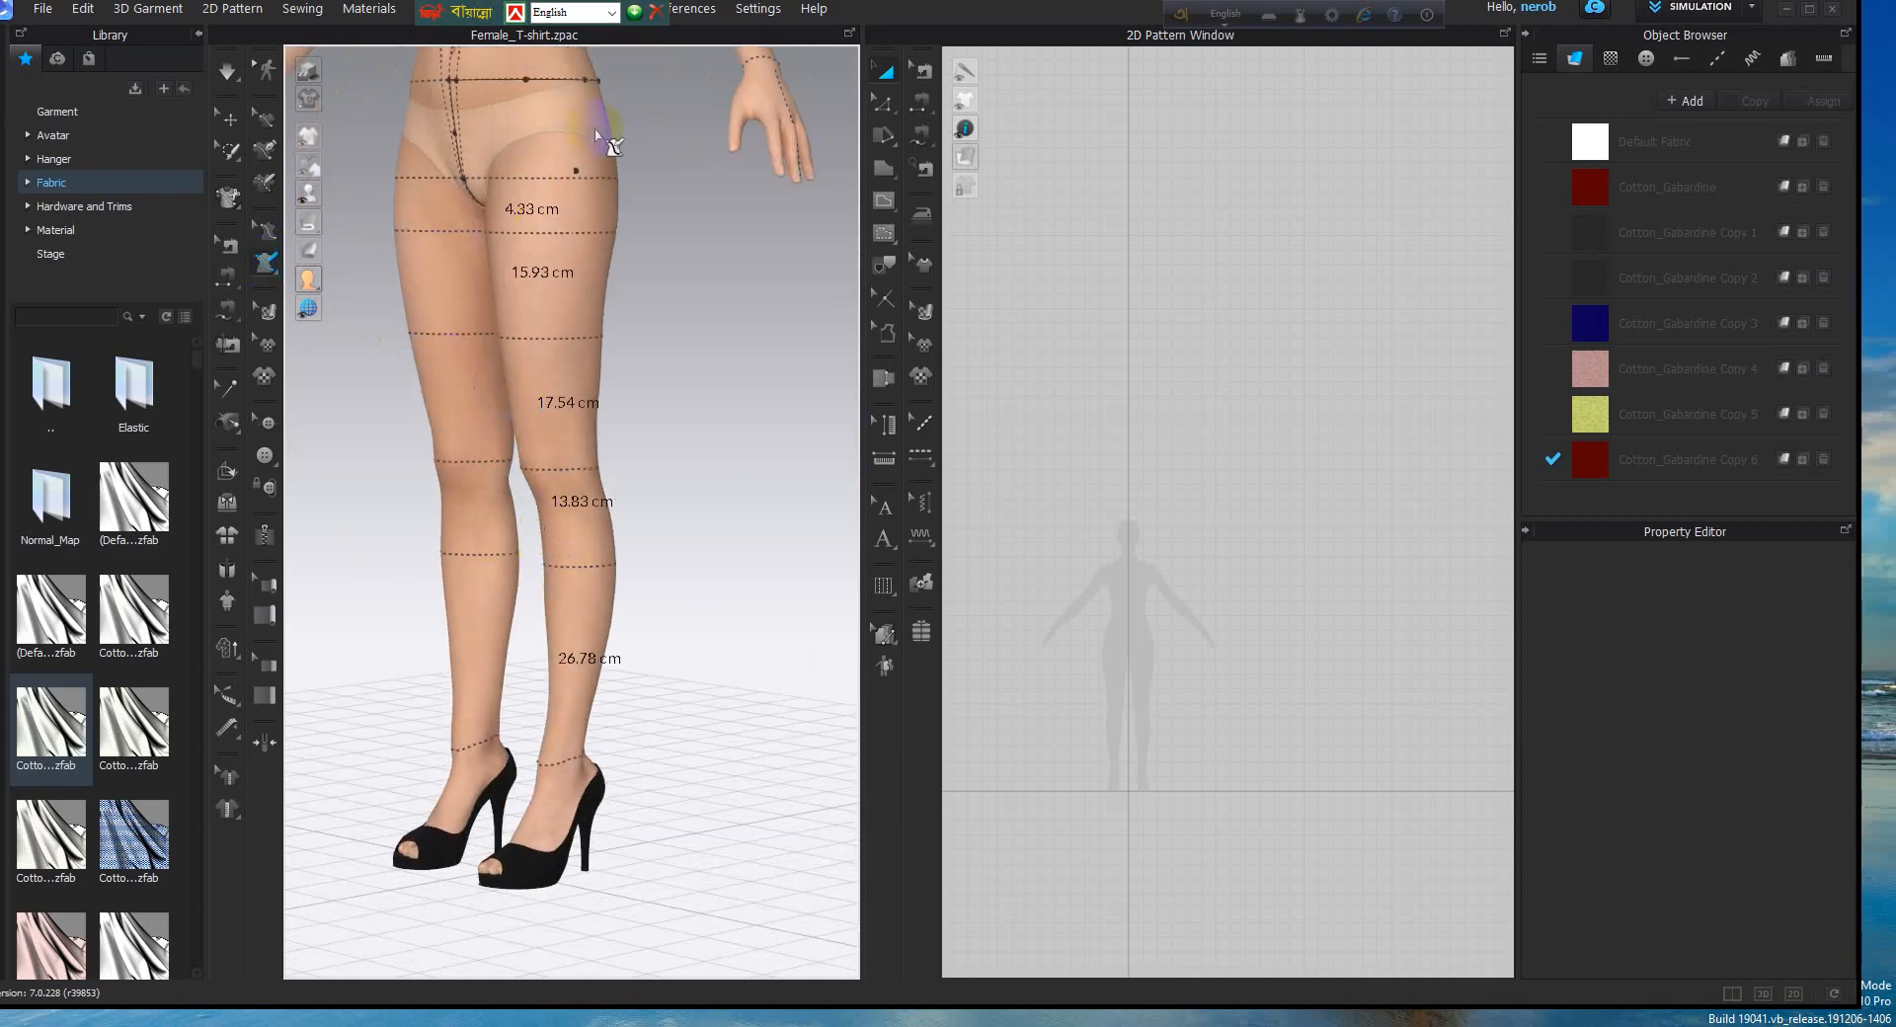
click(589, 85)
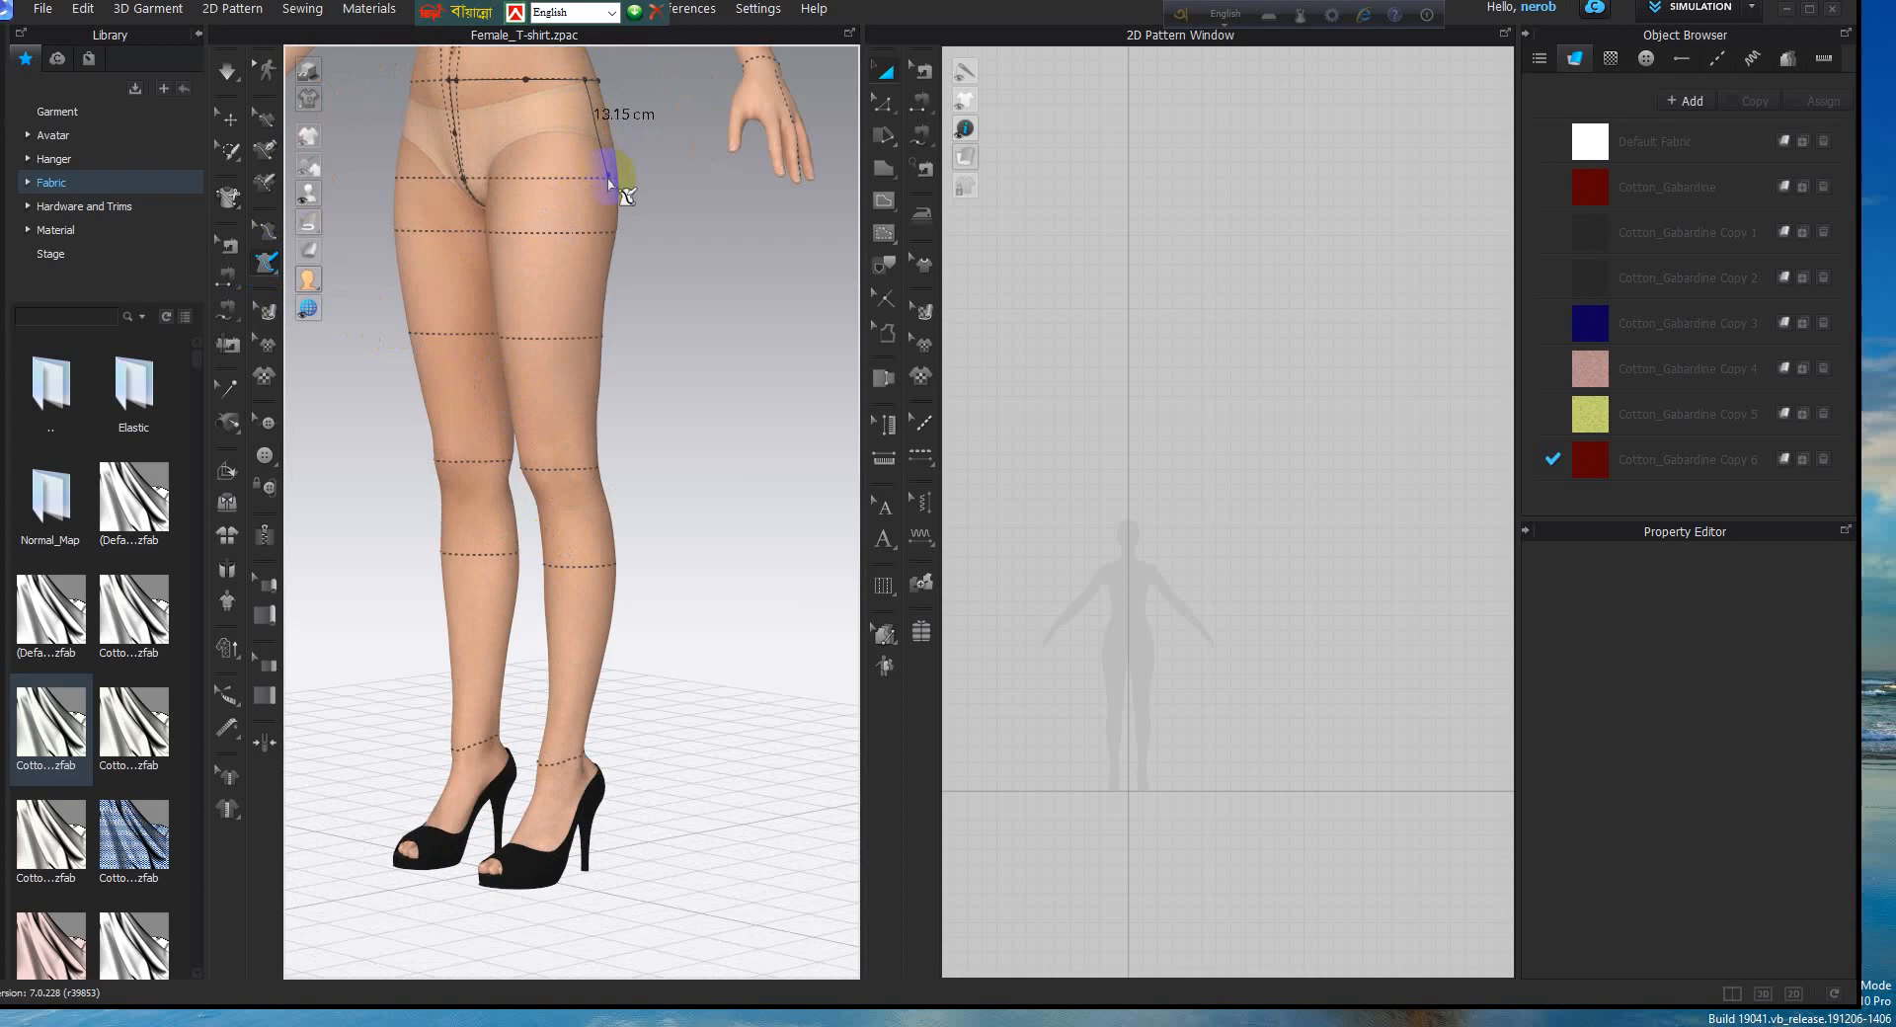
click(613, 233)
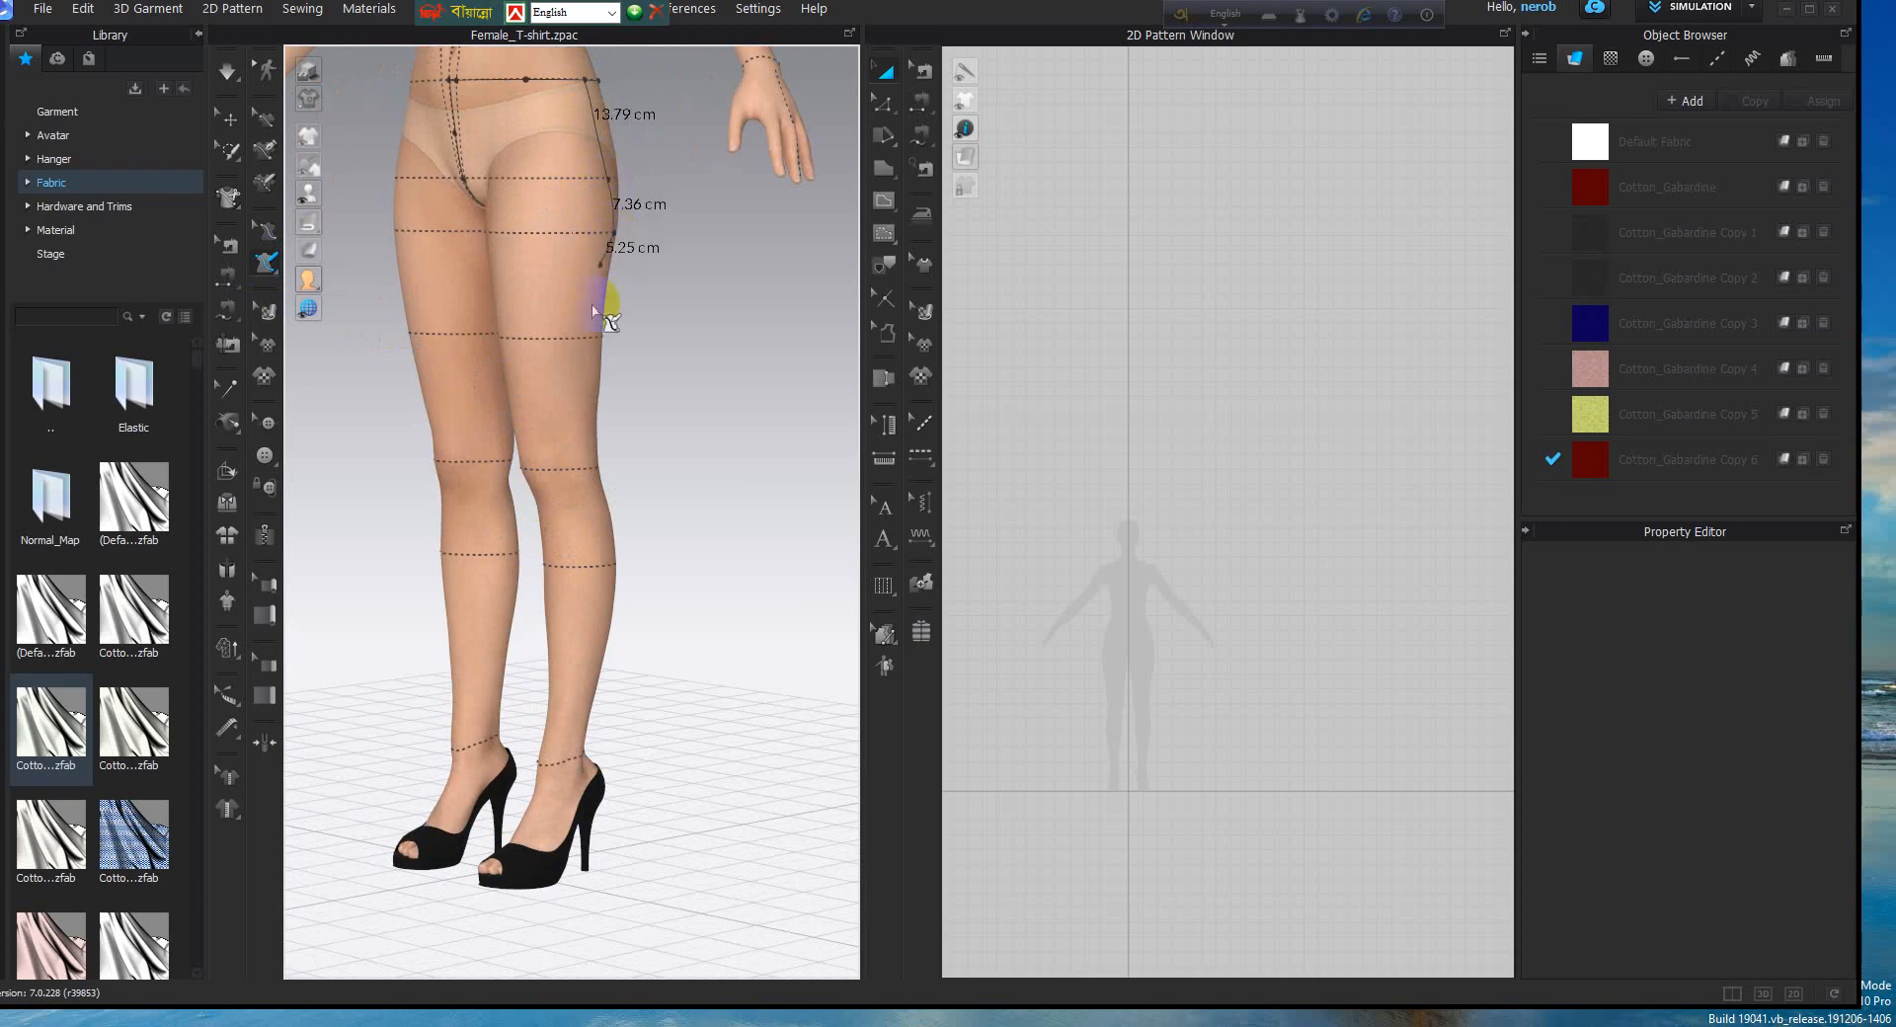
Continue the side line along the guides to the outer ankle and finish it, with segments about 14.54, 18.12, 13.52 and 26.94 cm long
click(598, 338)
click(596, 469)
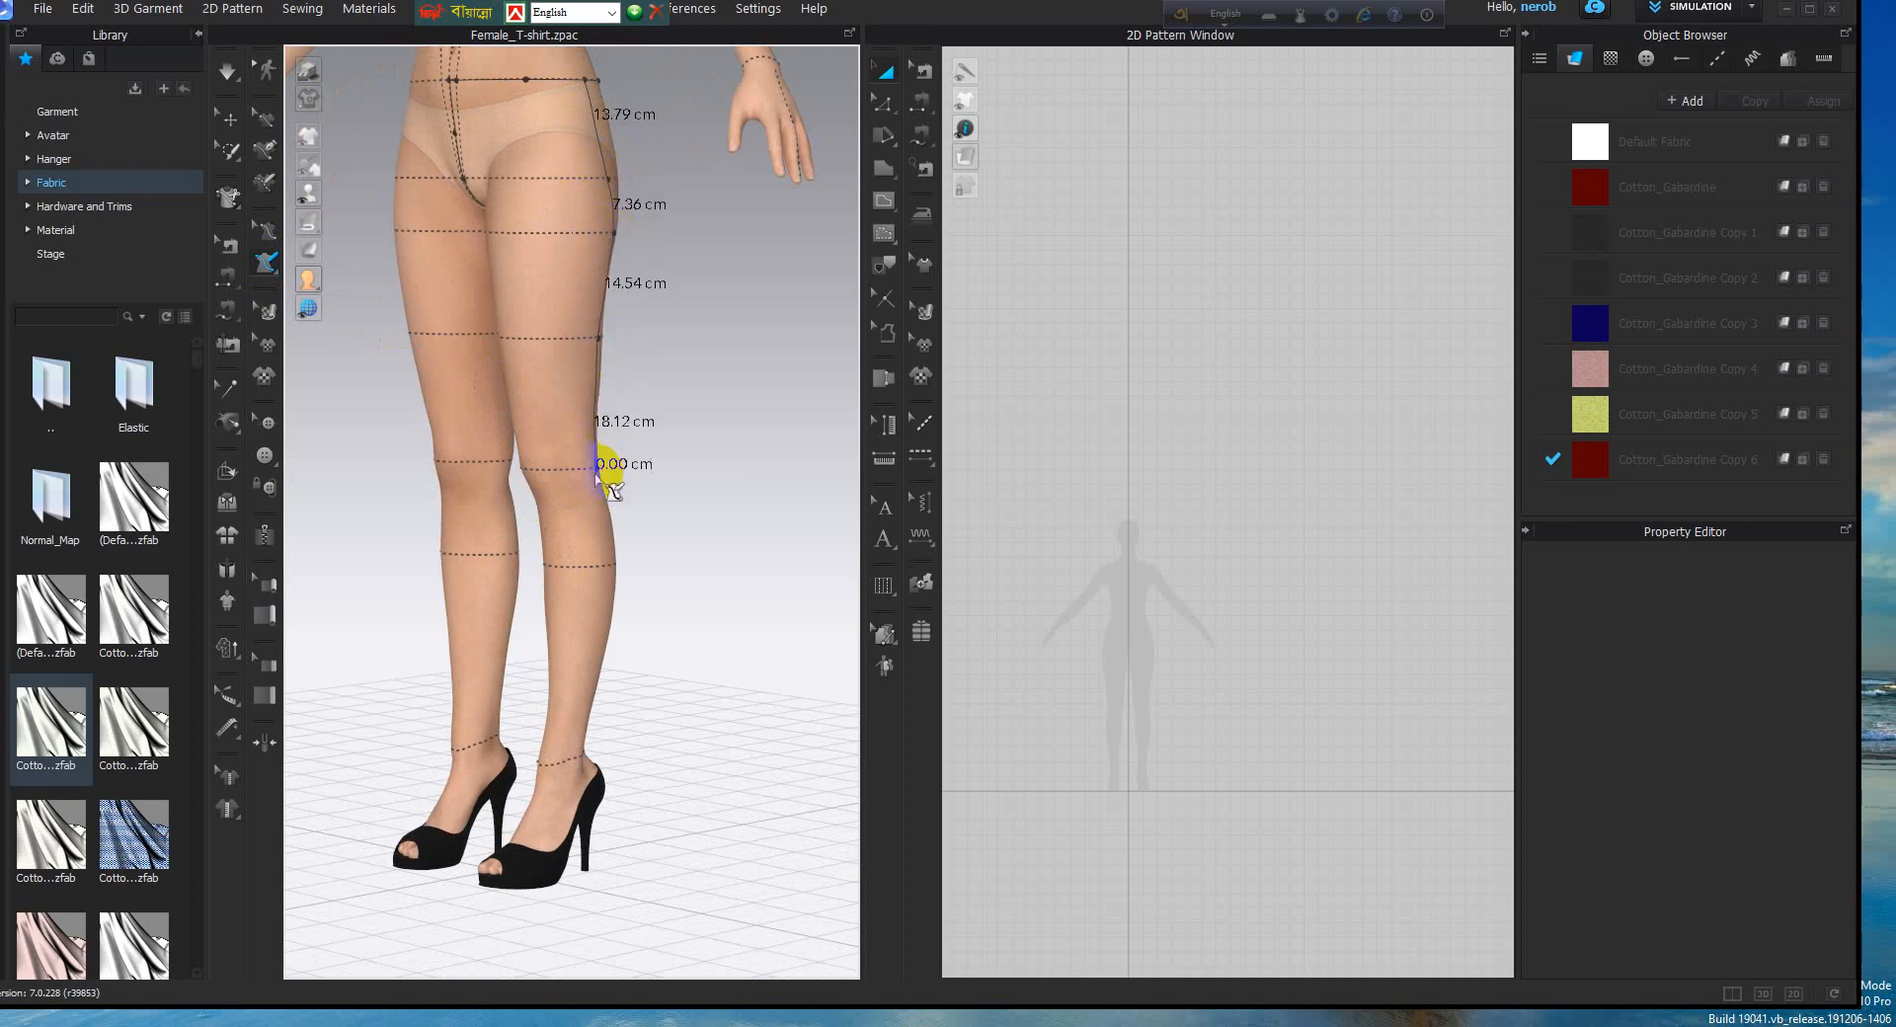
click(612, 566)
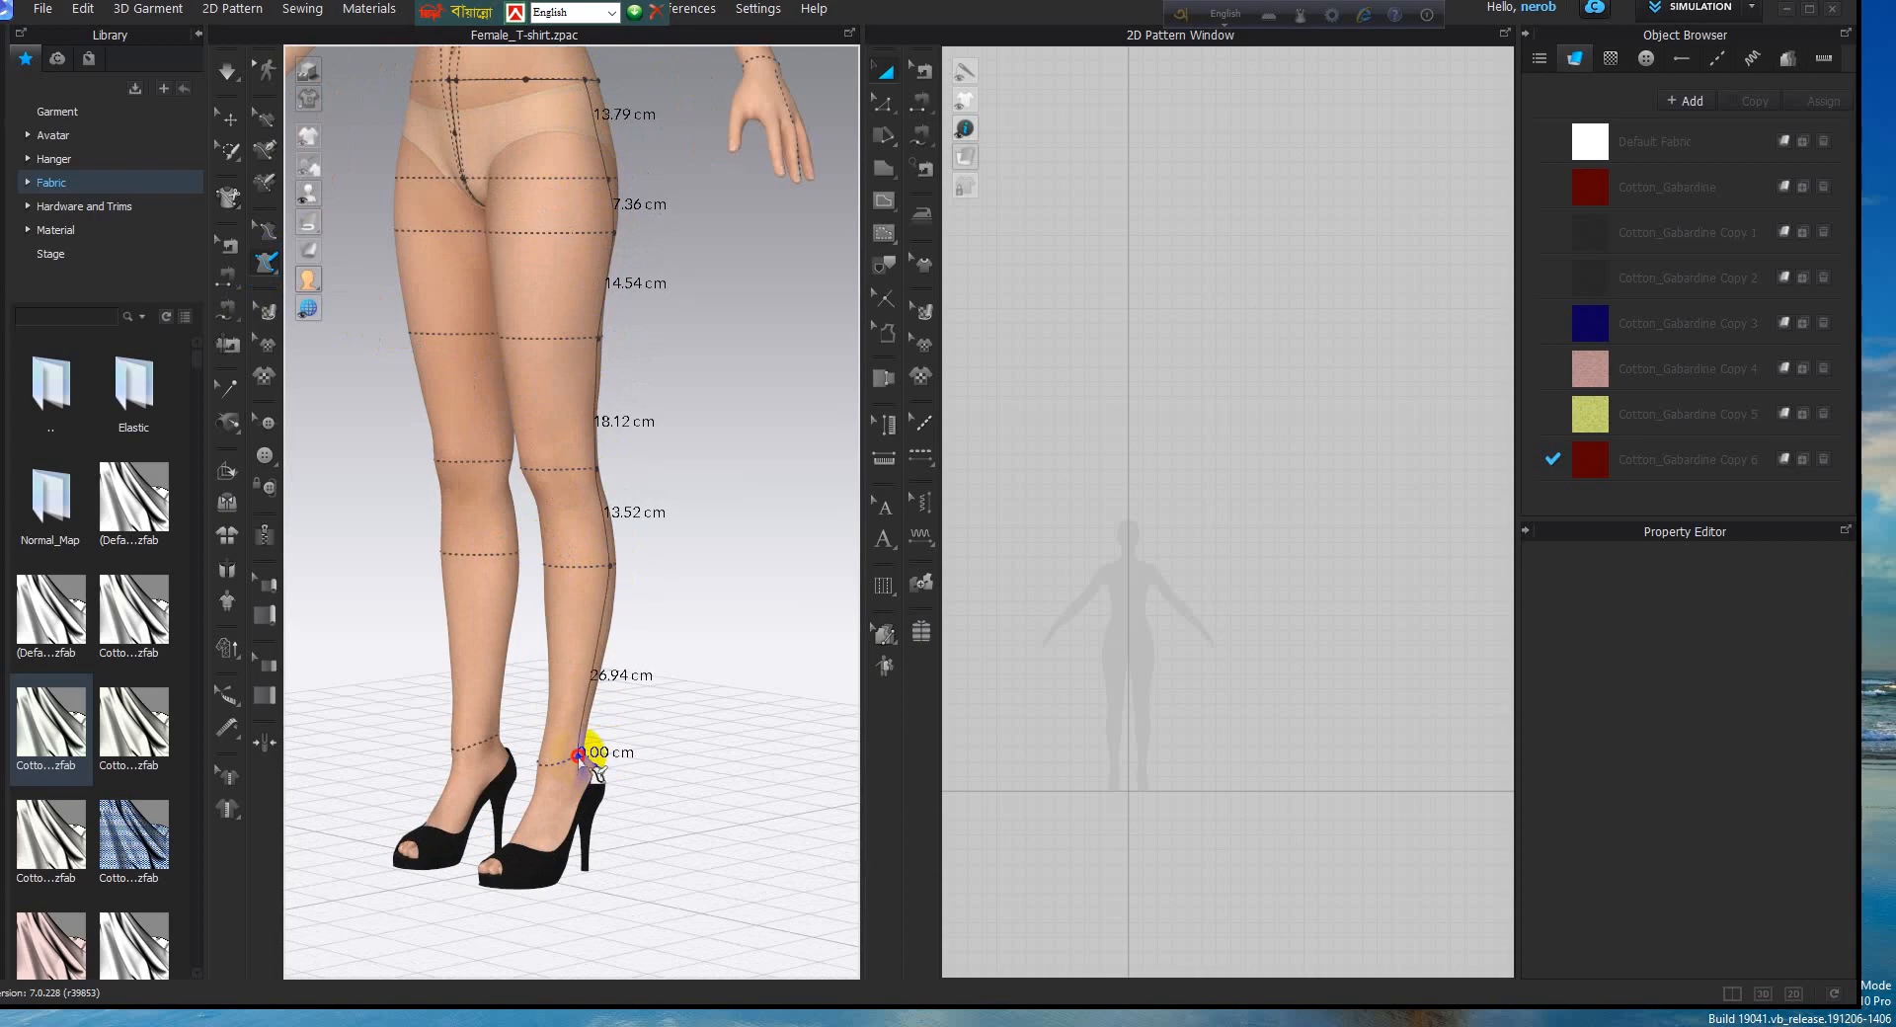
double_click(579, 758)
Draw the hem line across the front of the left ankle, from the side line to the inner-leg line, with a last segment about 4.40 cm long
scroll(530, 793, down, 3)
right_drag(543, 797, 610, 787)
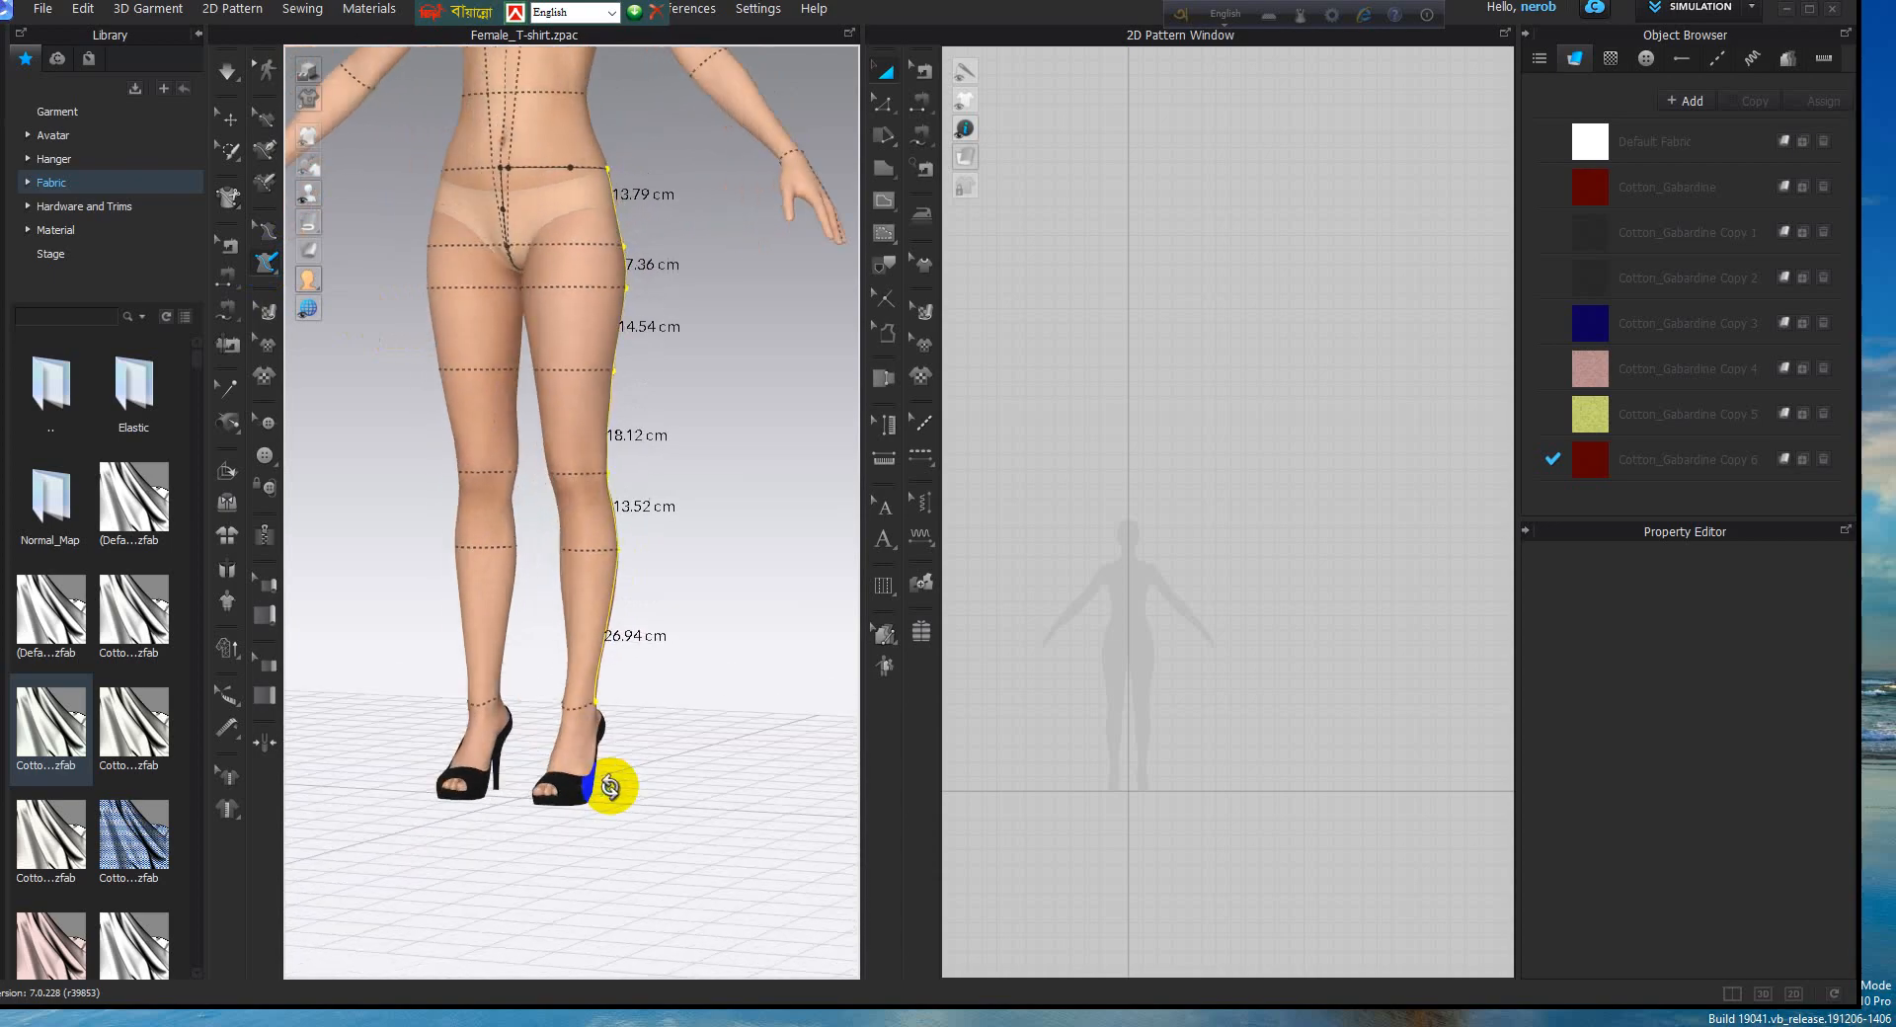
scroll(580, 720, up, 2)
scroll(565, 869, up, 2)
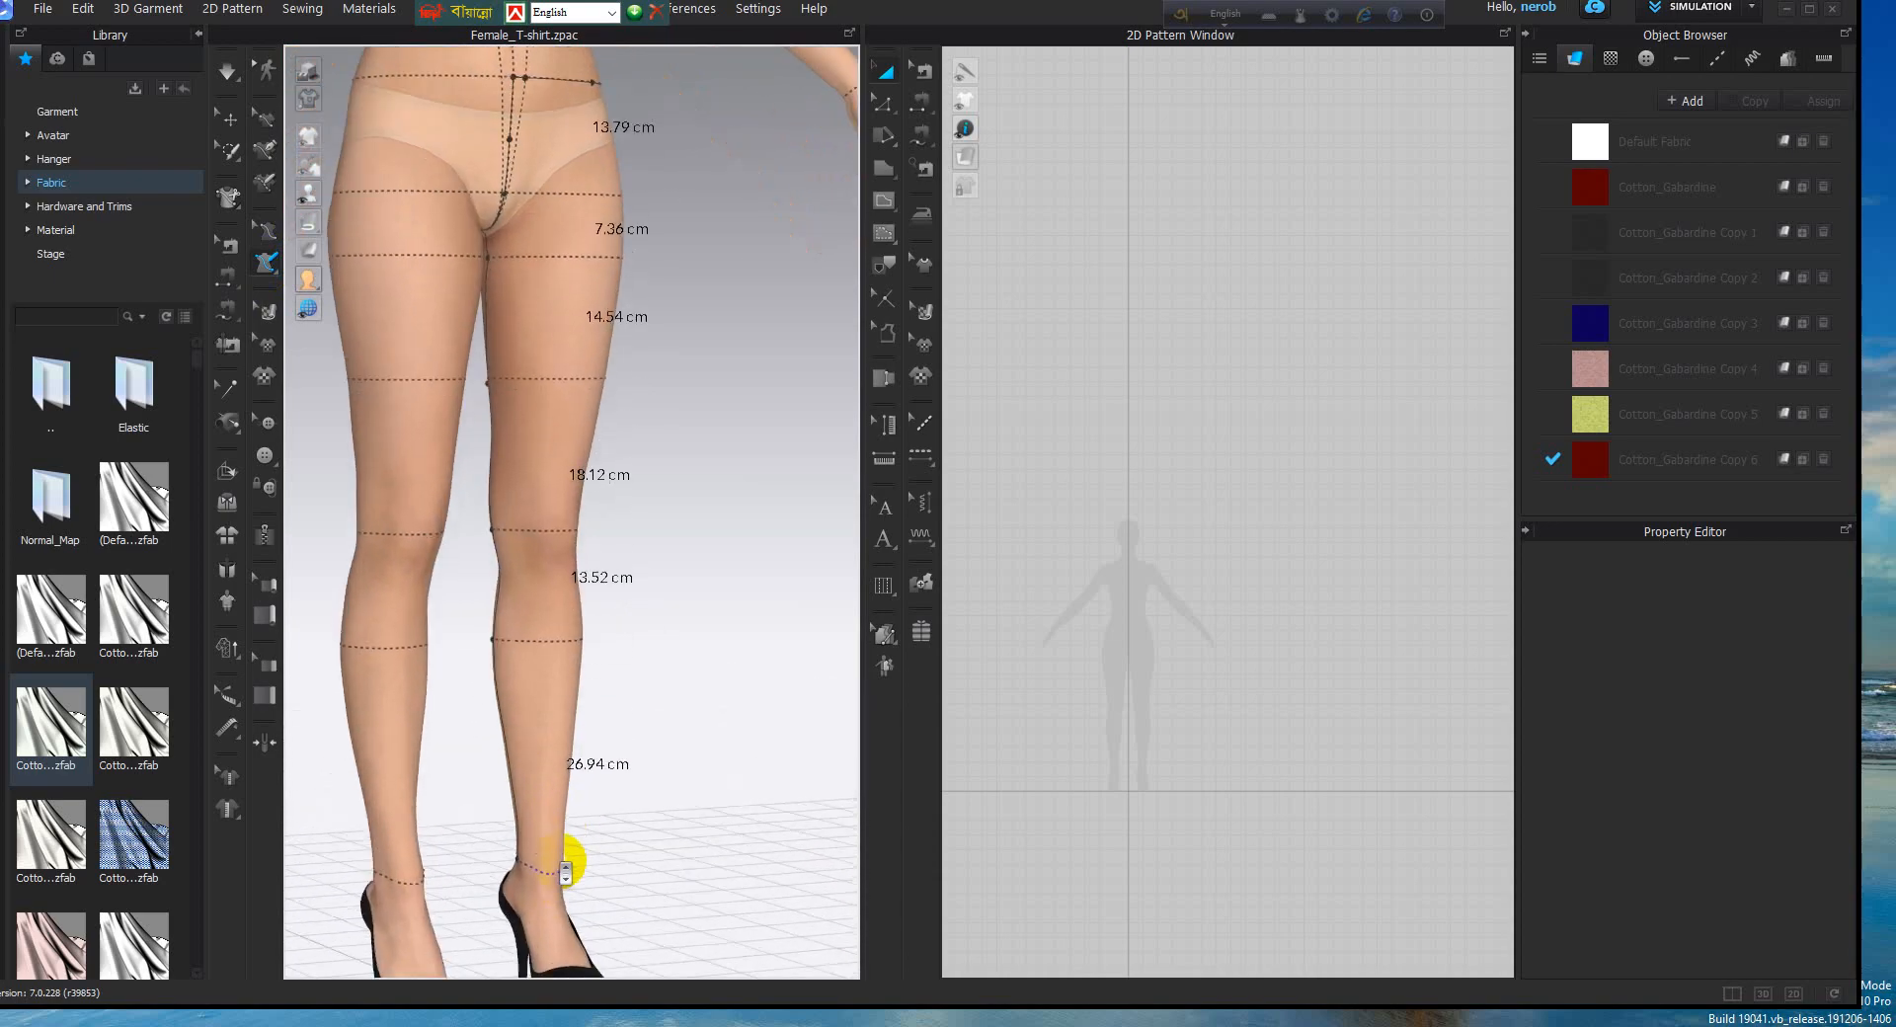
scroll(565, 869, up, 4)
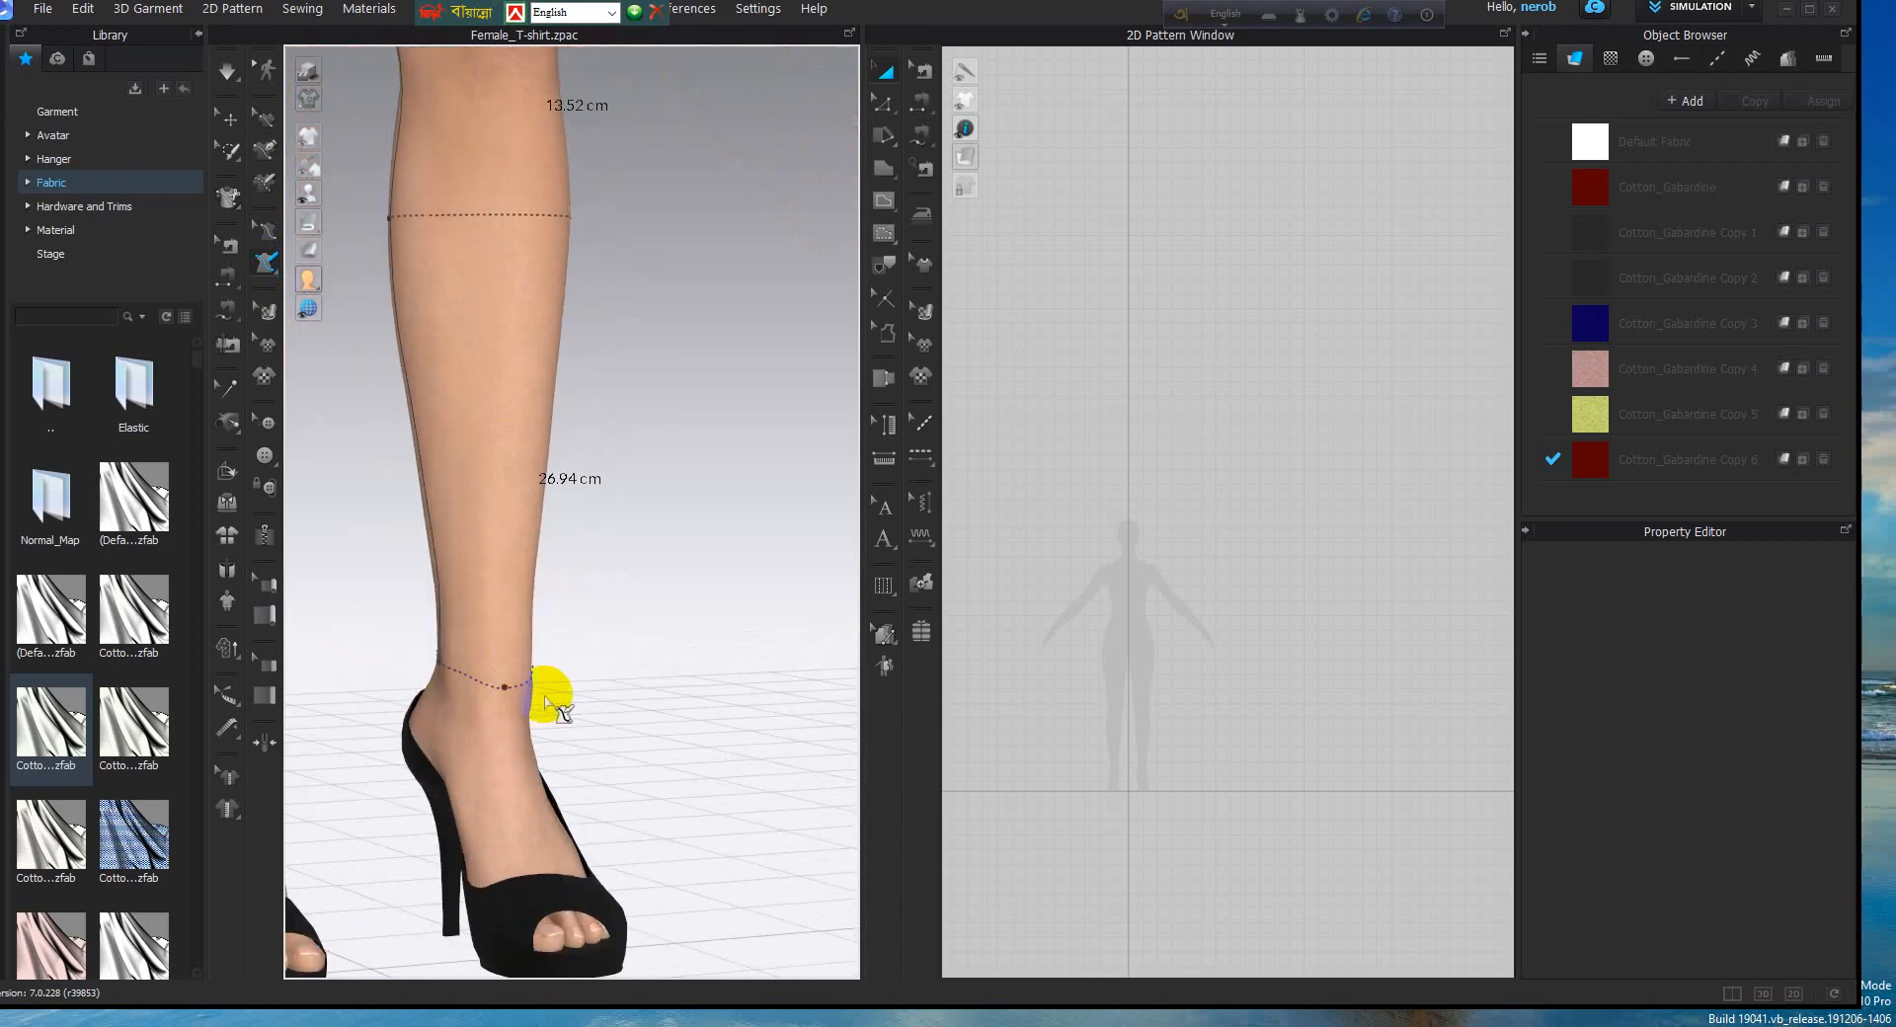
right_drag(553, 703, 657, 729)
click(632, 697)
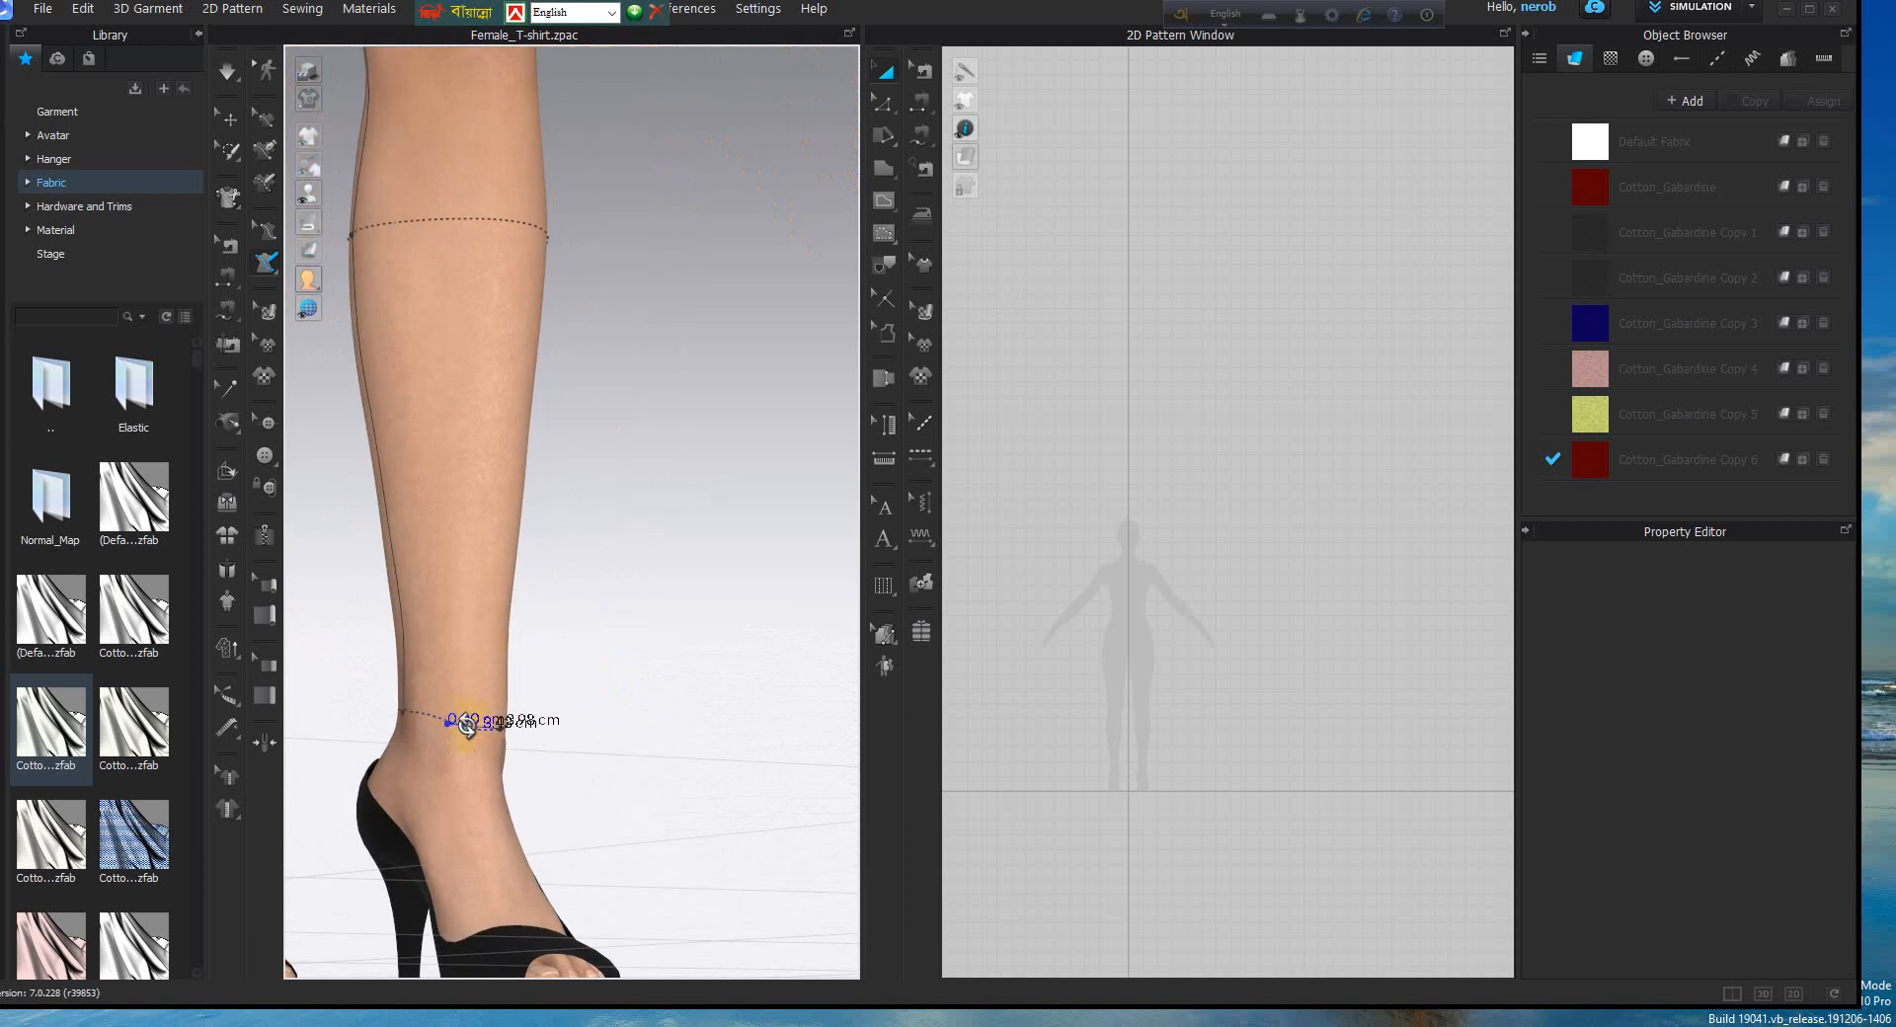
right_drag(466, 726, 406, 732)
middle_drag(420, 729, 688, 608)
scroll(686, 611, up, 2)
click(646, 608)
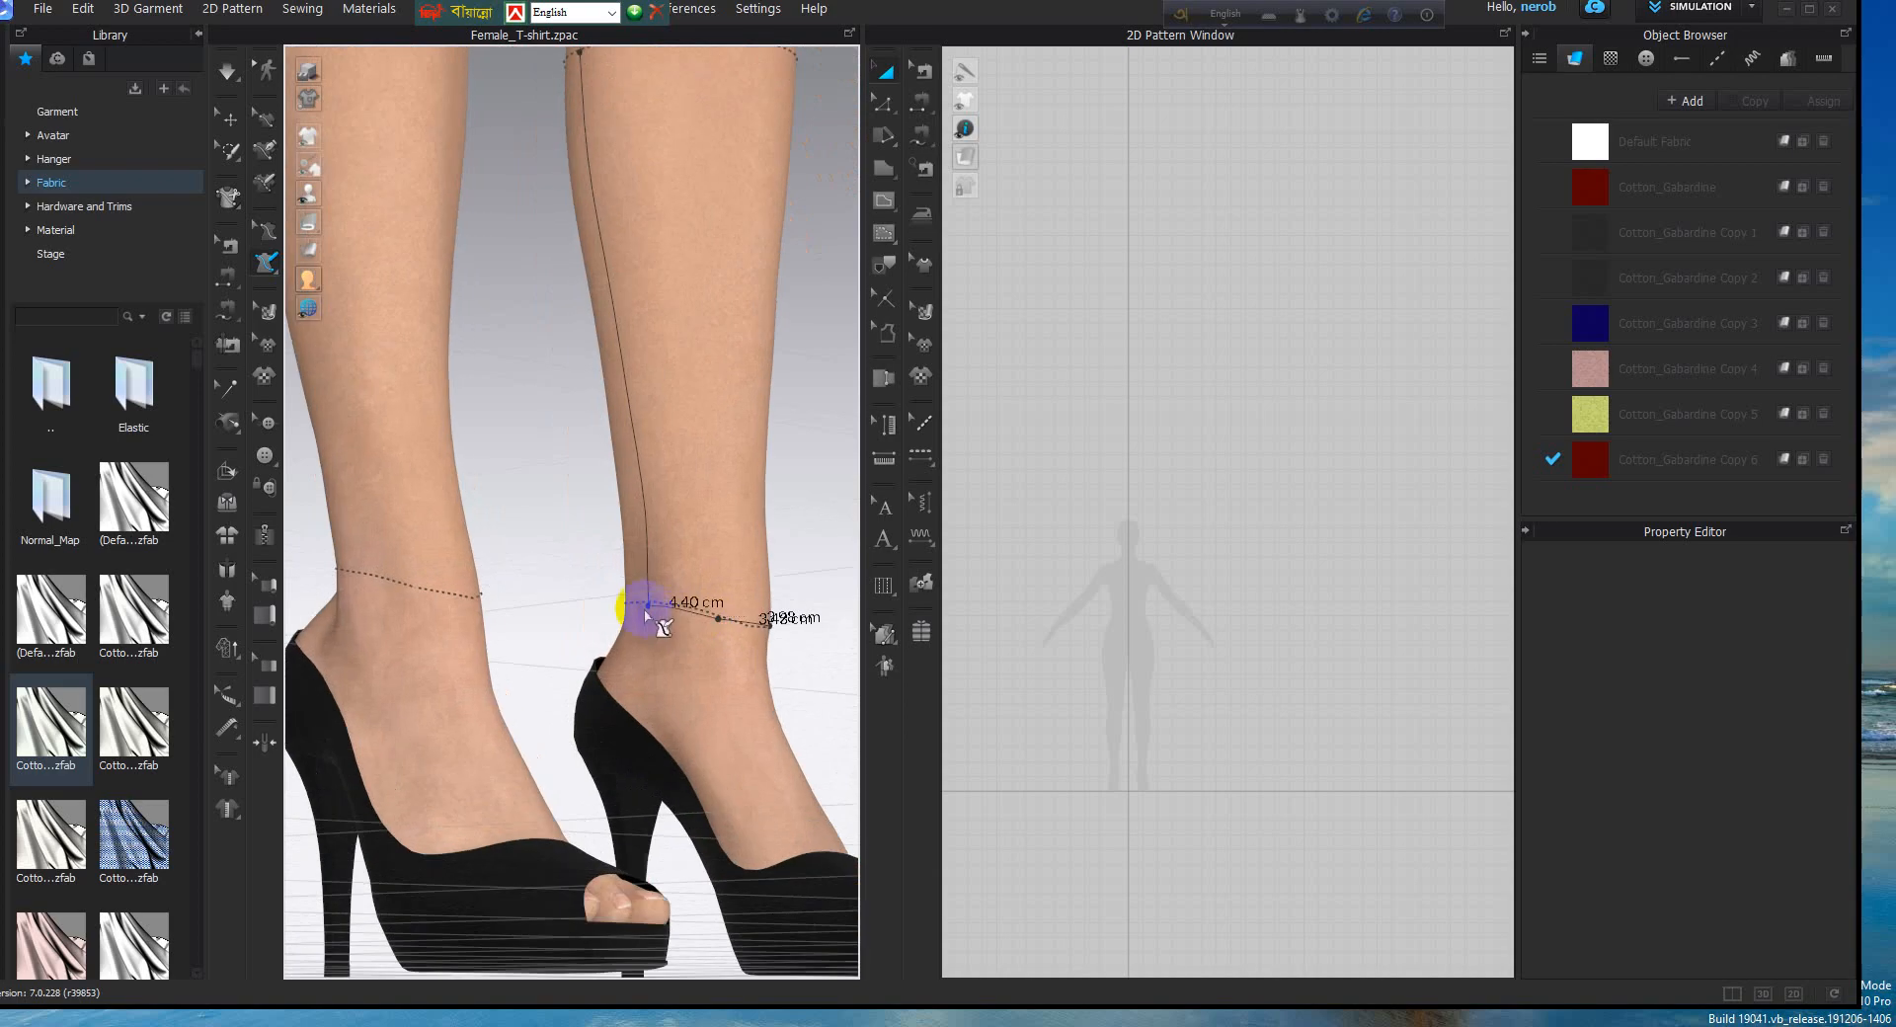
Draw the hem line around the back of the left ankle and close it on the side line at the outer ankle
right_drag(646, 633, 753, 633)
scroll(580, 699, down, 1)
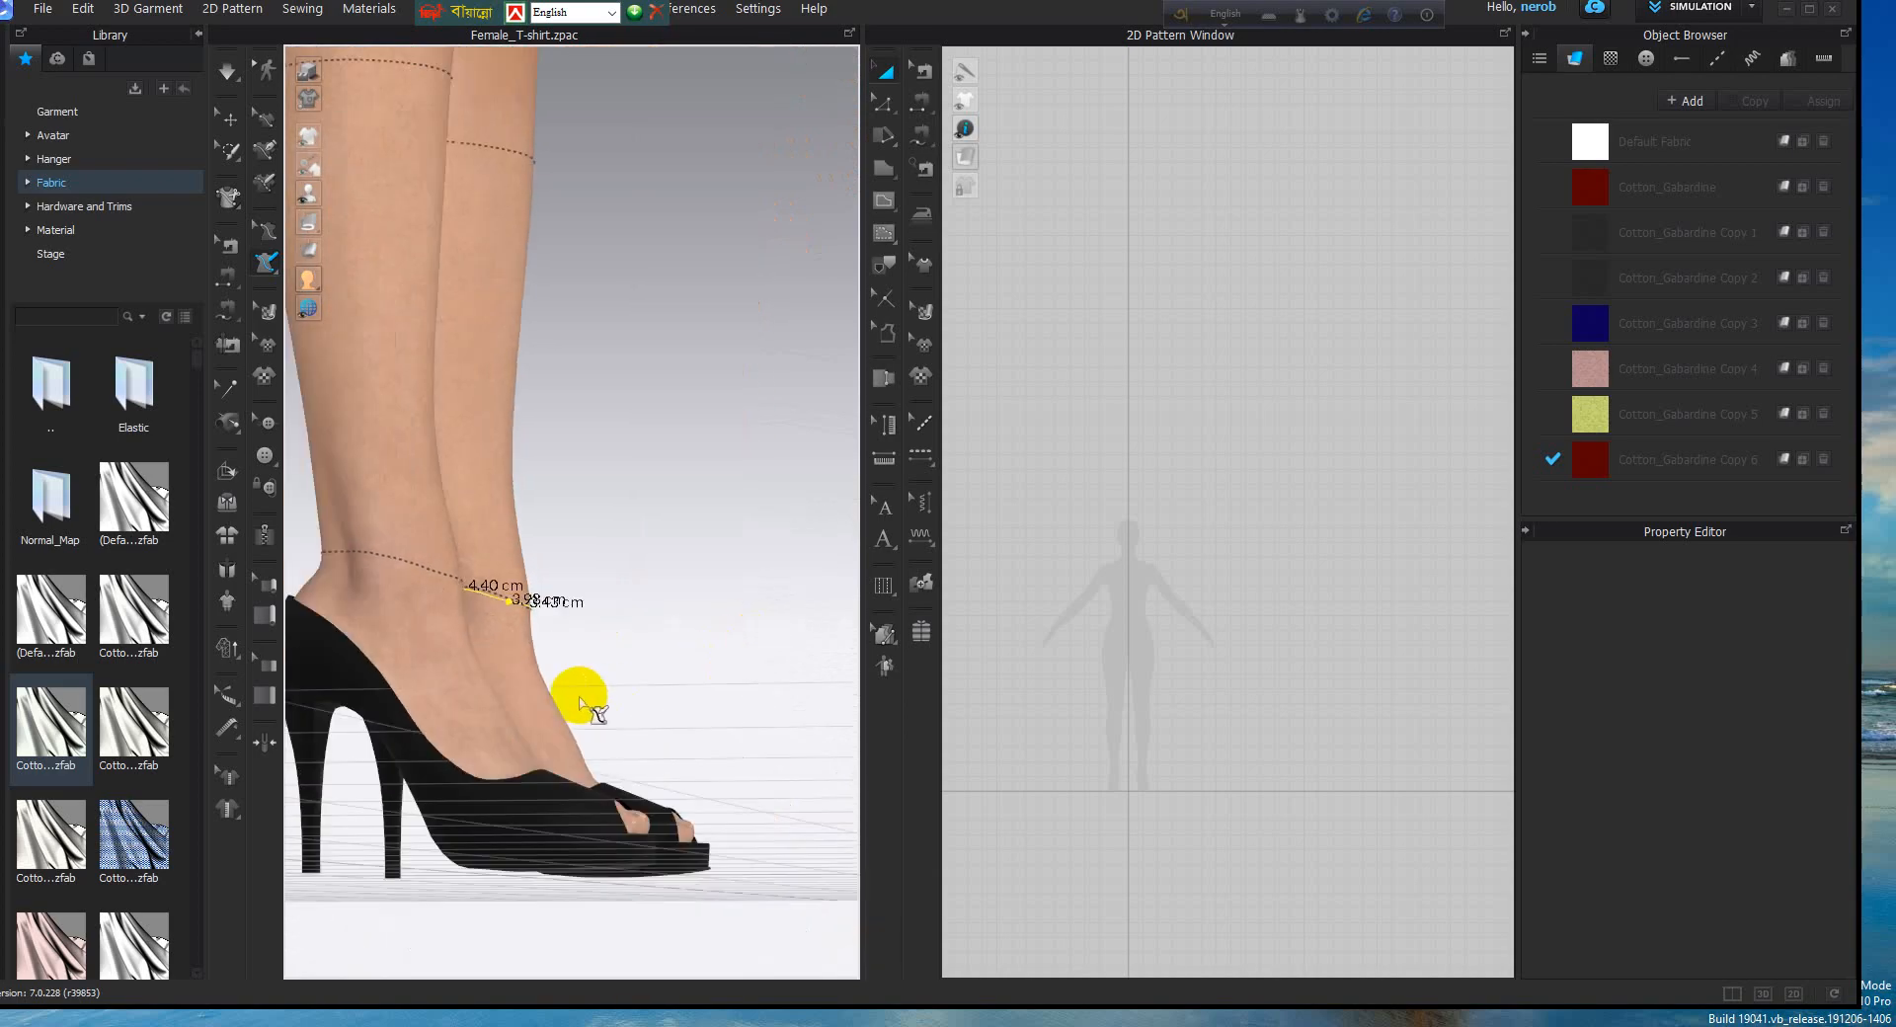
scroll(652, 628, down, 1)
scroll(662, 620, down, 2)
right_drag(710, 558, 474, 564)
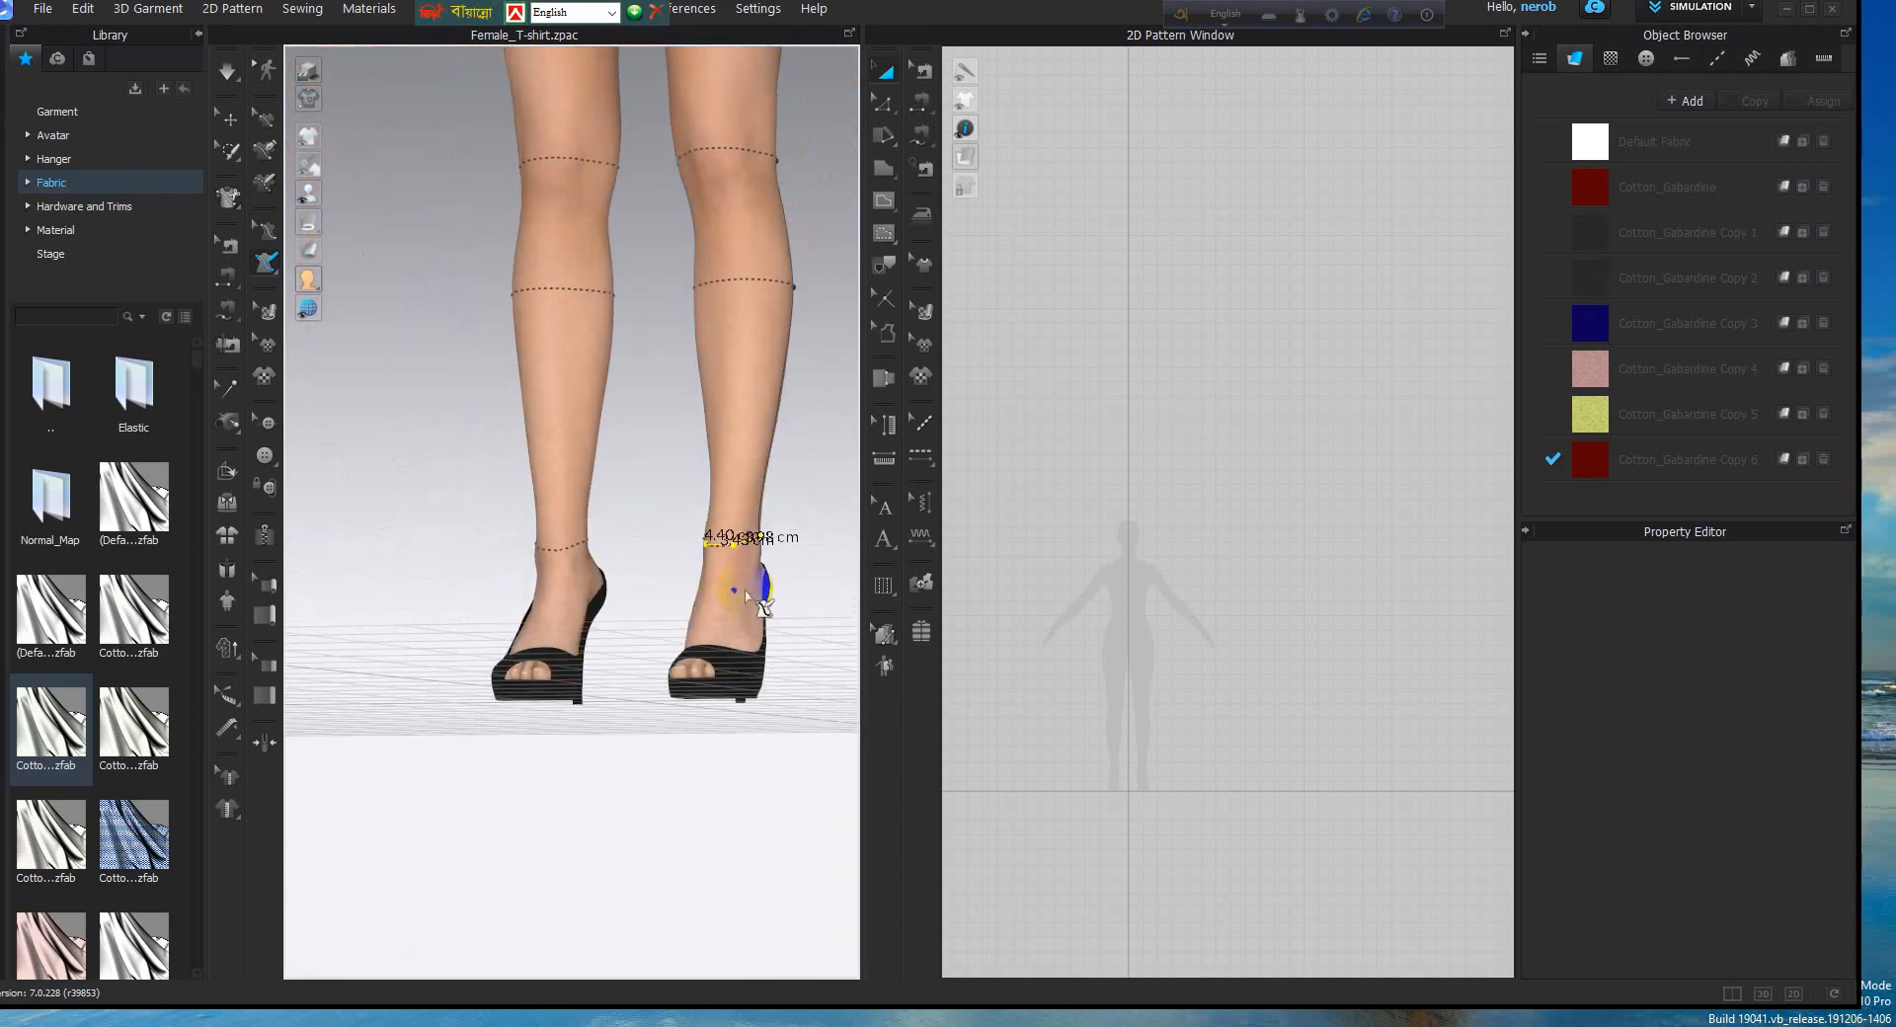
right_drag(762, 593, 265, 550)
scroll(373, 549, up, 3)
middle_drag(417, 552, 755, 529)
scroll(644, 558, up, 2)
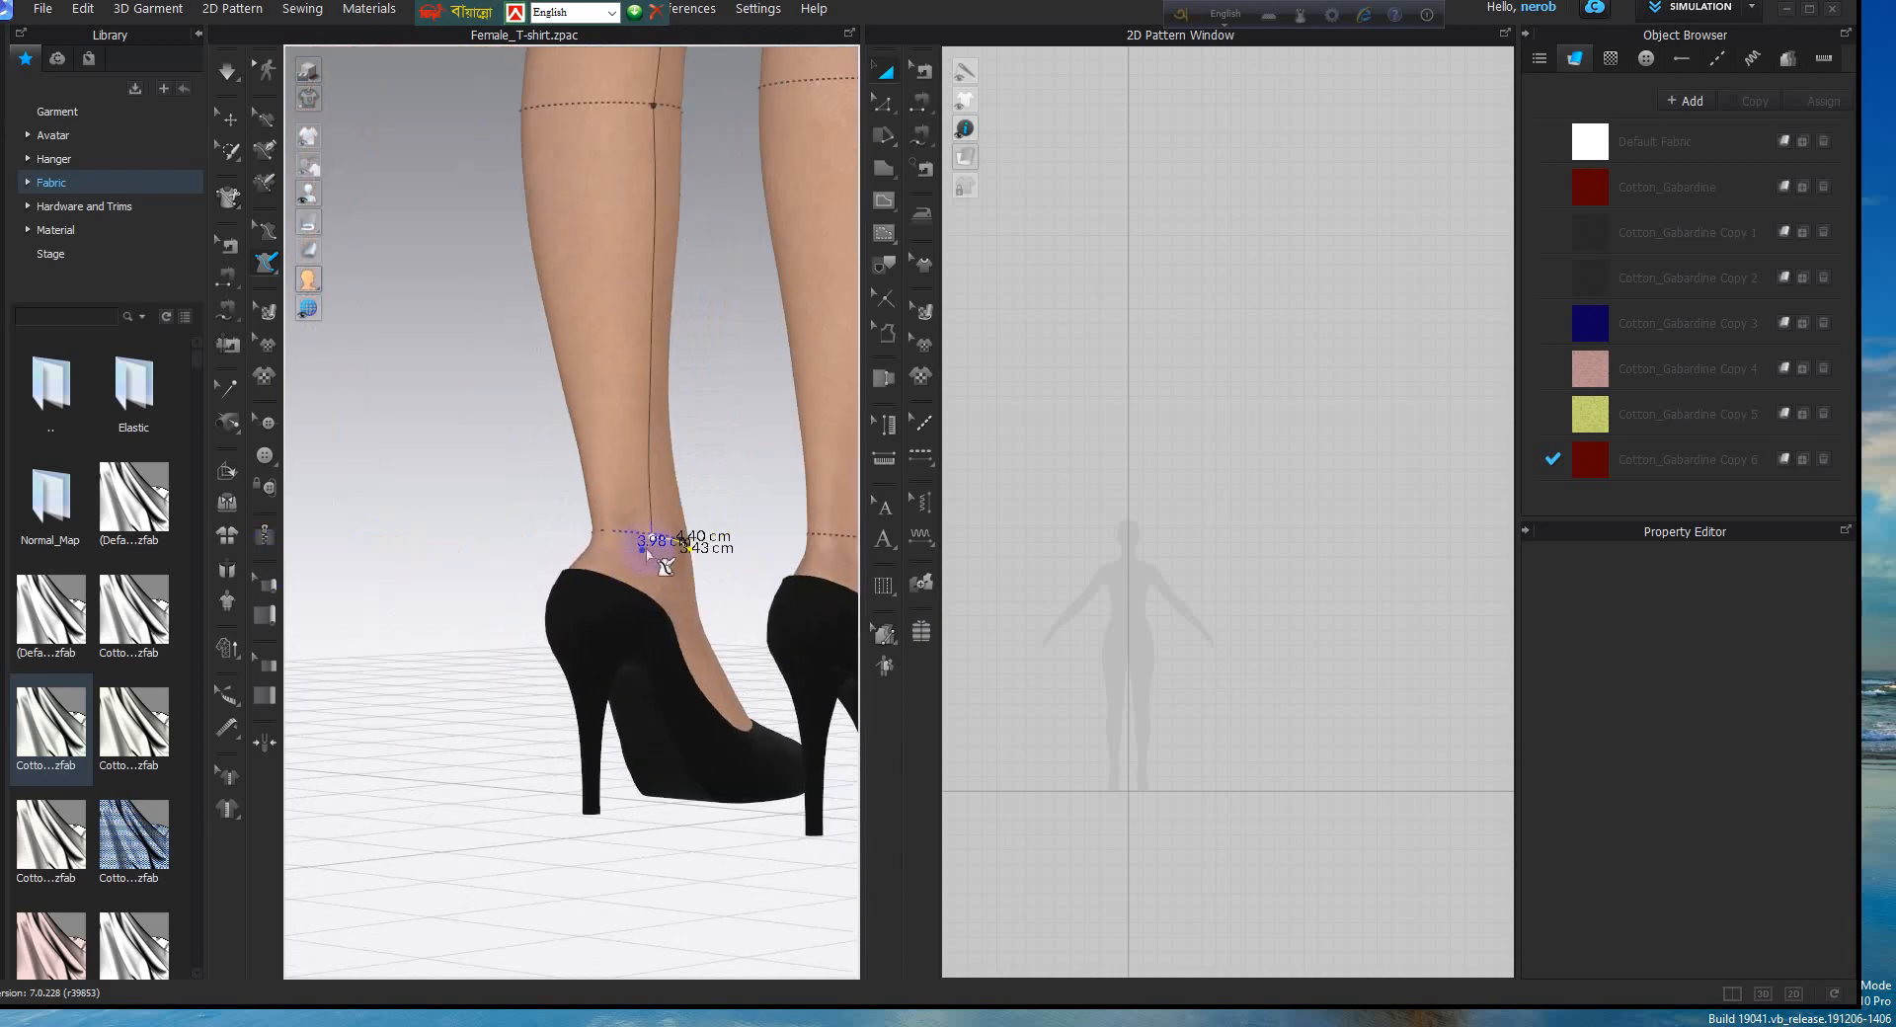
right_drag(626, 537, 721, 581)
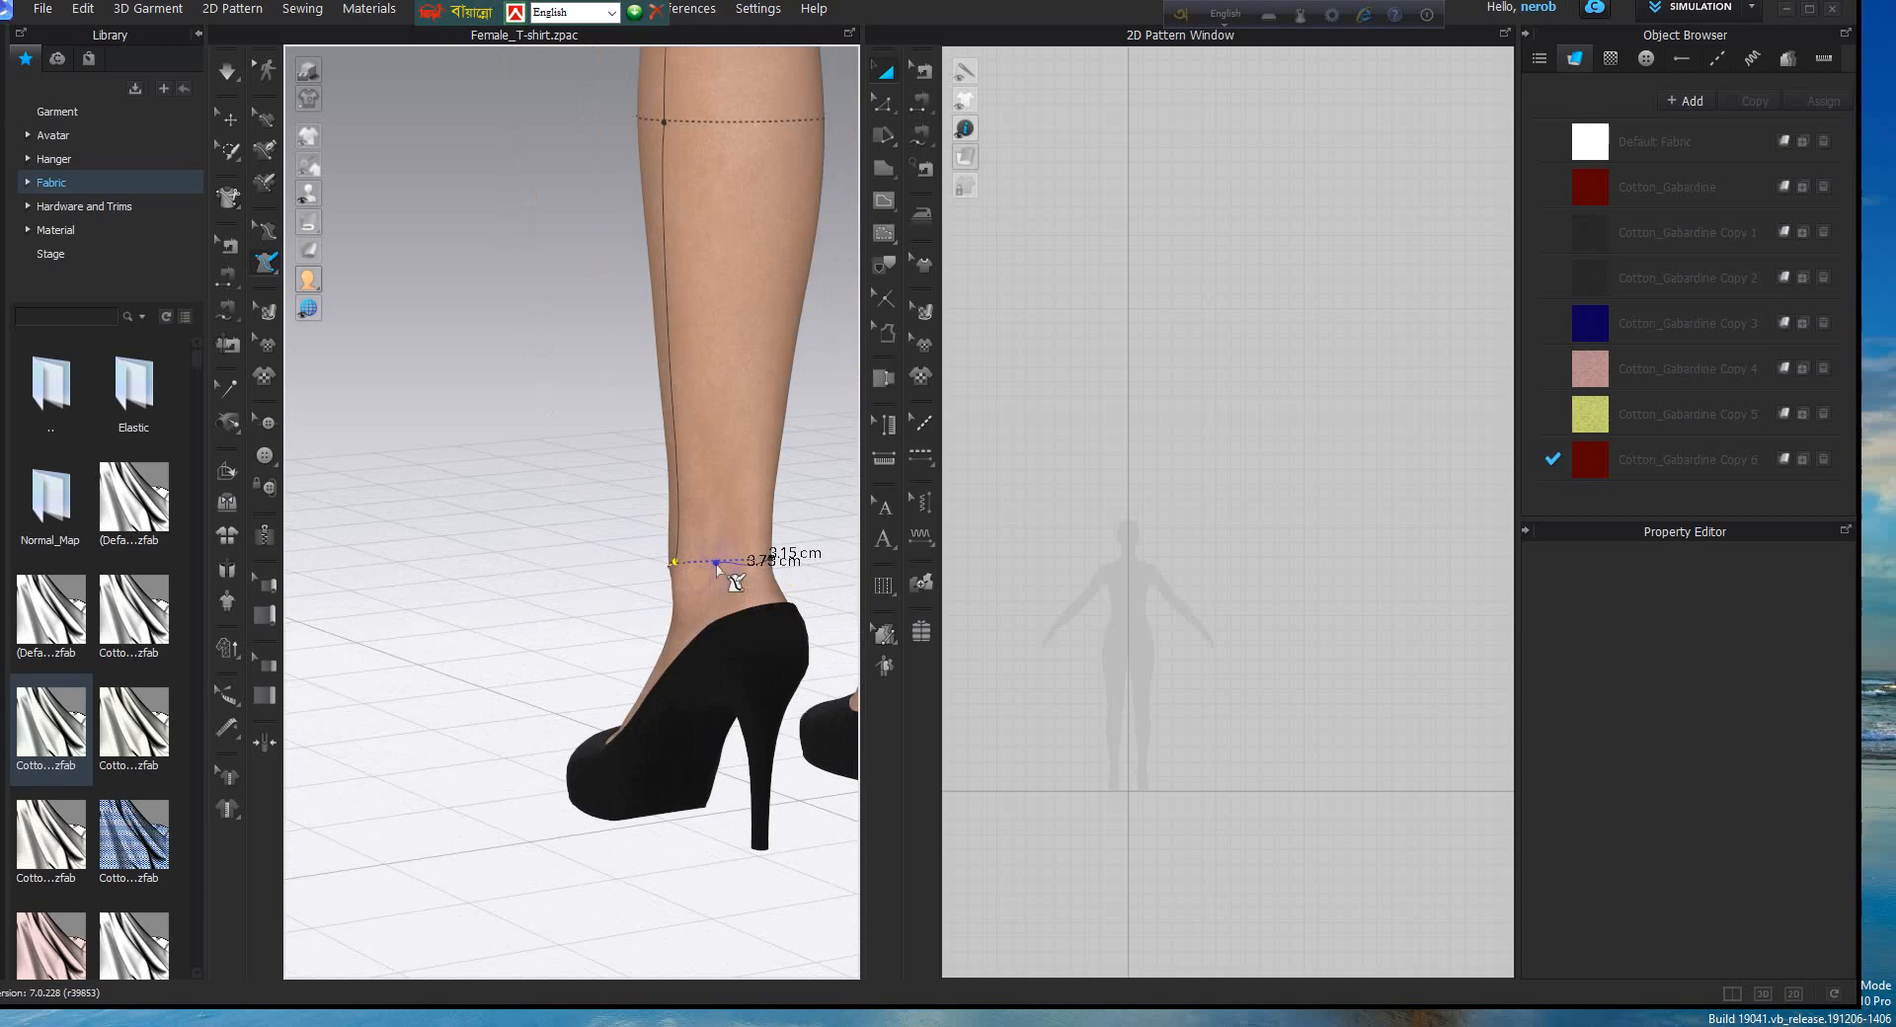
click(675, 563)
Examine the drawn left trouser outline from the ankle up to the waist, at the back and the front
scroll(681, 593, down, 5)
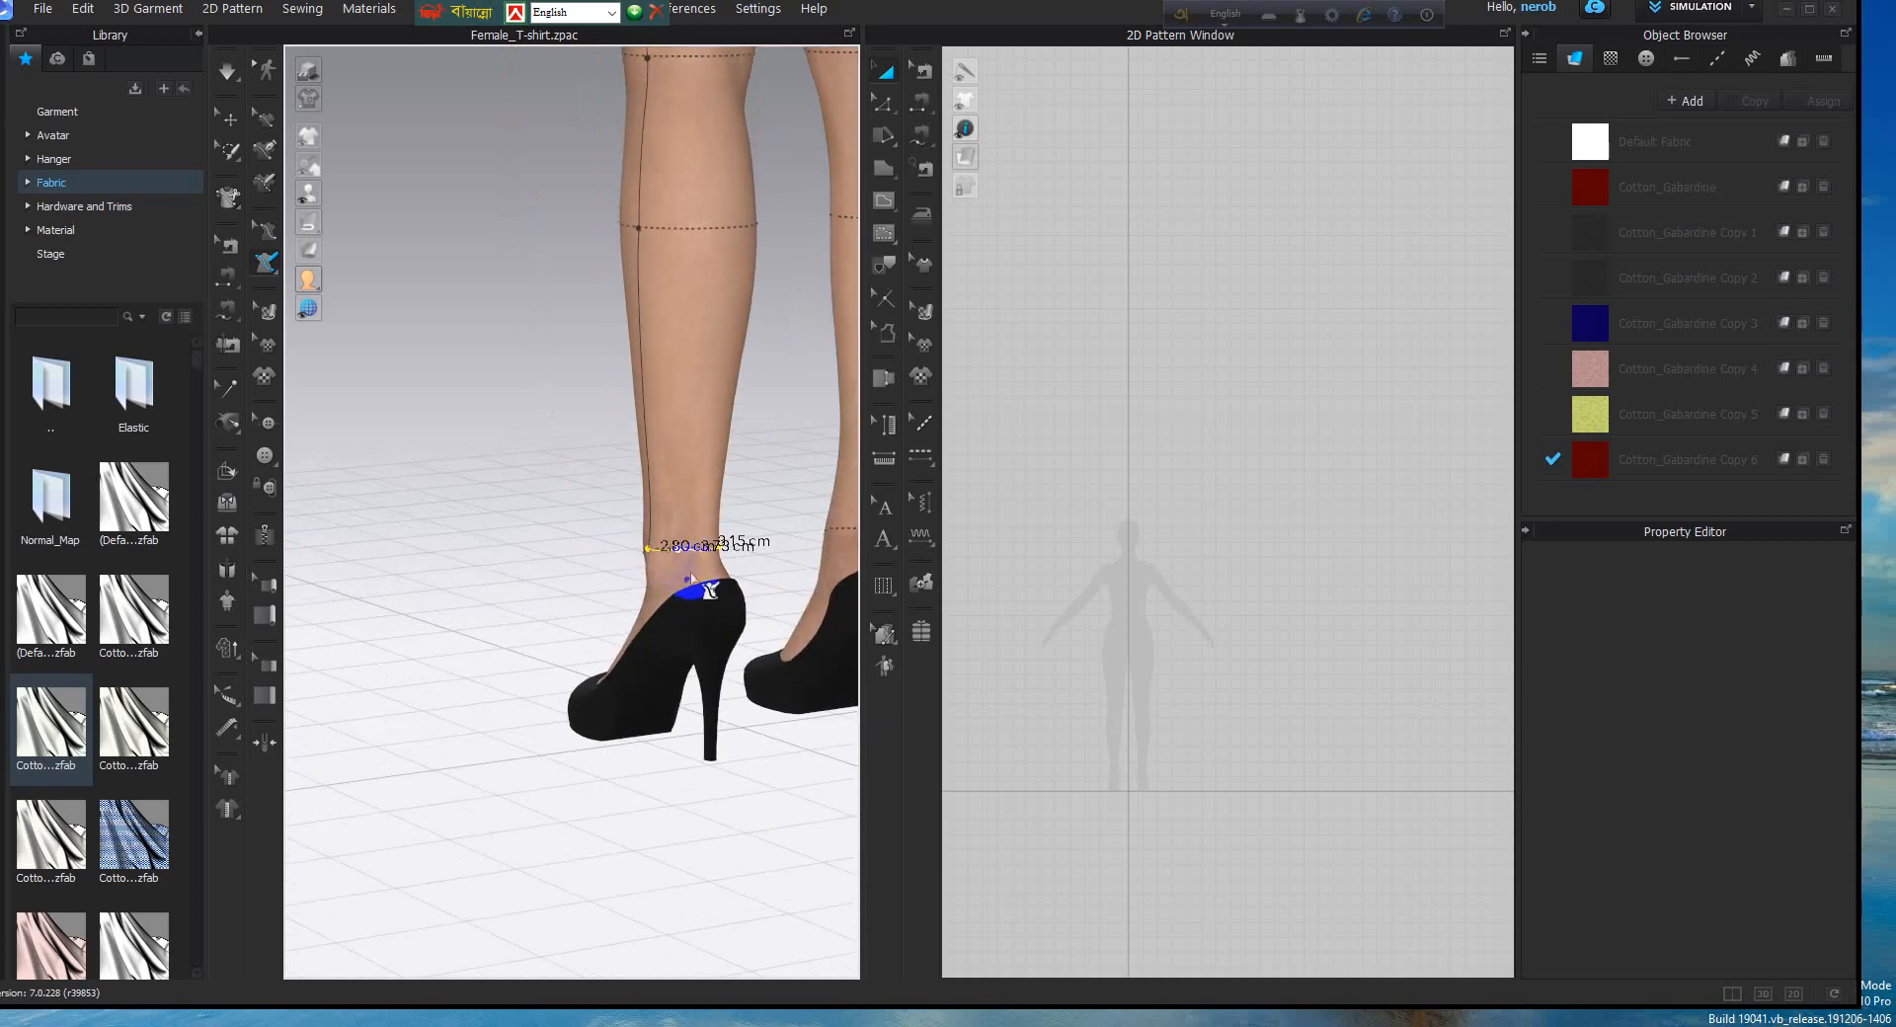
middle_drag(685, 282, 670, 484)
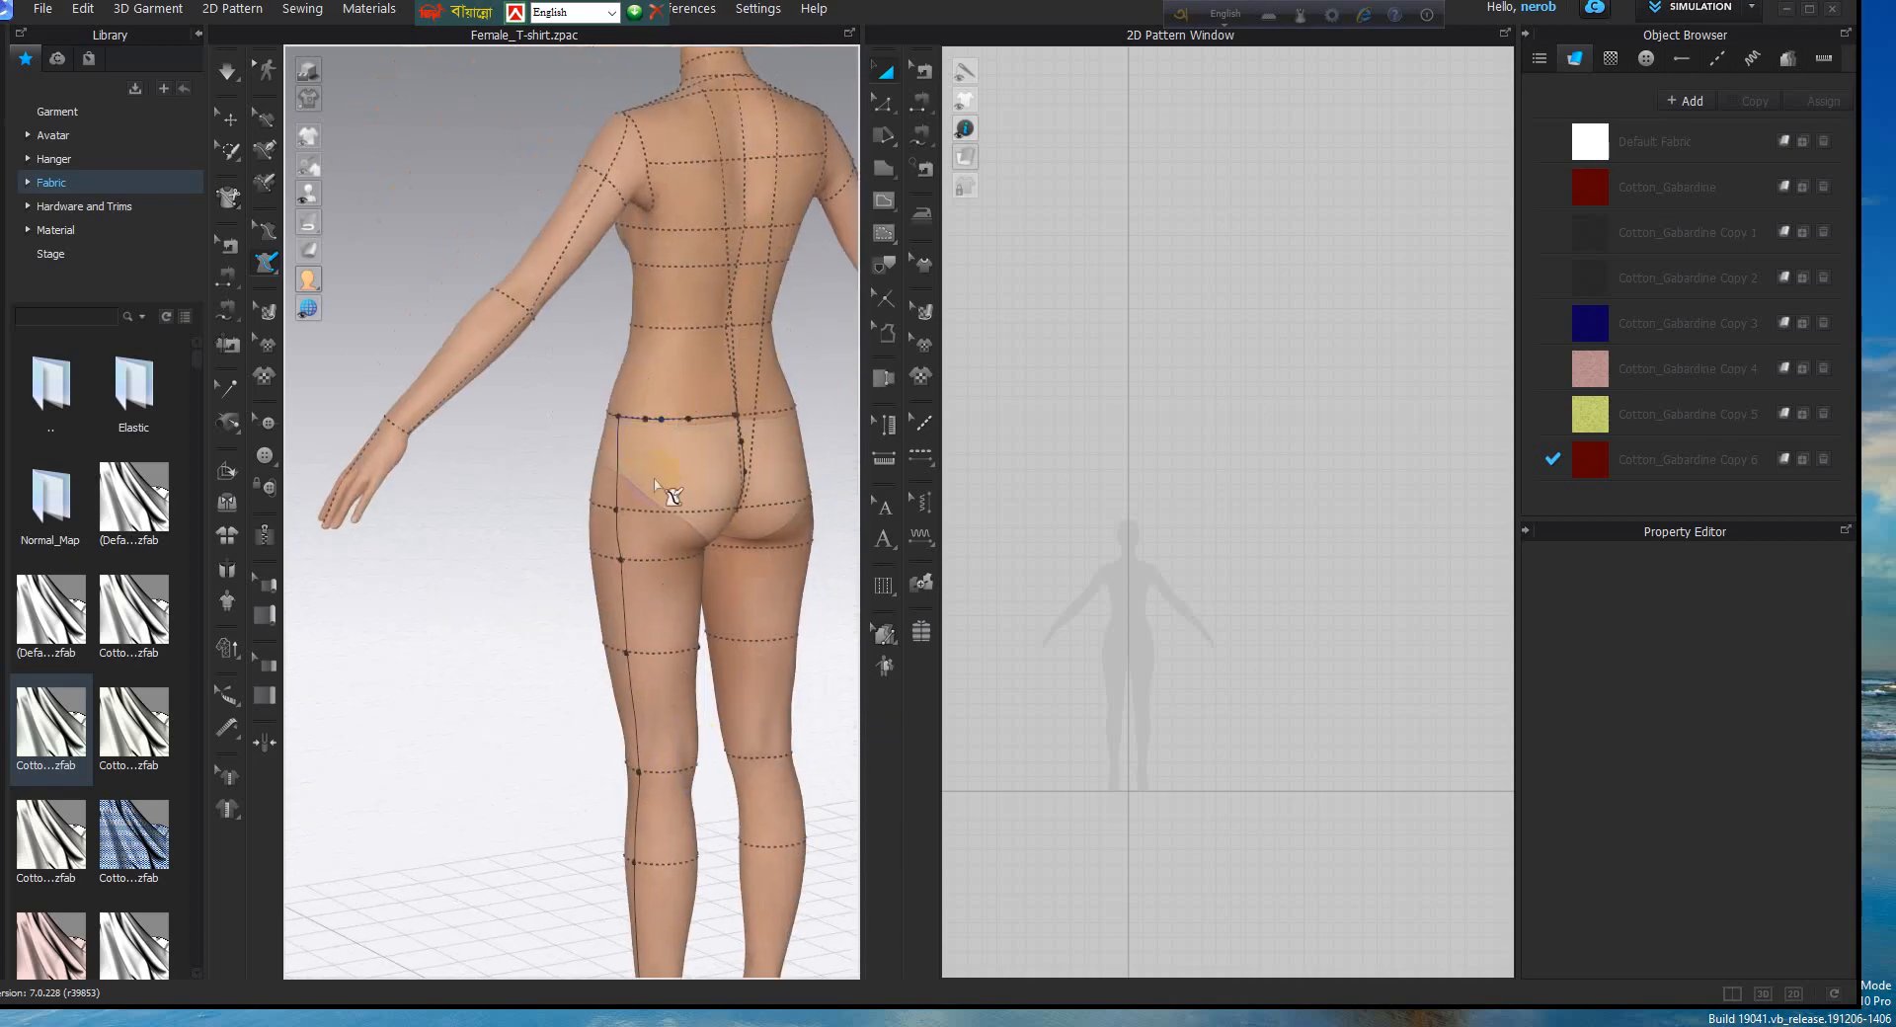
scroll(679, 503, up, 2)
click(739, 408)
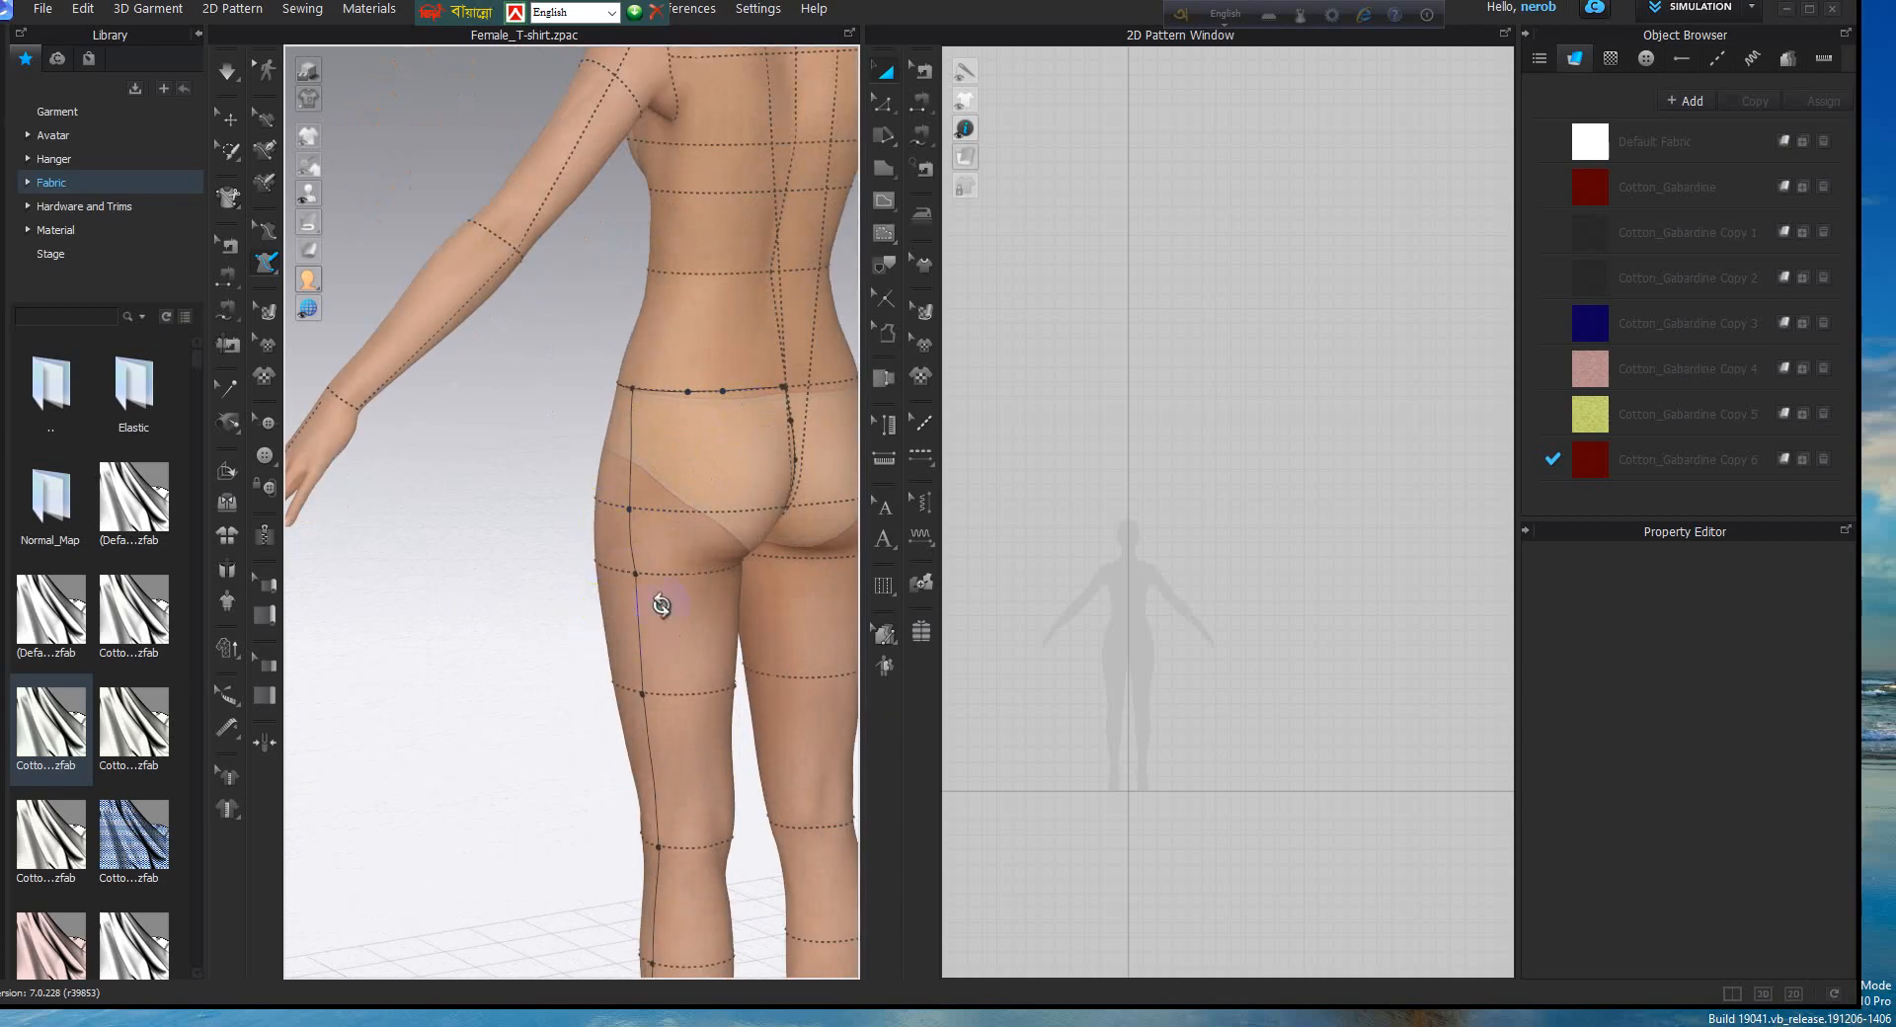
right_drag(662, 605, 987, 602)
middle_drag(440, 465, 138, 463)
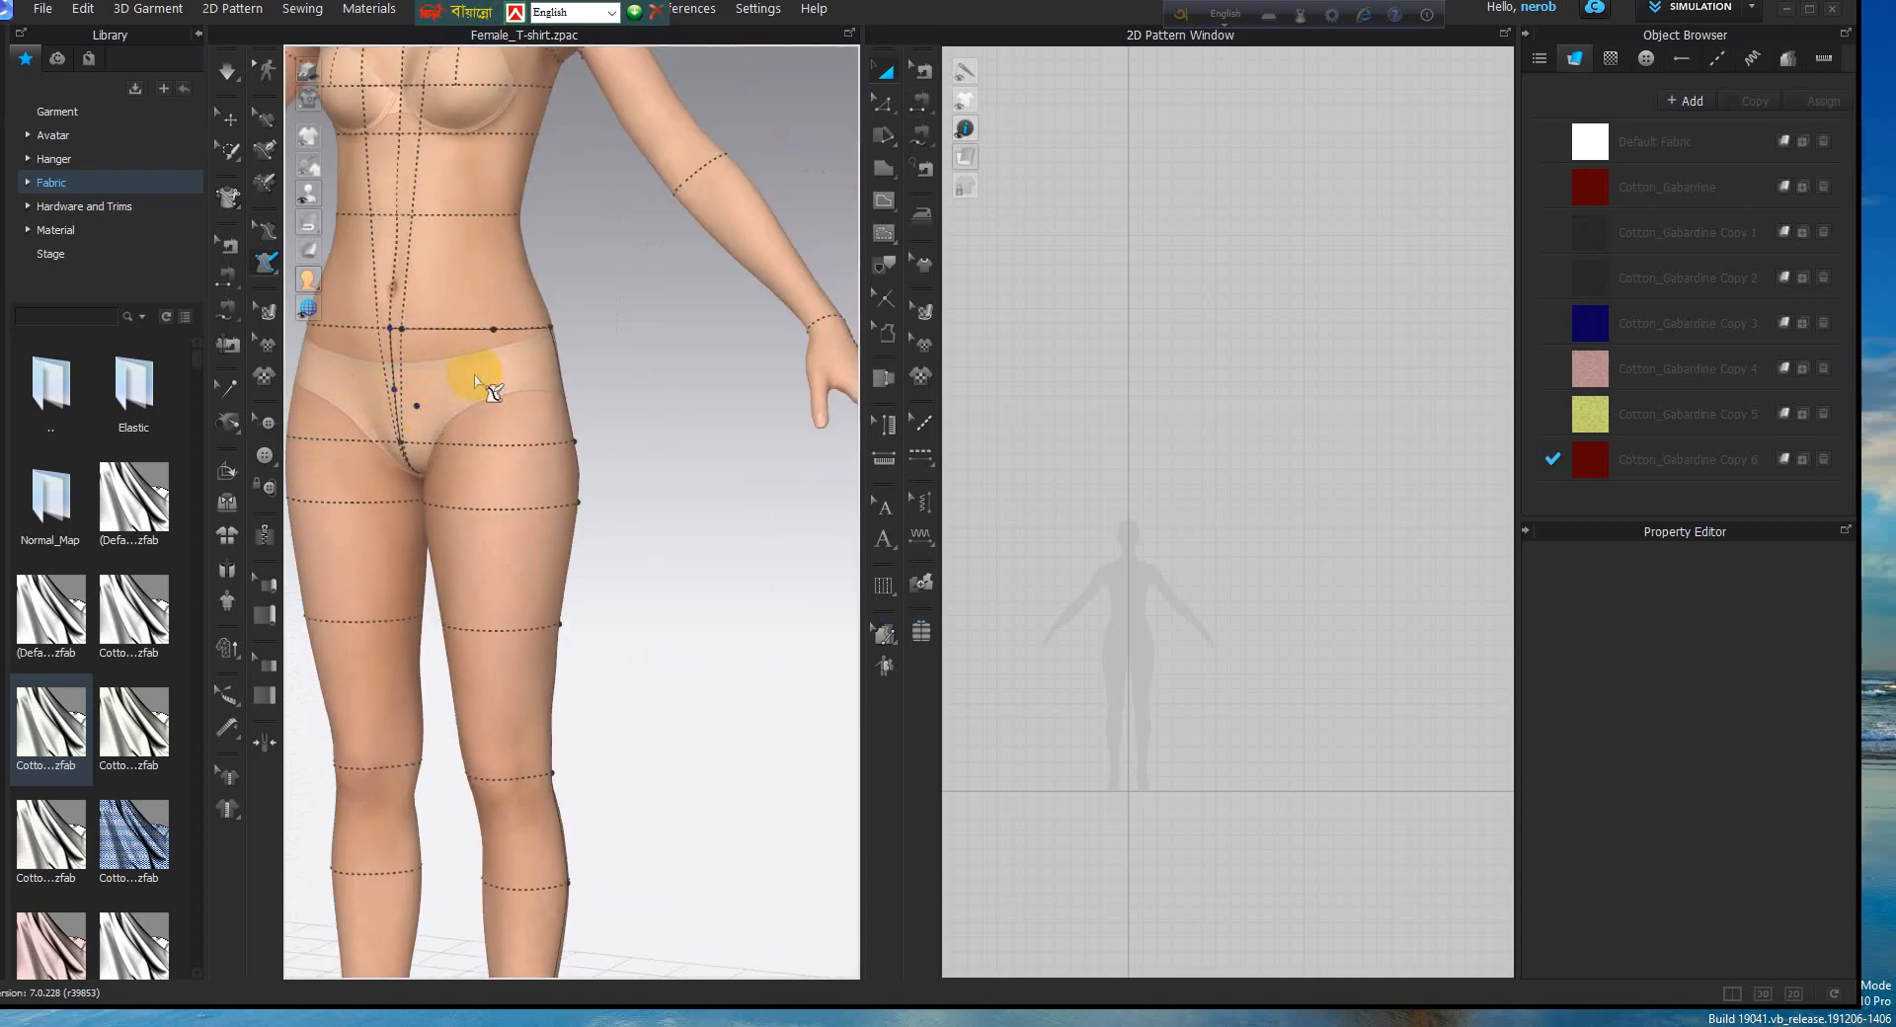
scroll(435, 420, up, 2)
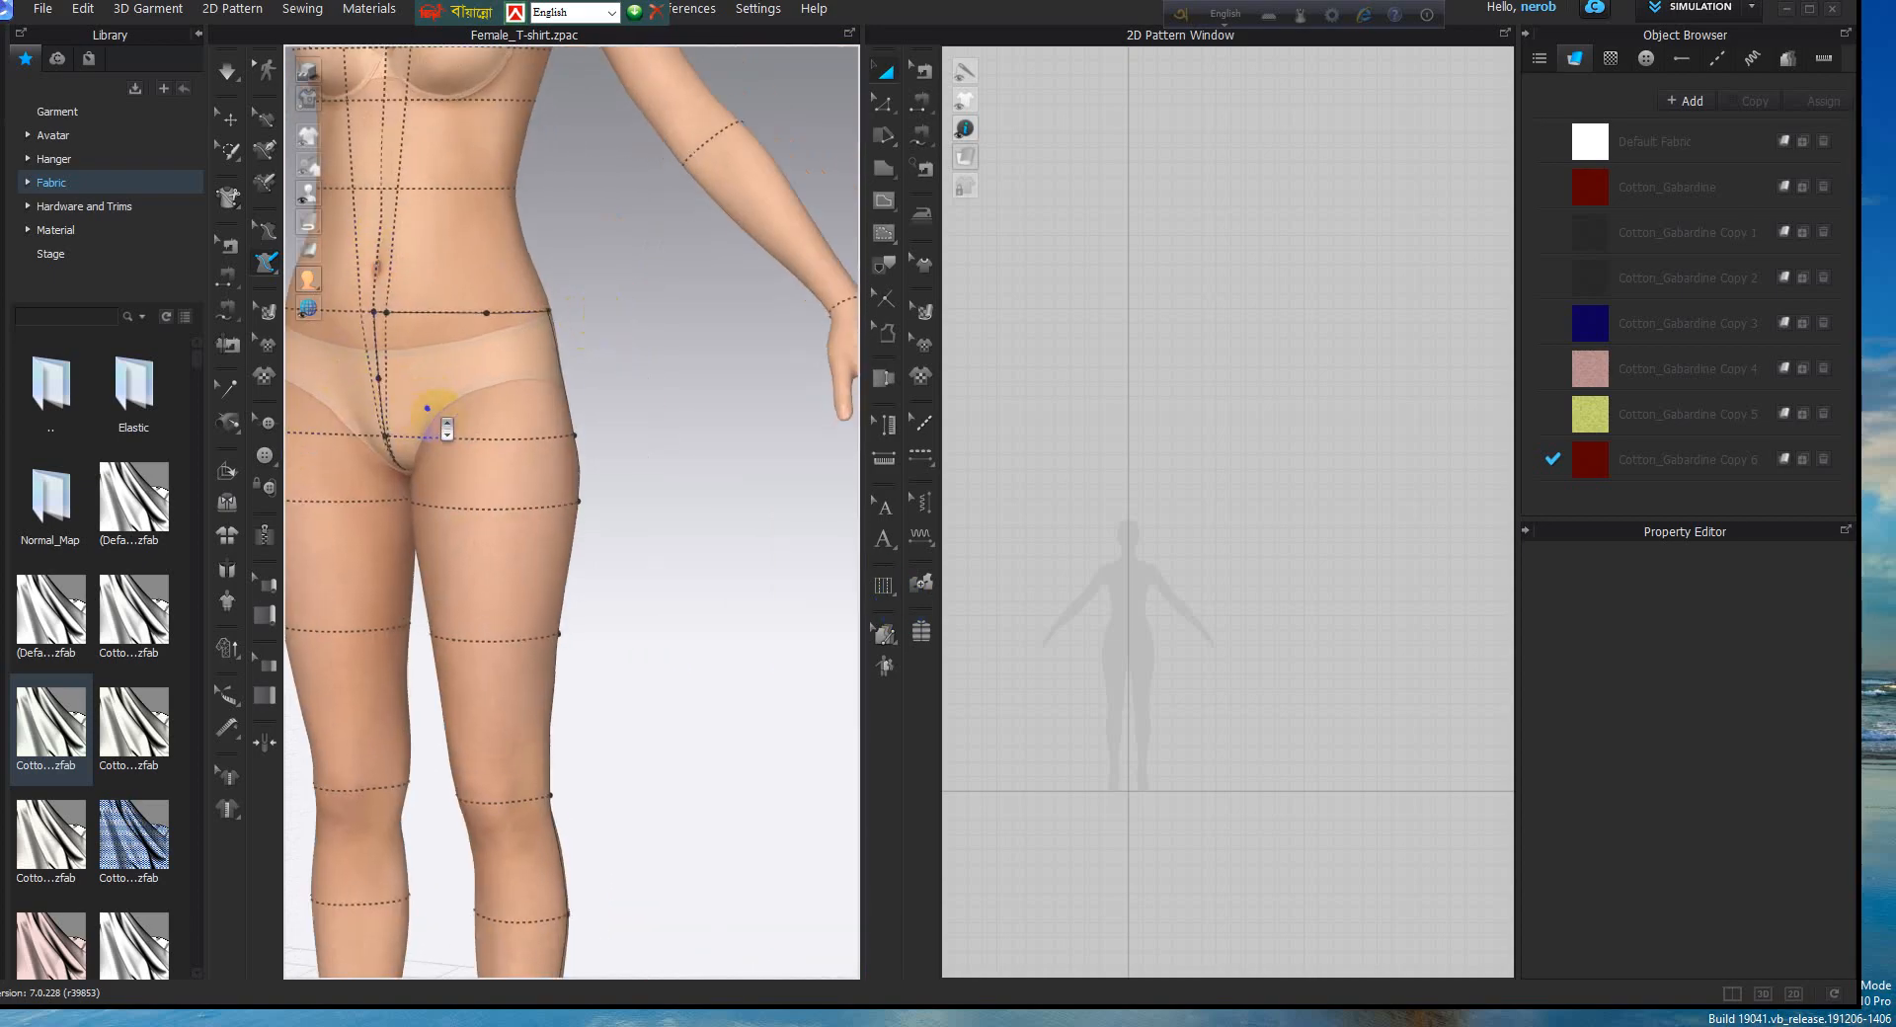
middle_drag(523, 346, 690, 329)
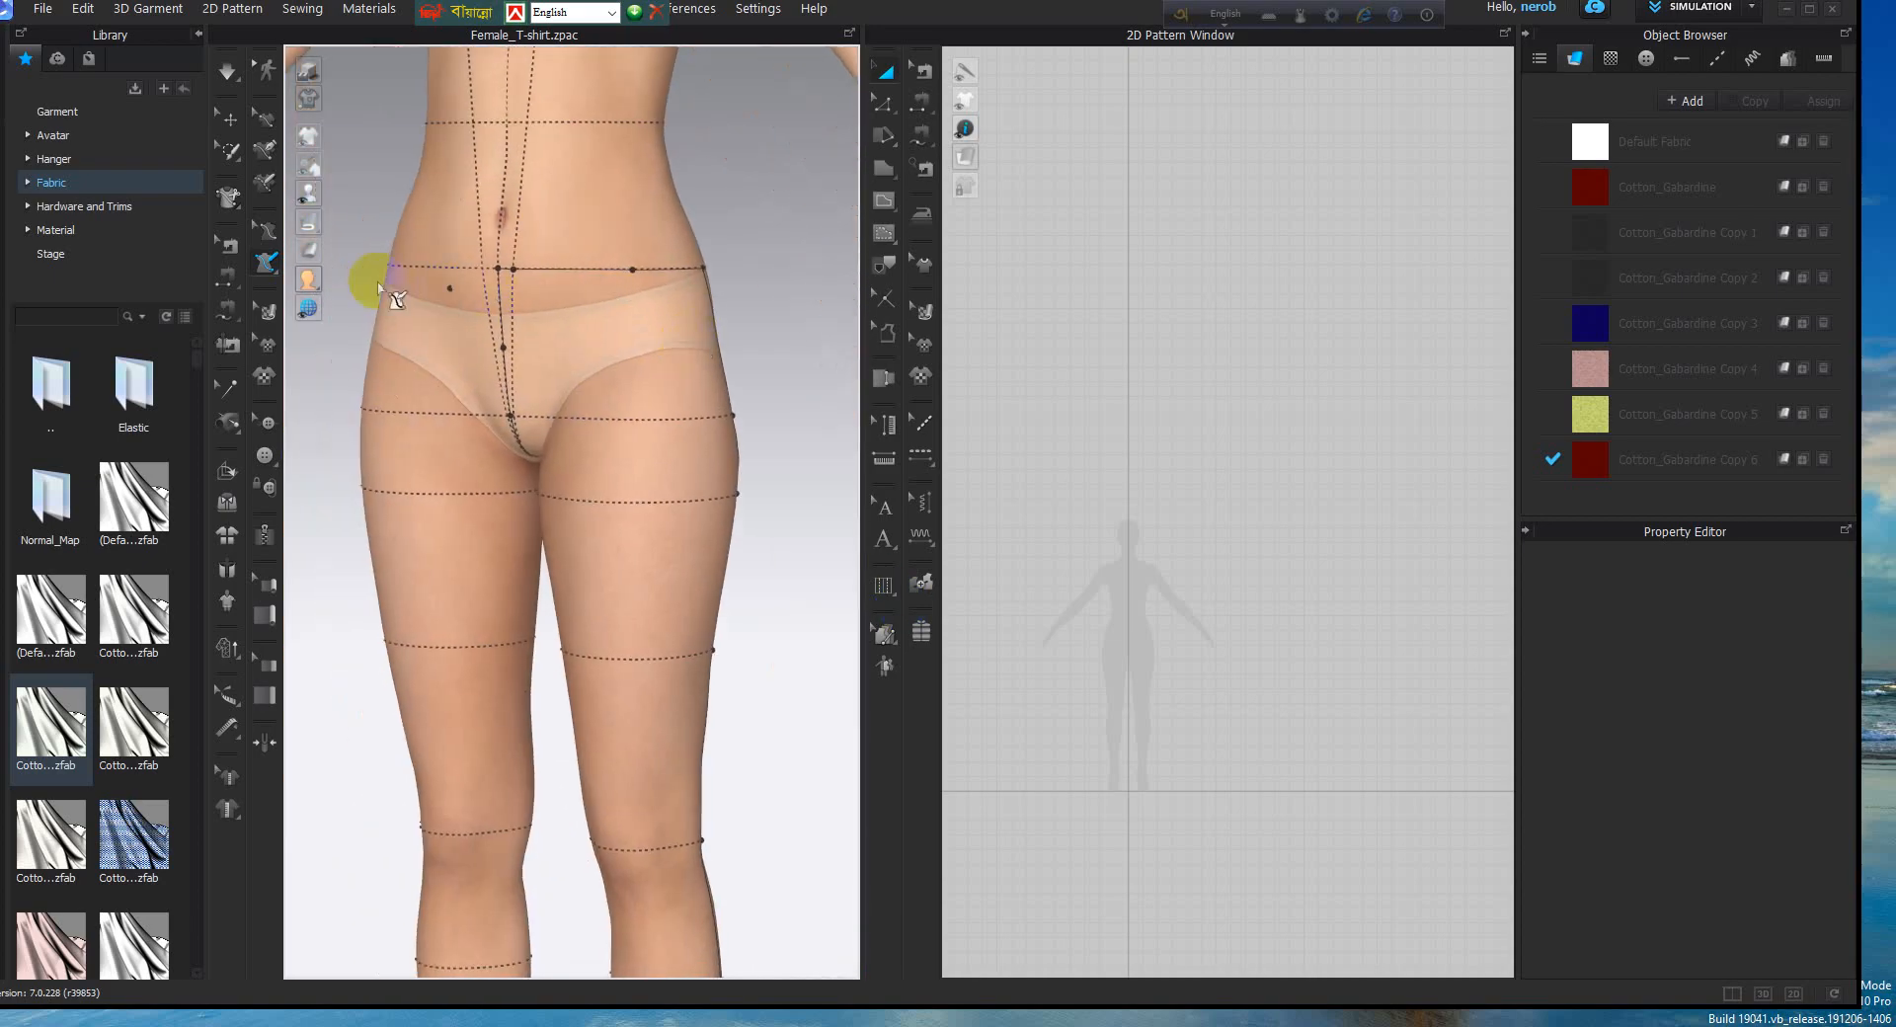
Flatten the front and back areas of the left trouser leg into 2D patterns and check the resulting pieces
click(276, 281)
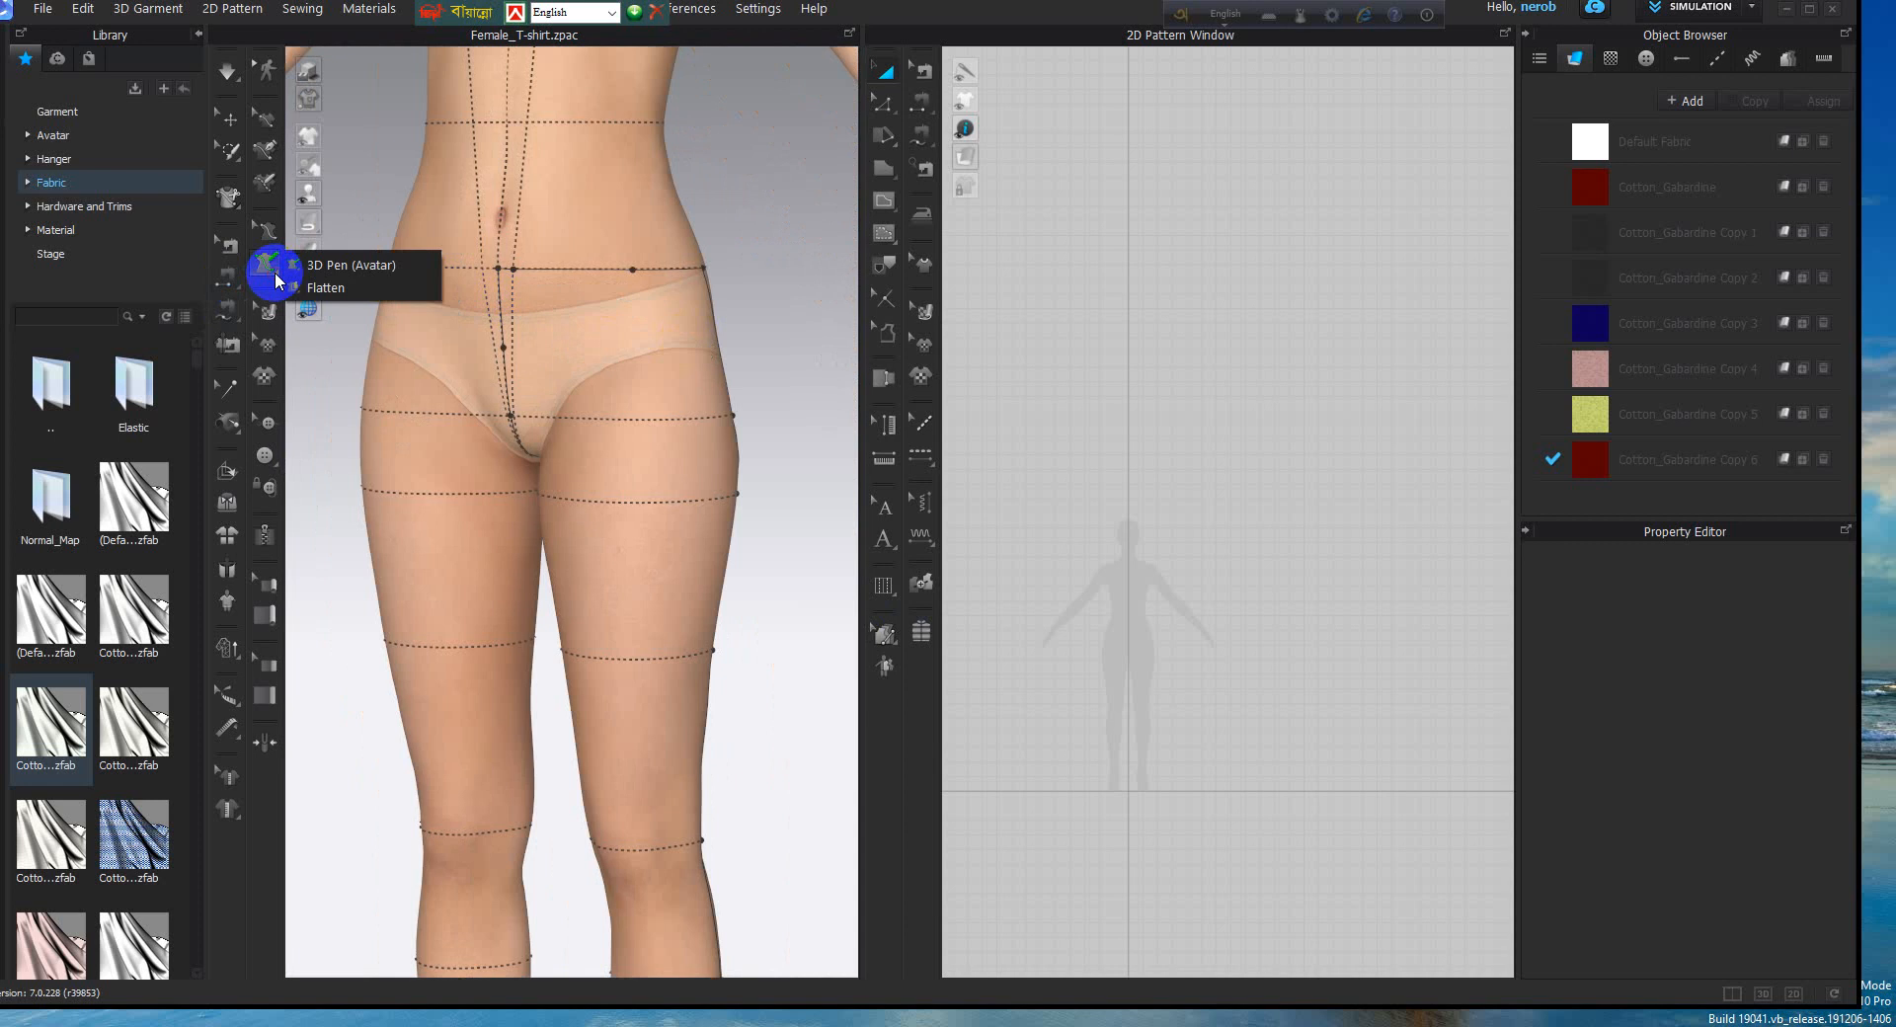
click(334, 291)
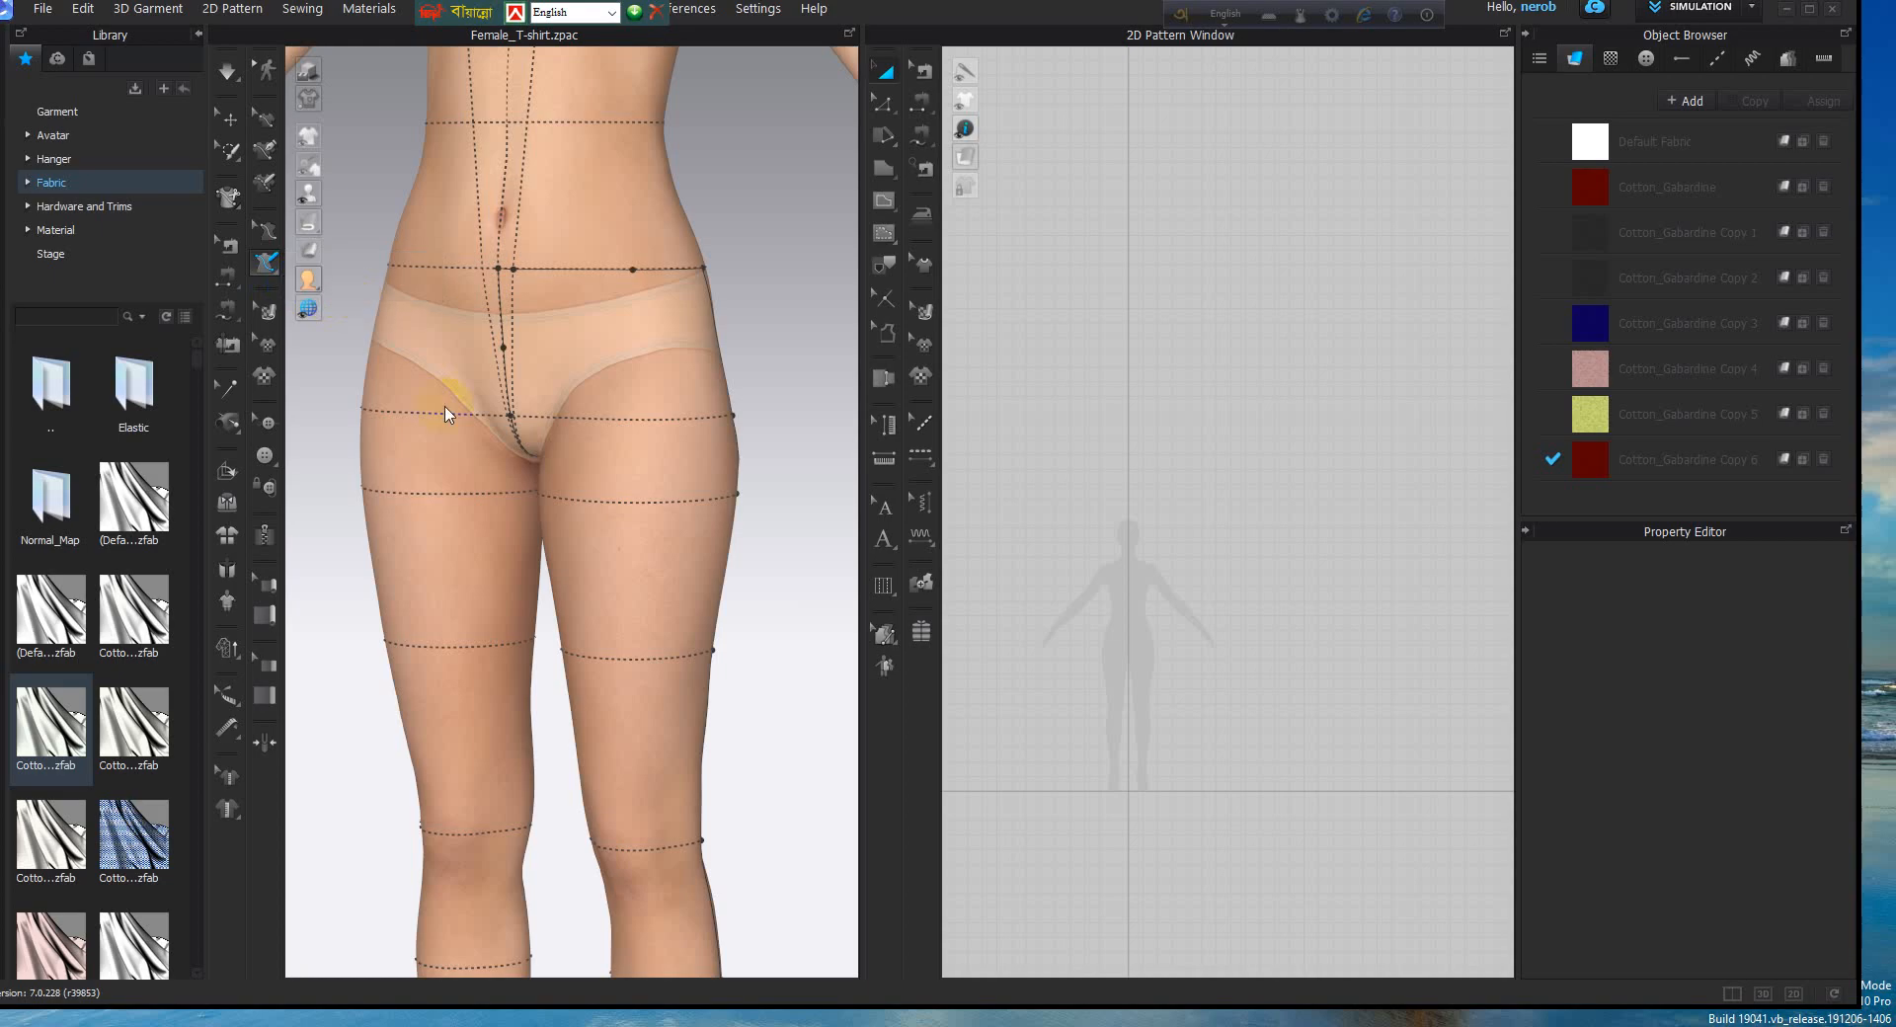
click(594, 550)
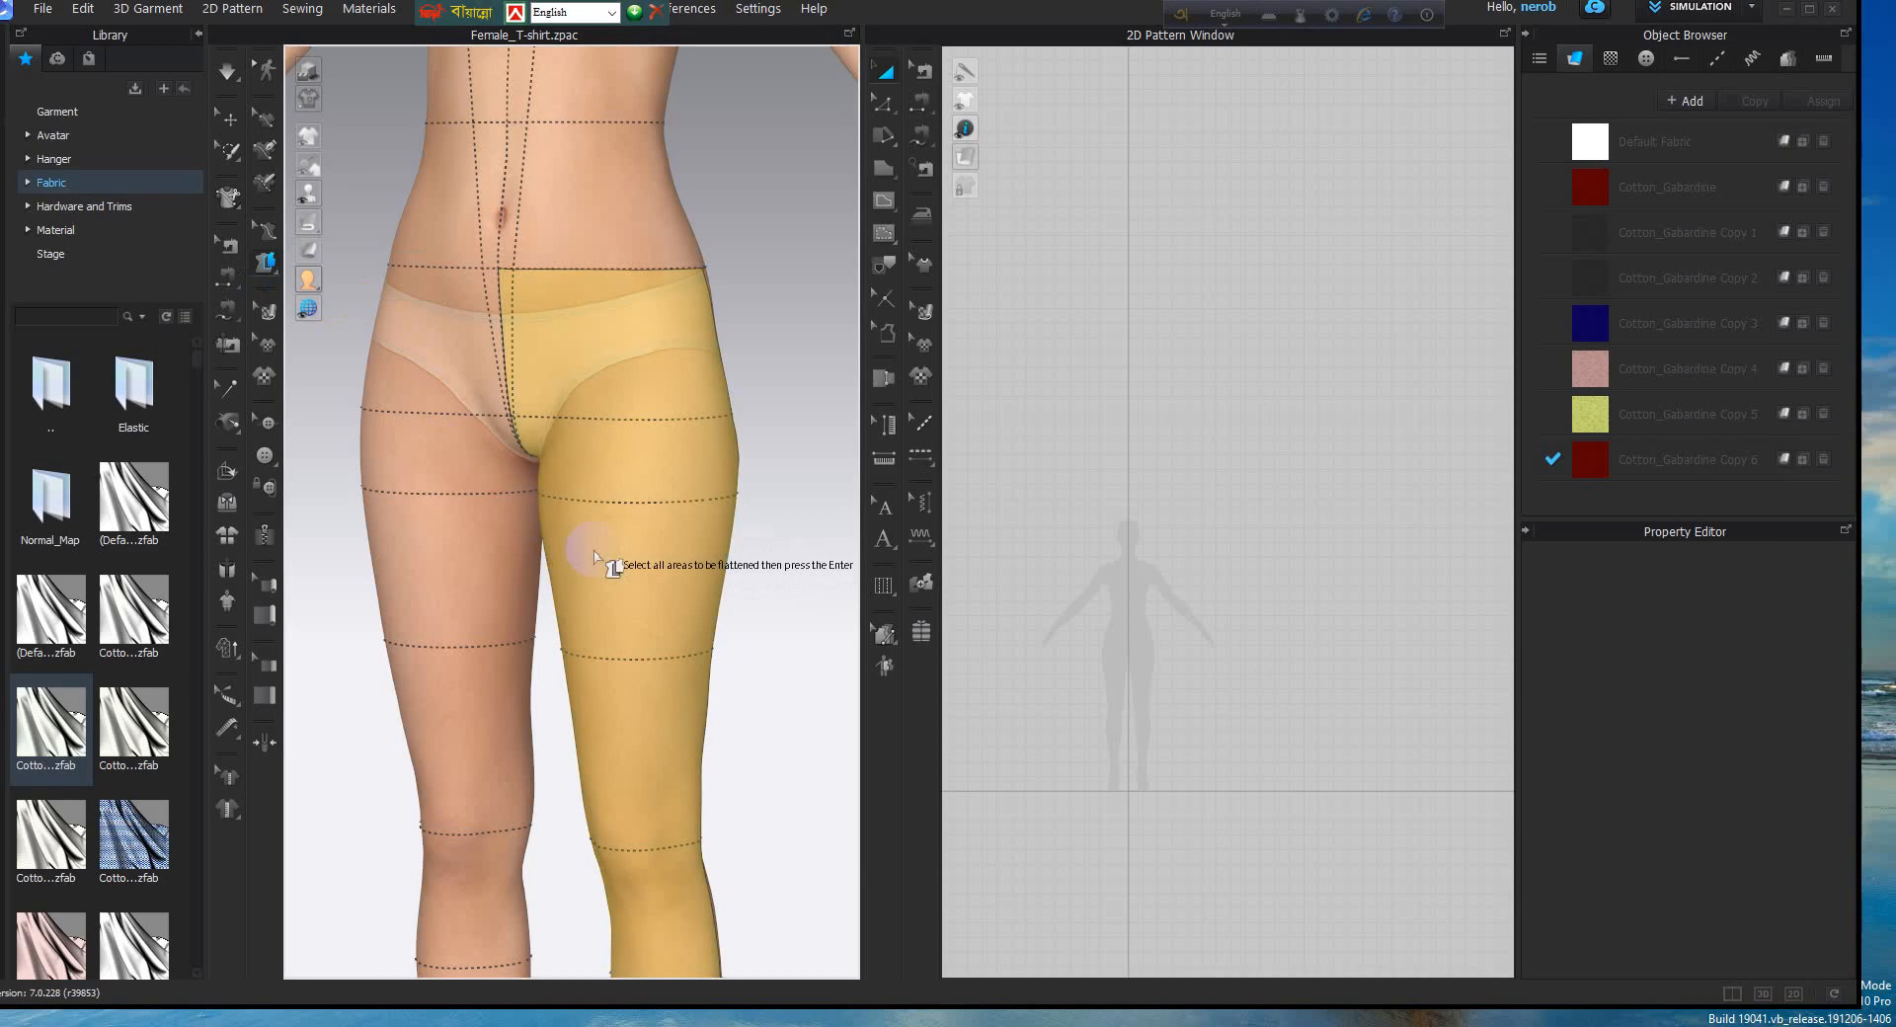
scroll(593, 551, down, 2)
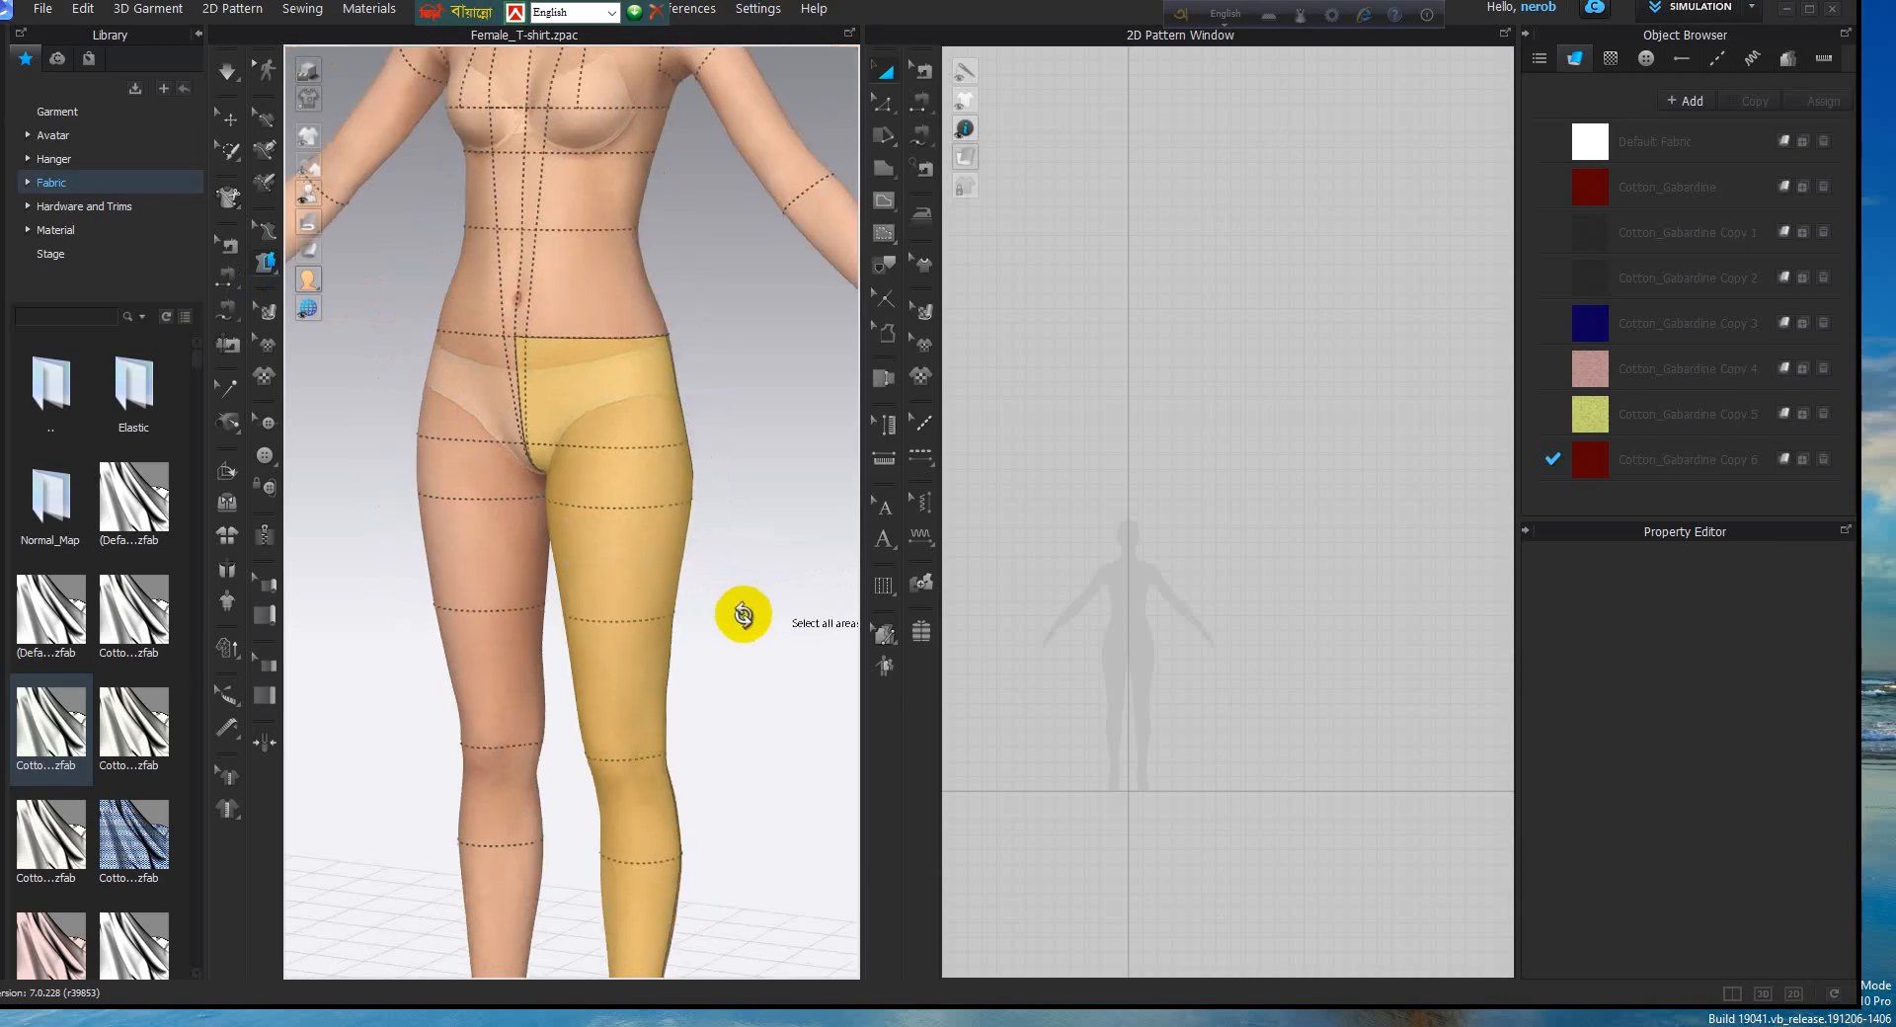
right_drag(740, 622, 432, 577)
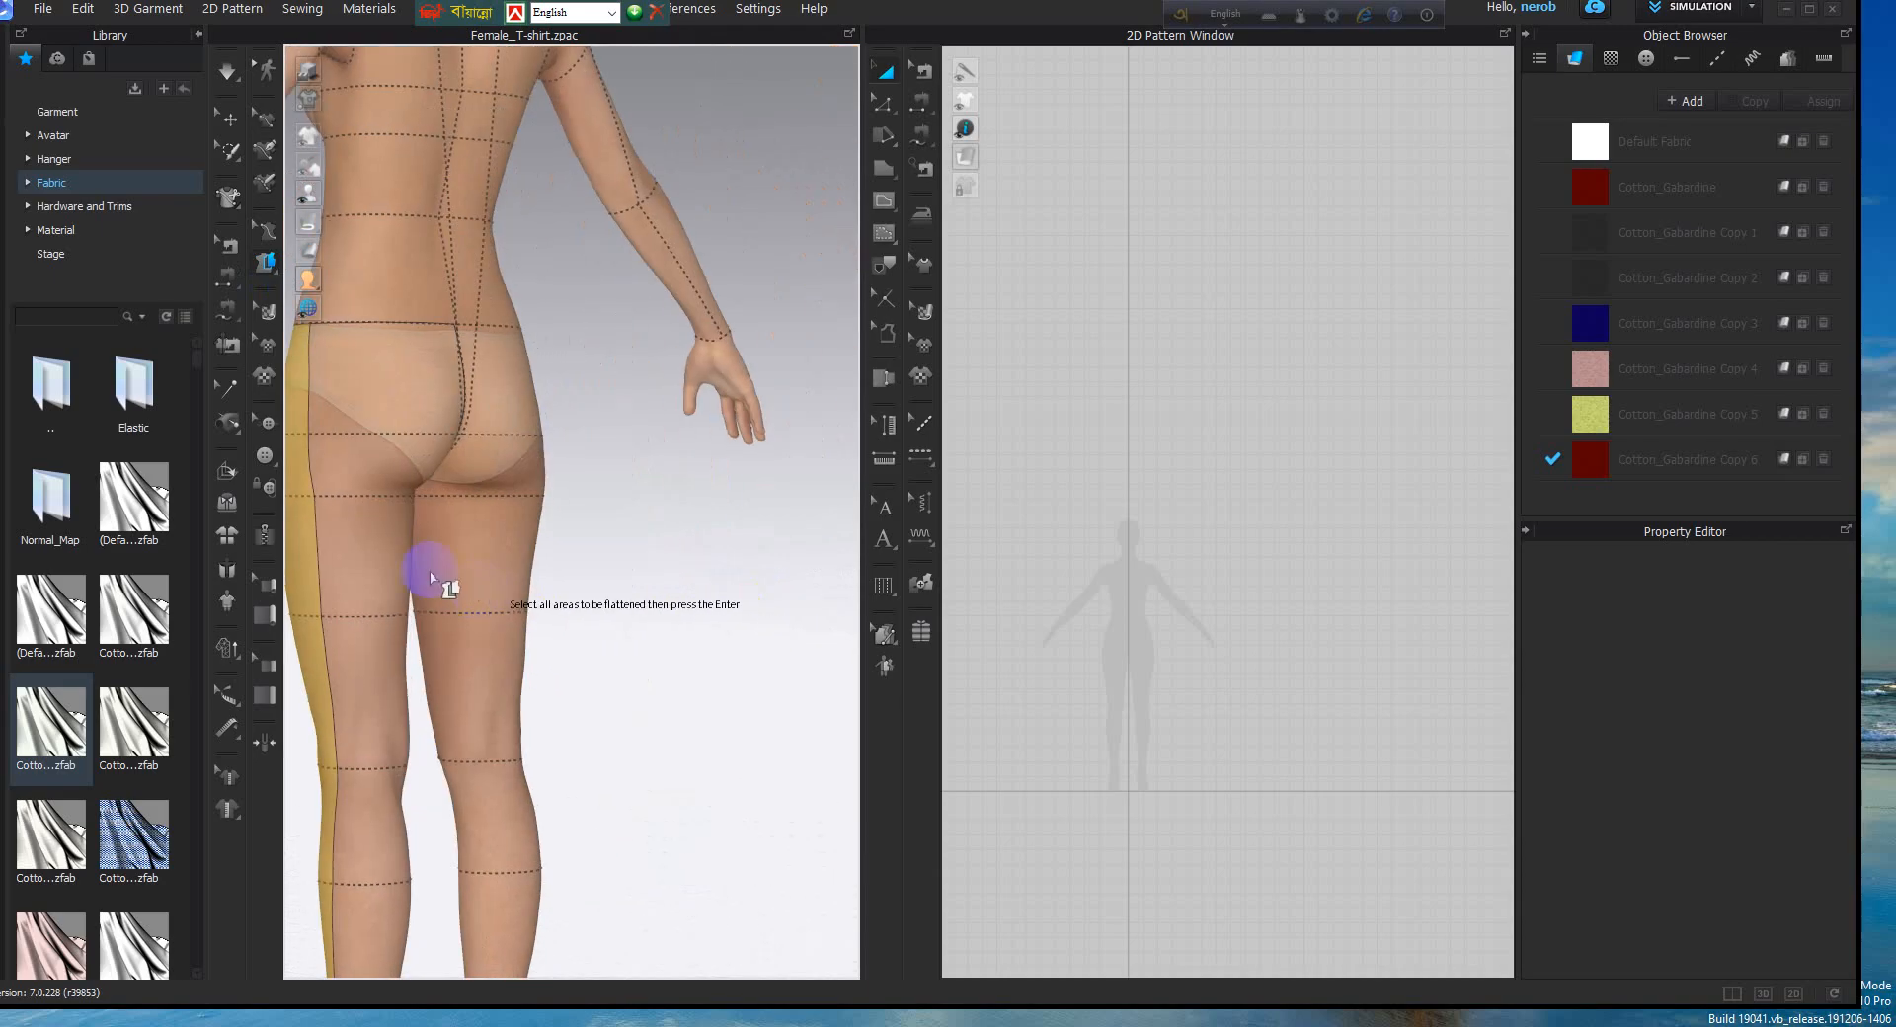
click(376, 566)
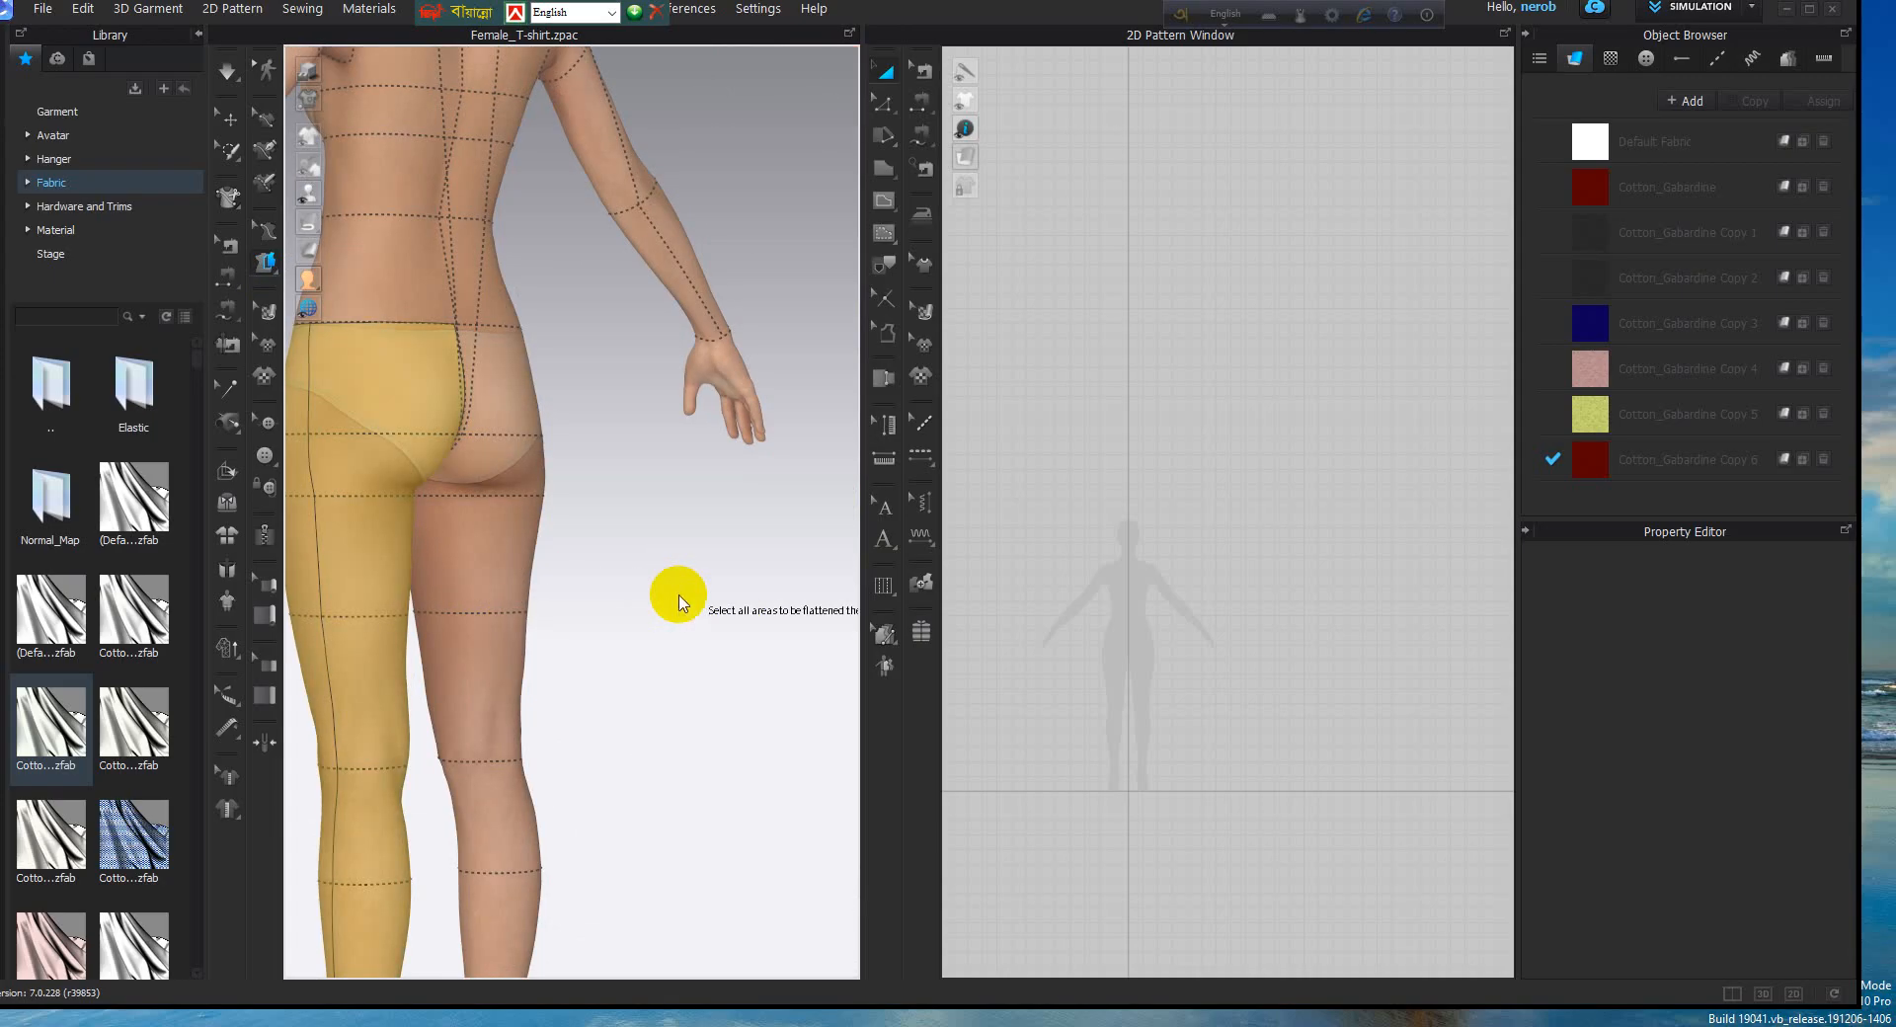
key(Return)
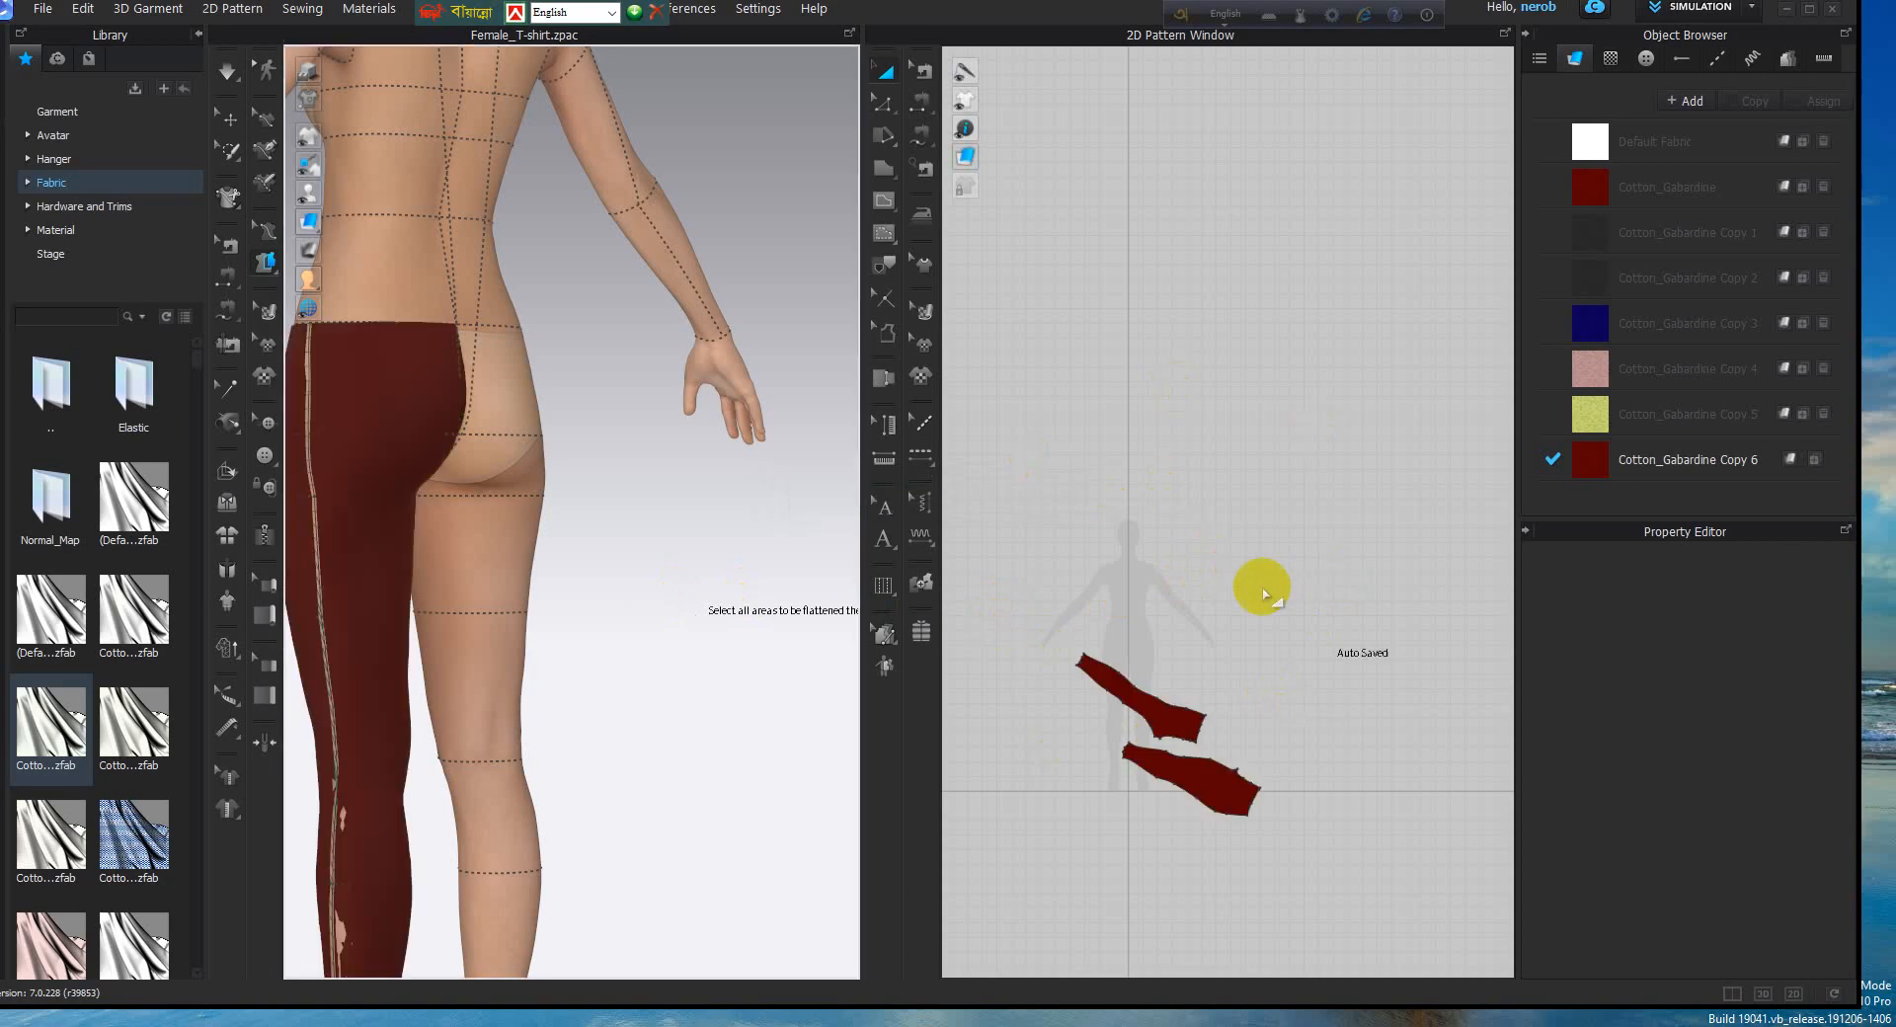
scroll(1186, 688, down, 4)
scroll(1185, 723, up, 9)
middle_drag(1199, 663, 1240, 484)
right_drag(486, 596, 614, 381)
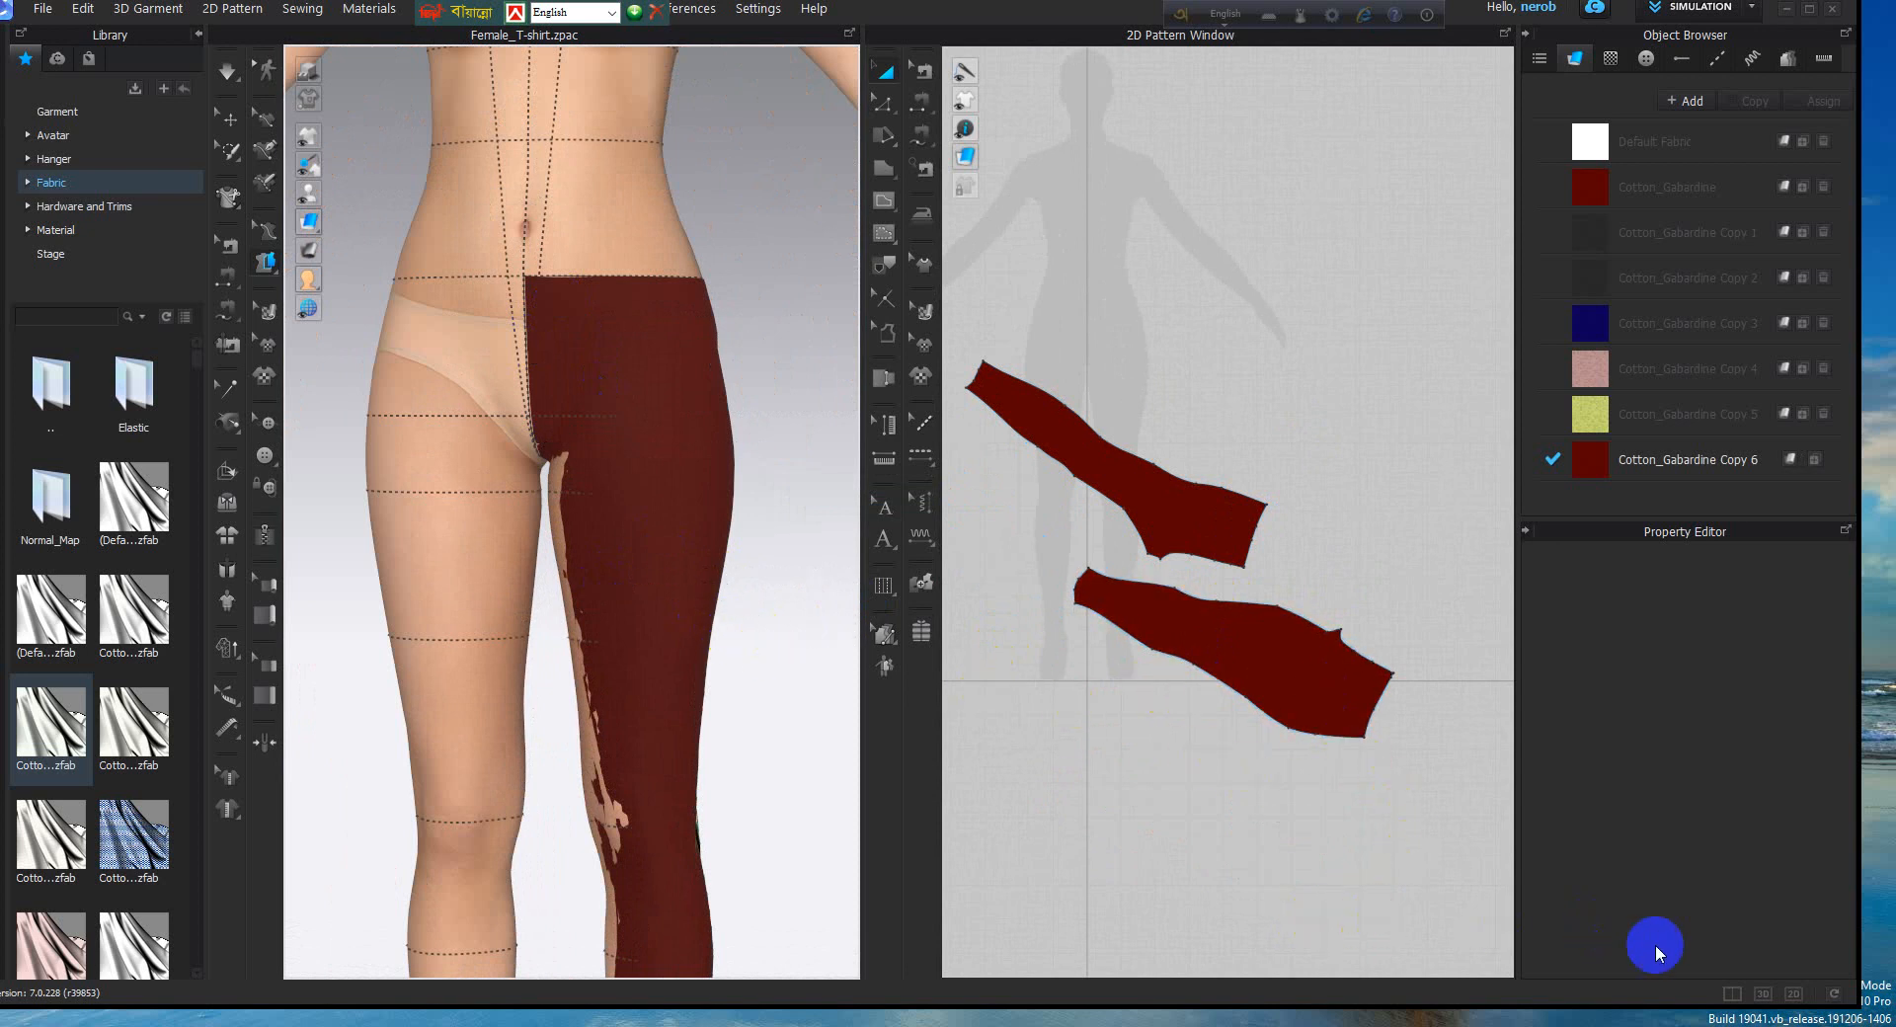
Show only the 2D pattern view and rotate both flattened leg pieces together until they stand upright with the waist at the top
click(1793, 993)
scroll(1086, 711, down, 5)
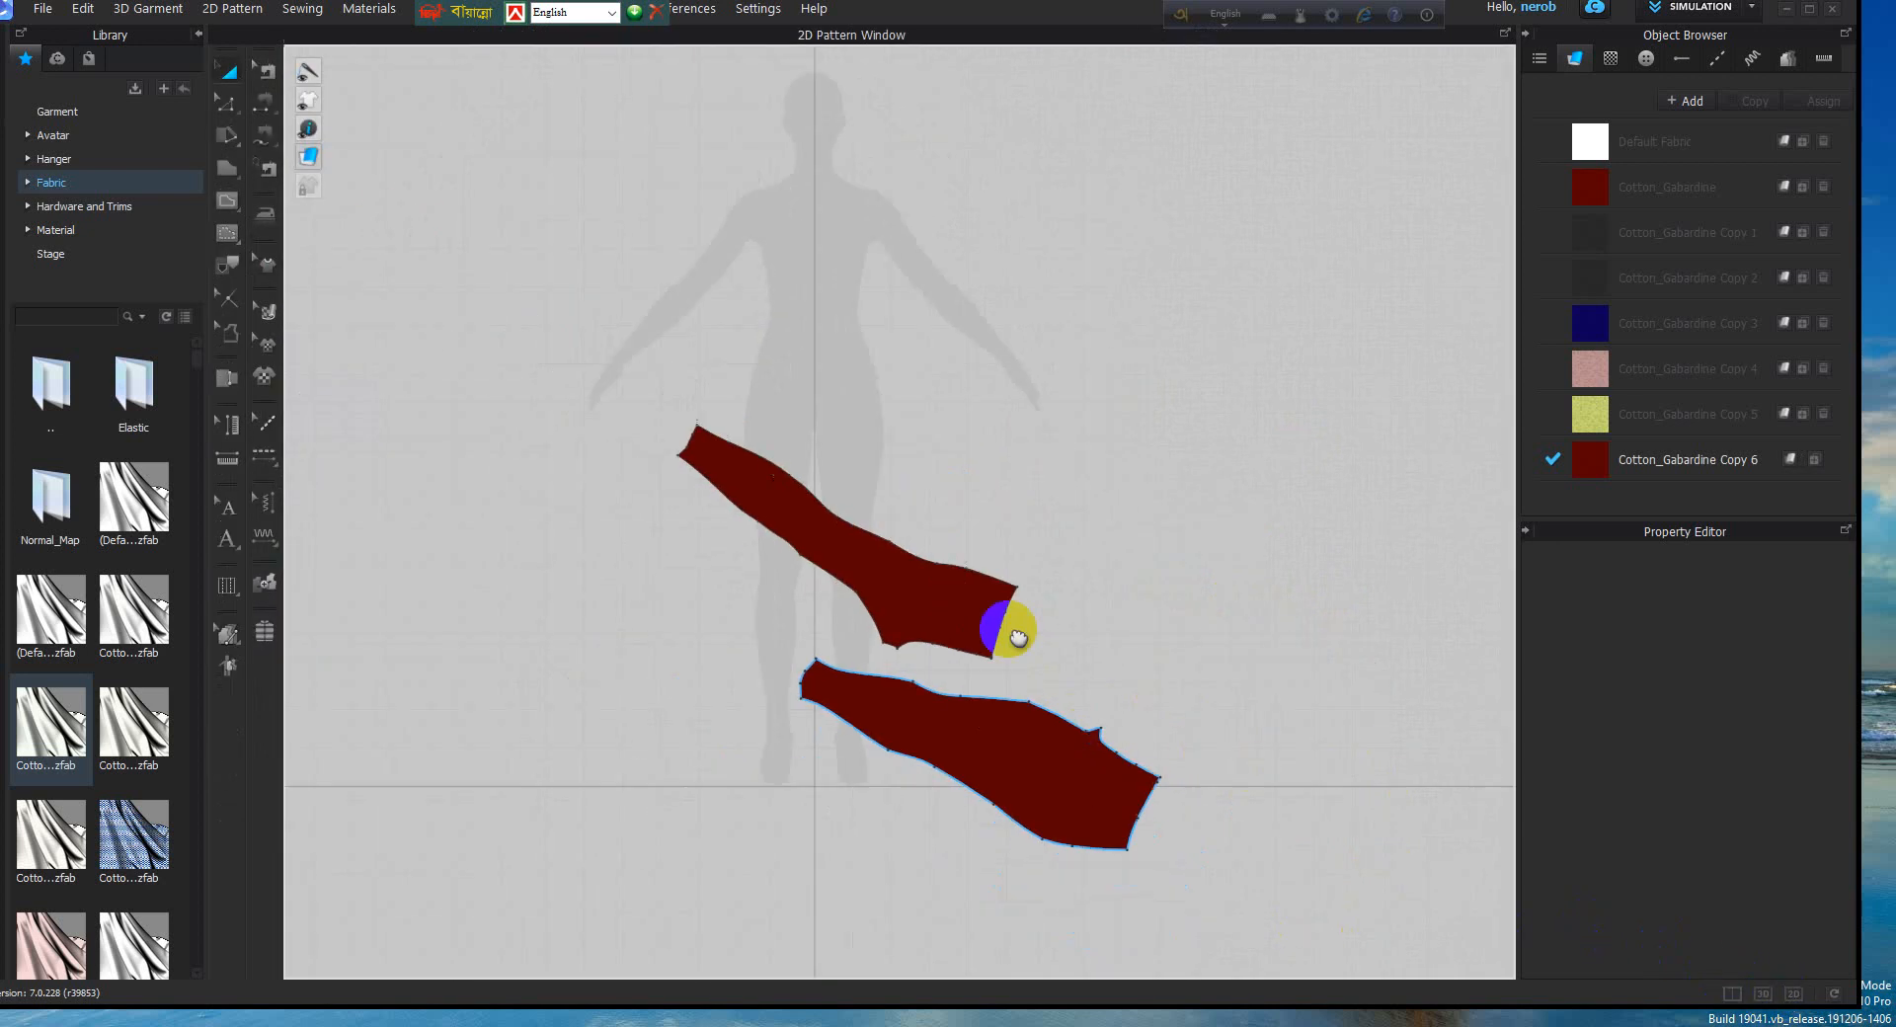
scroll(978, 563, up, 1)
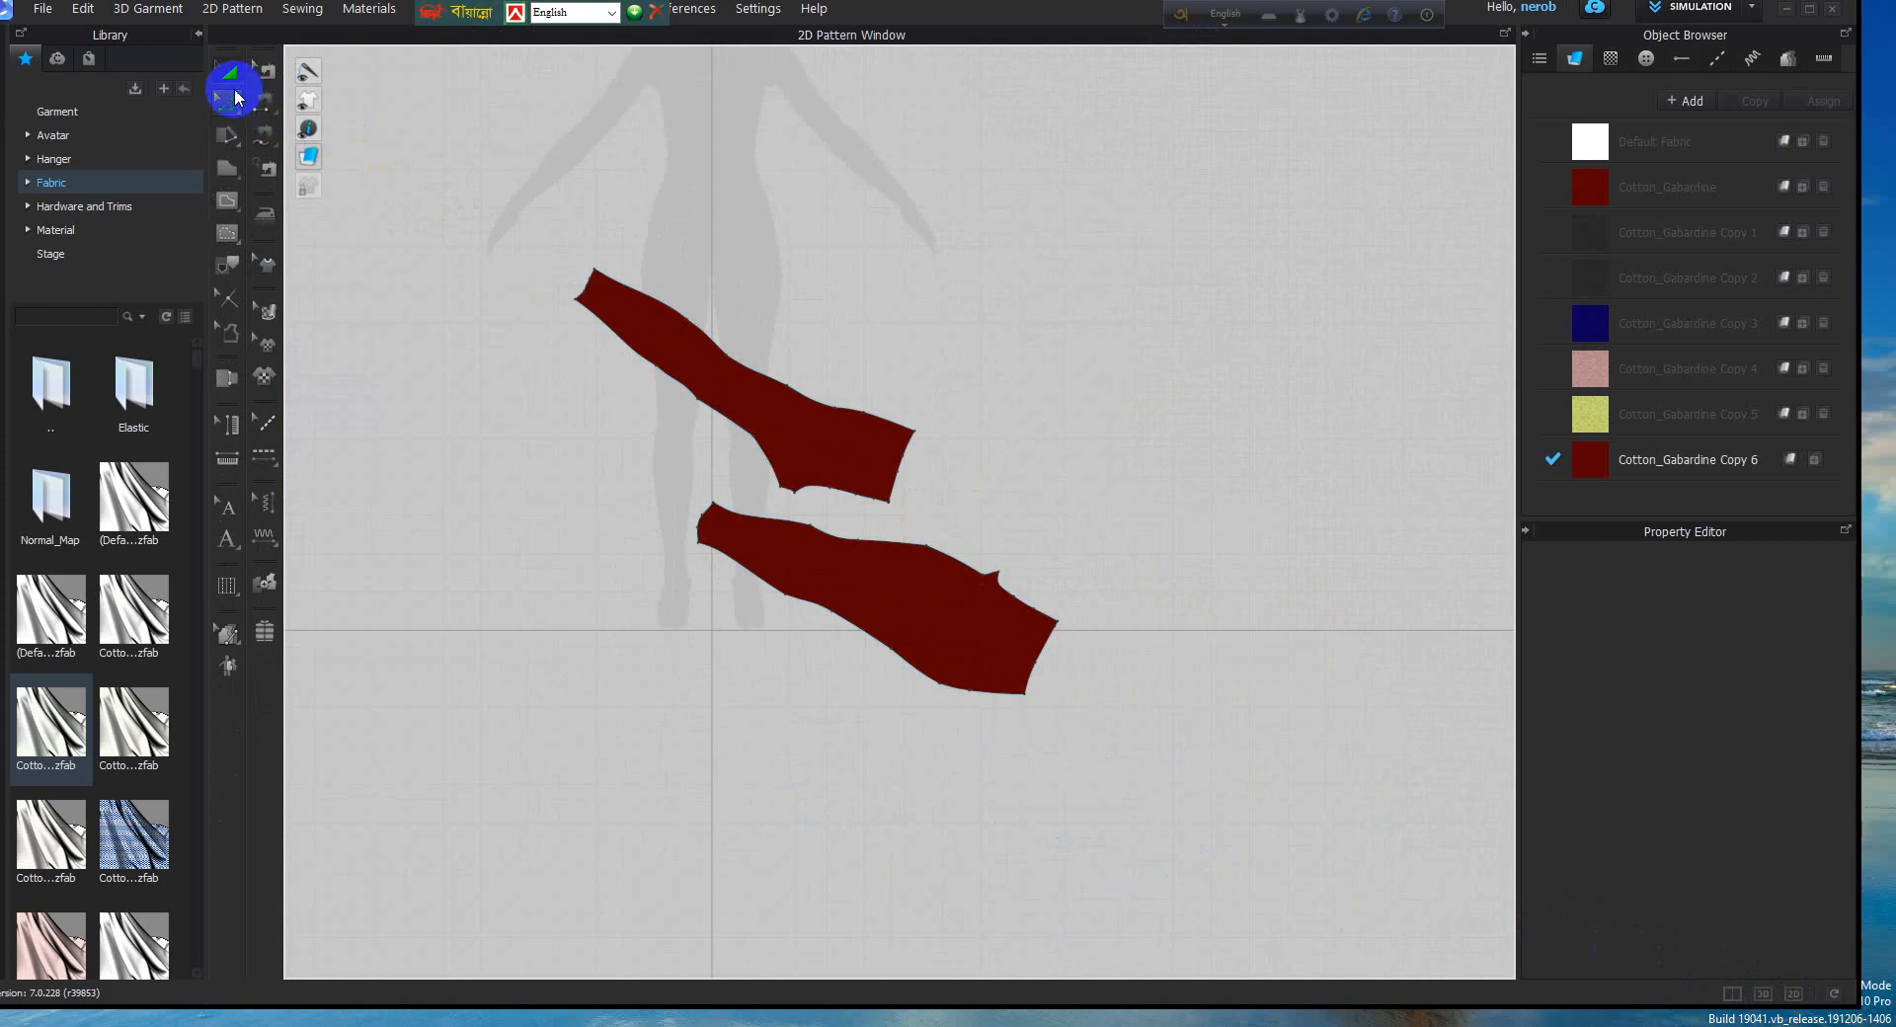
click(234, 87)
drag(537, 214, 1337, 917)
drag(819, 214, 412, 676)
click(1047, 456)
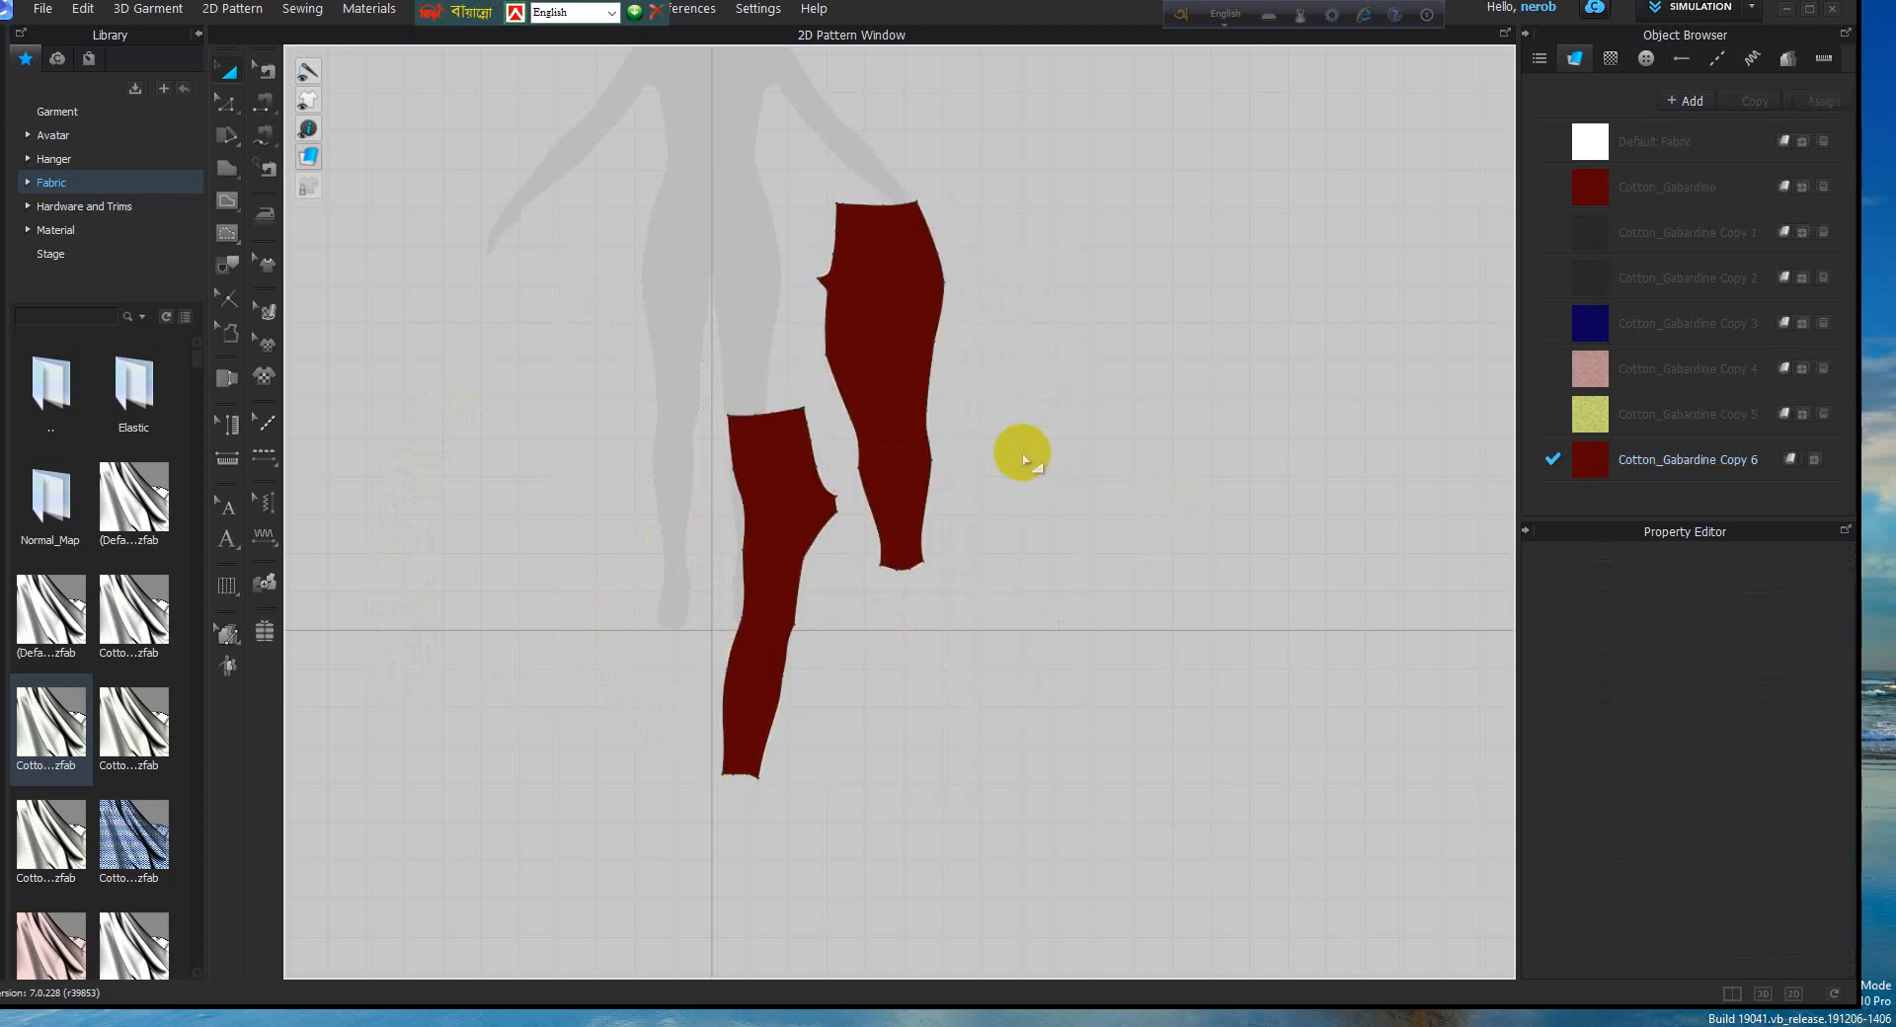
Arrange the two leg pieces side by side at the same height, with the wider piece left of the narrower one
click(227, 77)
click(847, 305)
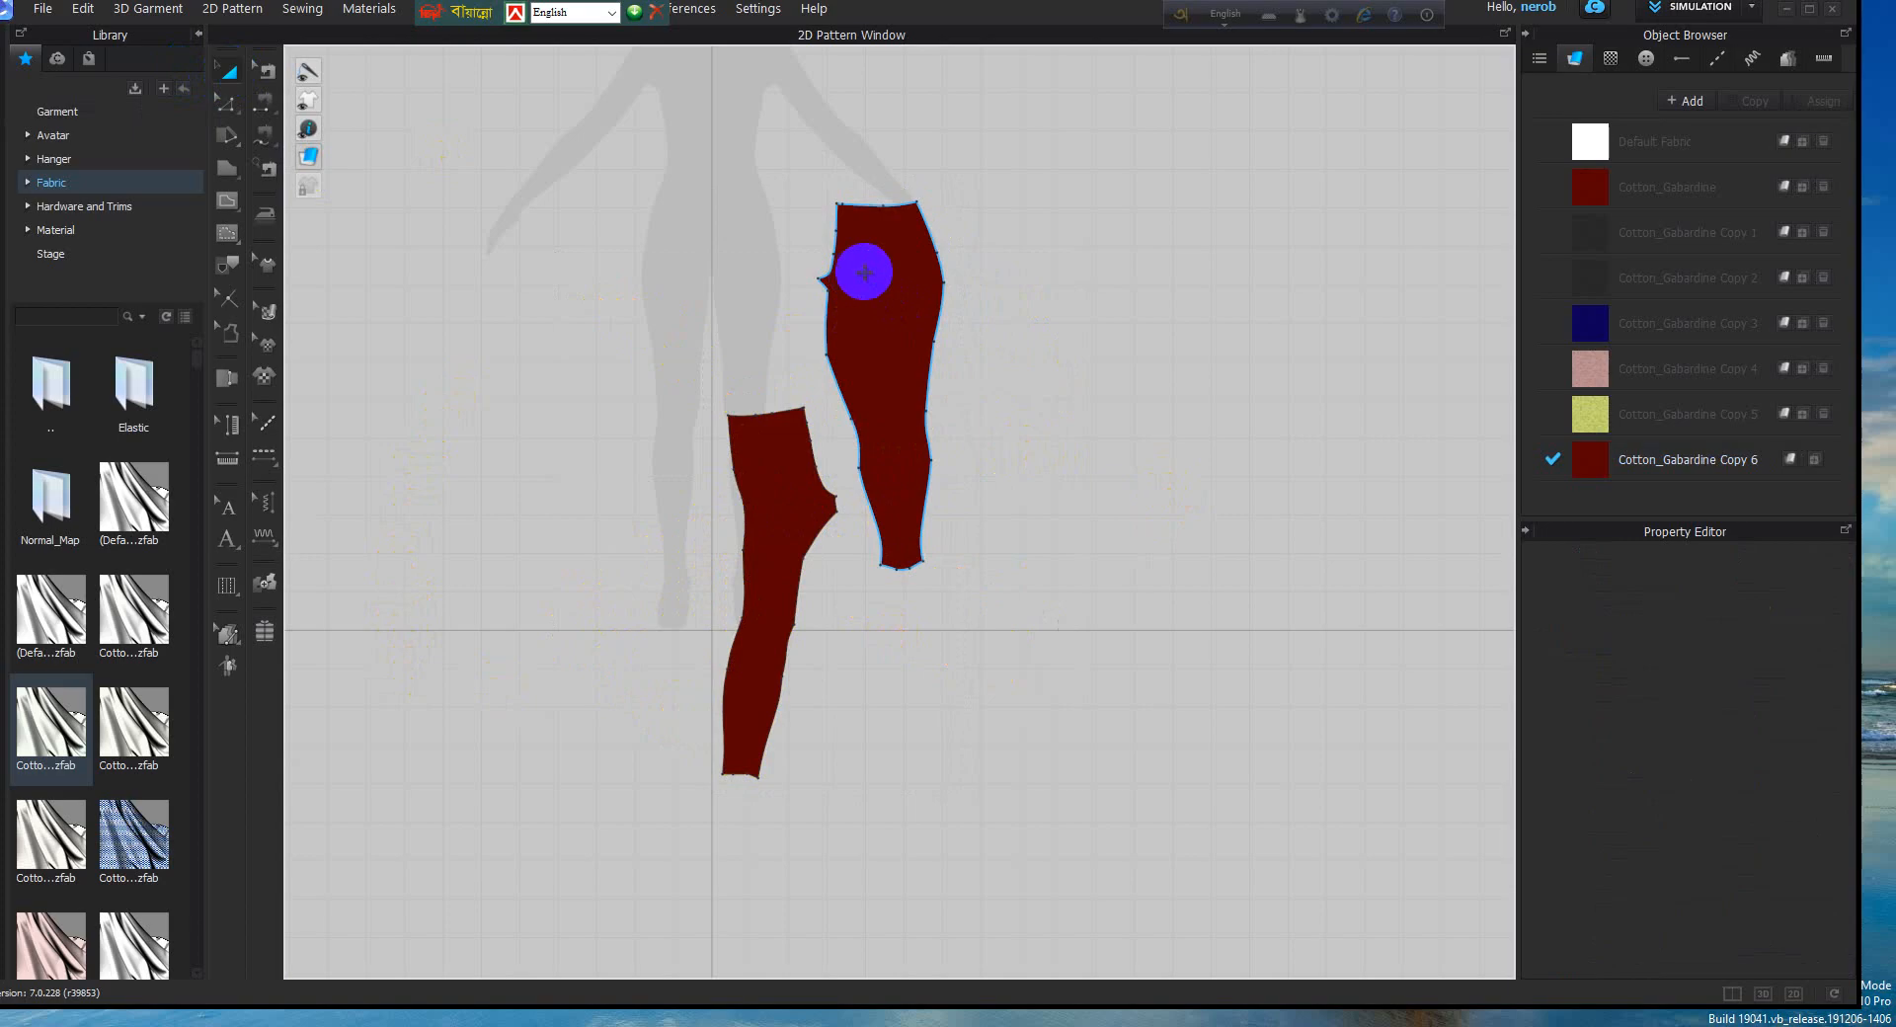
drag(863, 270, 906, 481)
drag(783, 538, 1083, 551)
scroll(1076, 550, up, 5)
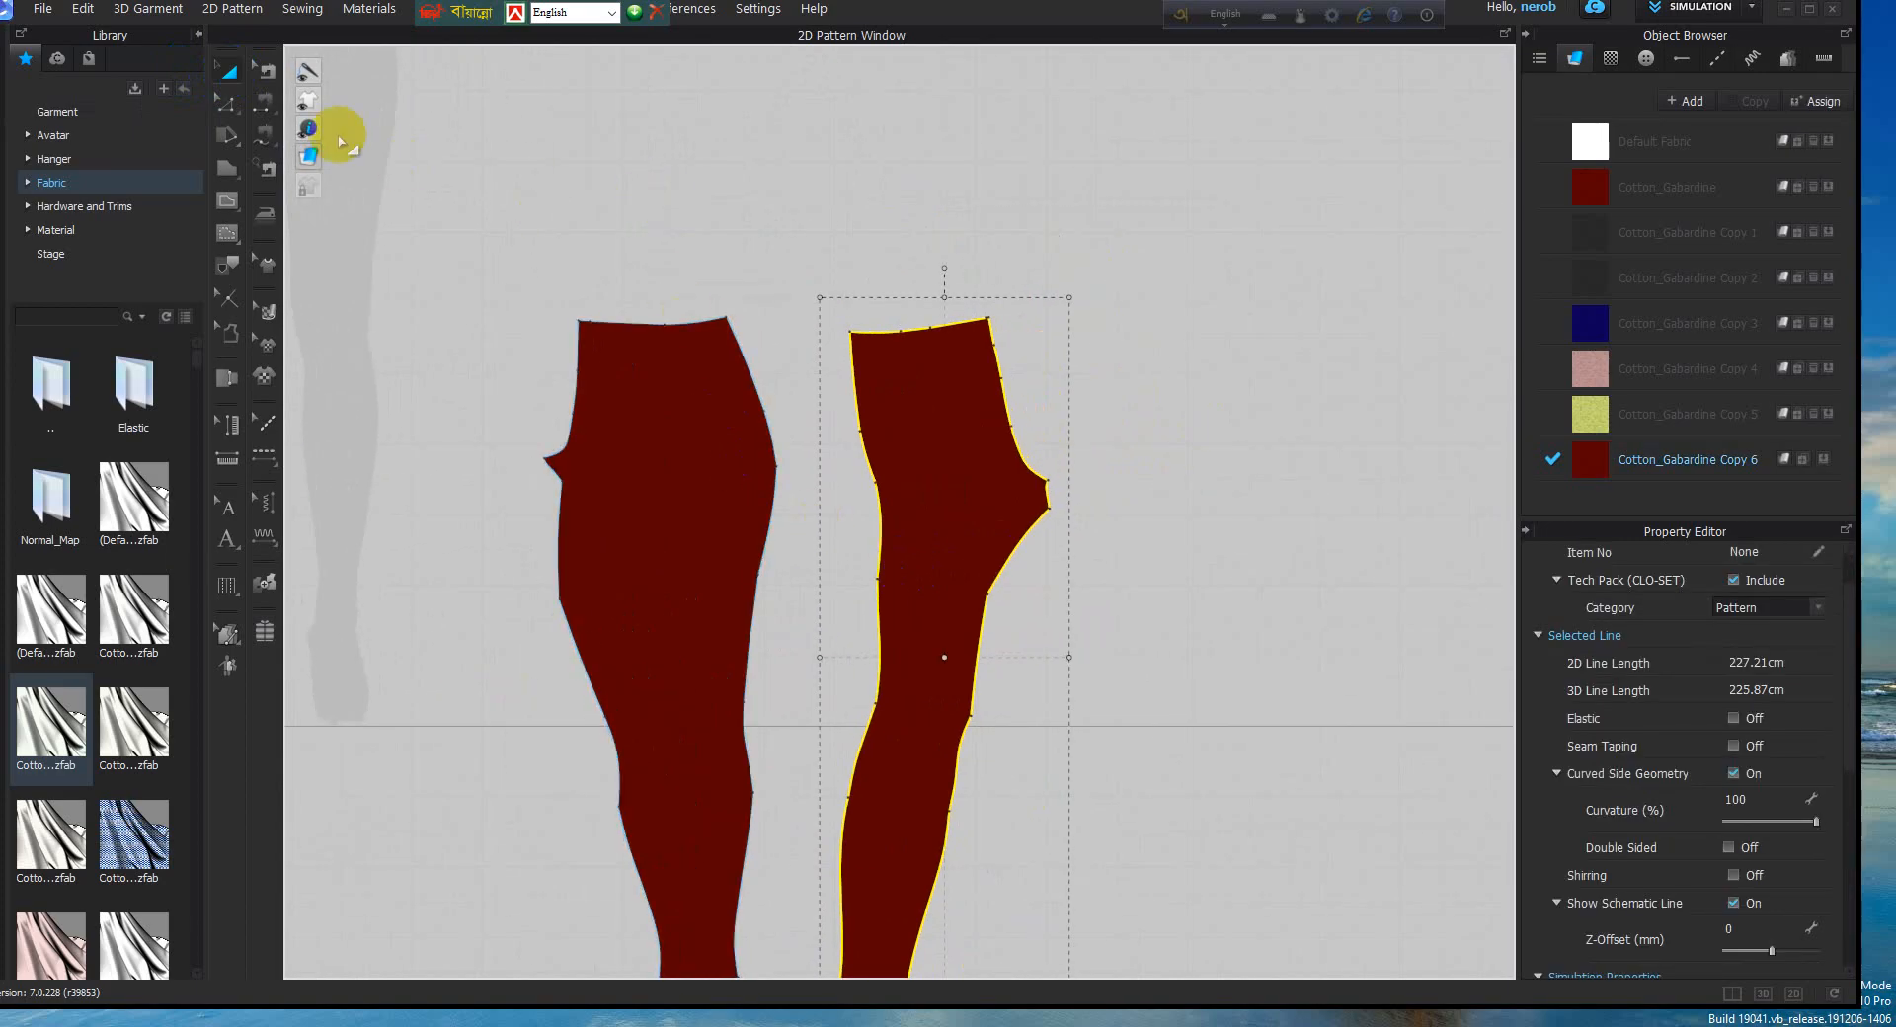
Try to replace the wider piece's inner-leg edge with one reference line from the inner hem corner to the crotch point
click(230, 85)
drag(241, 113, 287, 202)
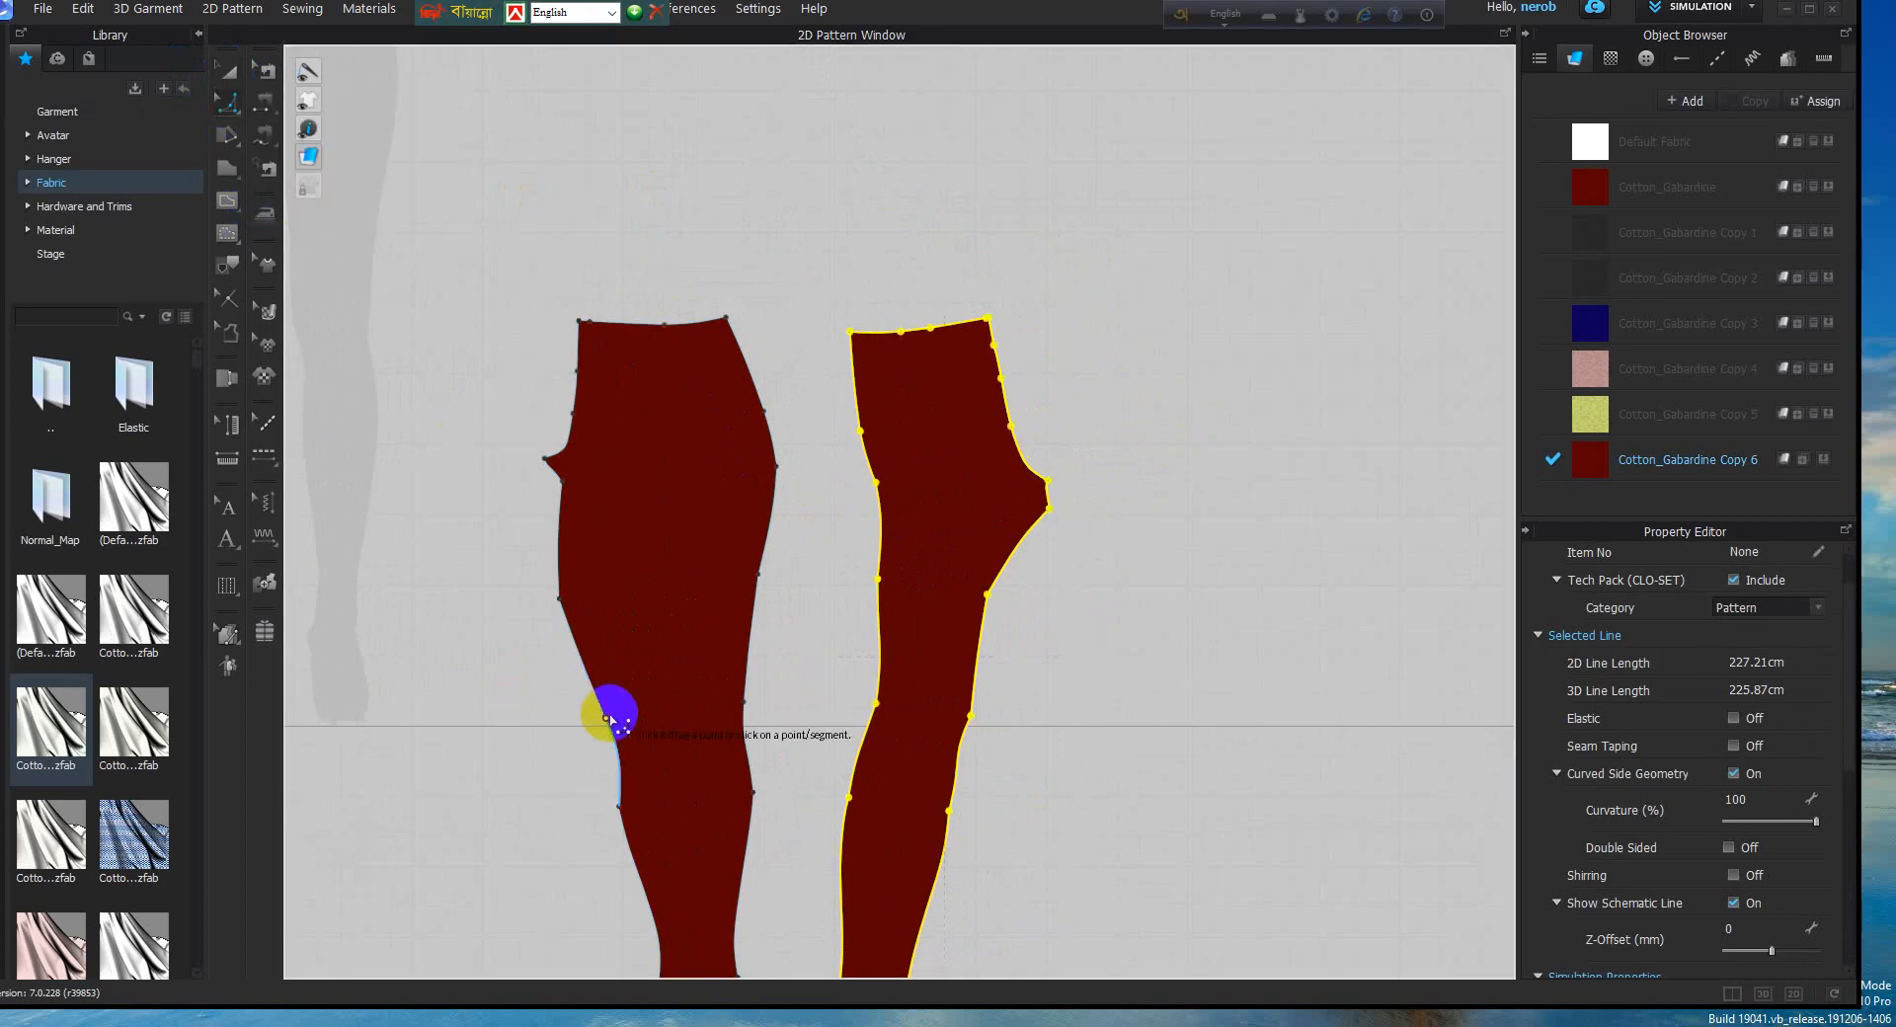
scroll(668, 743, down, 3)
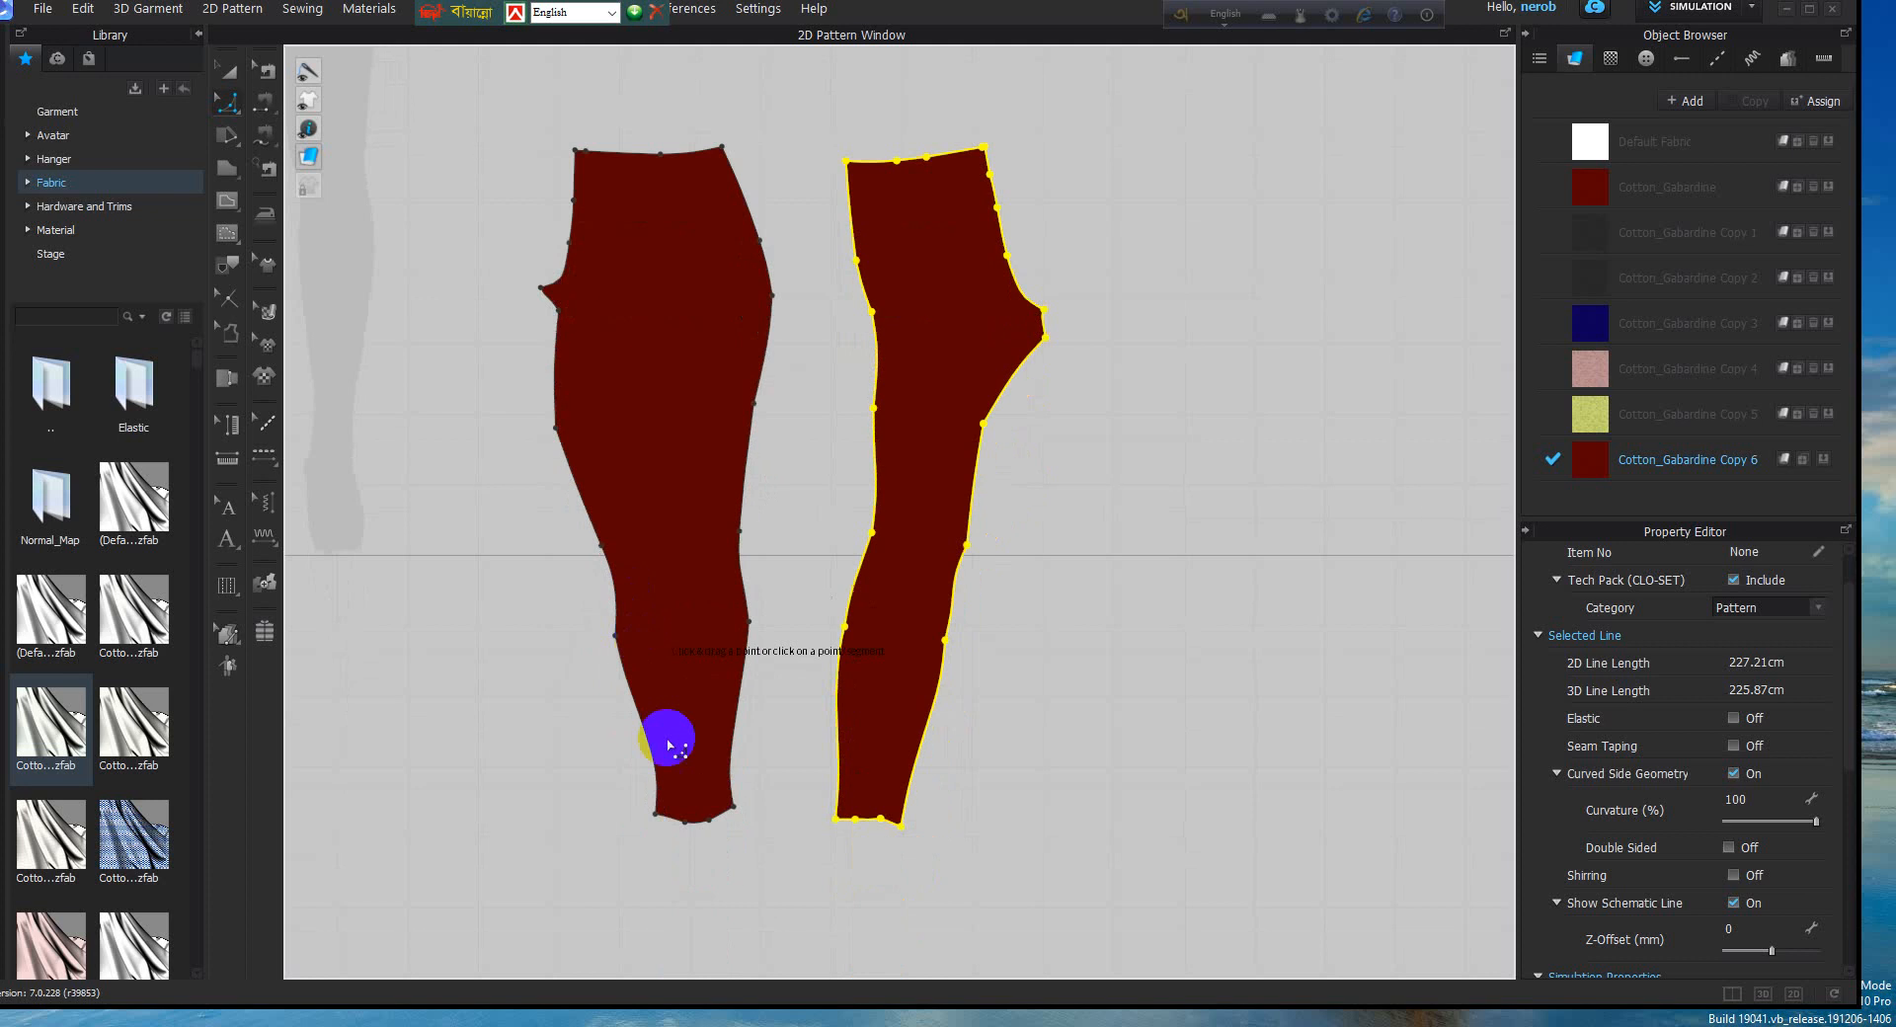
click(659, 809)
click(541, 290)
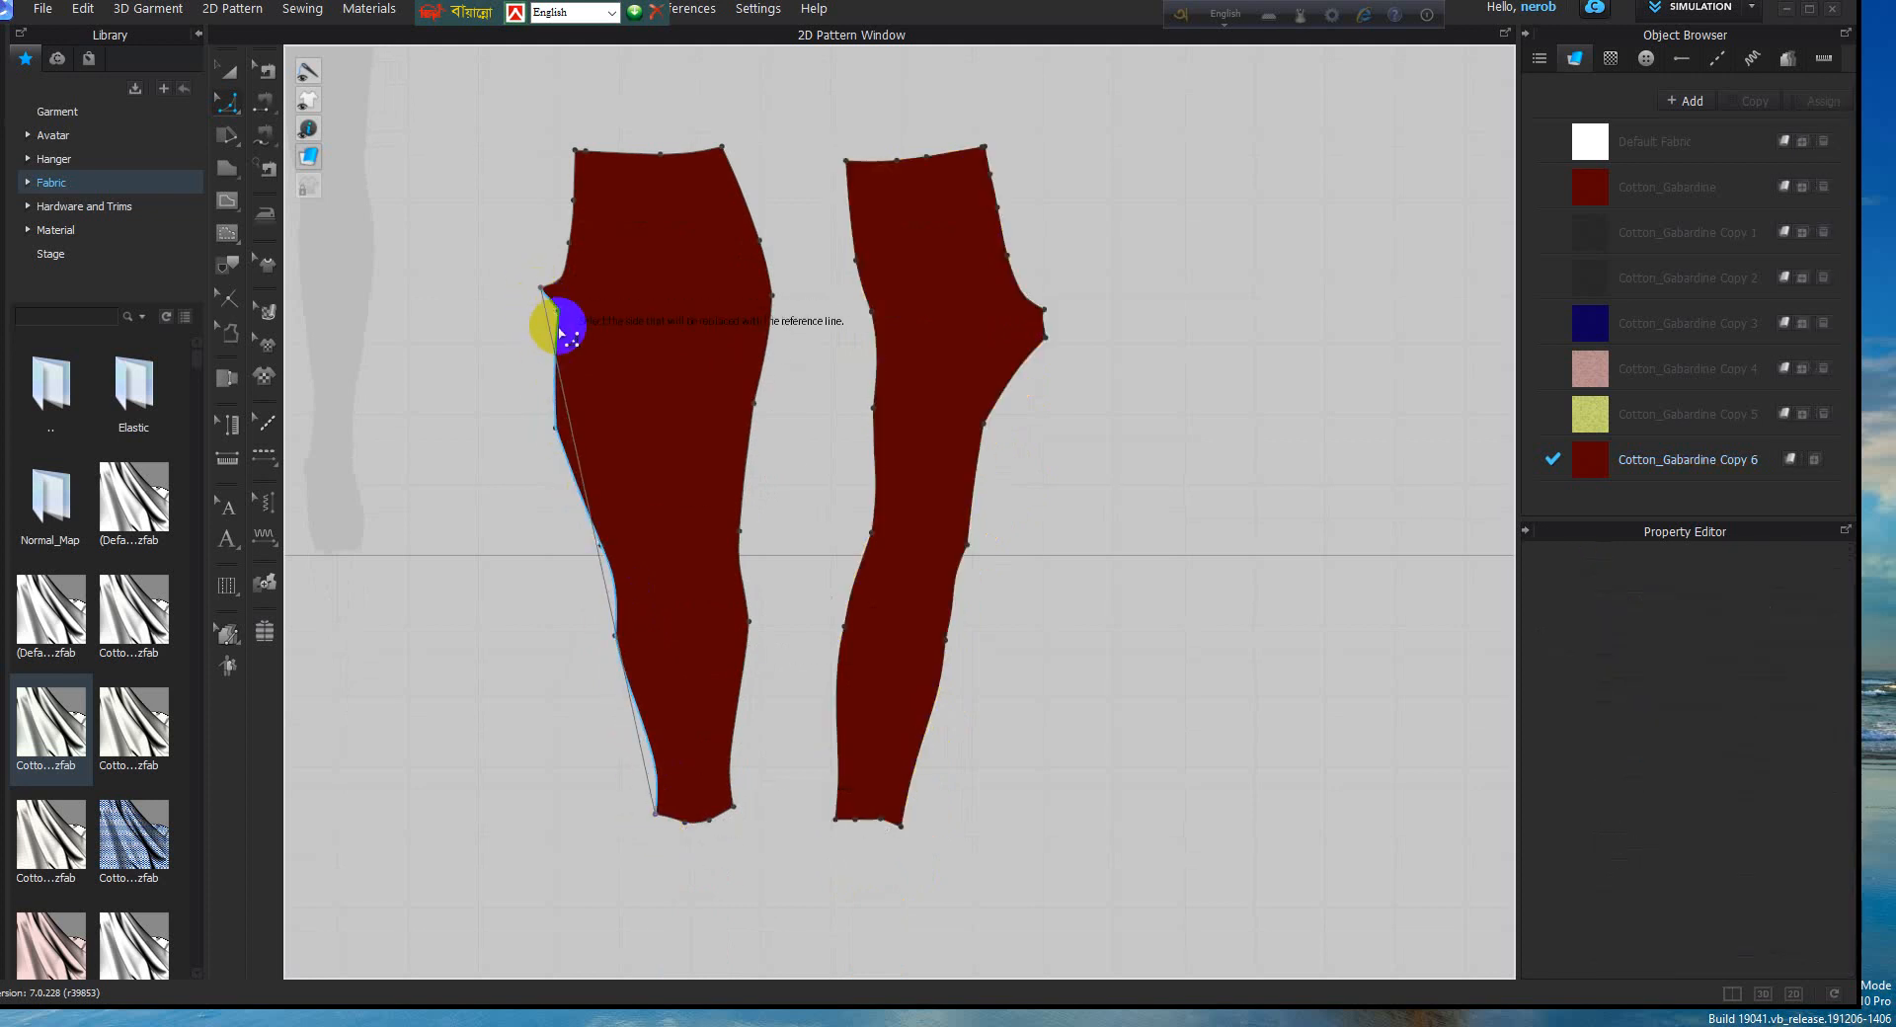
click(572, 426)
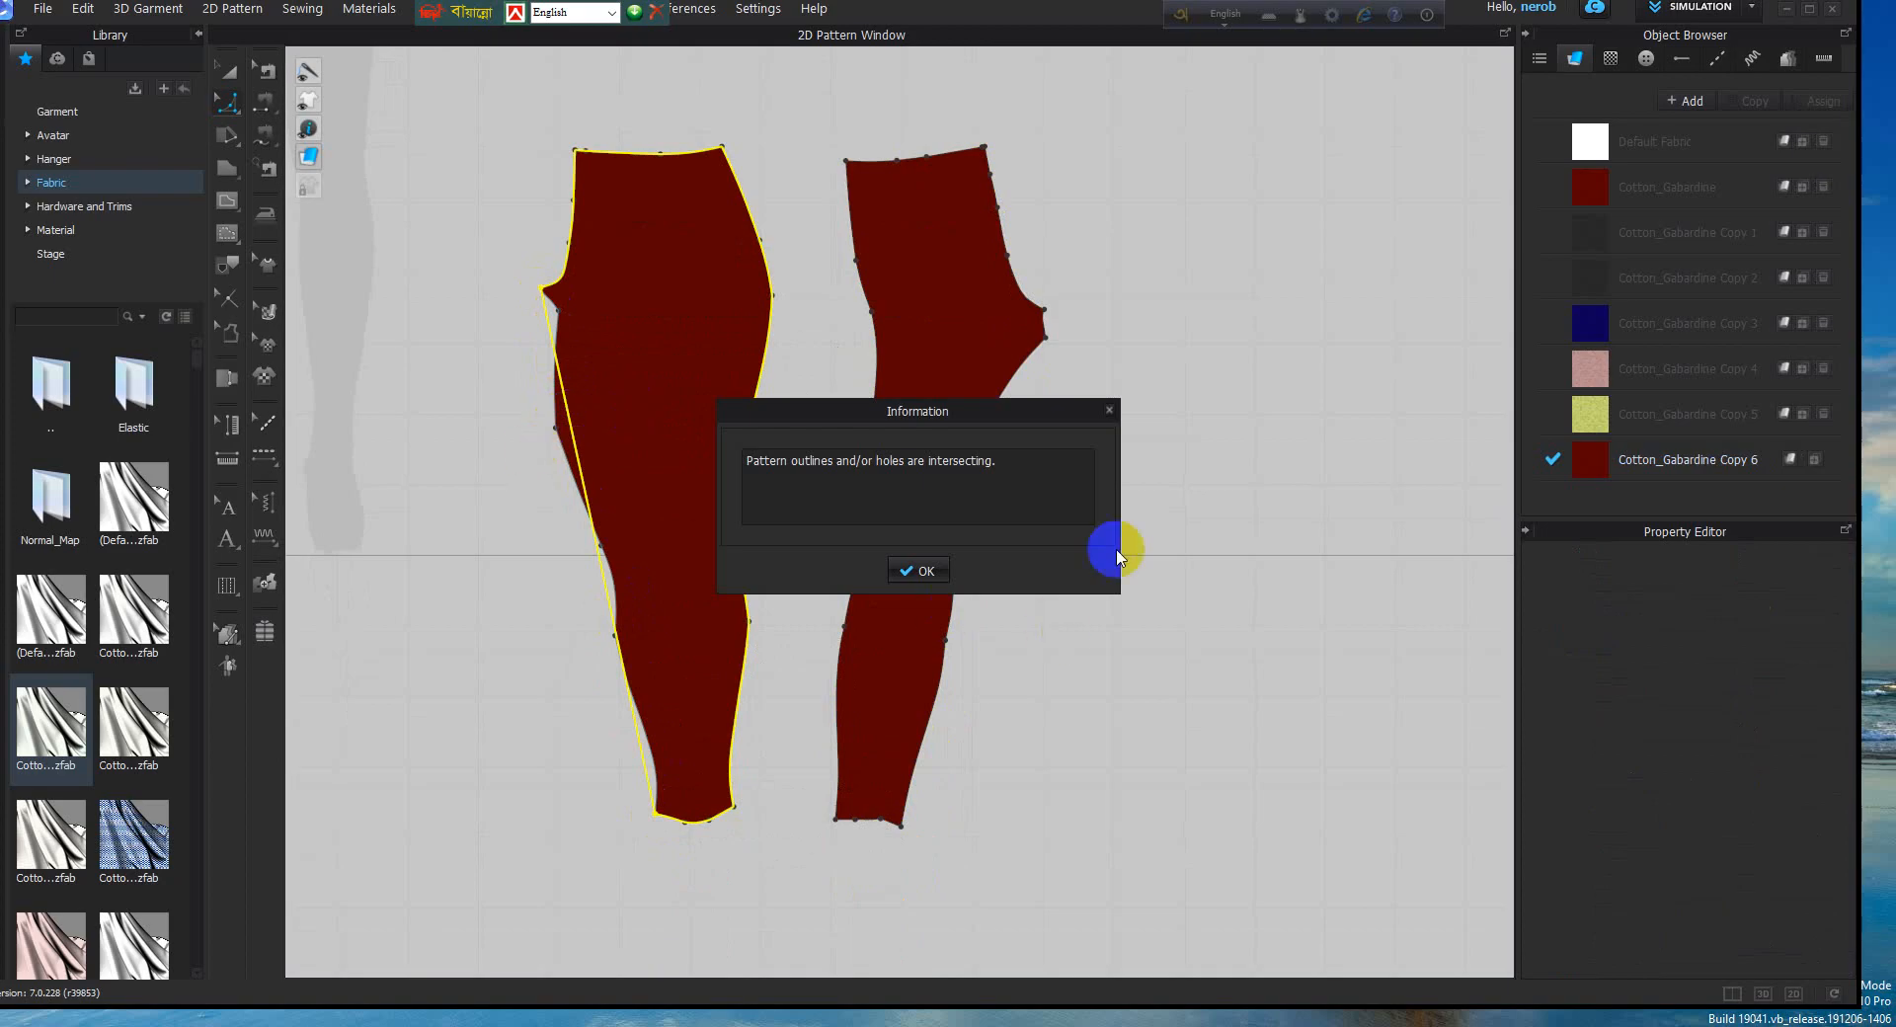
click(1110, 408)
Replace the wider piece's uneven inner-leg edge with one smooth curve from crotch point to inner hem corner, about 76.5 cm long
click(543, 294)
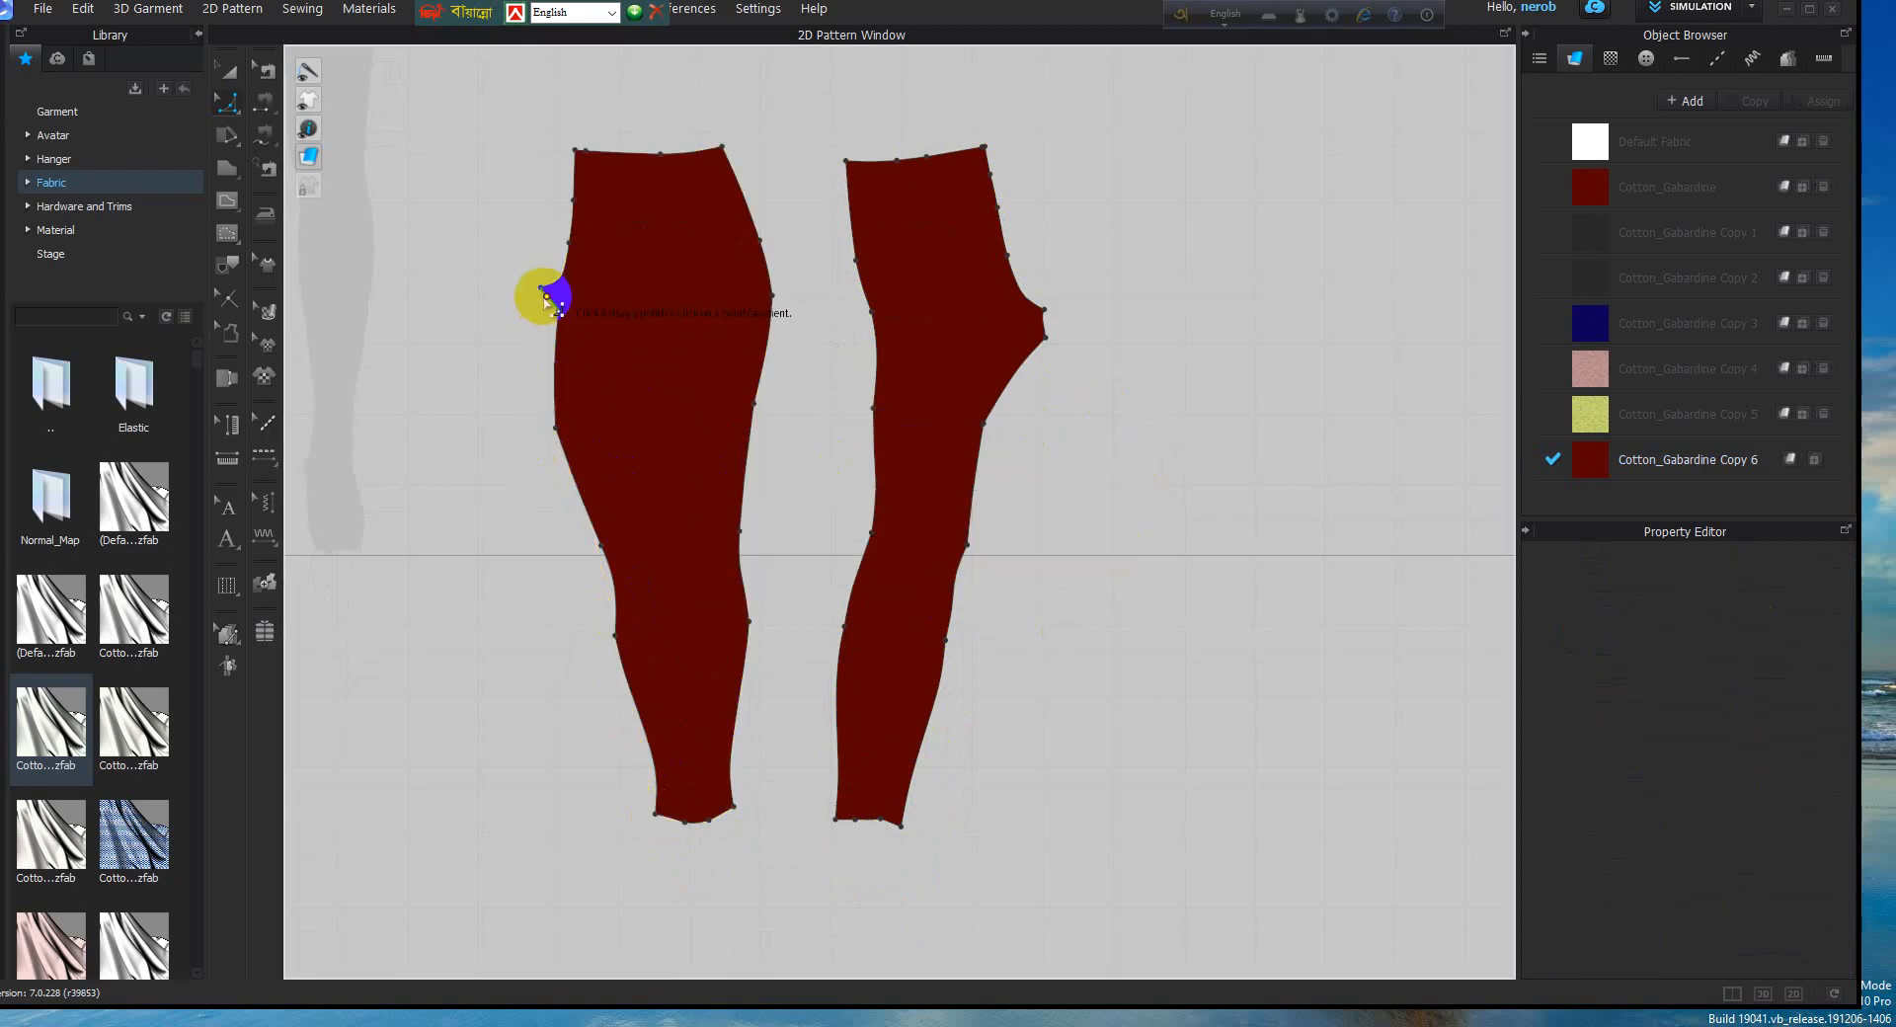
click(656, 808)
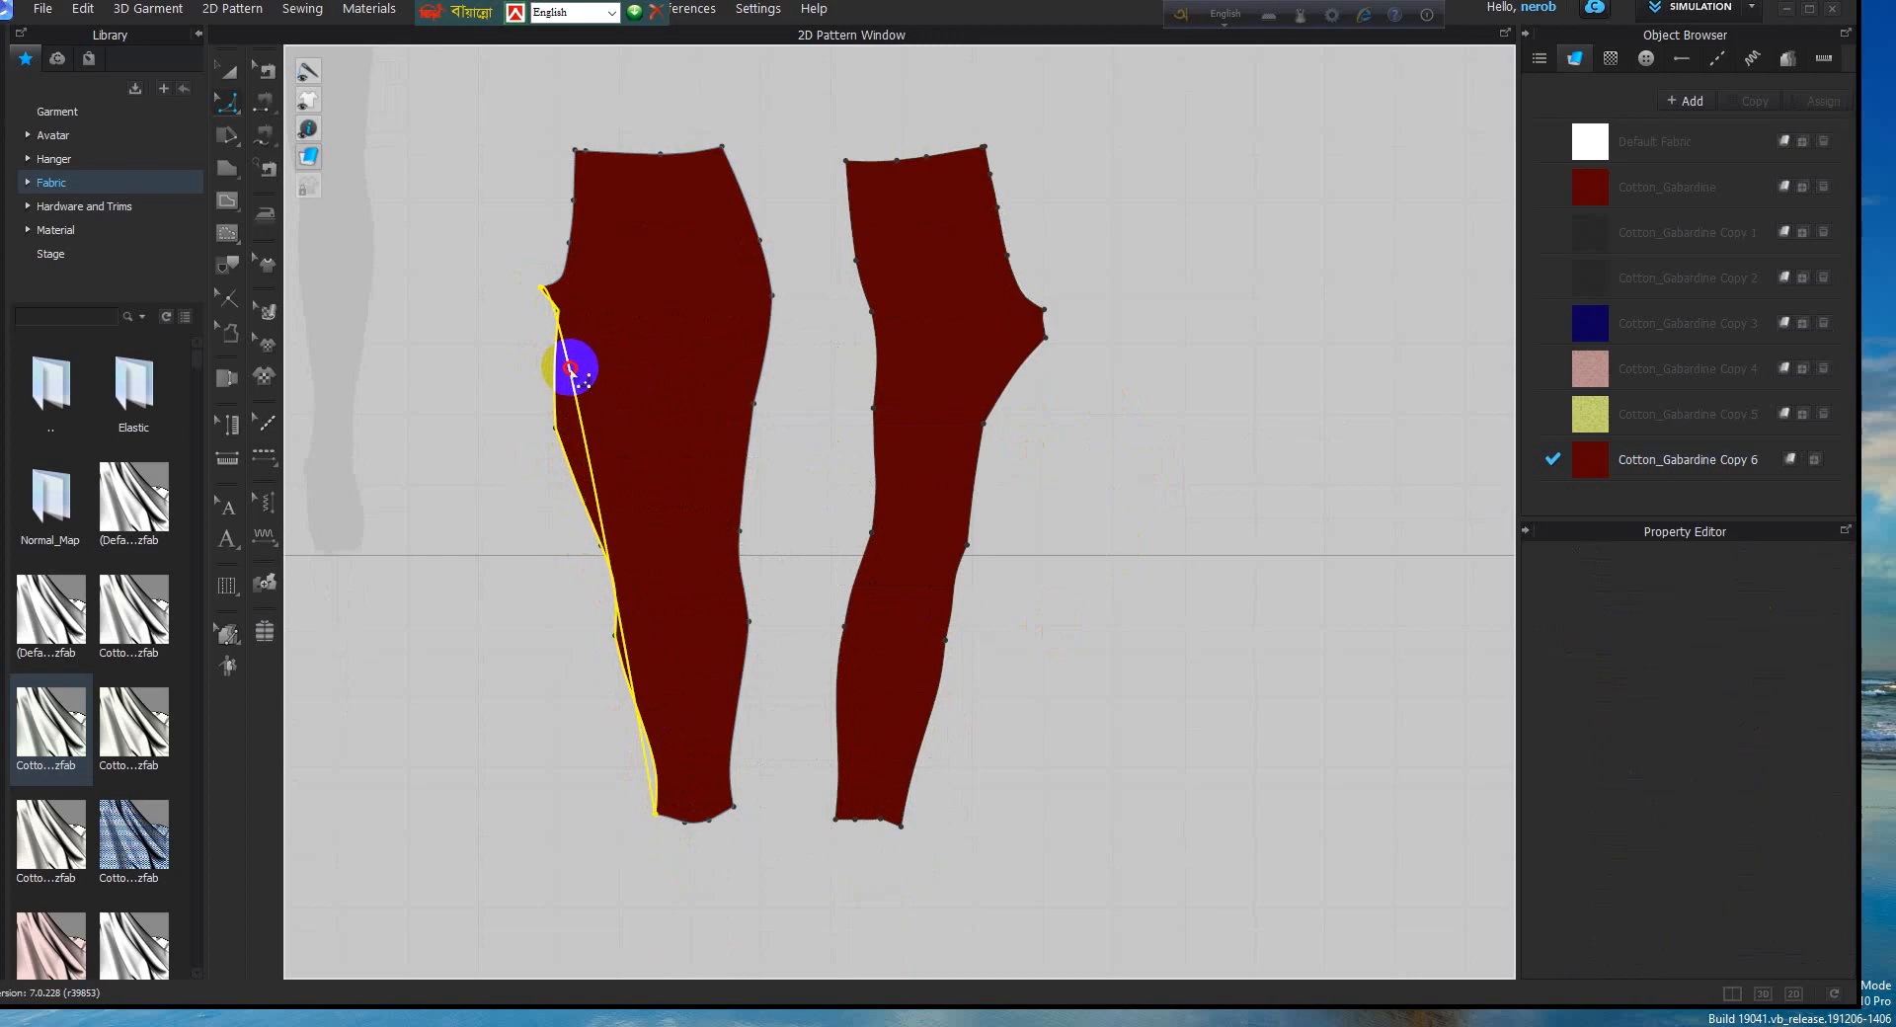
click(591, 460)
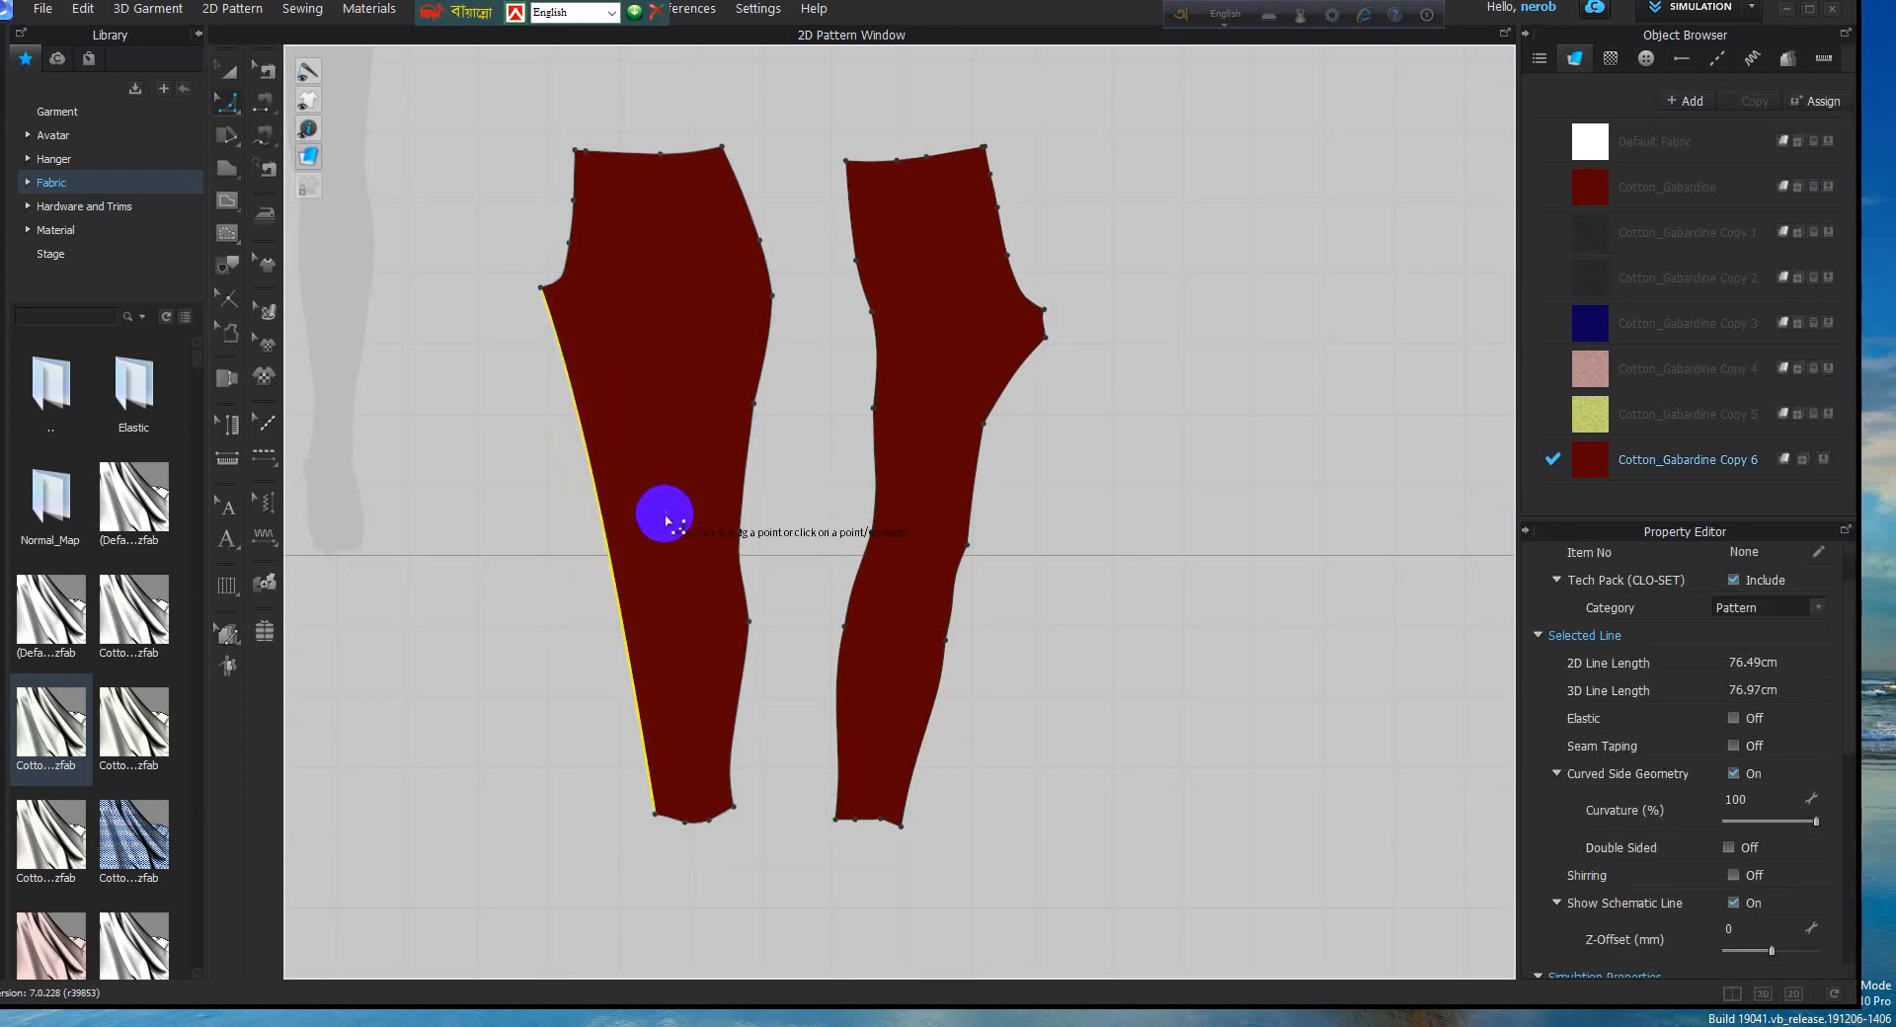
Replace the wider piece's crotch edge with one smooth inward curve from crotch point to waist corner, about 21.9 cm long
scroll(665, 517, down, 4)
scroll(650, 640, up, 6)
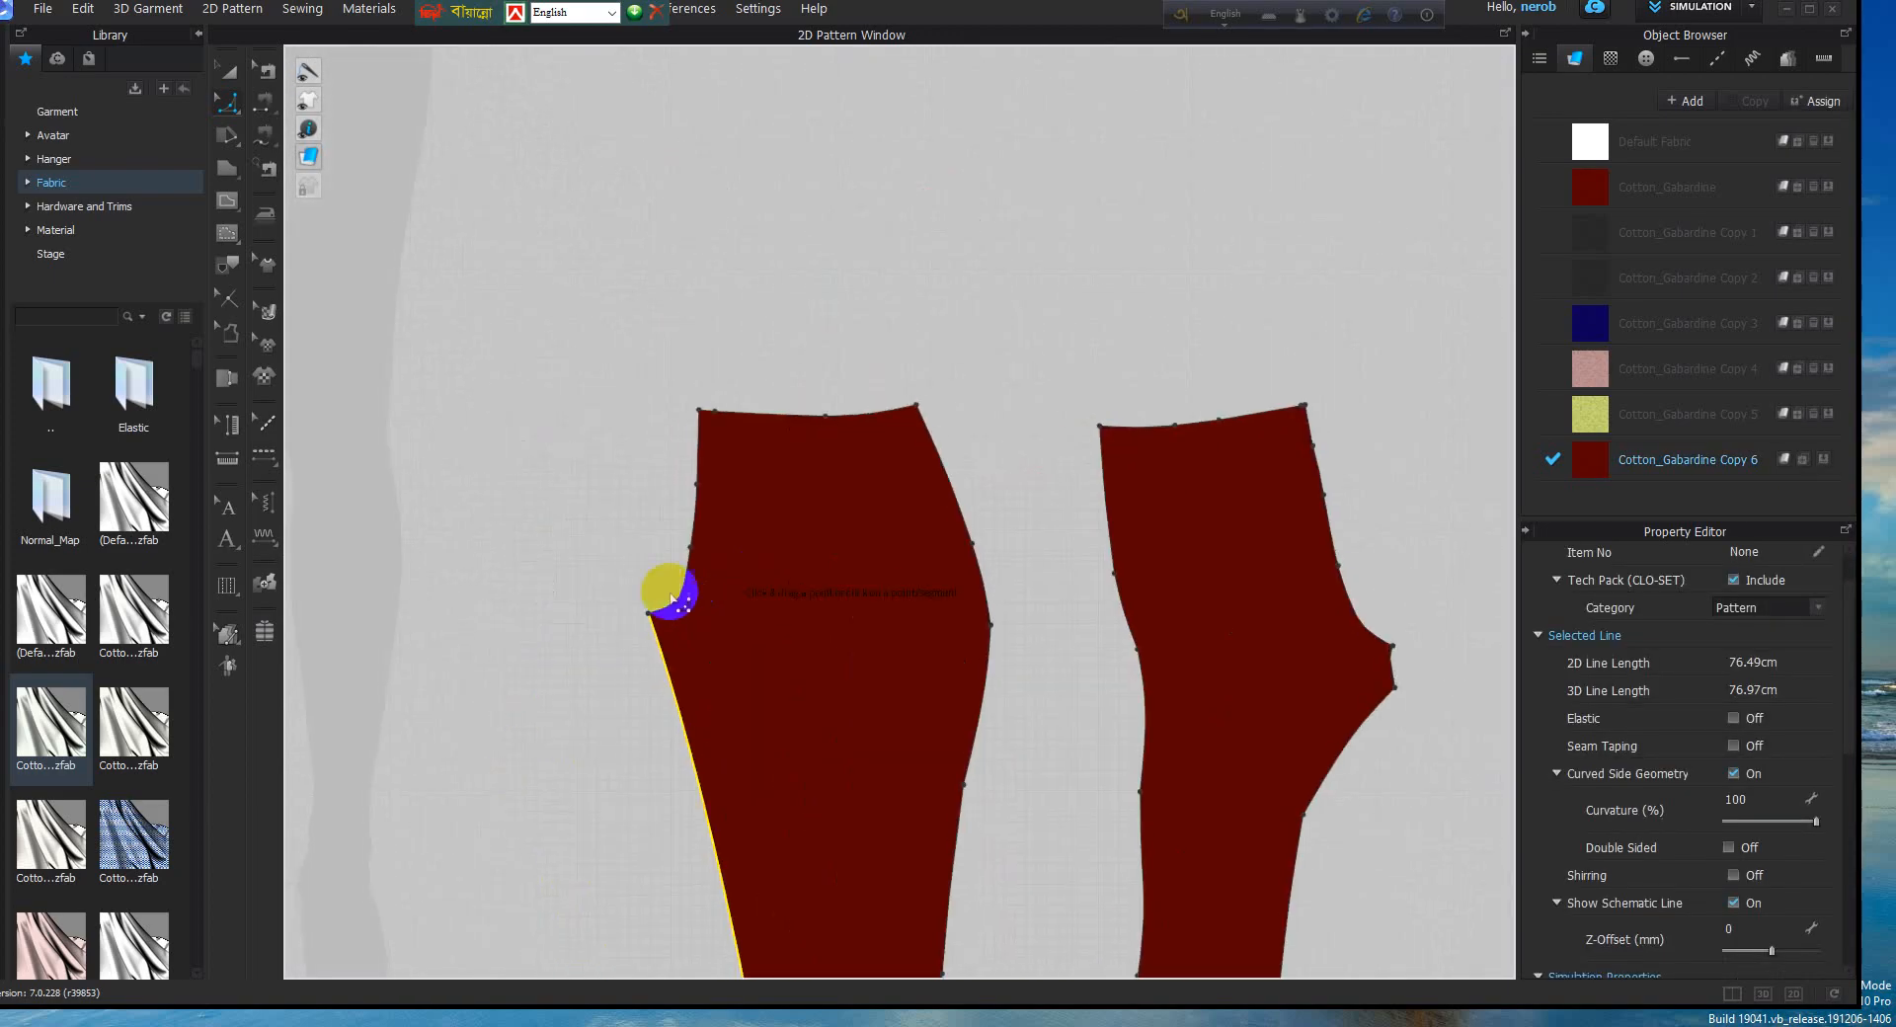
click(617, 642)
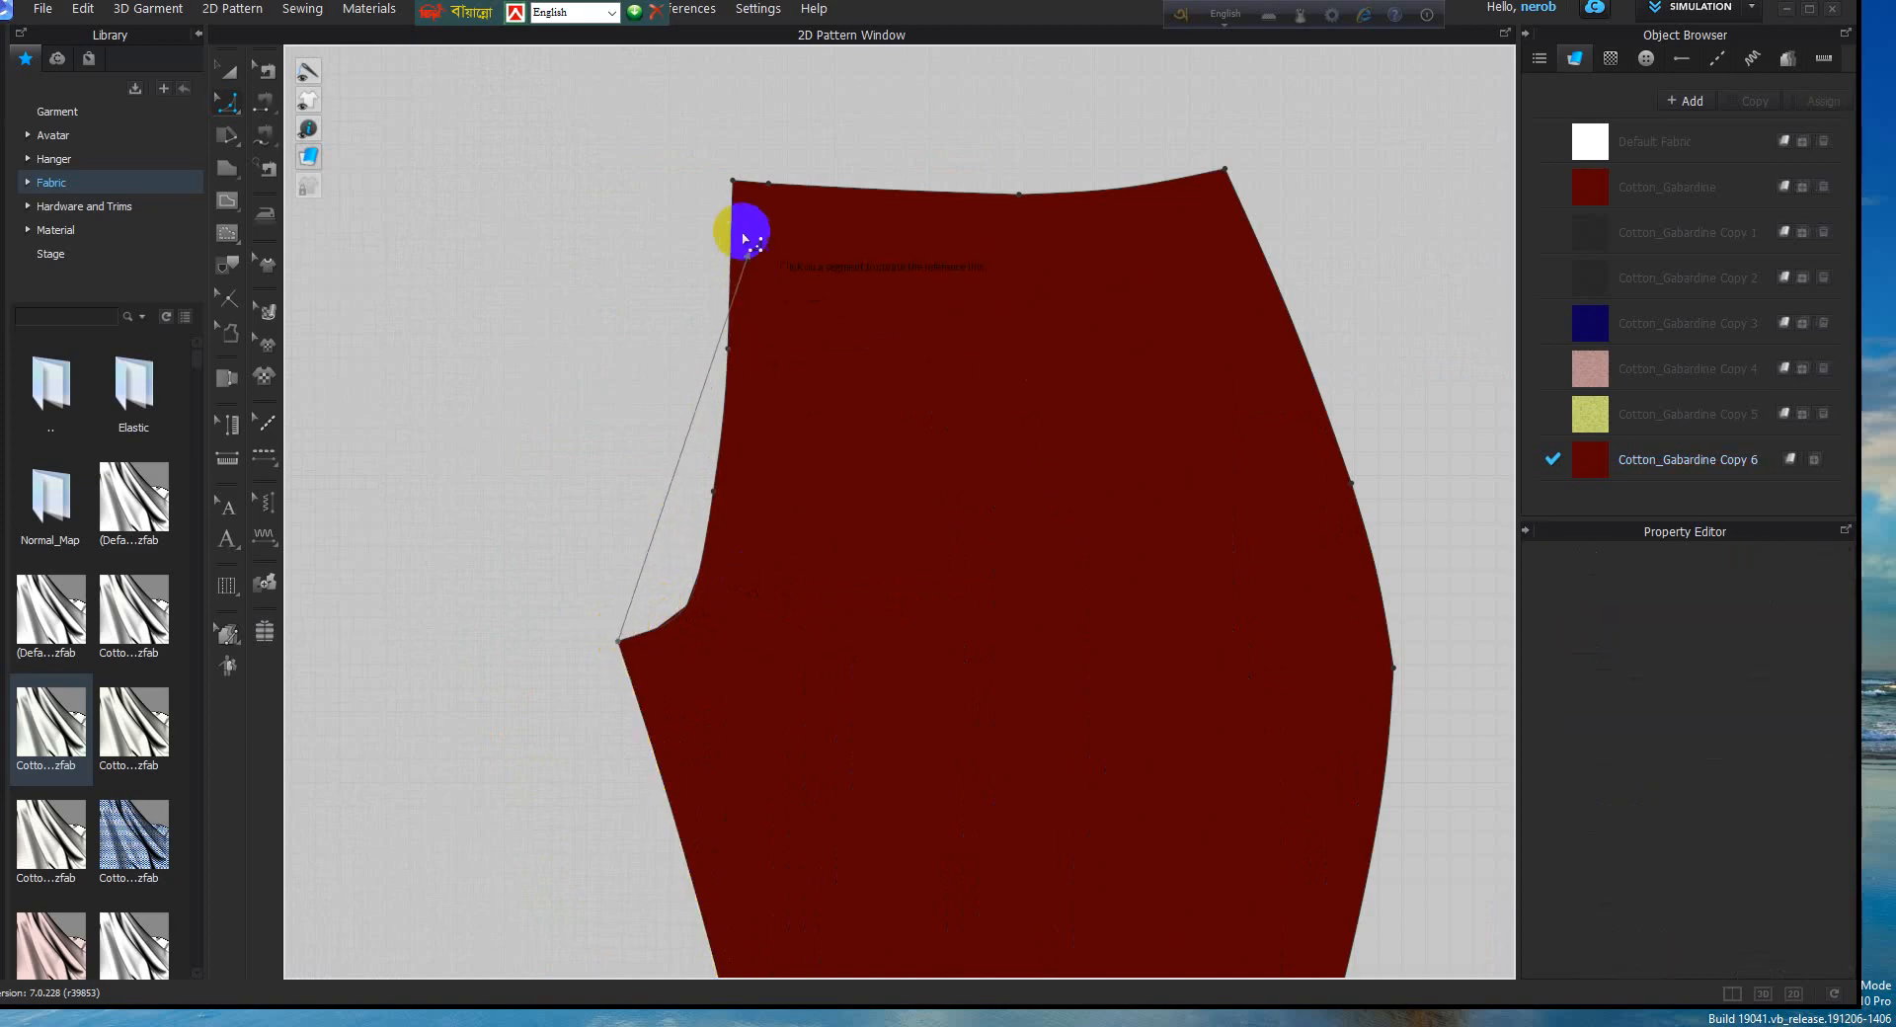
click(732, 179)
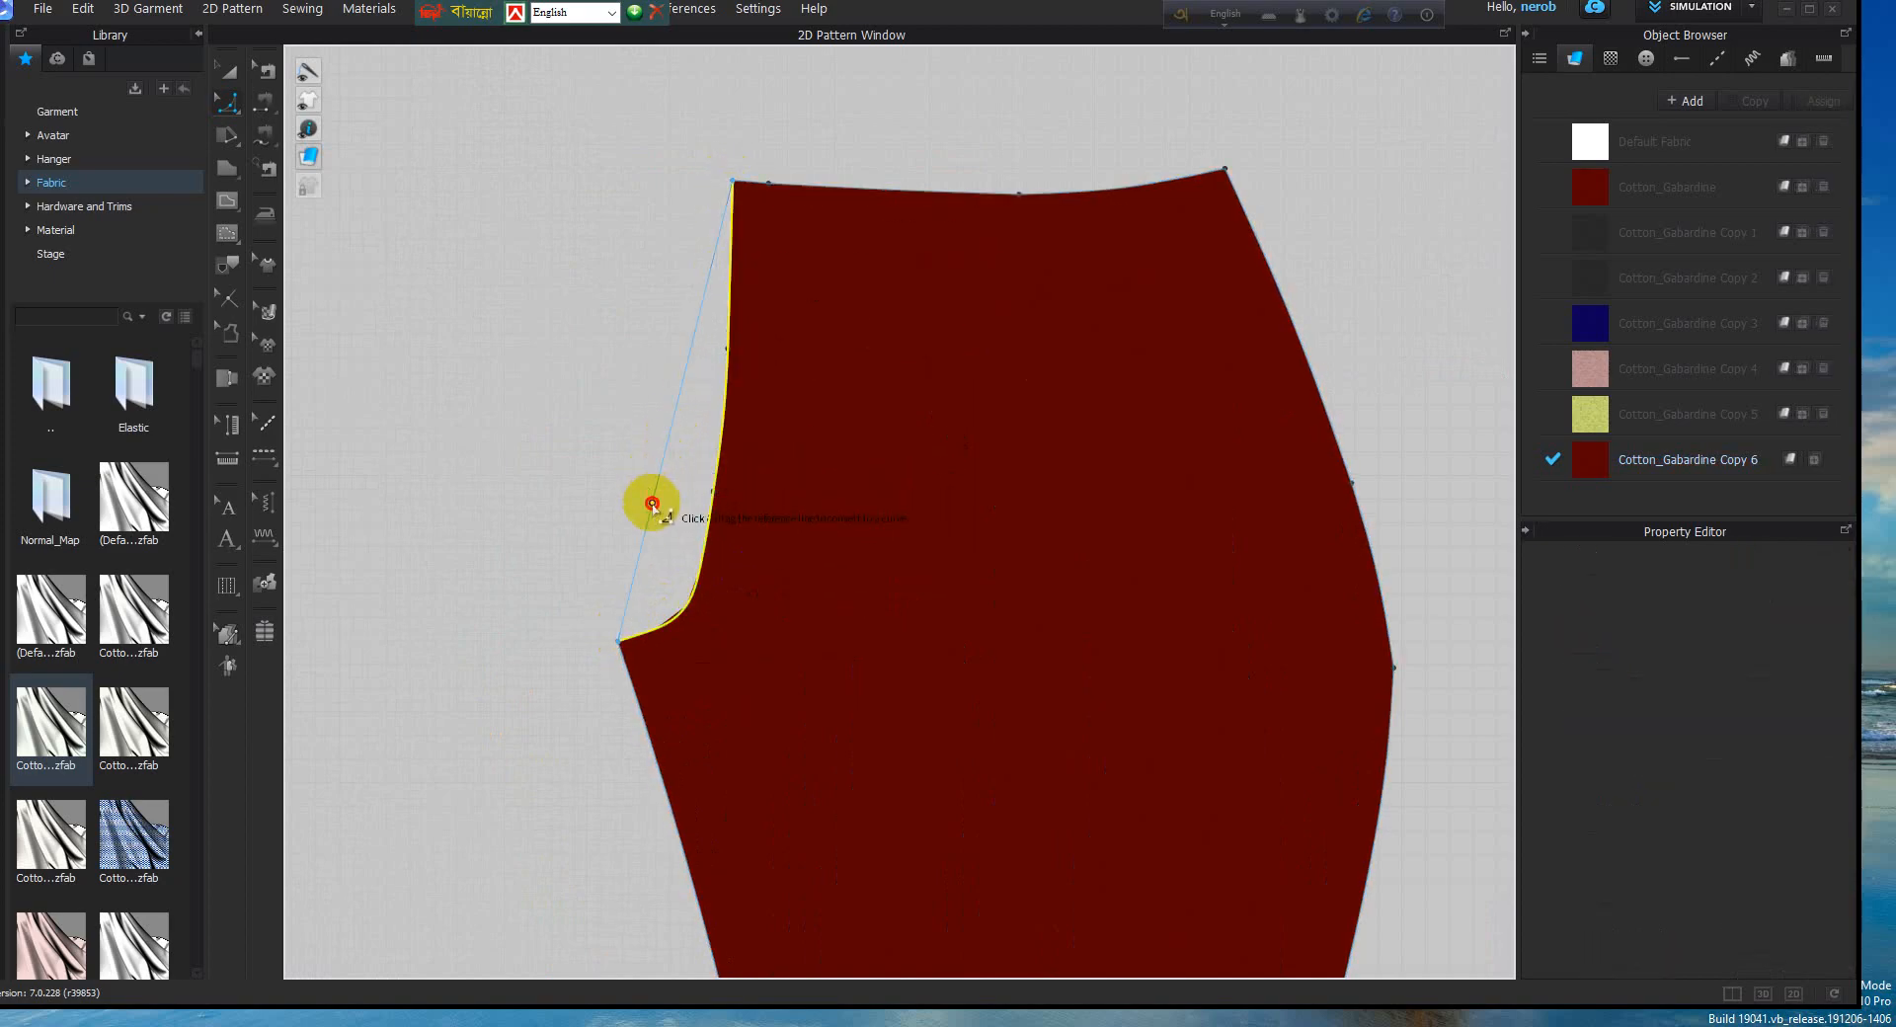
drag(651, 504, 700, 573)
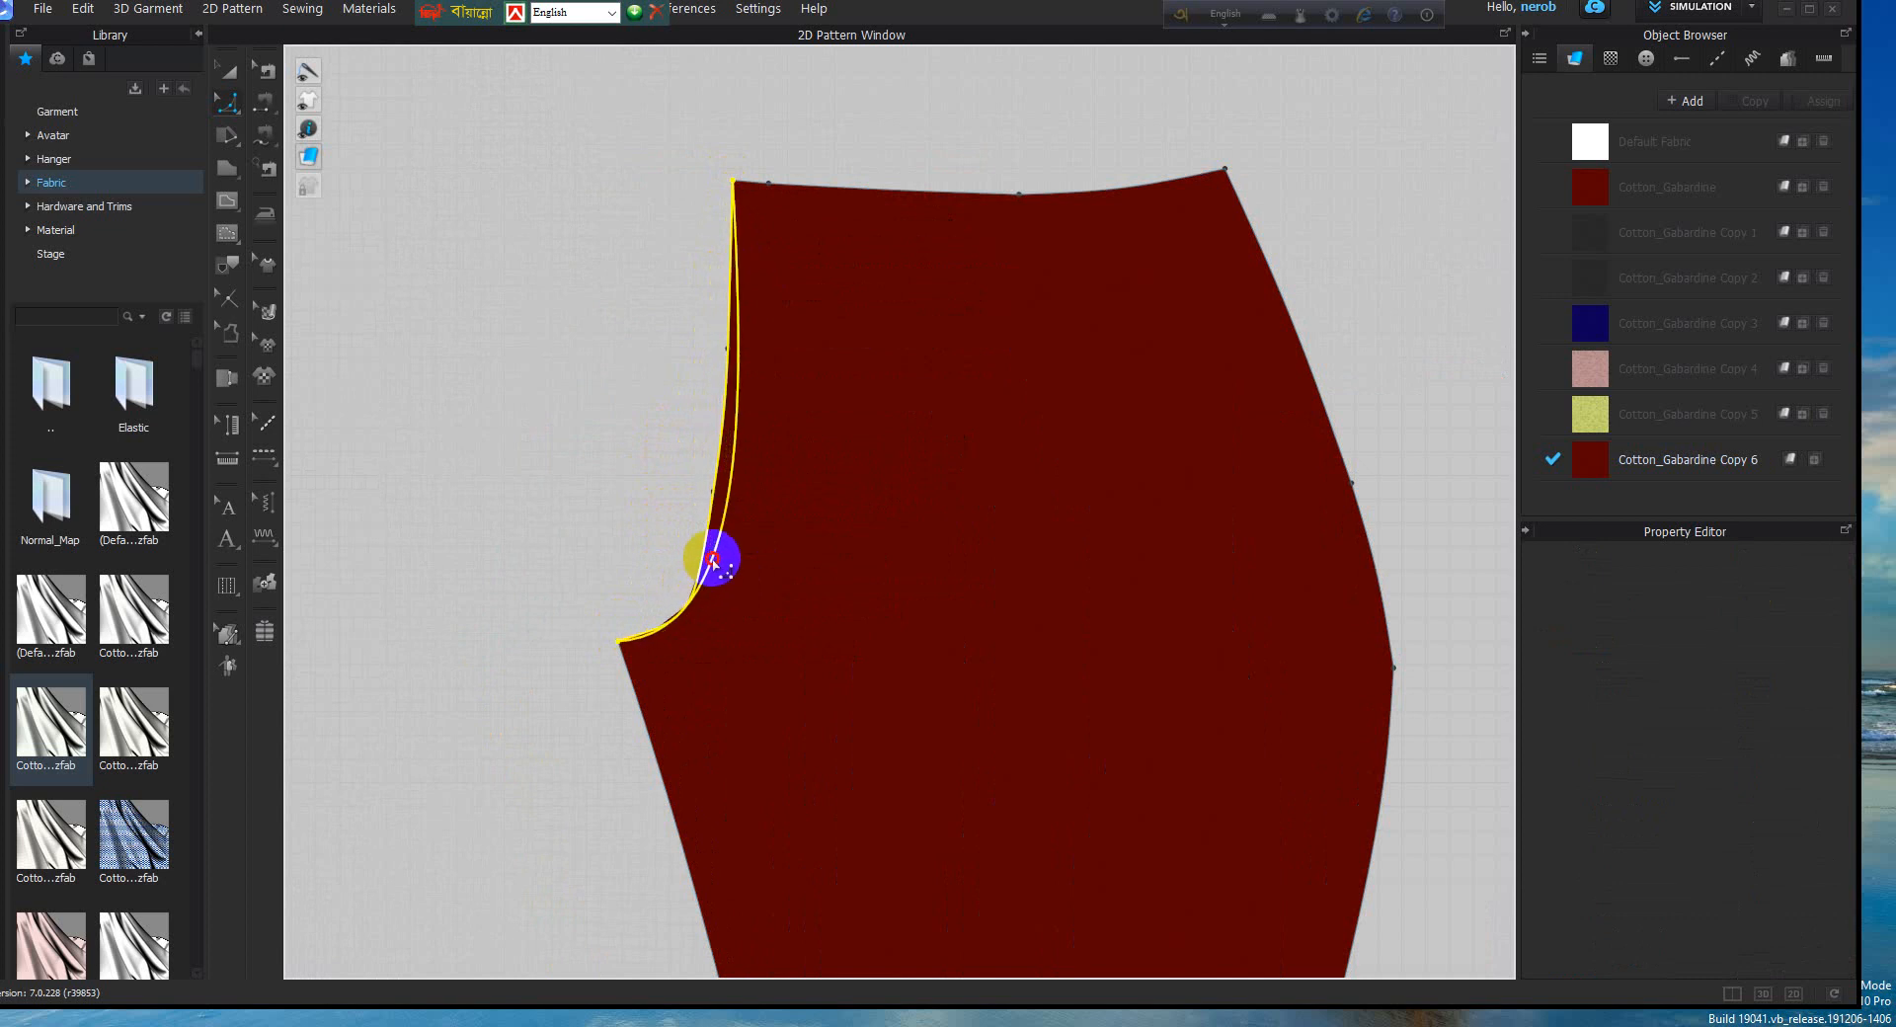
drag(713, 563, 713, 563)
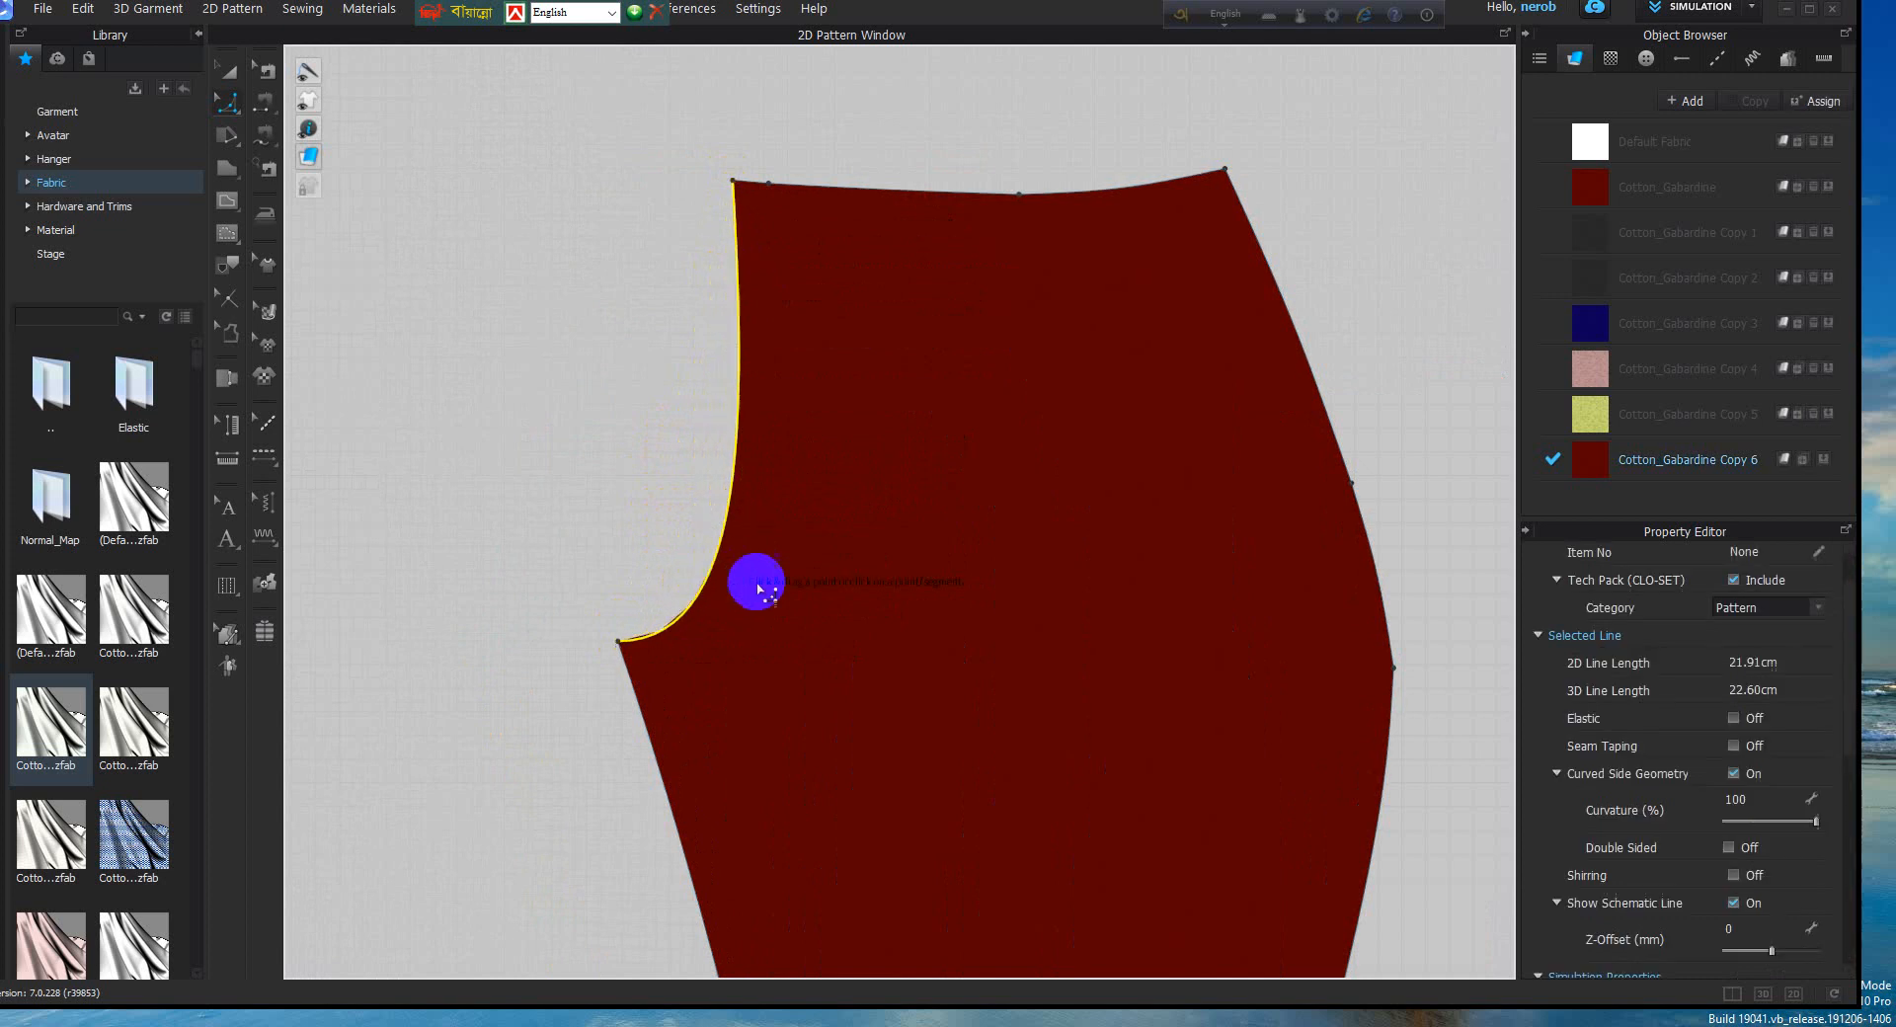
Try to replace the wider piece's hip edge with one curve from the outer waist corner to the upper-thigh point
scroll(926, 650, down, 3)
middle_drag(889, 663, 650, 406)
scroll(804, 628, down, 3)
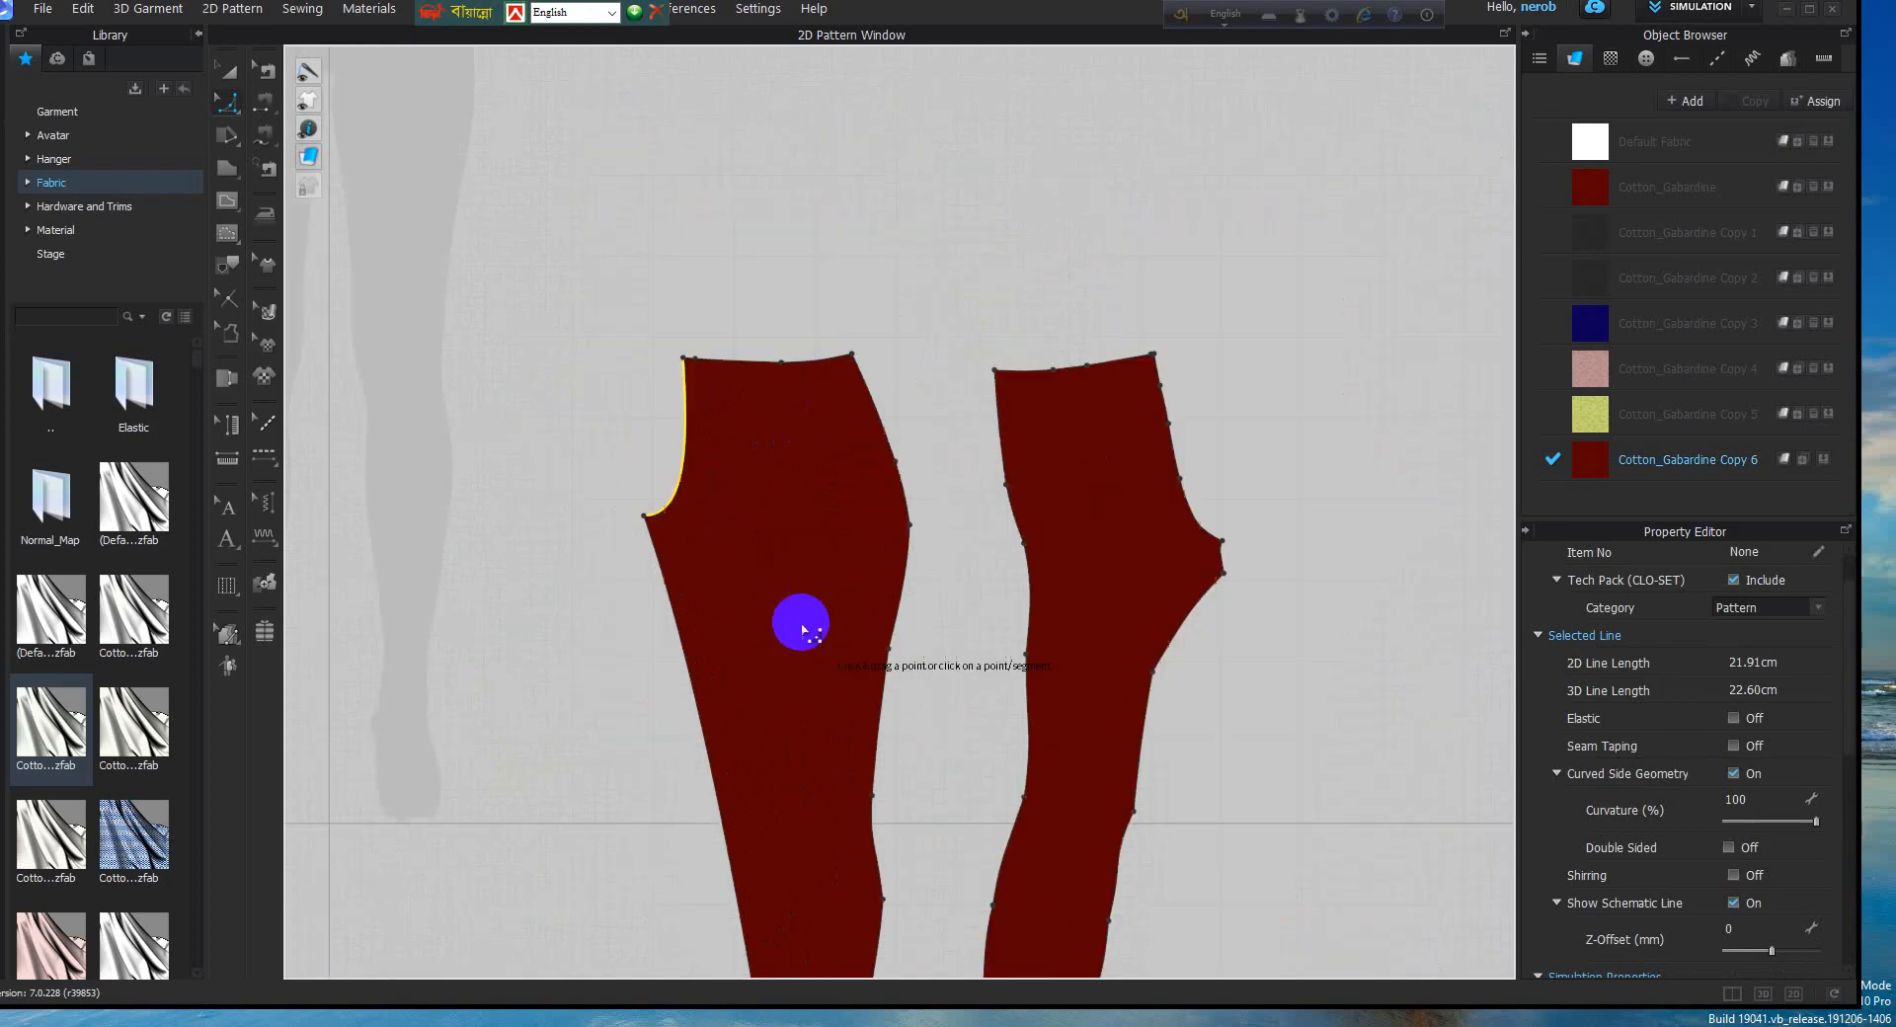
middle_drag(796, 626, 588, 457)
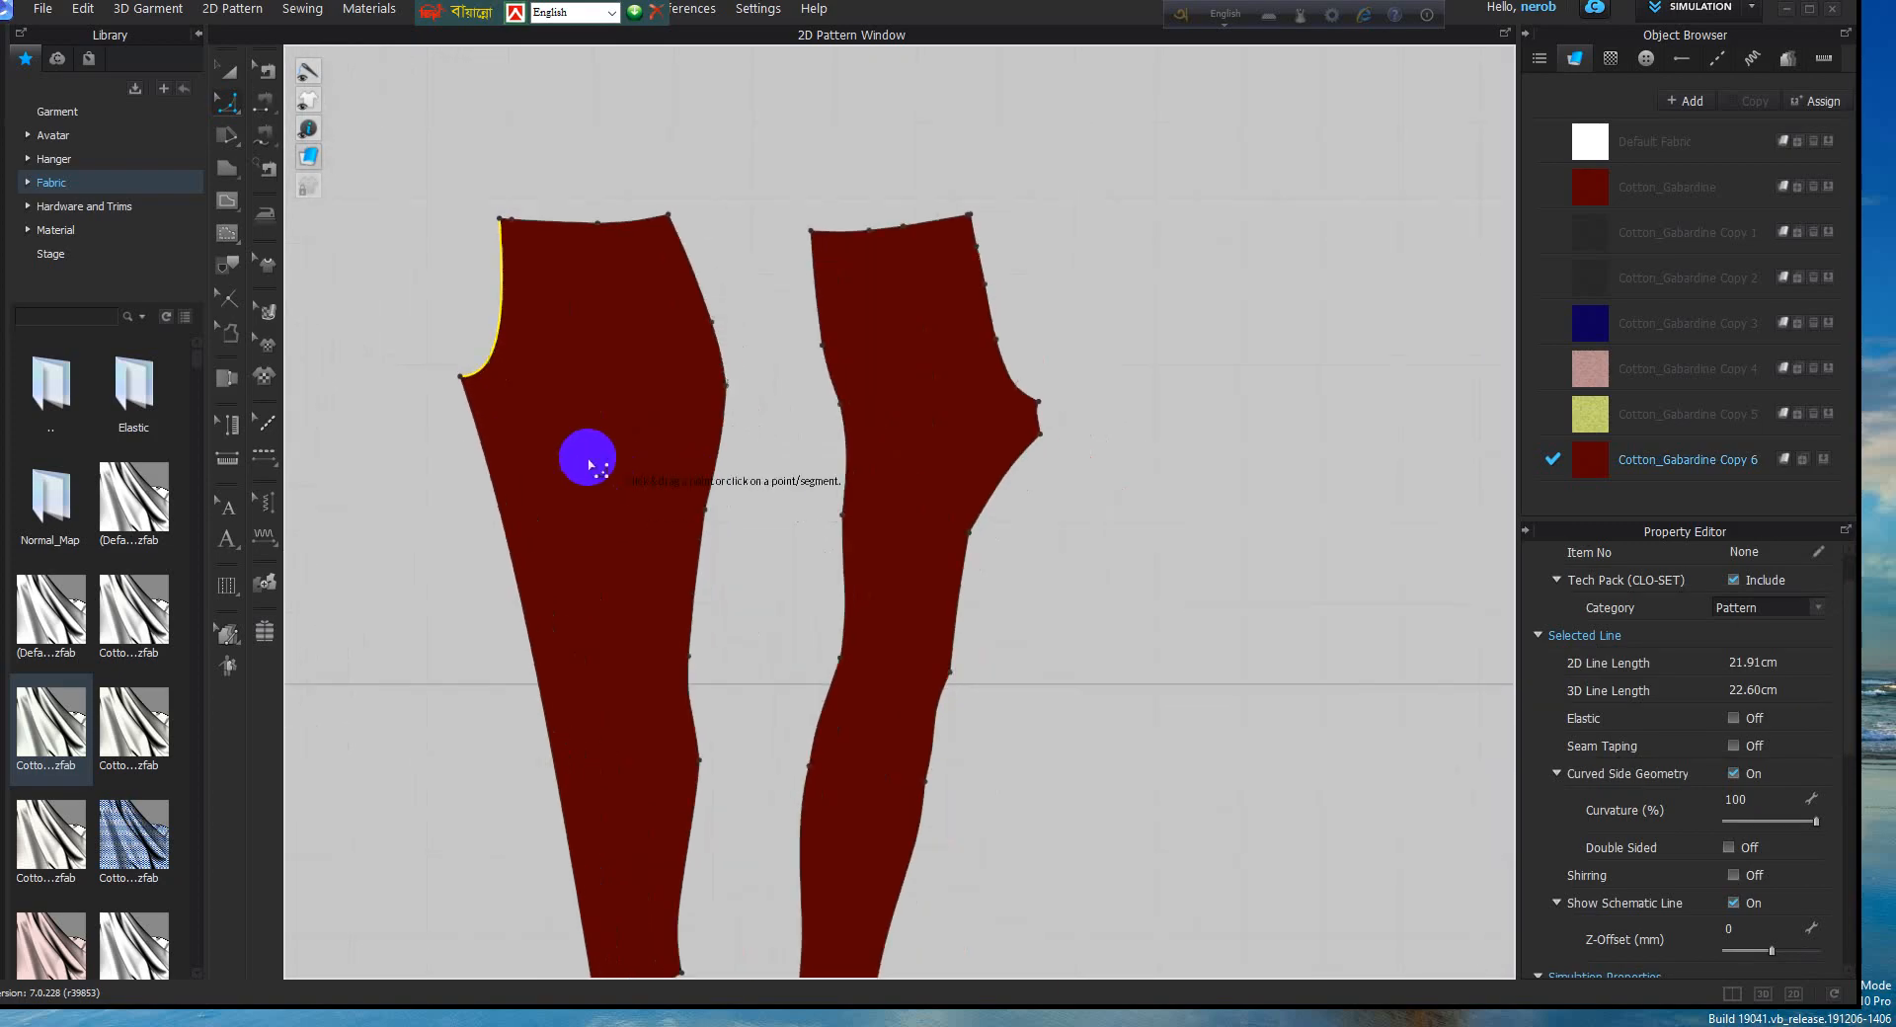
middle_drag(601, 635, 474, 725)
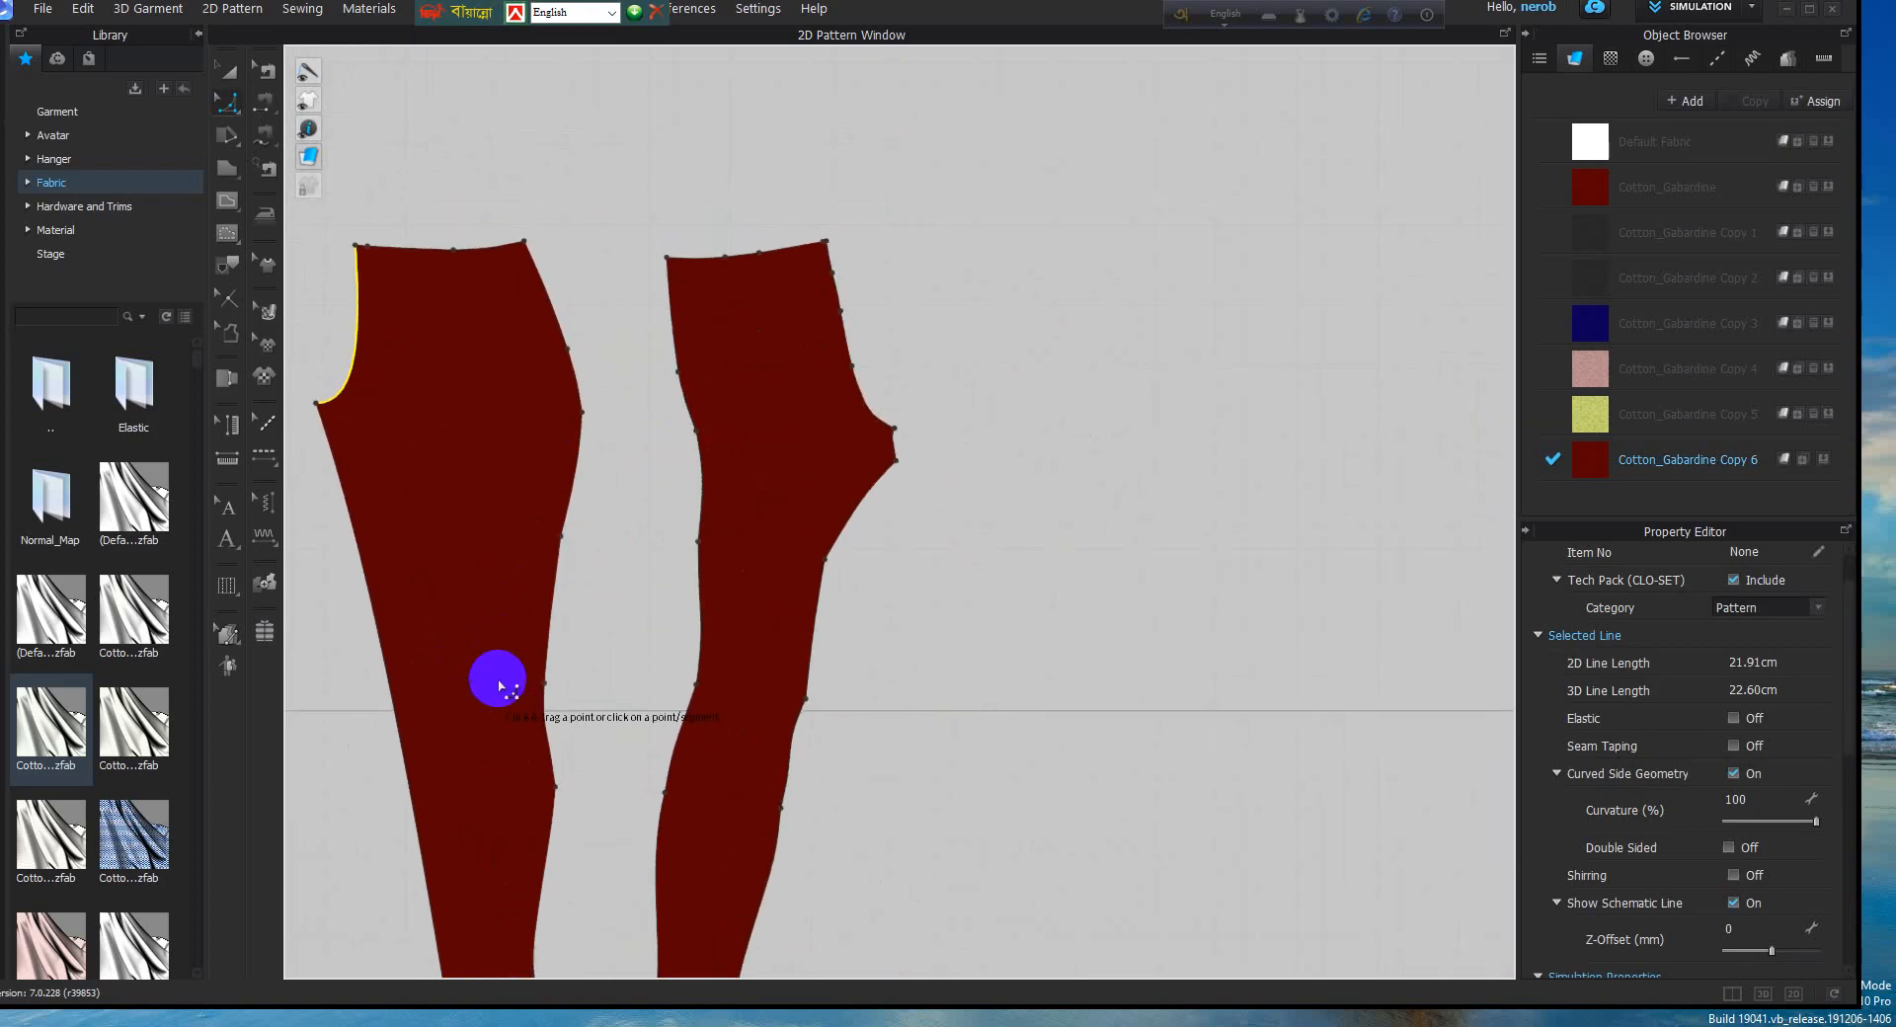
scroll(544, 353, up, 2)
middle_drag(590, 391, 901, 287)
click(875, 135)
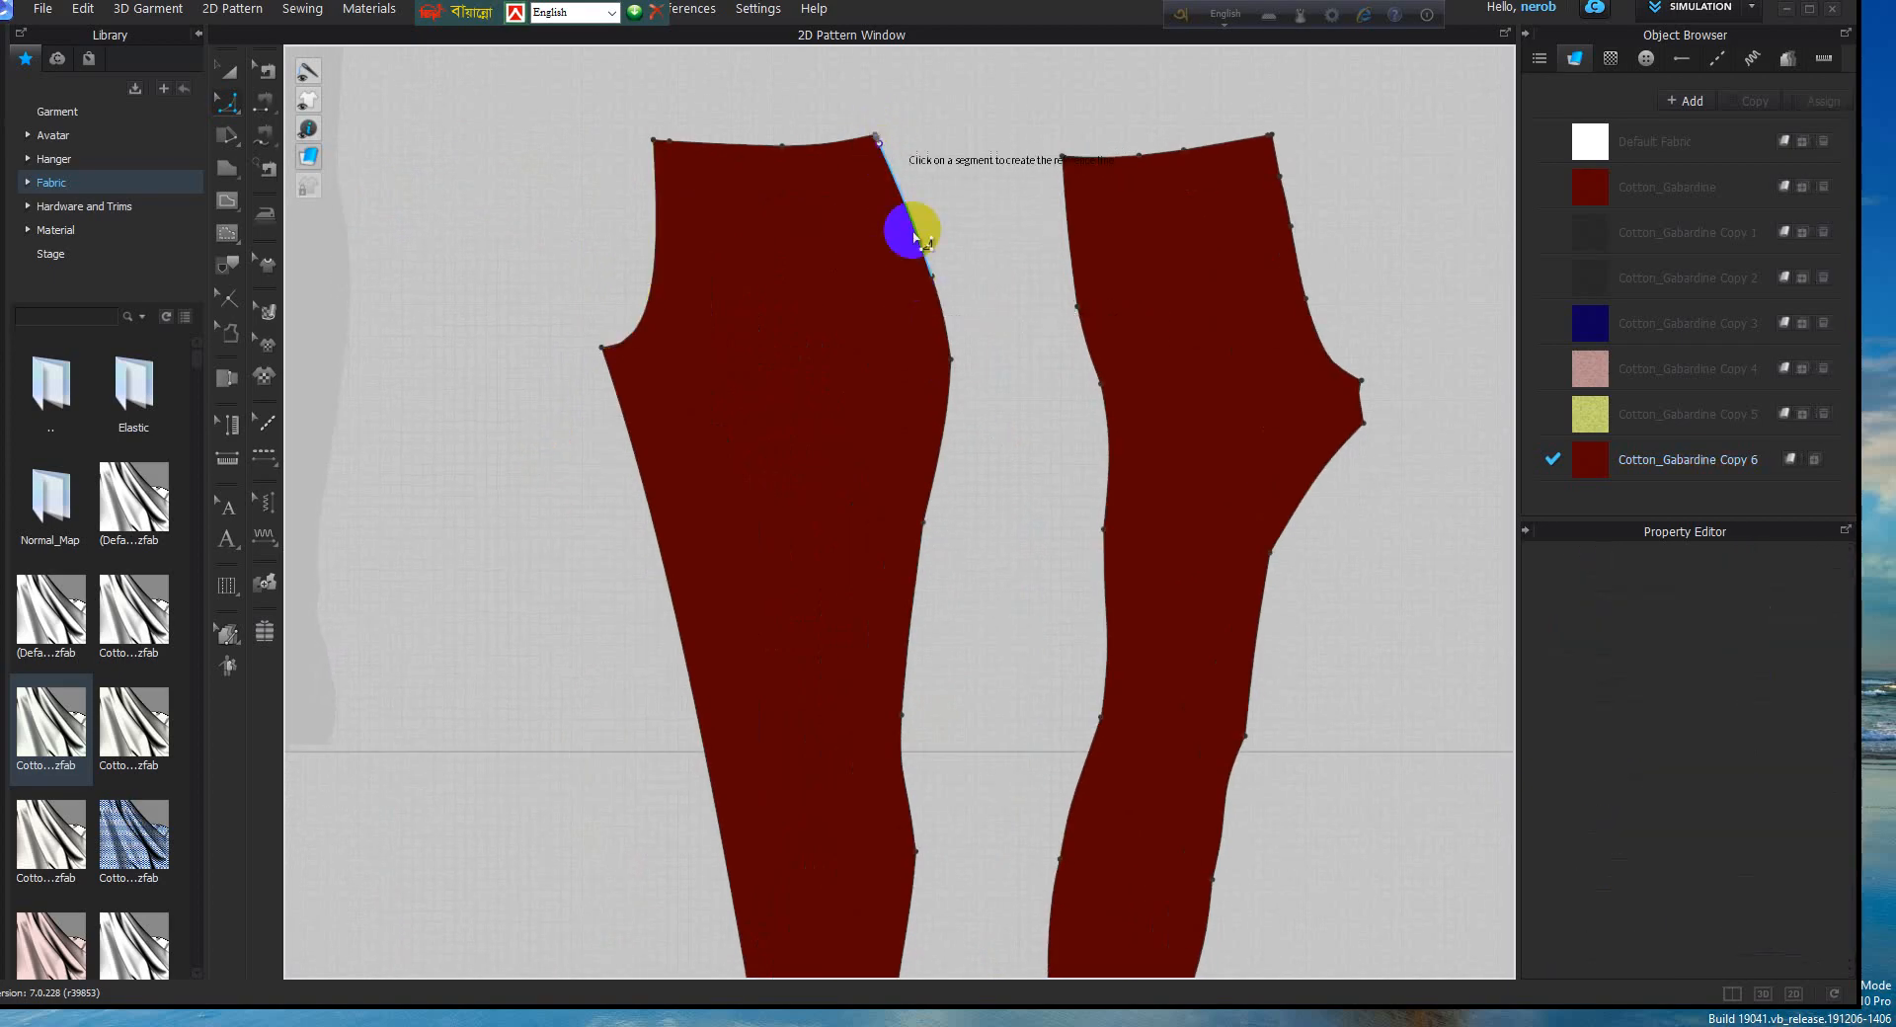
click(922, 520)
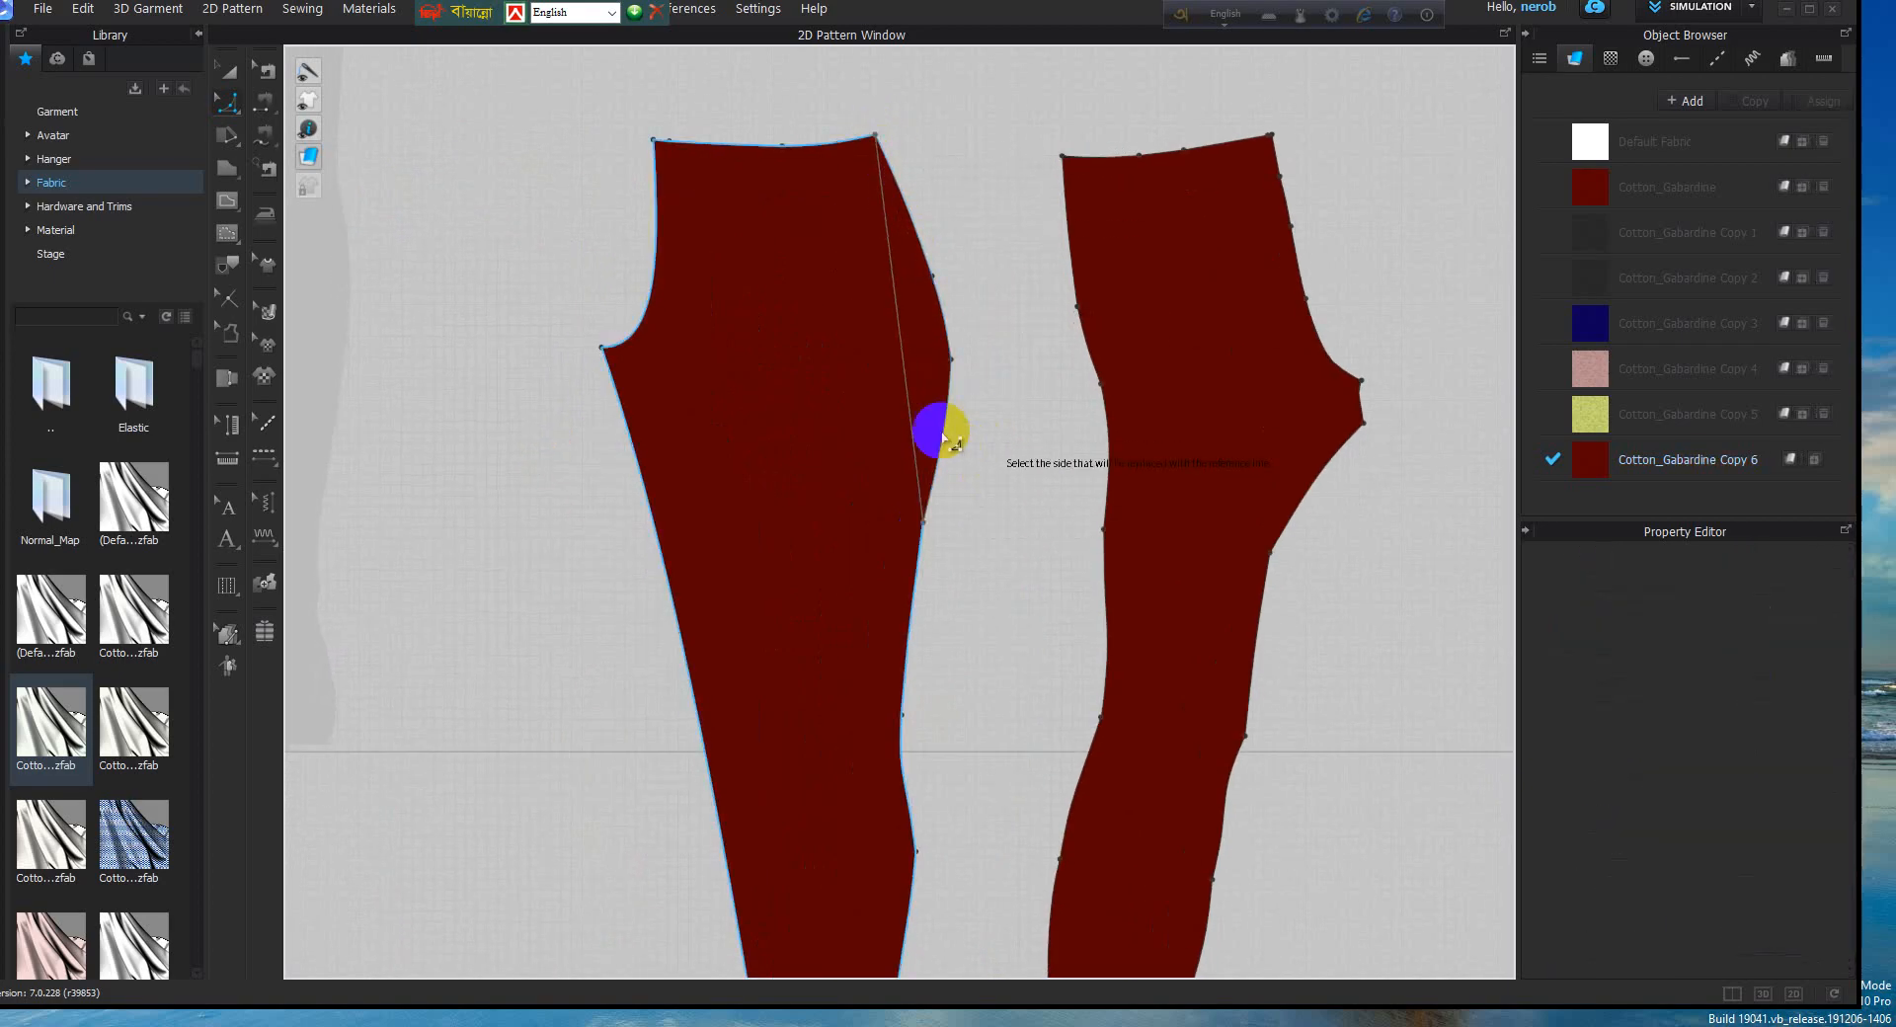
click(900, 332)
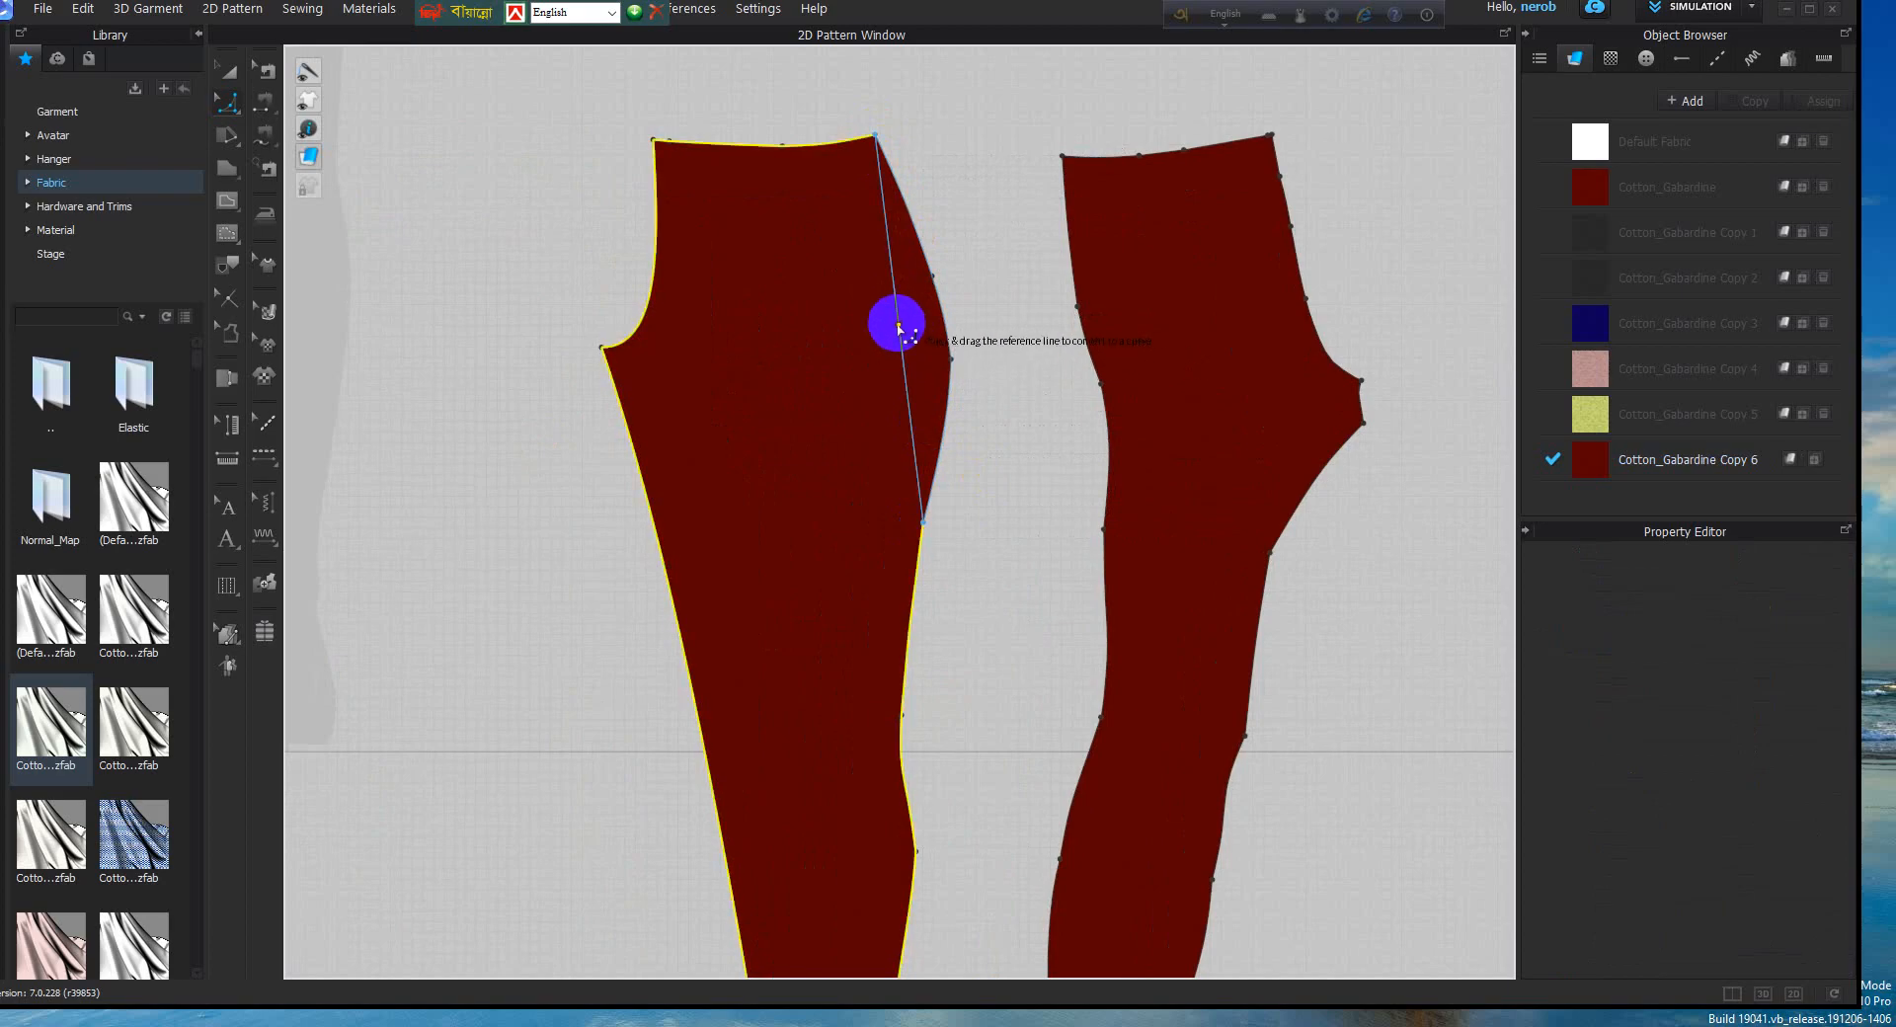
drag(899, 328, 914, 326)
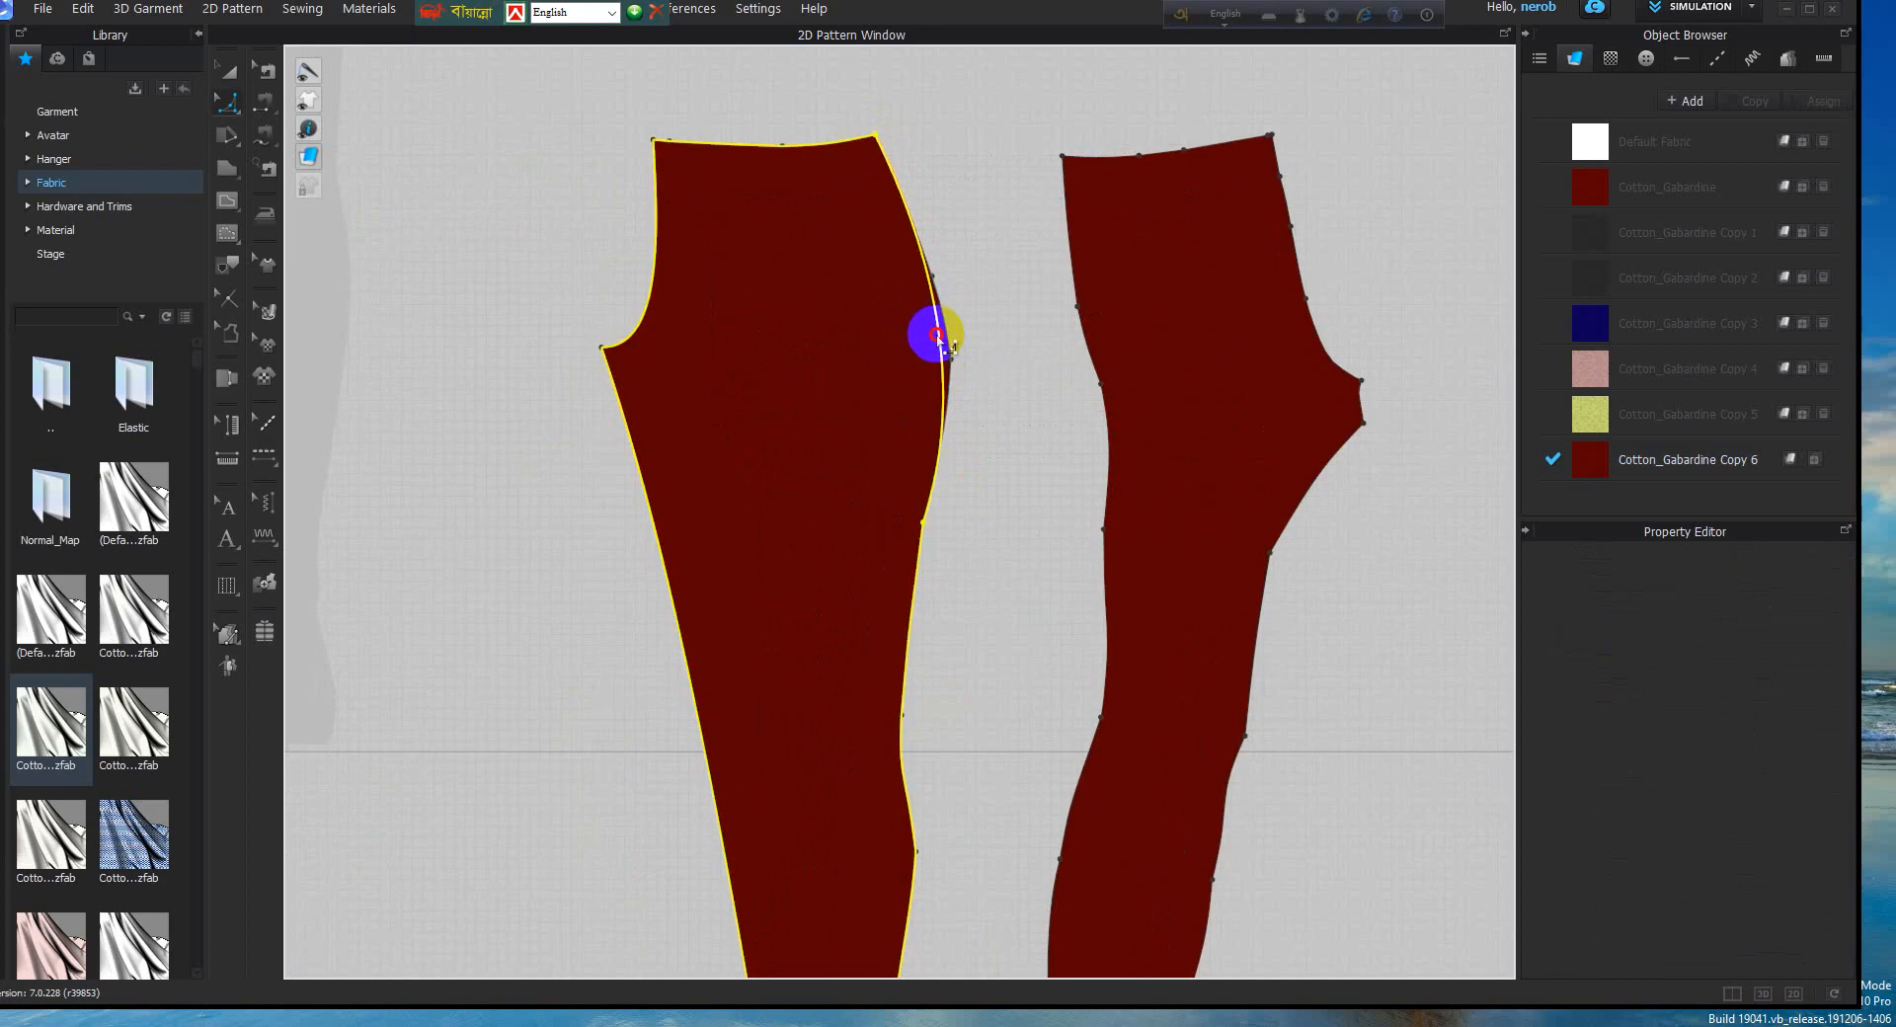
drag(937, 342, 936, 390)
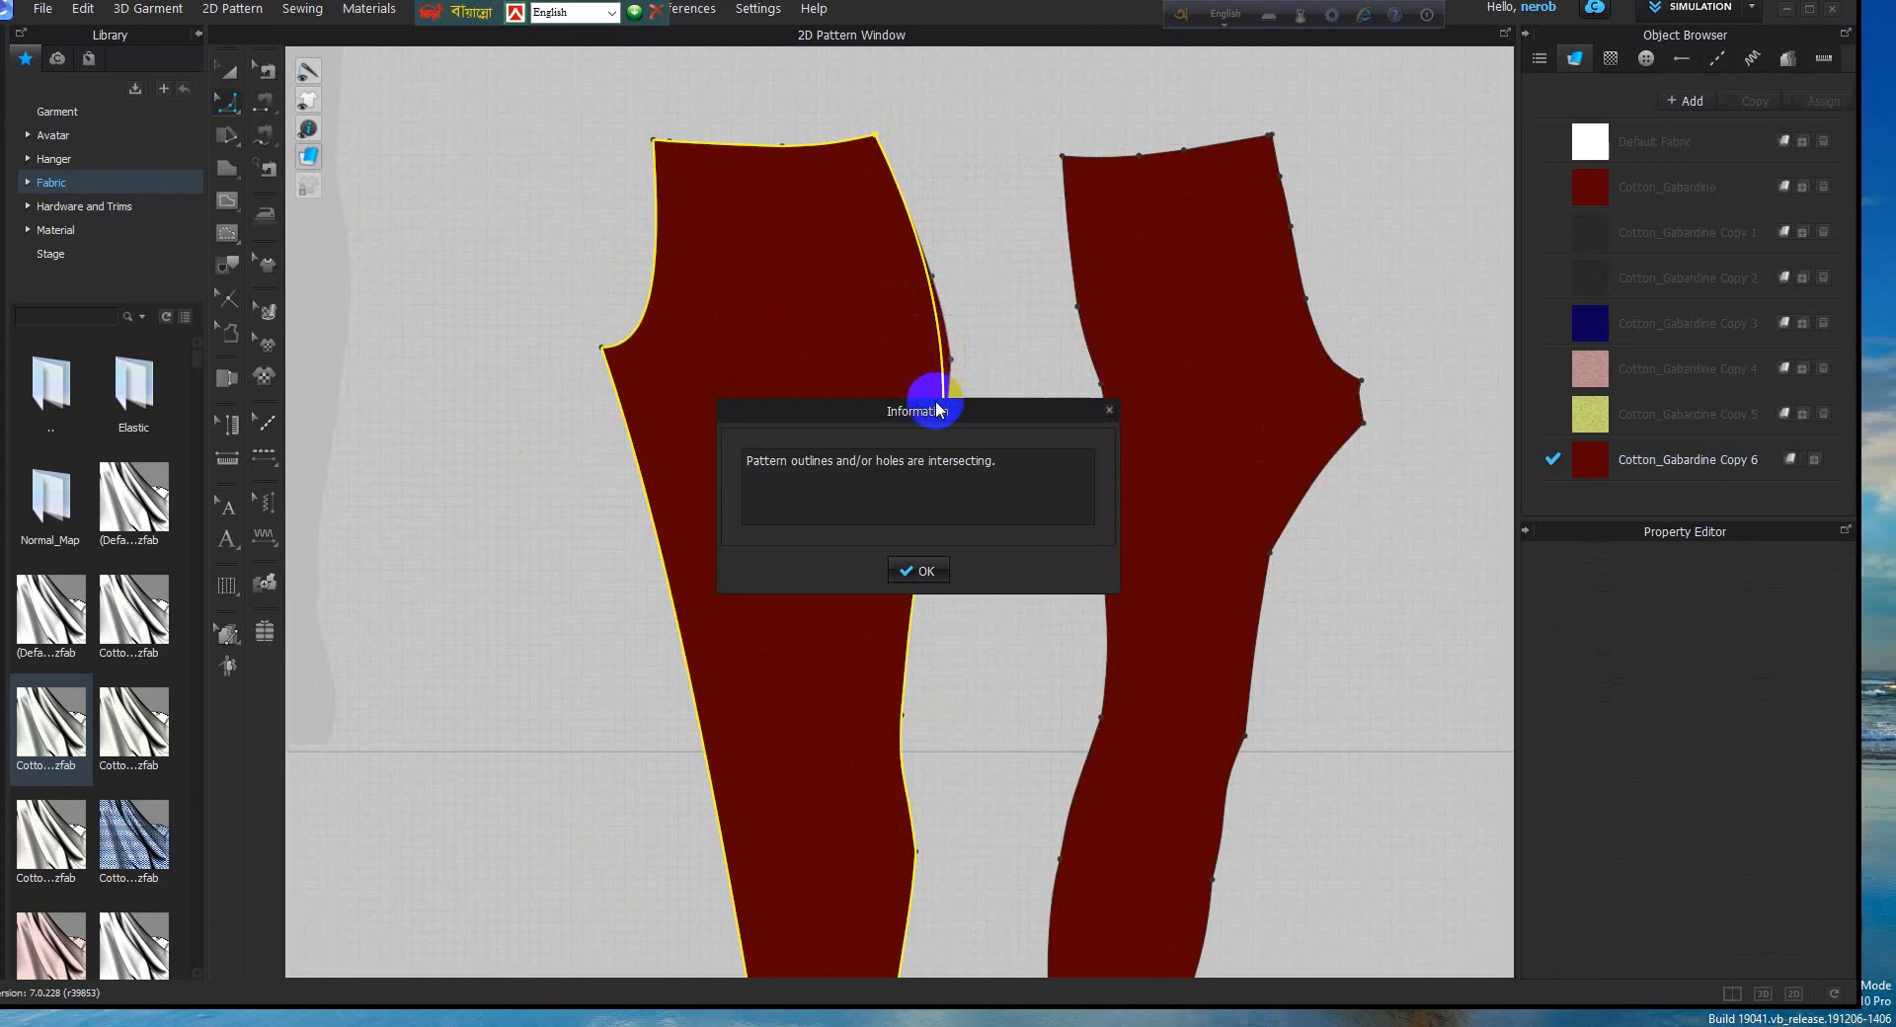
click(1108, 413)
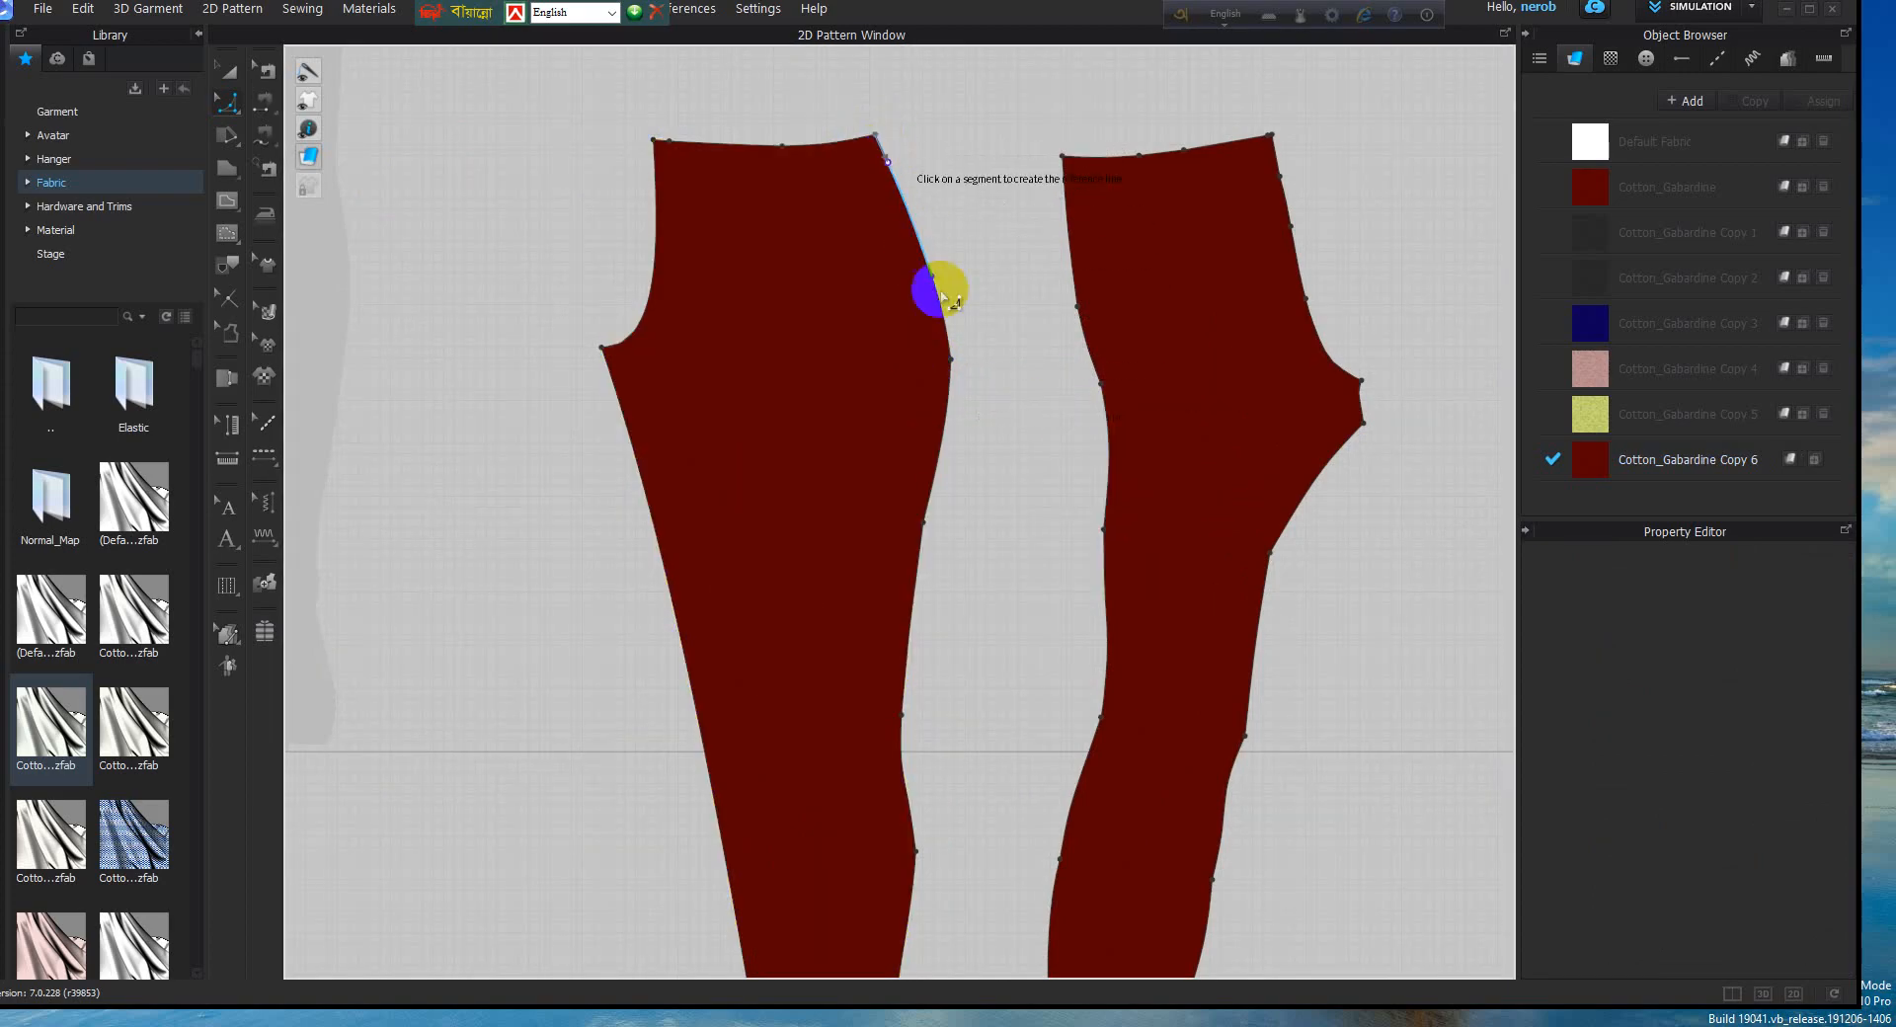
Replace the wider piece's hip edge between outer waist corner and upper-thigh point with one outward curve about 37.2 cm long
click(922, 520)
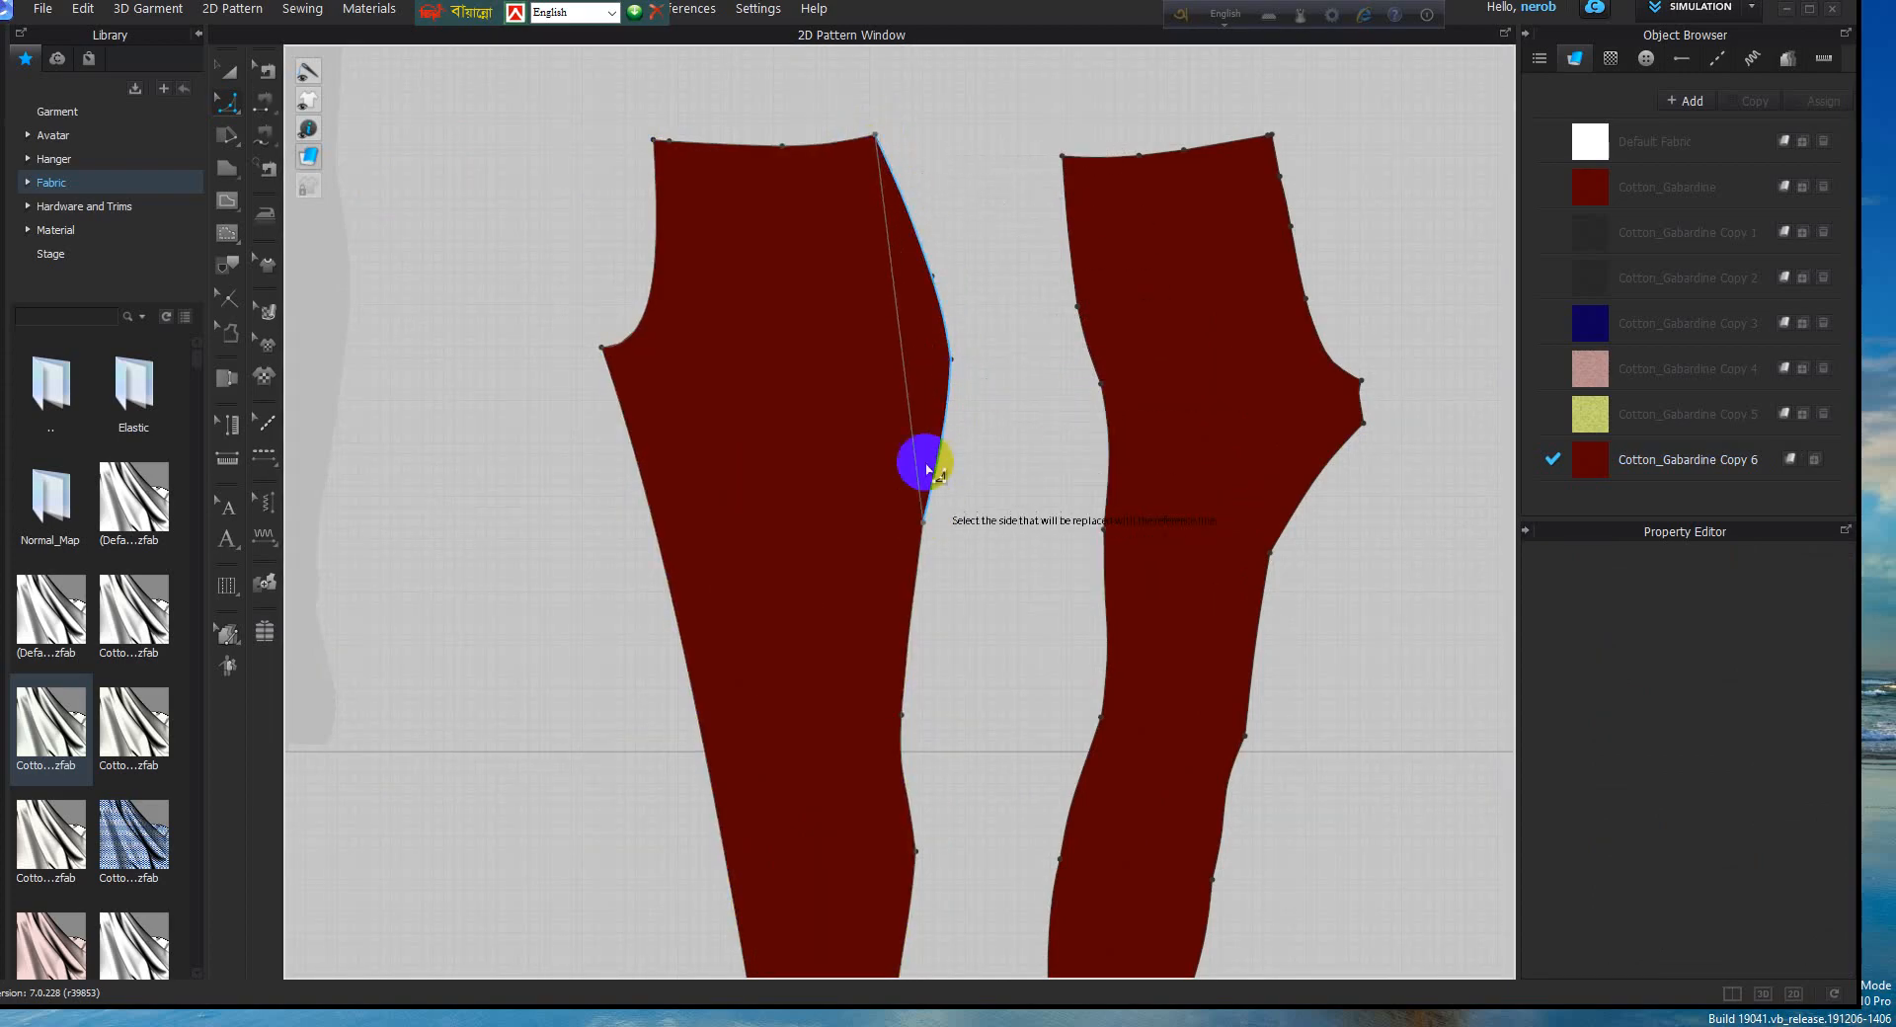
click(905, 358)
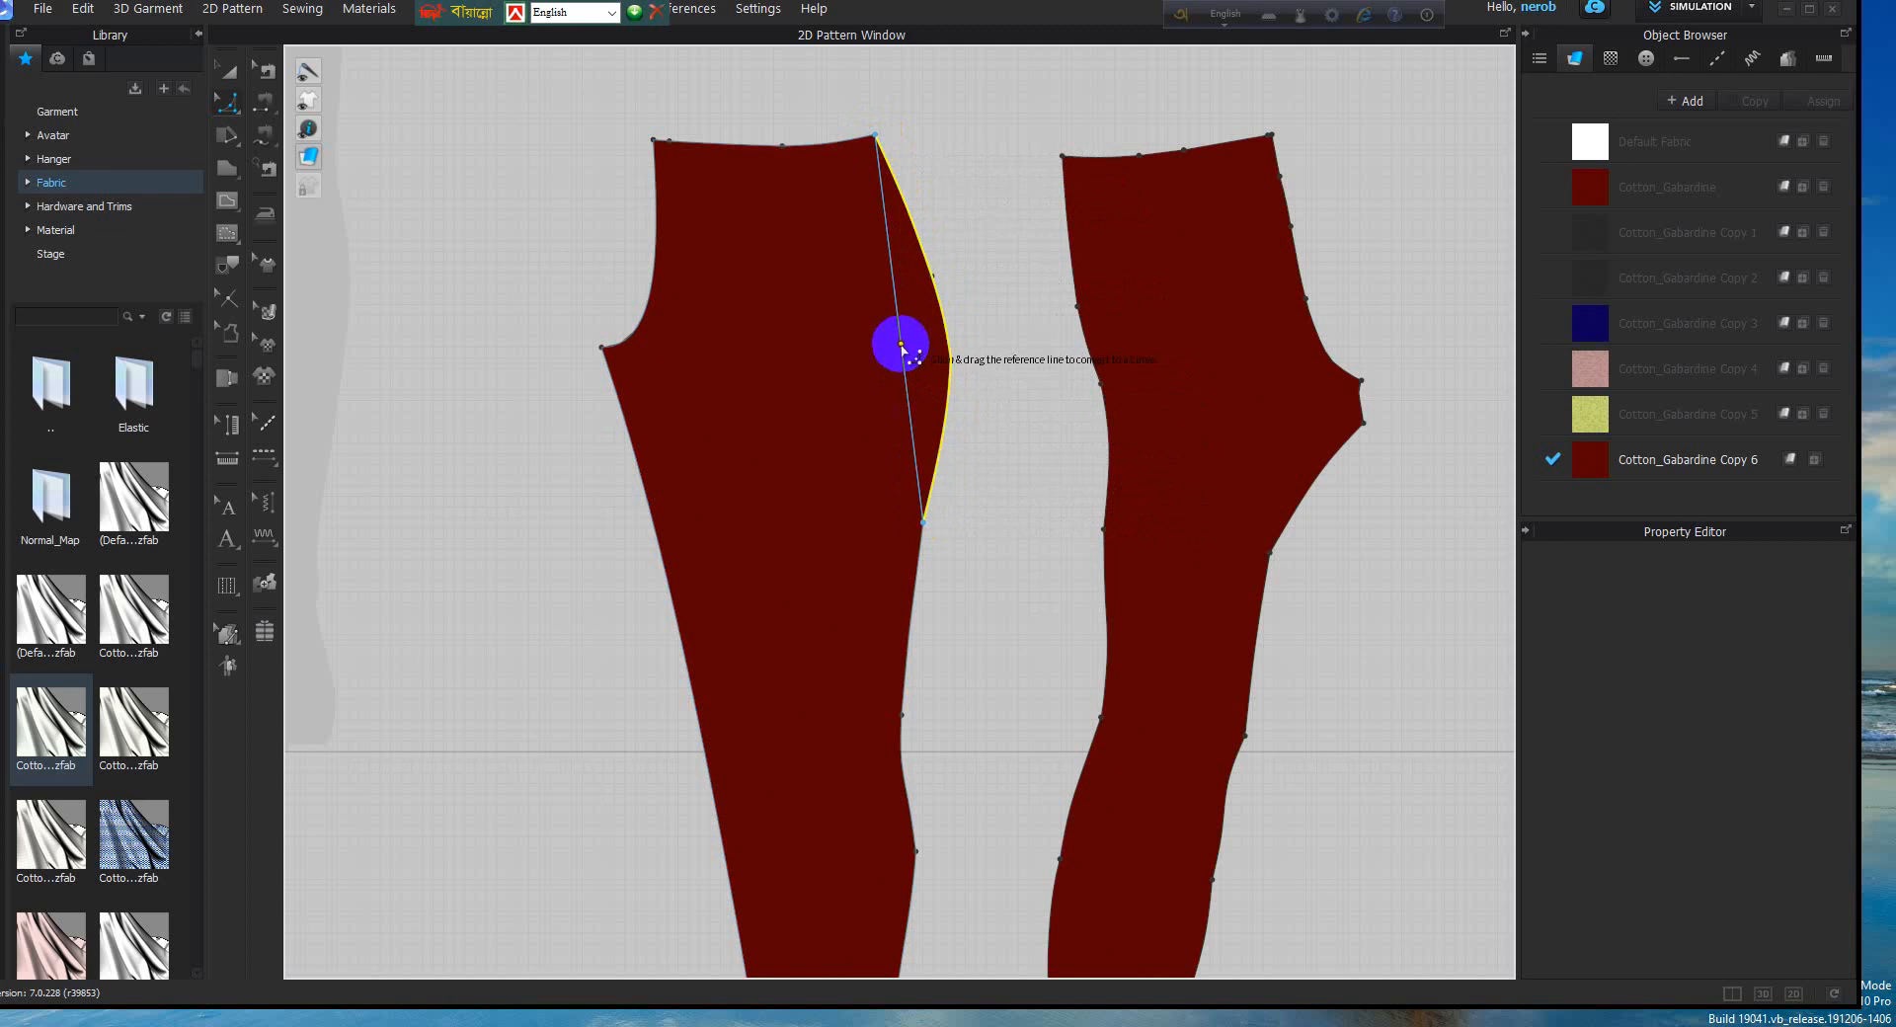
drag(902, 346, 928, 352)
scroll(898, 517, down, 2)
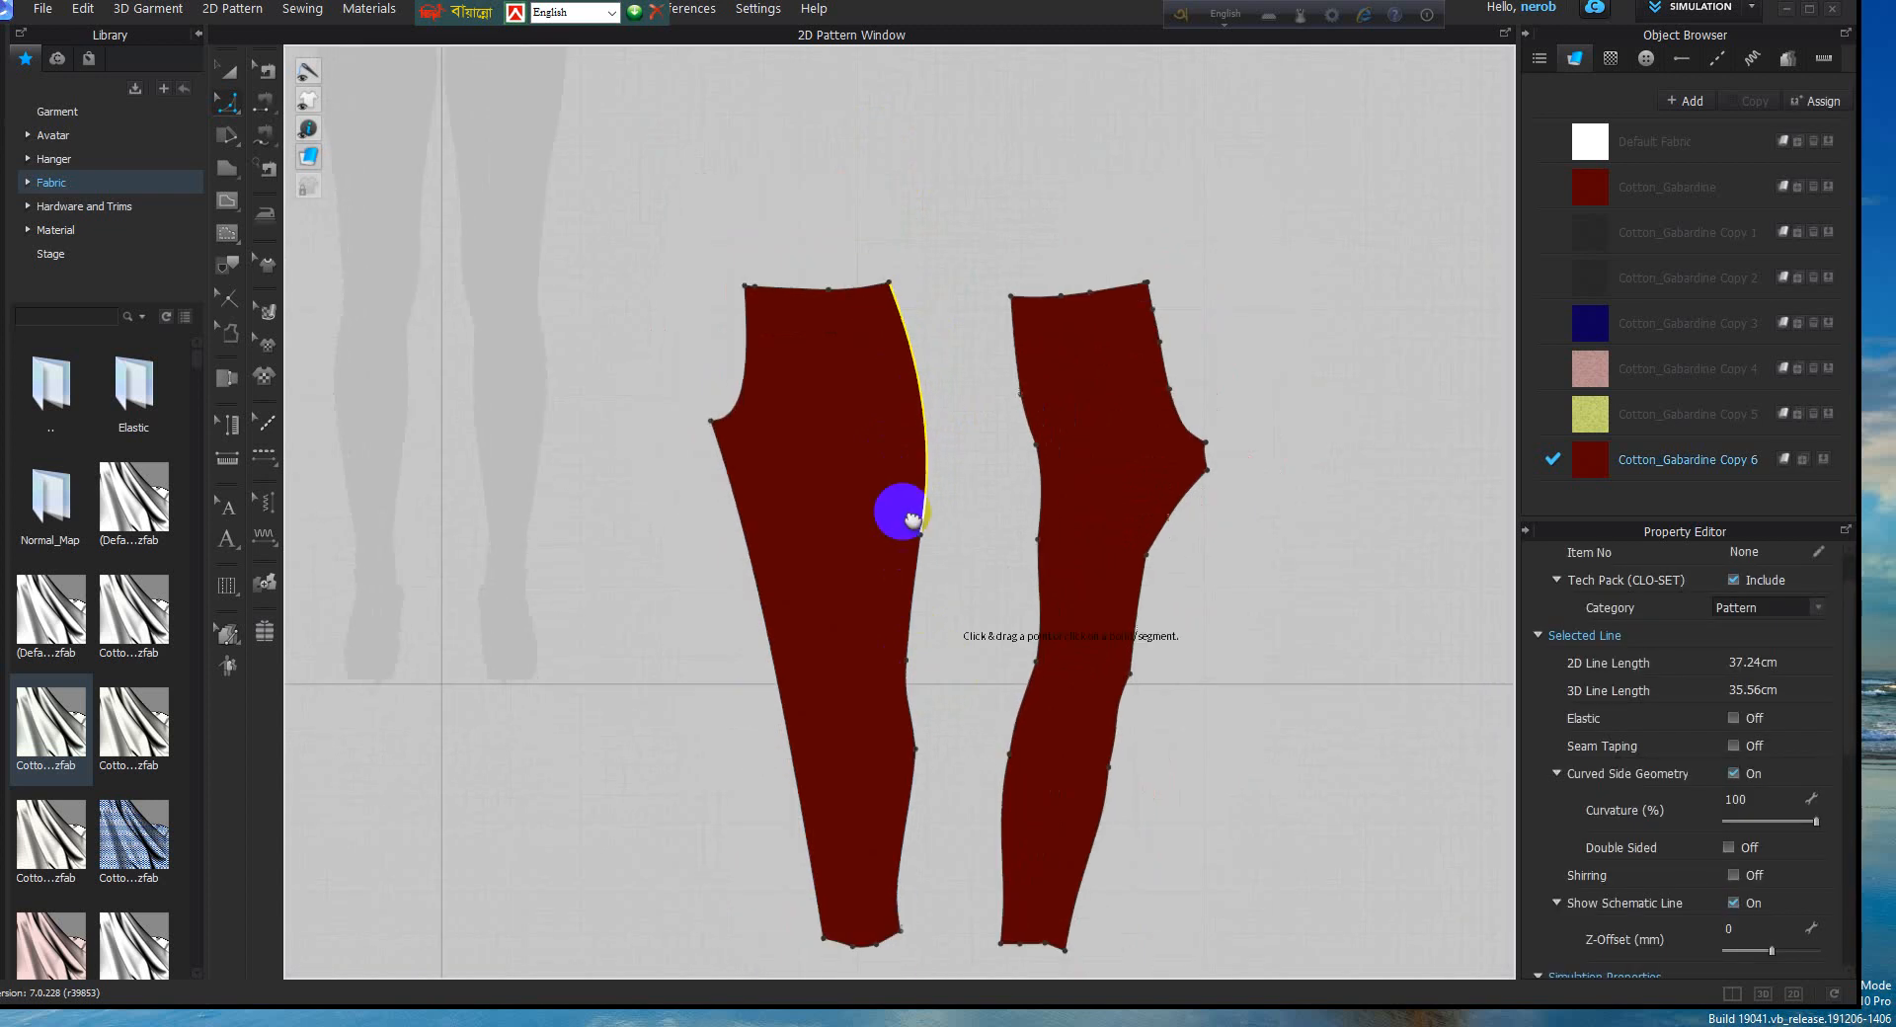
Try to replace the wider piece's lower outer edge with one curve from the upper-thigh point to the outer hem corner
scroll(882, 449, up, 4)
click(878, 356)
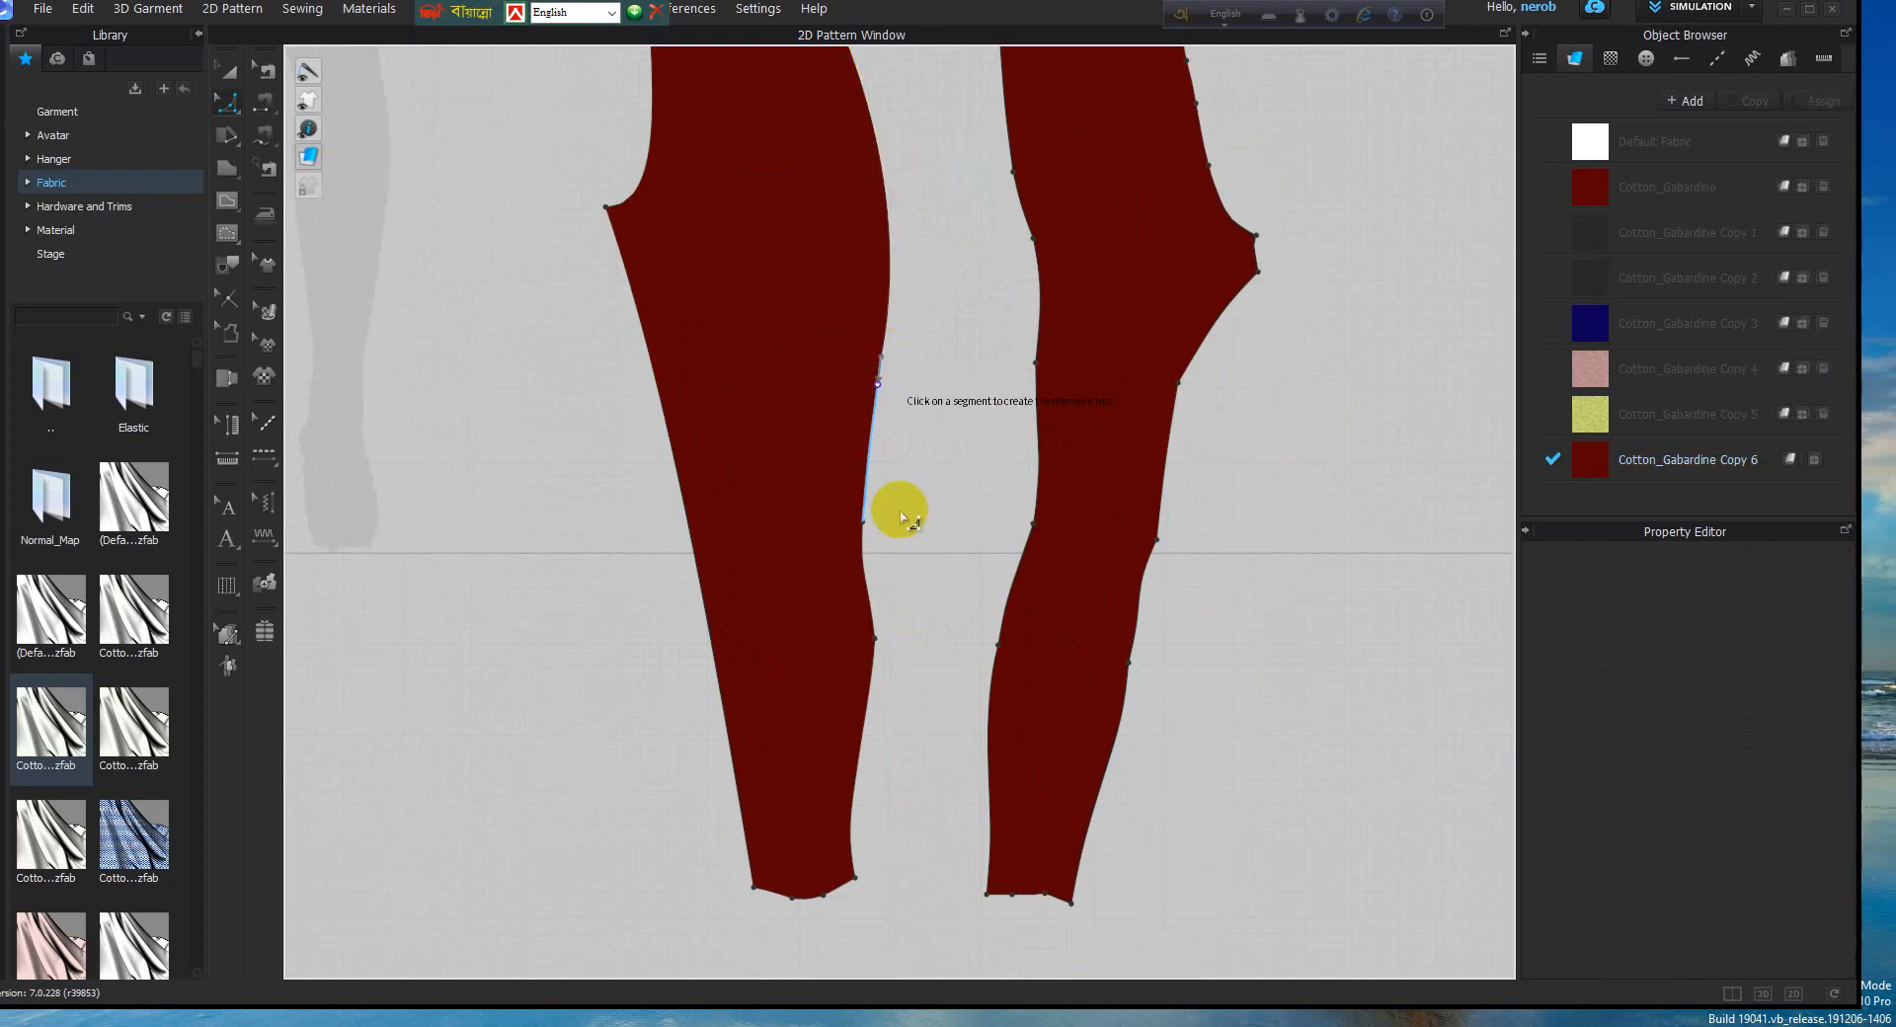
click(851, 875)
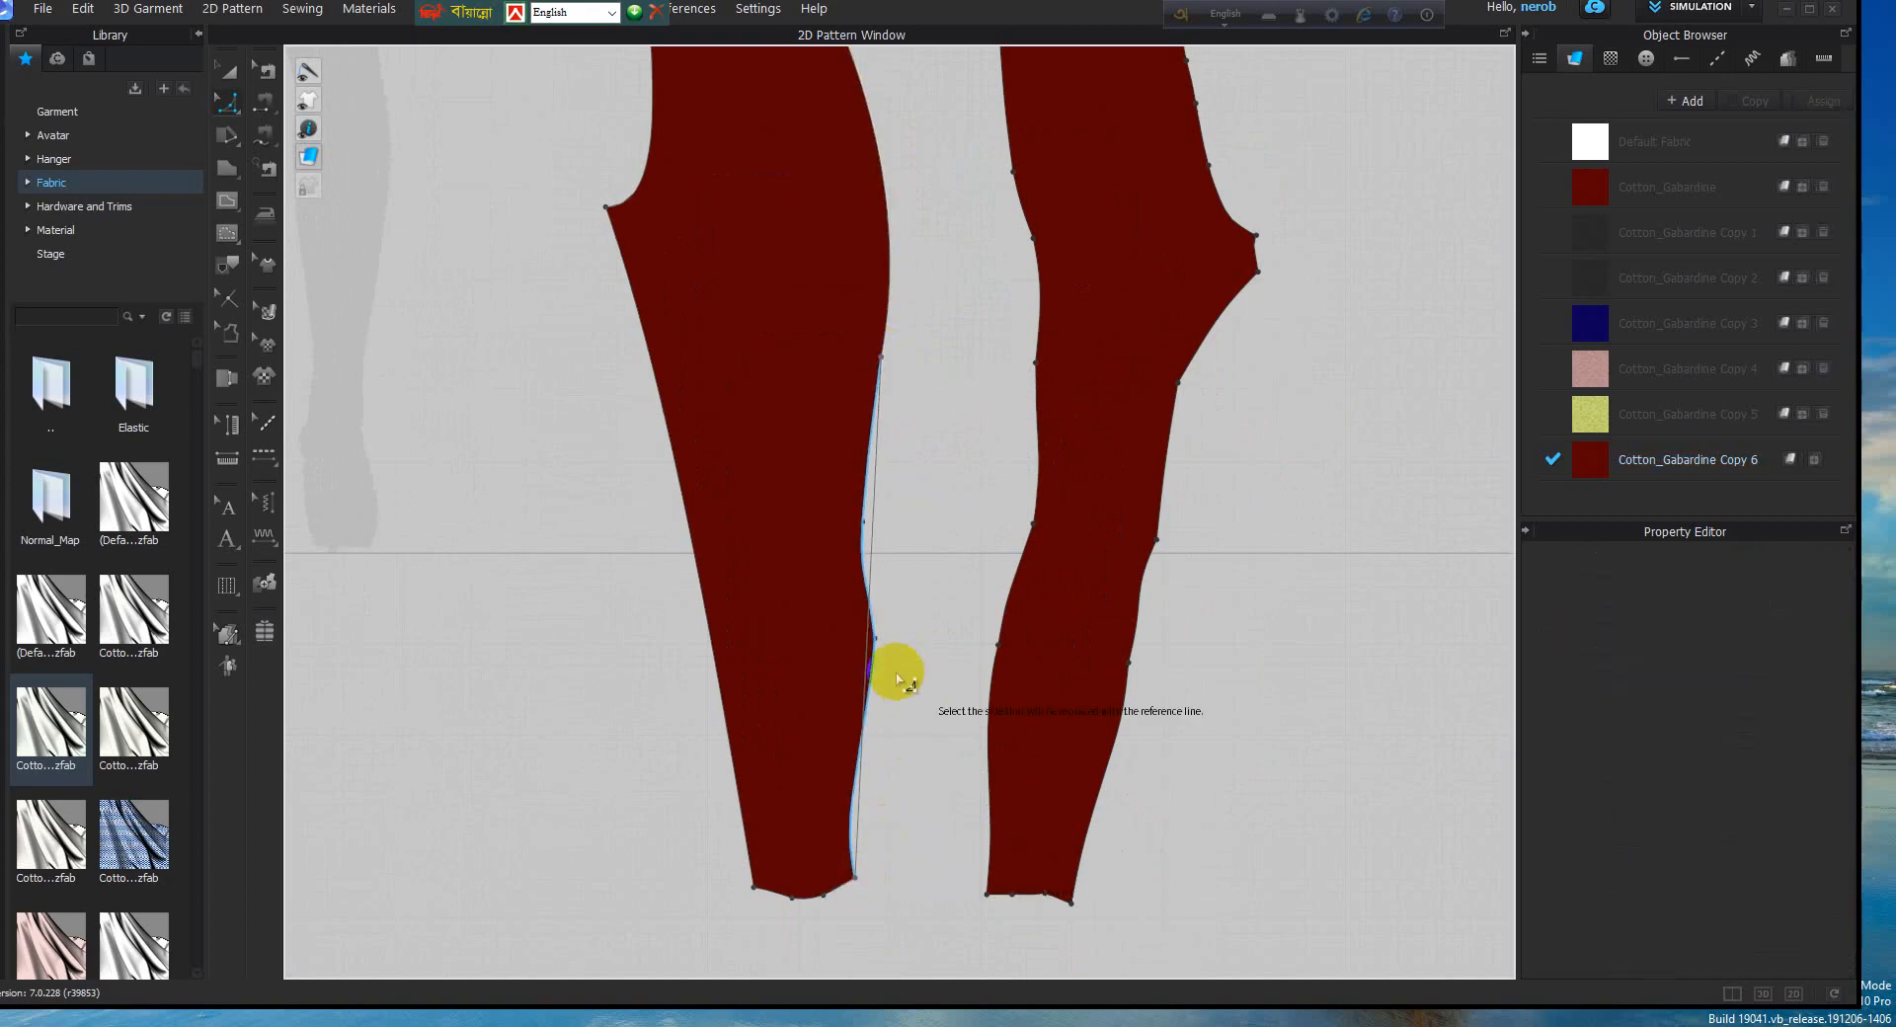
click(870, 555)
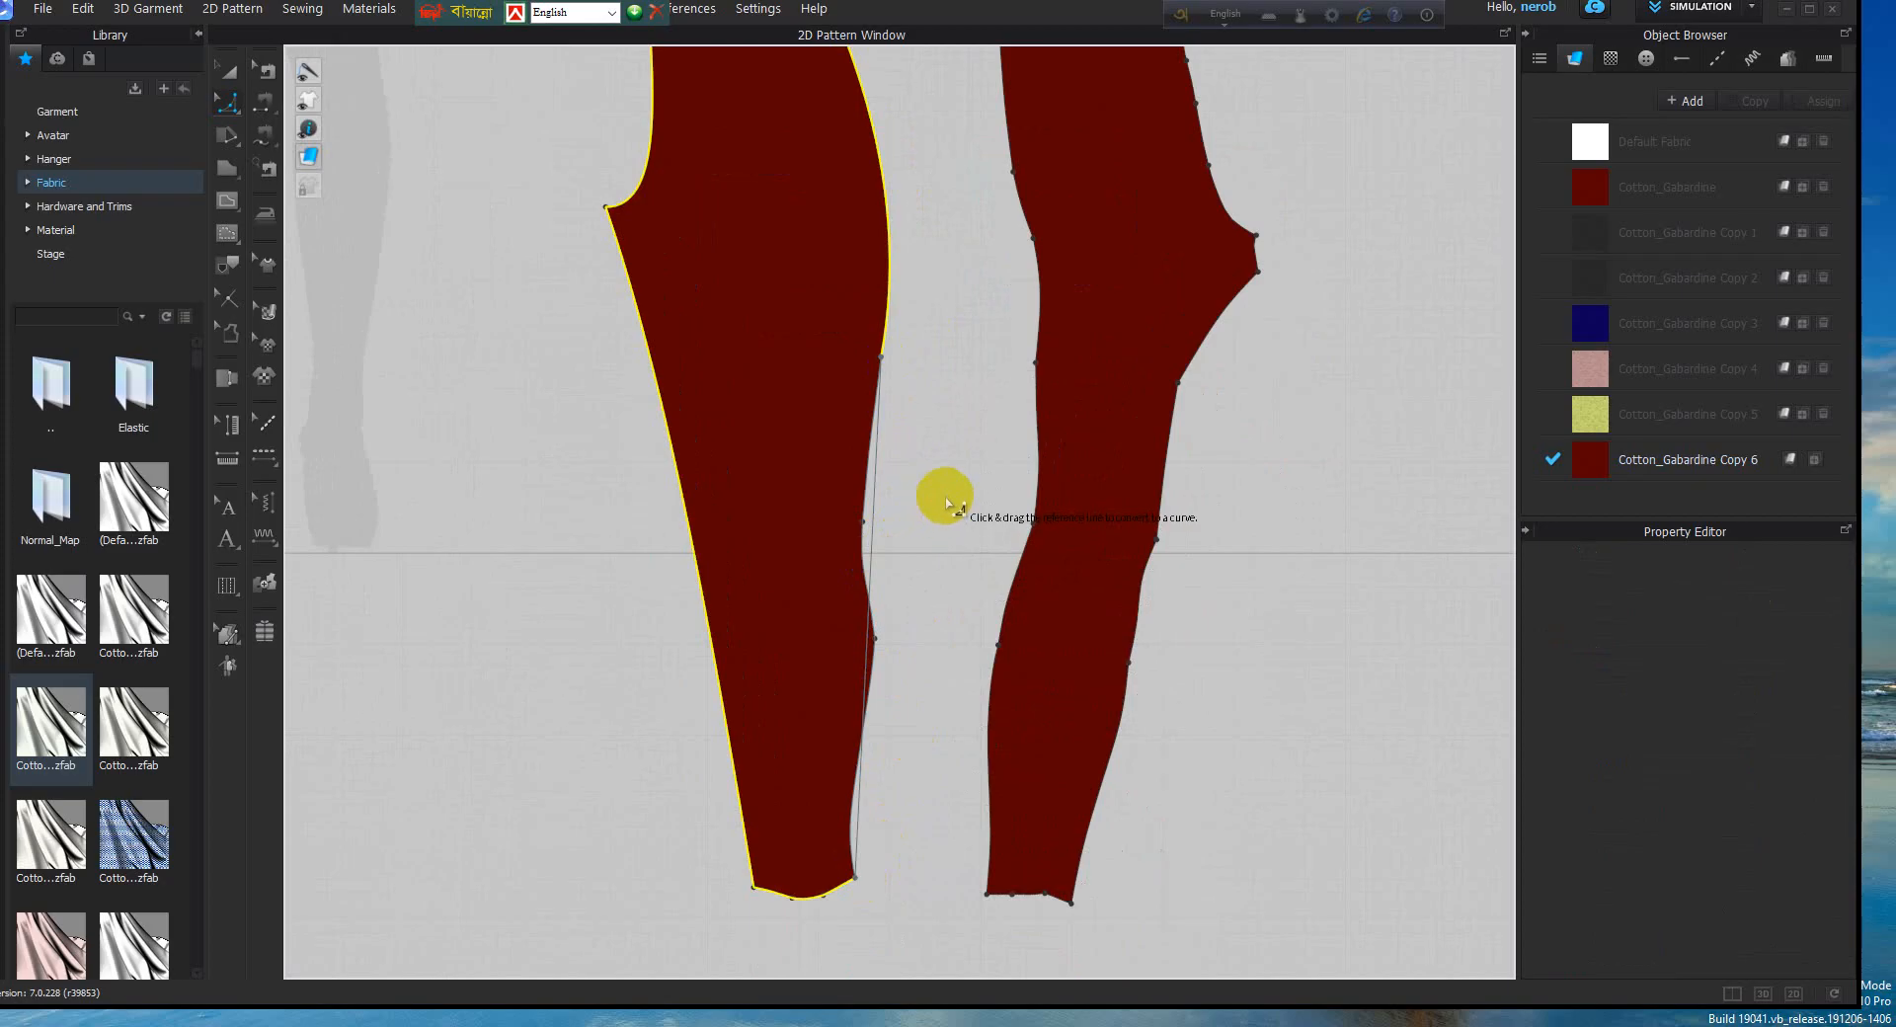
click(796, 483)
click(879, 380)
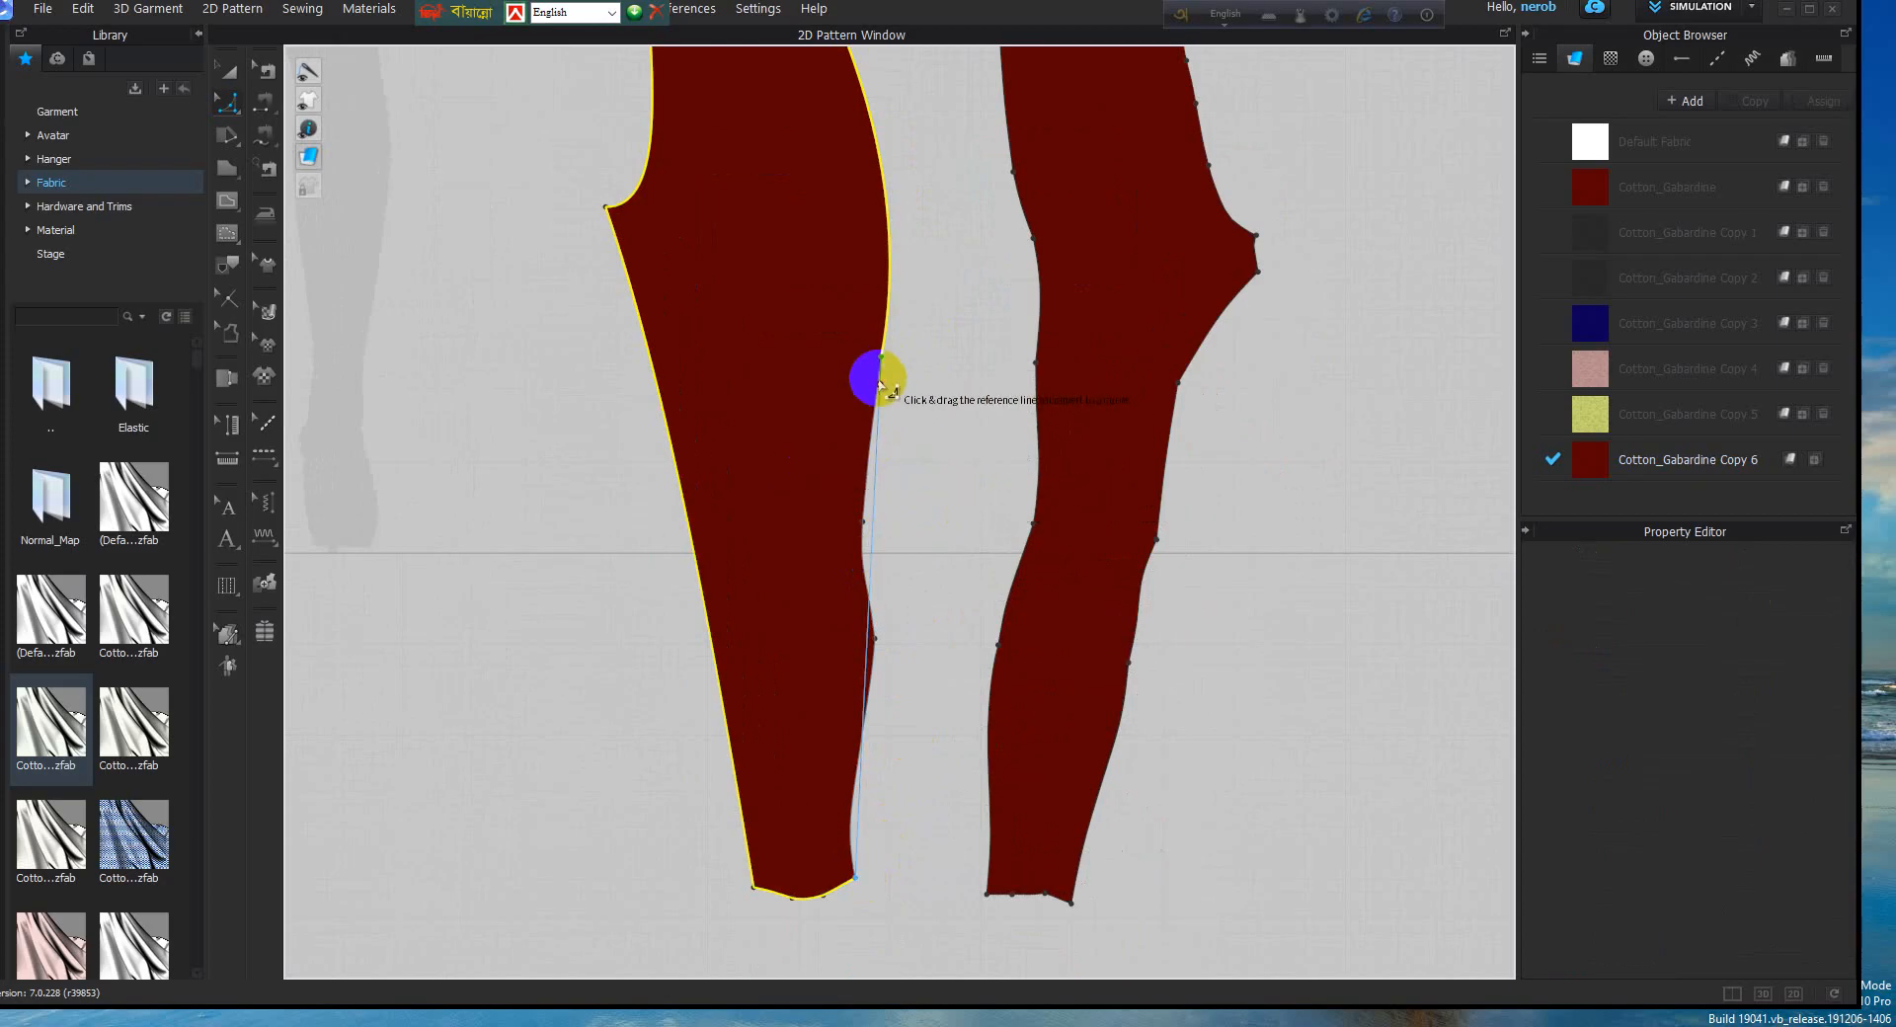
drag(877, 381, 1043, 482)
click(1109, 410)
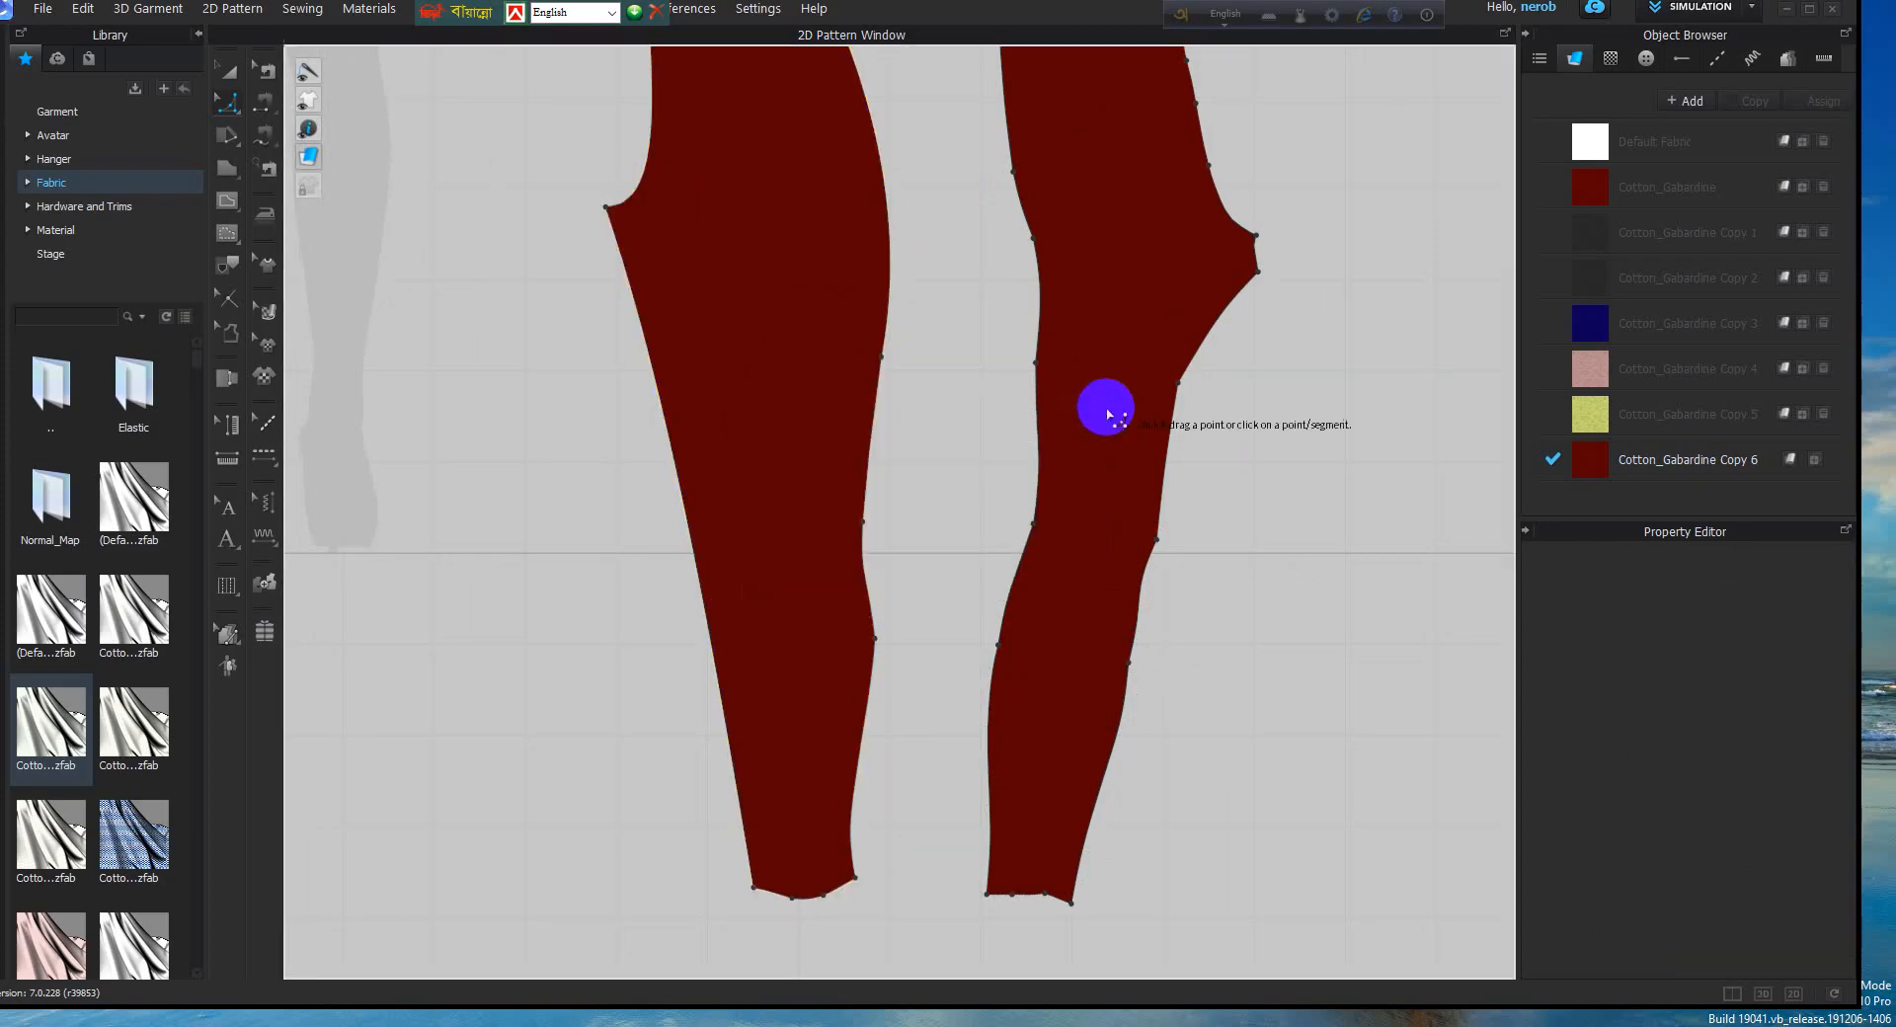
Retry replacing the wider piece's lower outer edge with a single curve running from the upper-thigh point to the outer hem corner
click(875, 358)
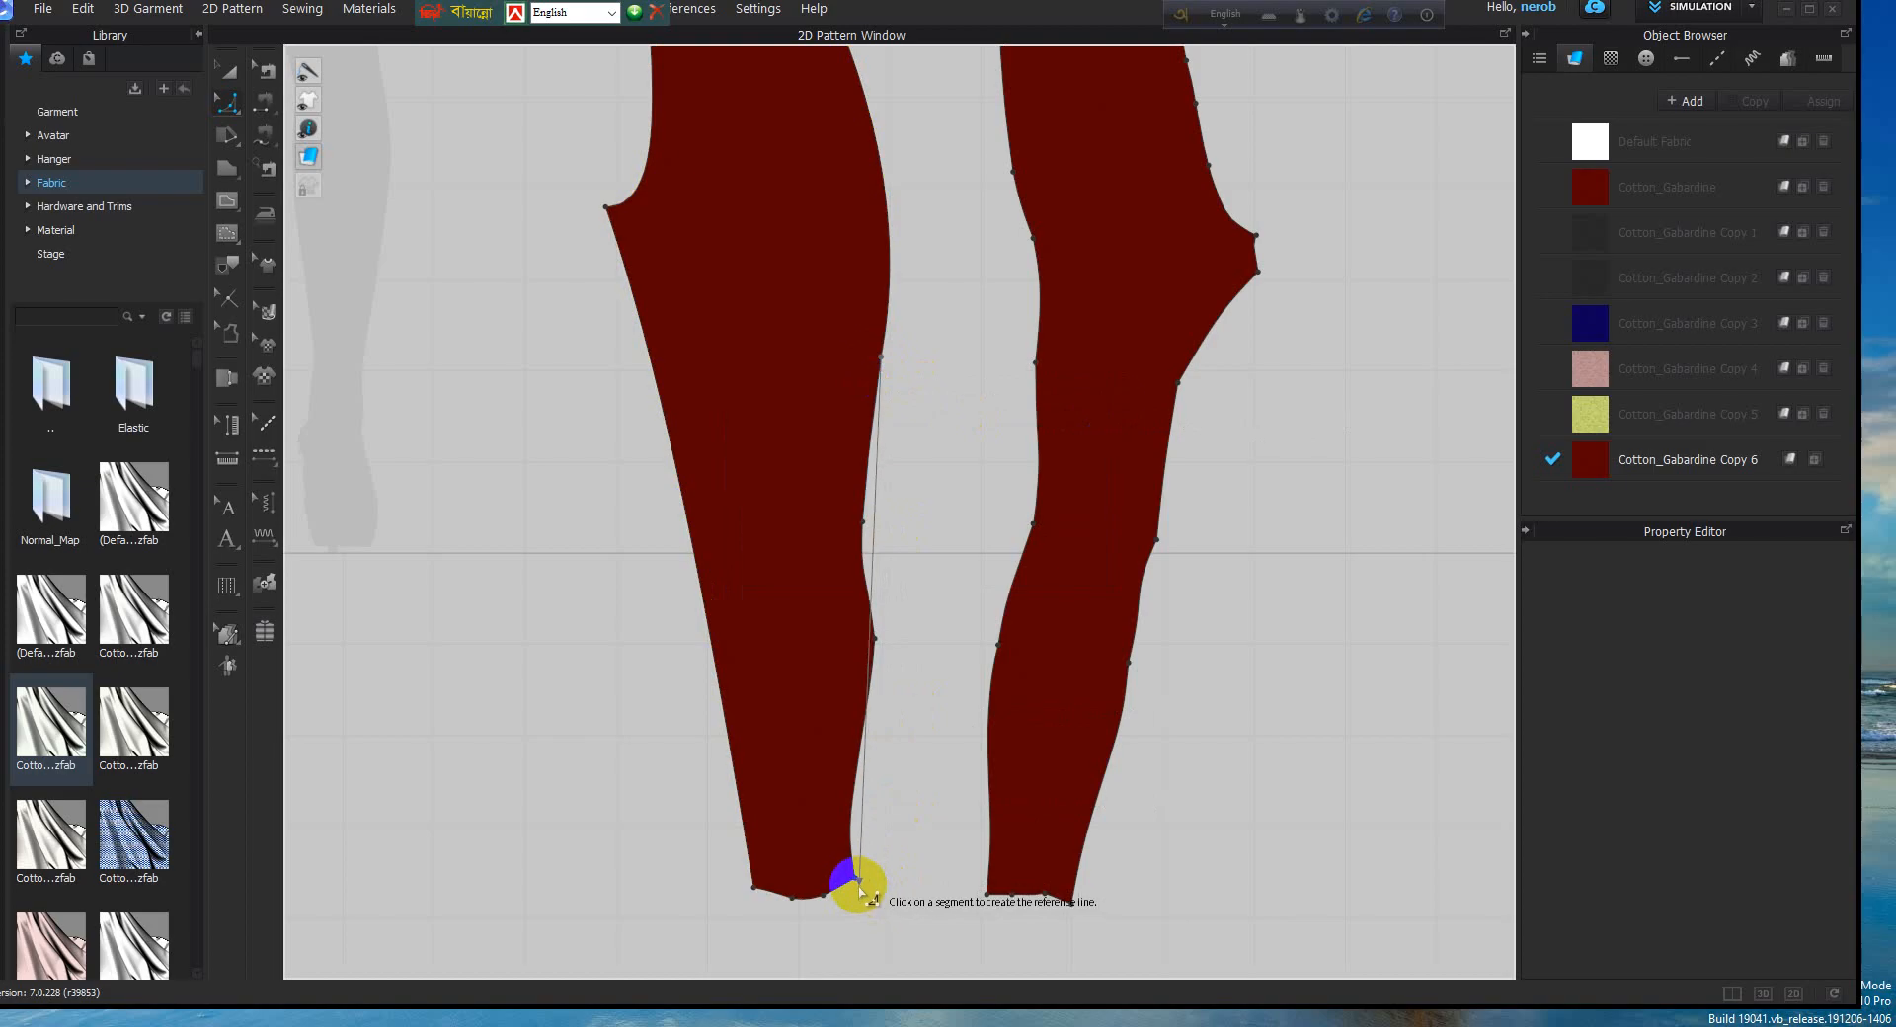
click(856, 878)
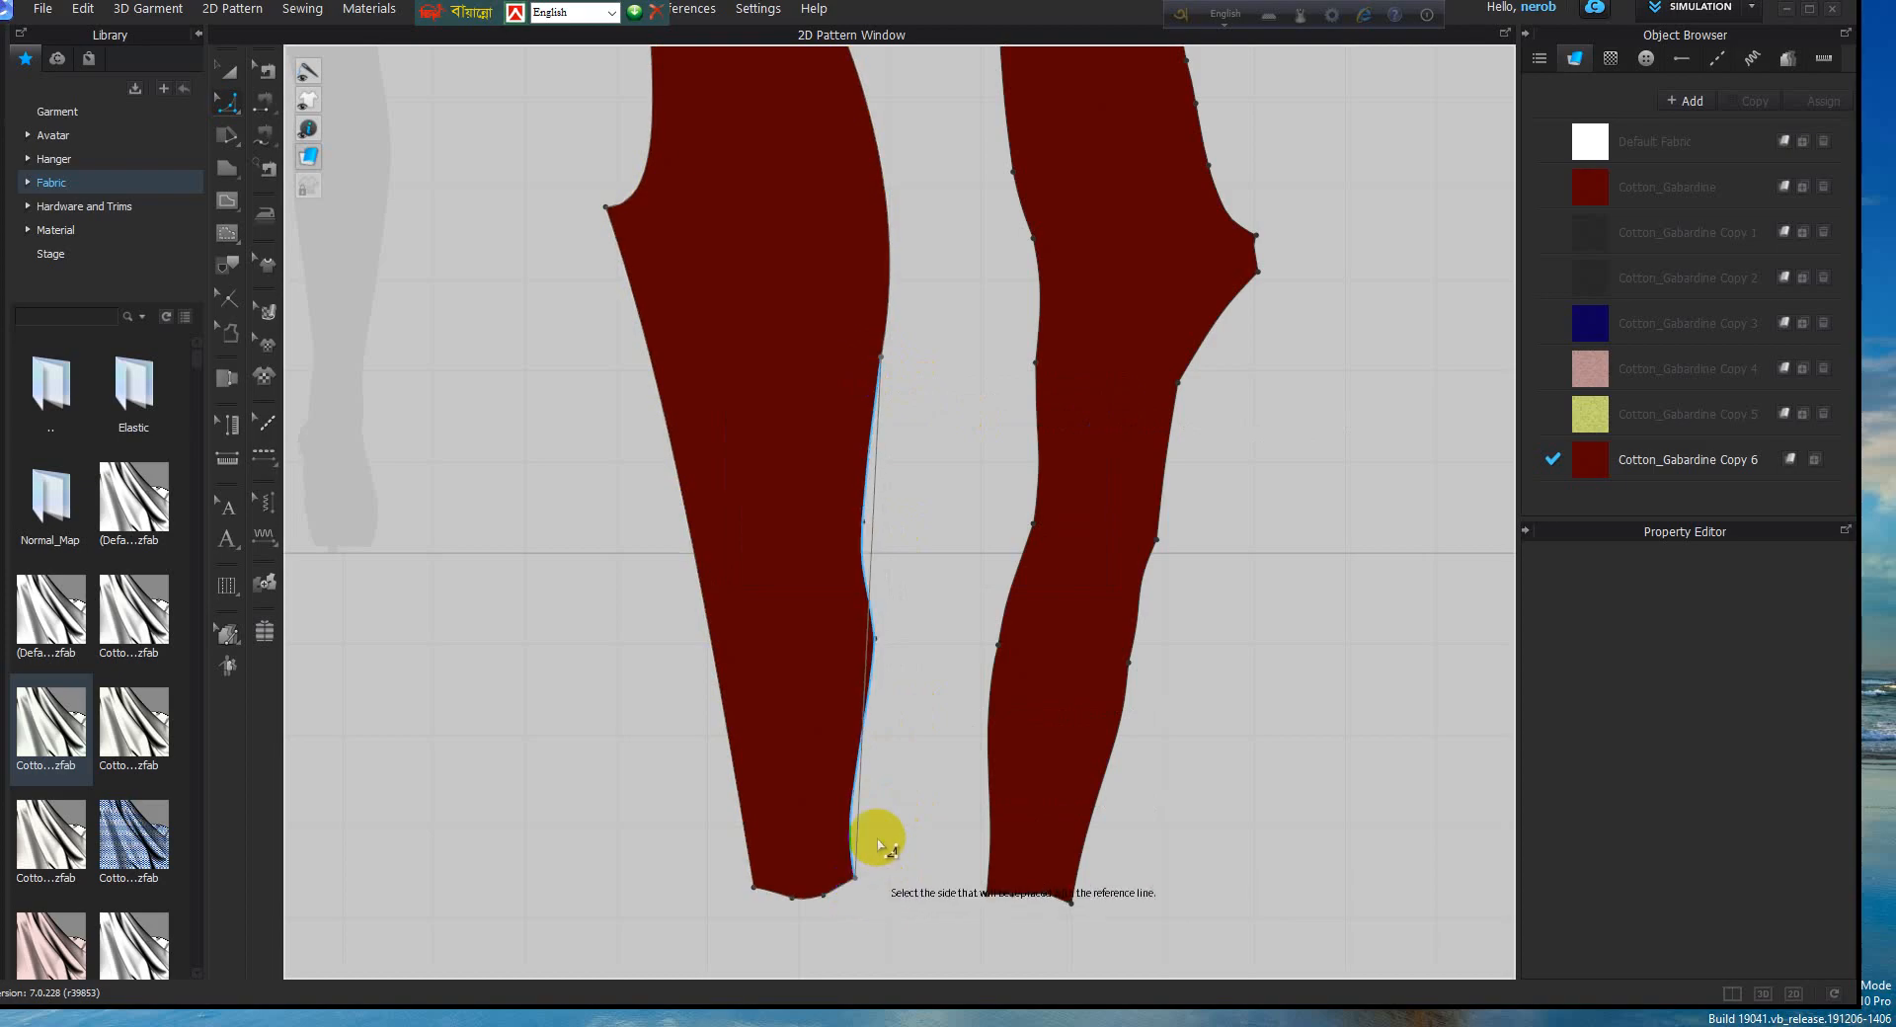
click(872, 536)
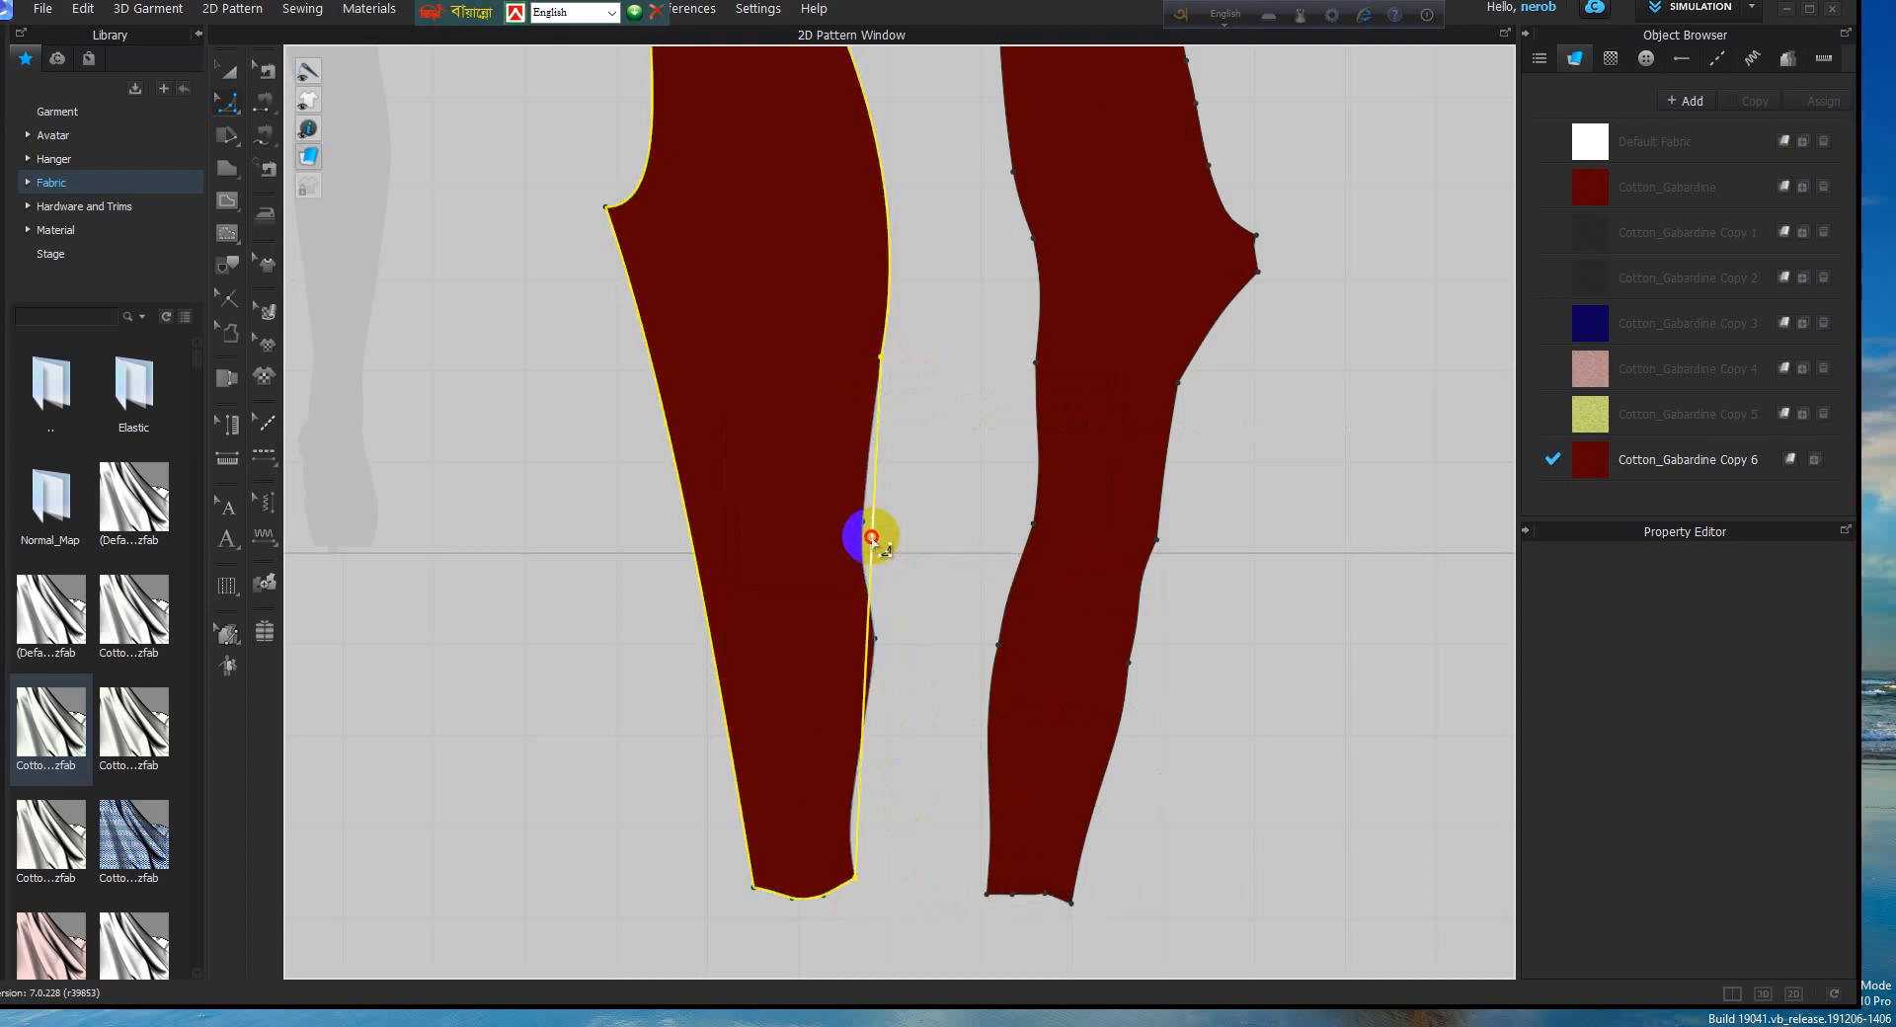
drag(869, 531, 908, 508)
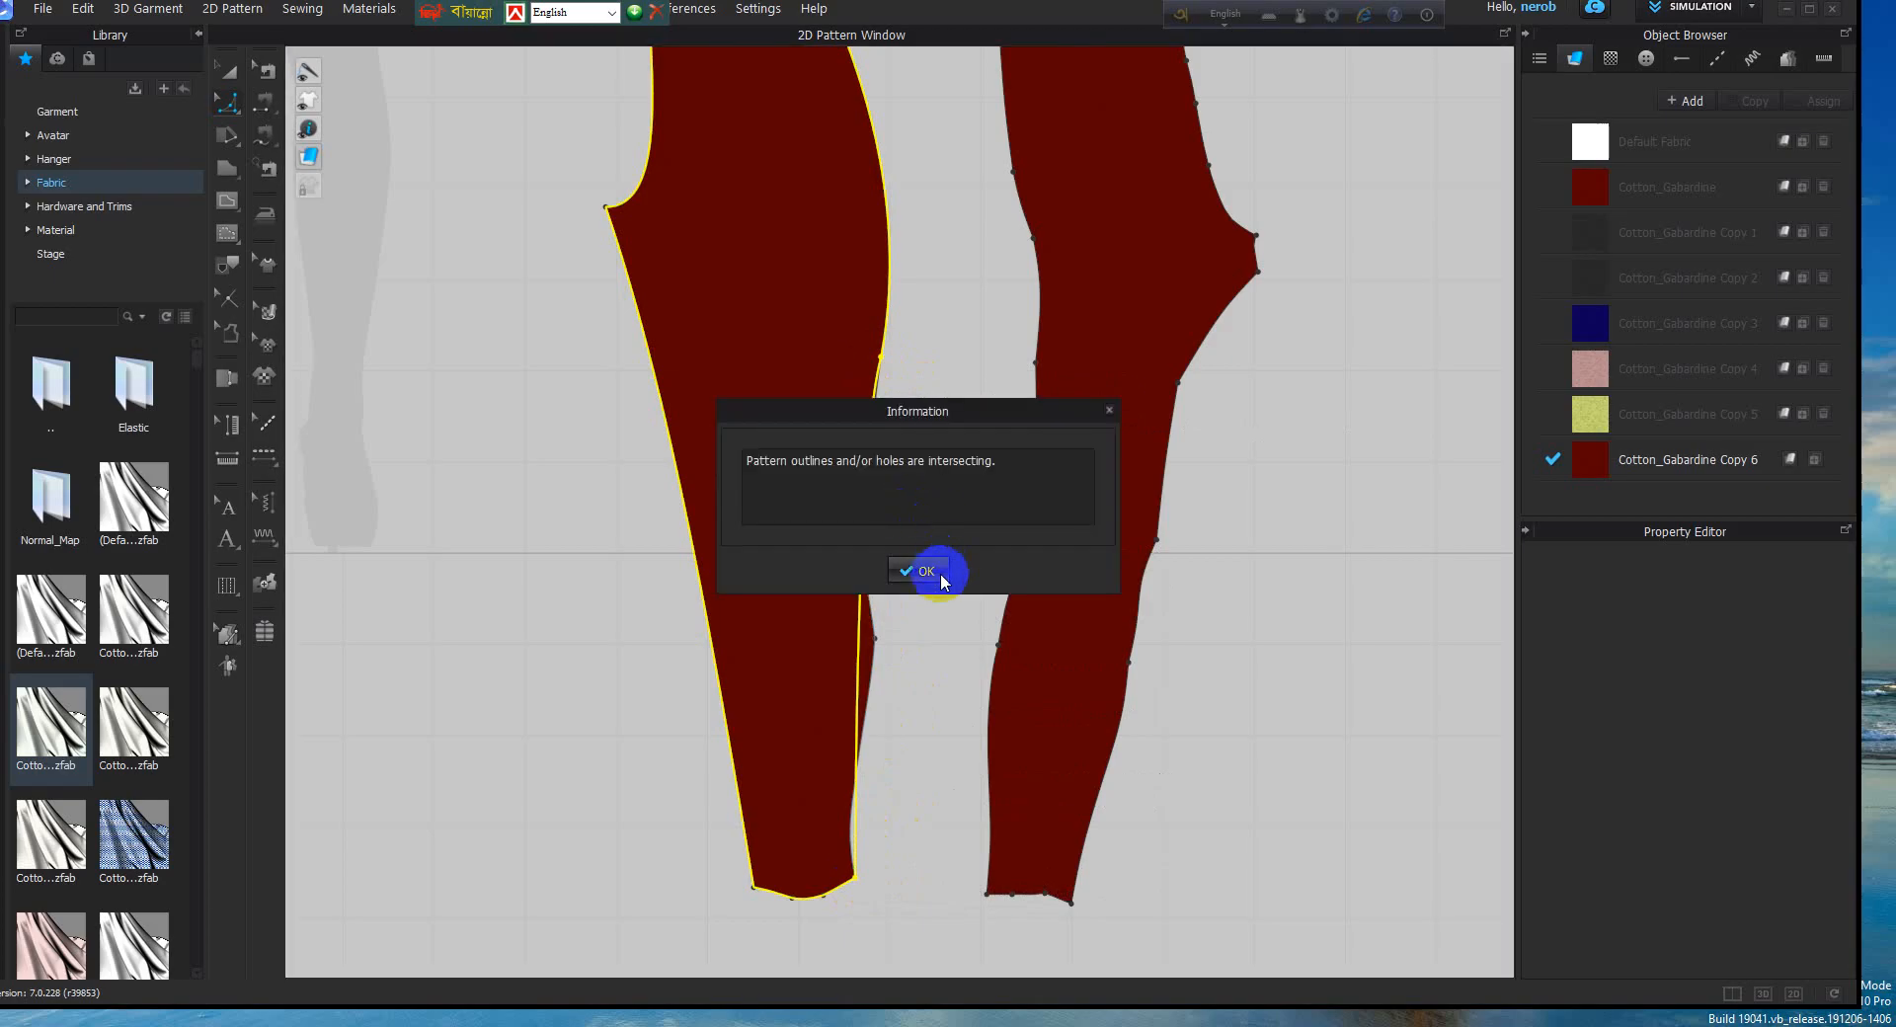
click(1108, 411)
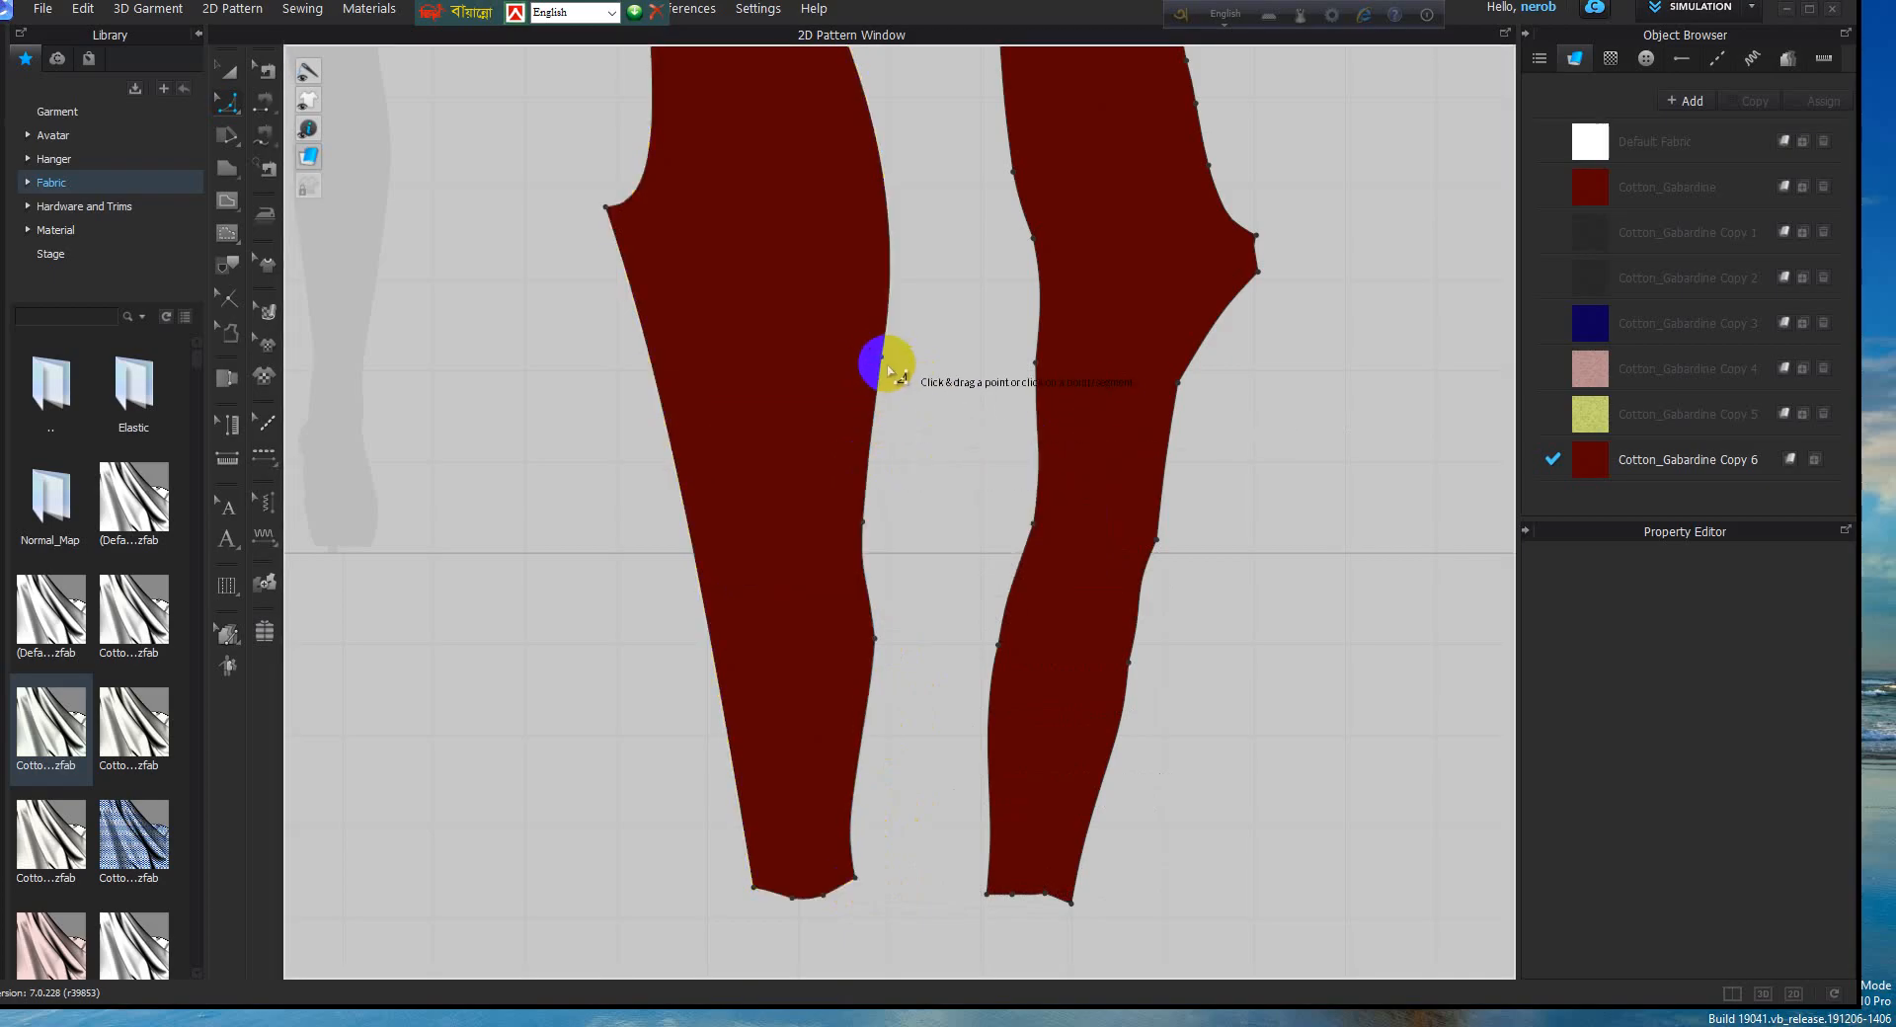
Replace the wider piece's uneven lower outer edge with one nearly straight curve between the upper-thigh point and the outer hem corner
click(855, 877)
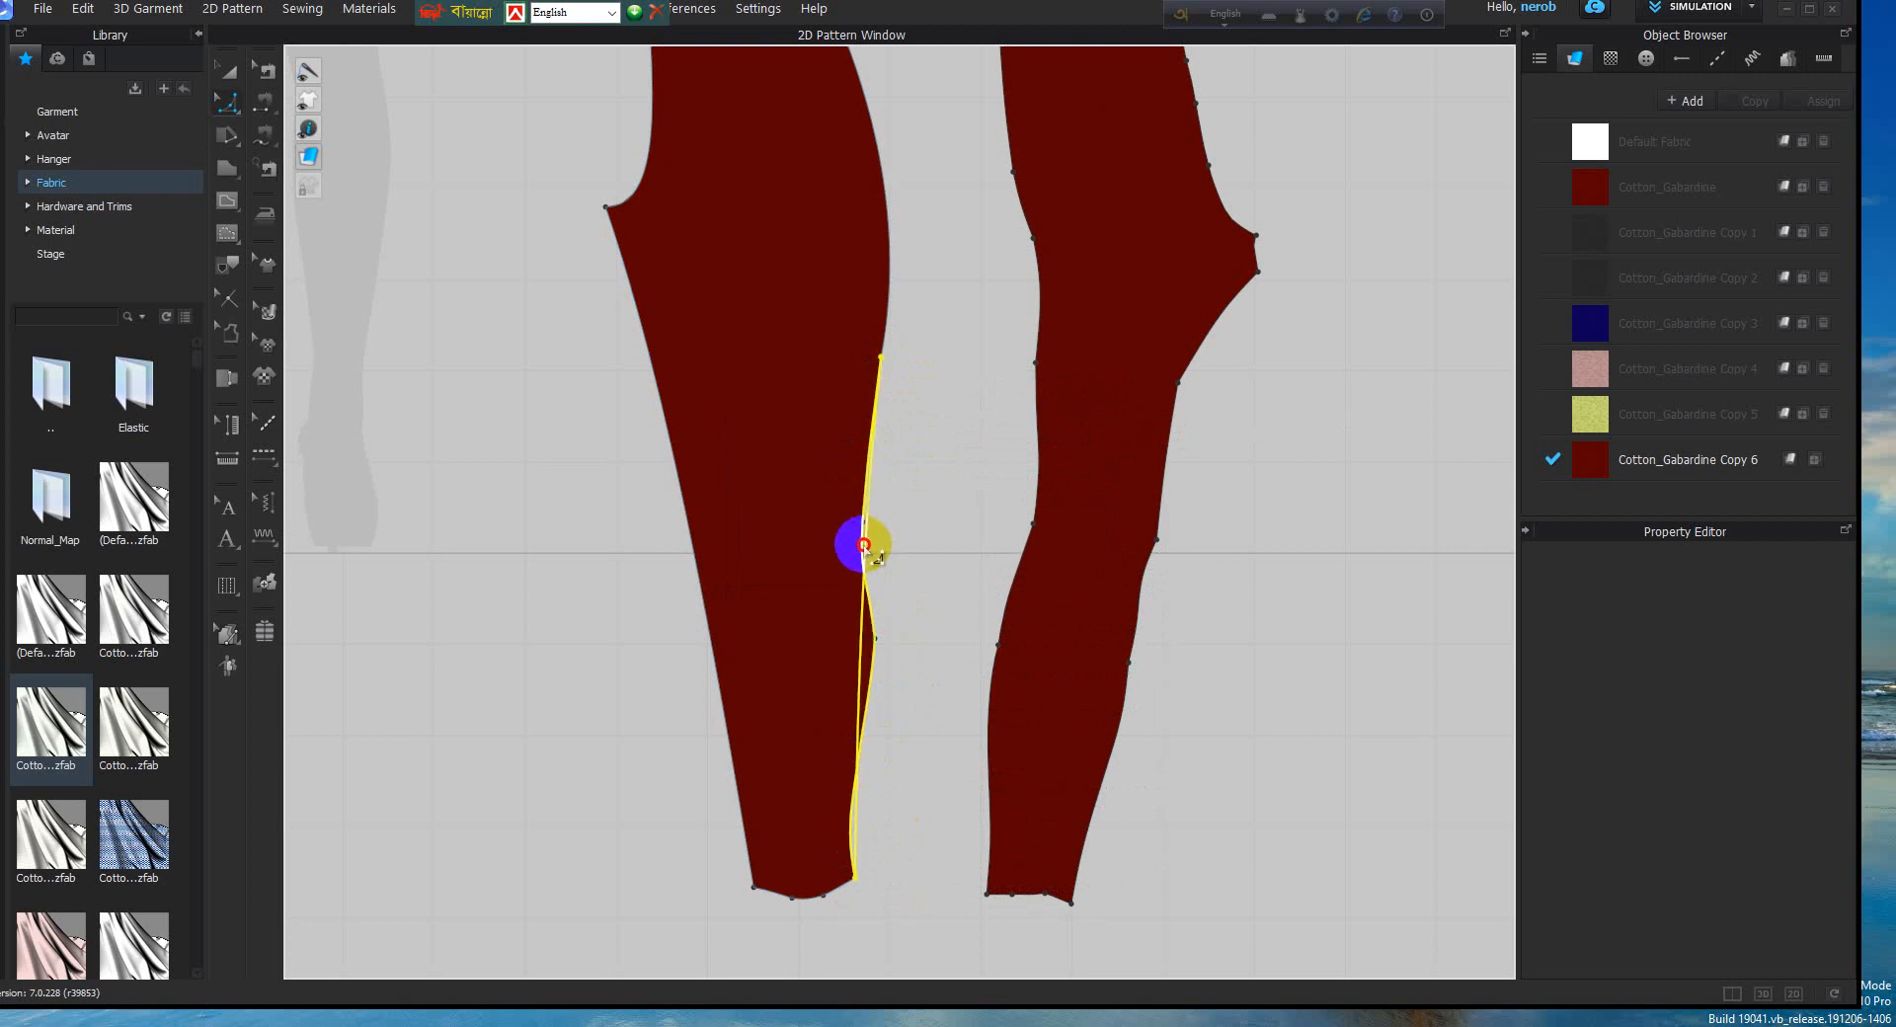
click(865, 546)
click(932, 546)
Delete the two intermediate points on the wider piece's hem to leave one straight hem line between the corners
scroll(901, 500, down, 5)
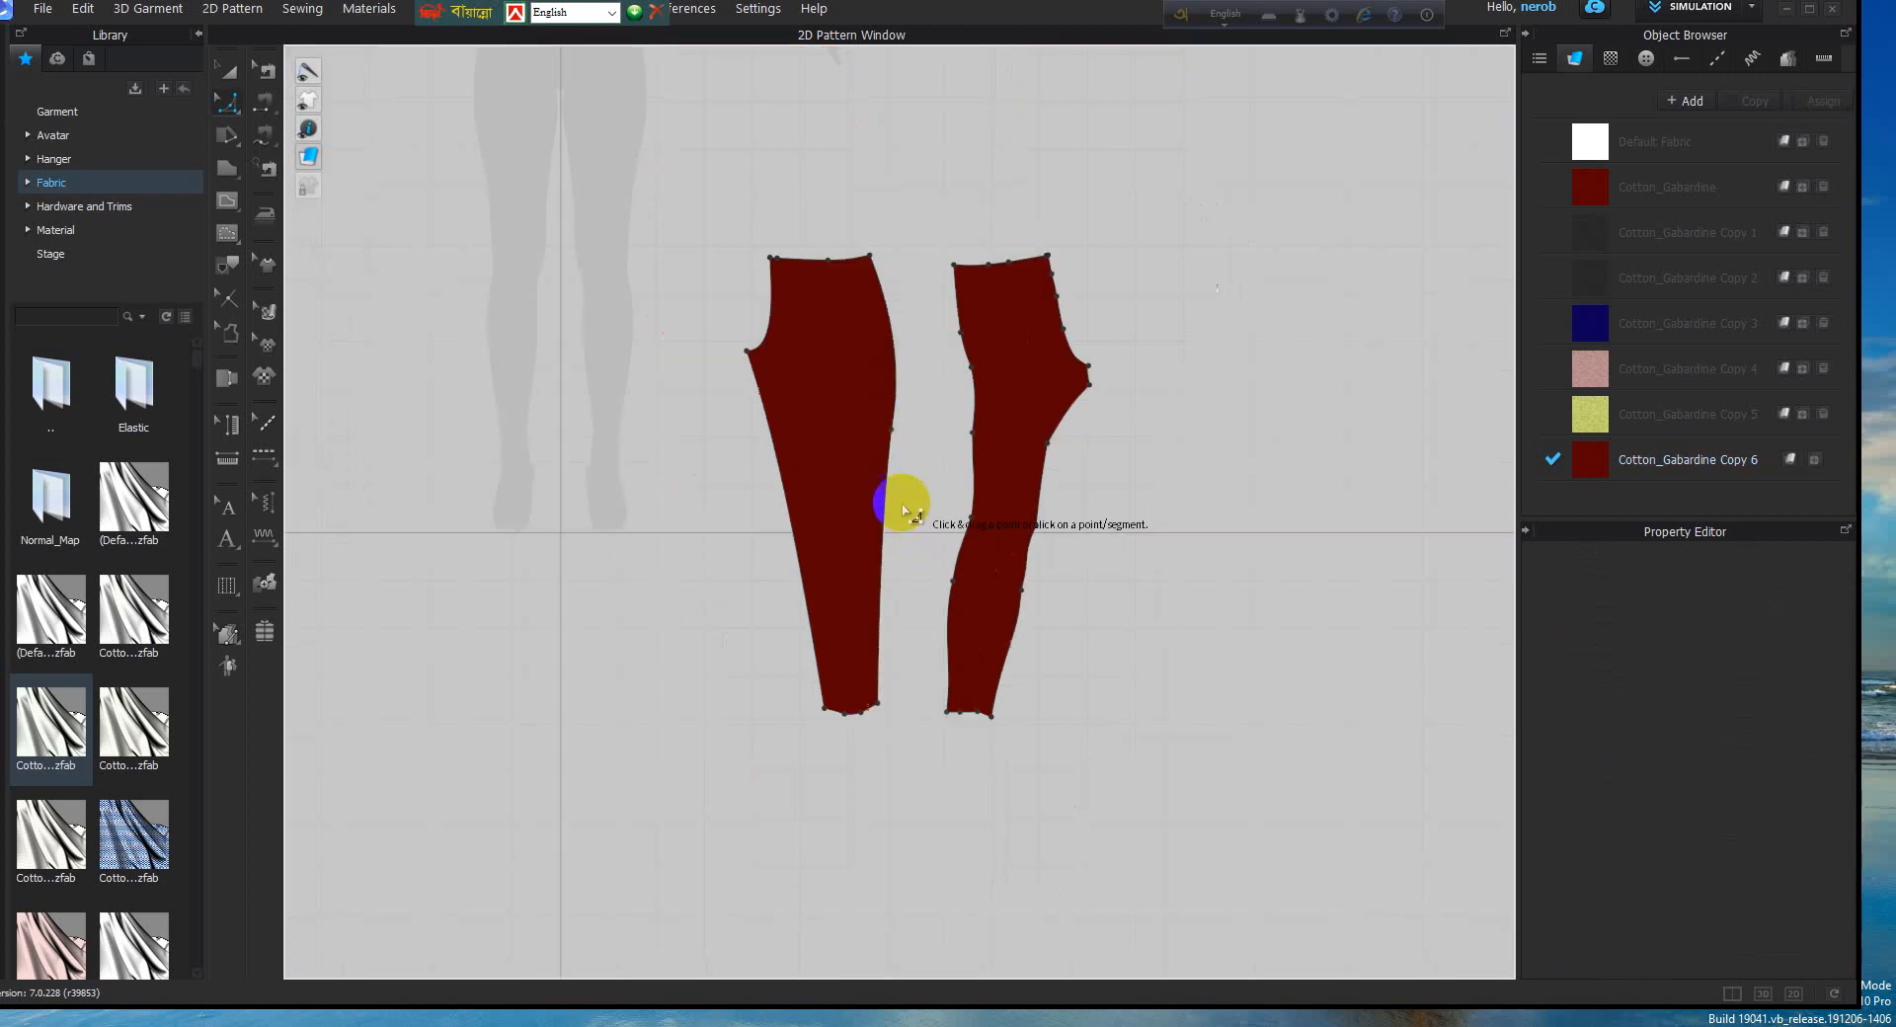
scroll(760, 726, up, 3)
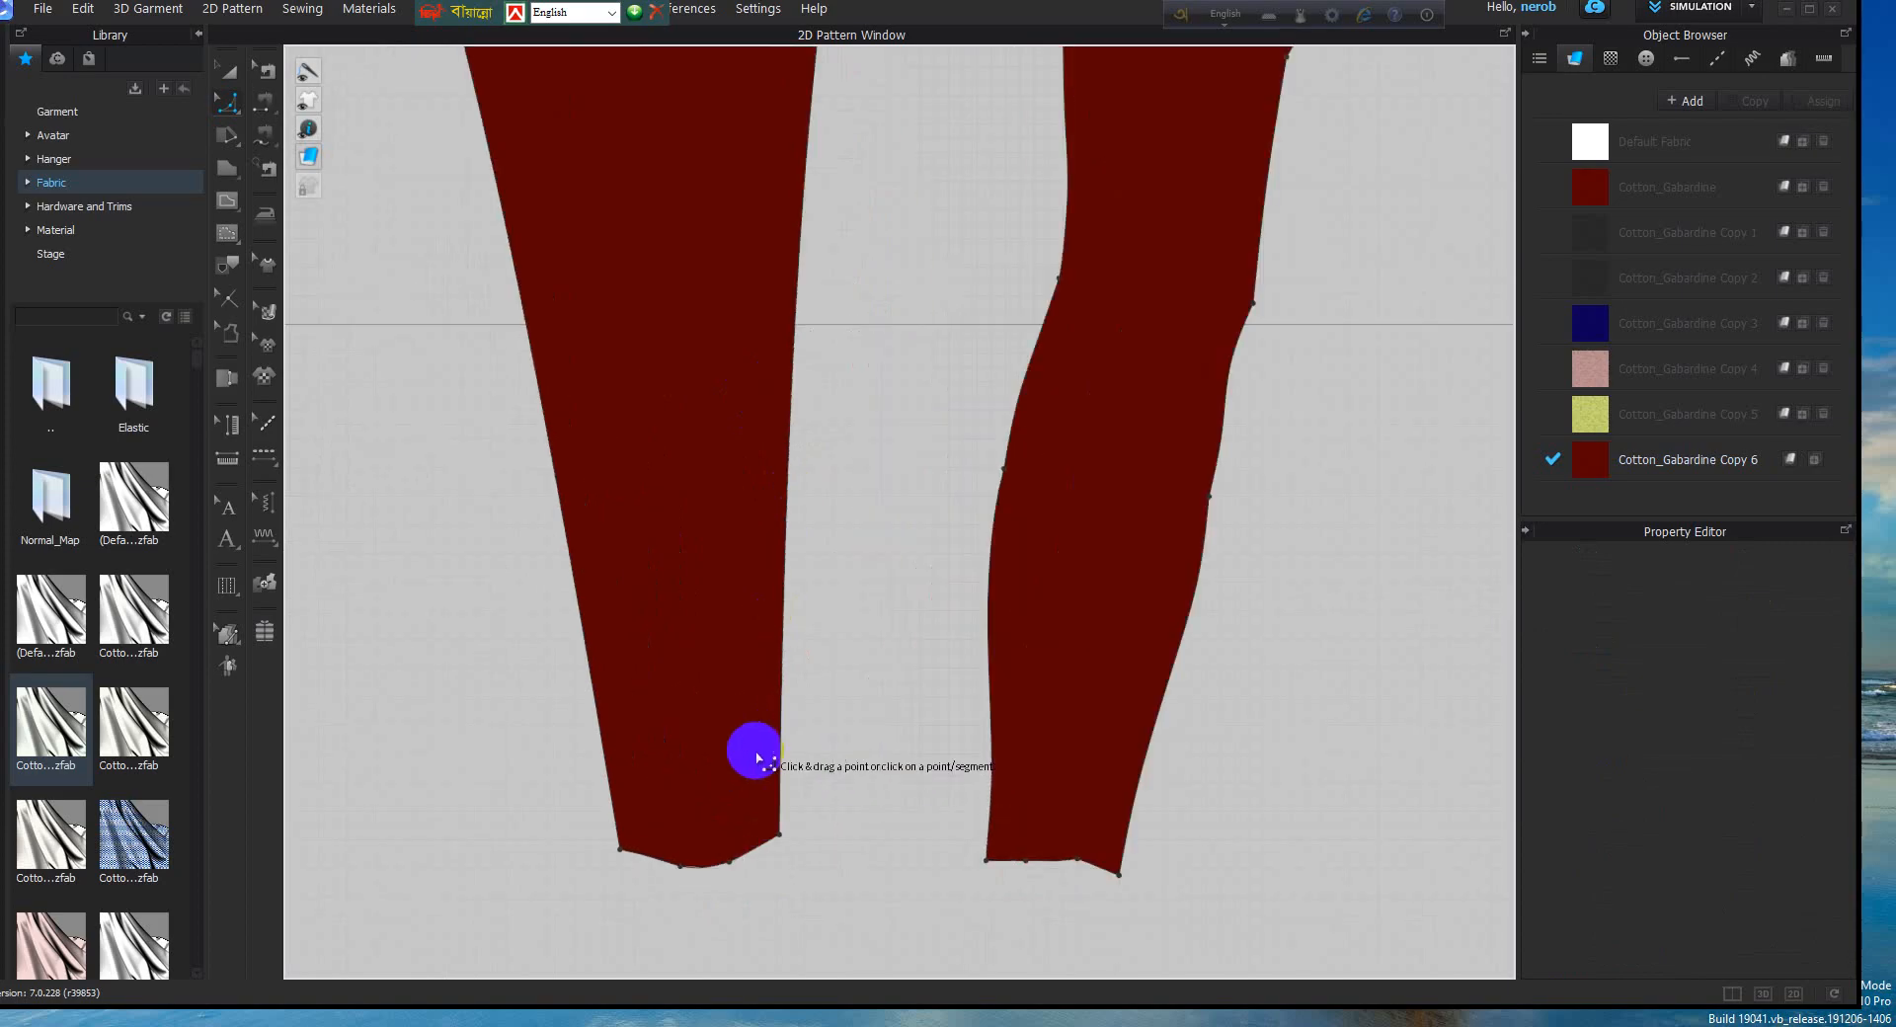
scroll(783, 876, up, 3)
click(245, 74)
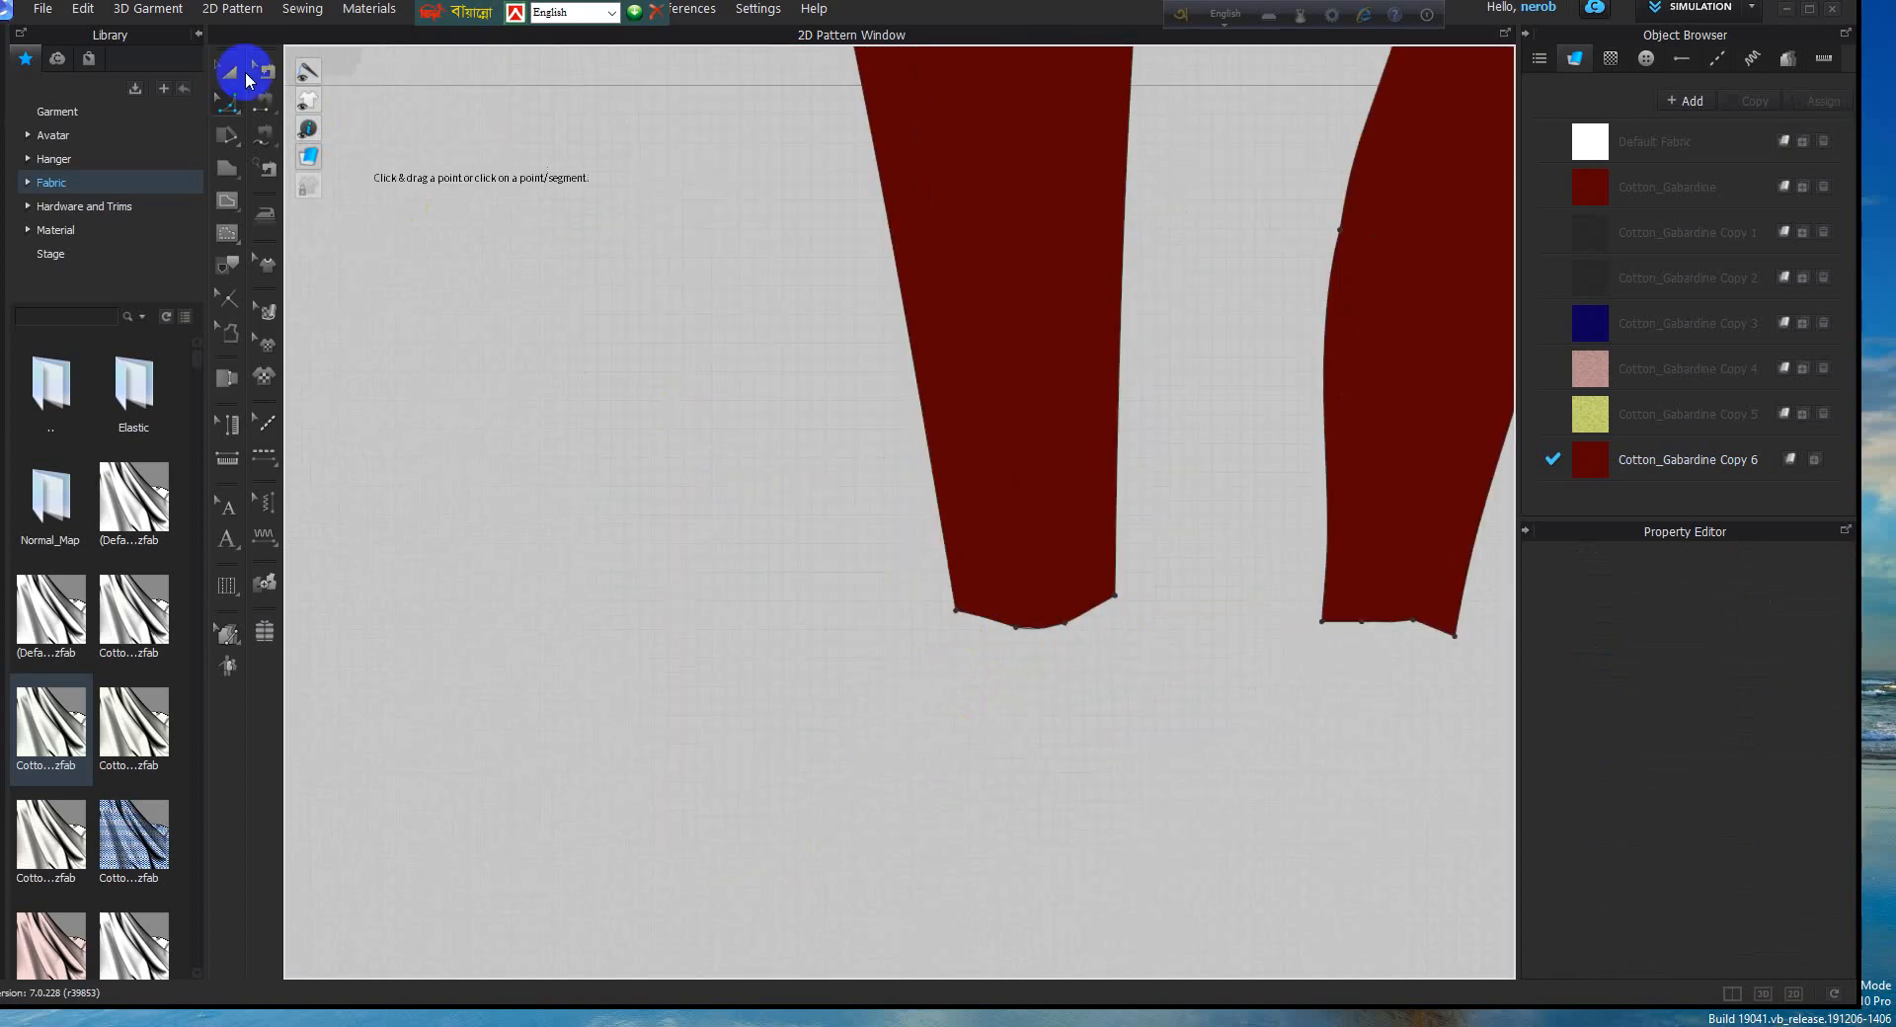
click(240, 104)
click(300, 104)
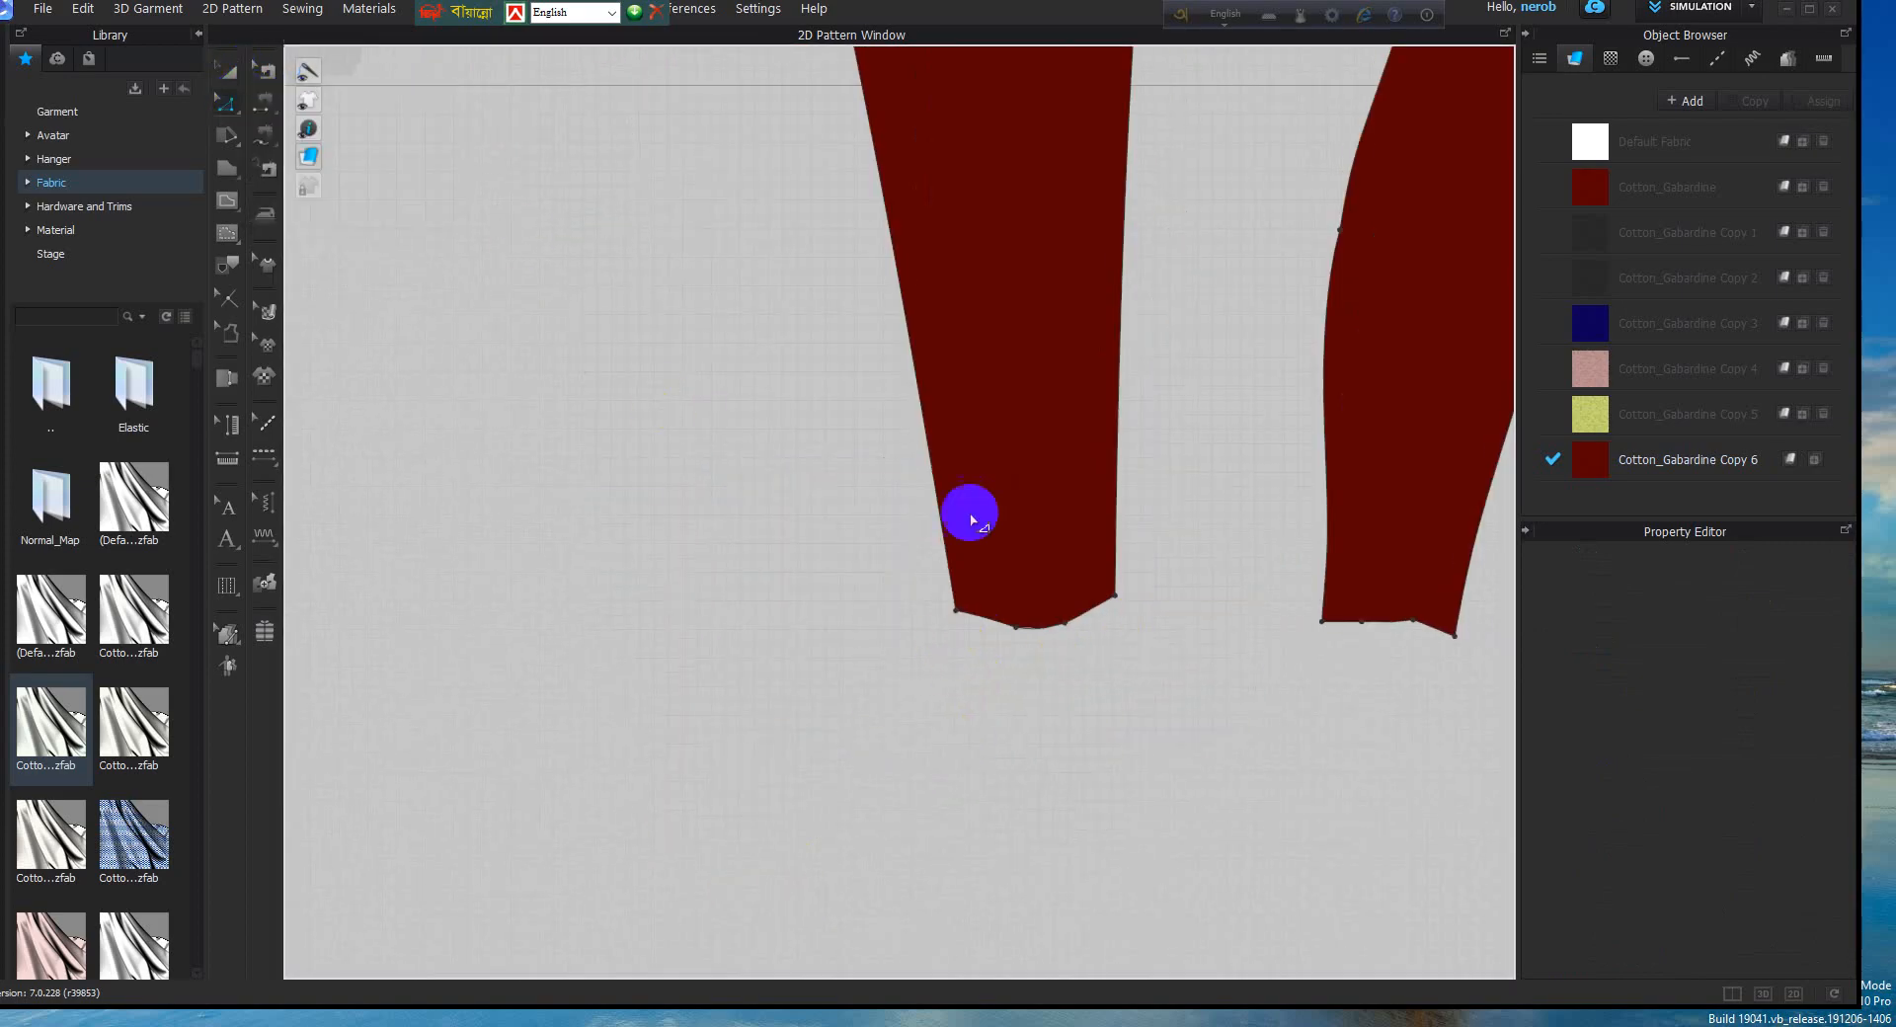
click(1068, 625)
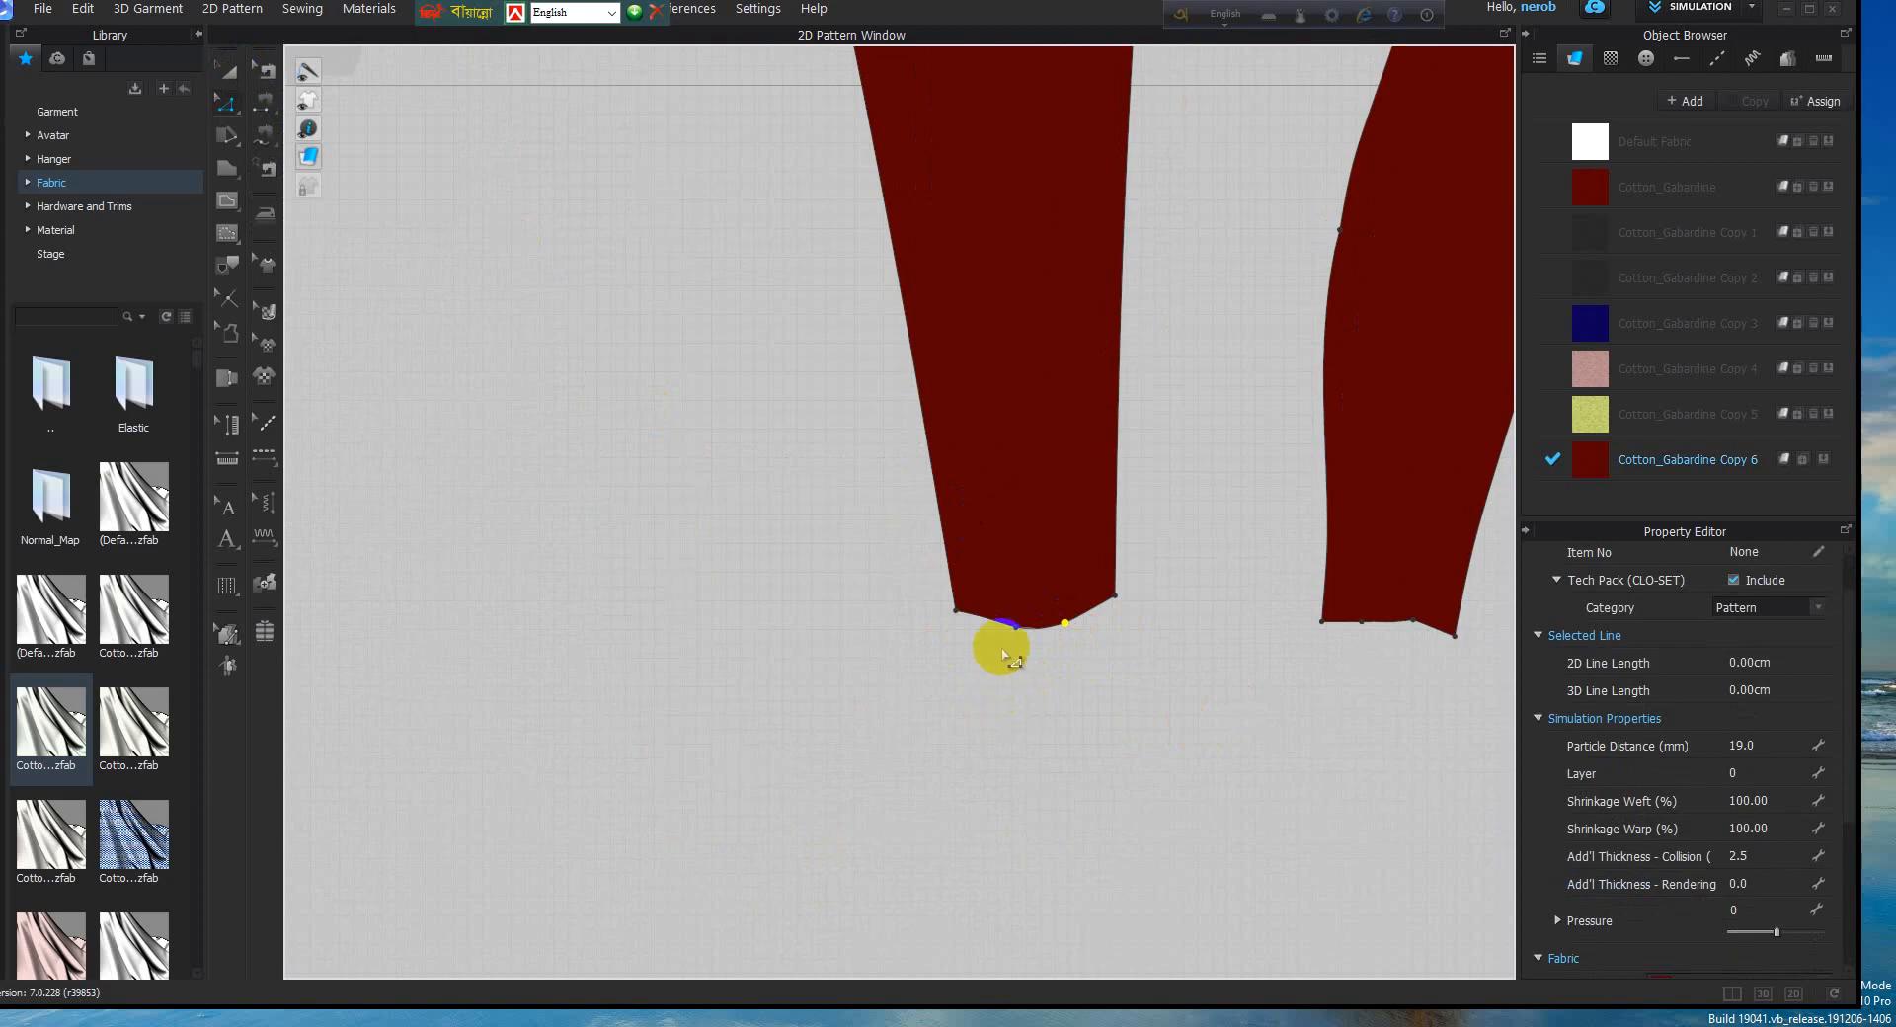
key(Delete)
click(1015, 630)
key(Delete)
Delete the two intermediate points on the narrower piece's hem to straighten it between its corners
middle_drag(1410, 631, 1351, 644)
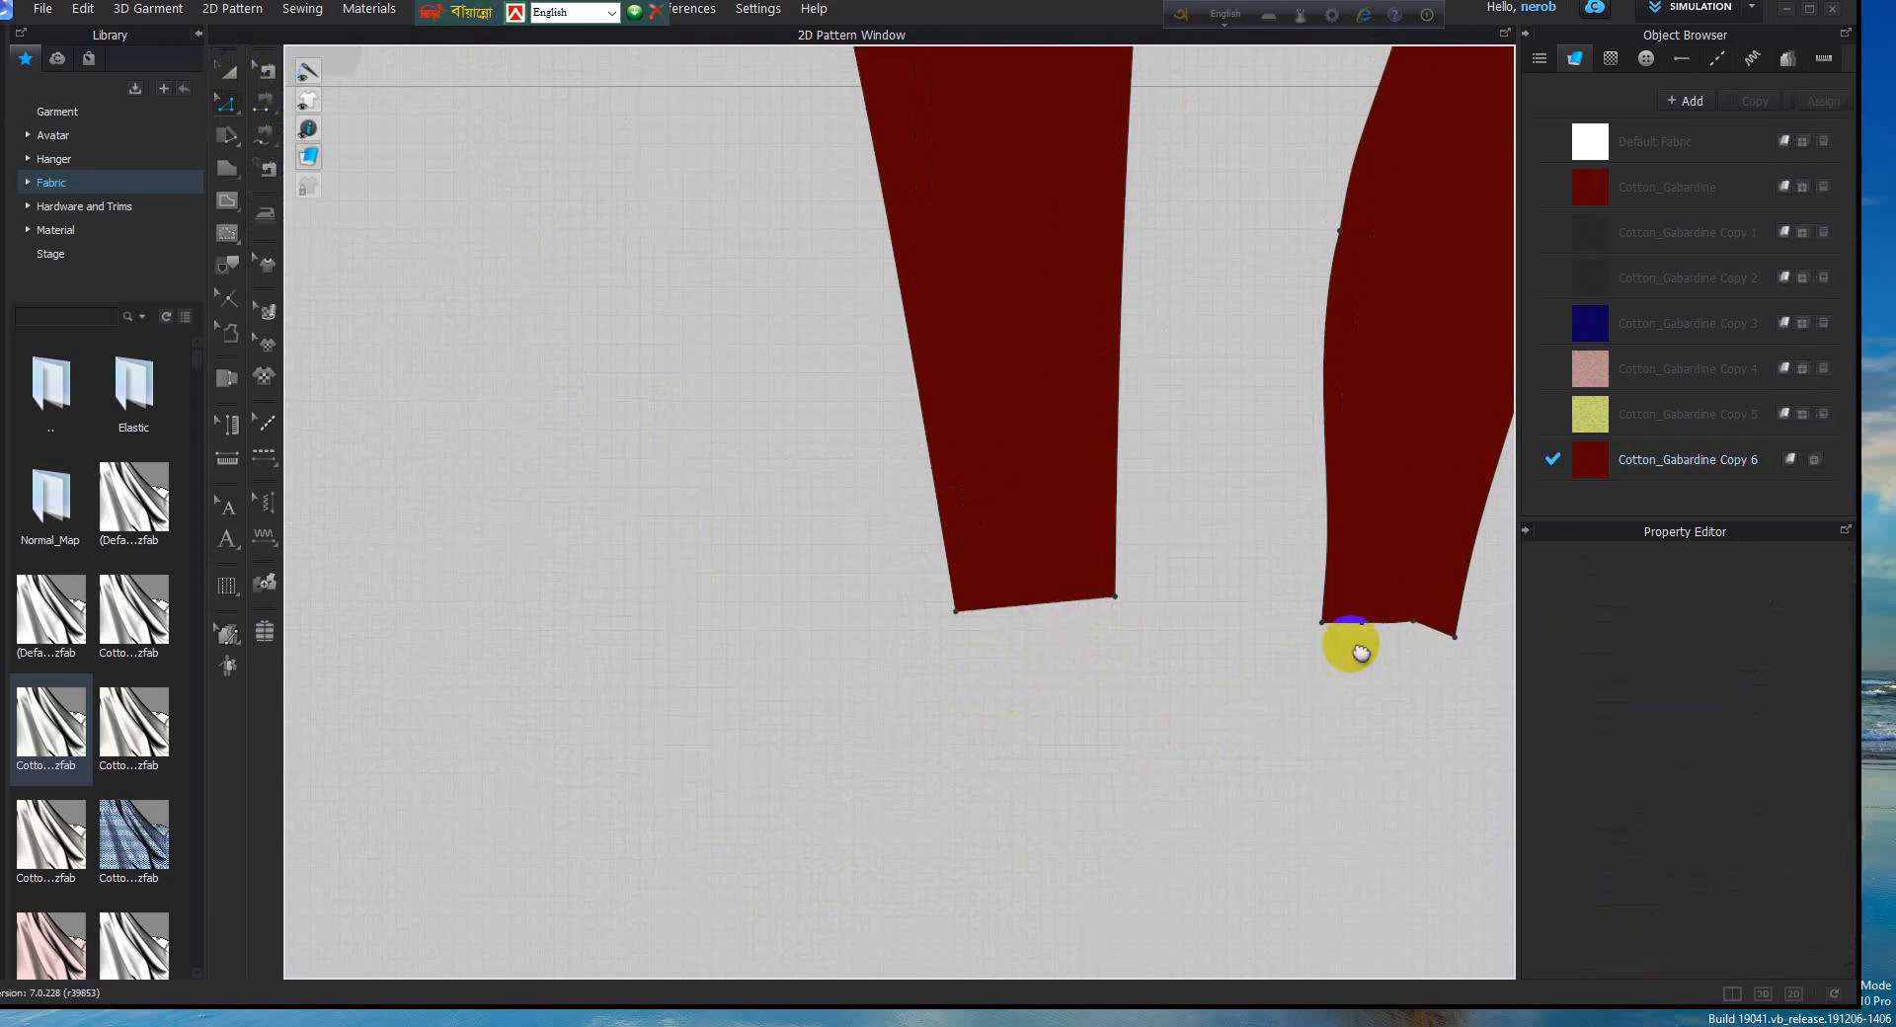
click(1354, 635)
key(Delete)
click(1303, 635)
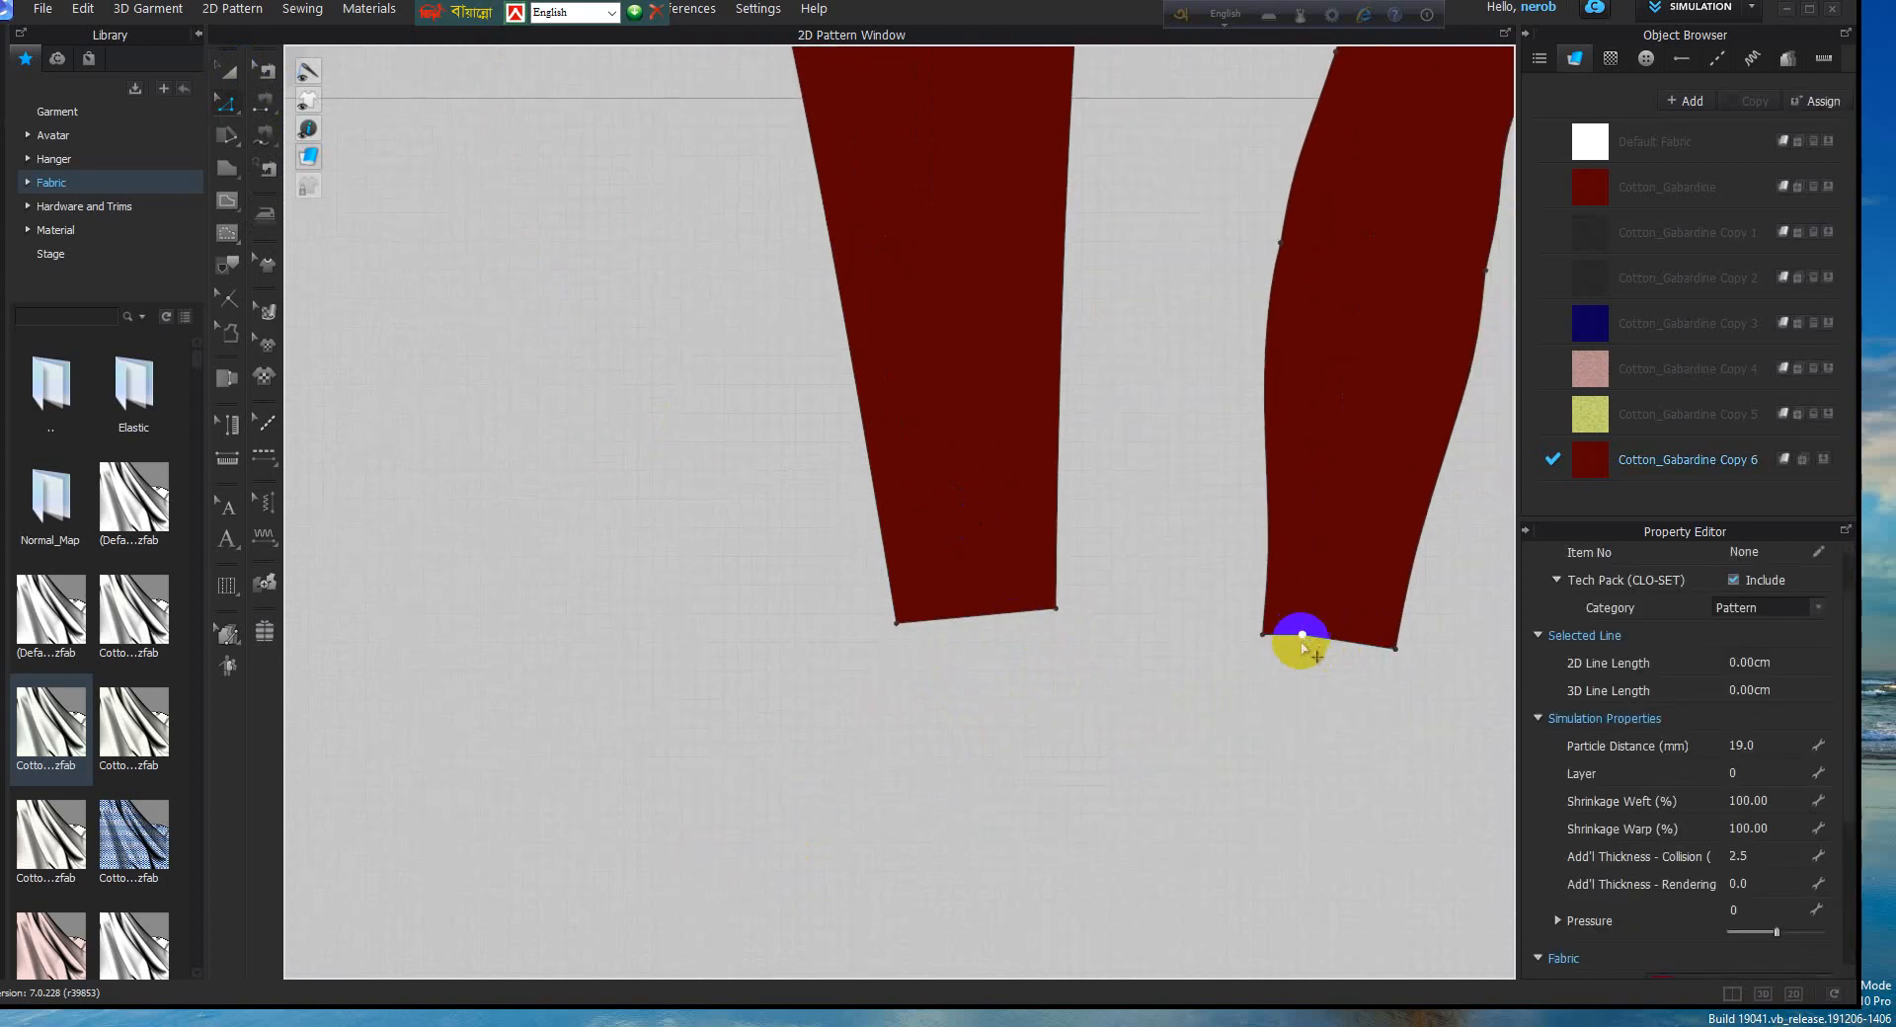
key(Delete)
Replace the narrower piece's upper outer edge with one smooth curve between the outer waist corner and the knee point, about 52.9 cm long
scroll(1325, 624, down, 5)
scroll(846, 677, up, 2)
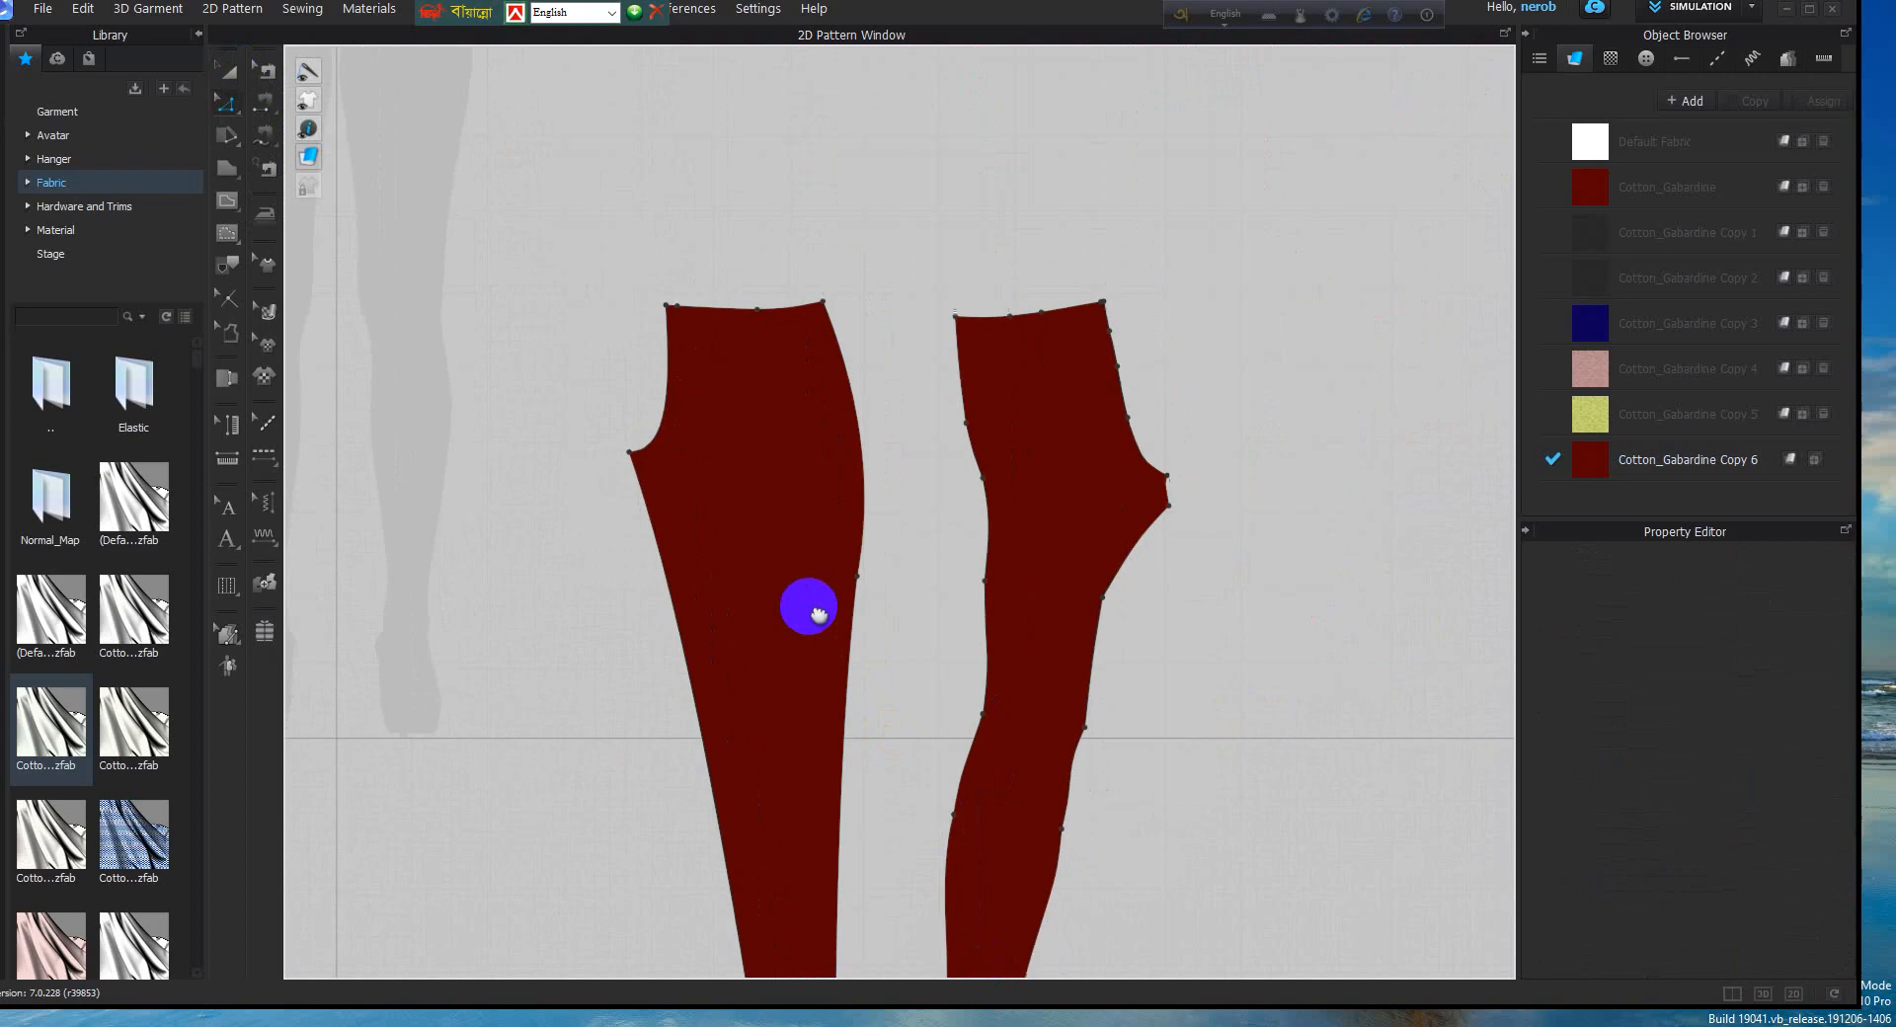
scroll(804, 606, down, 1)
middle_drag(865, 719, 751, 661)
middle_drag(856, 595, 822, 586)
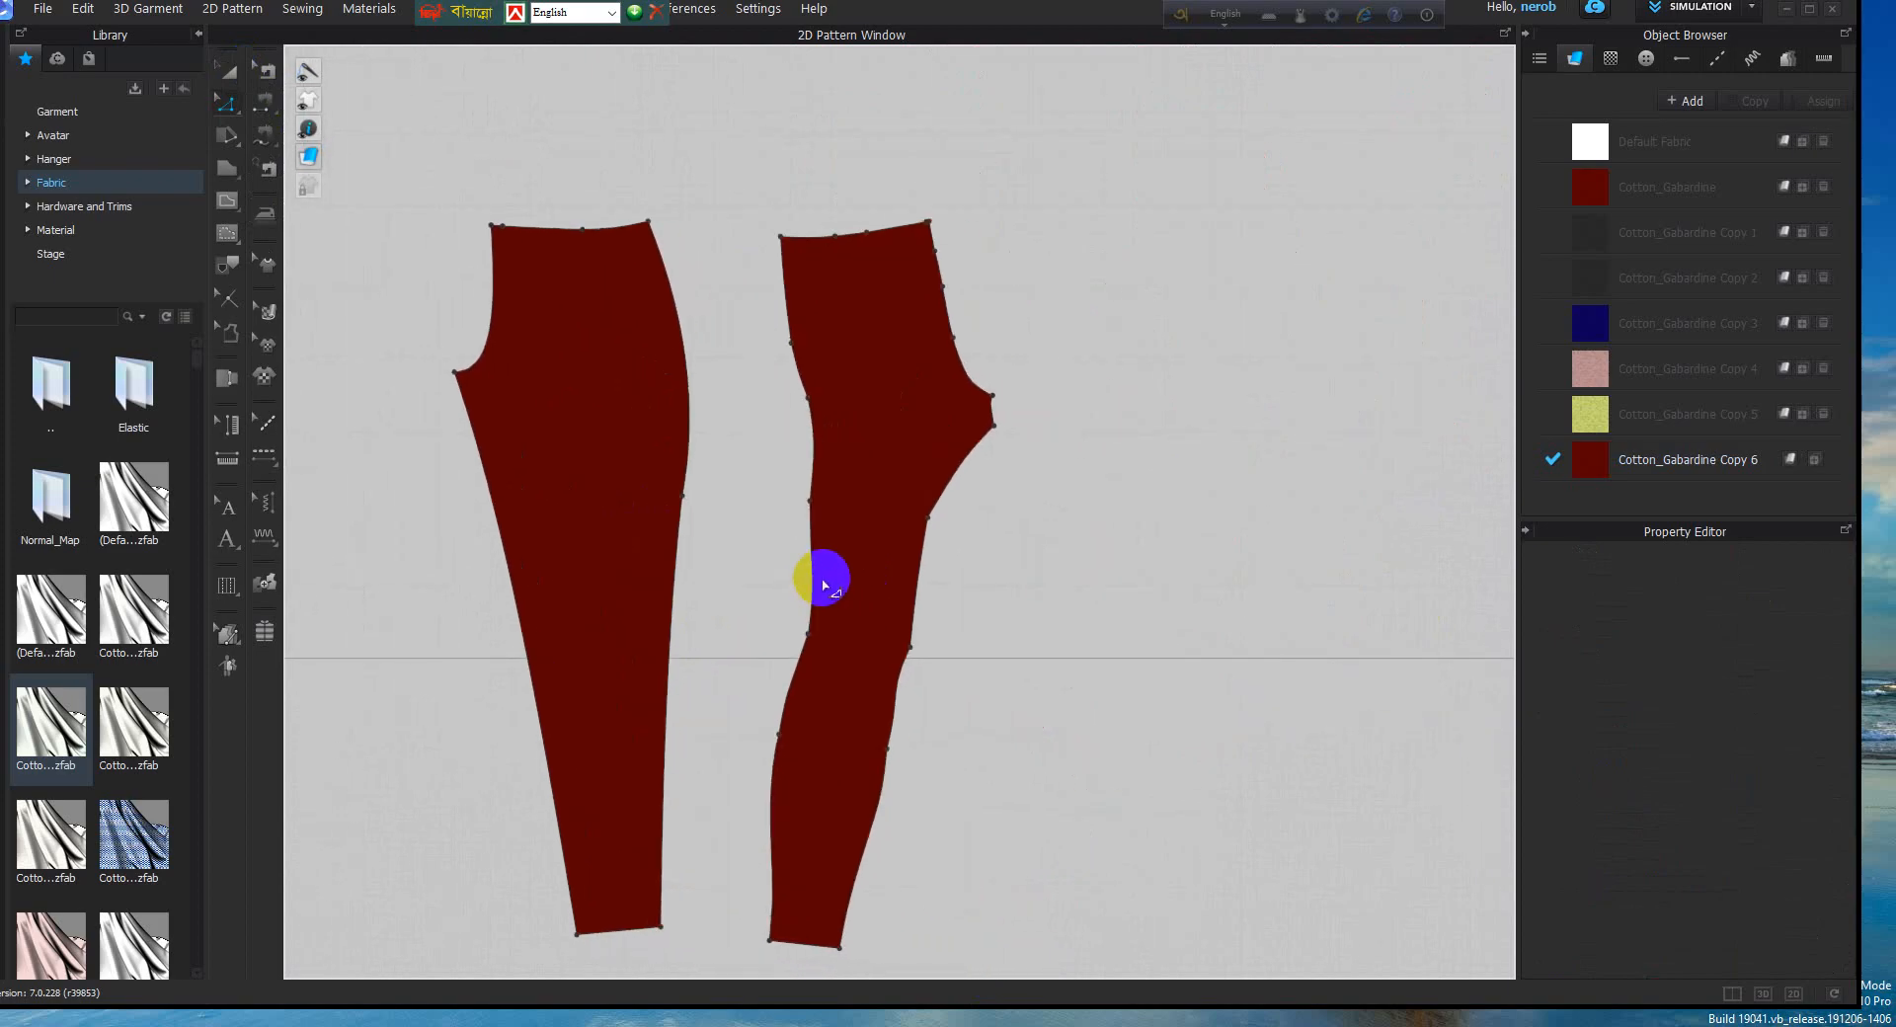
scroll(837, 550, up, 2)
click(228, 103)
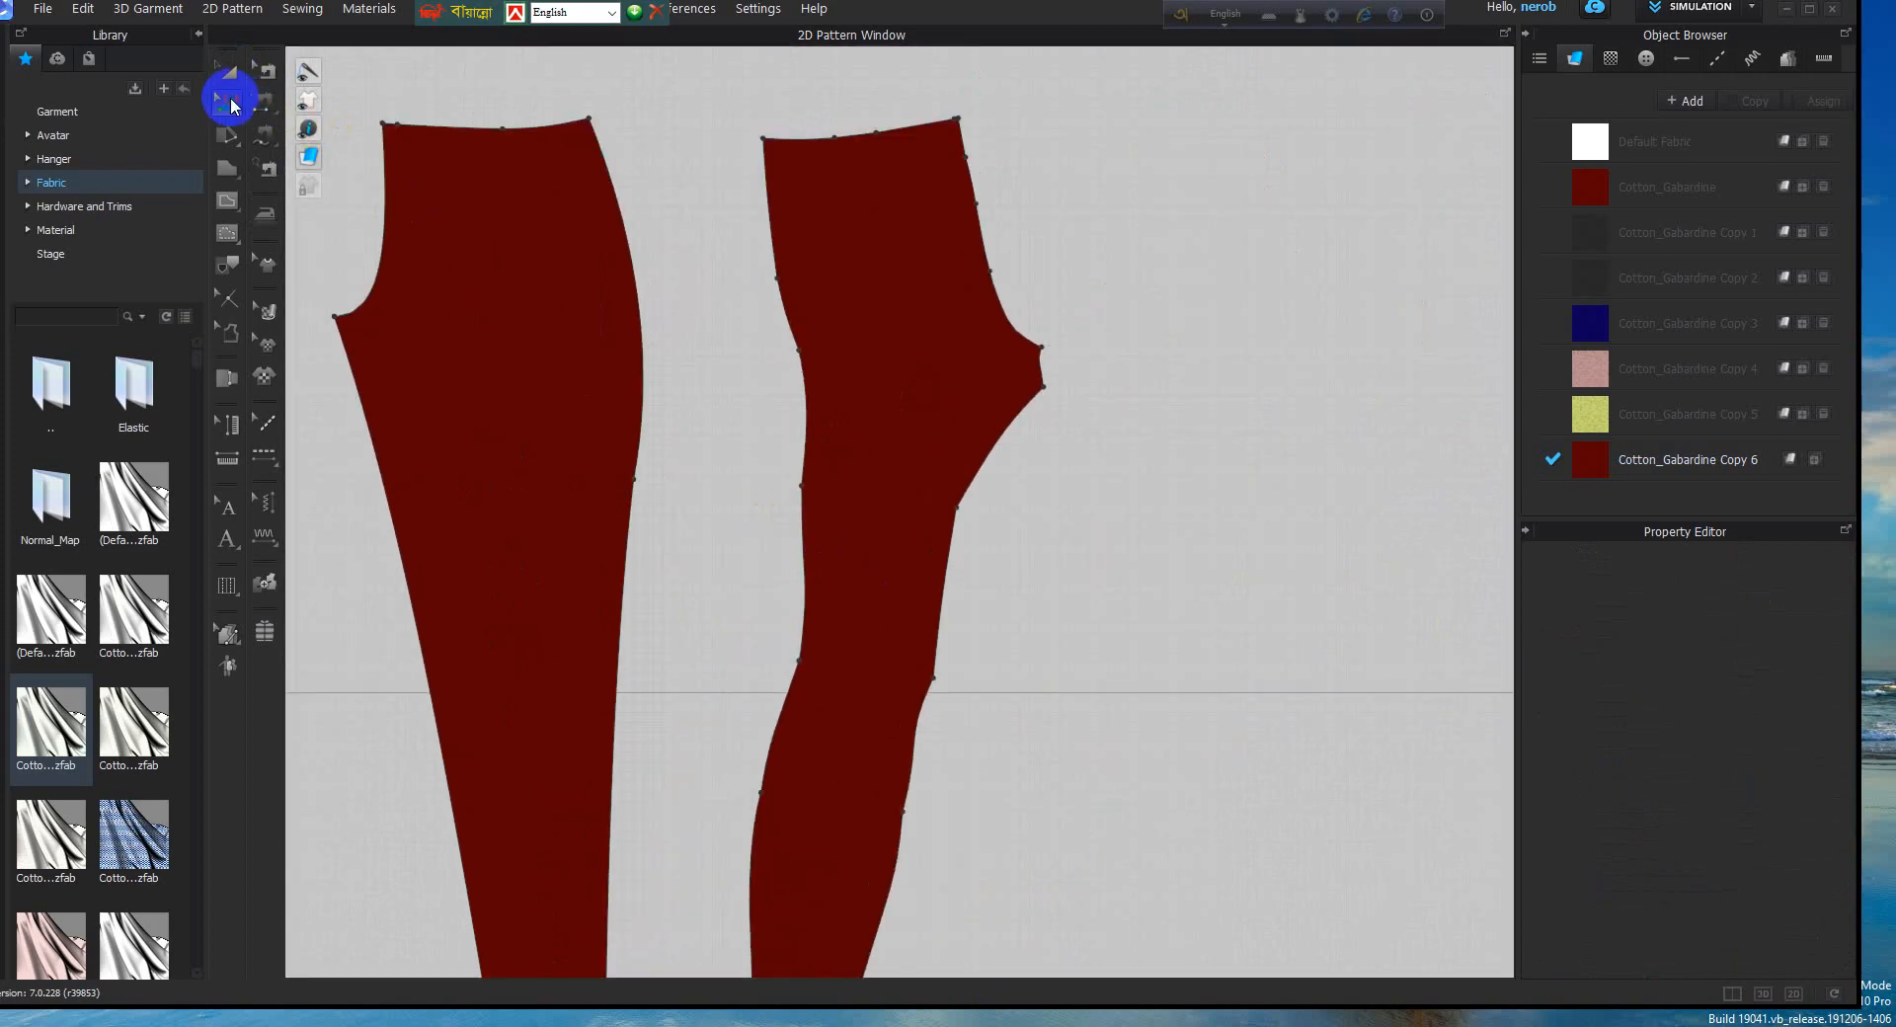
click(298, 201)
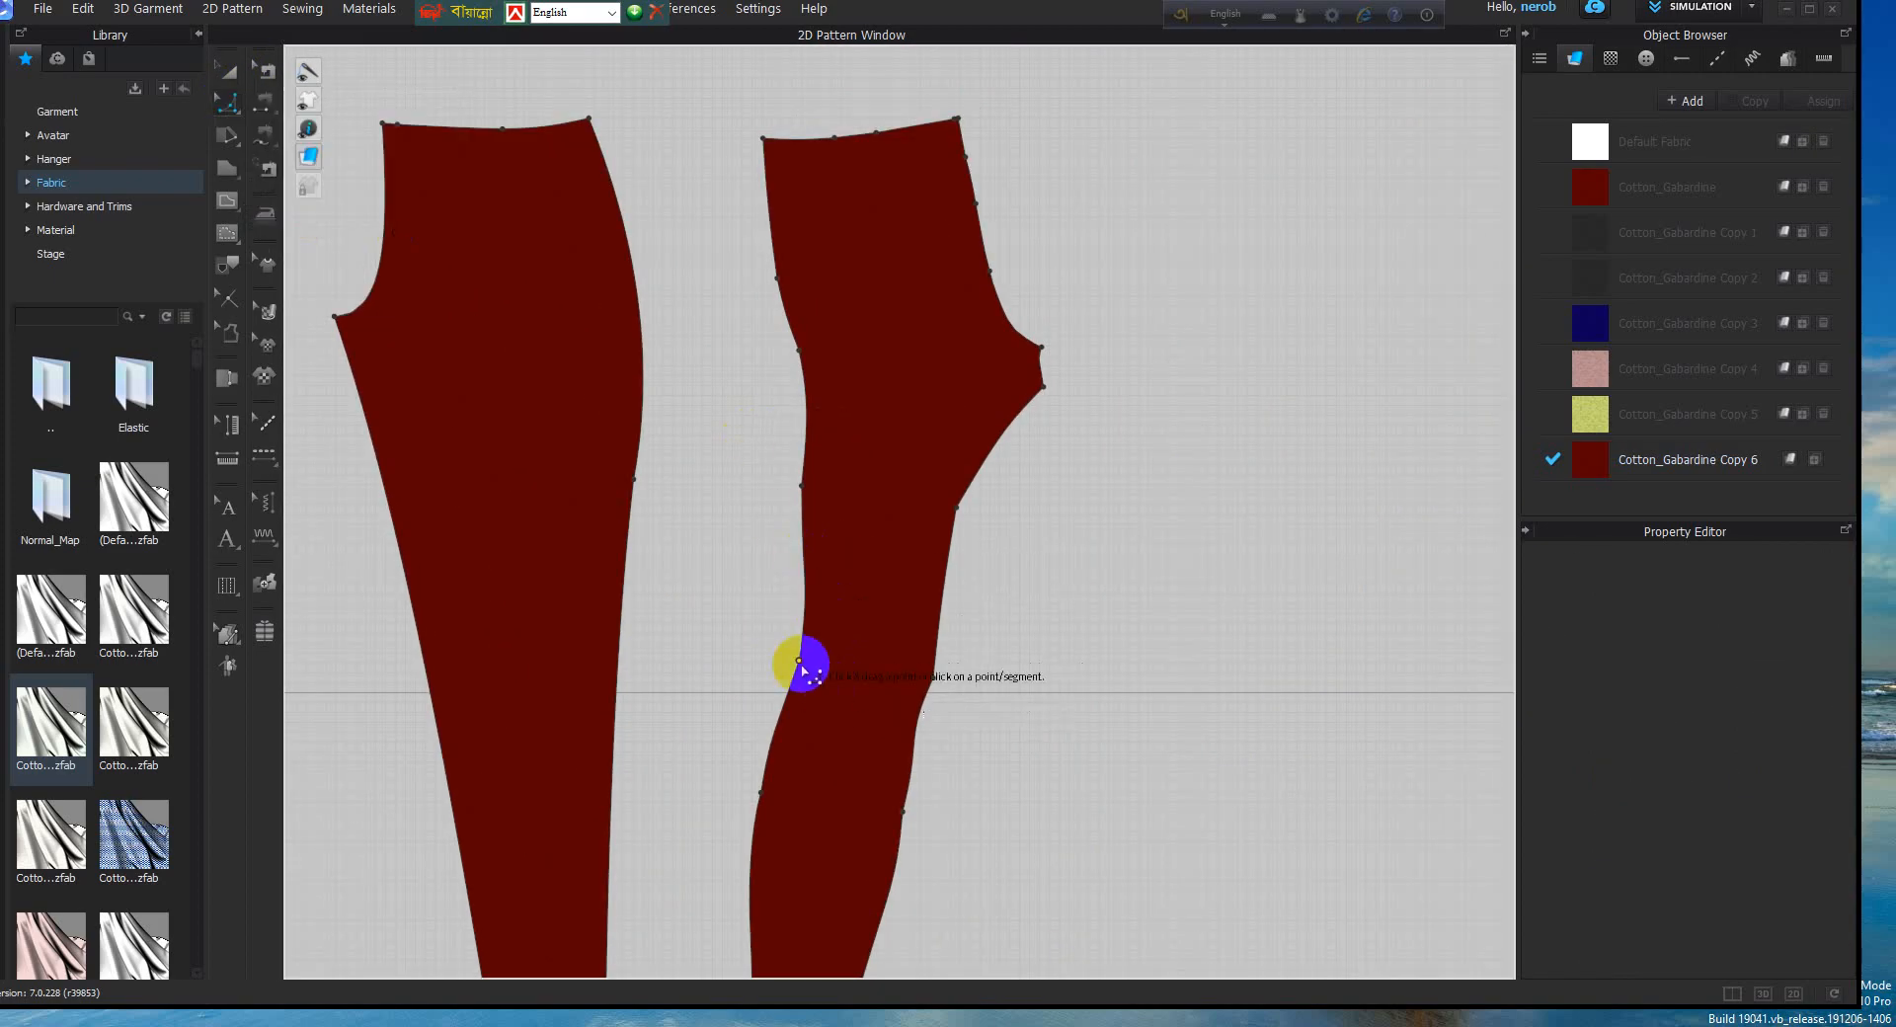
click(795, 431)
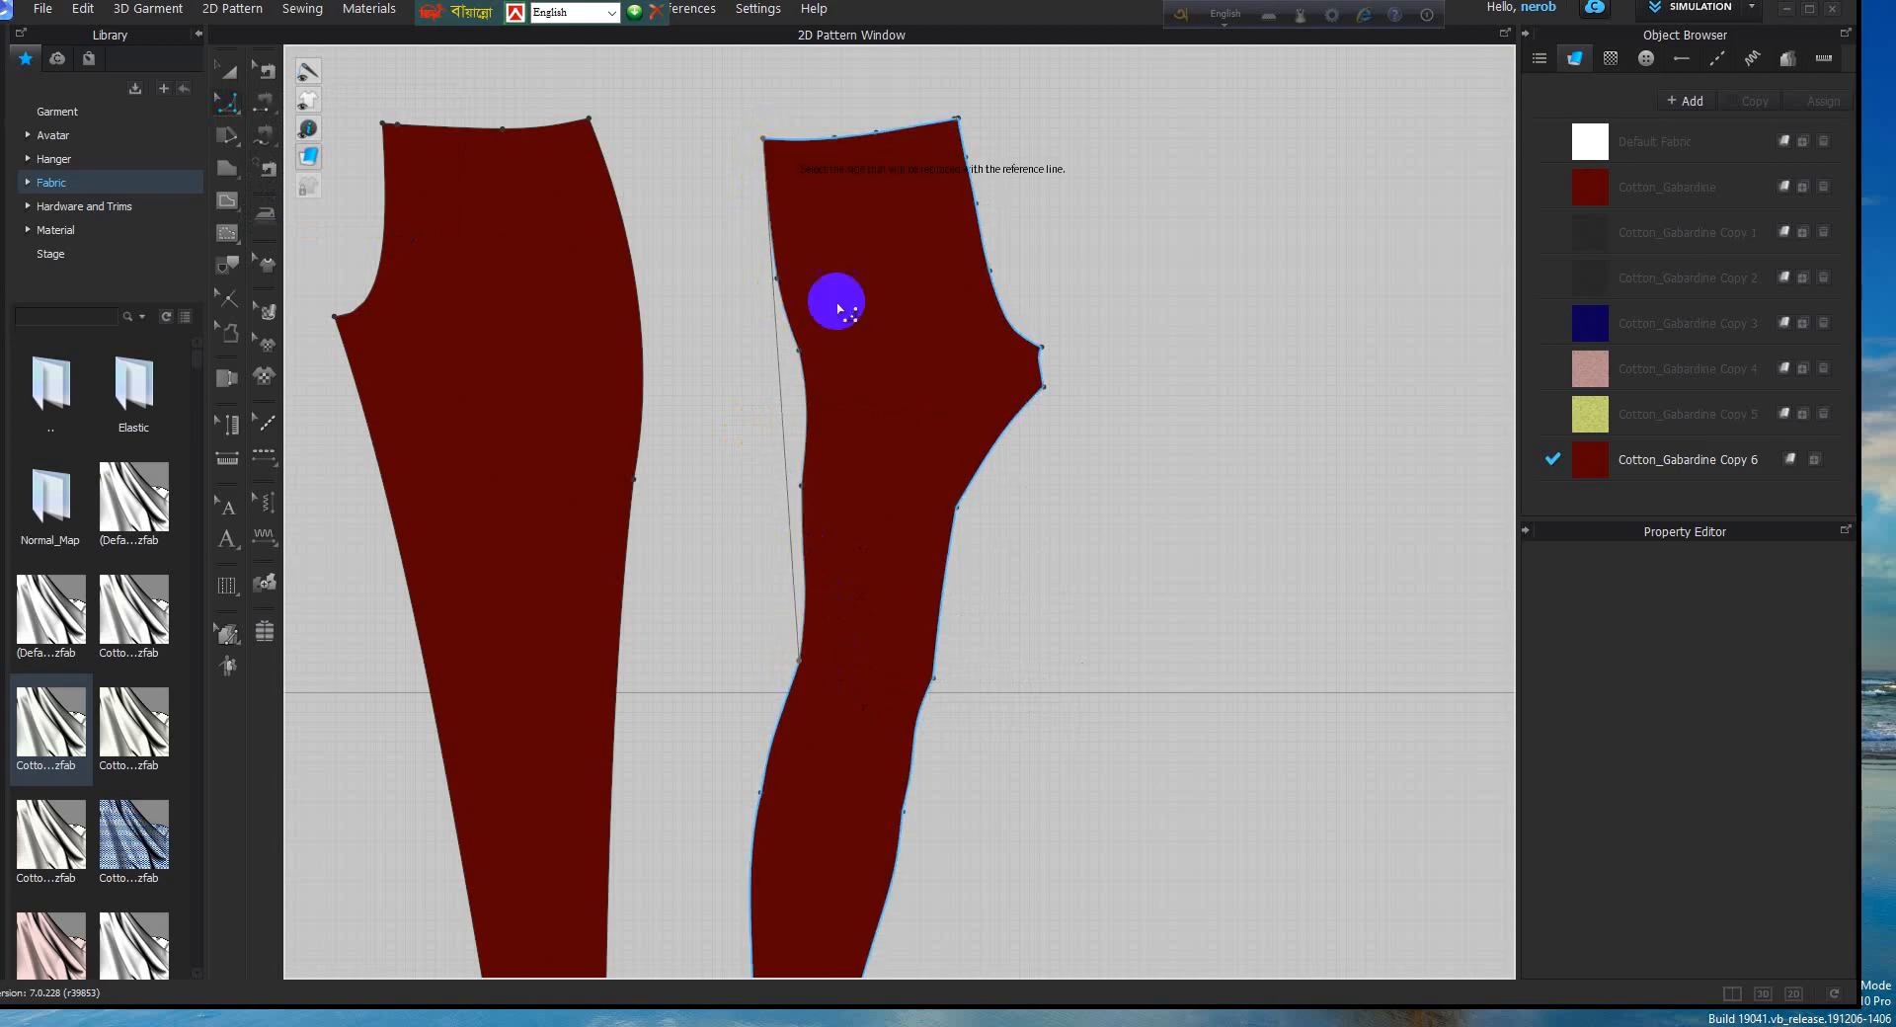
click(784, 439)
click(781, 426)
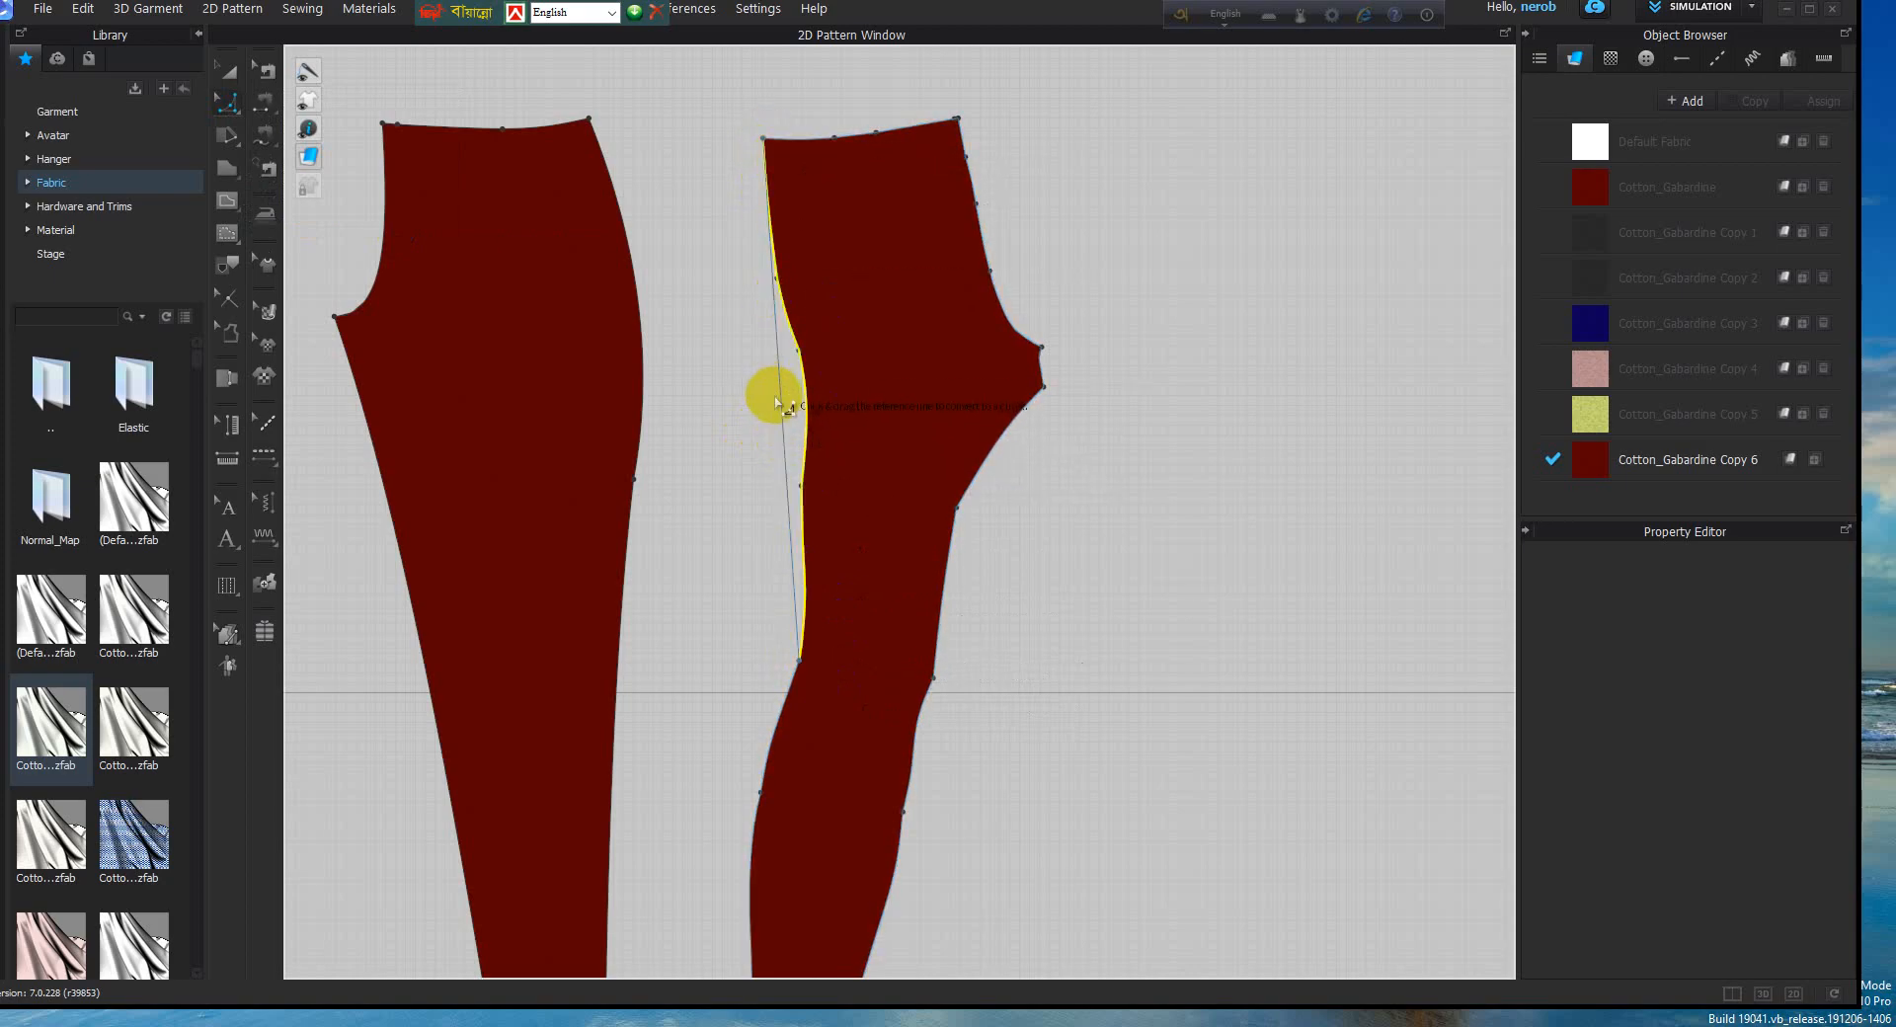
click(785, 347)
Replace the narrower piece's lower outer edge with one smooth curve from the outer hem corner up to the thigh, about 63.6 cm long
scroll(864, 368, down, 3)
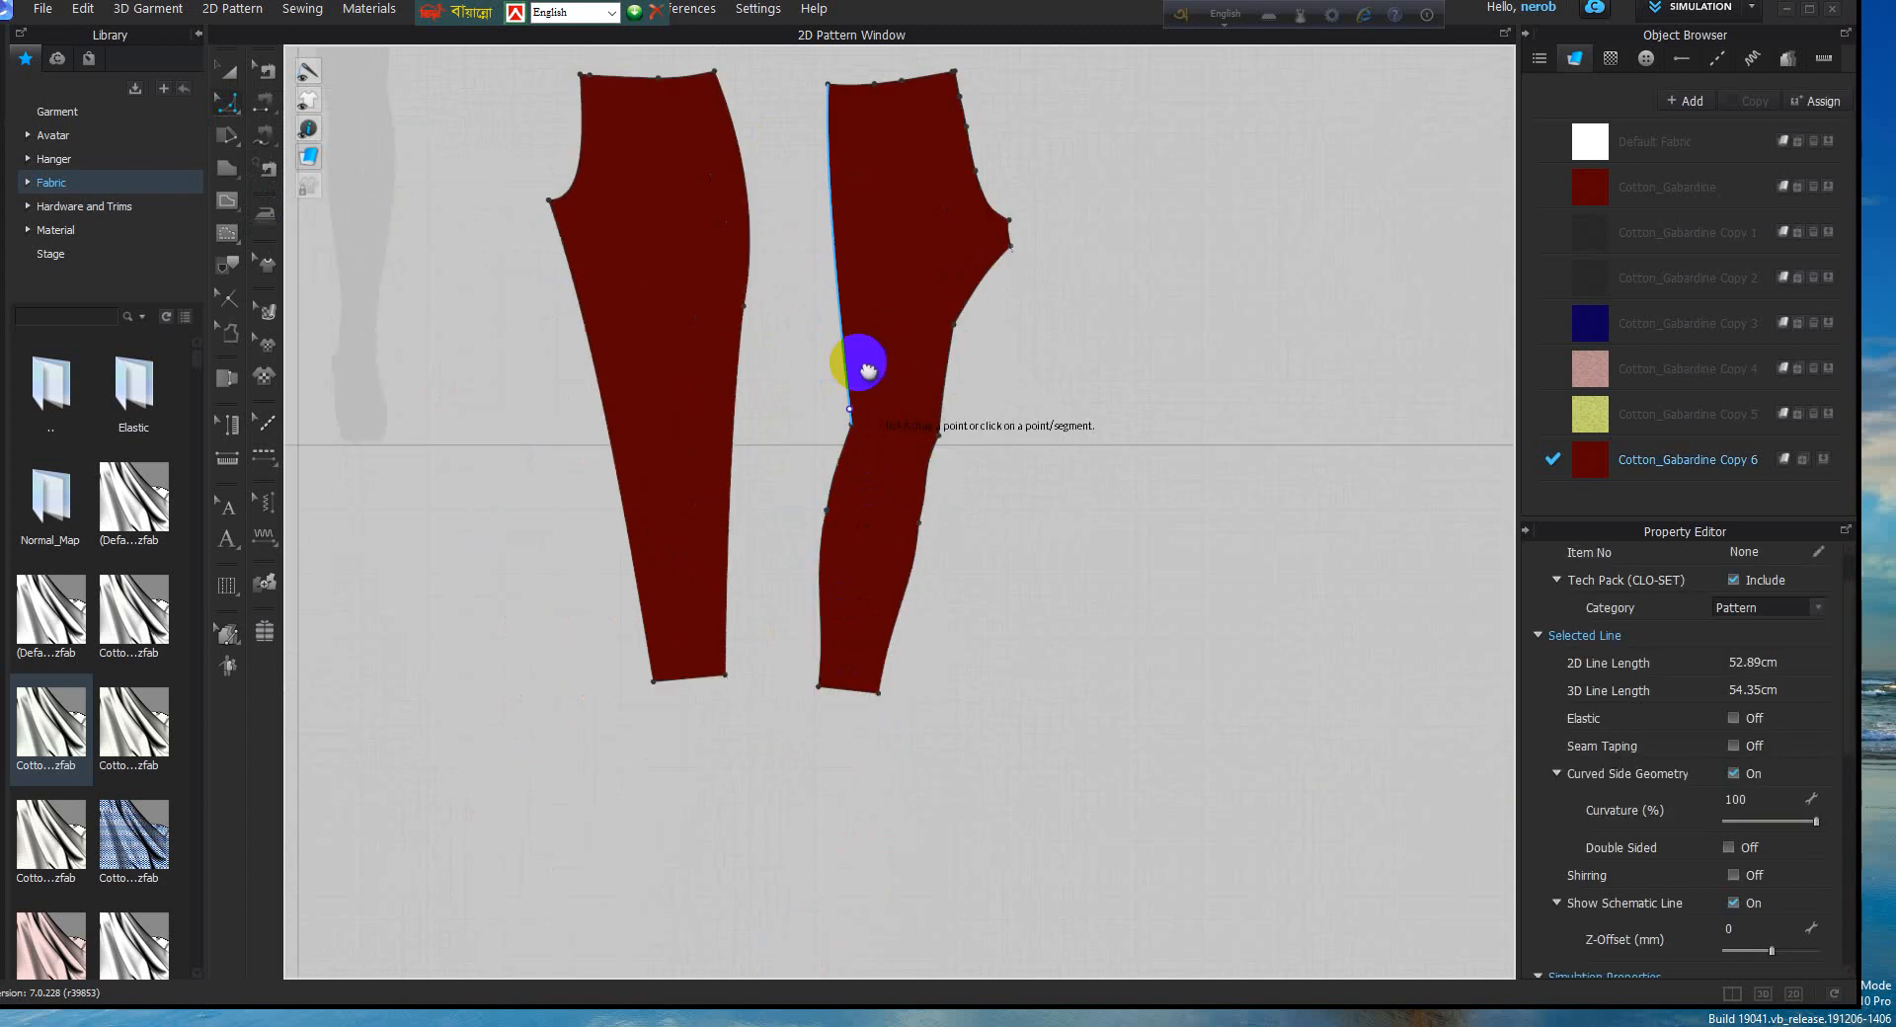
scroll(855, 622, up, 2)
drag(826, 643, 841, 234)
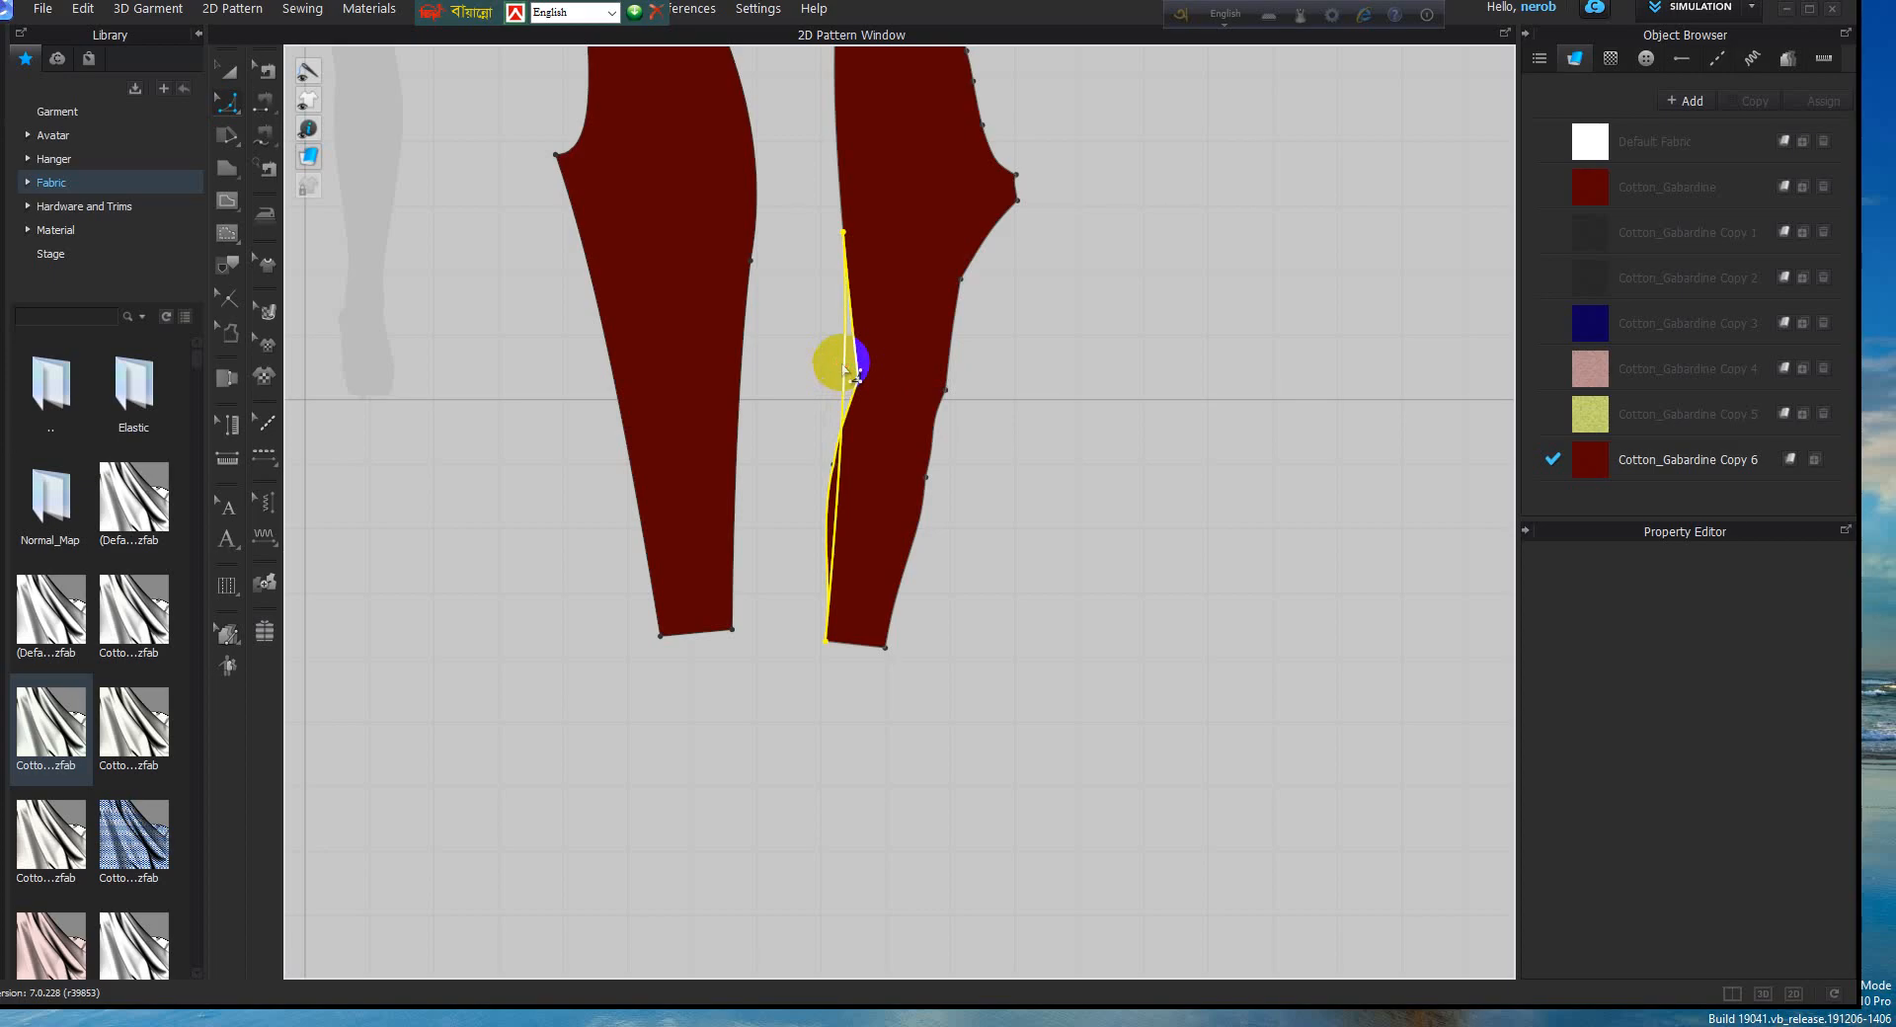
click(845, 367)
scroll(879, 316, up, 2)
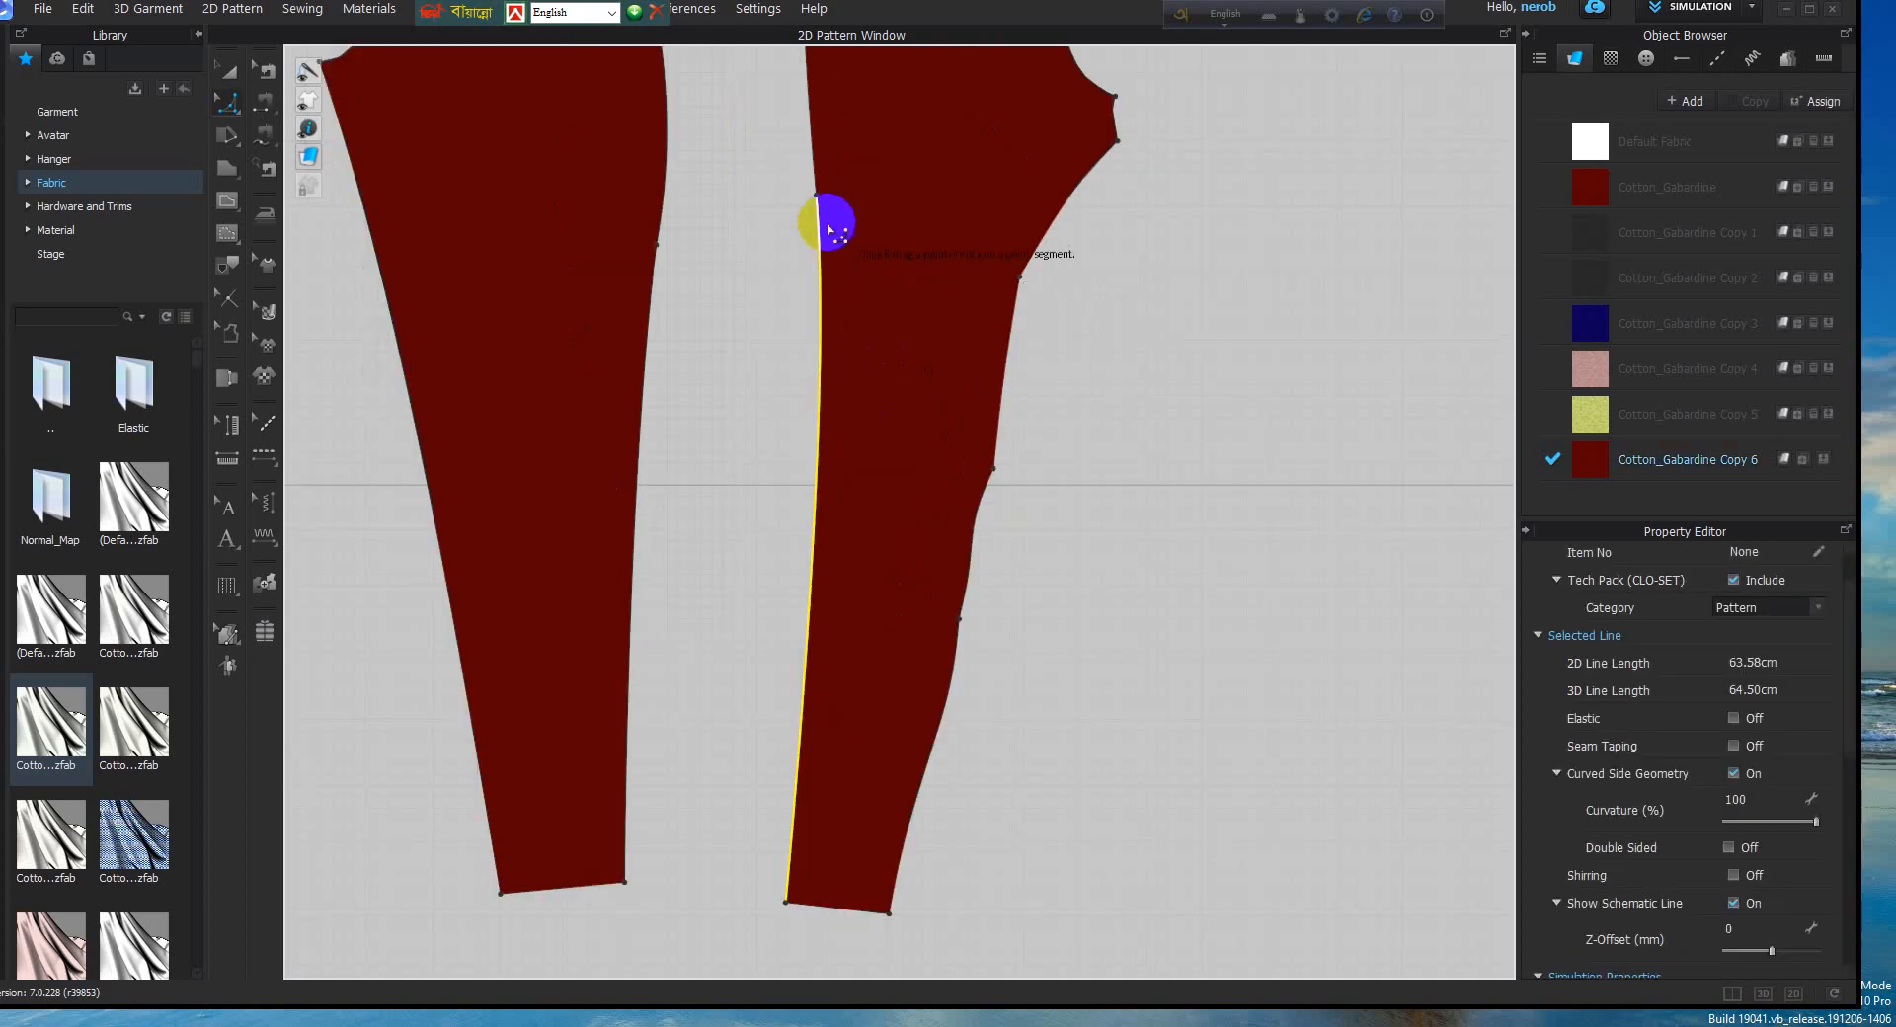
Move the lower point of the narrower piece's blunt crotch tip slightly up and outward to form a sharp crotch point
scroll(833, 253, down, 4)
middle_drag(836, 310, 787, 355)
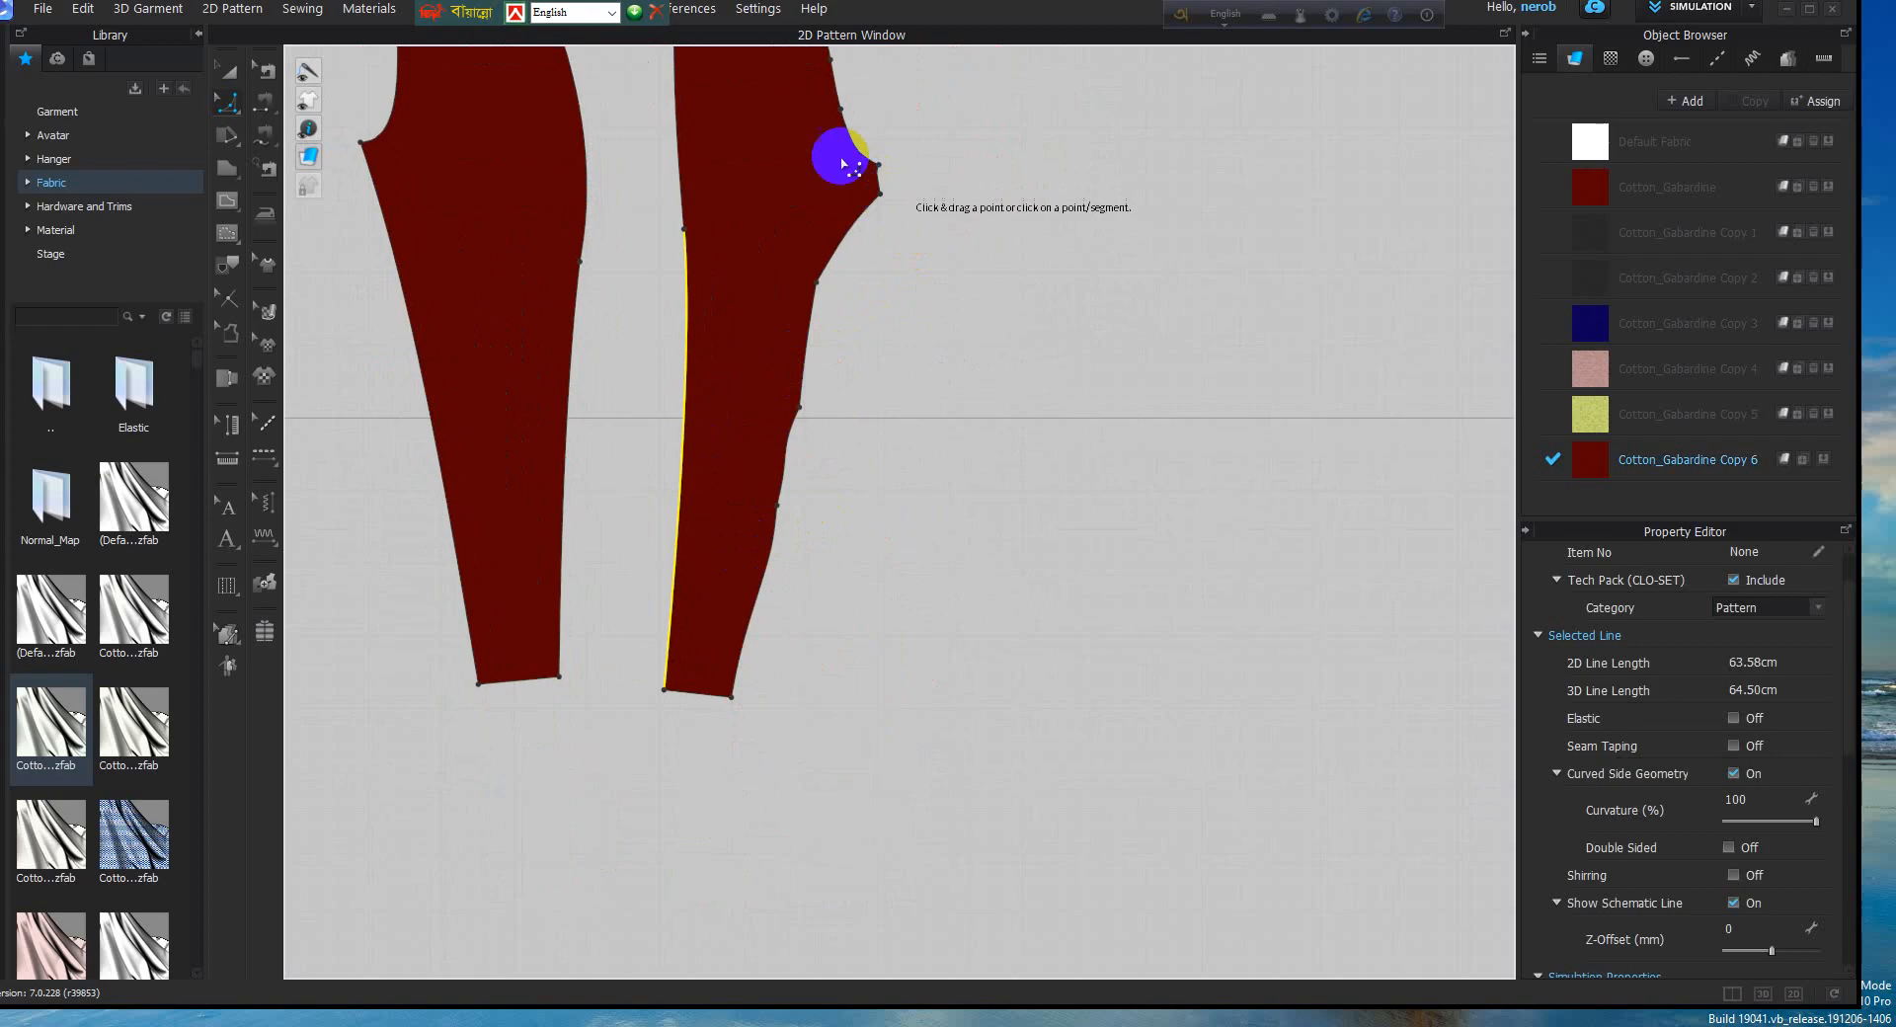
click(225, 103)
click(326, 94)
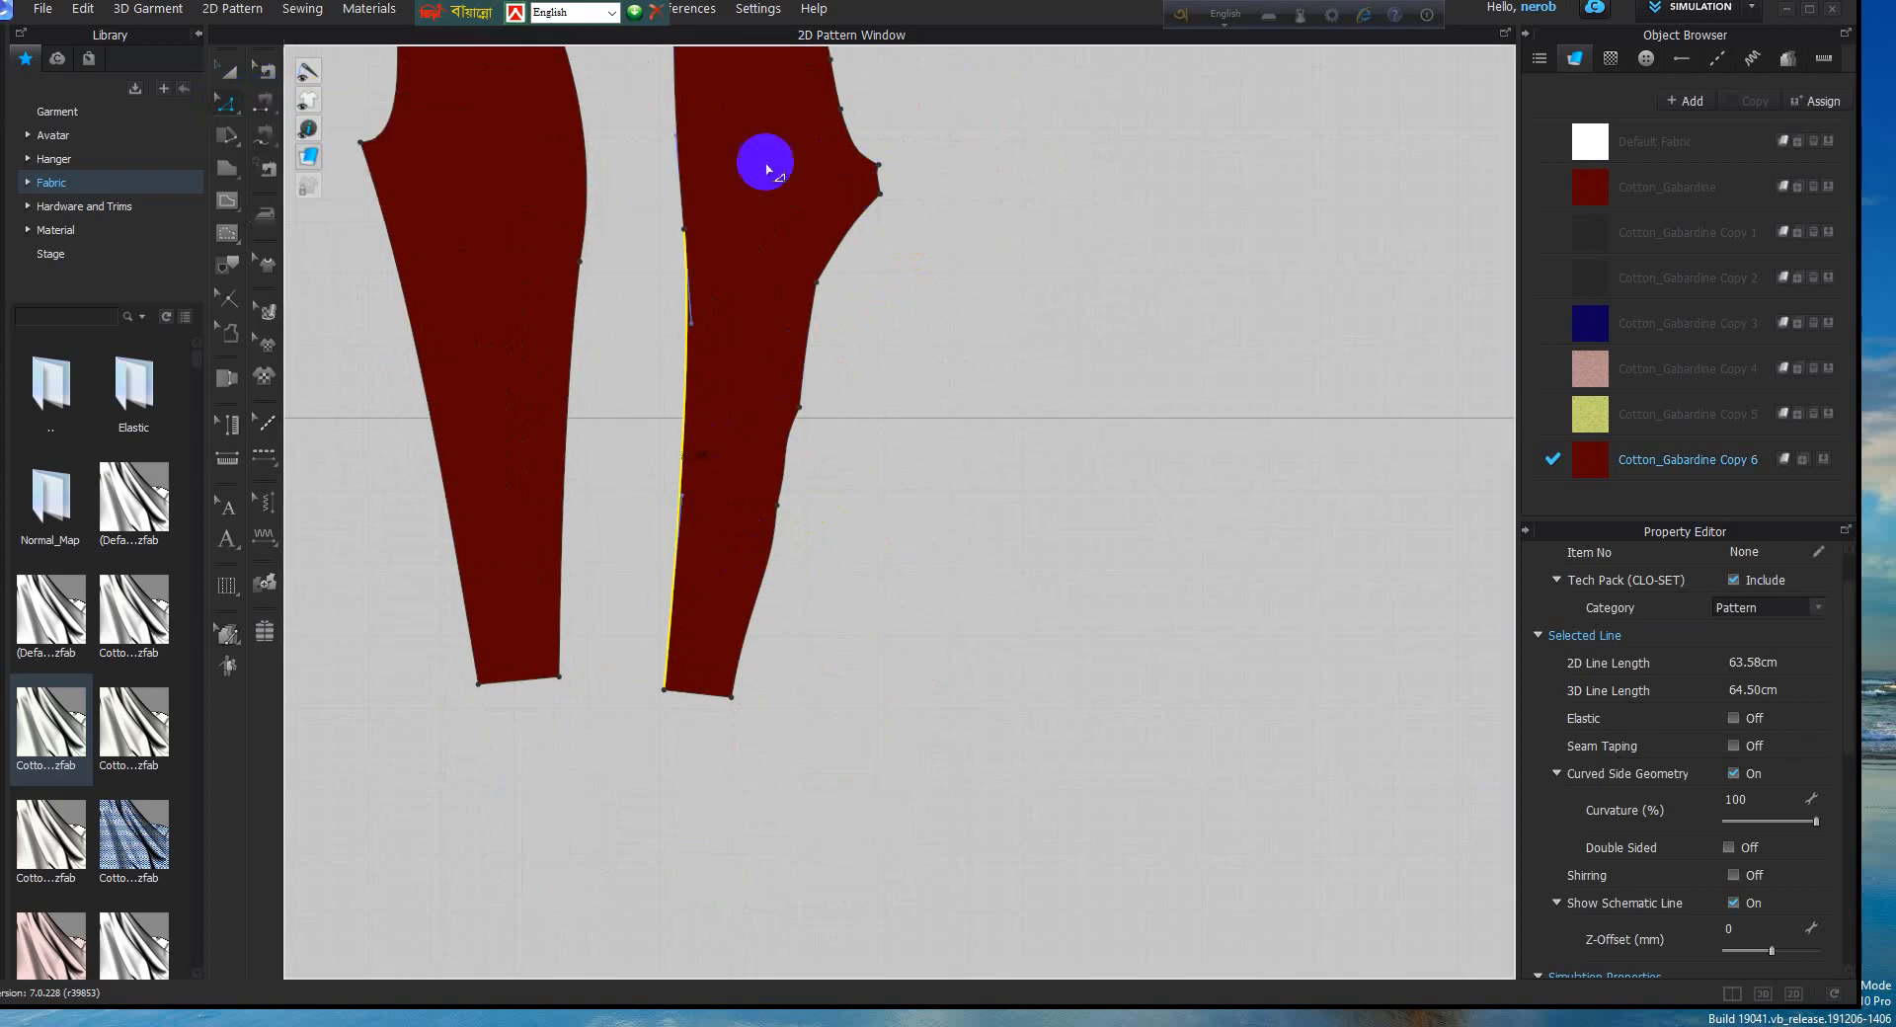
click(878, 193)
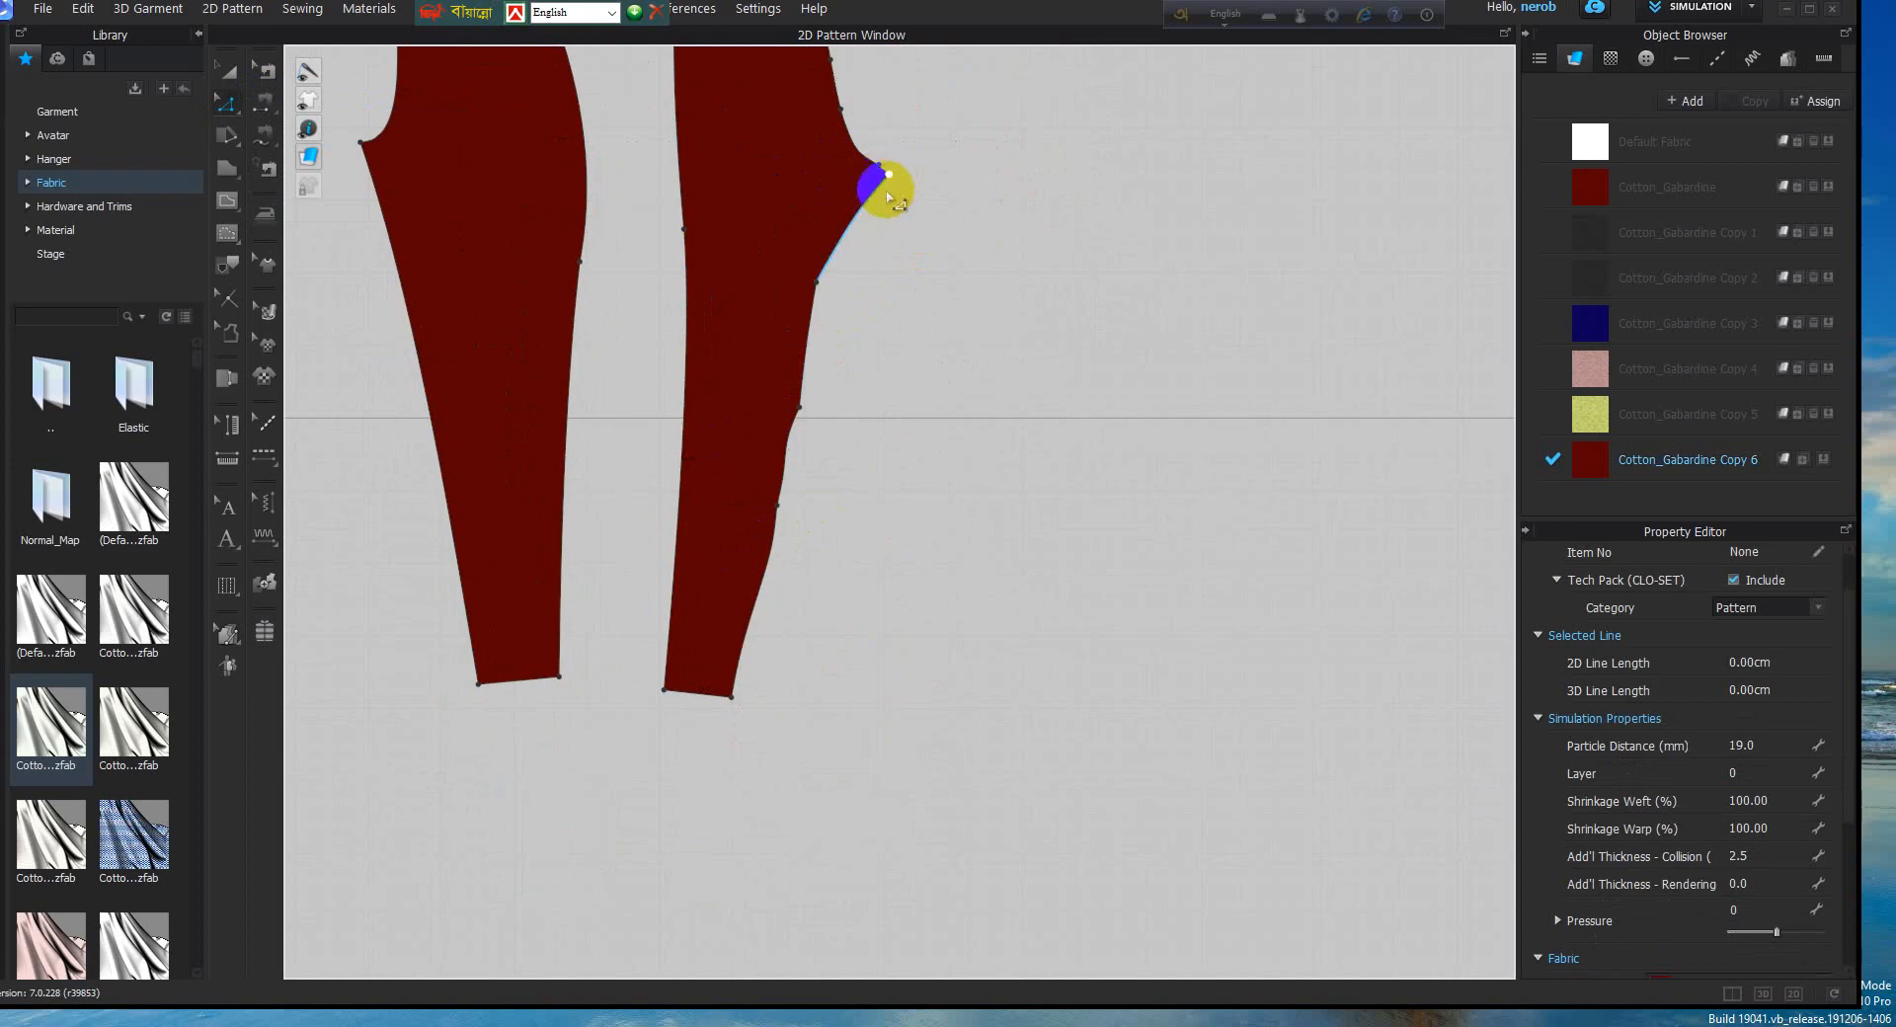
Try to replace the narrower piece's inseam with one curve from the crotch point to the inner hem corner, and undo the result
click(233, 105)
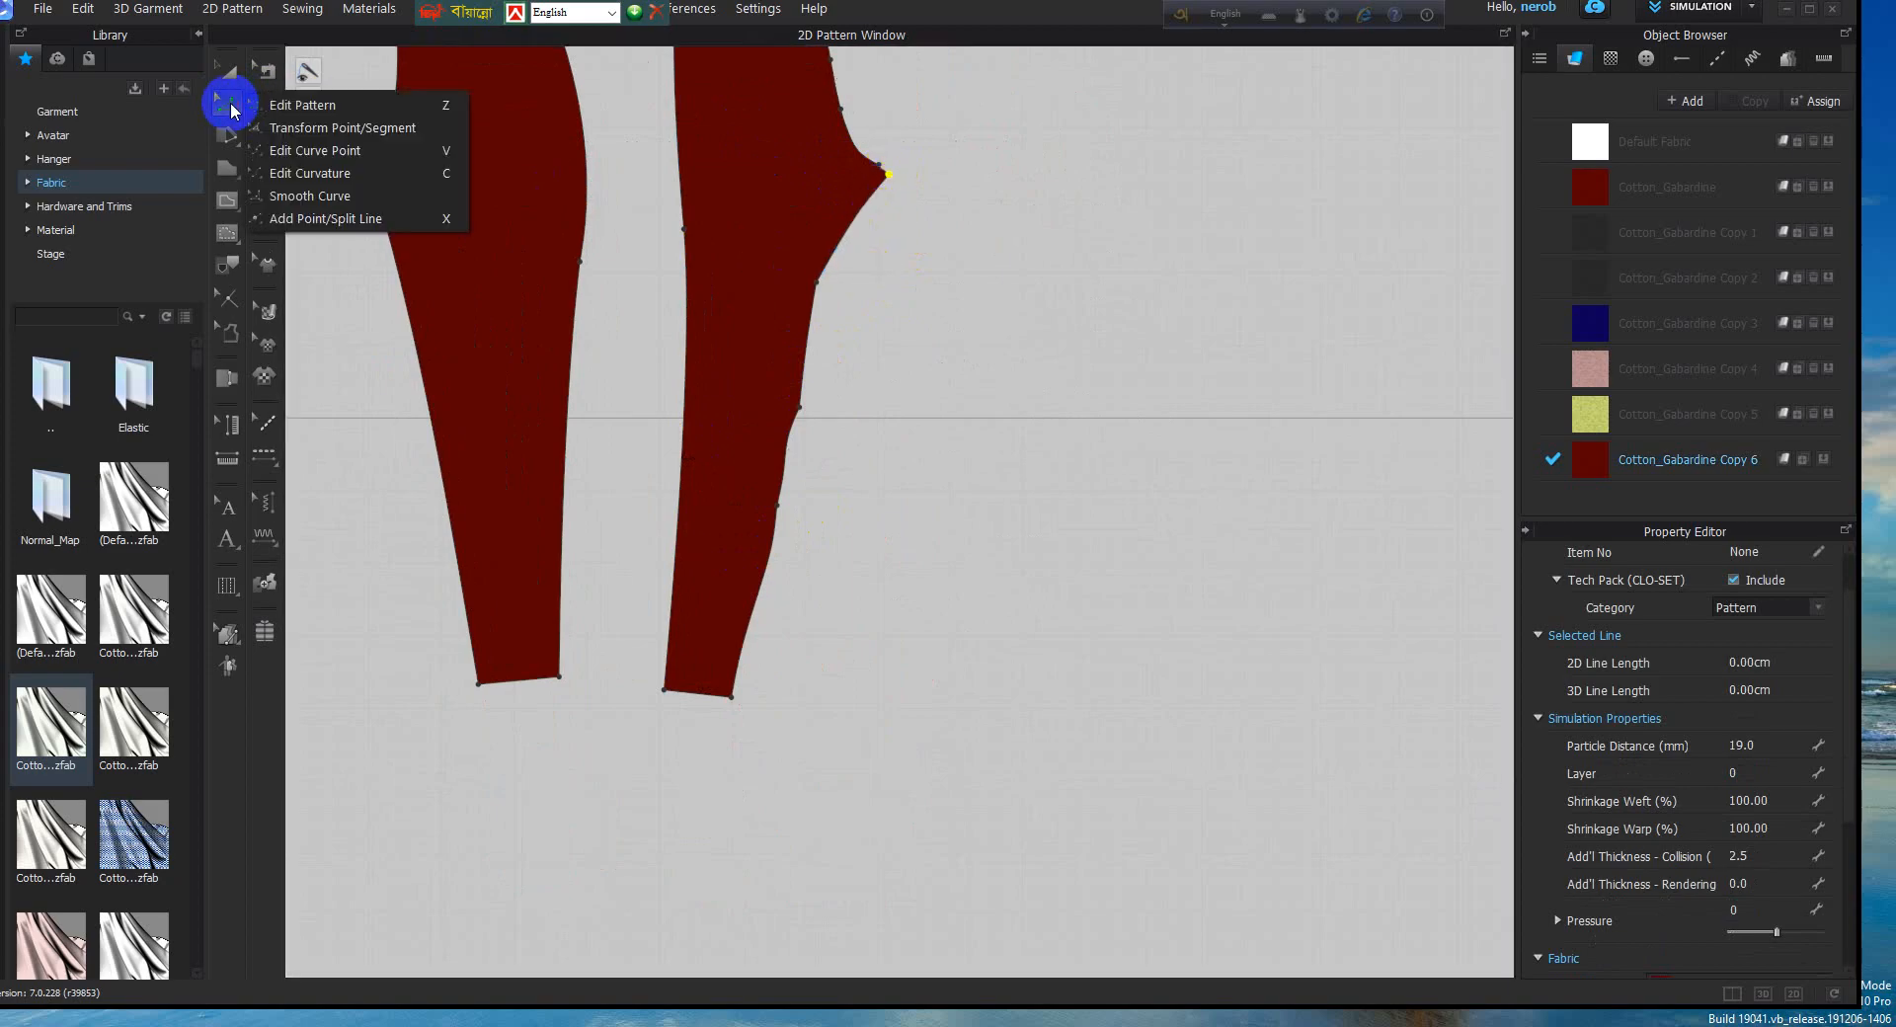
click(321, 204)
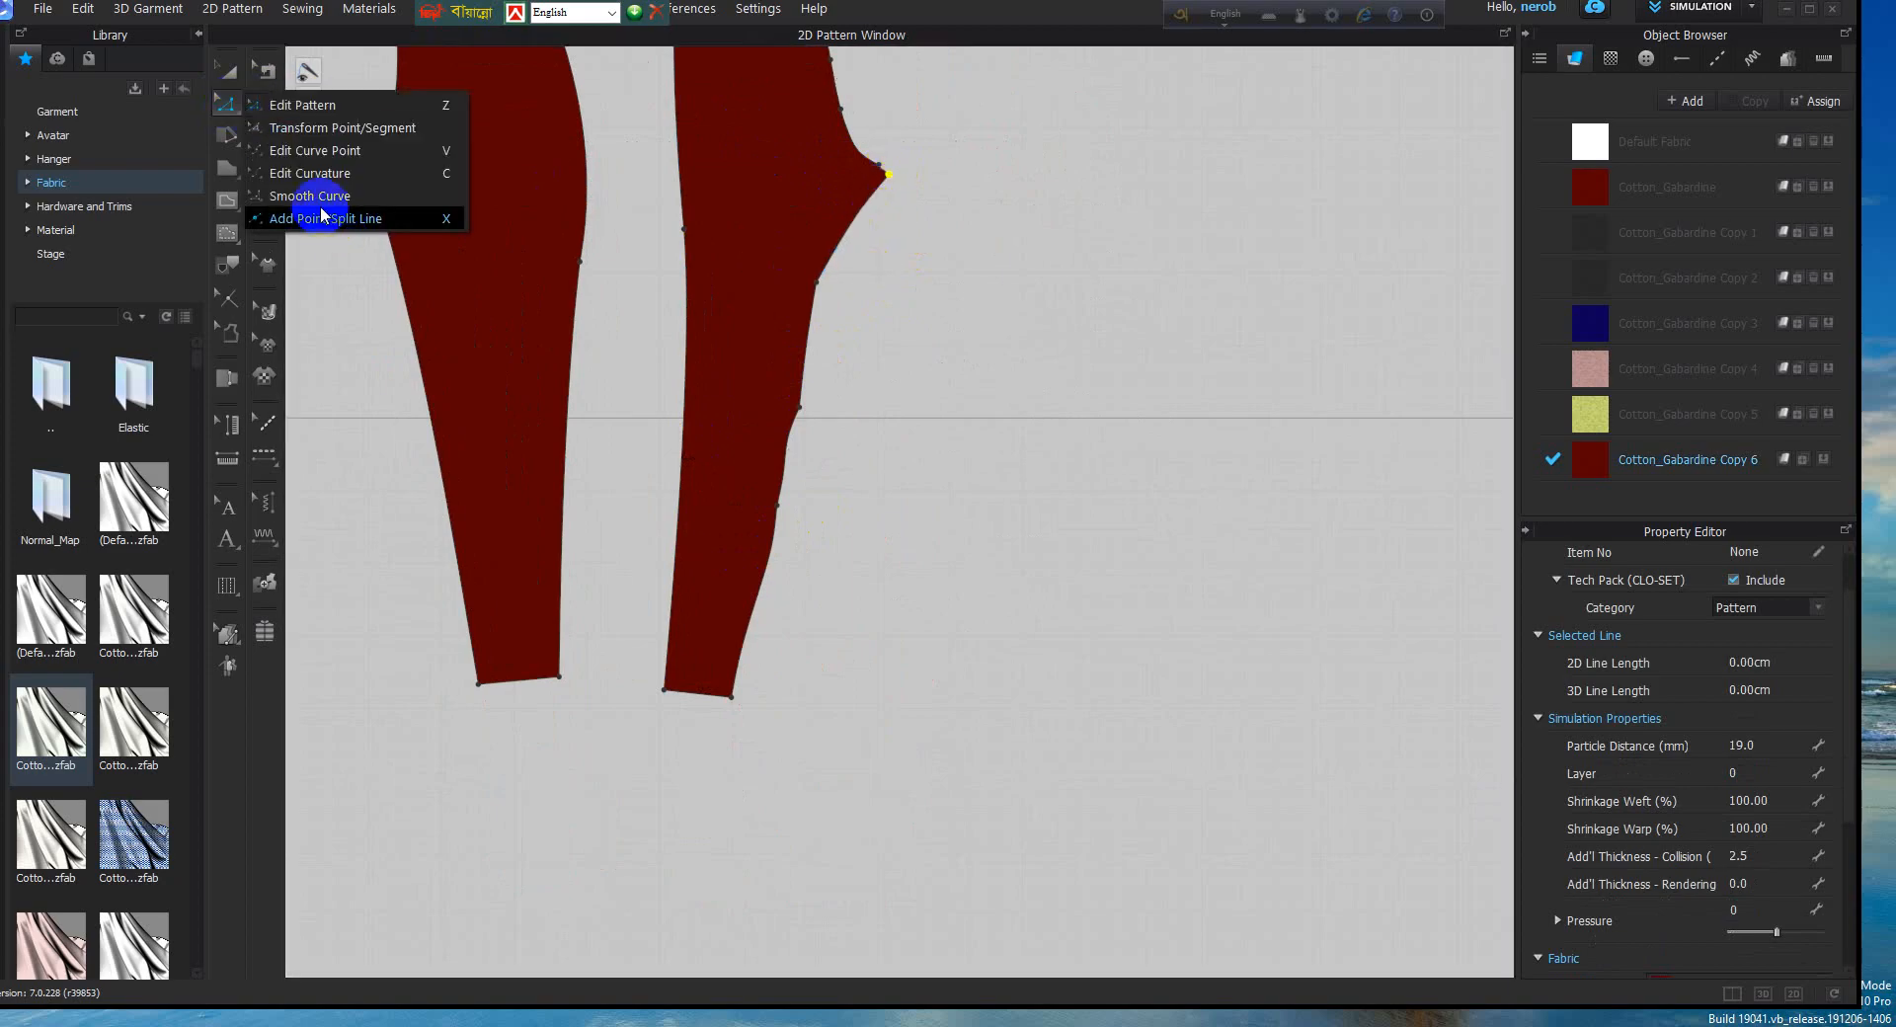
click(891, 188)
click(731, 697)
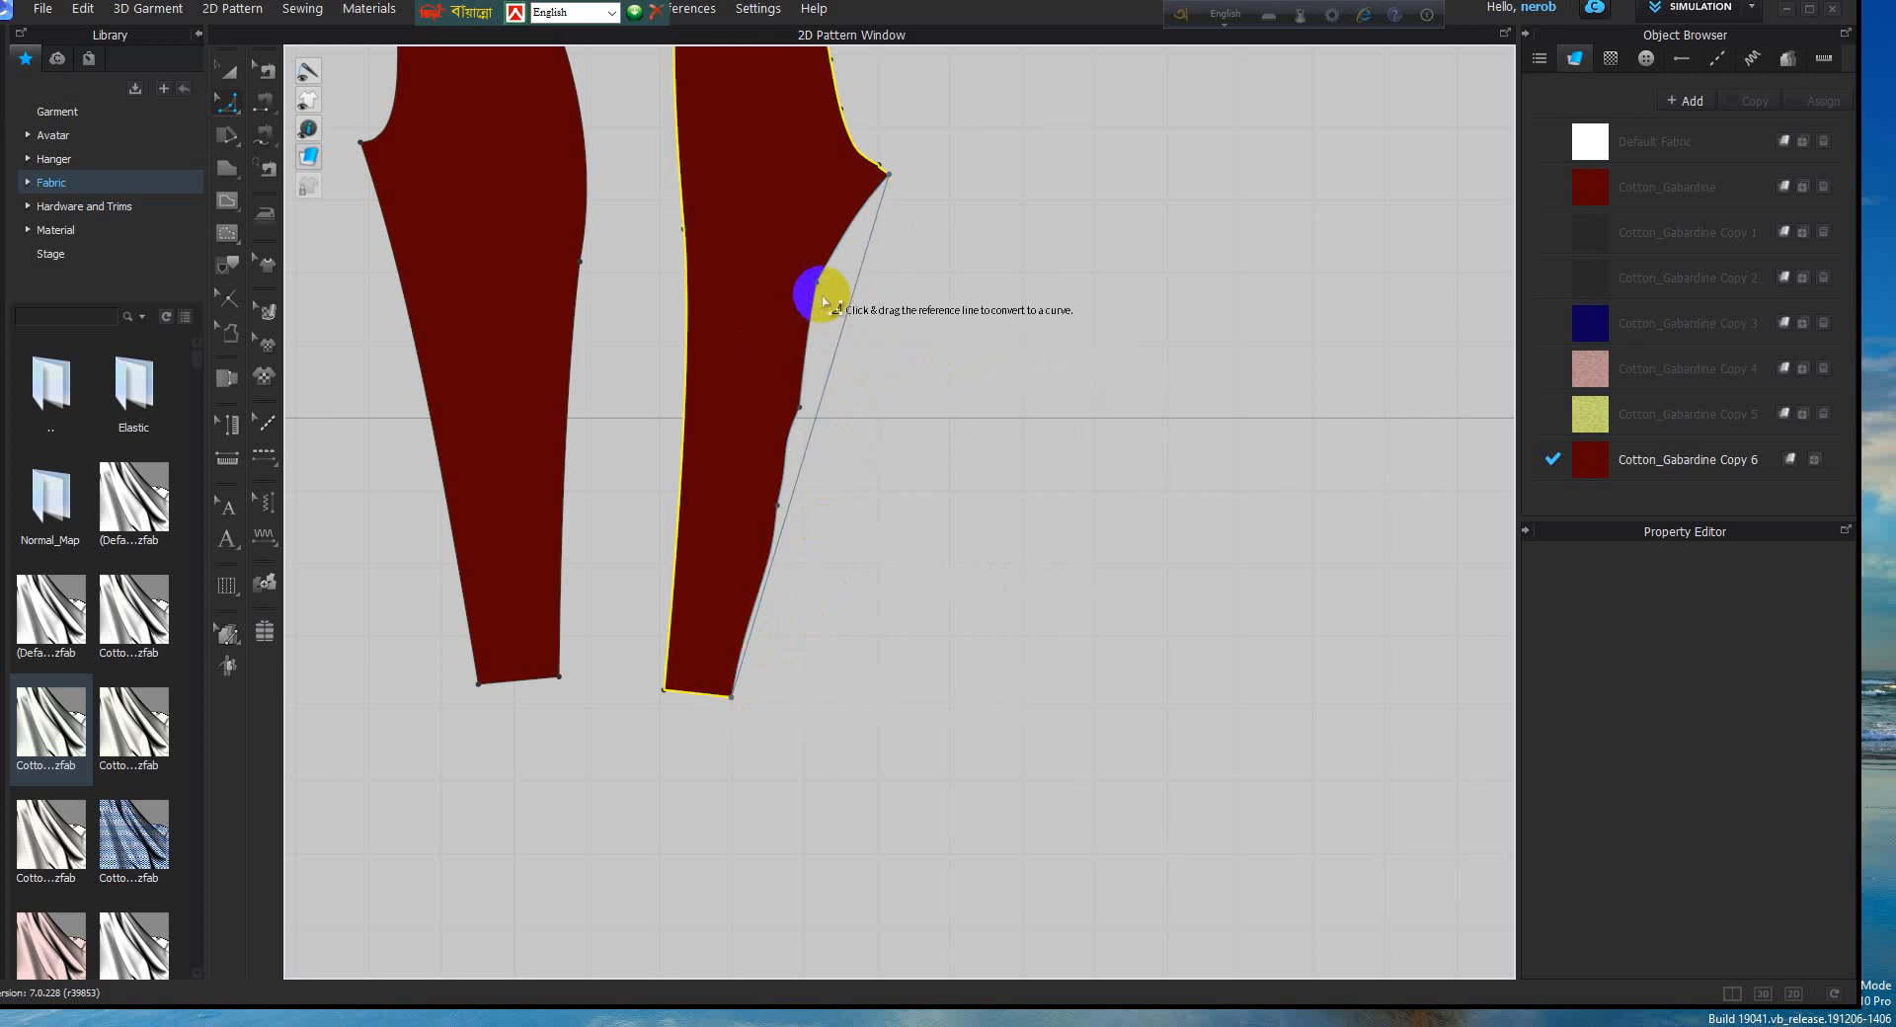
click(853, 289)
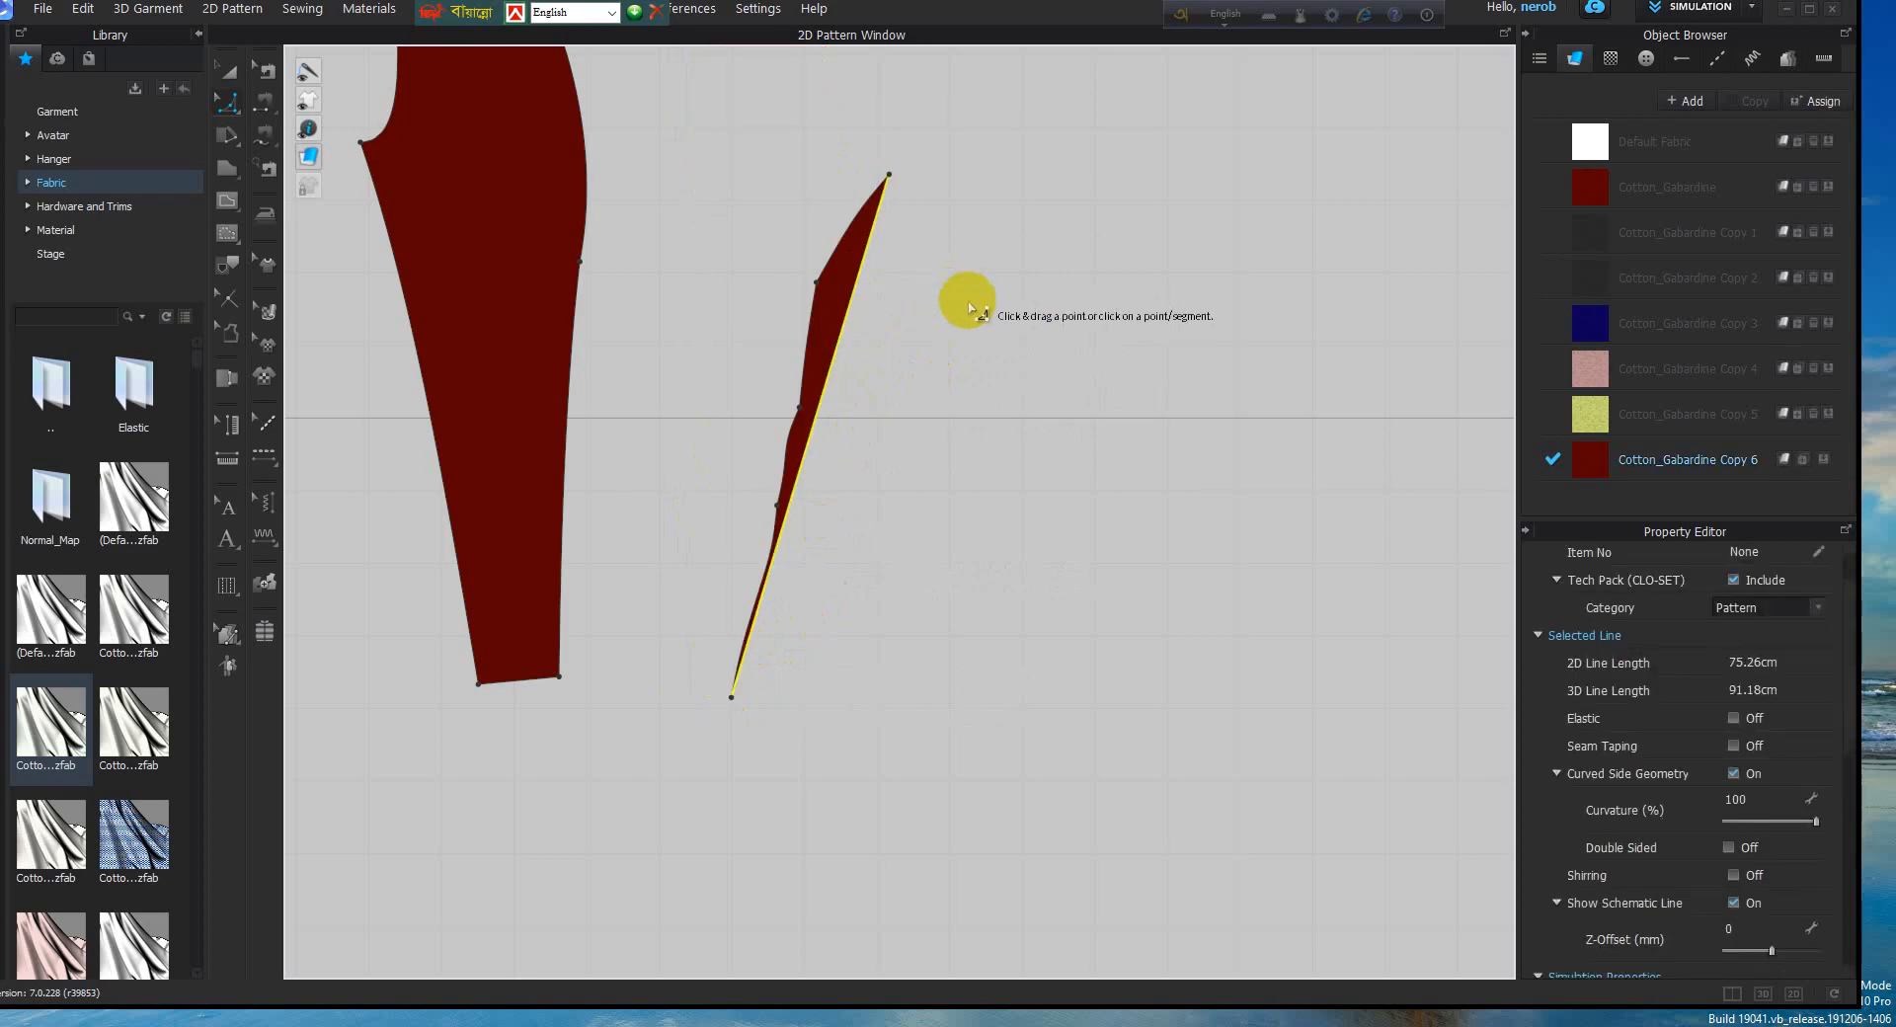
key(ctrl+z)
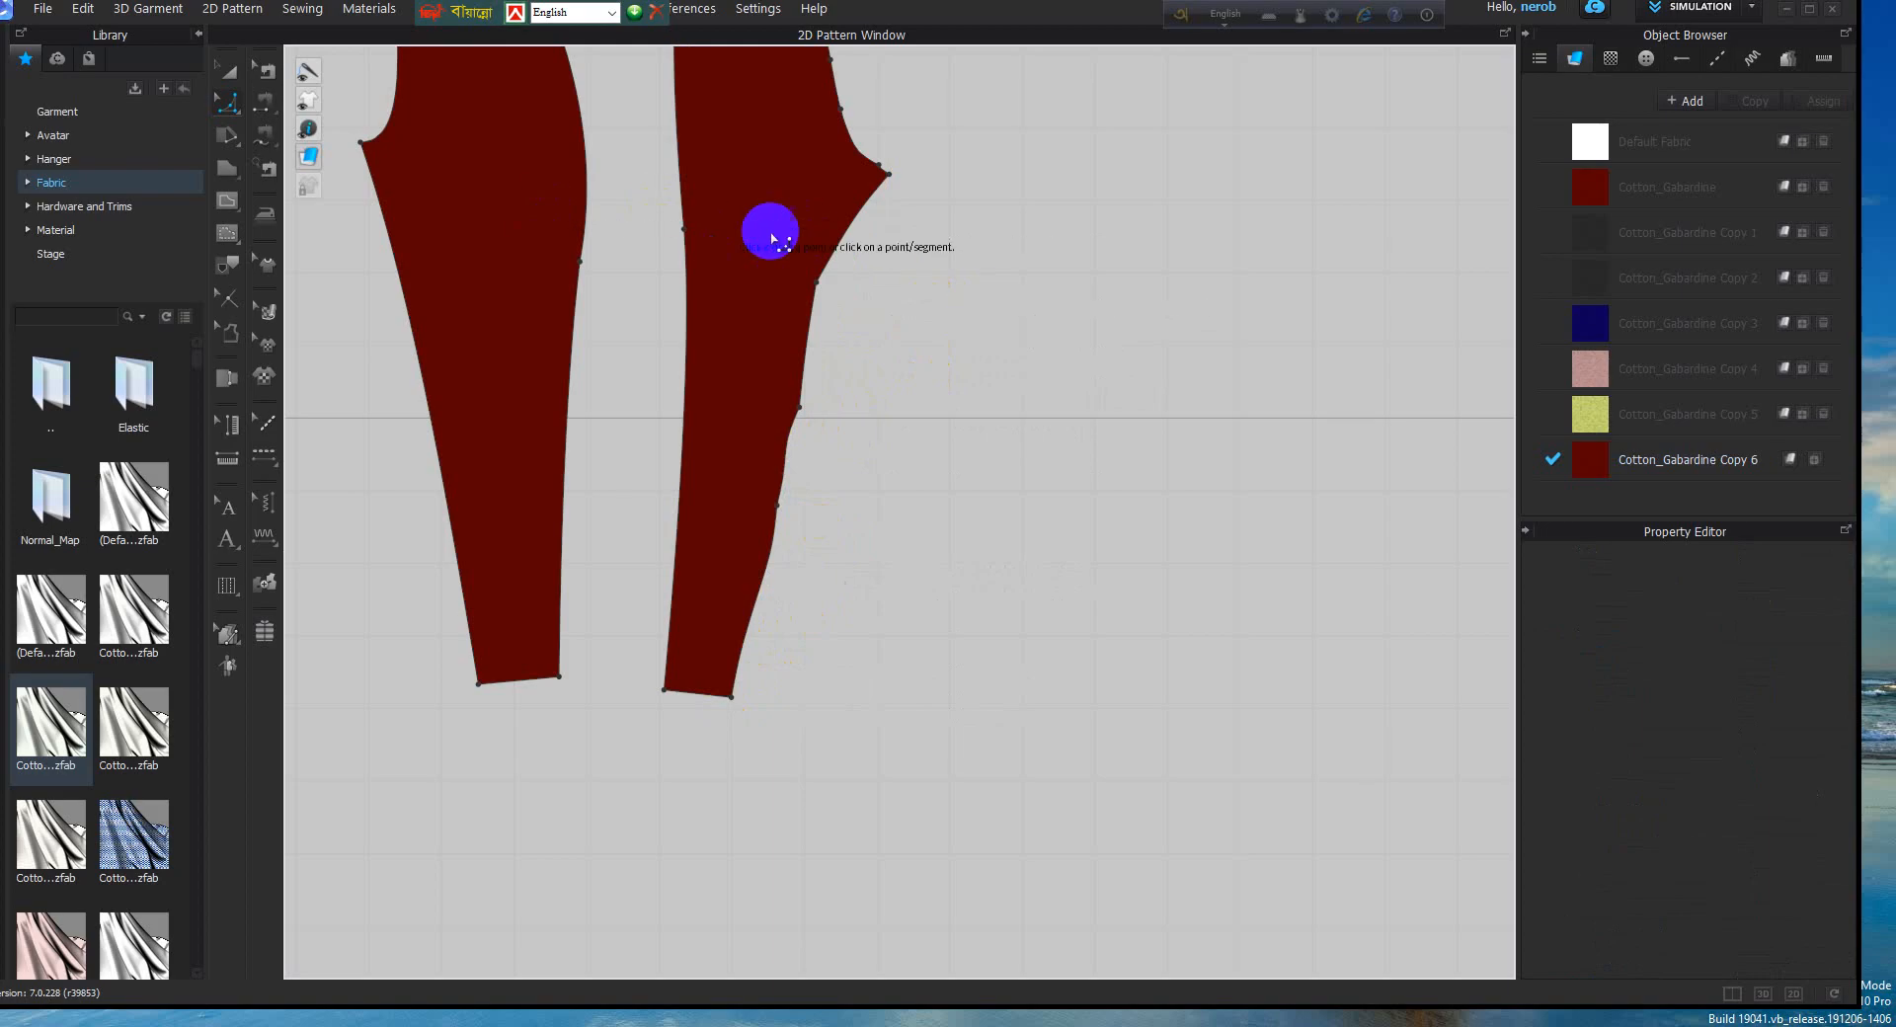
Retry the narrower piece's inseam curve from the crotch point to the inner hem corner, and abandon the reference line
click(888, 175)
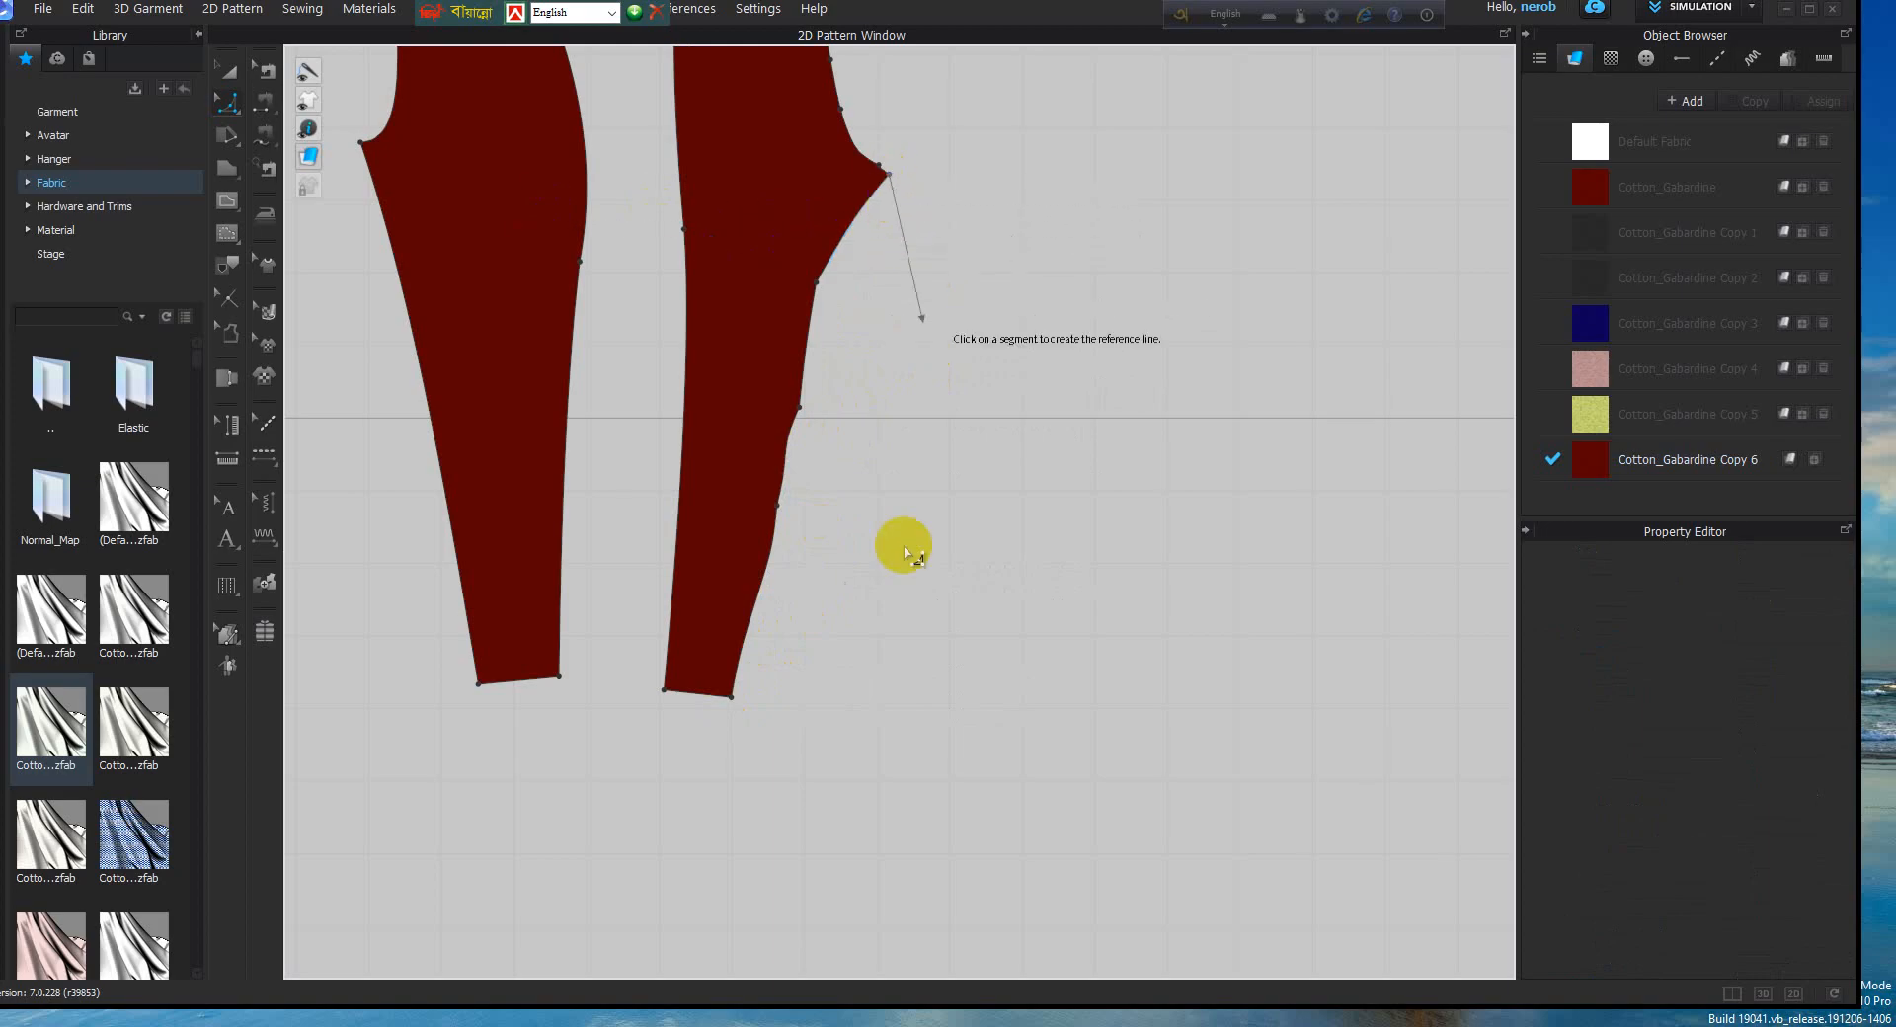
click(732, 696)
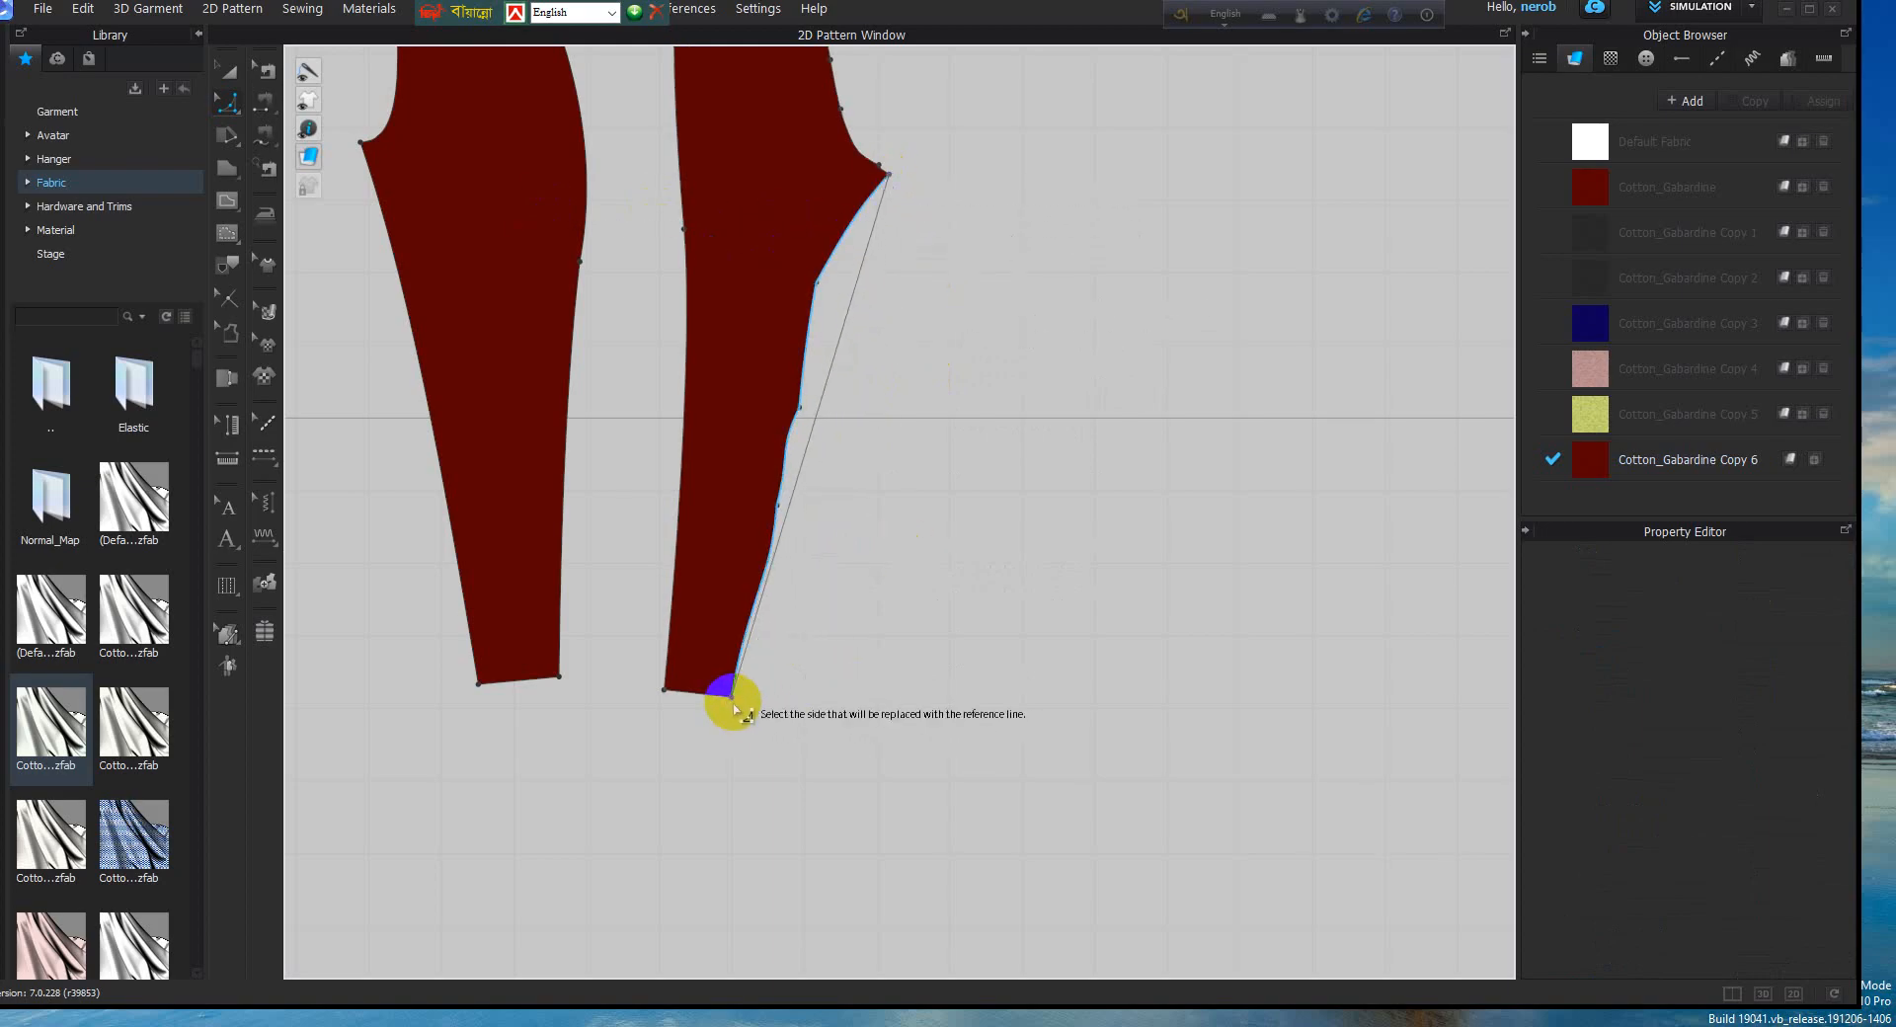
click(822, 400)
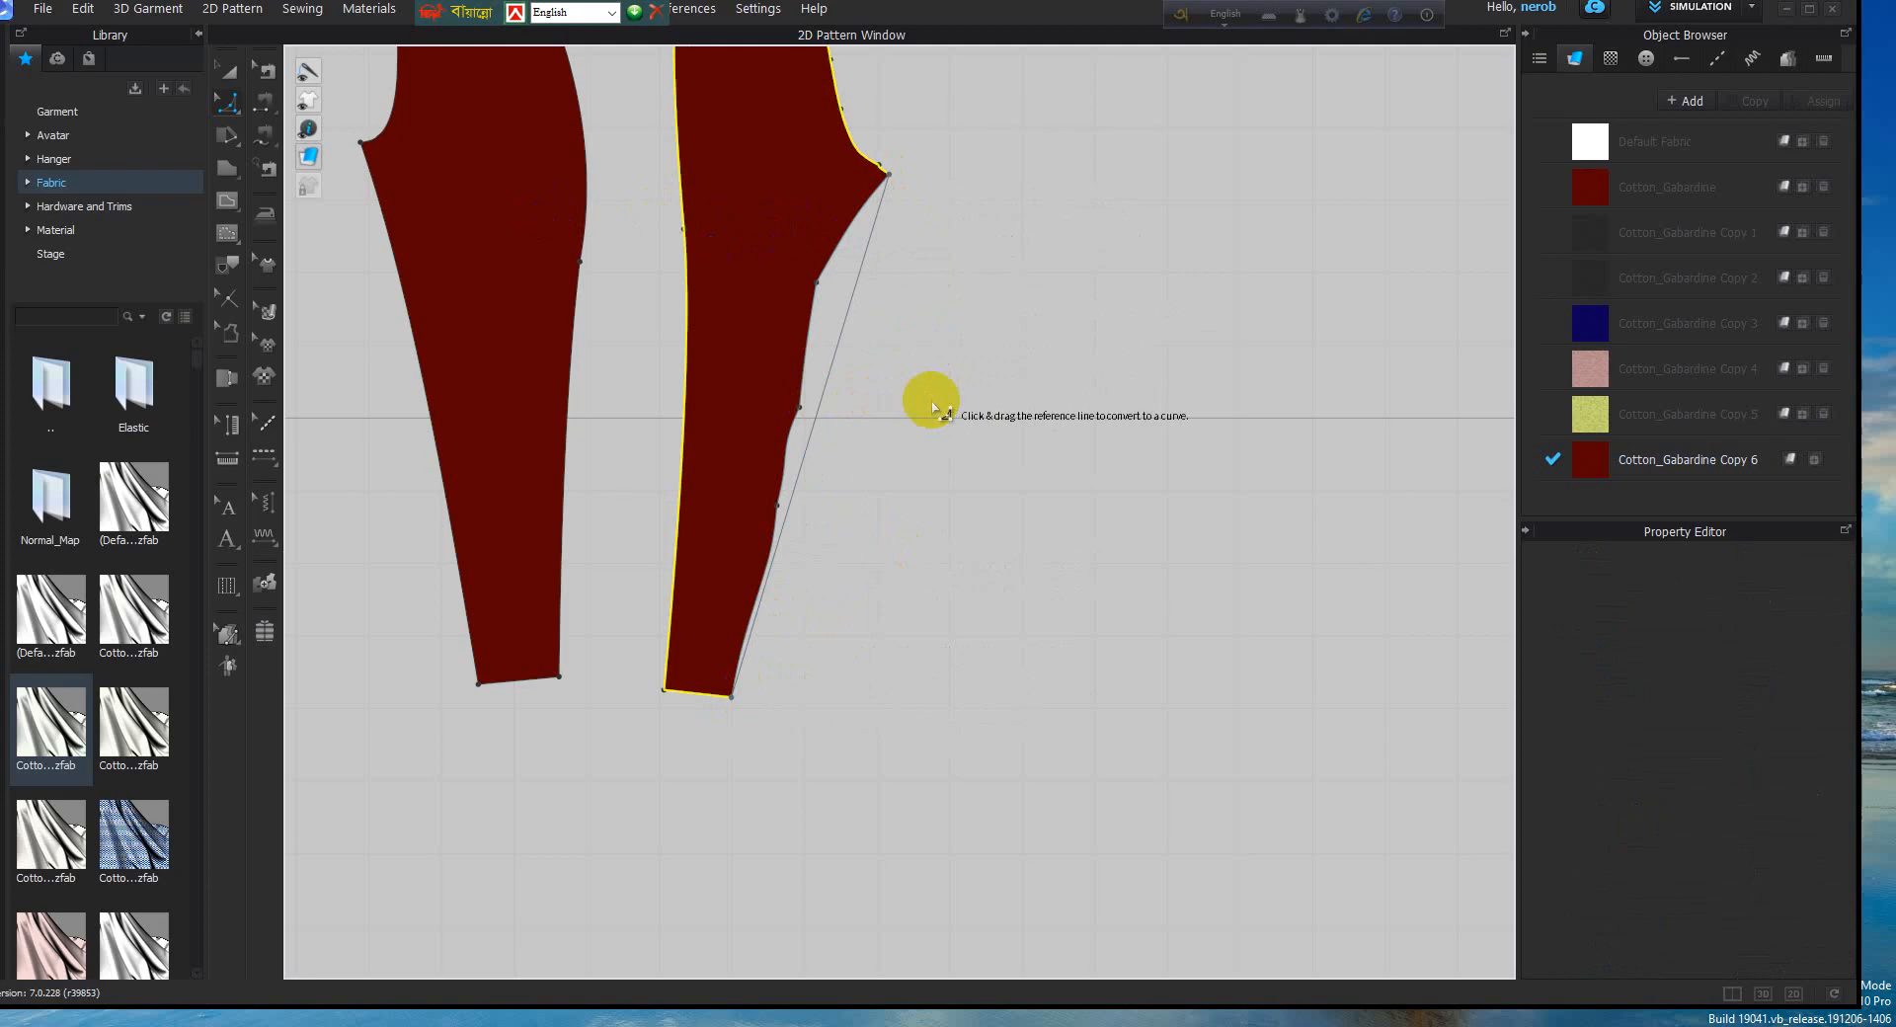
click(909, 444)
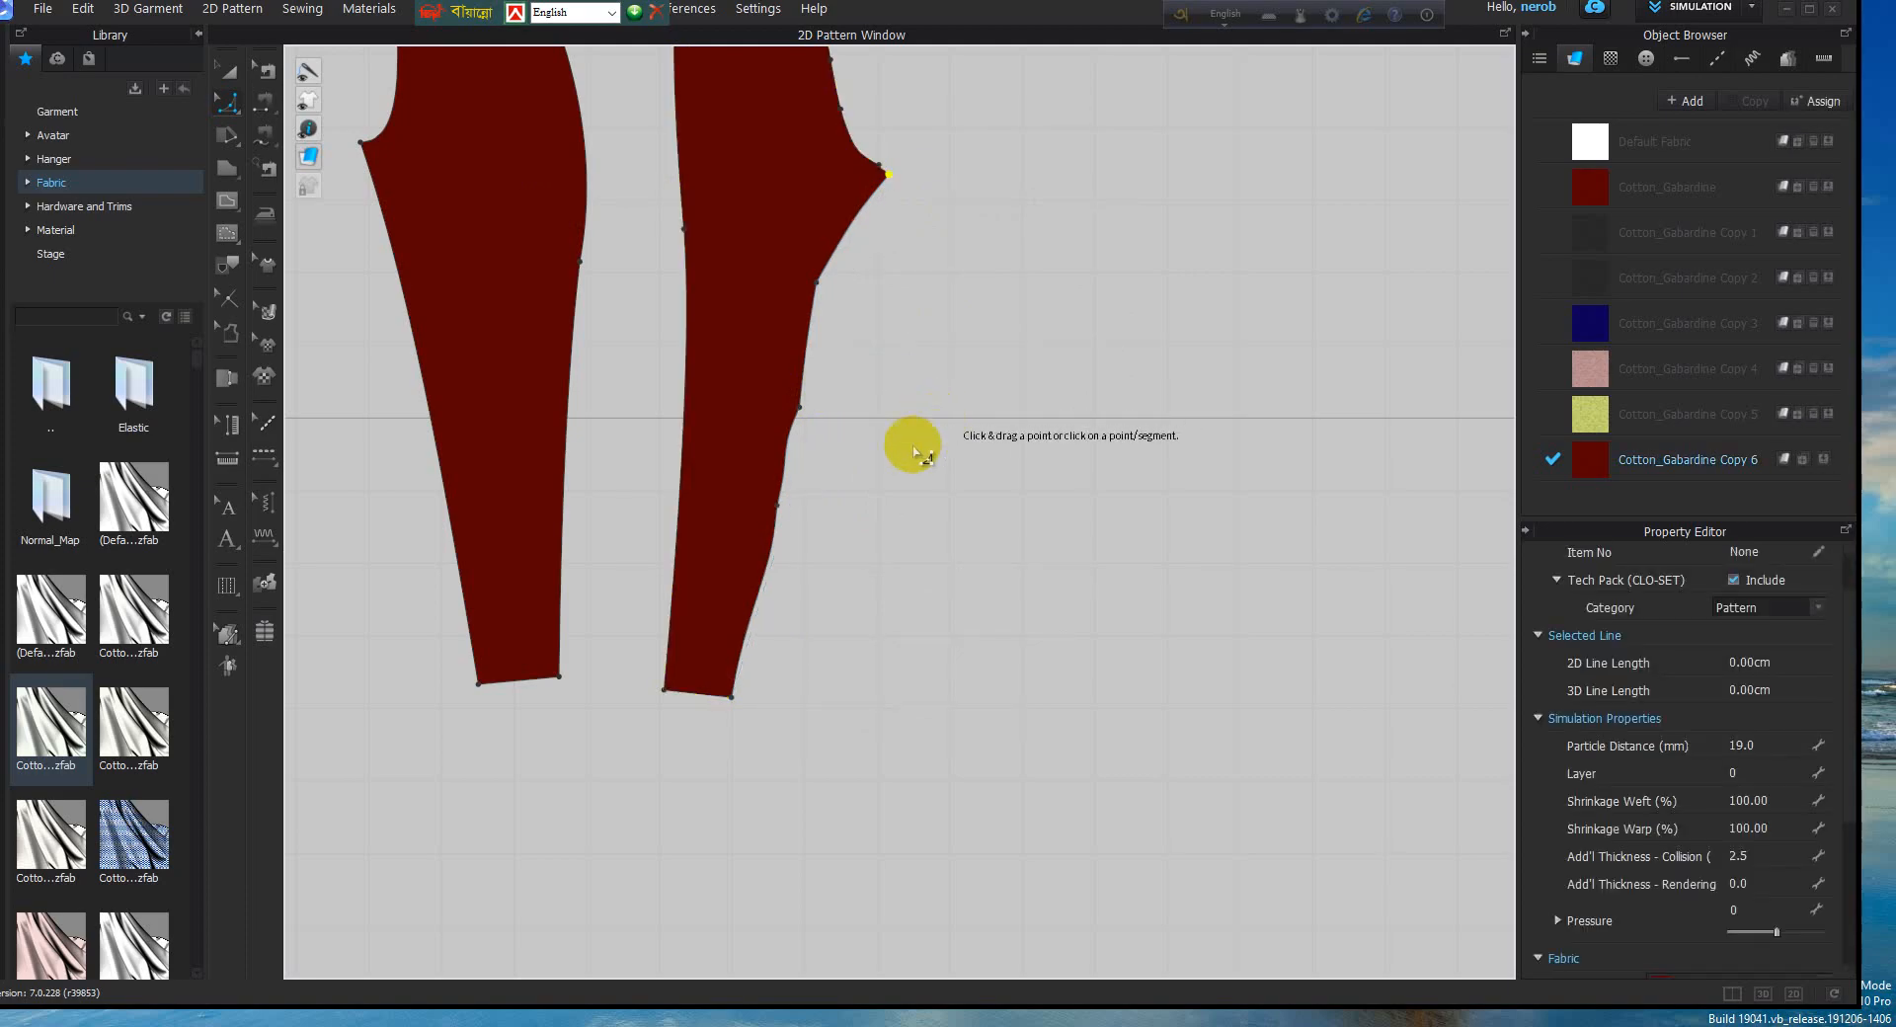
Replace the narrower piece's inseam with one smooth inward curve from the inner hem corner to the crotch point, about 75.5 cm long
click(731, 697)
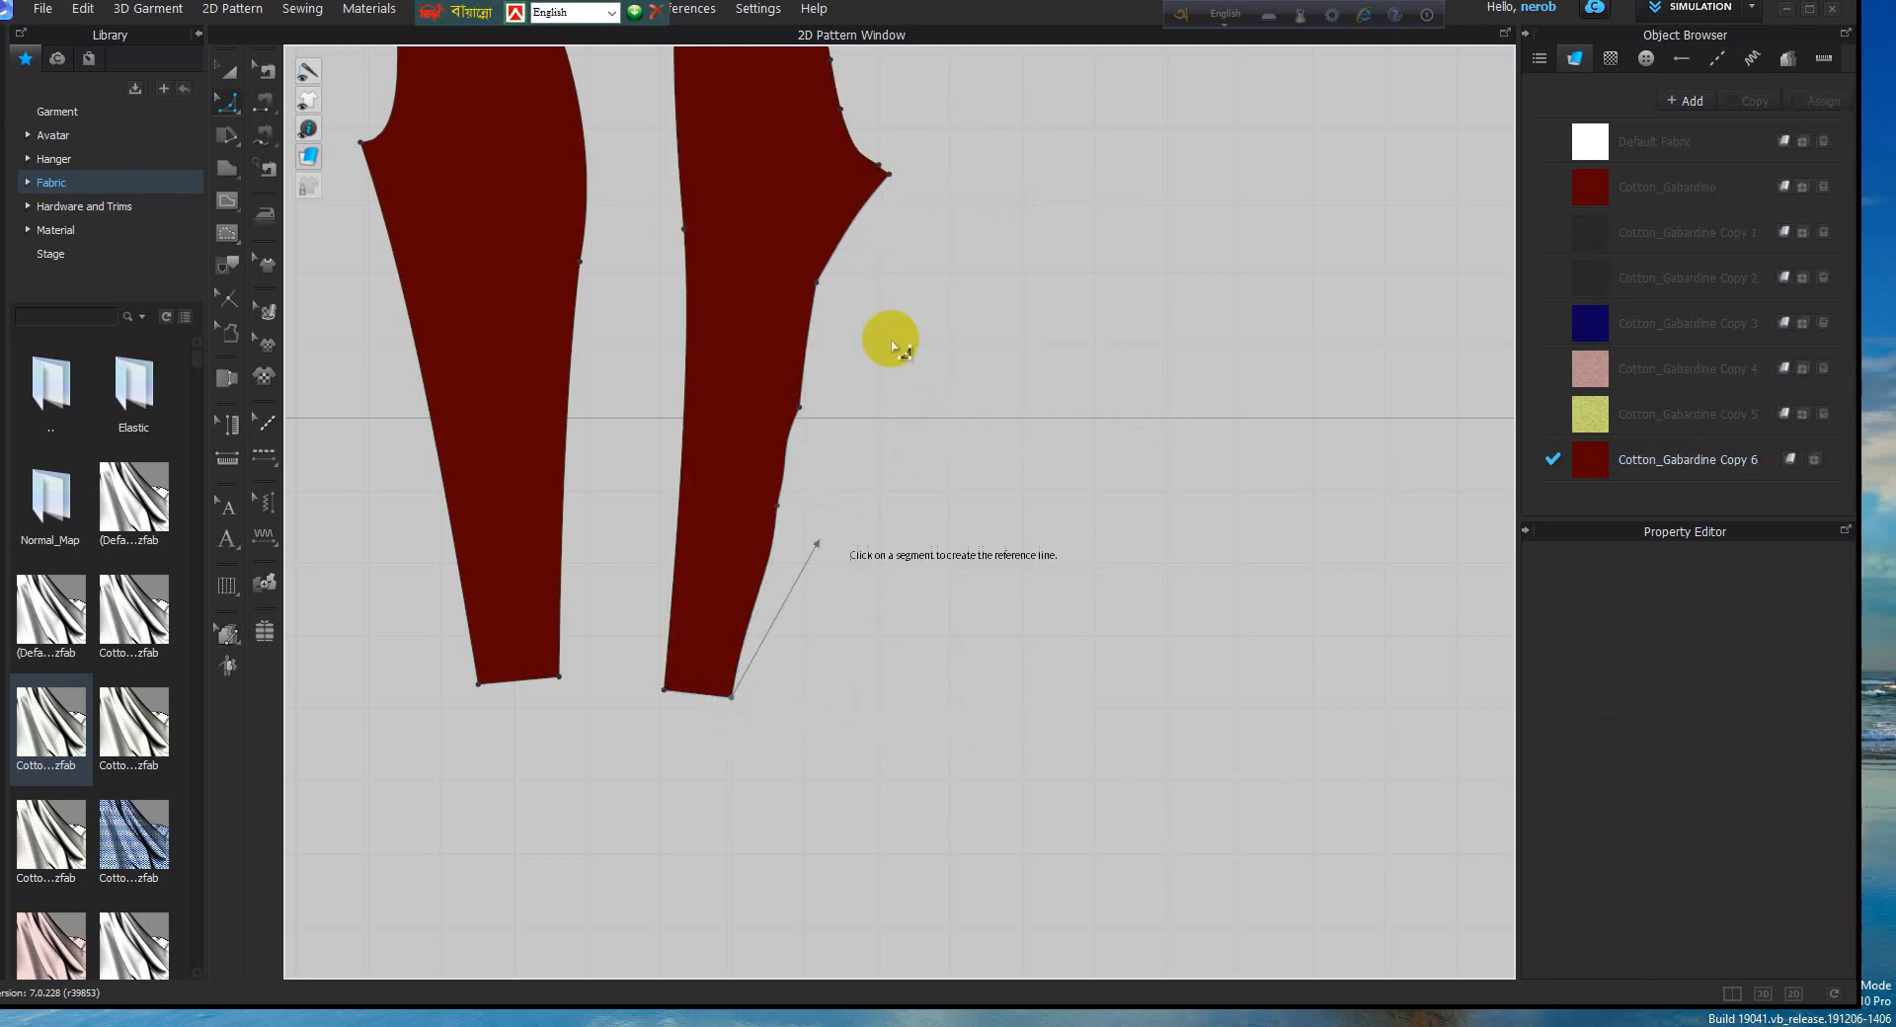
click(889, 175)
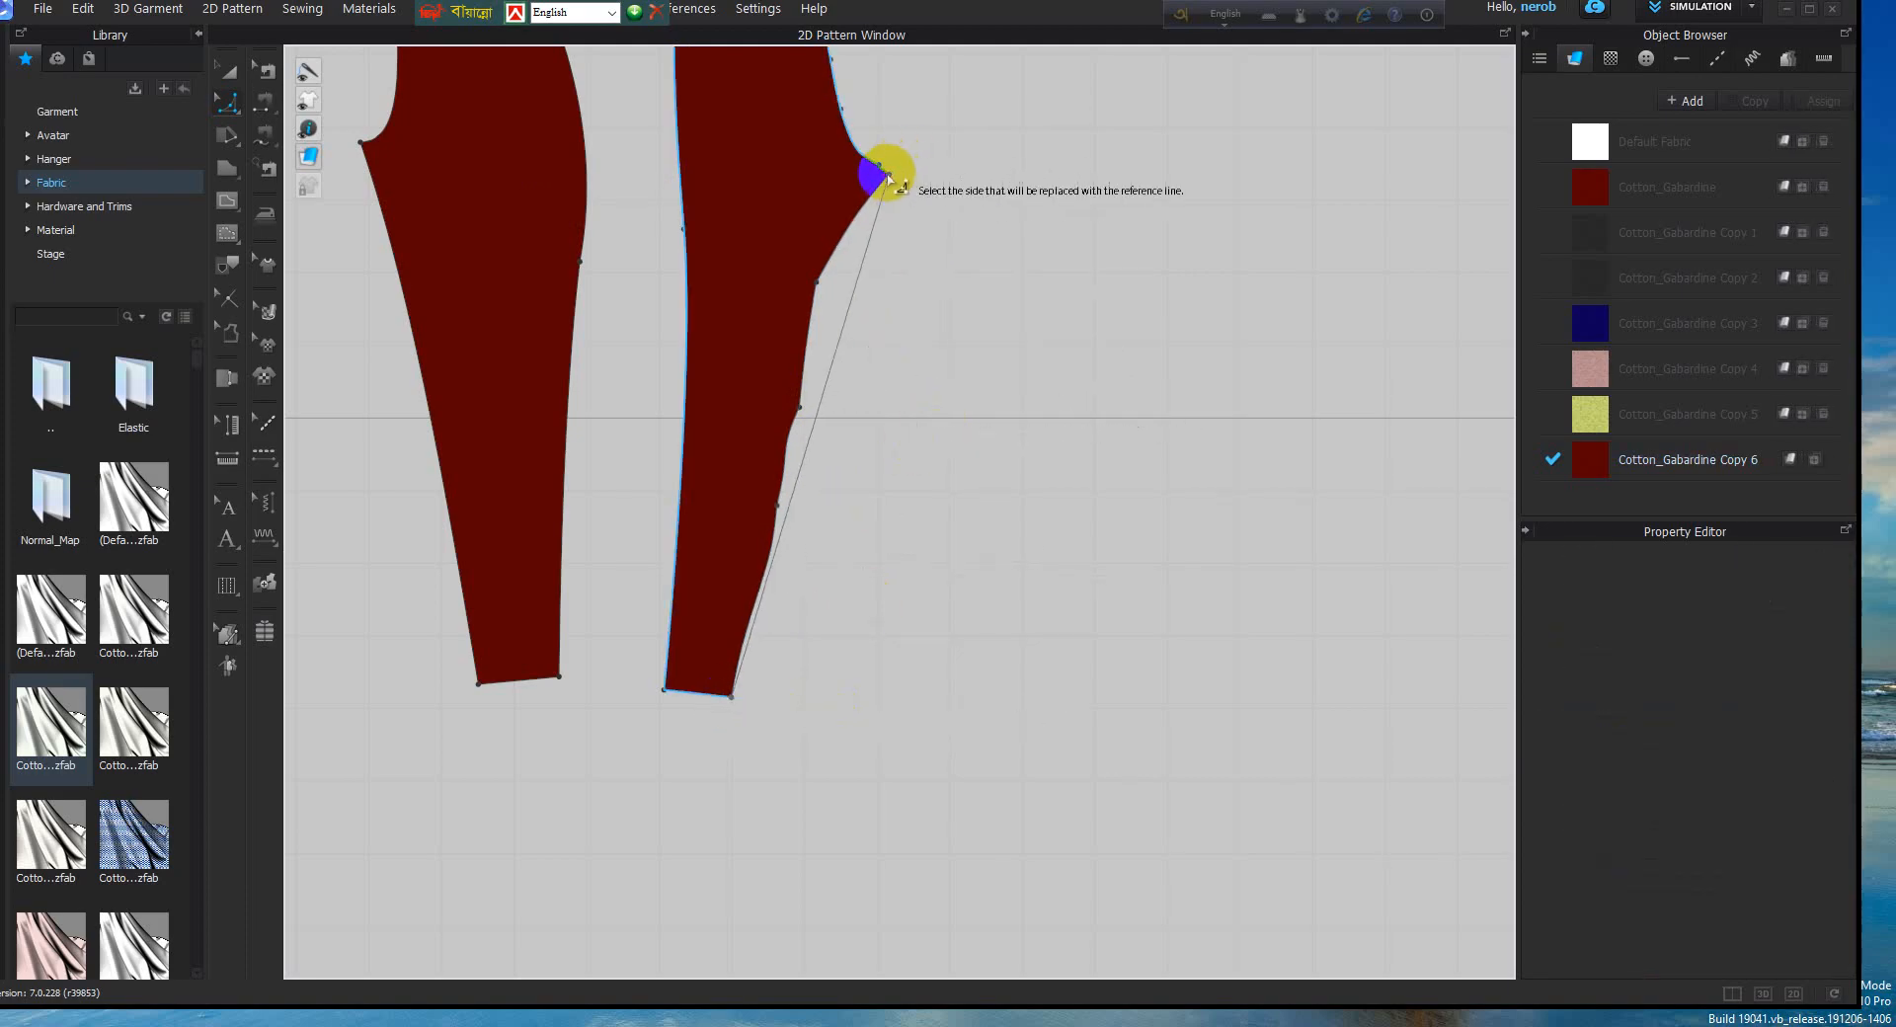
click(848, 337)
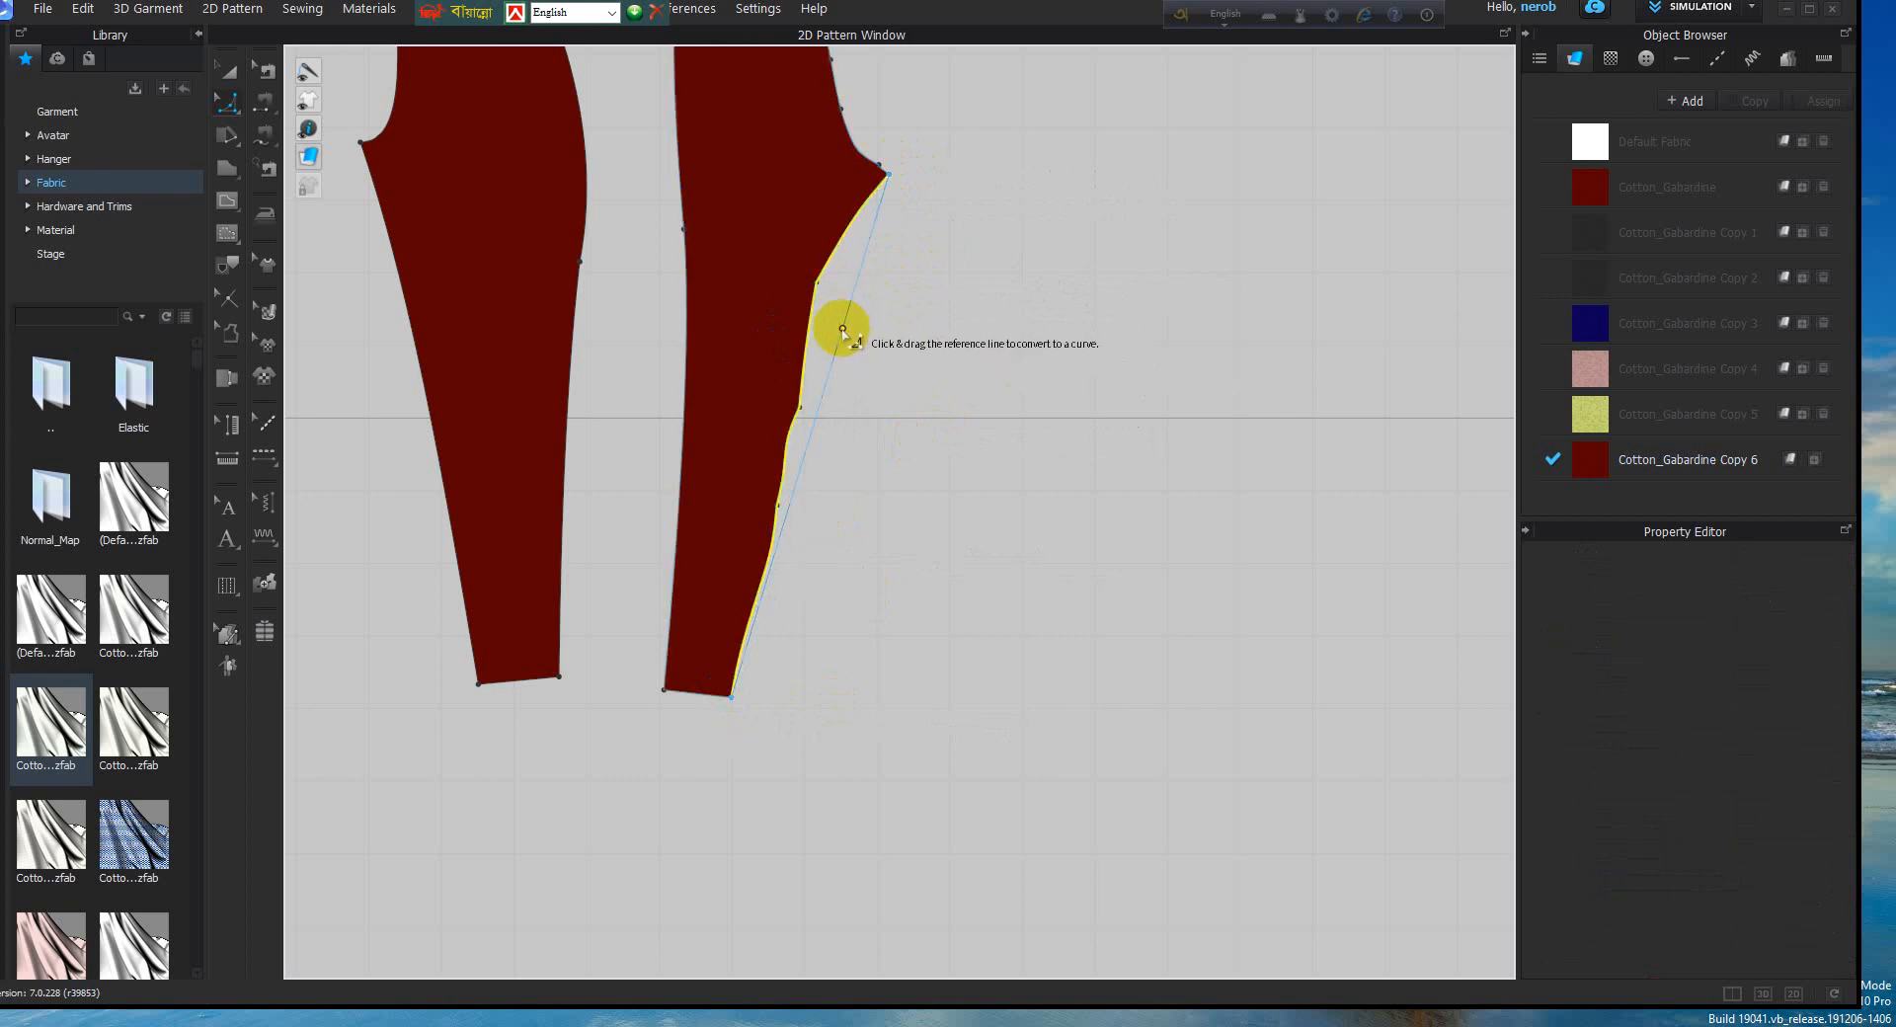
drag(837, 314, 831, 284)
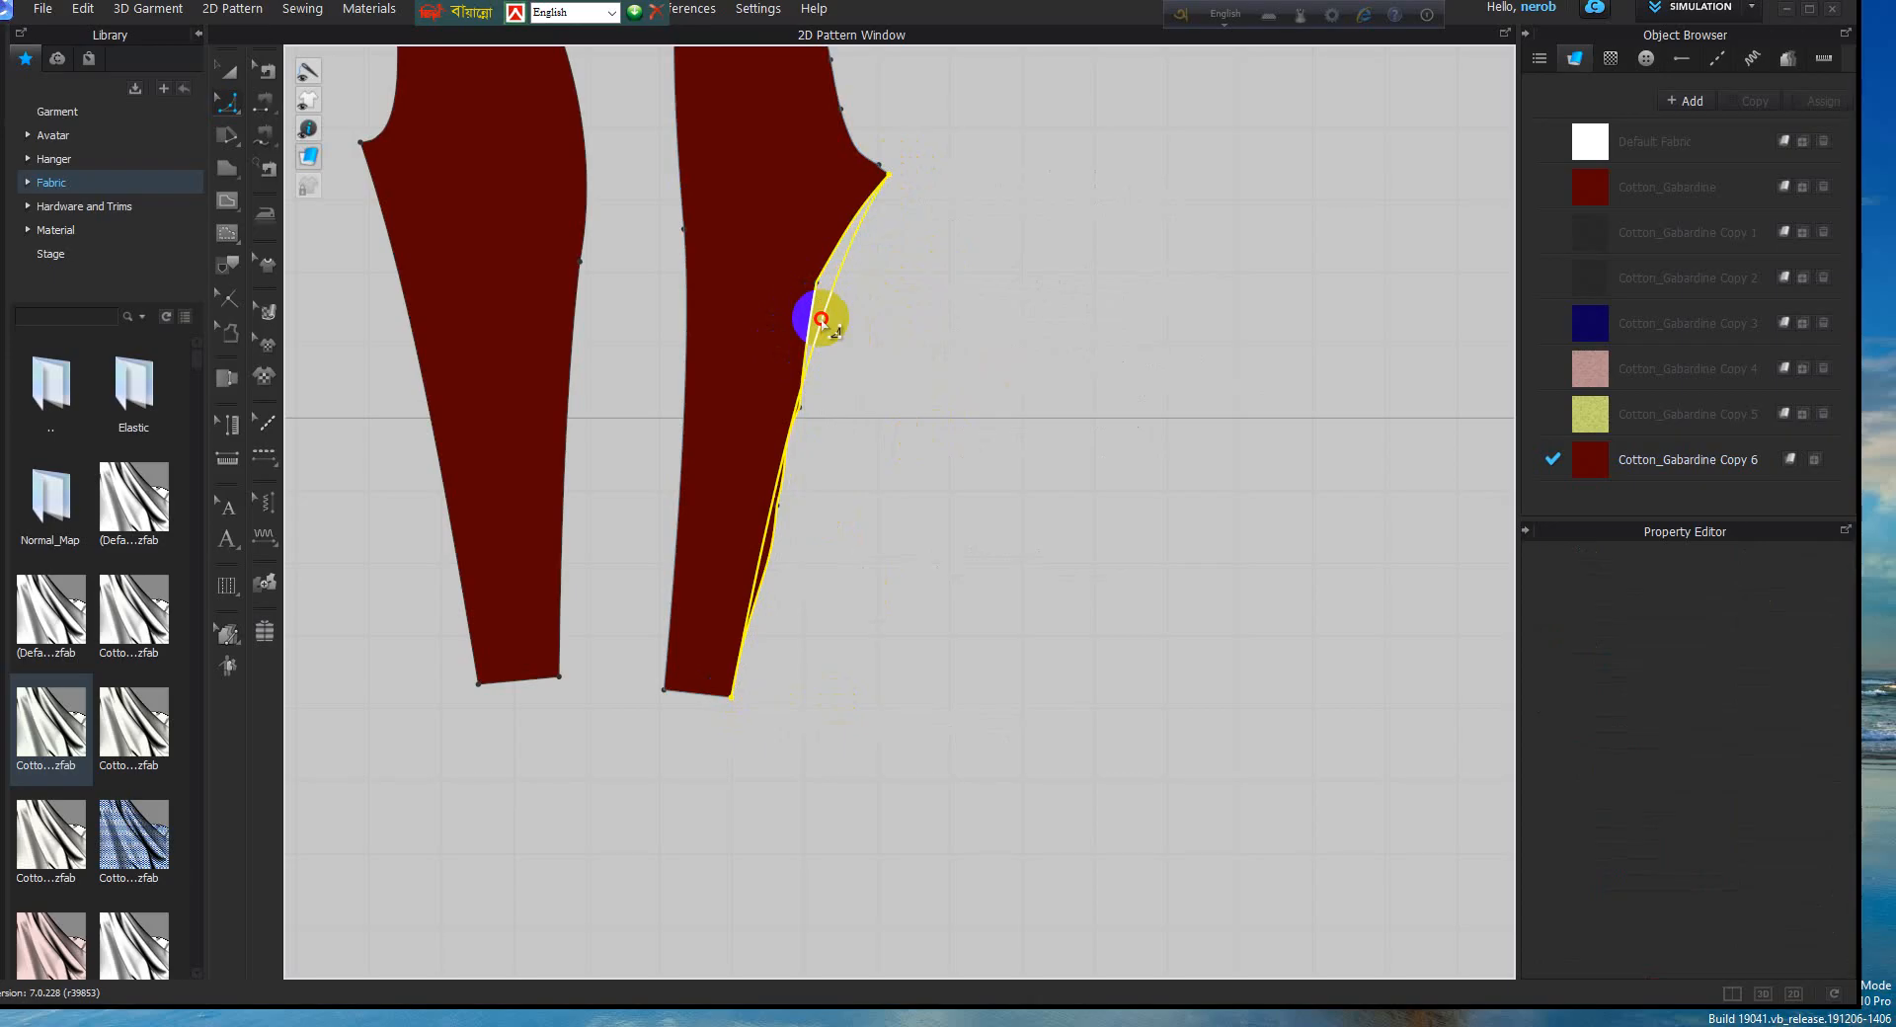
drag(828, 340, 834, 336)
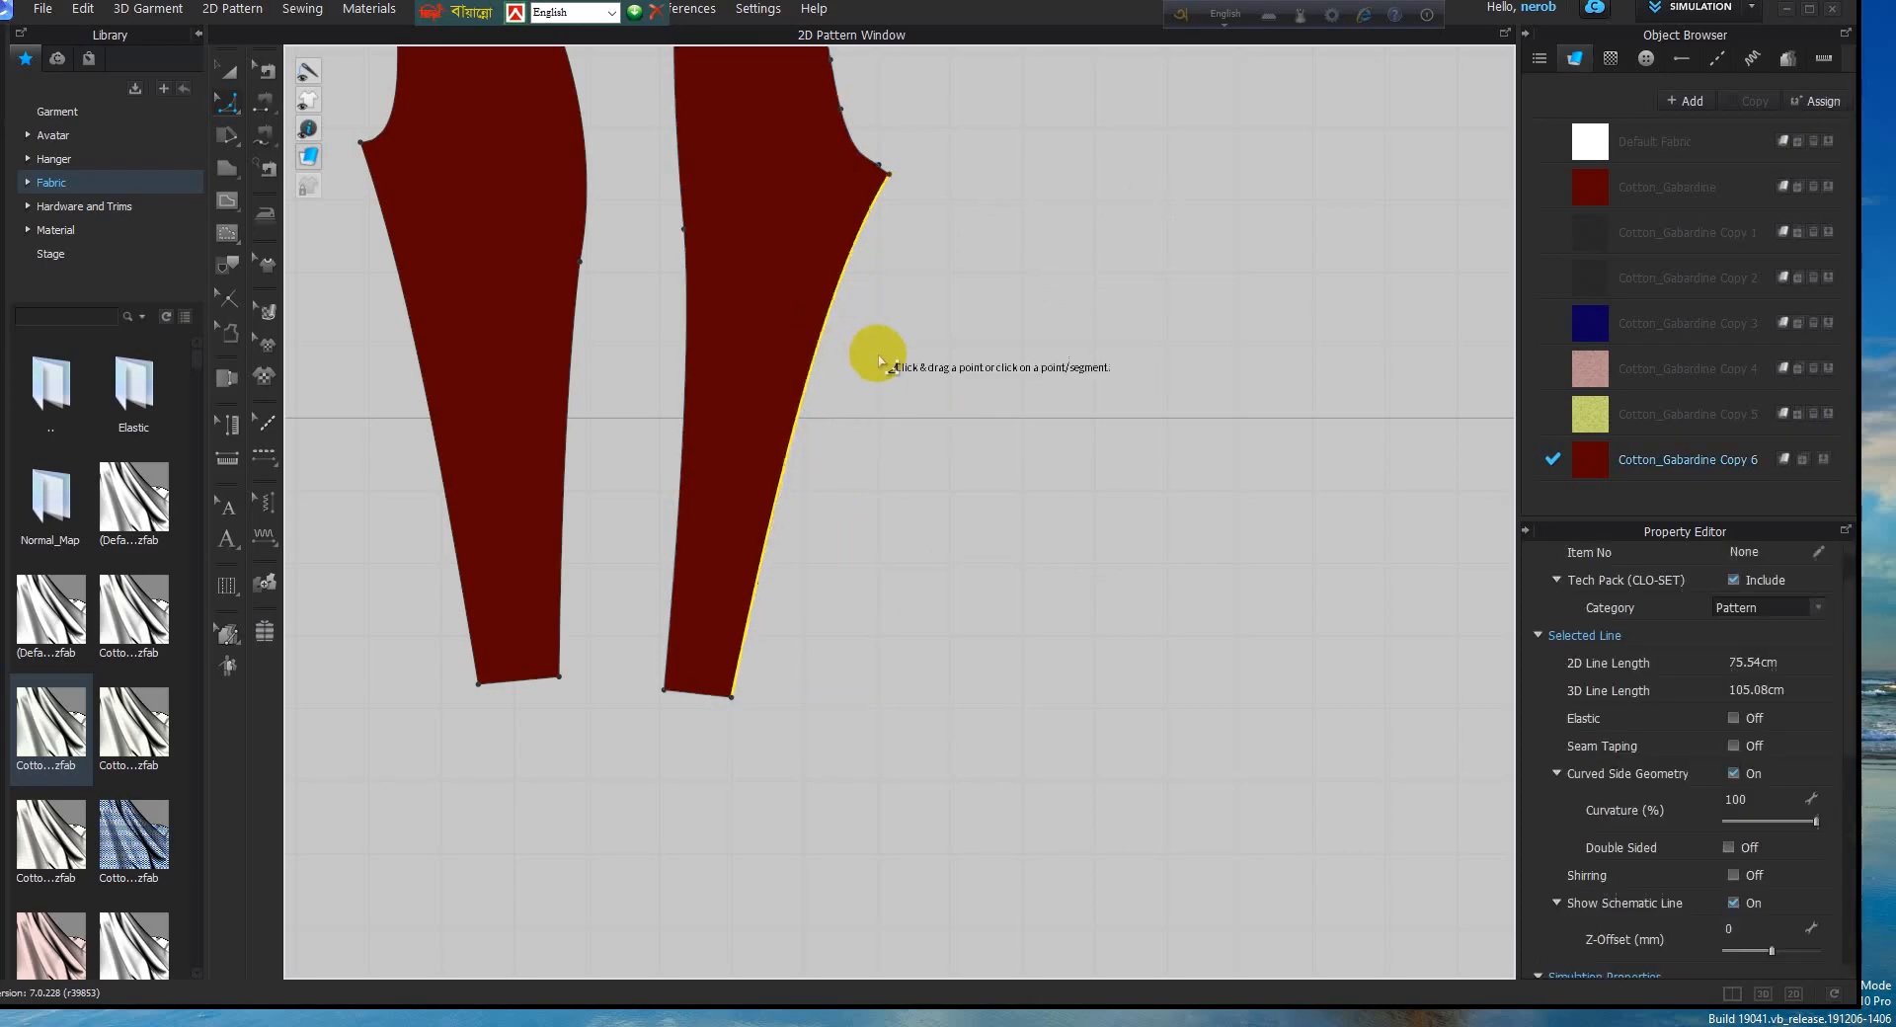
Try to replace the narrower piece's crotch edge with a reference line from the crotch-side waist corner to the crotch point, and undo the result
scroll(868, 317, down, 3)
scroll(902, 487, up, 5)
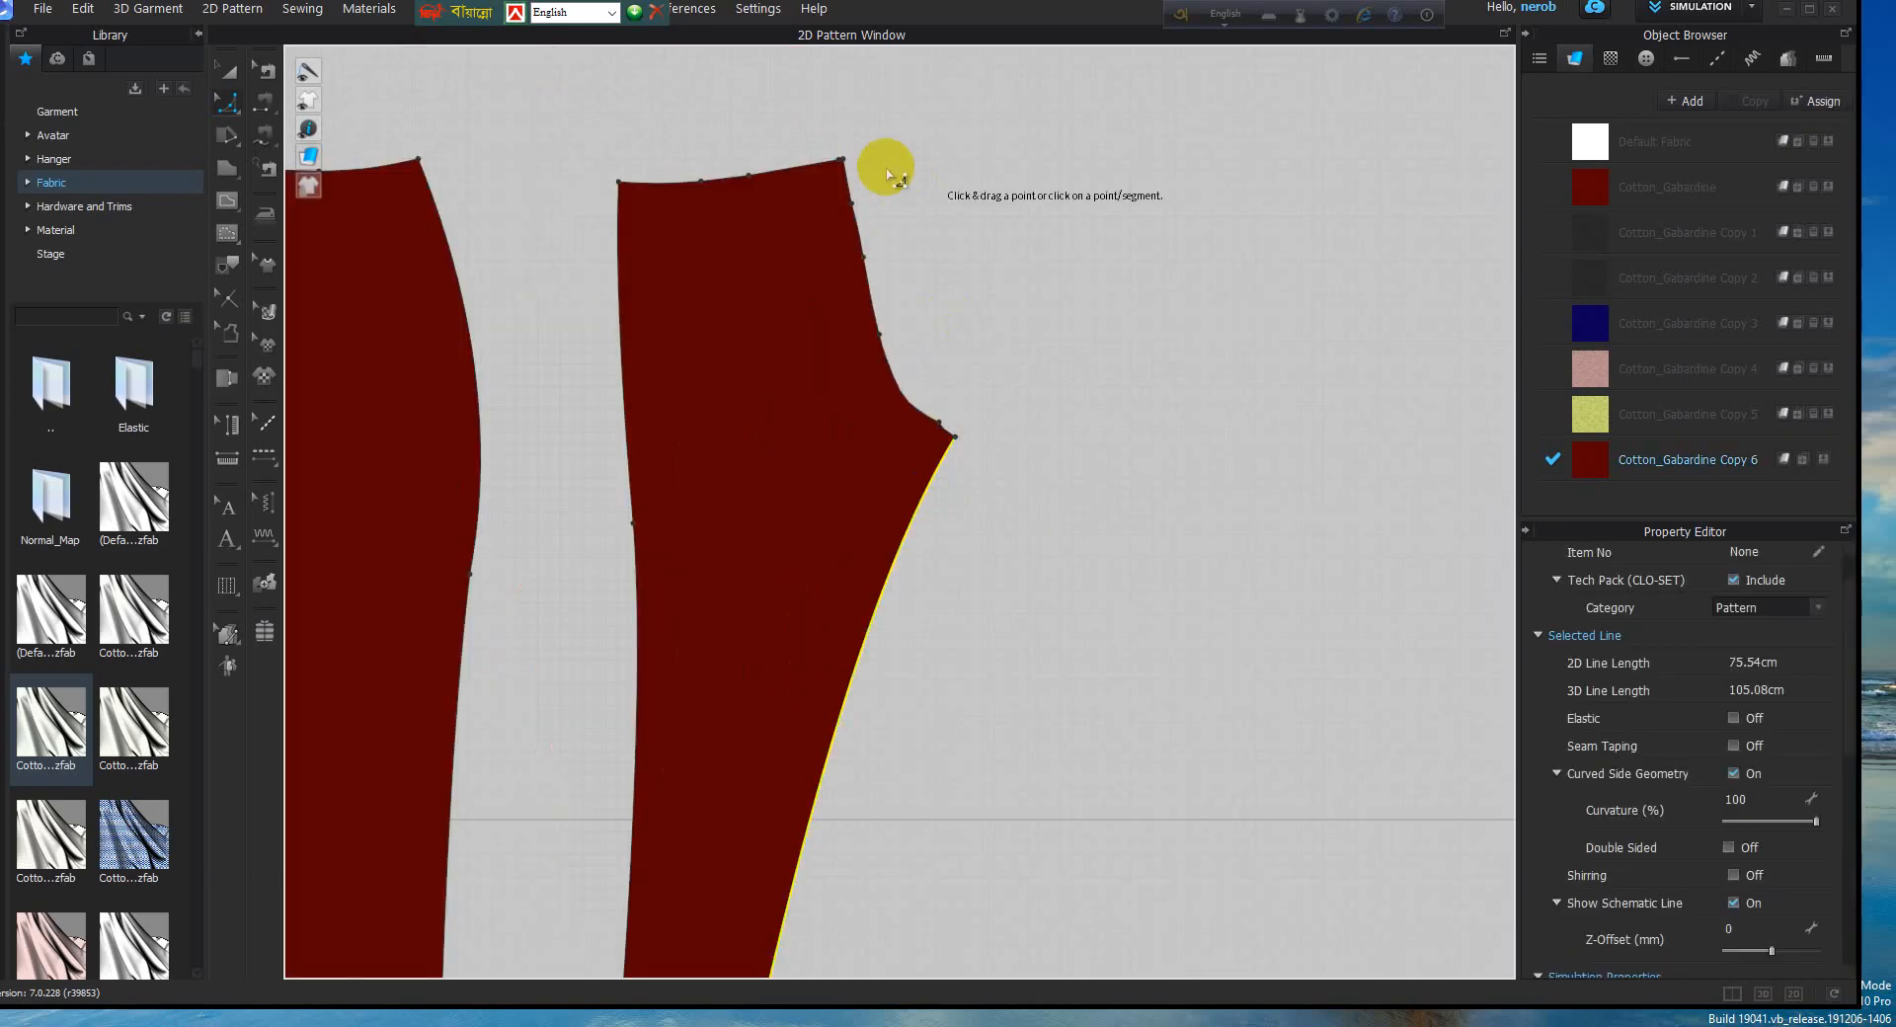
click(842, 160)
click(954, 436)
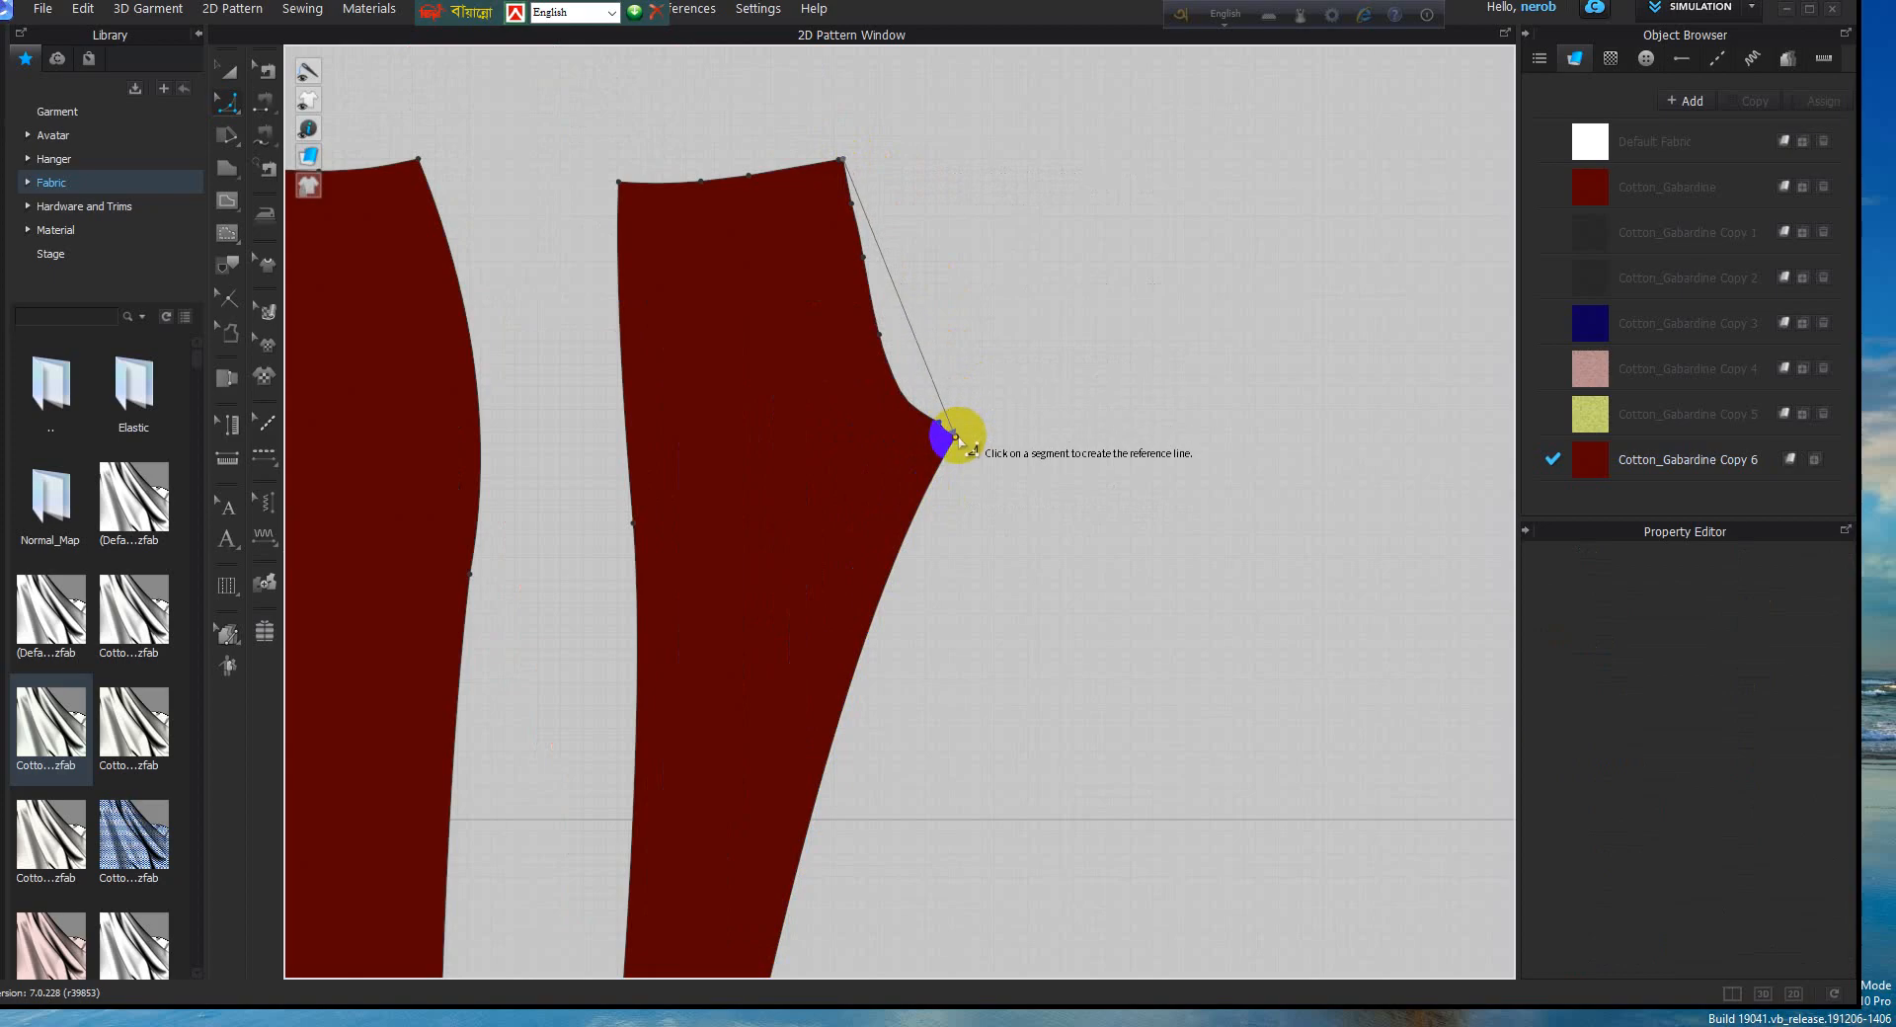
click(934, 389)
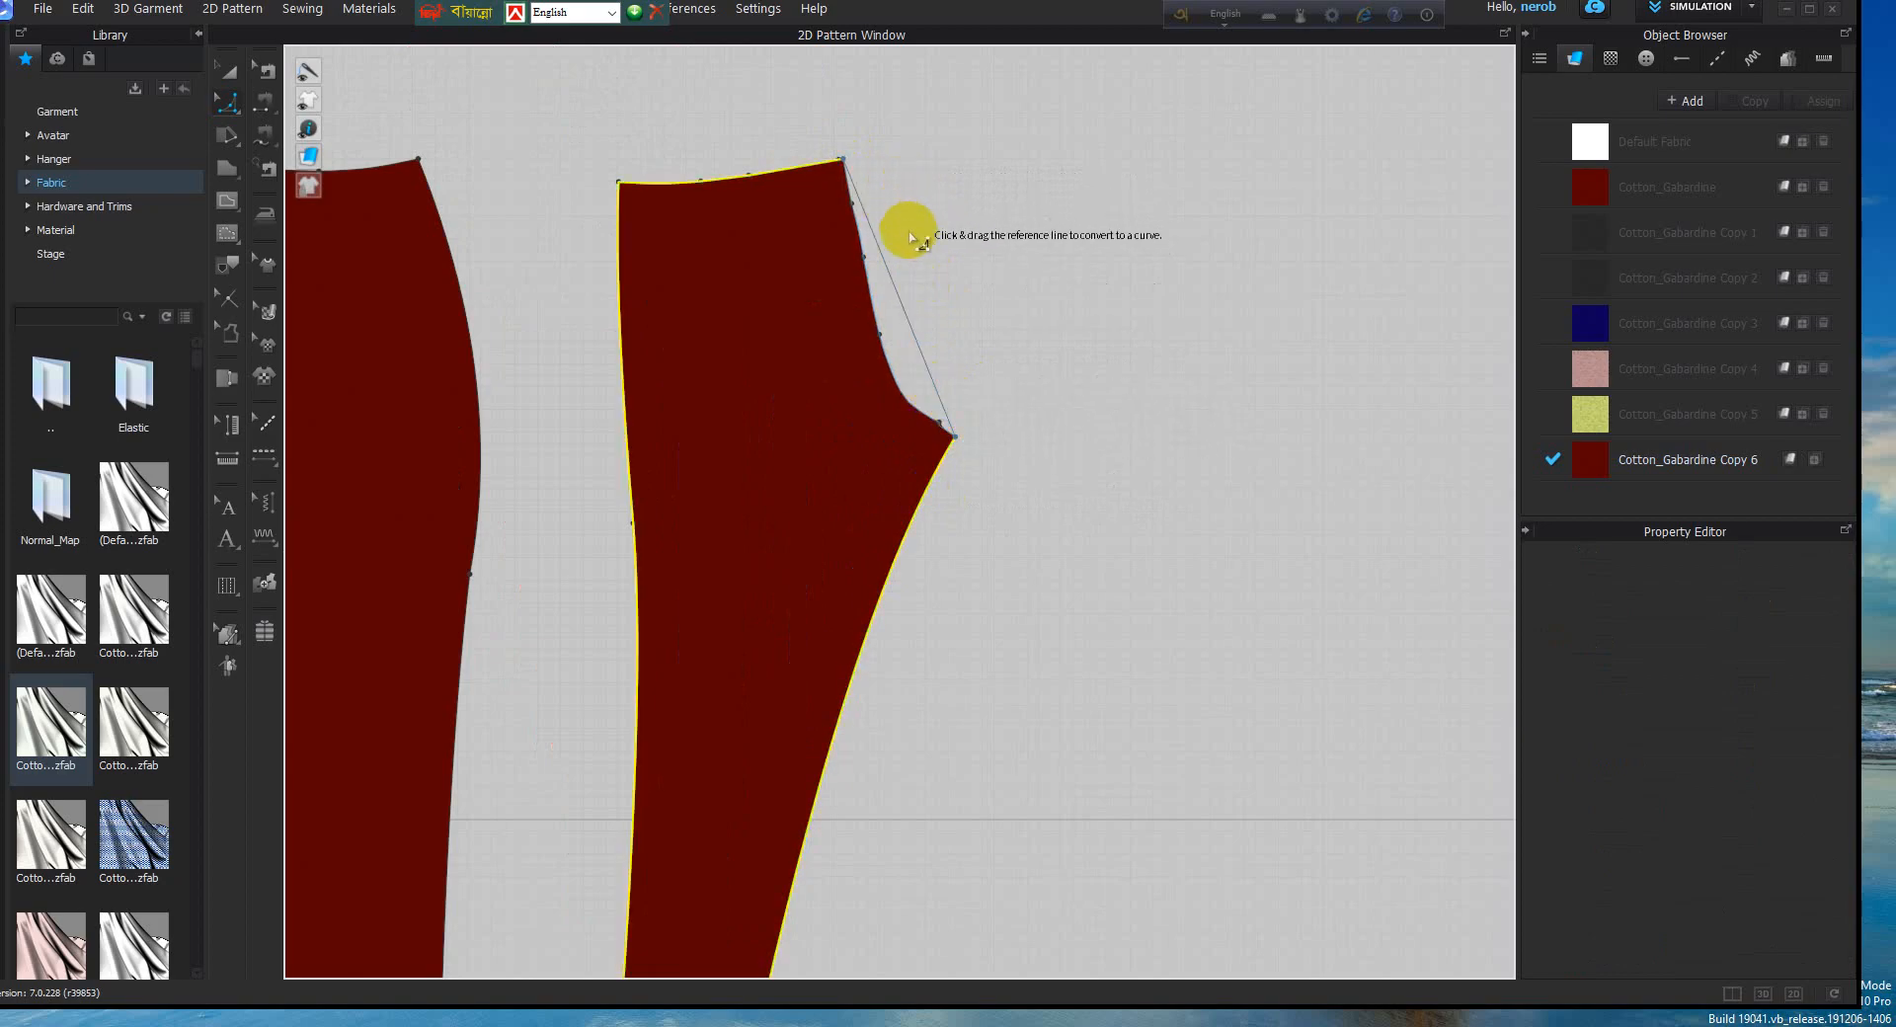
click(881, 255)
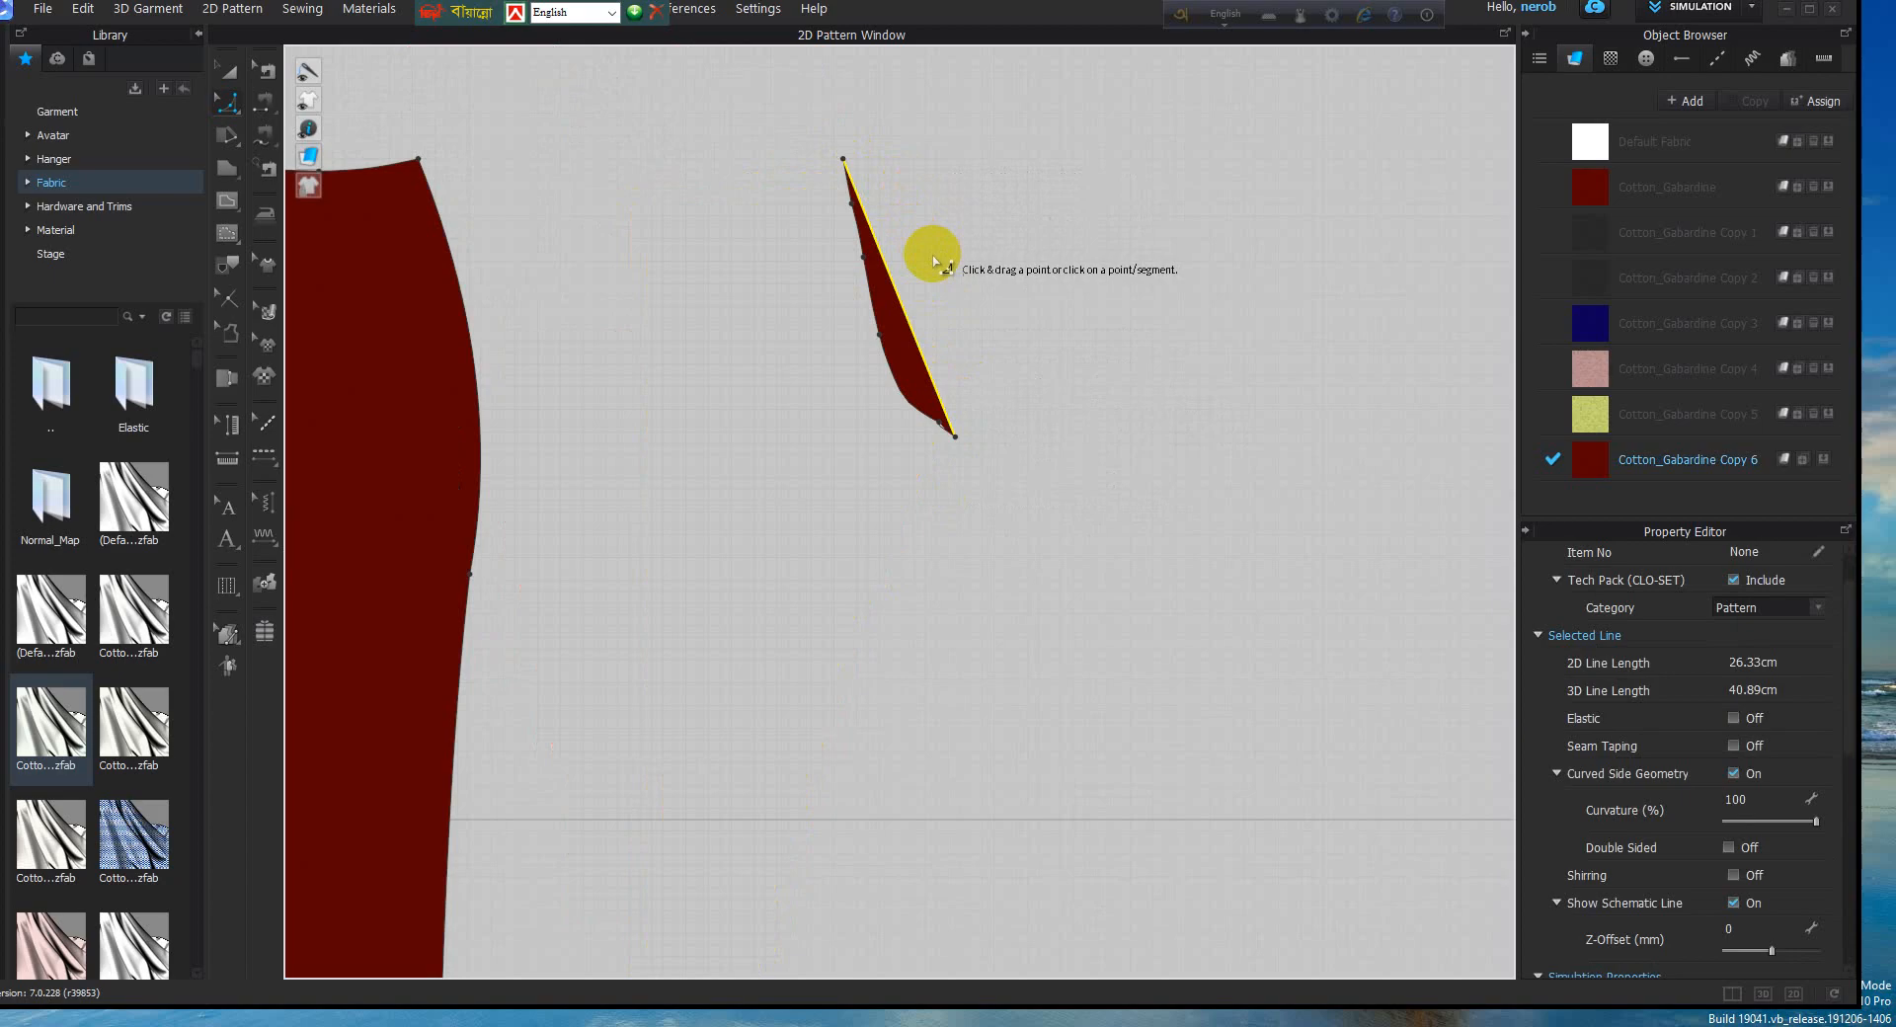
click(948, 287)
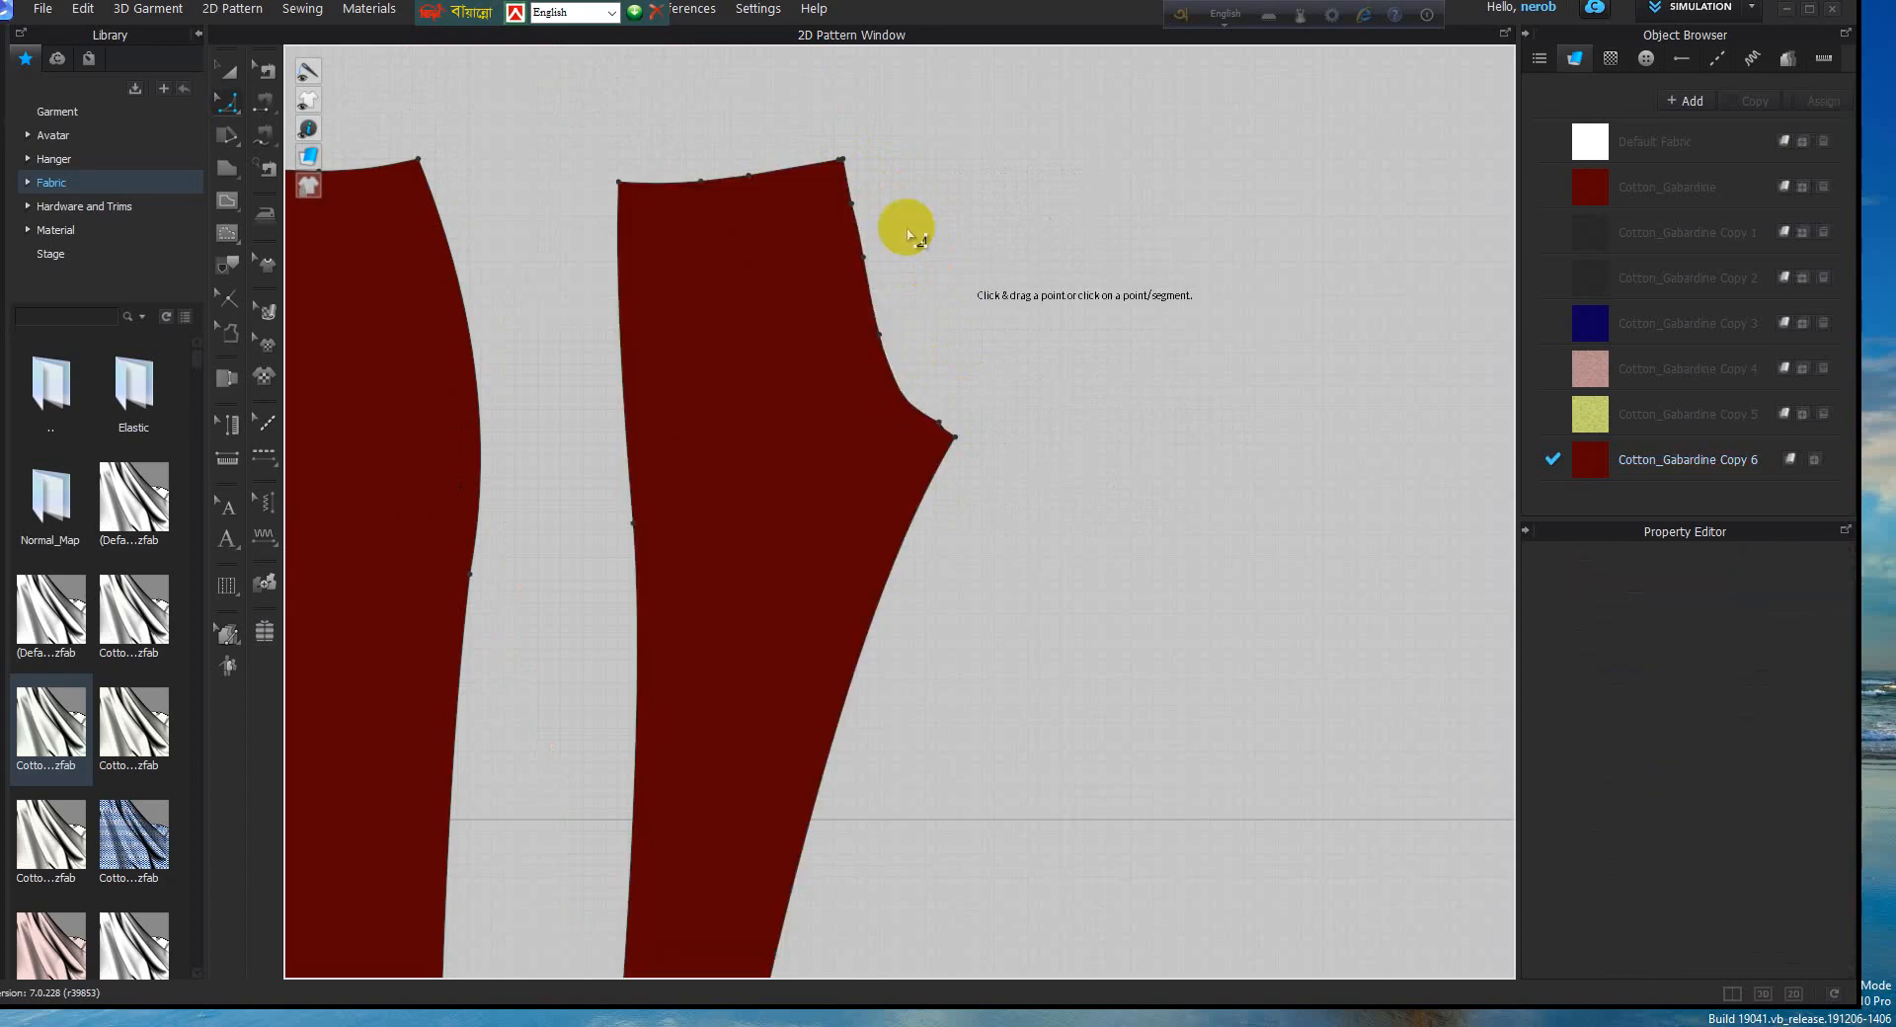
Retry the narrower piece's crotch edge replacement, undo it, and abandon a further reference line between the crotch point and waist corner
click(847, 161)
click(950, 437)
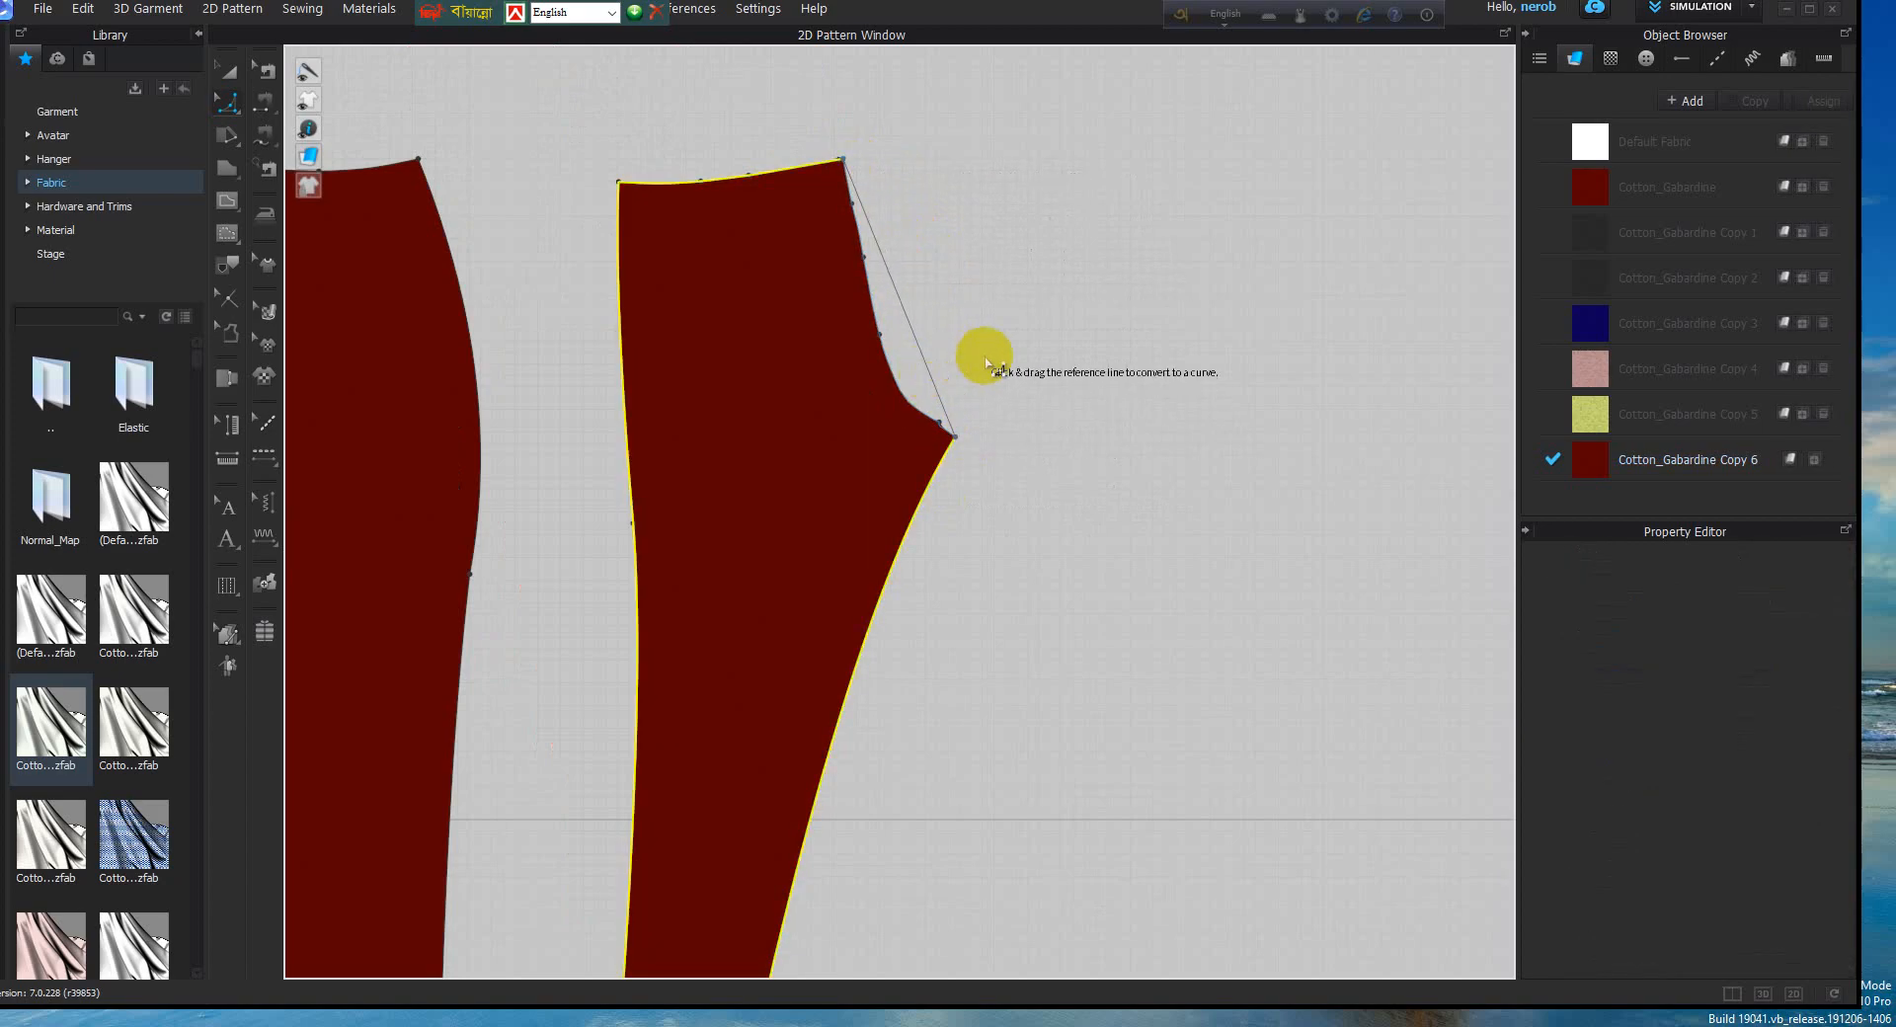
click(882, 426)
click(924, 372)
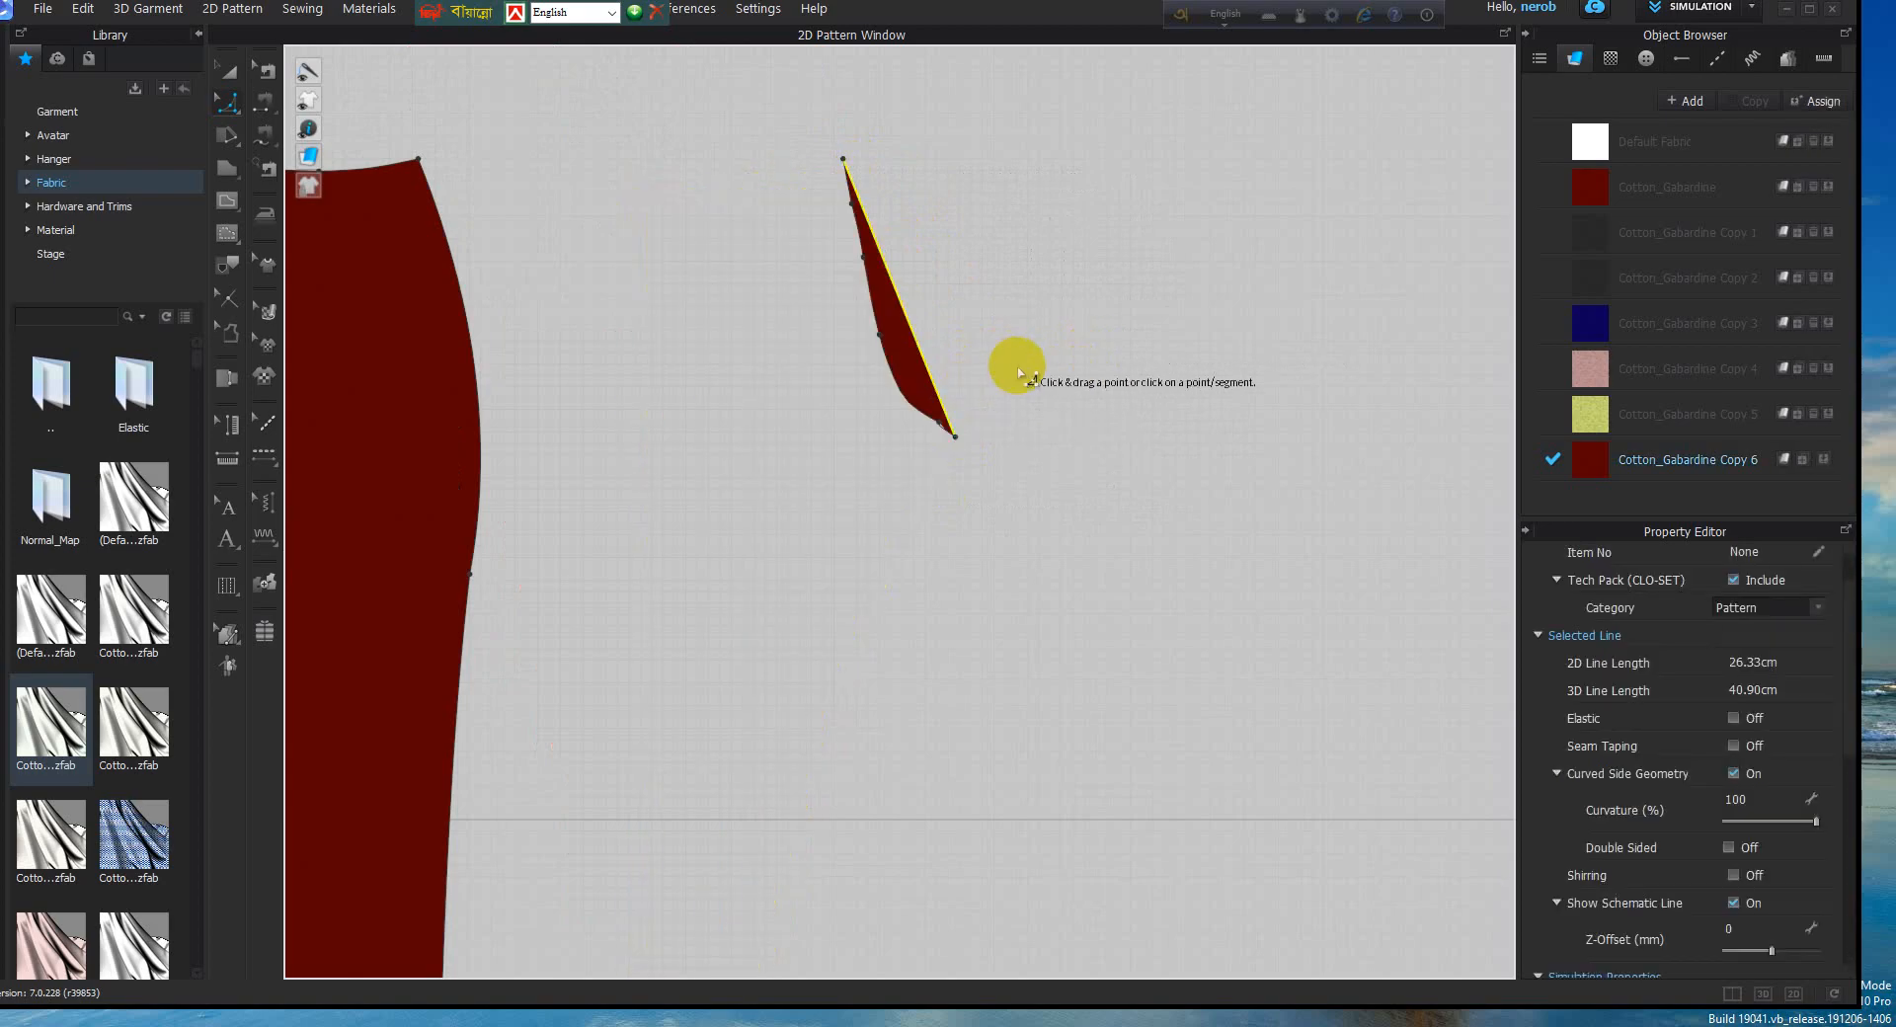
key(ctrl+z)
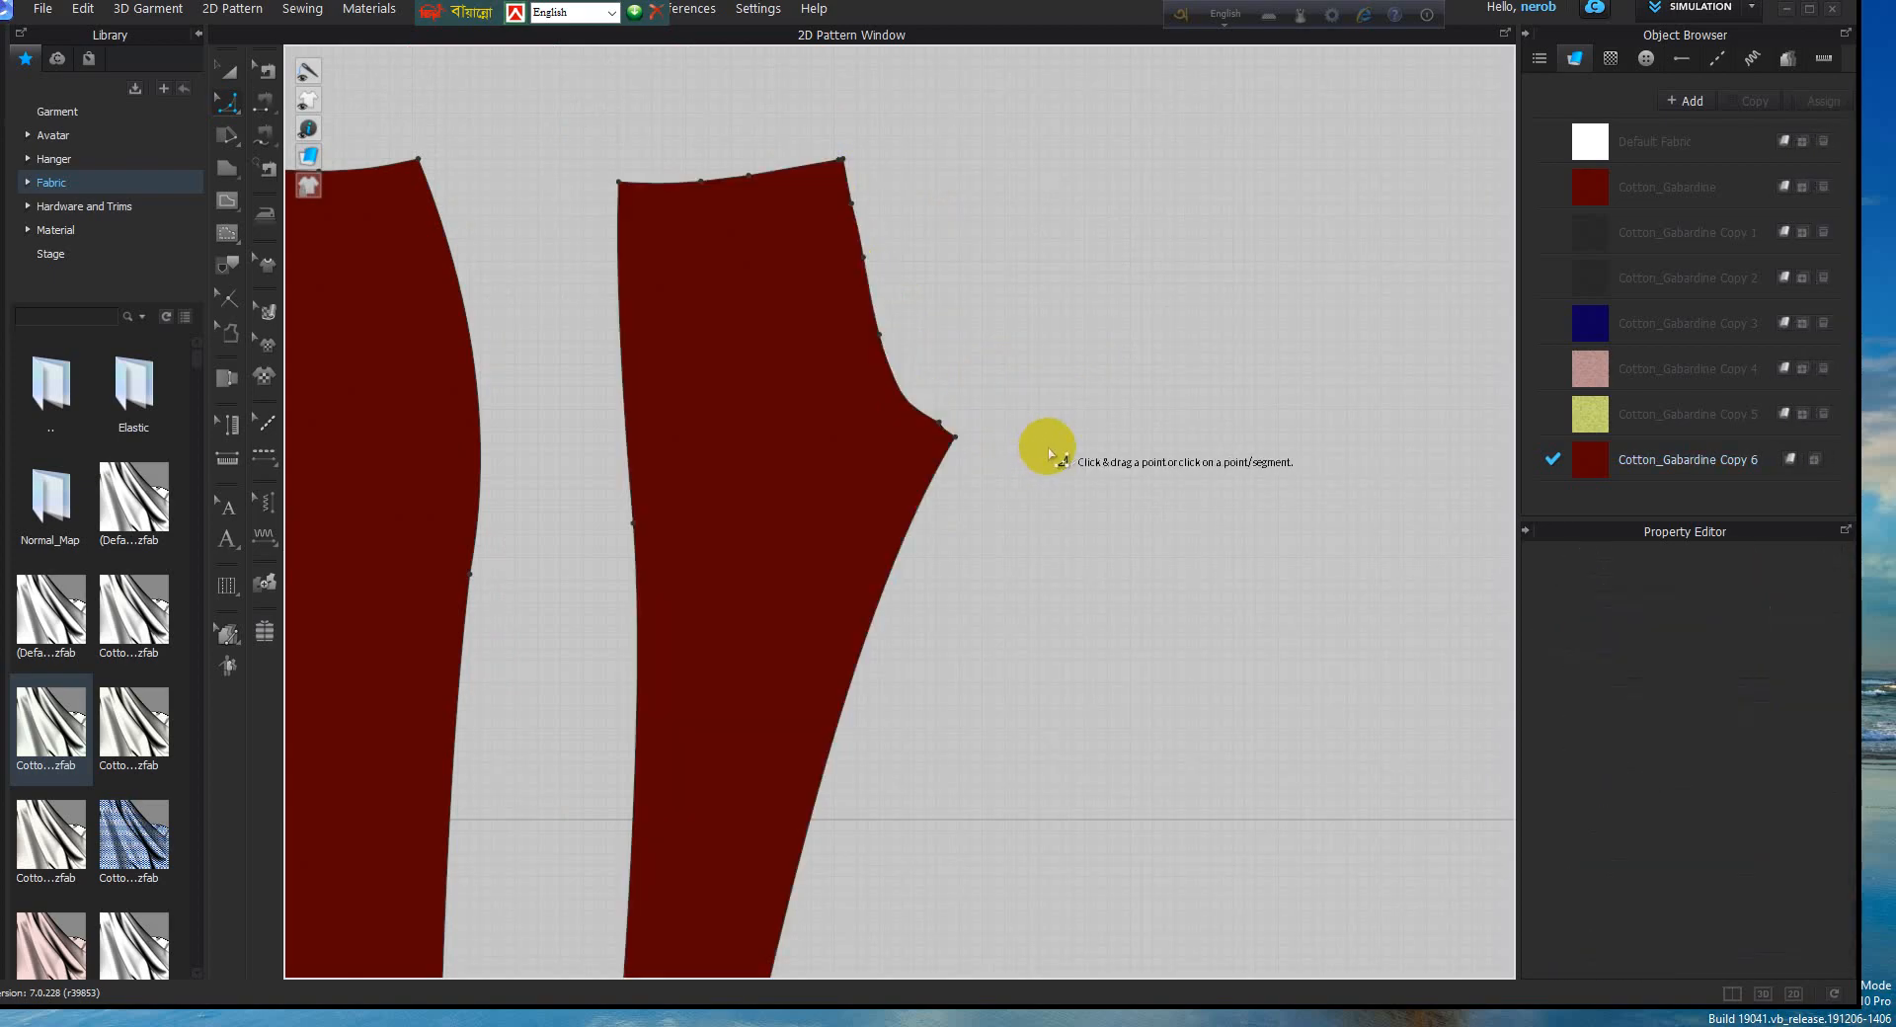
drag(954, 437, 844, 156)
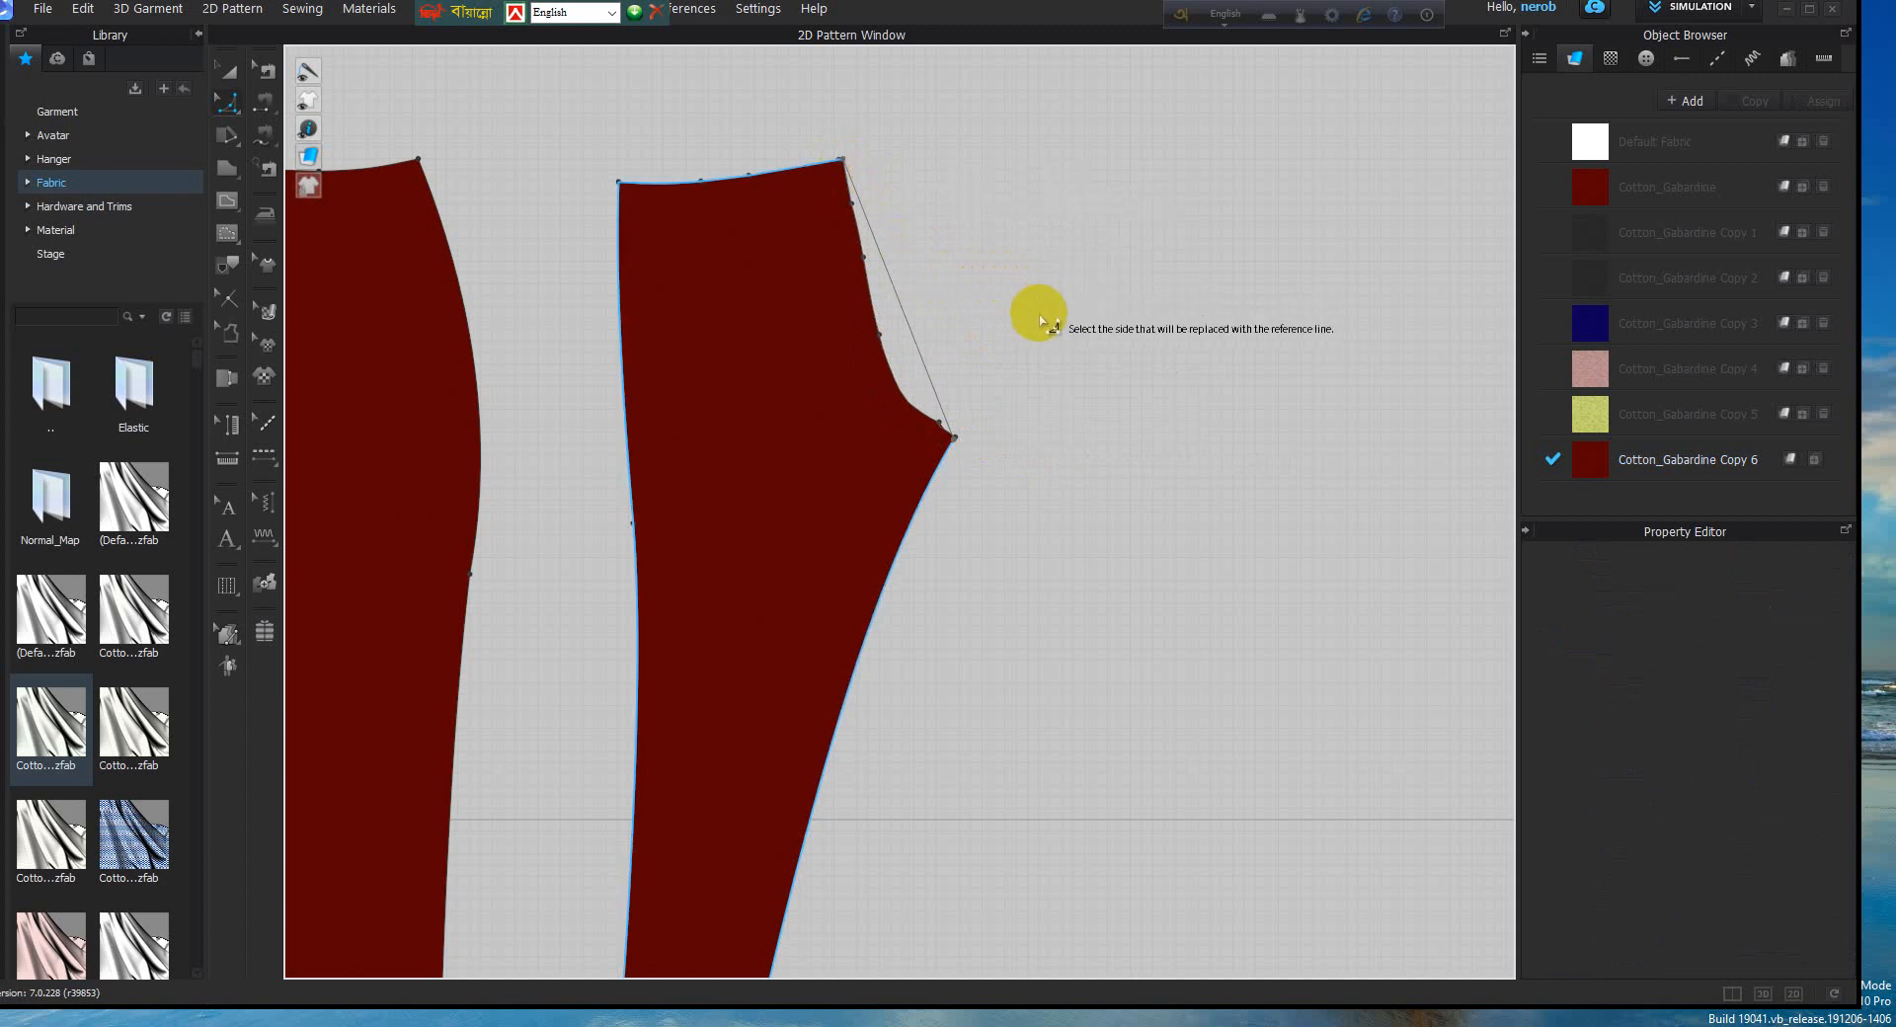
key(Escape)
Replace the narrower piece's crotch edge with one inward curve from the crotch-side waist corner to the crotch point, about 27.2 cm long
drag(845, 159, 954, 438)
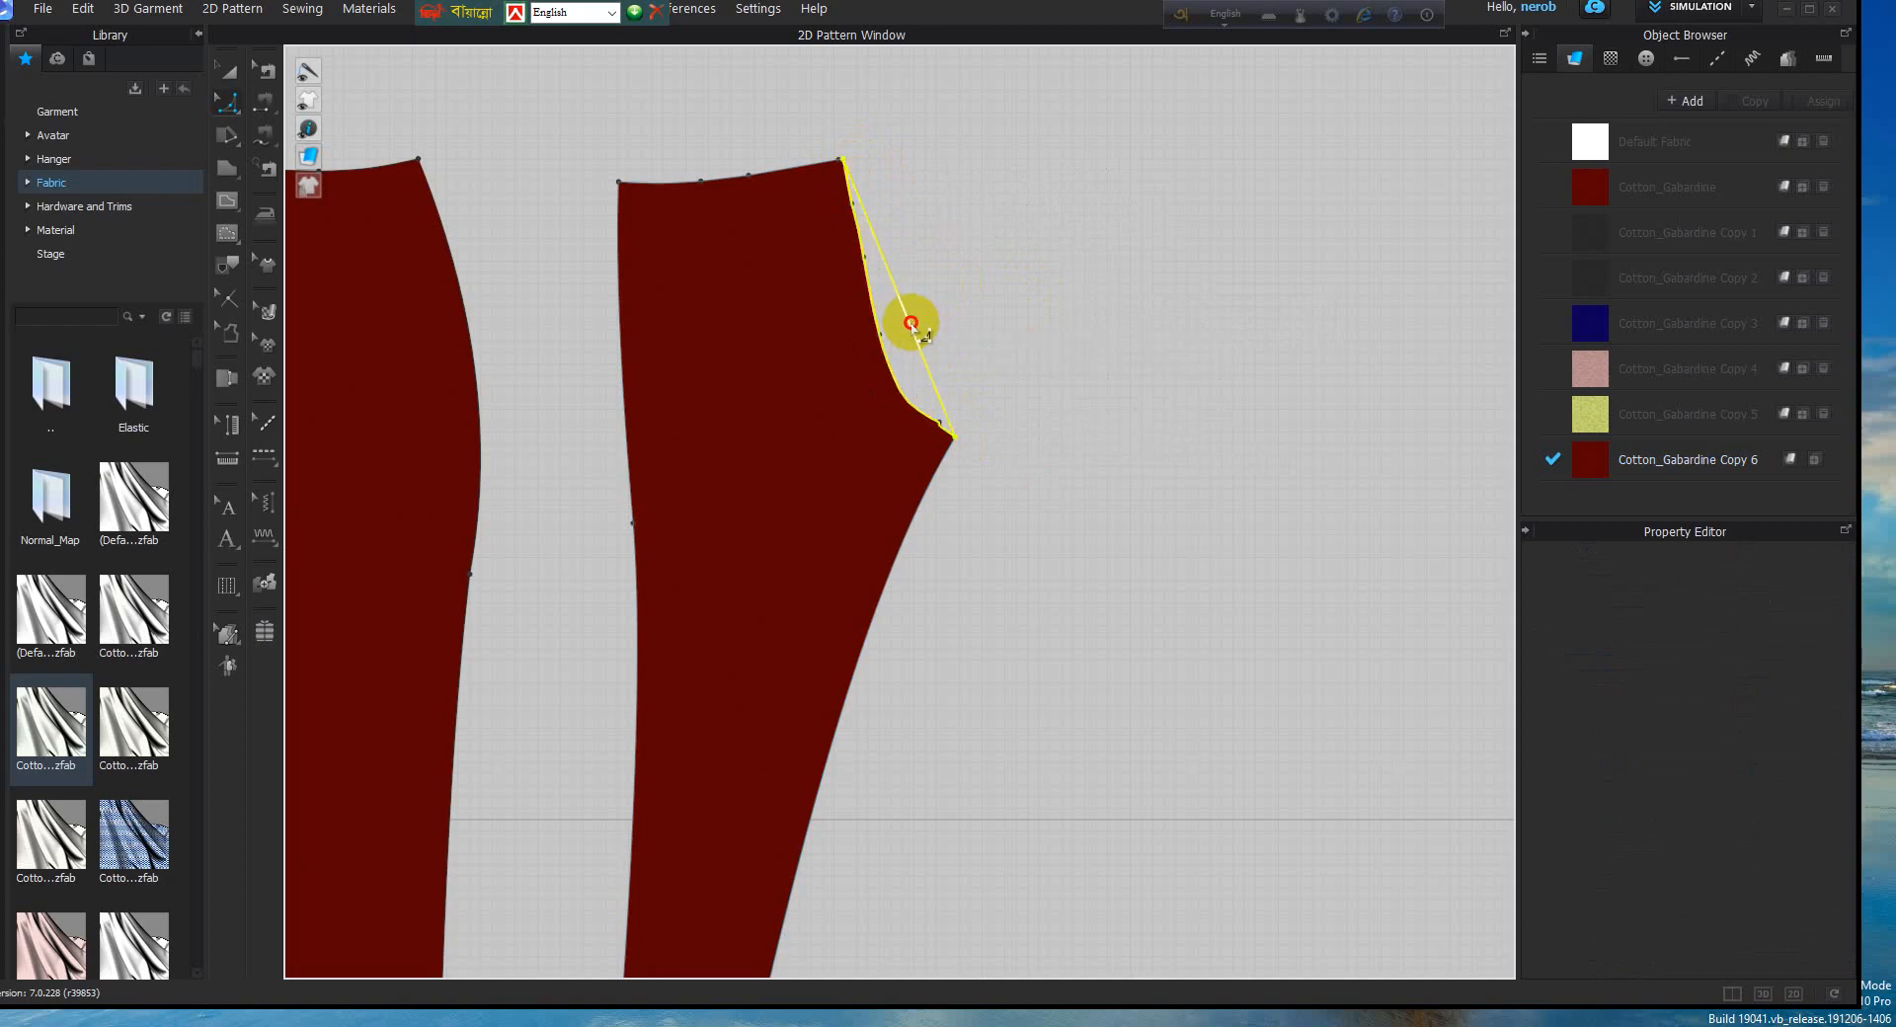
drag(910, 323, 912, 358)
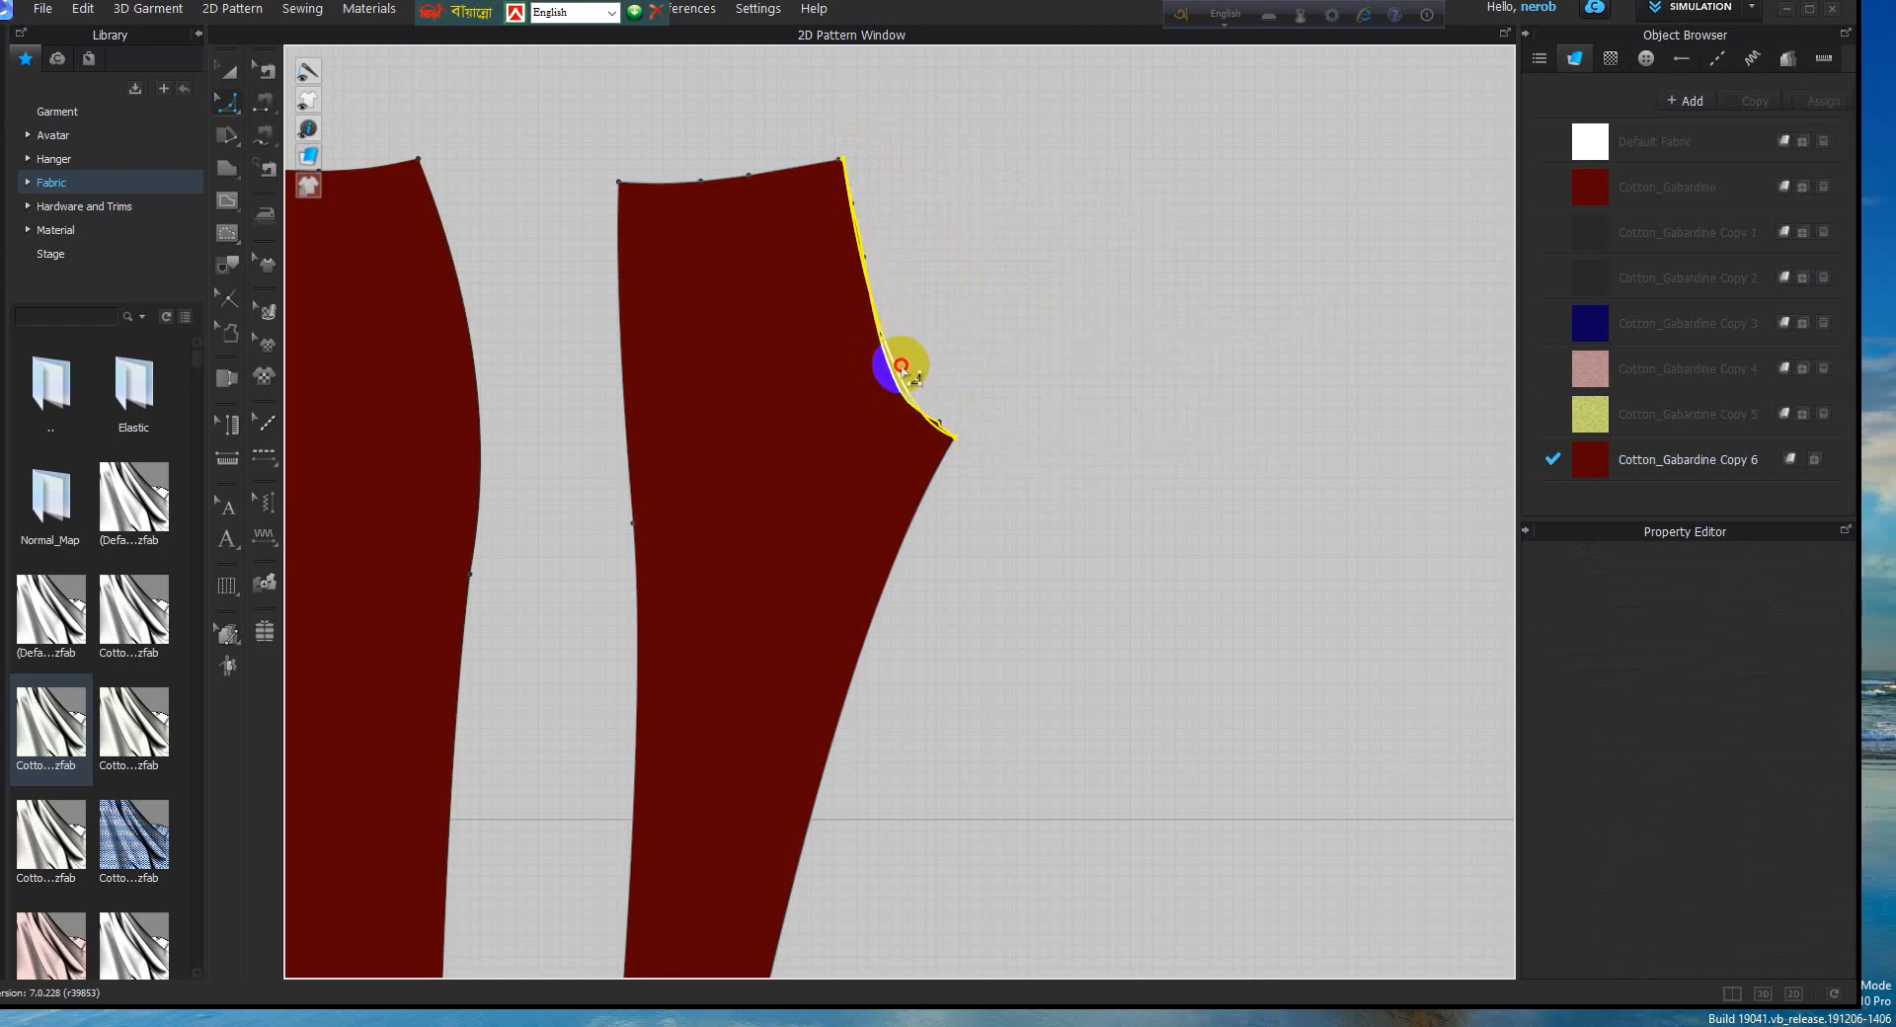
click(915, 362)
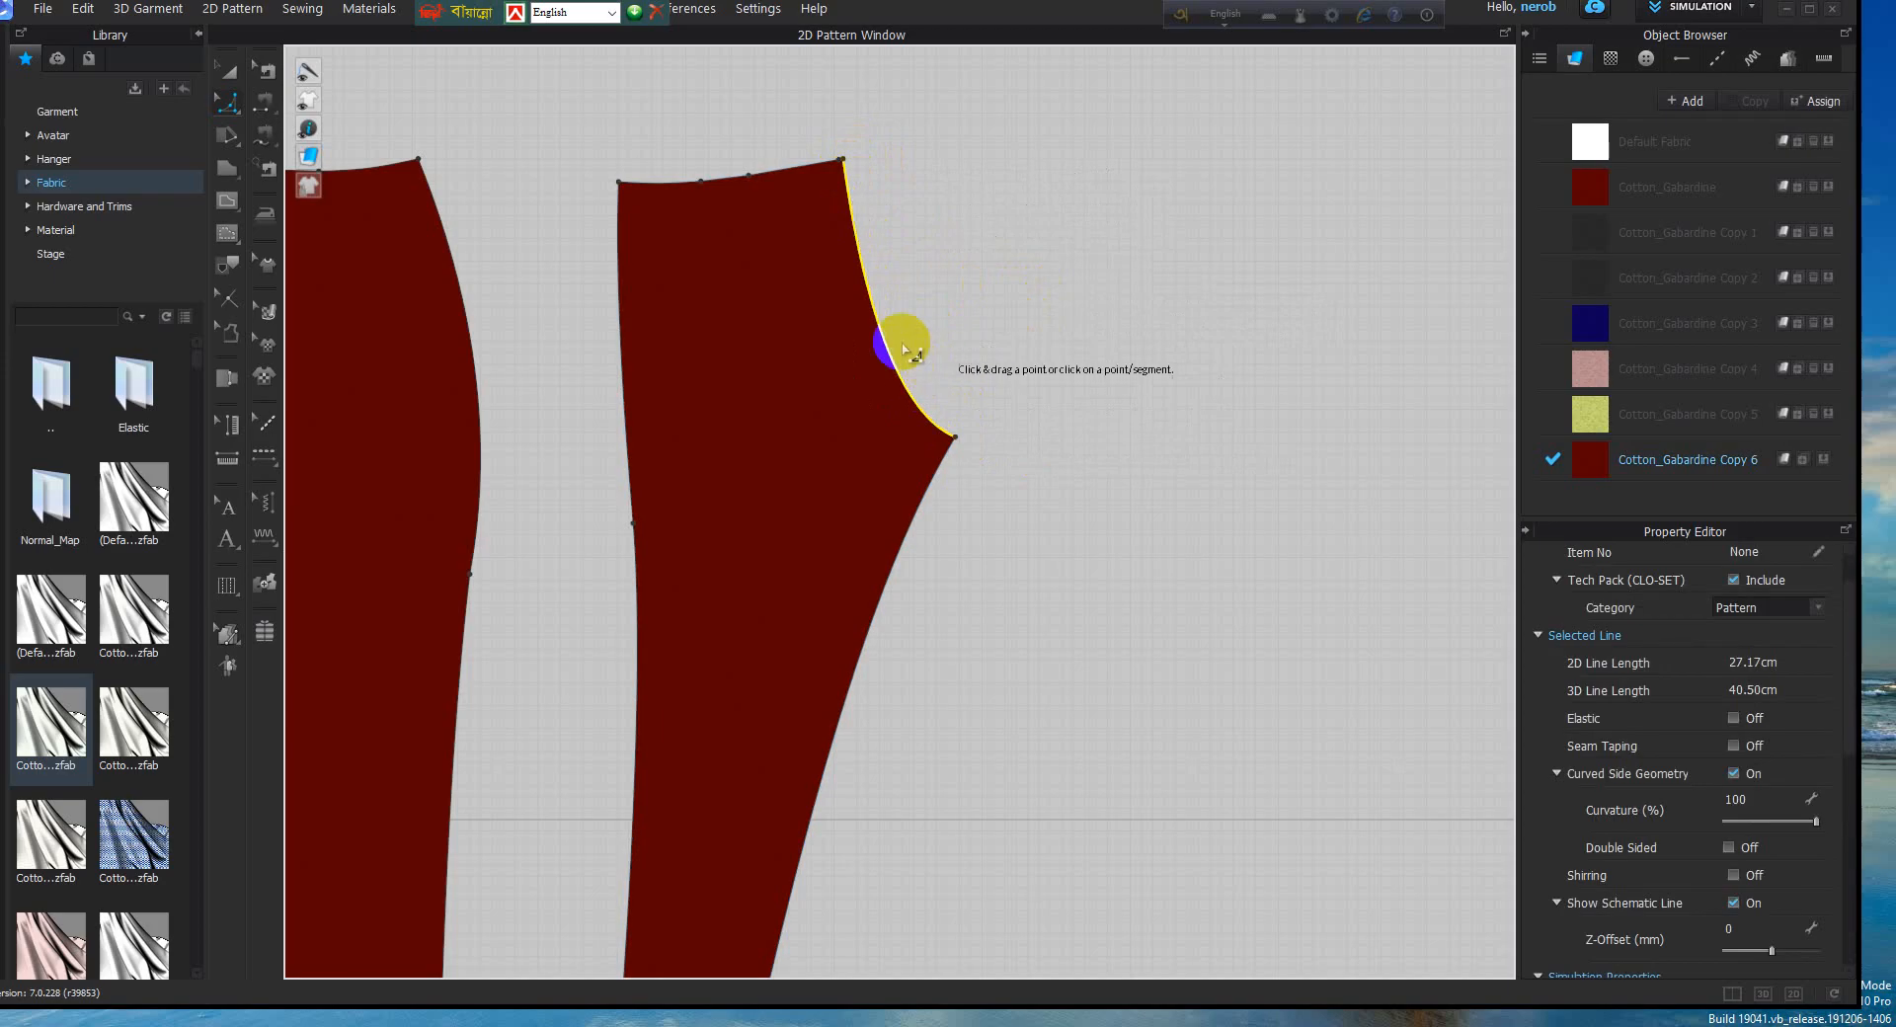
Separate the two nearly coincident points at the narrower piece's crotch-side waist corner by moving one slightly downward, and delete the upper one
scroll(1048, 263, up, 3)
scroll(1047, 262, down, 3)
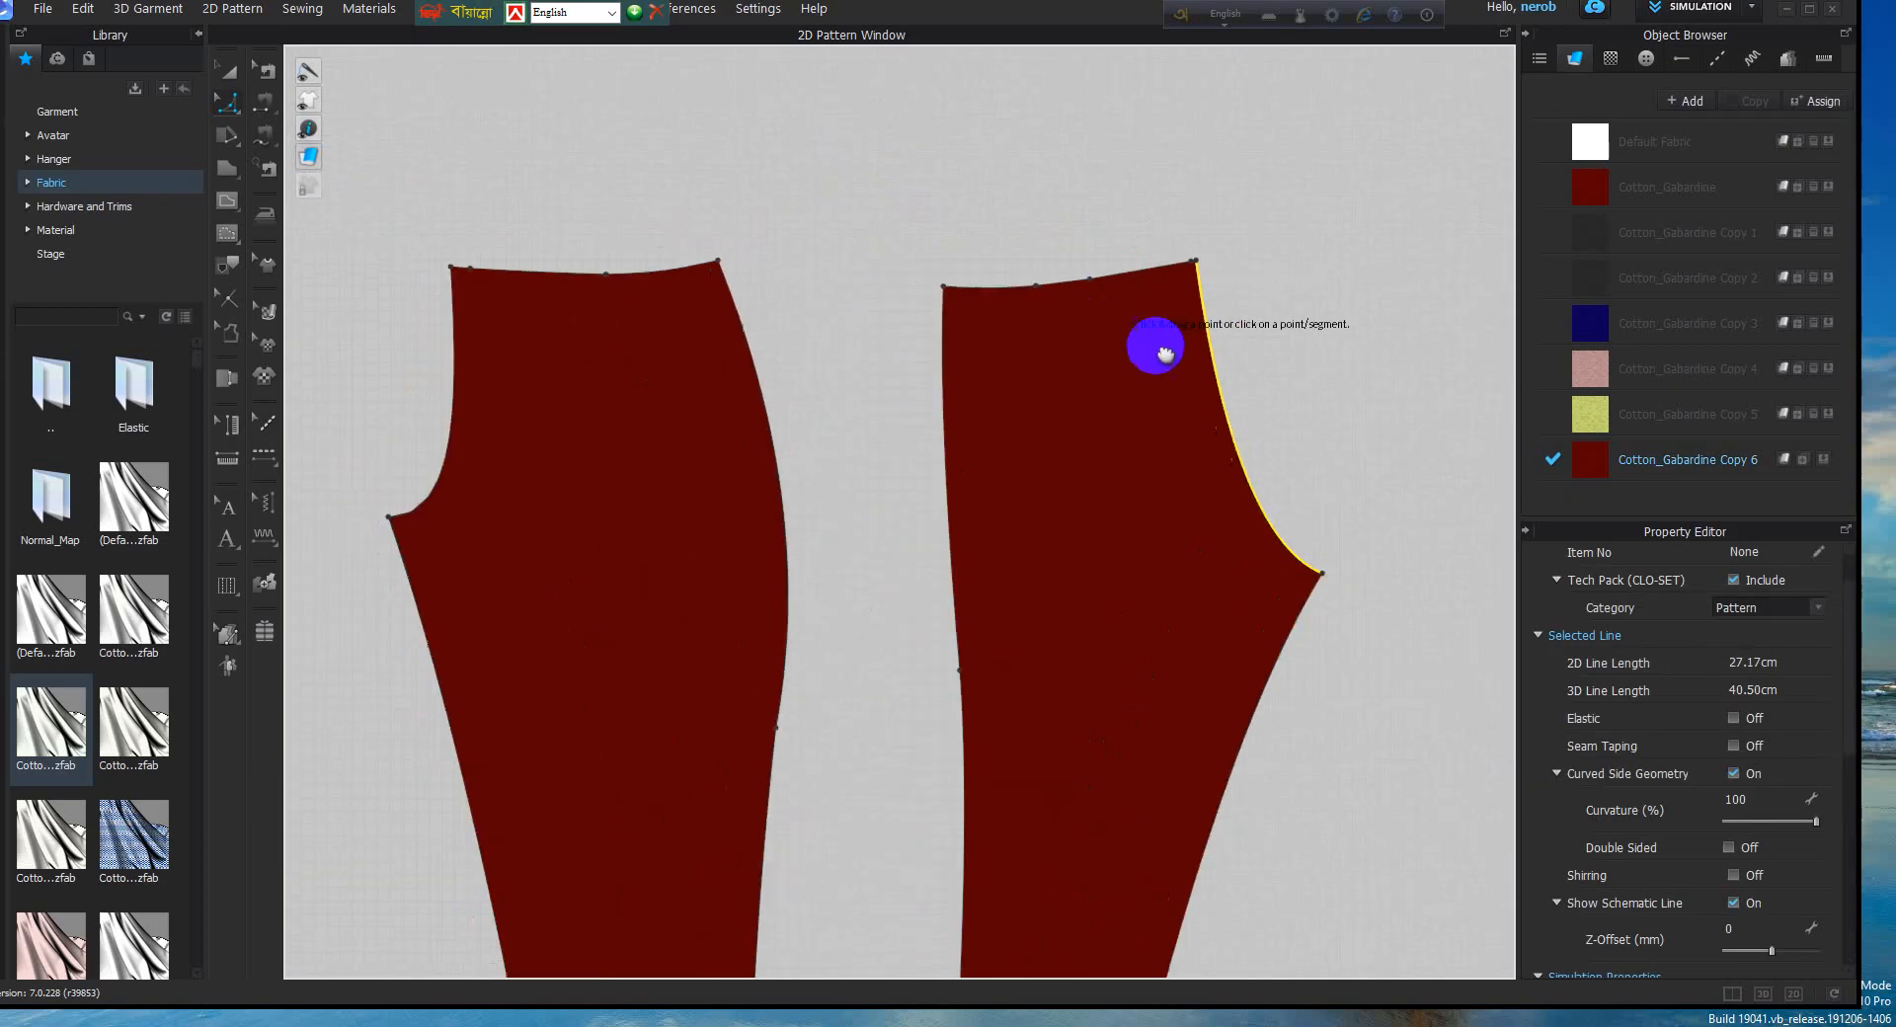
click(232, 100)
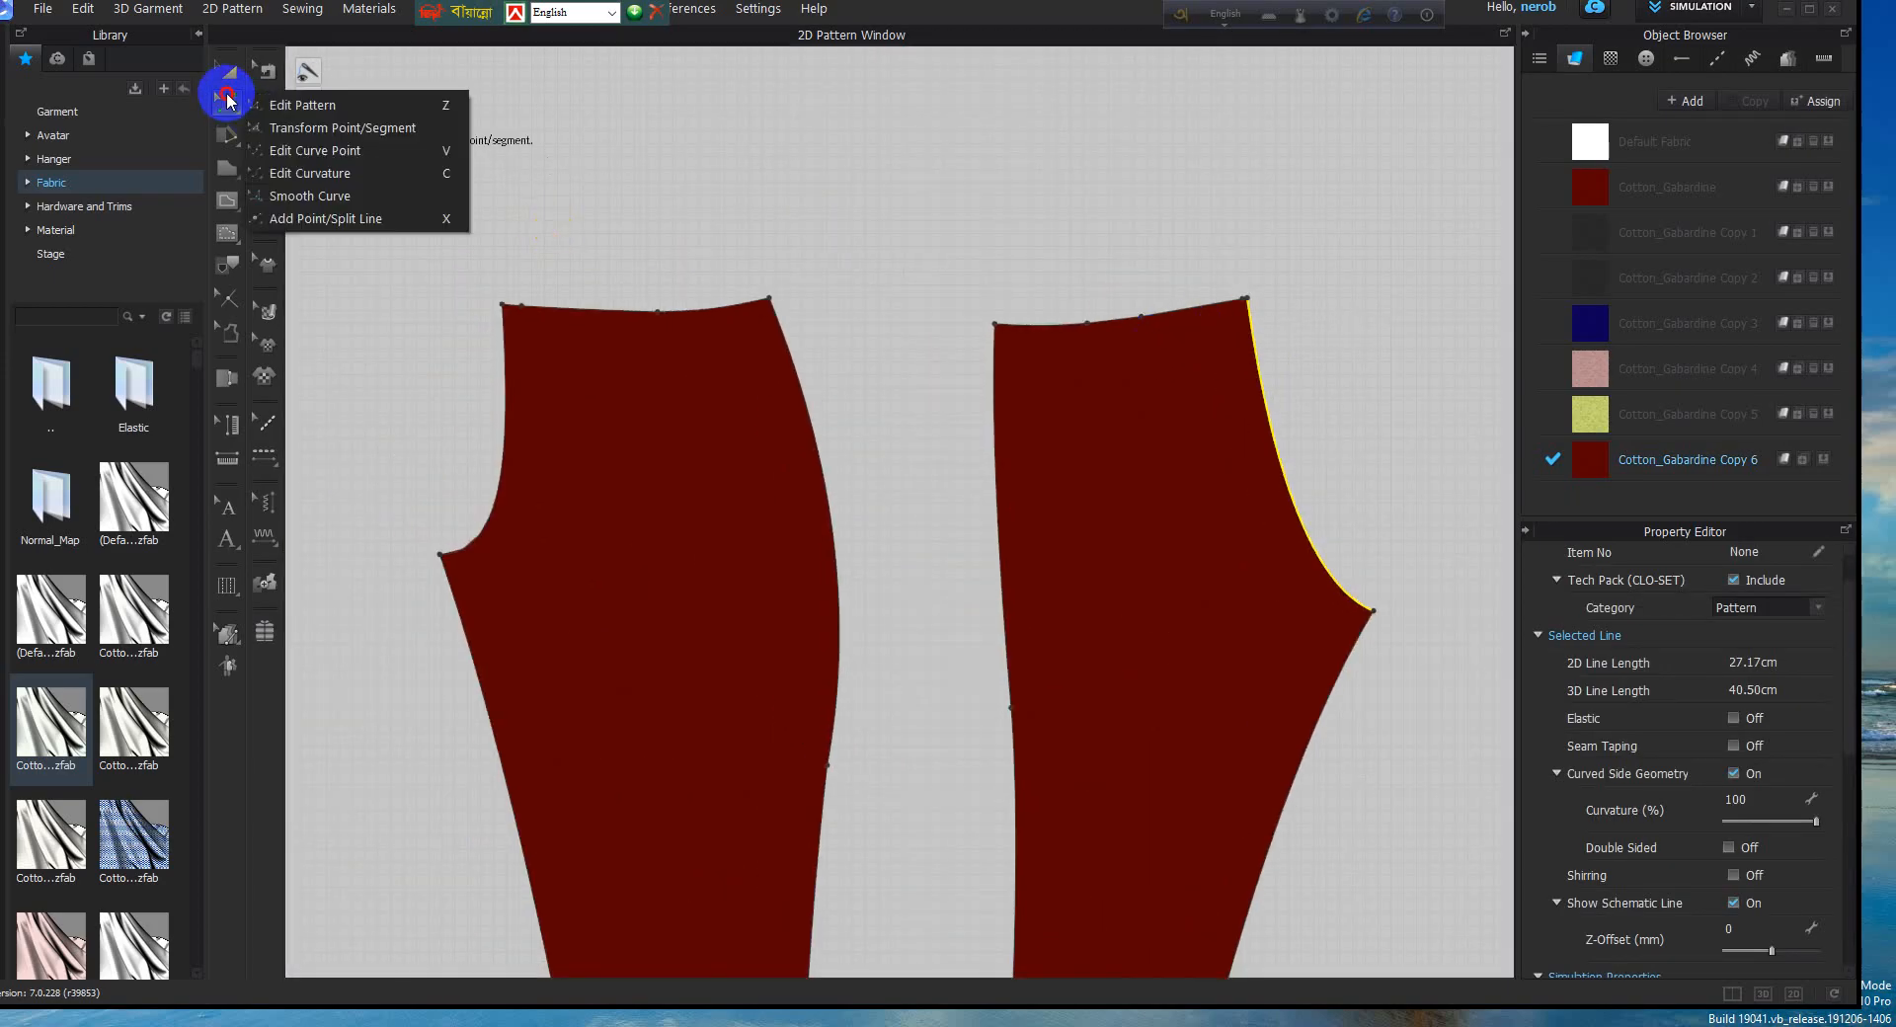
click(281, 104)
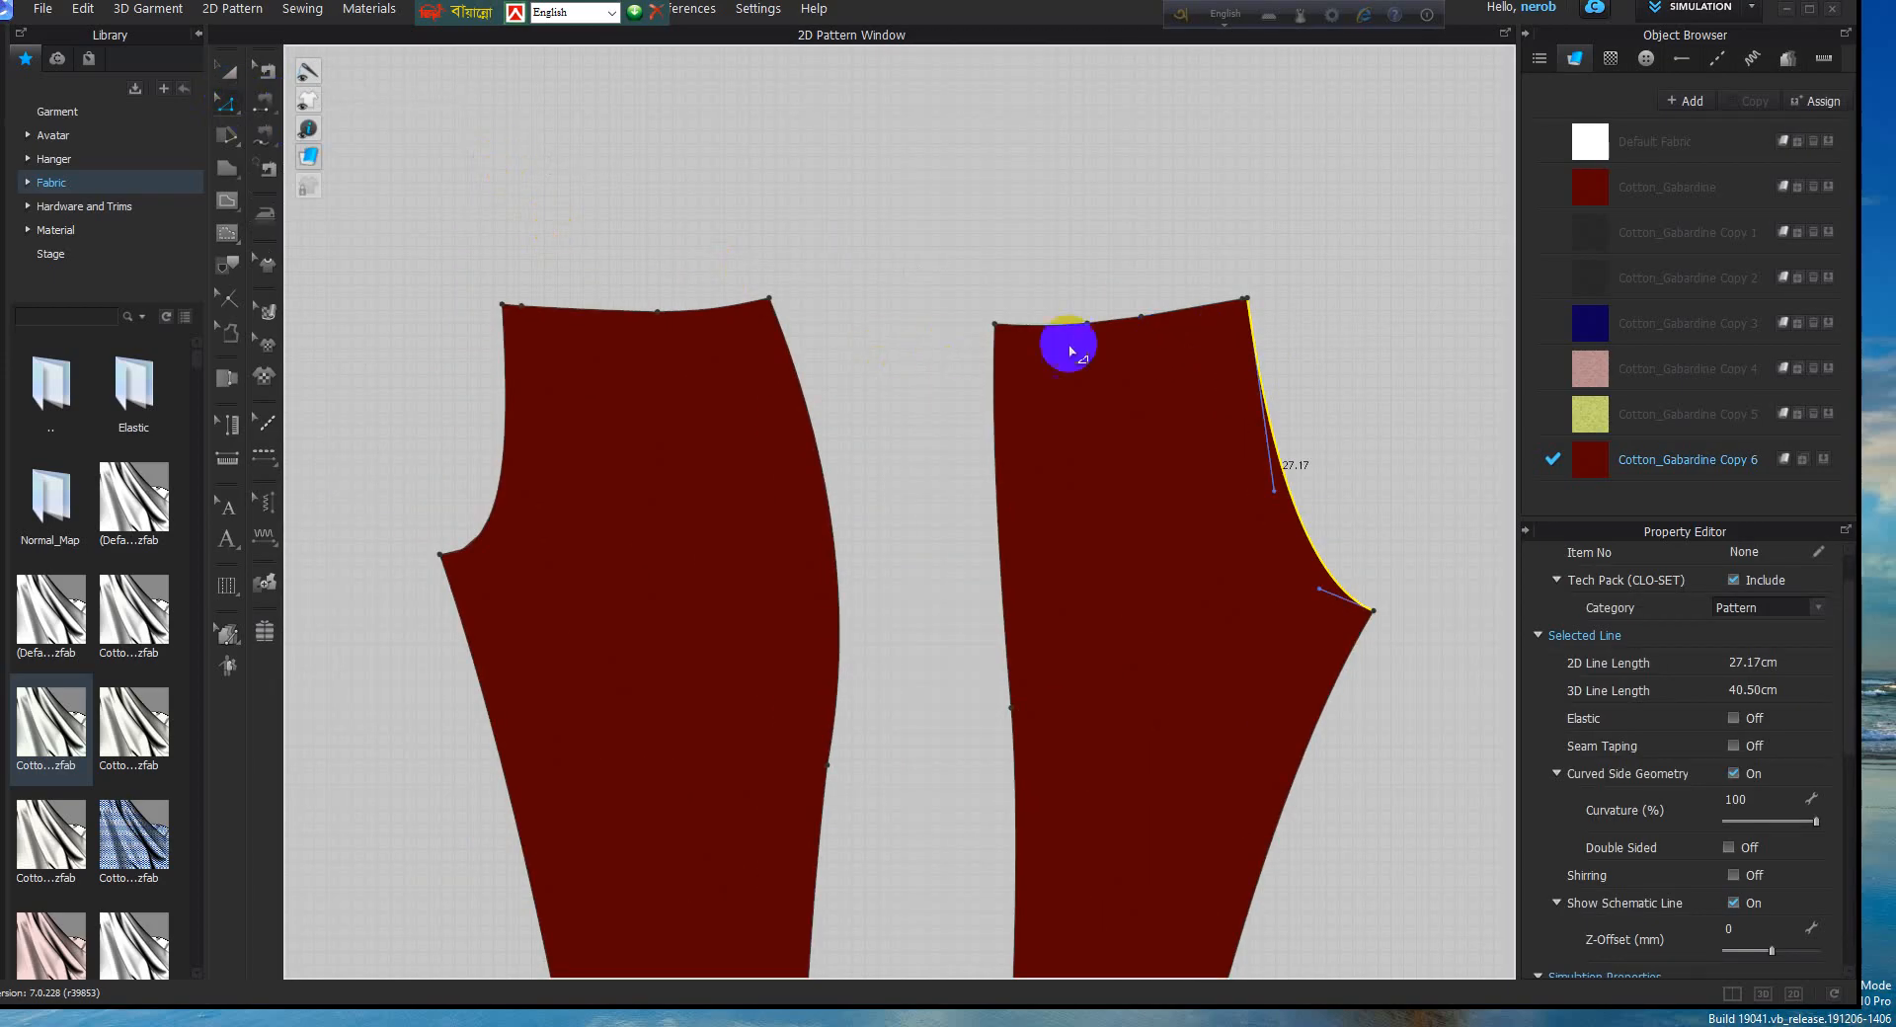
click(1251, 300)
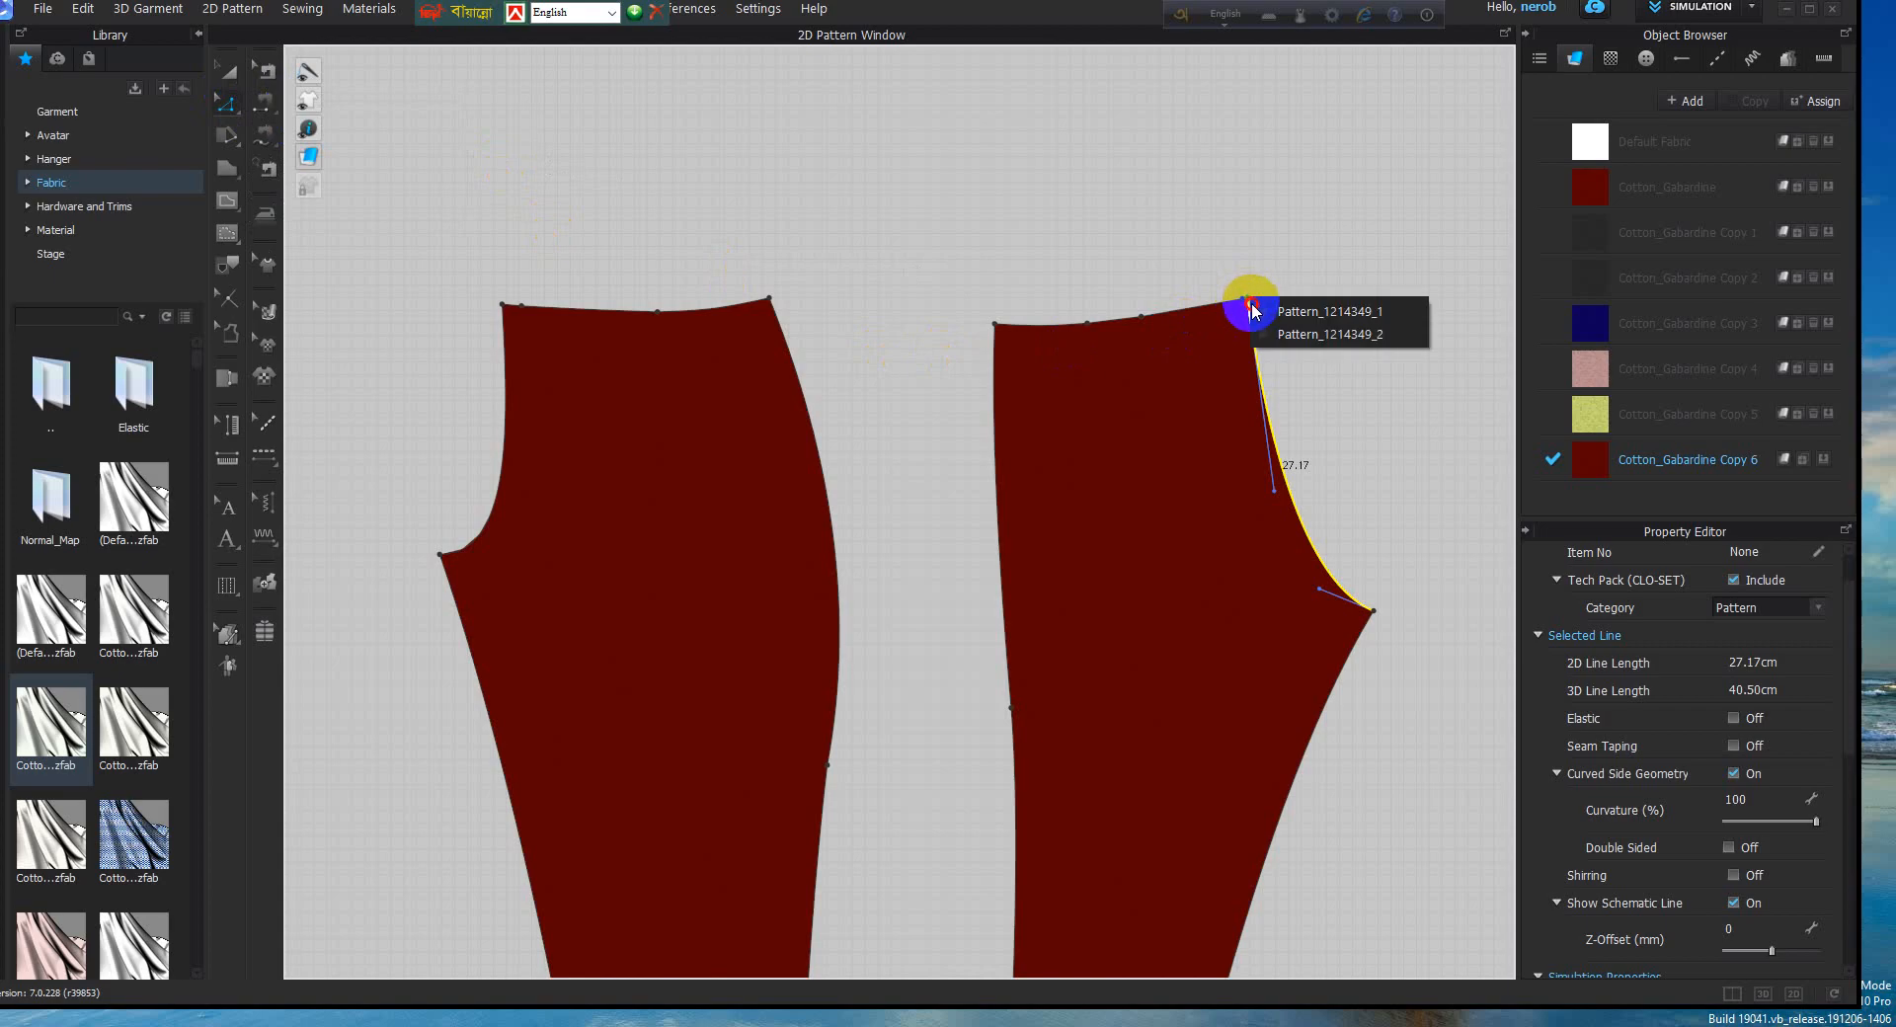
click(1354, 273)
scroll(1324, 287, up, 5)
click(1052, 341)
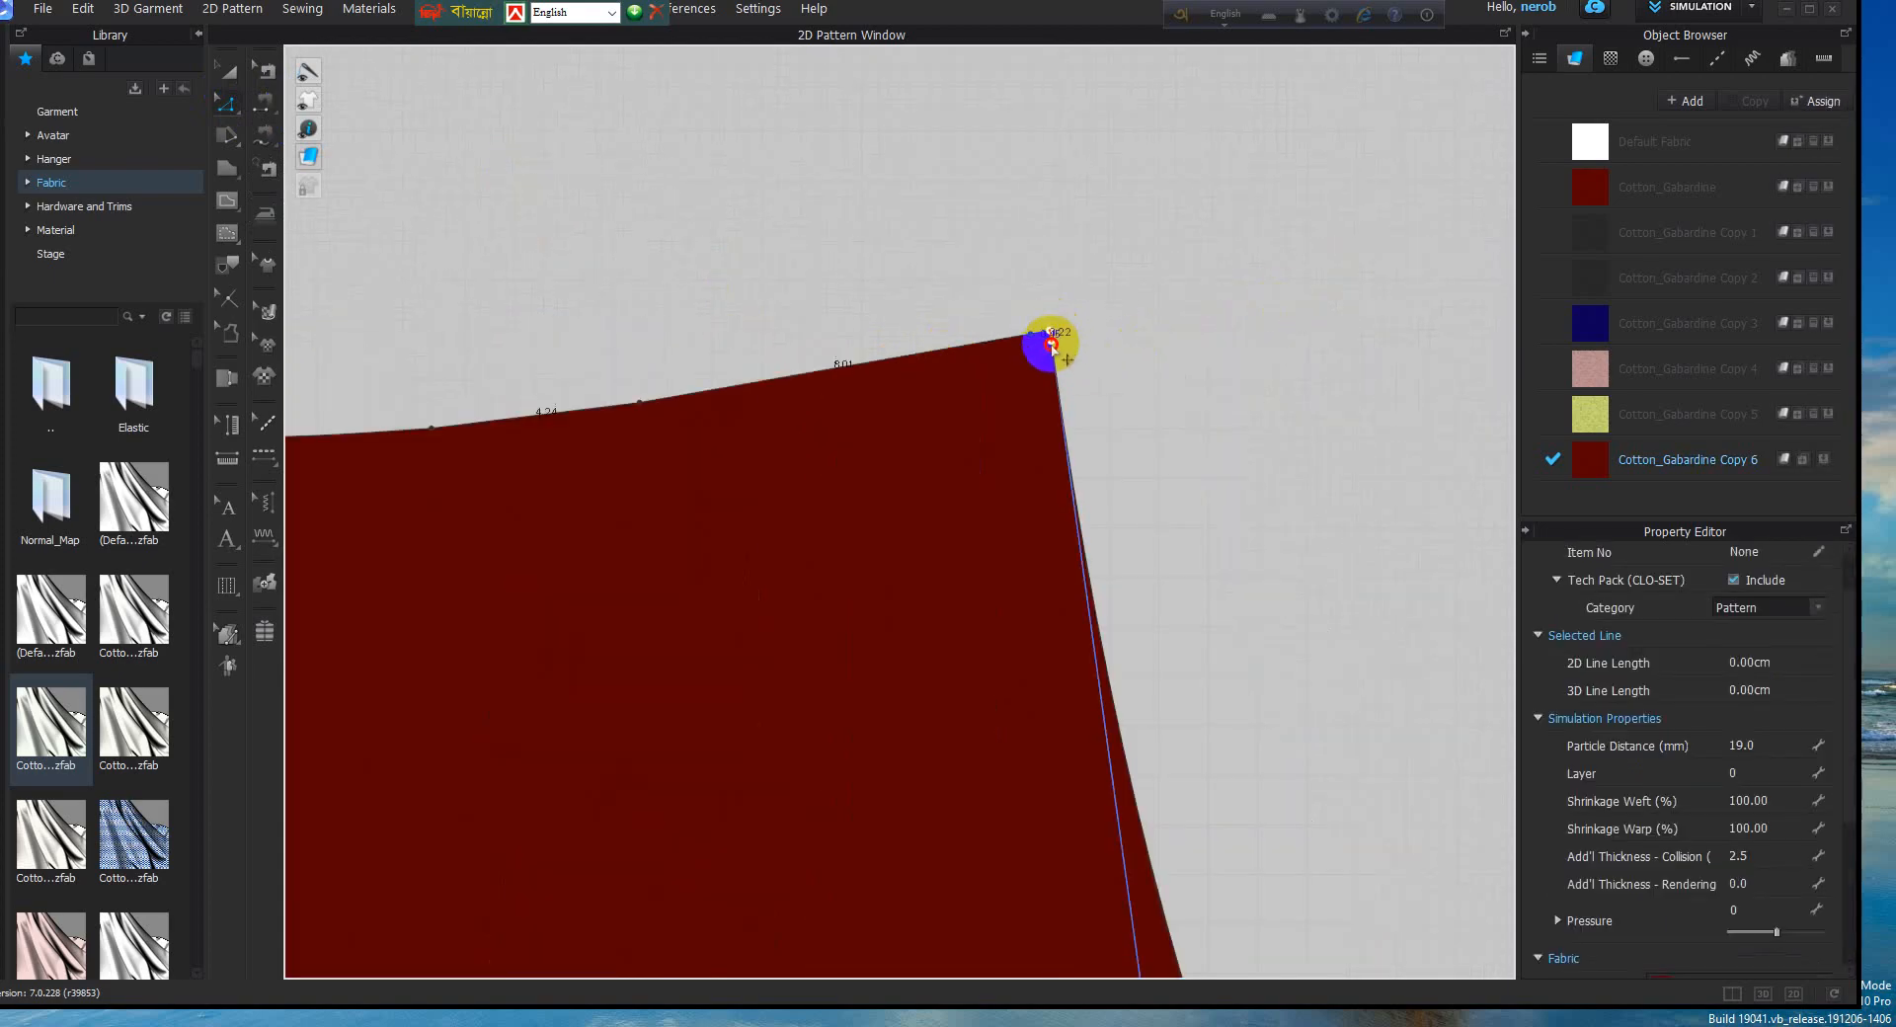
drag(1067, 368, 1065, 368)
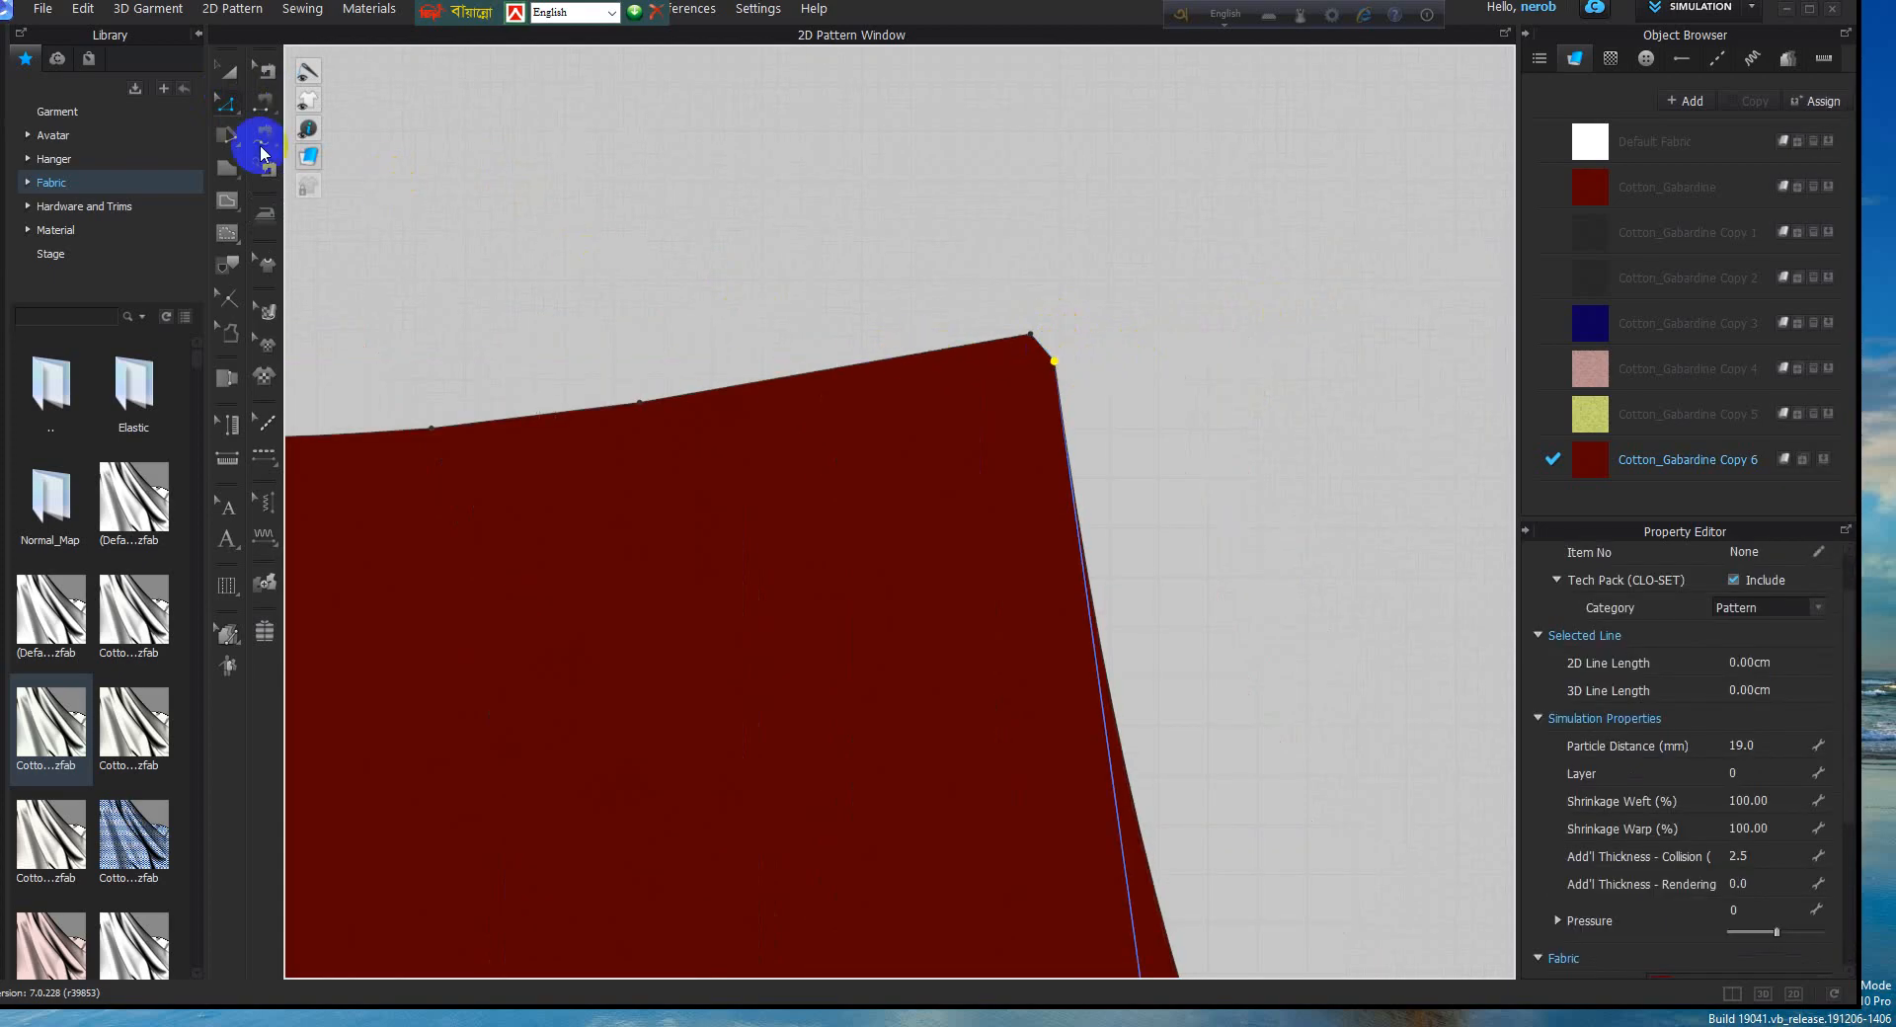
click(1031, 333)
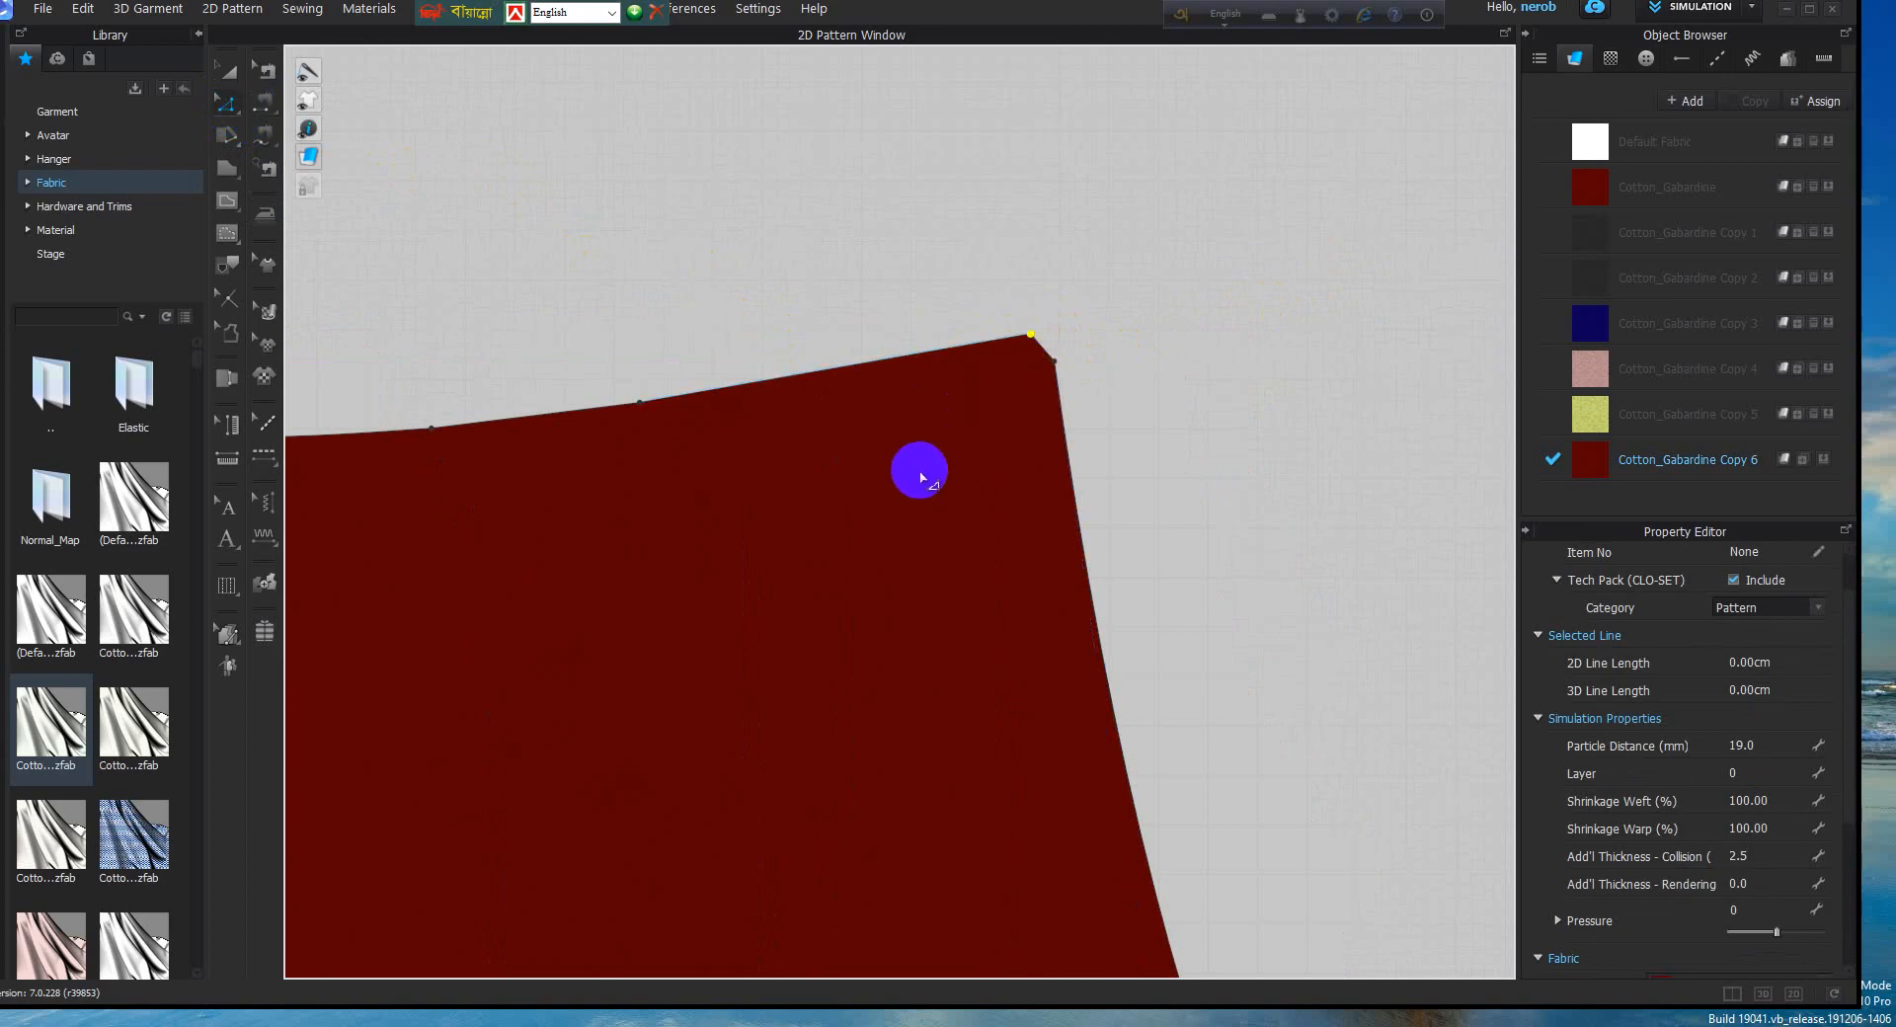
key(Delete)
Delete the intermediate waistline point closest to the narrower piece's crotch-side waist corner
scroll(922, 477, down, 3)
middle_drag(952, 475, 1314, 465)
click(1135, 429)
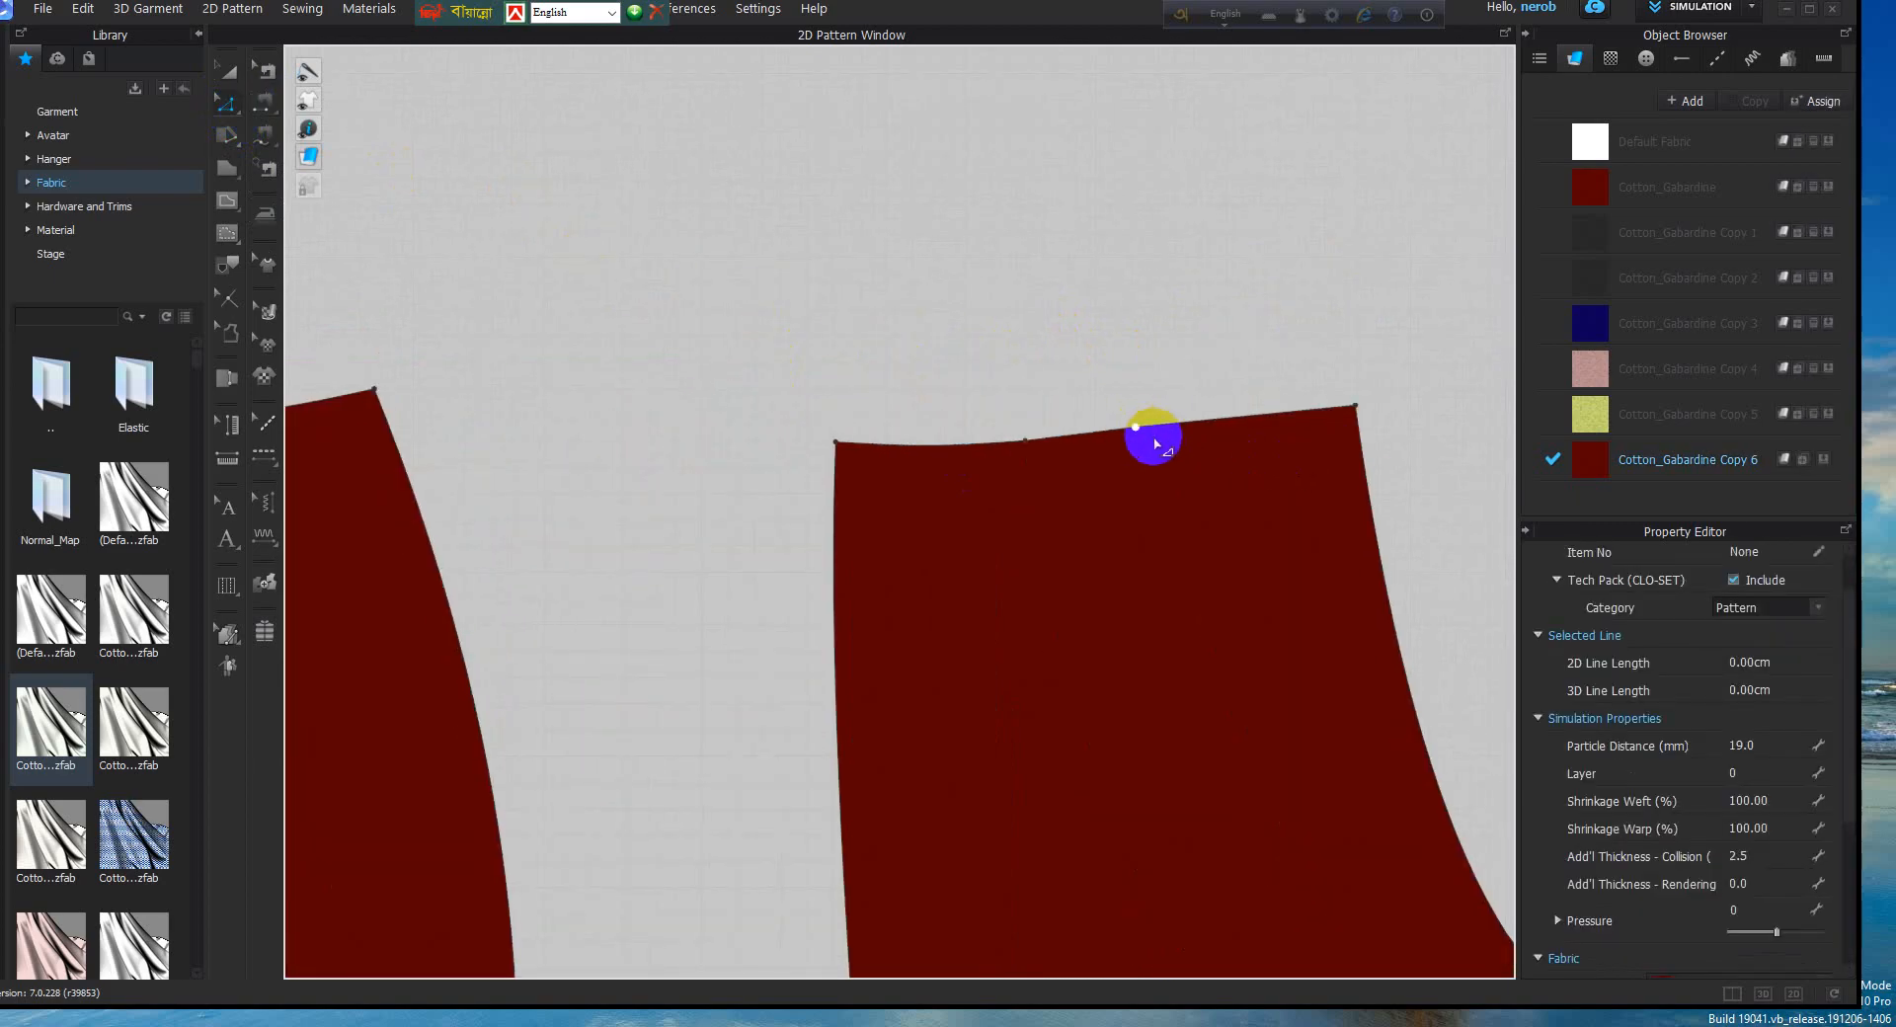
key(Delete)
Try to delete the remaining intermediate point on the narrower piece's waistline, and undo the deletion
click(1023, 440)
key(Delete)
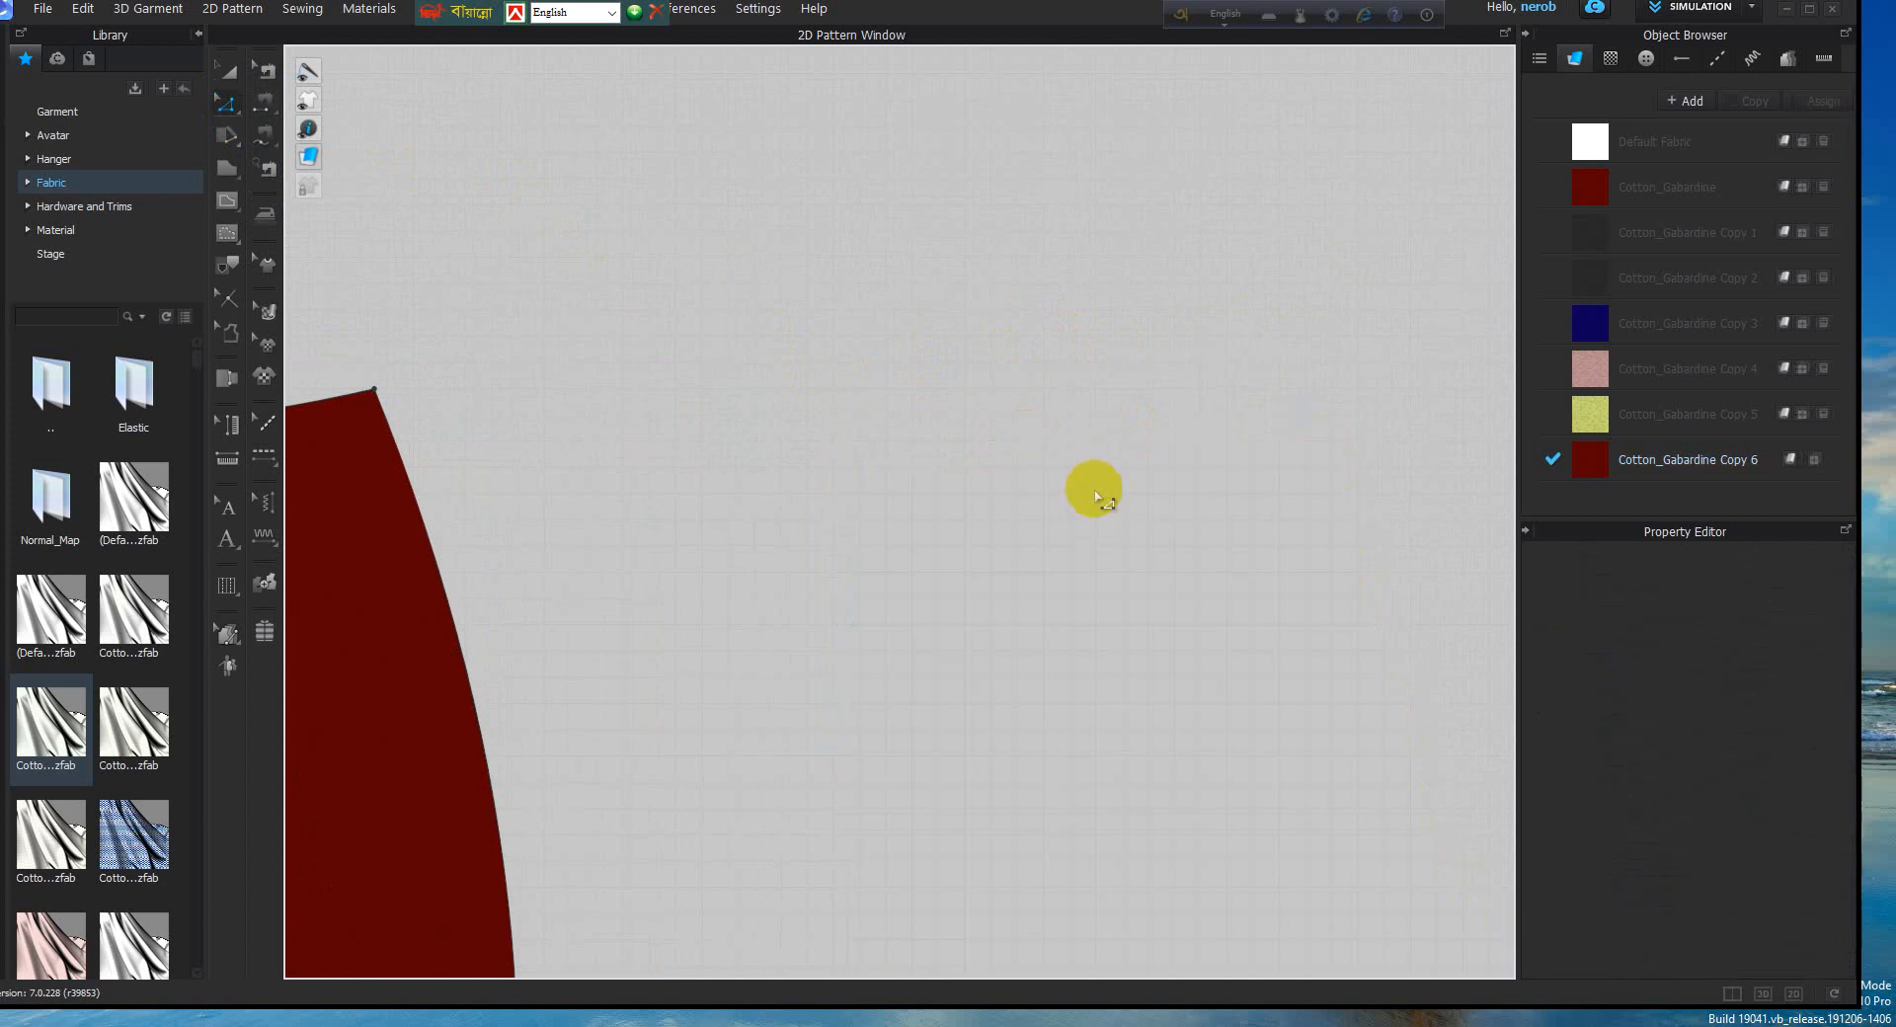
key(ctrl+z)
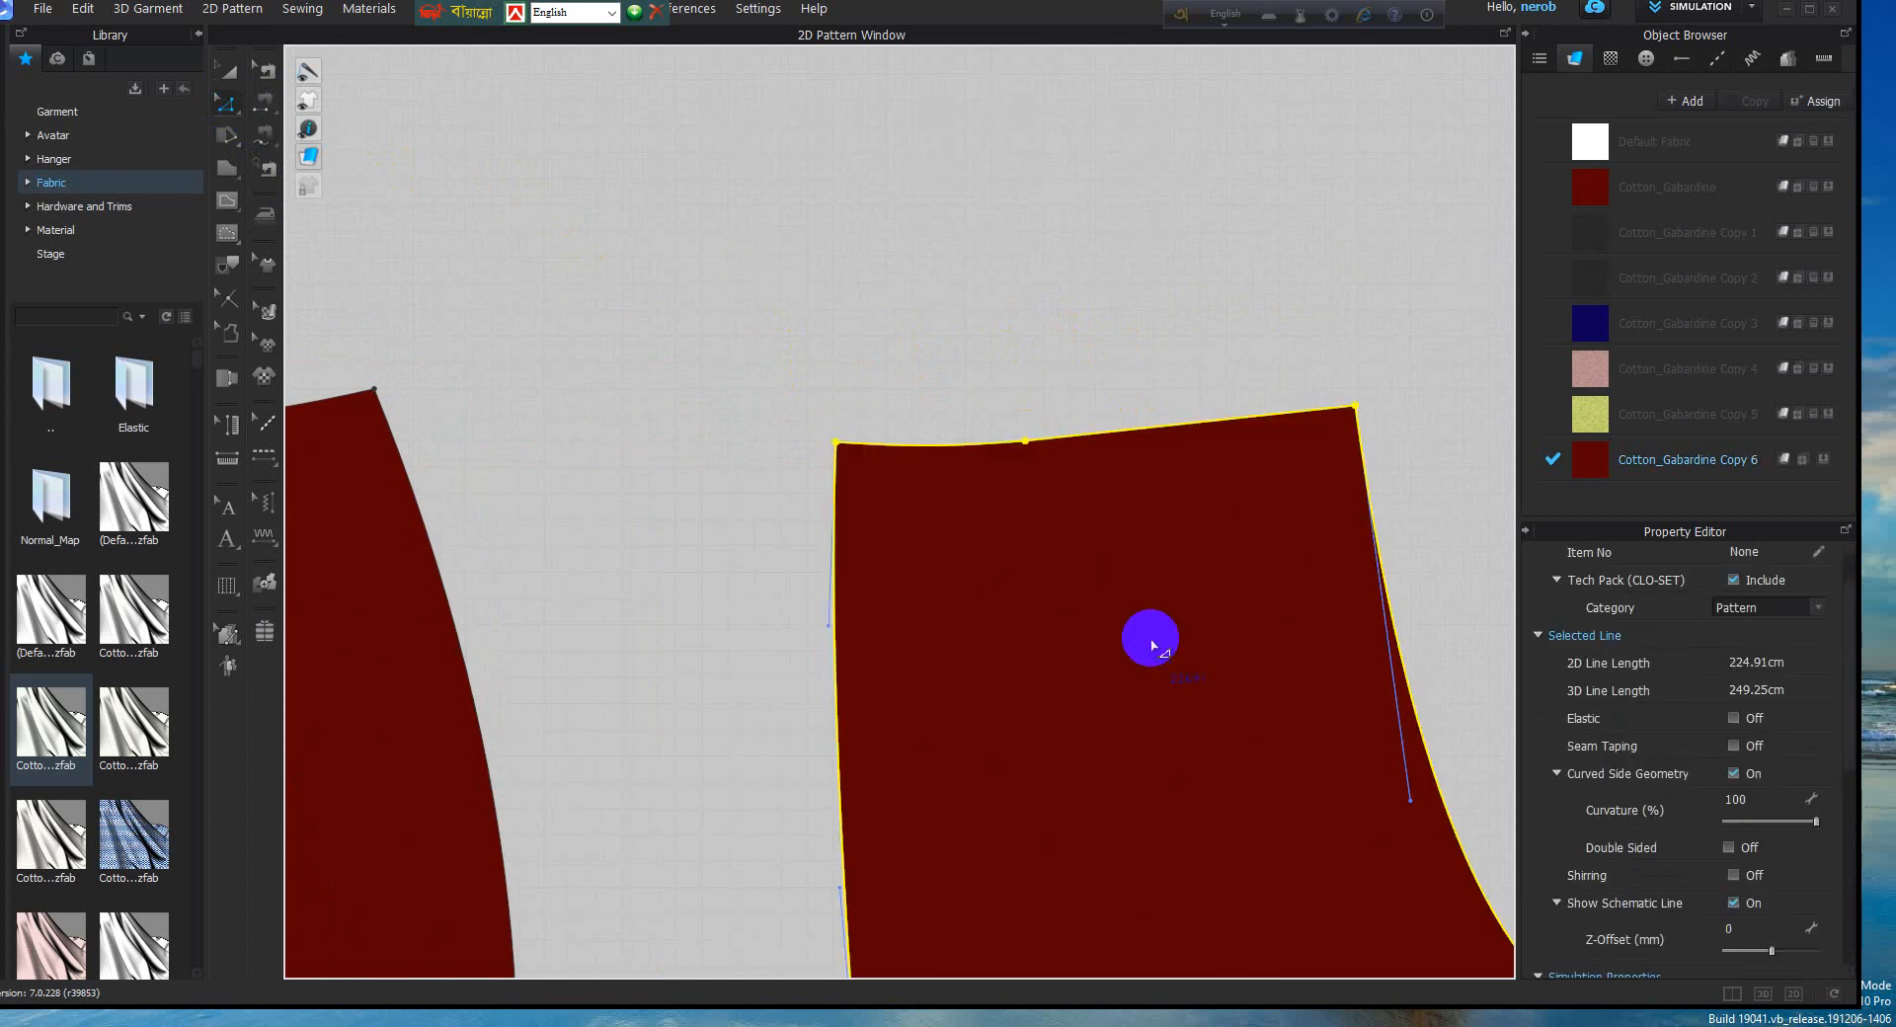
key(ctrl+z)
Raise the narrower piece's outer waist corner slightly and delete the remaining intermediate waist point to leave a straight waistline
right_drag(1128, 576, 1100, 381)
scroll(1100, 381, down, 2)
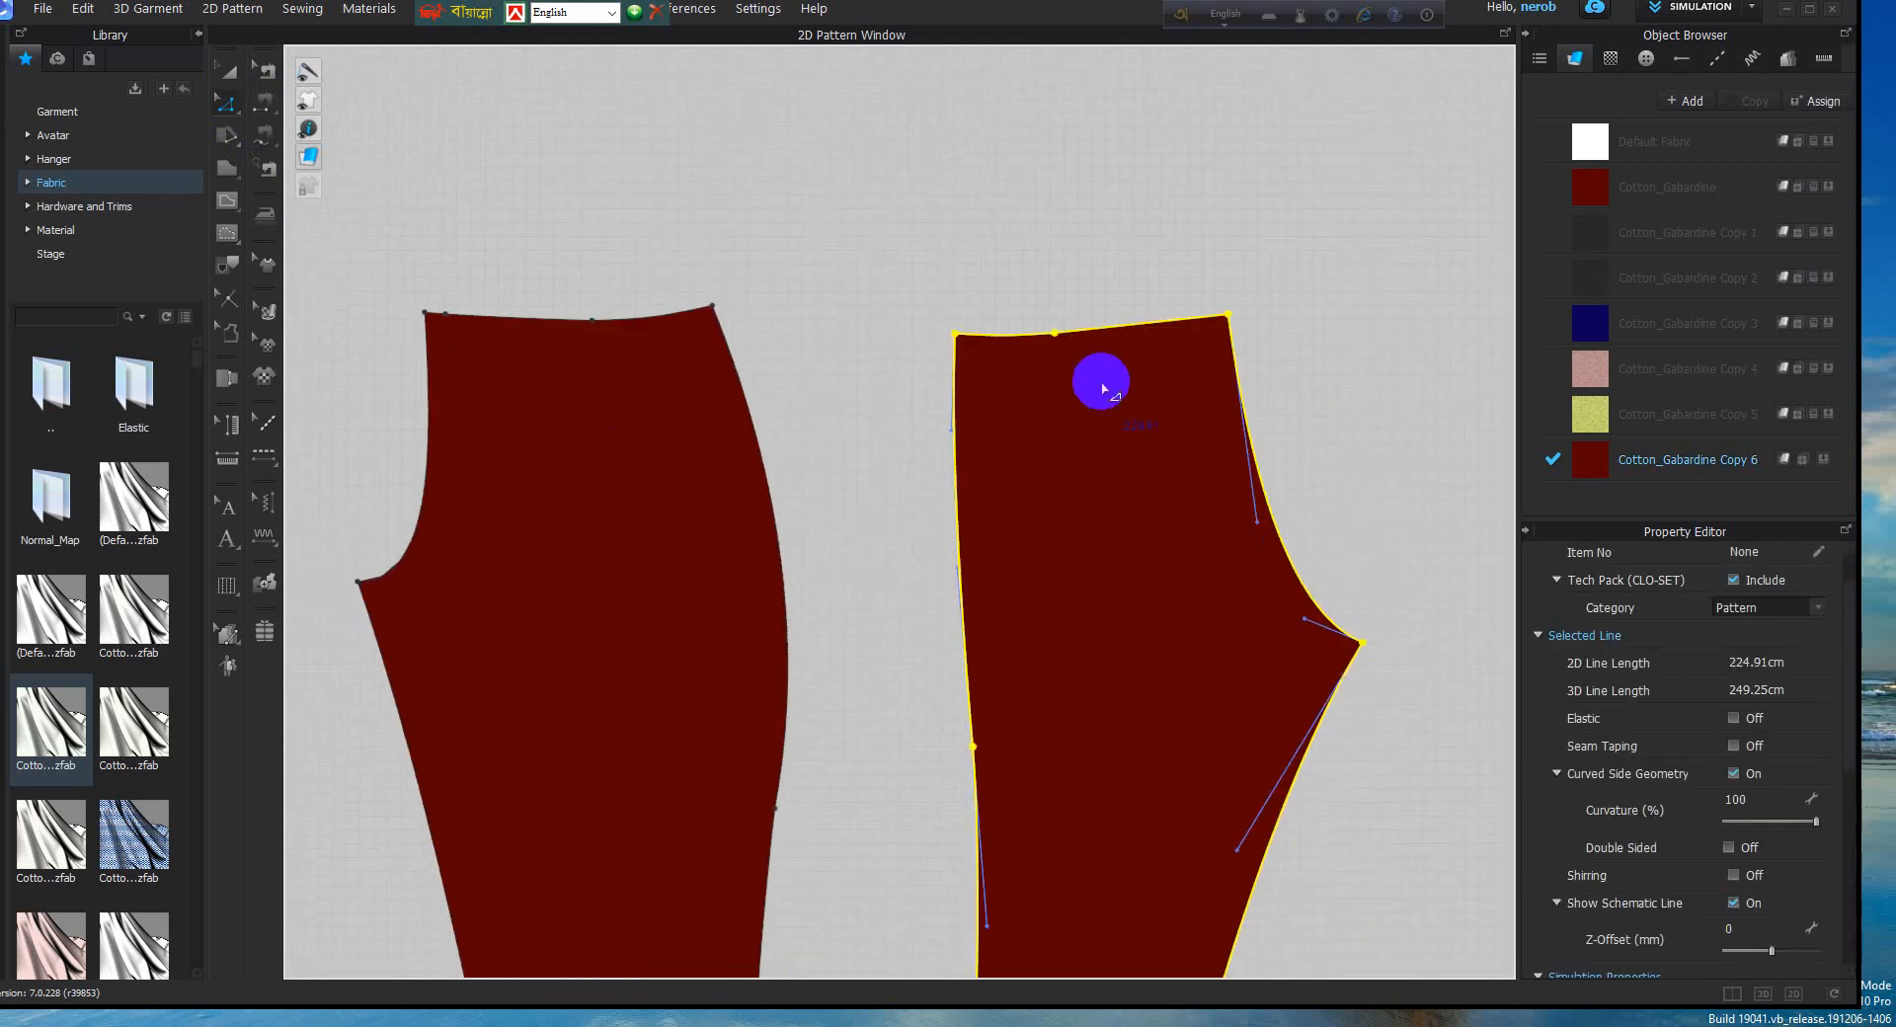
click(955, 336)
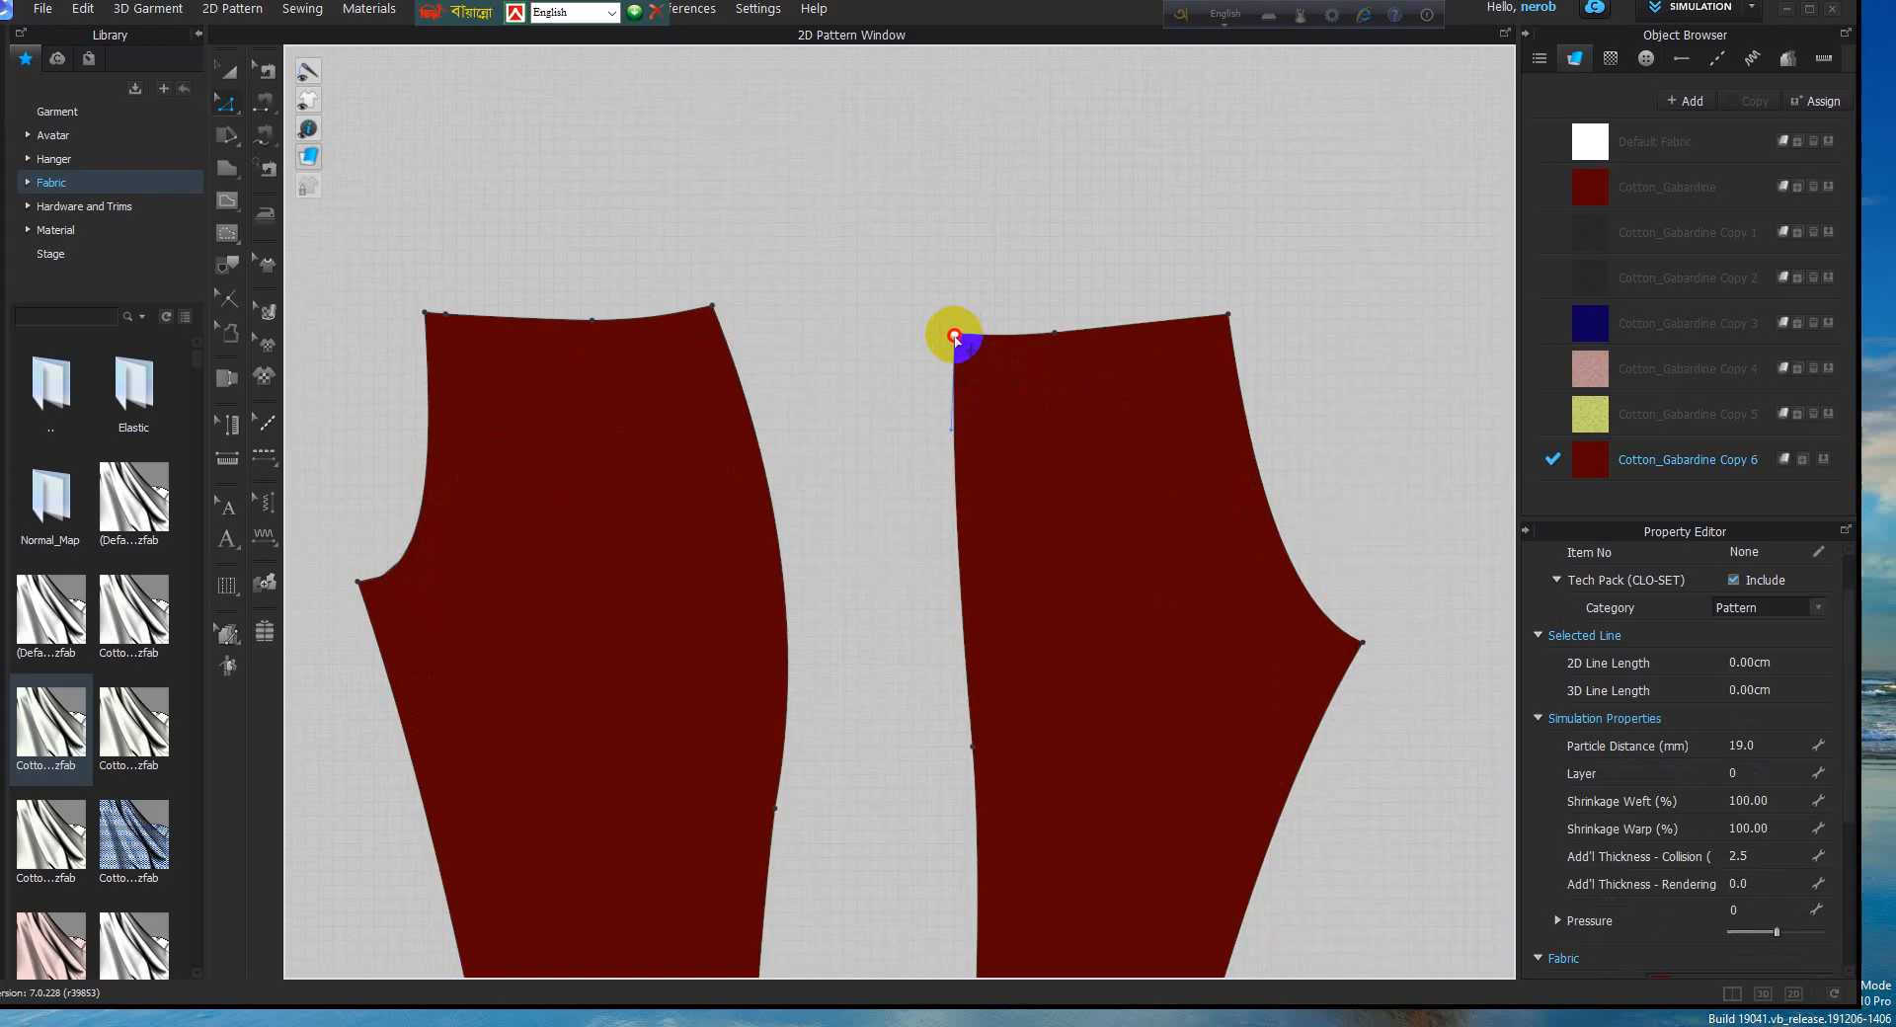
drag(955, 326, 955, 320)
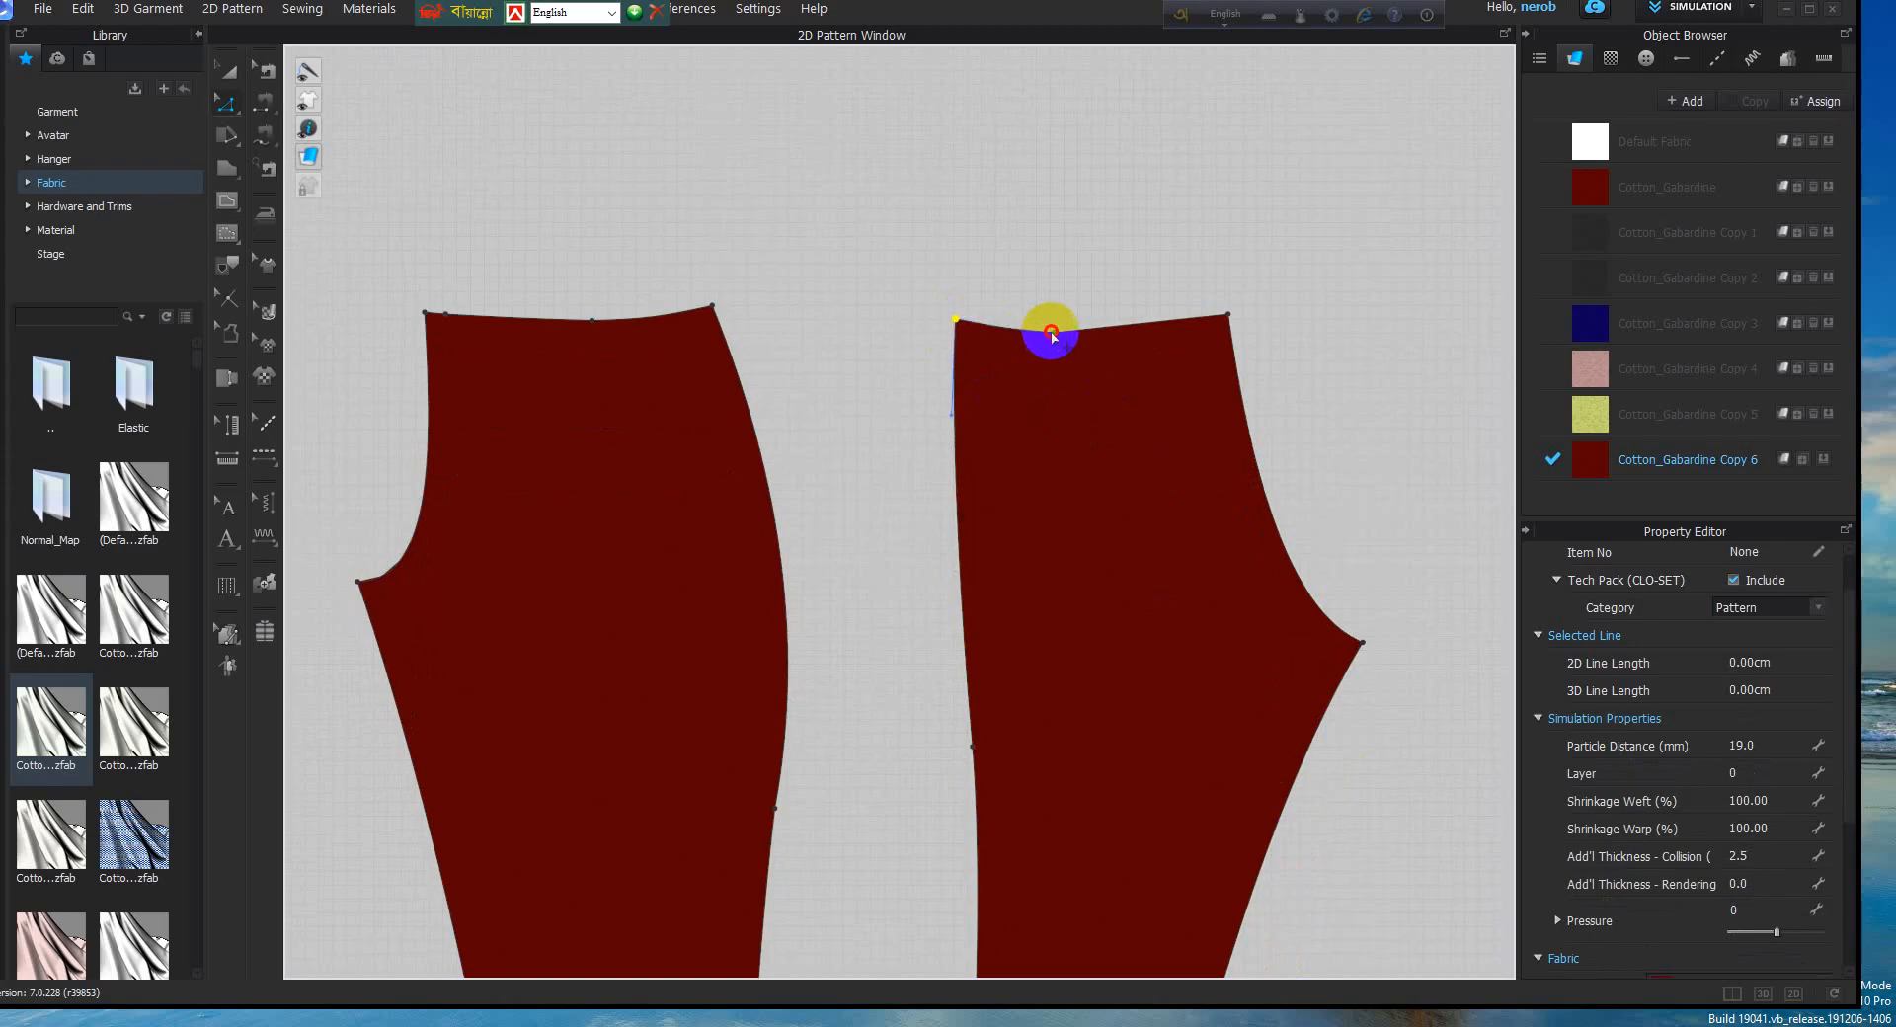
key(Delete)
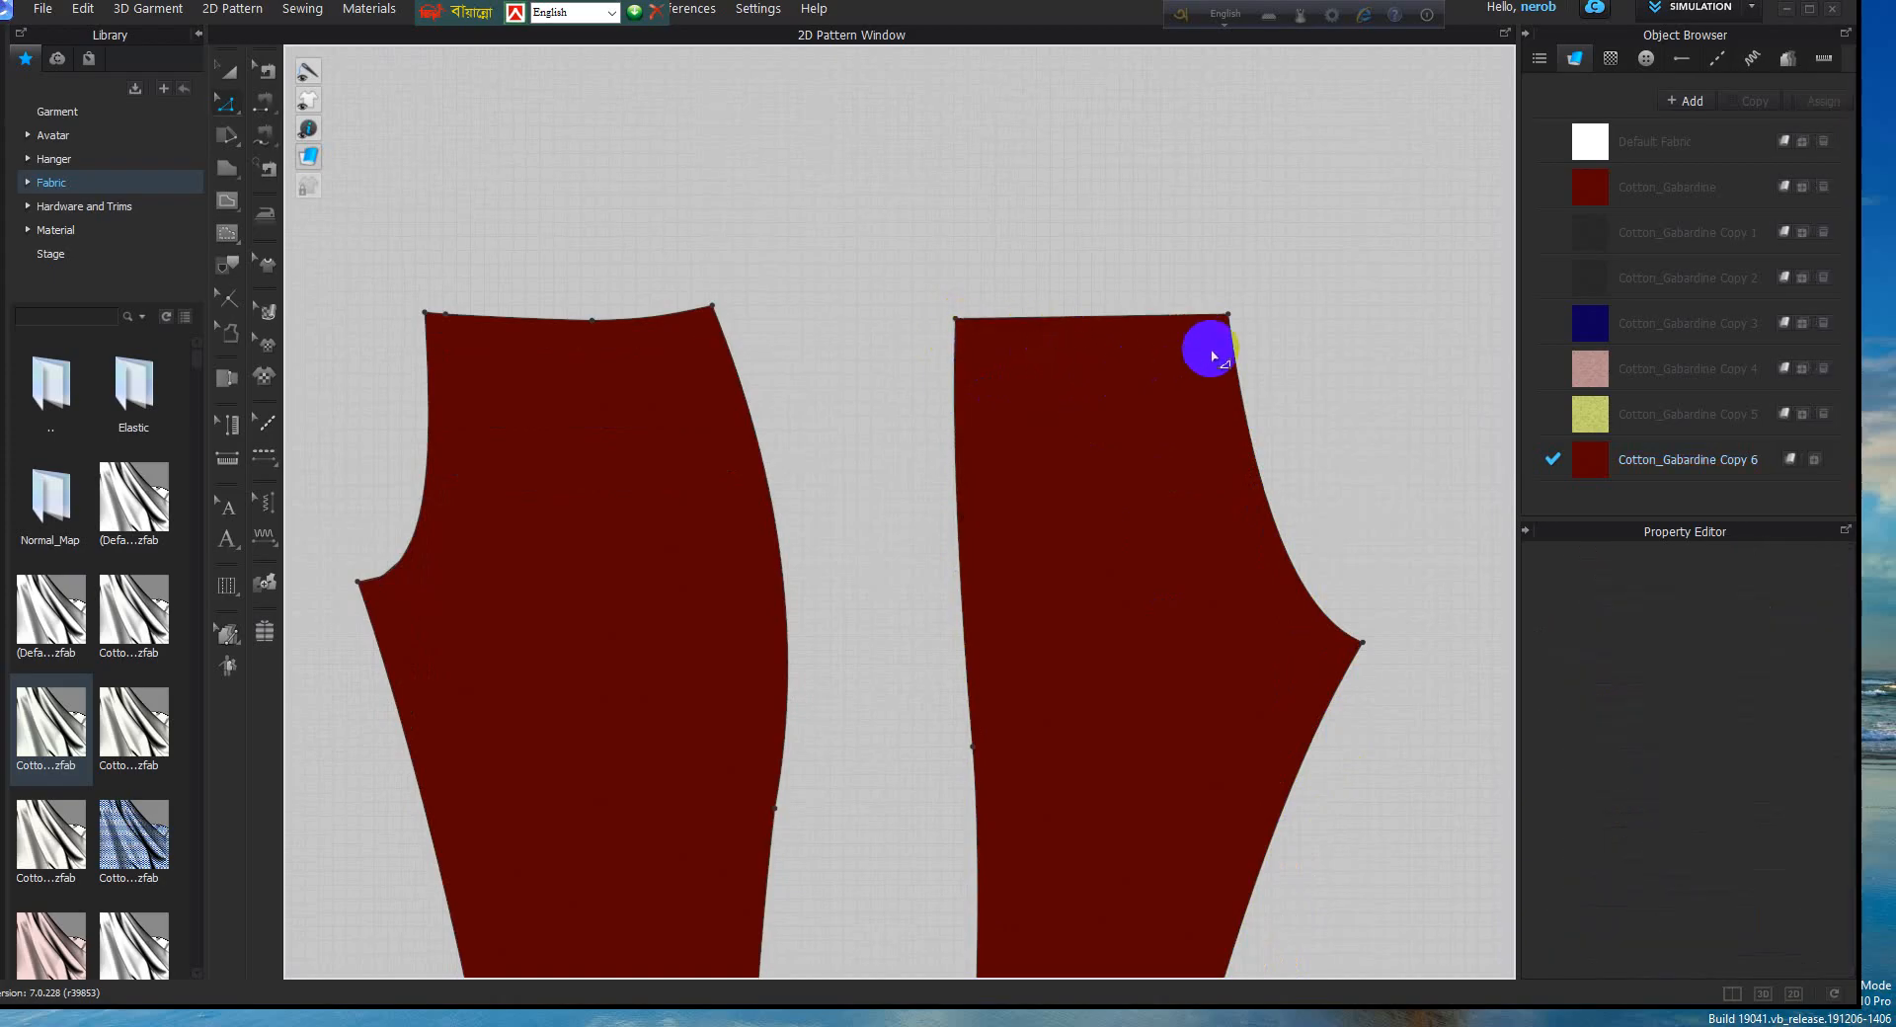
Lower the narrower piece's crotch-side waist corner slightly so the straight waistline slopes down toward the crotch side
click(1226, 321)
drag(1229, 318, 1230, 325)
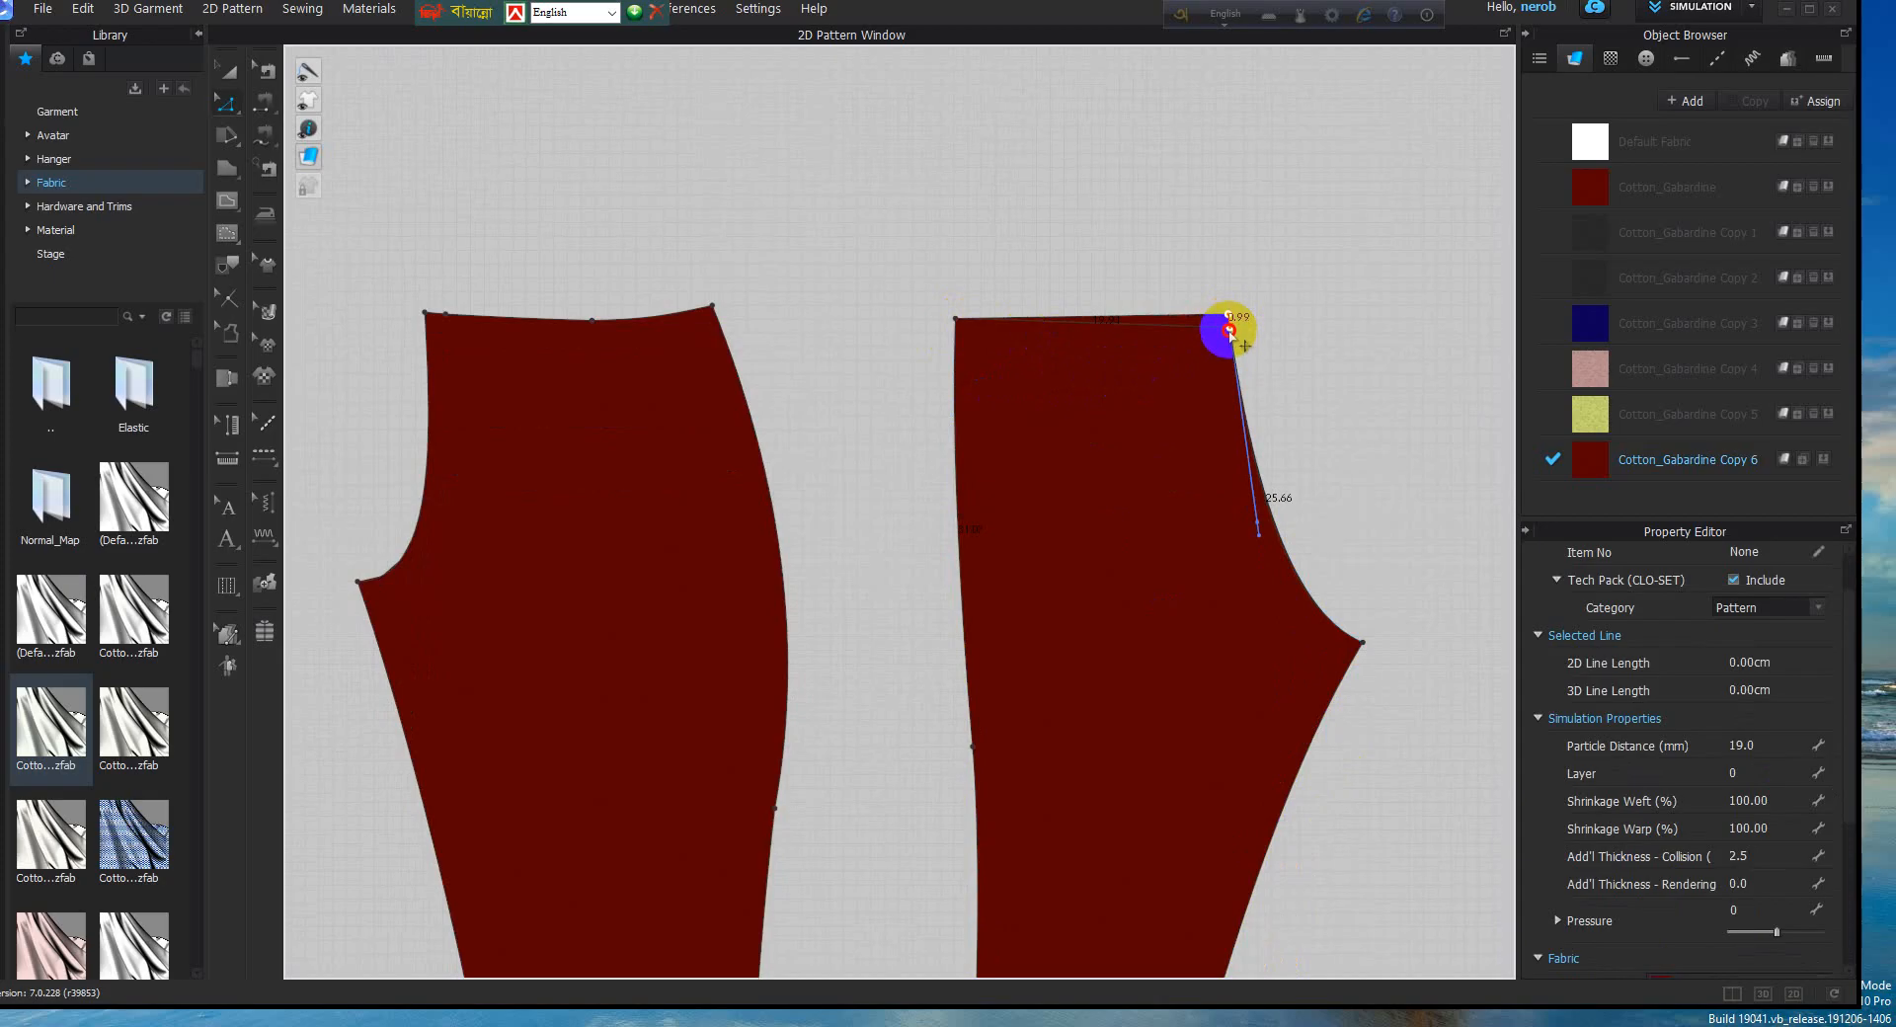
click(774, 444)
Straighten the wider piece's waistline by removing its intermediate points and raising the crotch-side waist corner slightly
scroll(740, 435, down, 3)
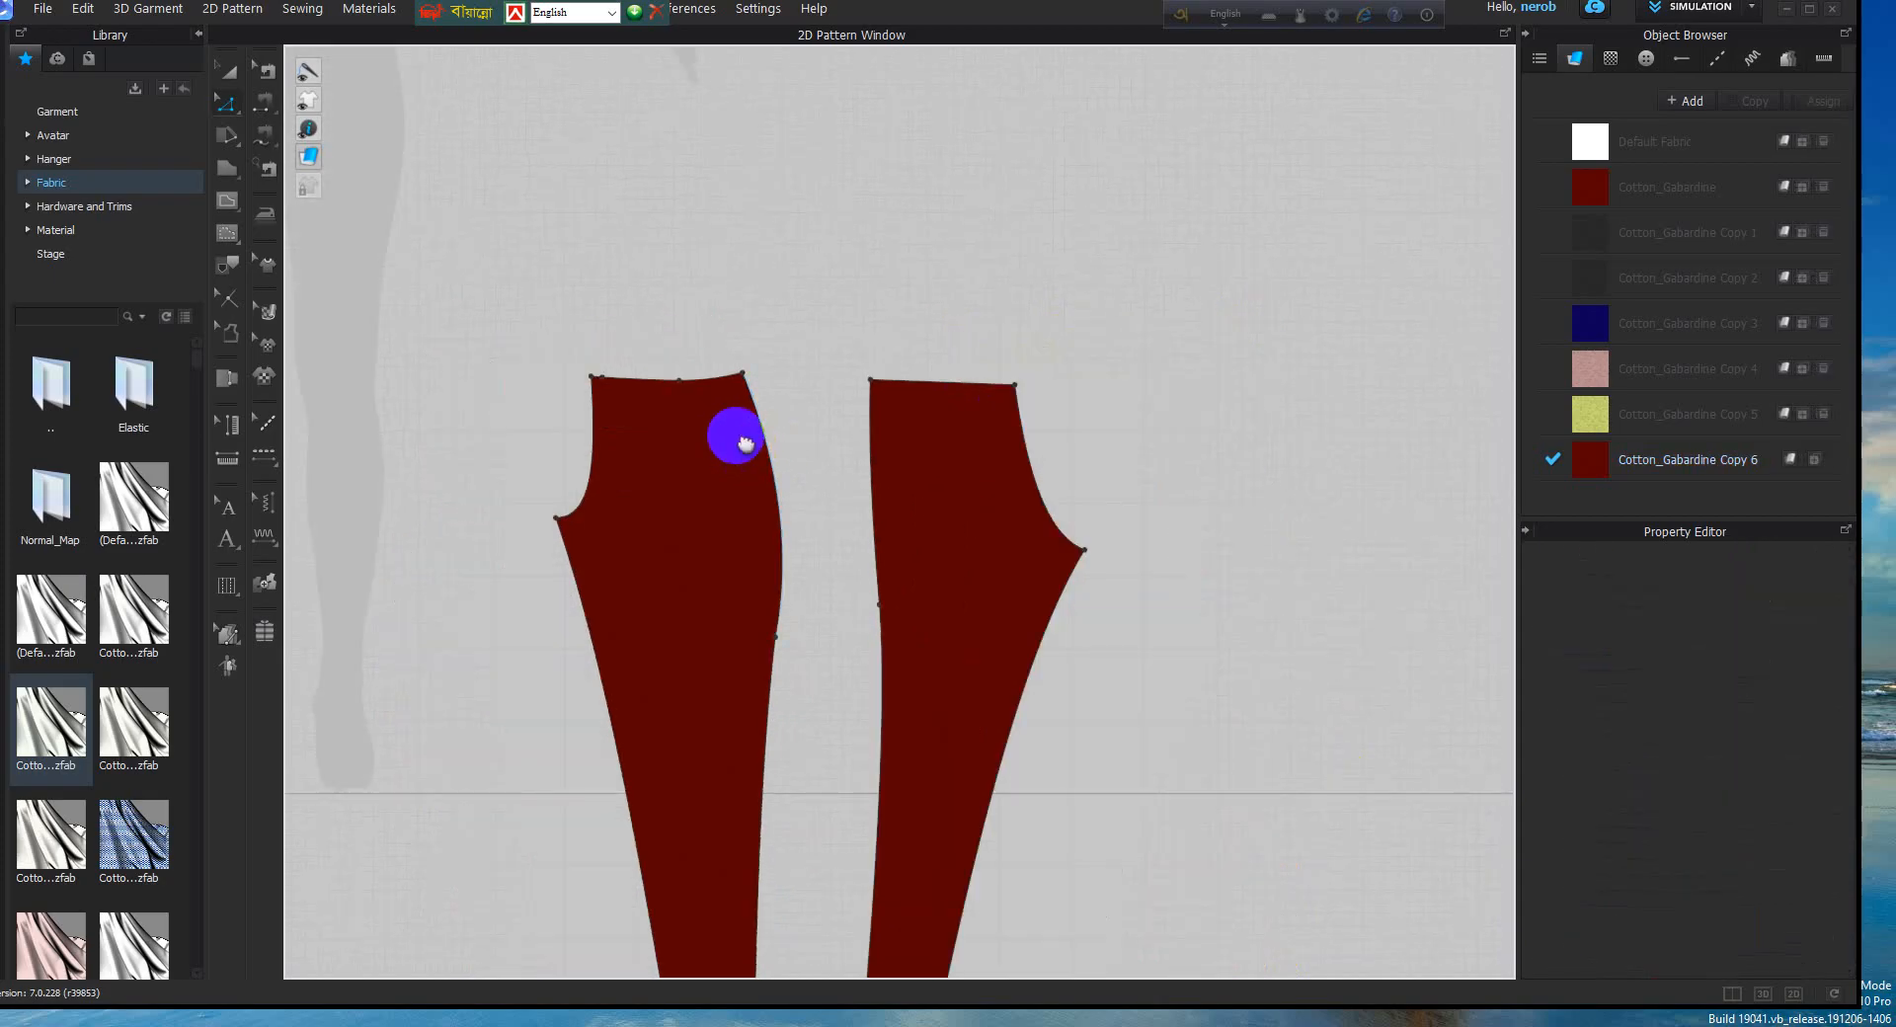
right_drag(740, 435, 841, 278)
scroll(841, 278, up, 3)
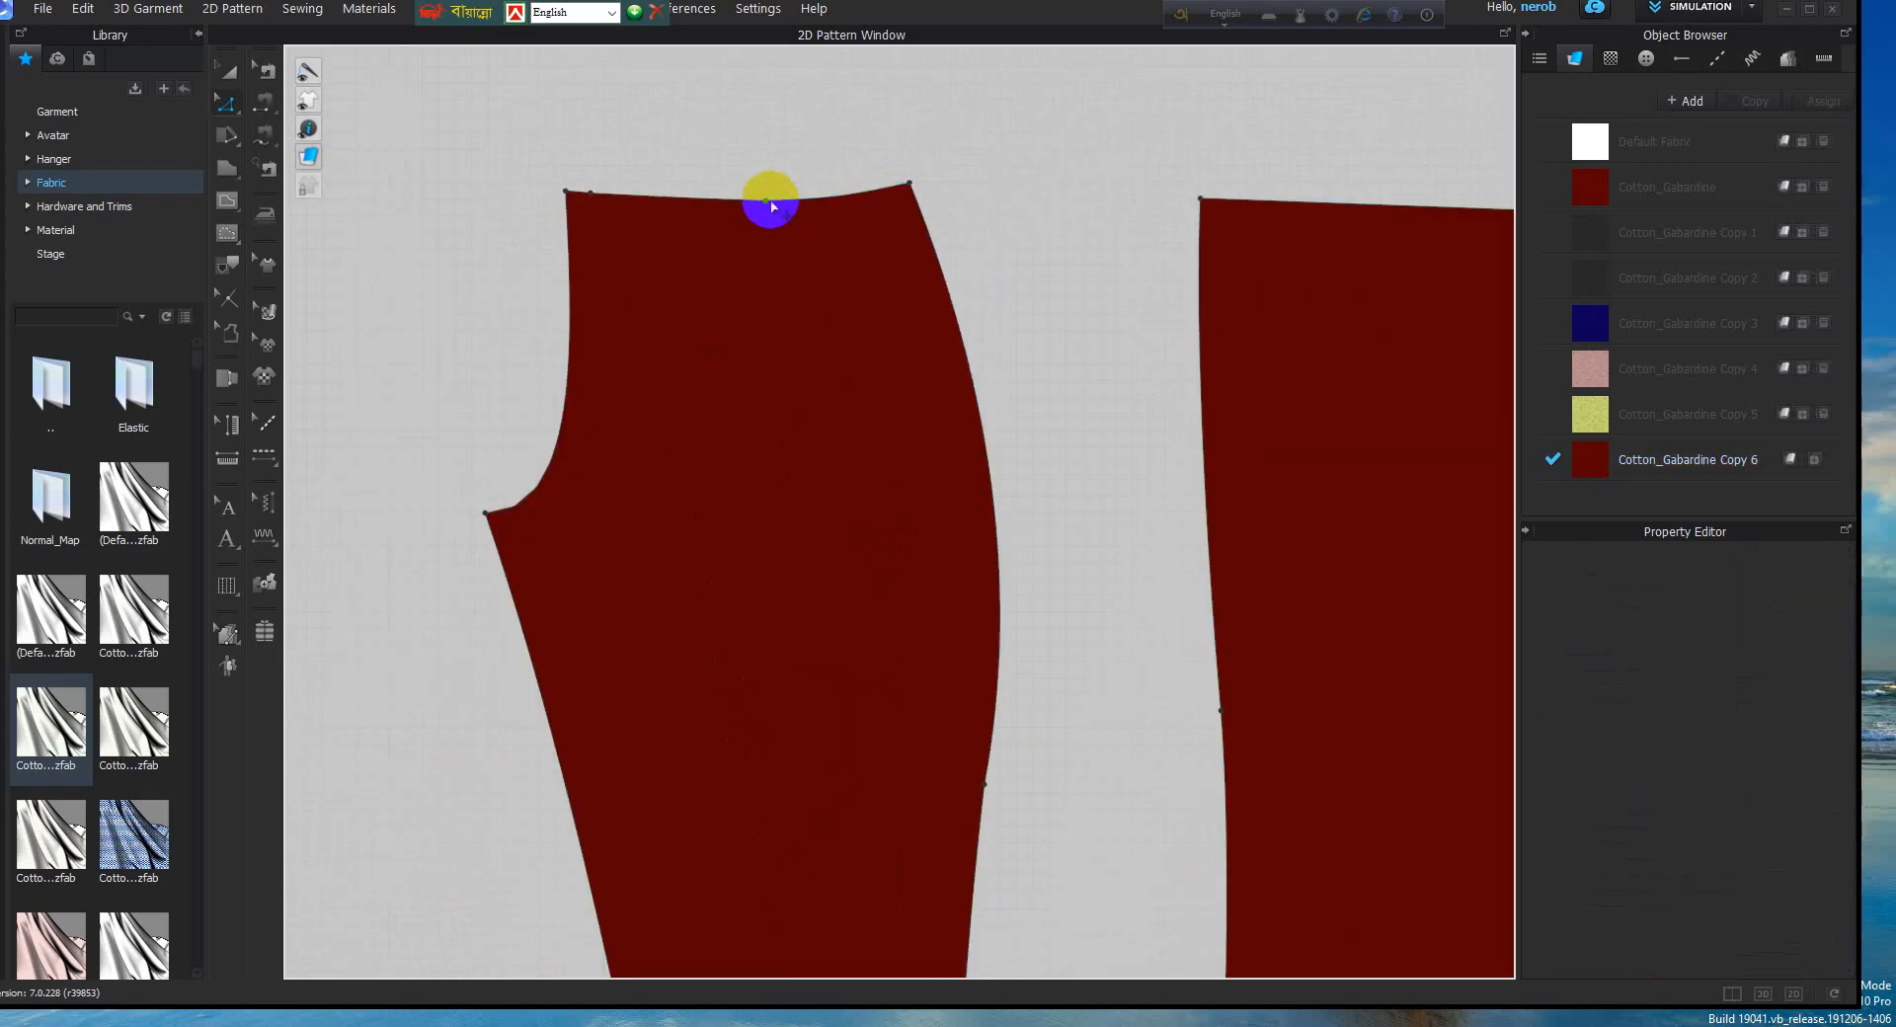
click(767, 201)
drag(770, 208, 577, 160)
scroll(819, 395, down, 4)
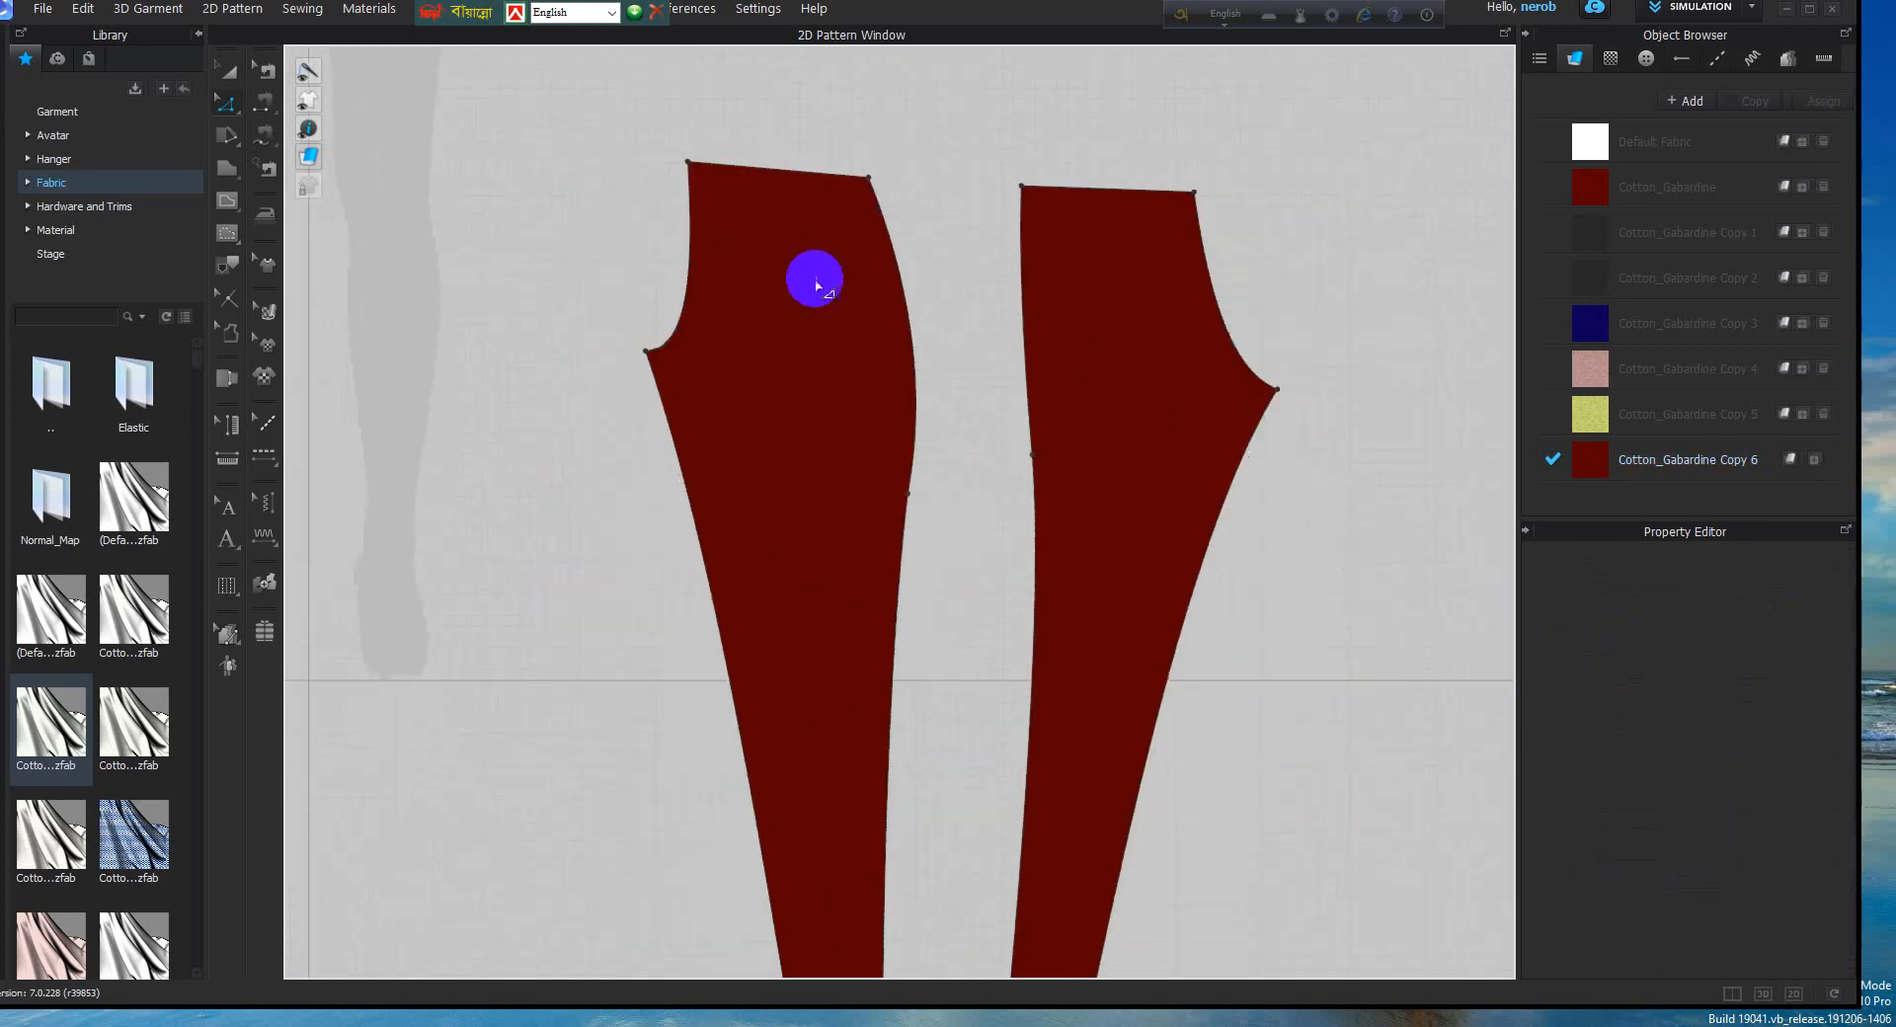
Pull the lower outseam segment of the narrower leg piece slightly outward
scroll(1066, 454, down, 5)
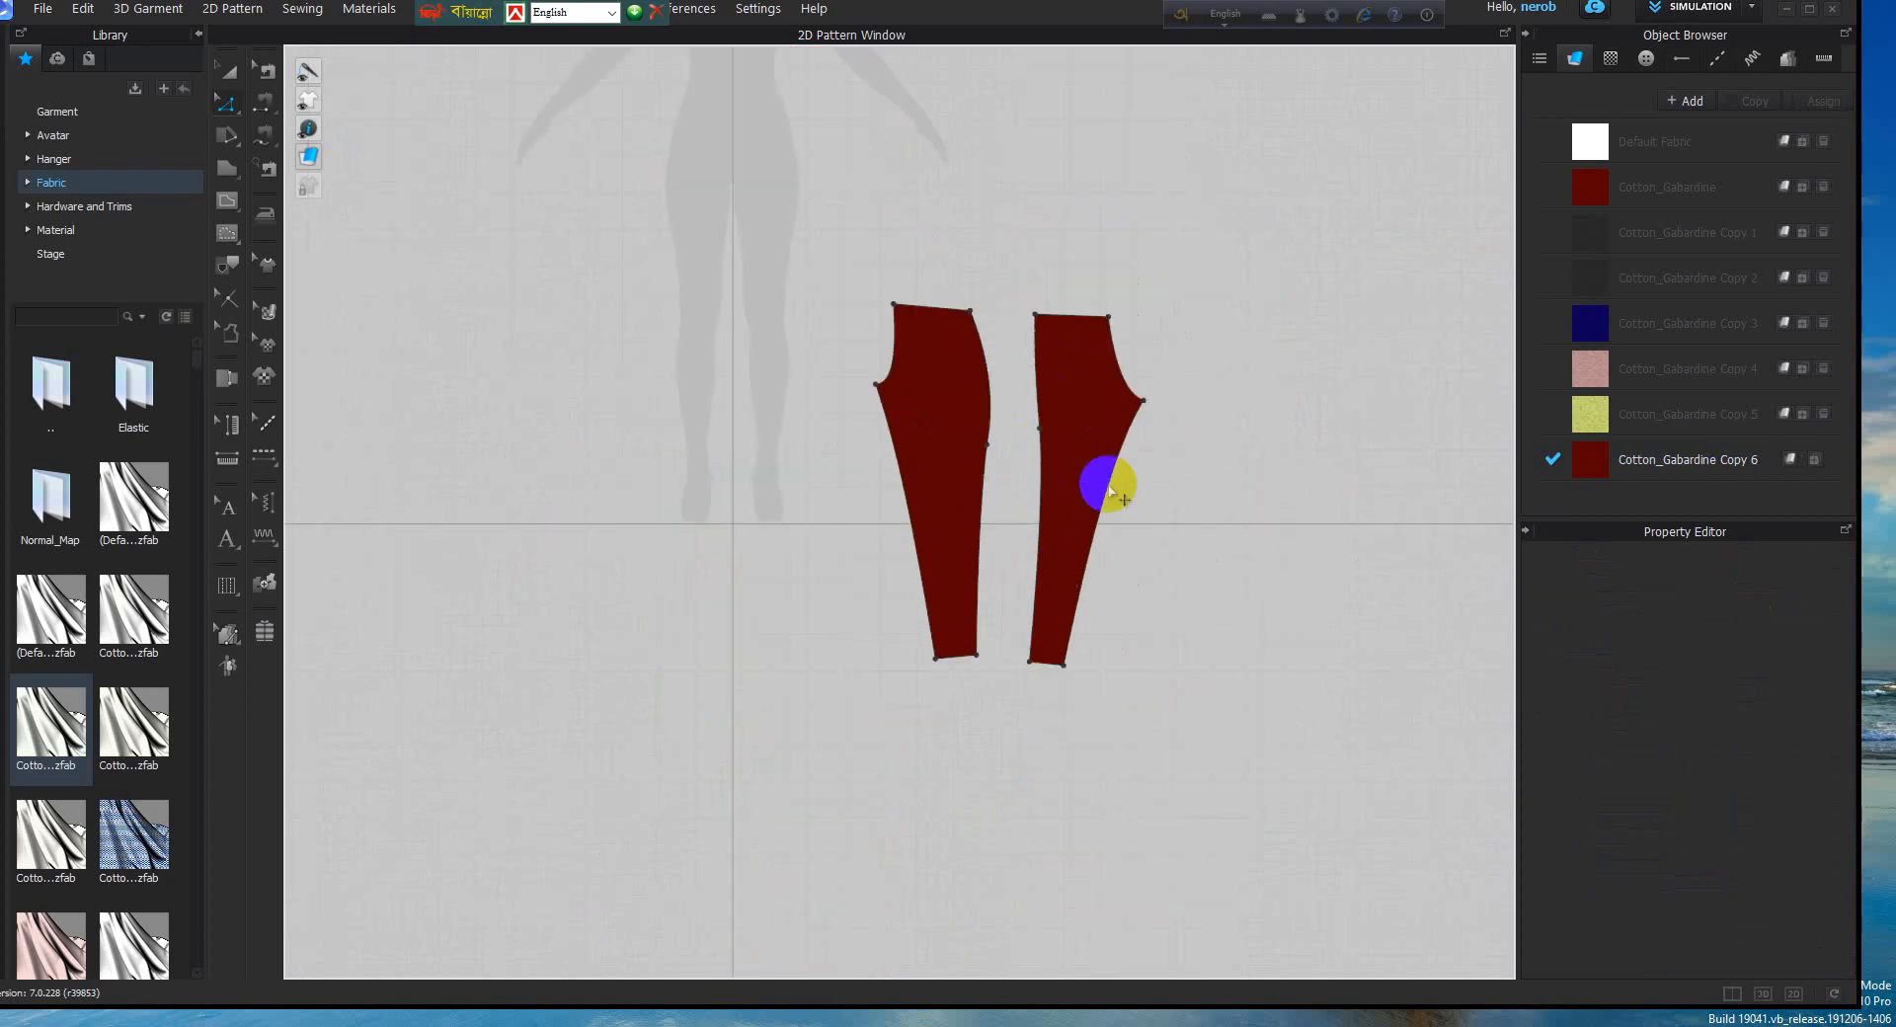
scroll(1087, 494, up, 3)
scroll(996, 445, up, 3)
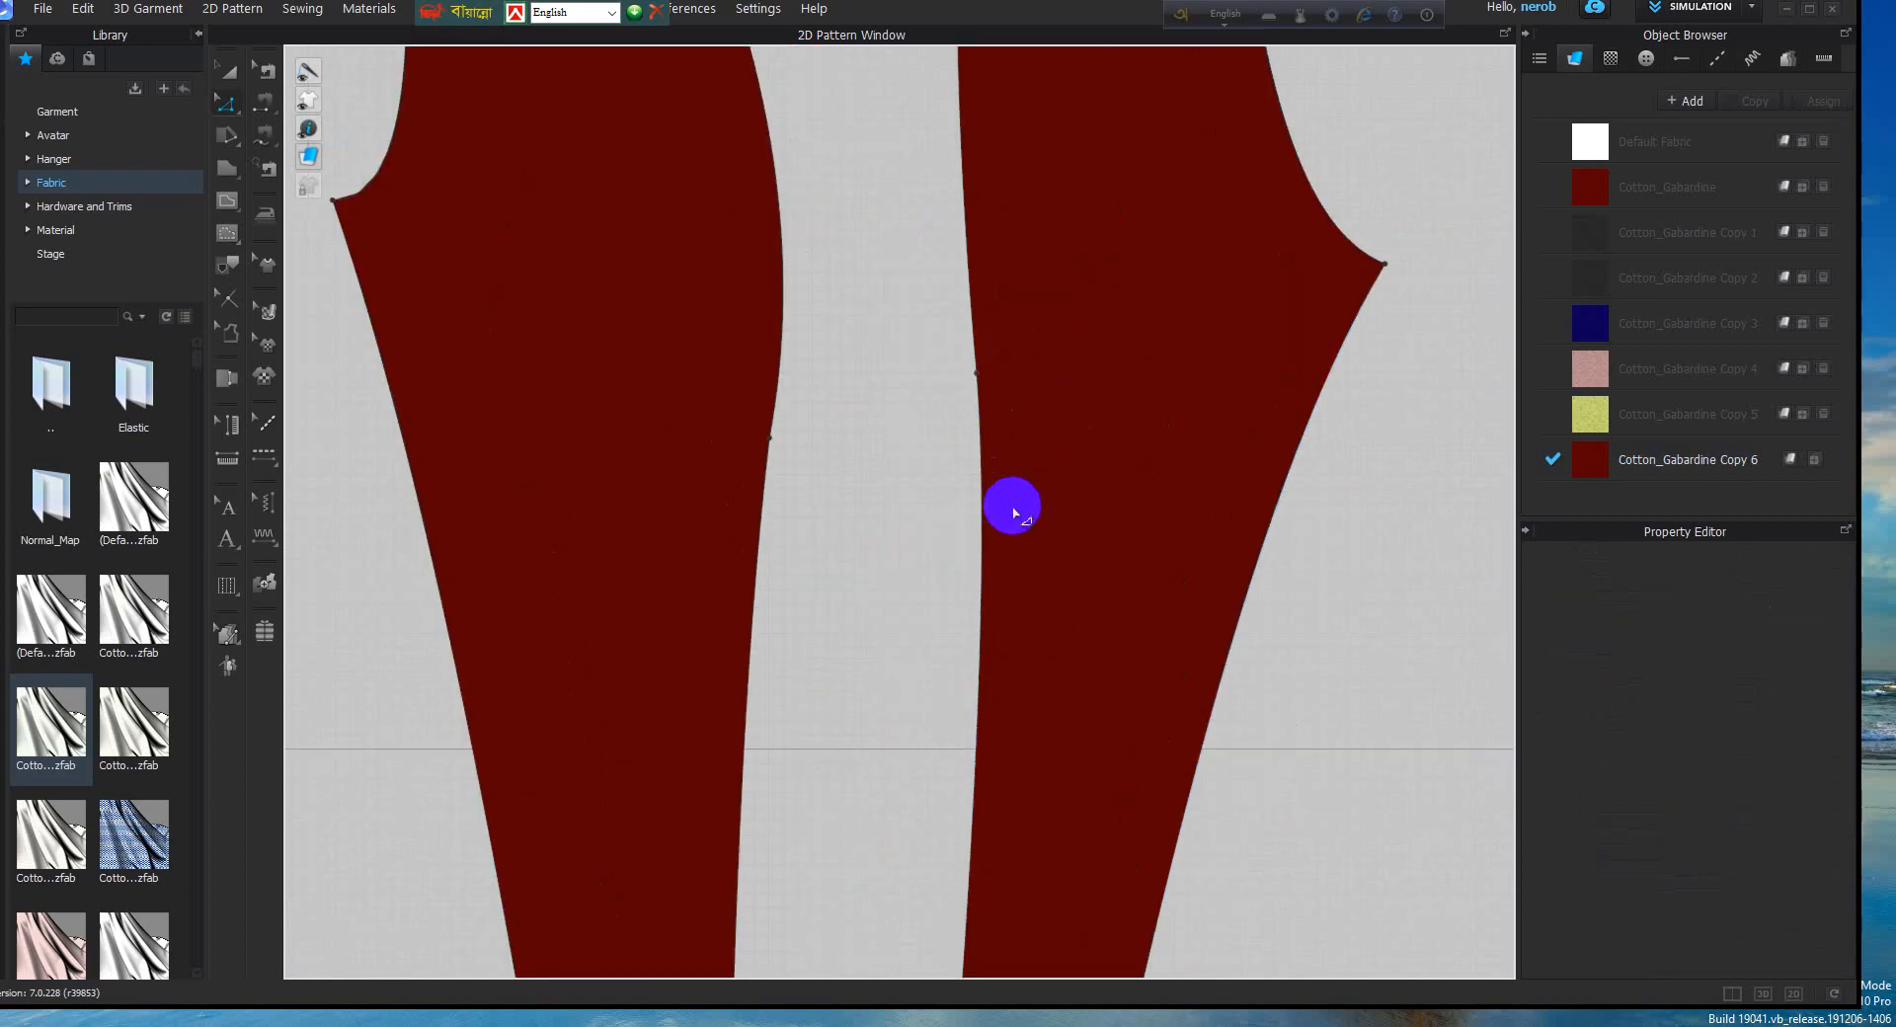
scroll(1011, 508, up, 1)
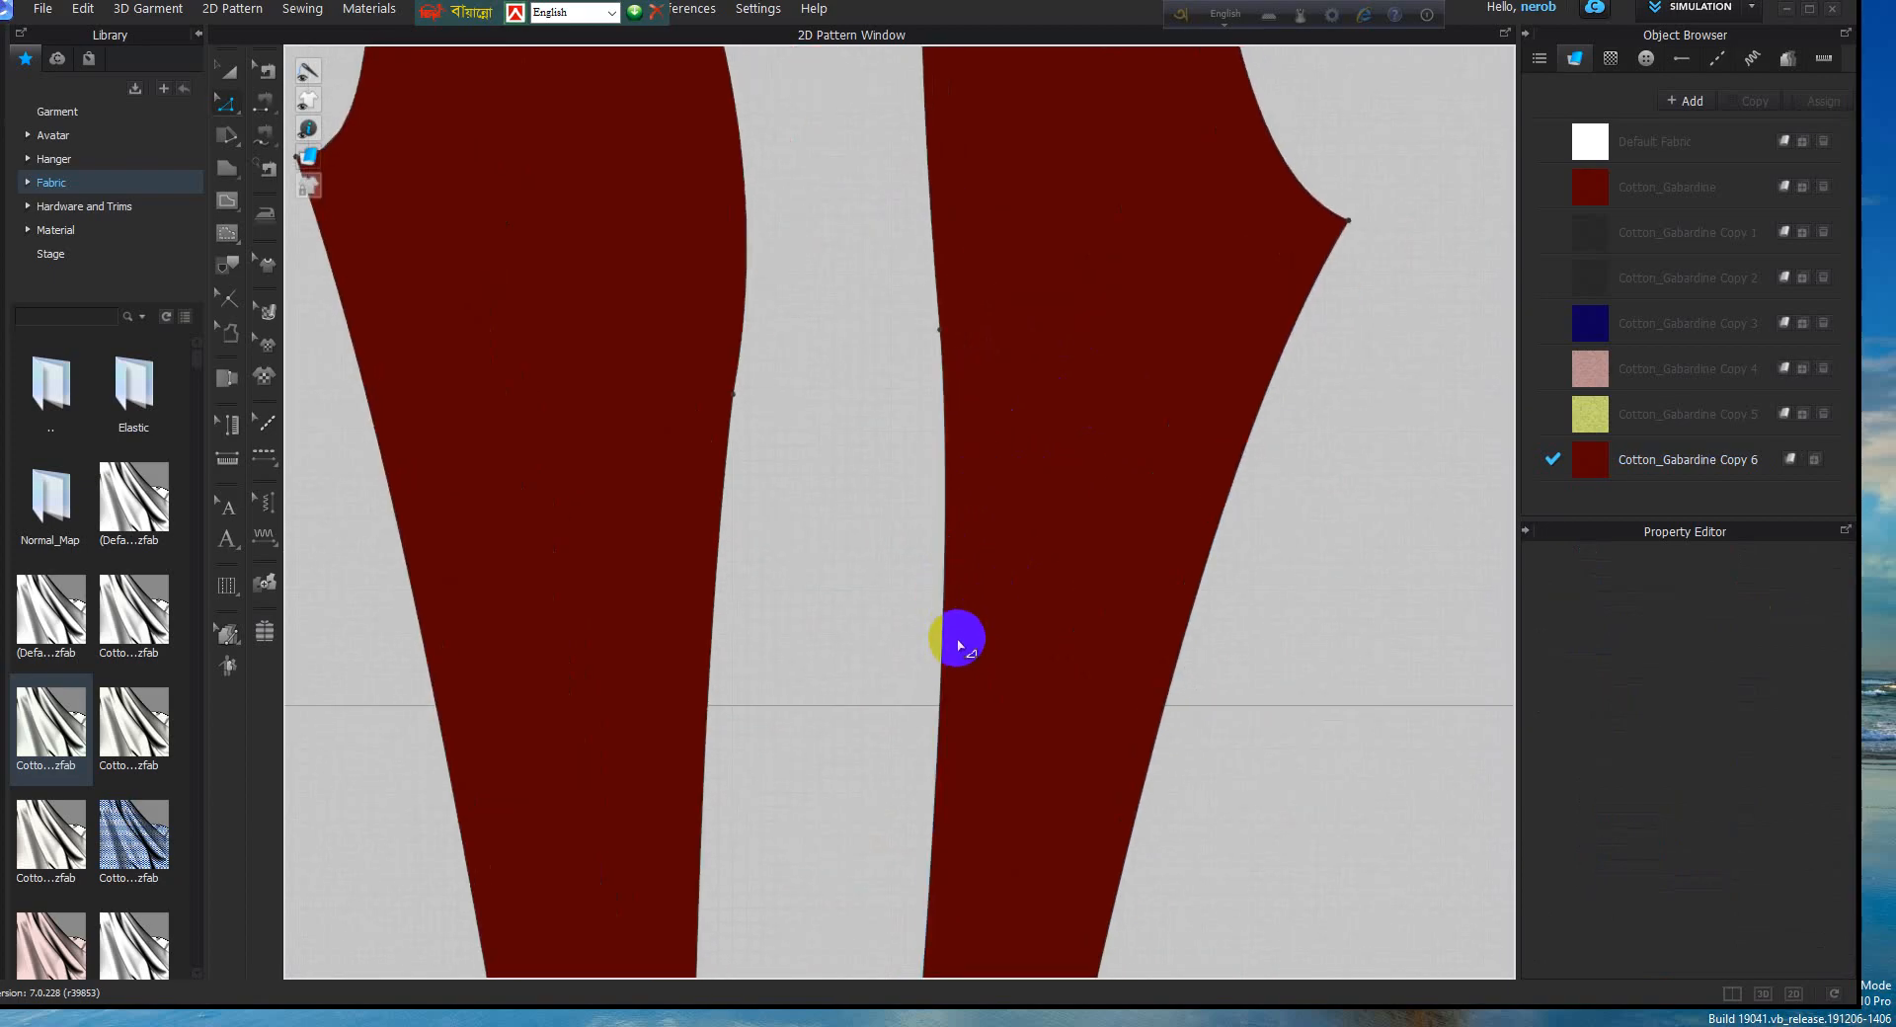
drag(949, 623, 934, 628)
Widen the hems of both leg pieces by repositioning the wider piece's hem corner and moving both of the narrower piece's hem corners outward
scroll(965, 626, down, 3)
middle_drag(965, 734, 965, 508)
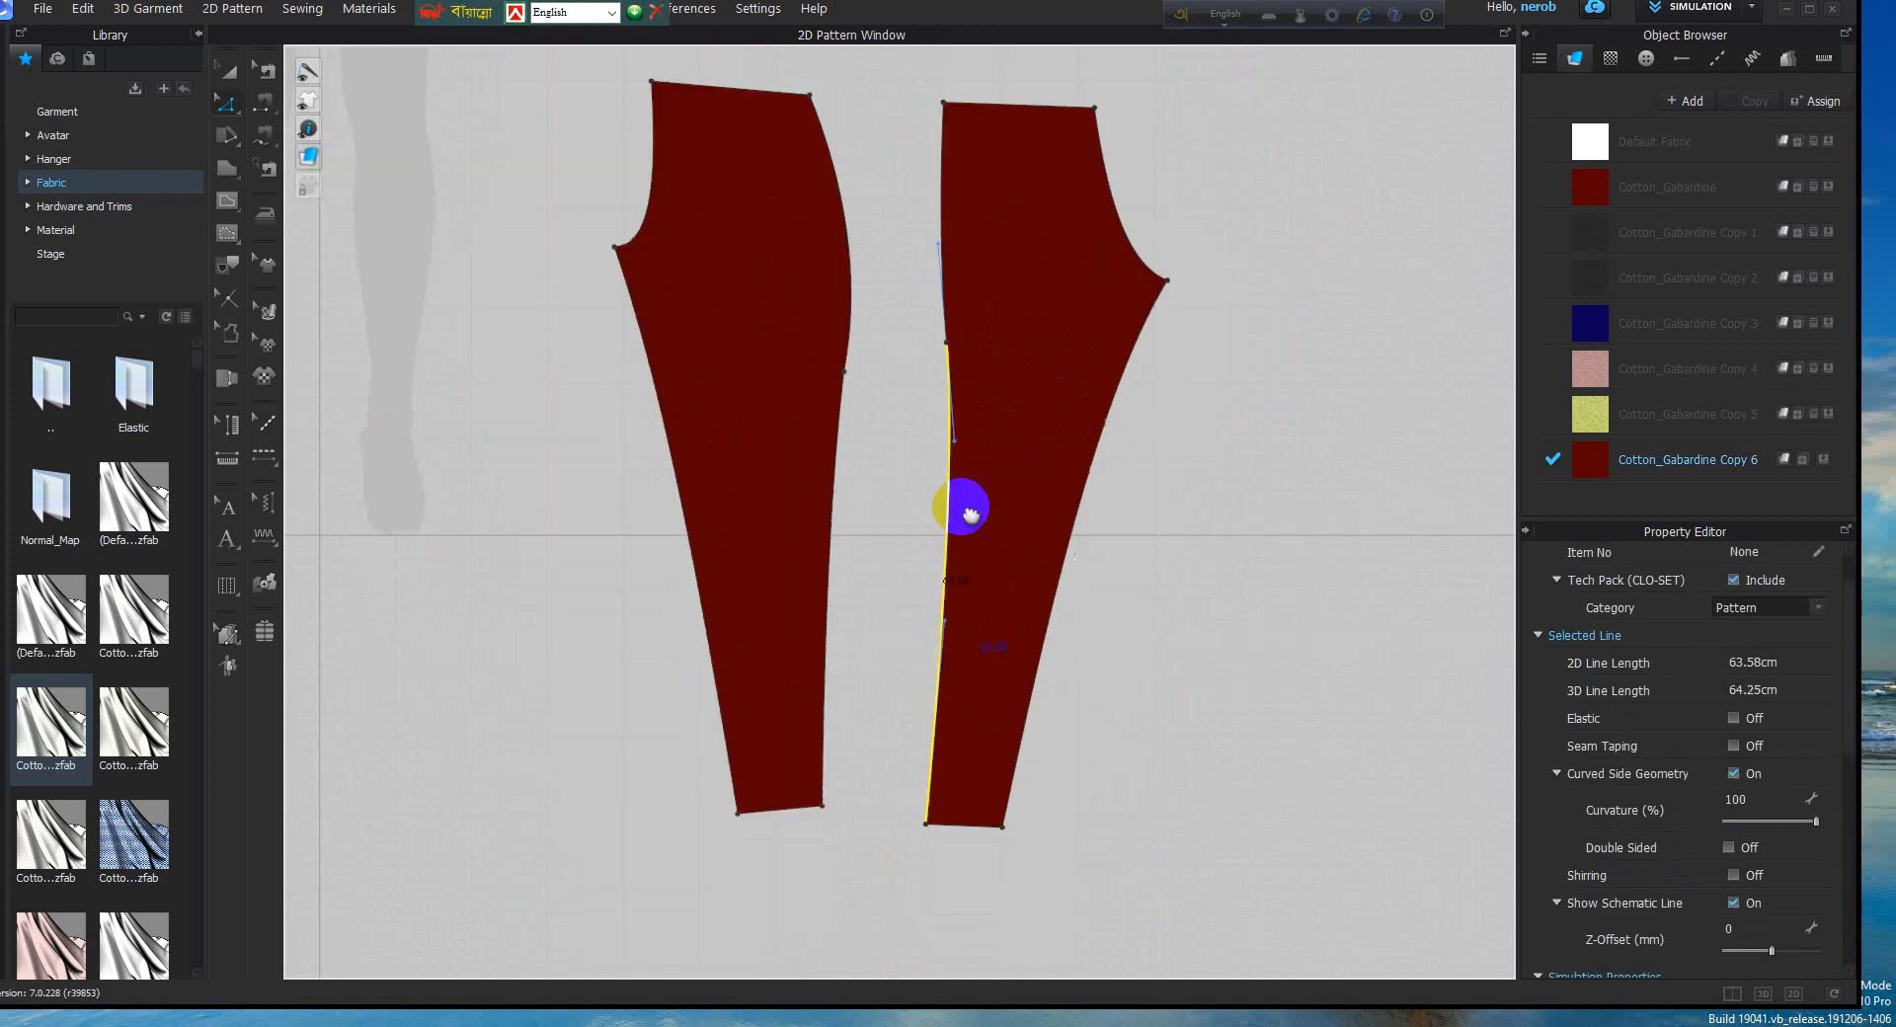
drag(1003, 727, 1024, 728)
drag(816, 713, 718, 713)
drag(928, 727, 912, 724)
drag(1023, 729, 1046, 728)
Shift the upper outseam segment of the narrower piece slightly outward, from the waist corner to the hip point
scroll(965, 731, down, 3)
scroll(939, 567, up, 2)
scroll(1038, 476, up, 3)
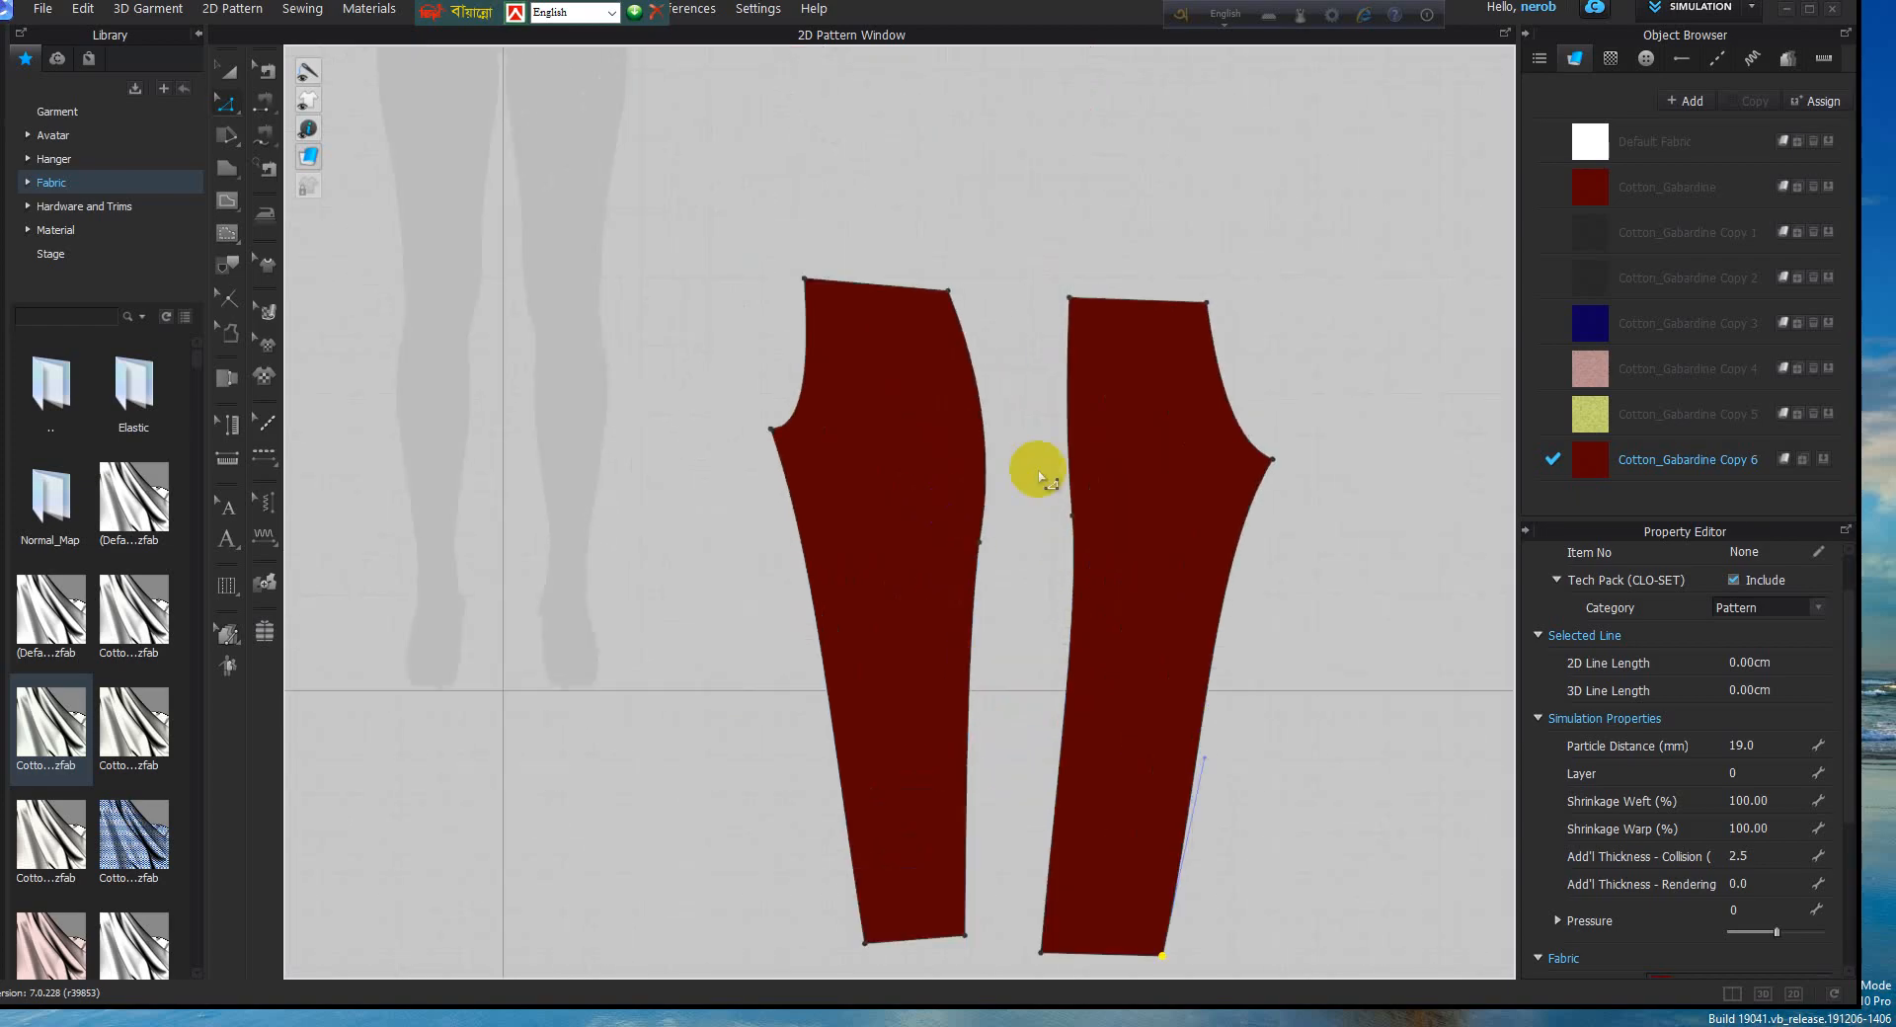
scroll(1039, 477, up, 2)
click(1063, 427)
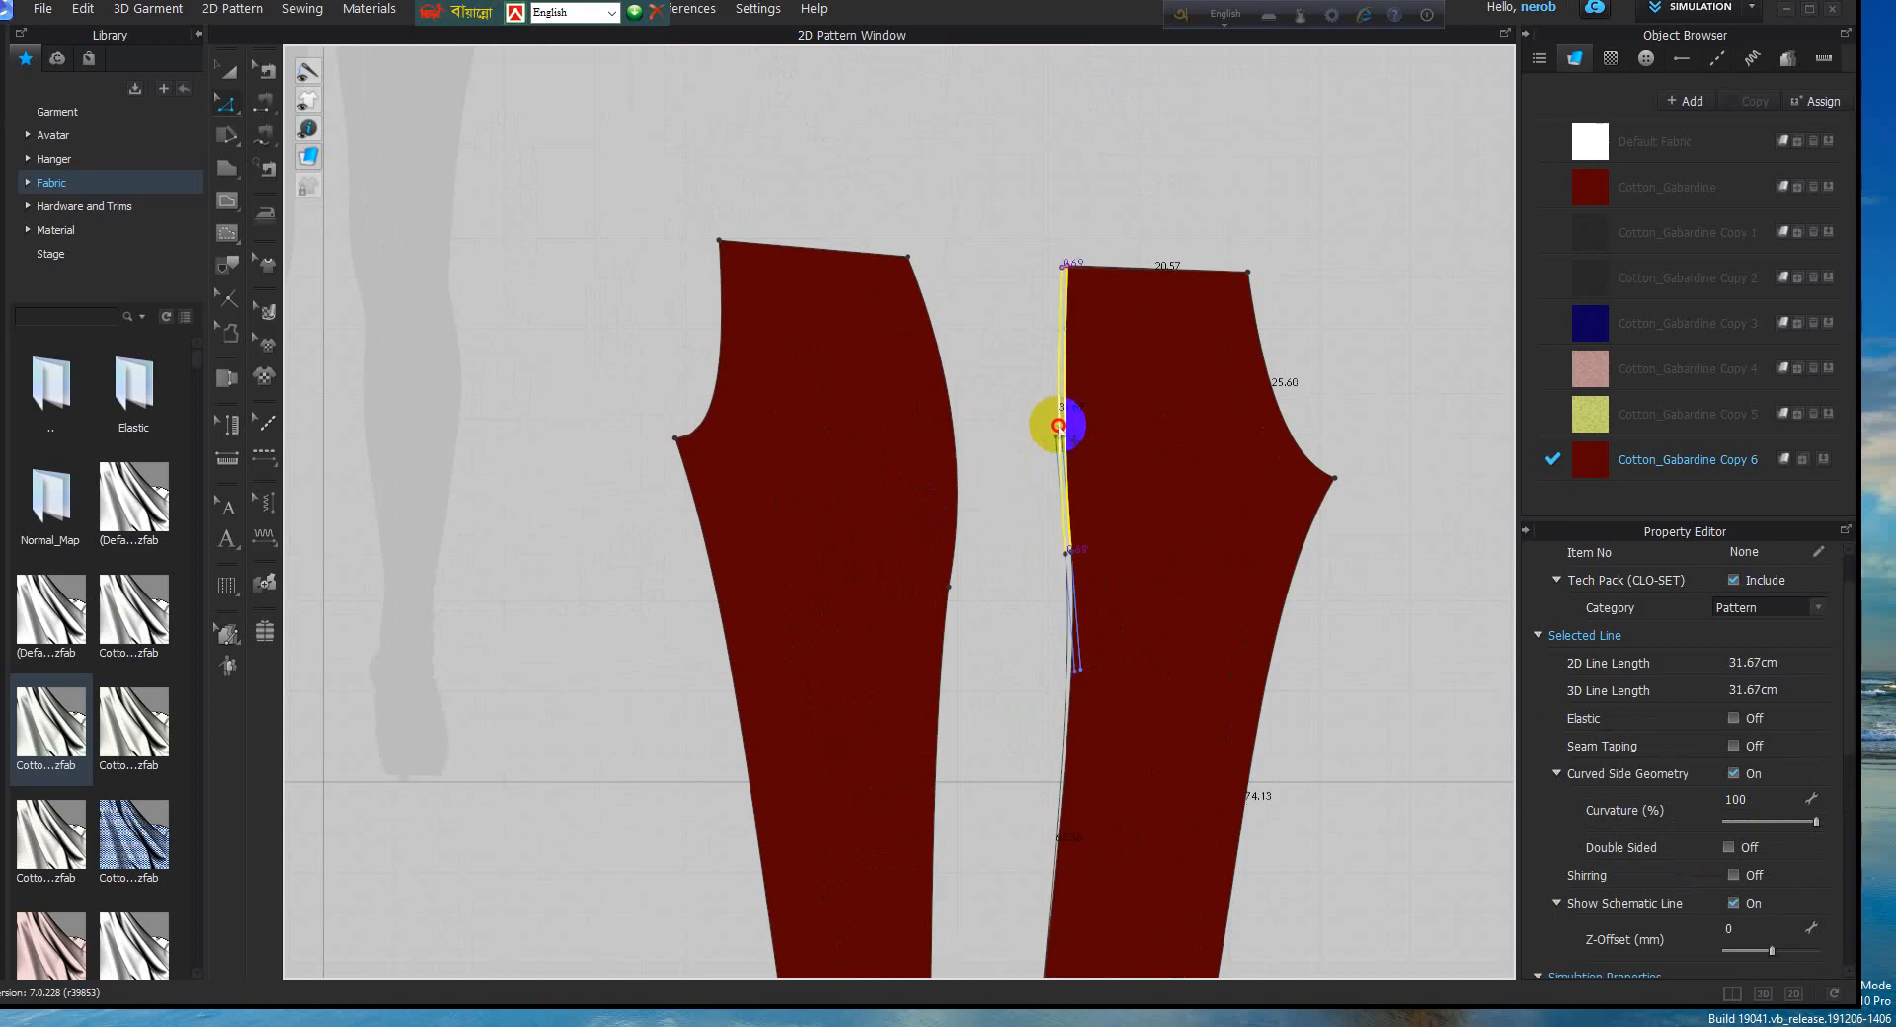
drag(1059, 428, 1054, 428)
click(1110, 442)
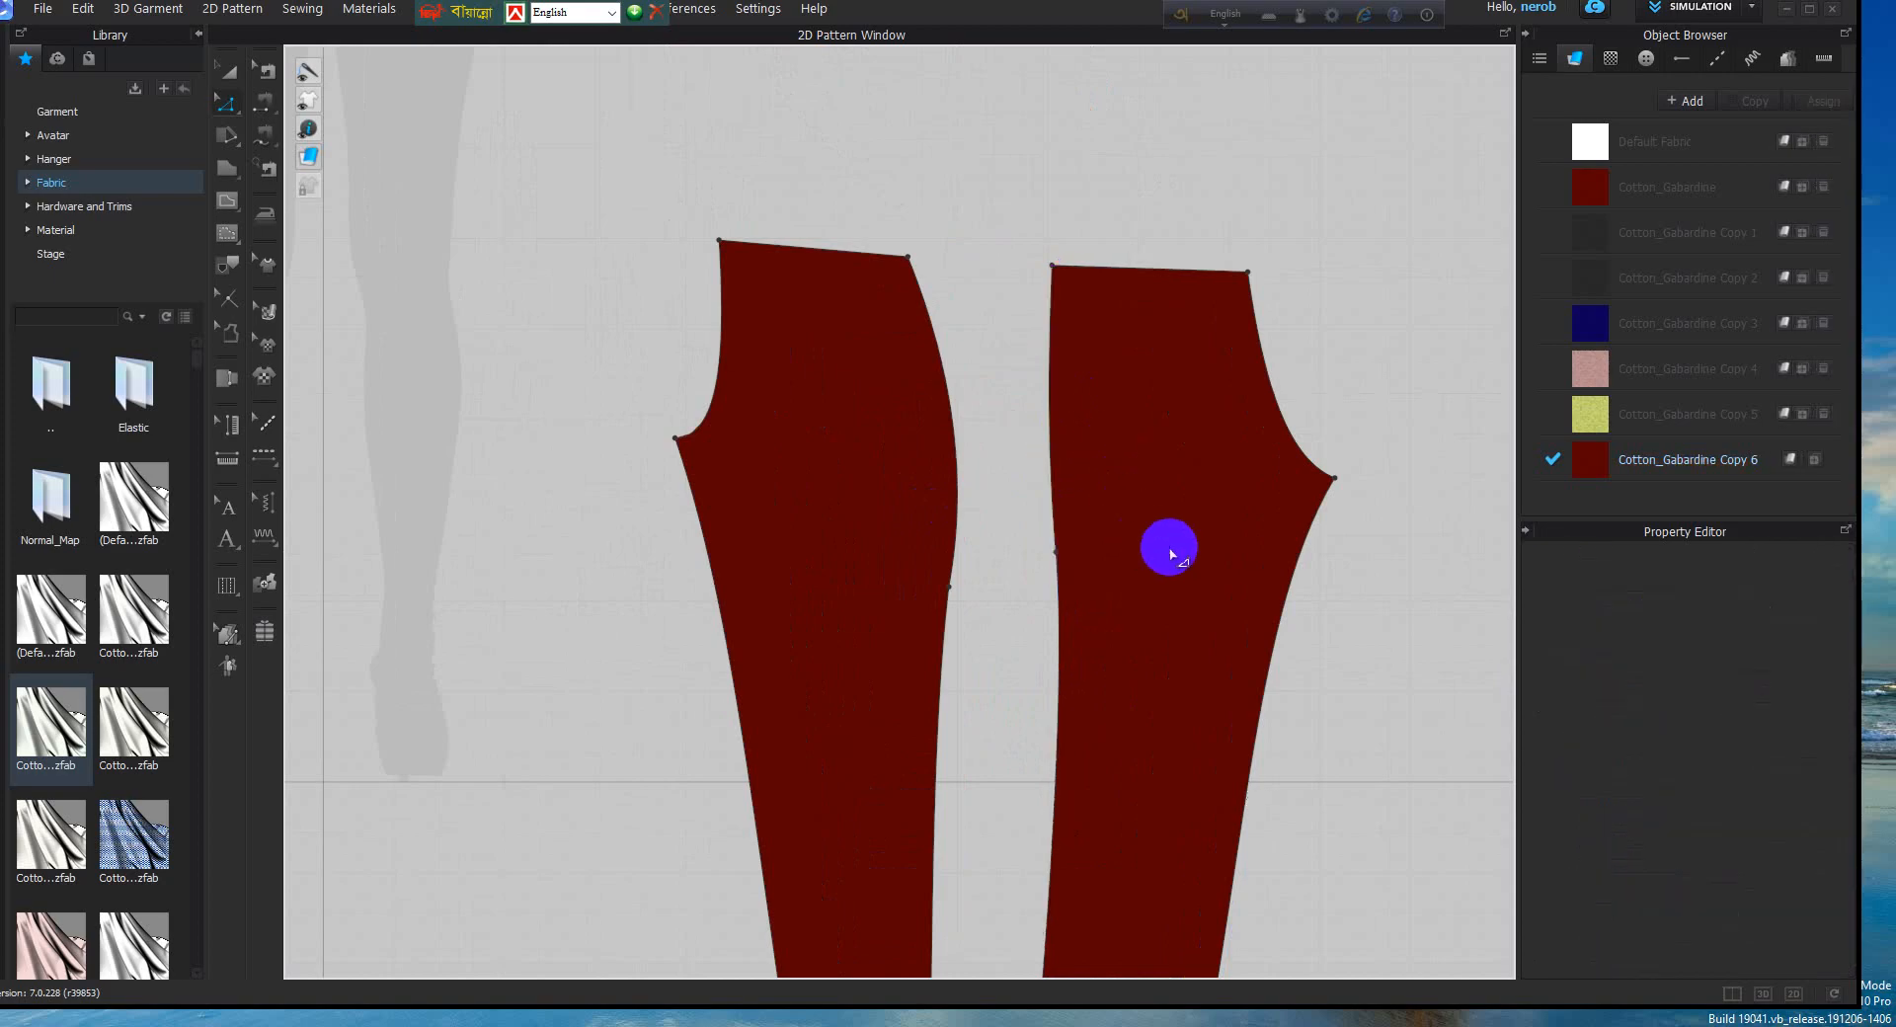
Clone both leg pieces as Symmetric Pattern (with Sewing) and place the mirrored copies beside the originals
scroll(1175, 514, down, 2)
scroll(1135, 719, down, 4)
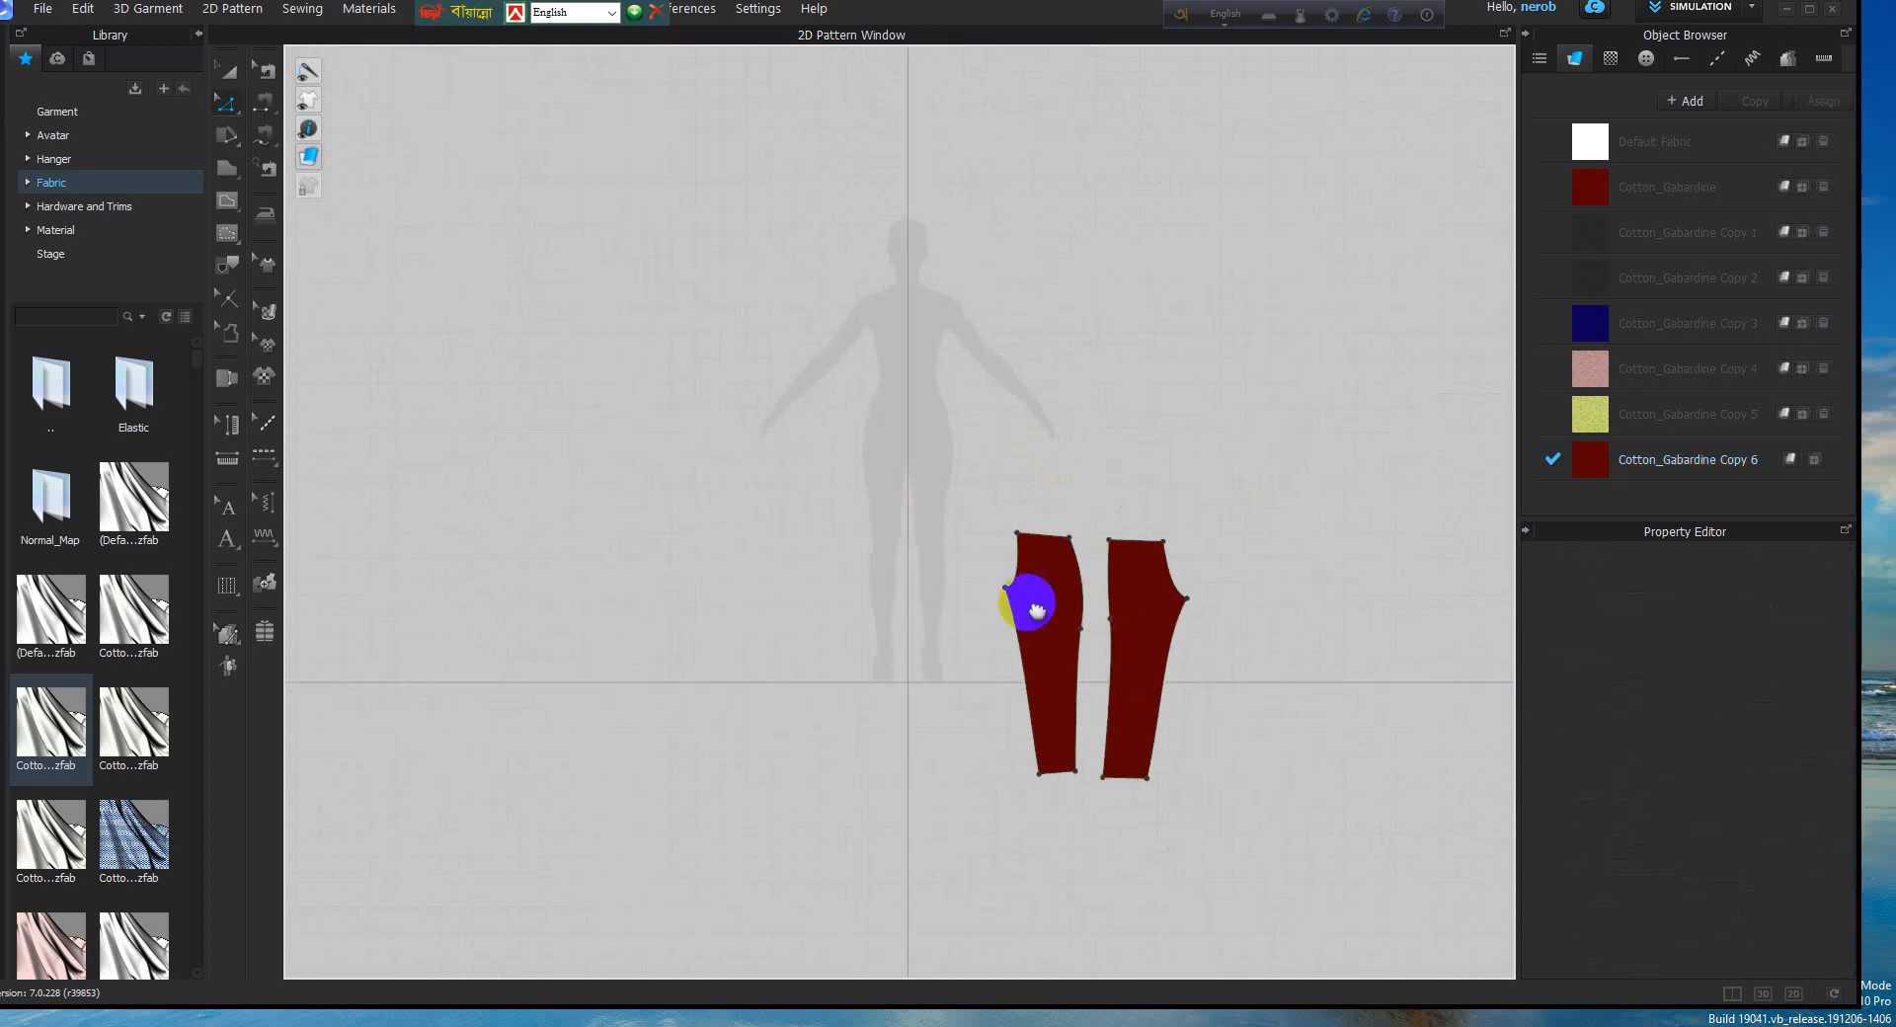
middle_drag(1029, 605, 893, 489)
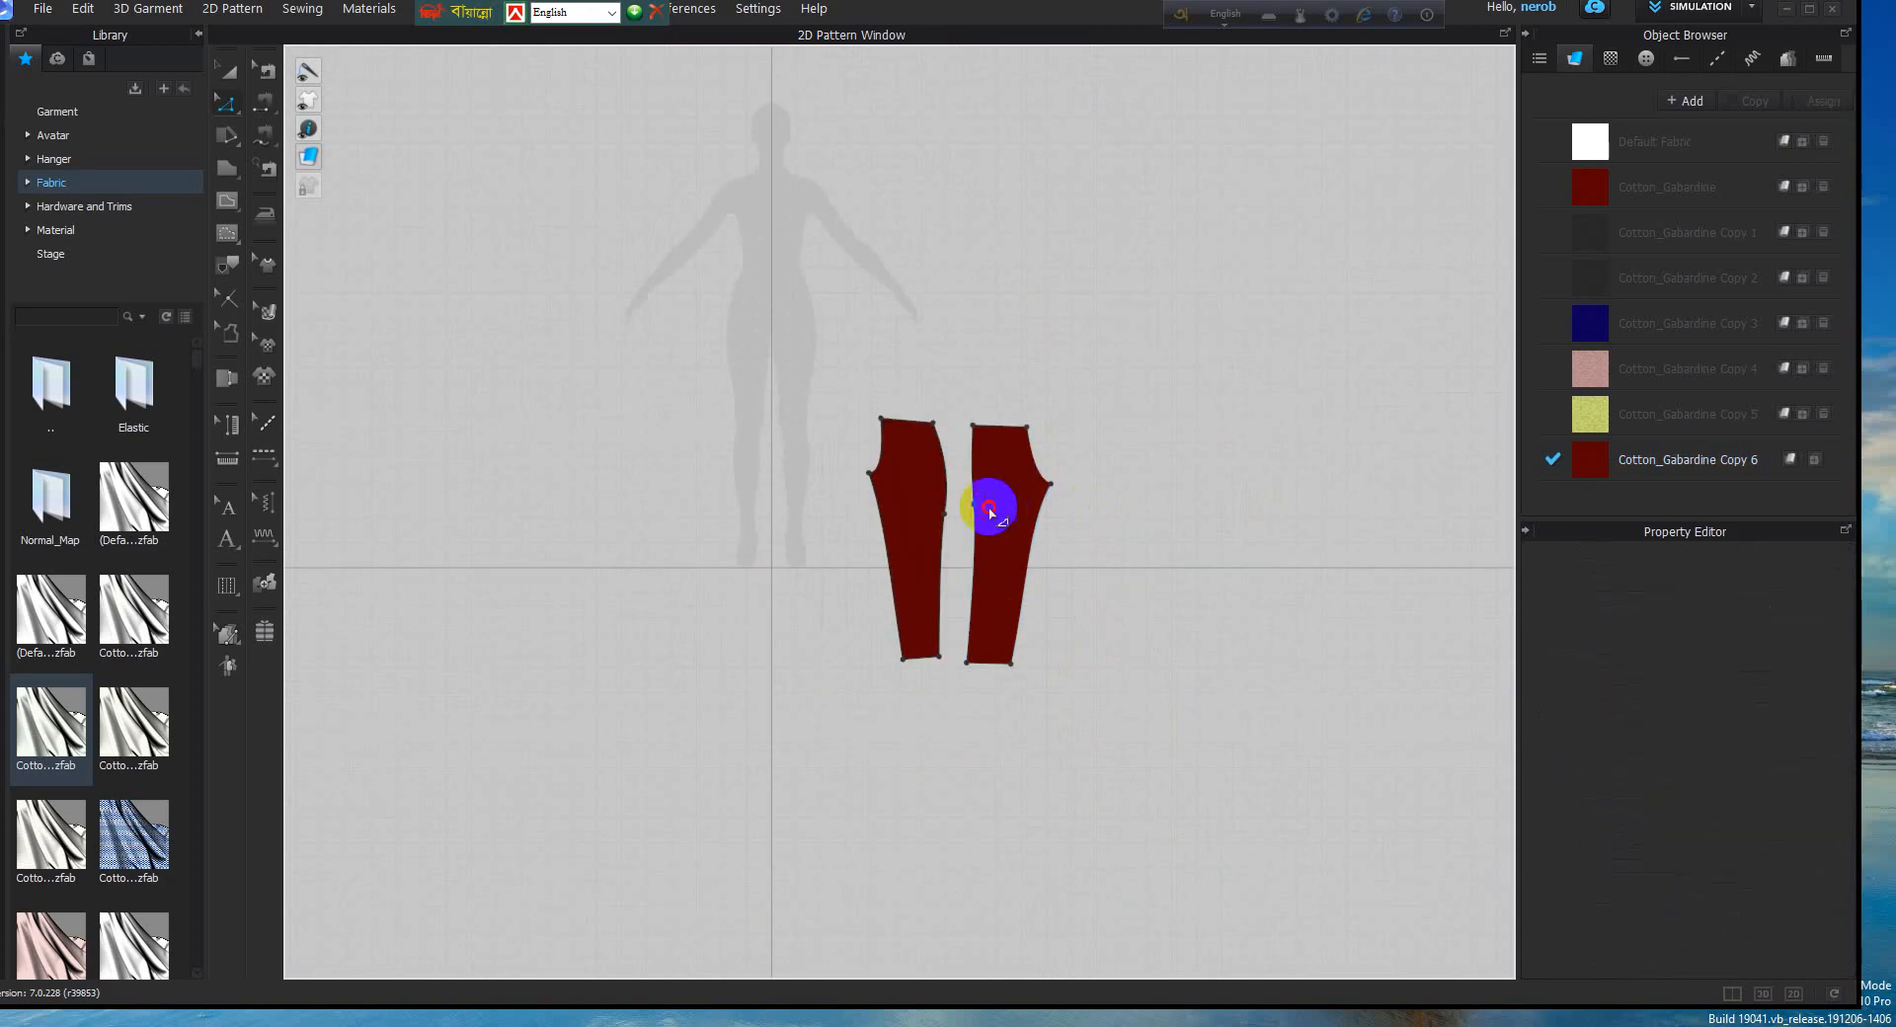
click(228, 73)
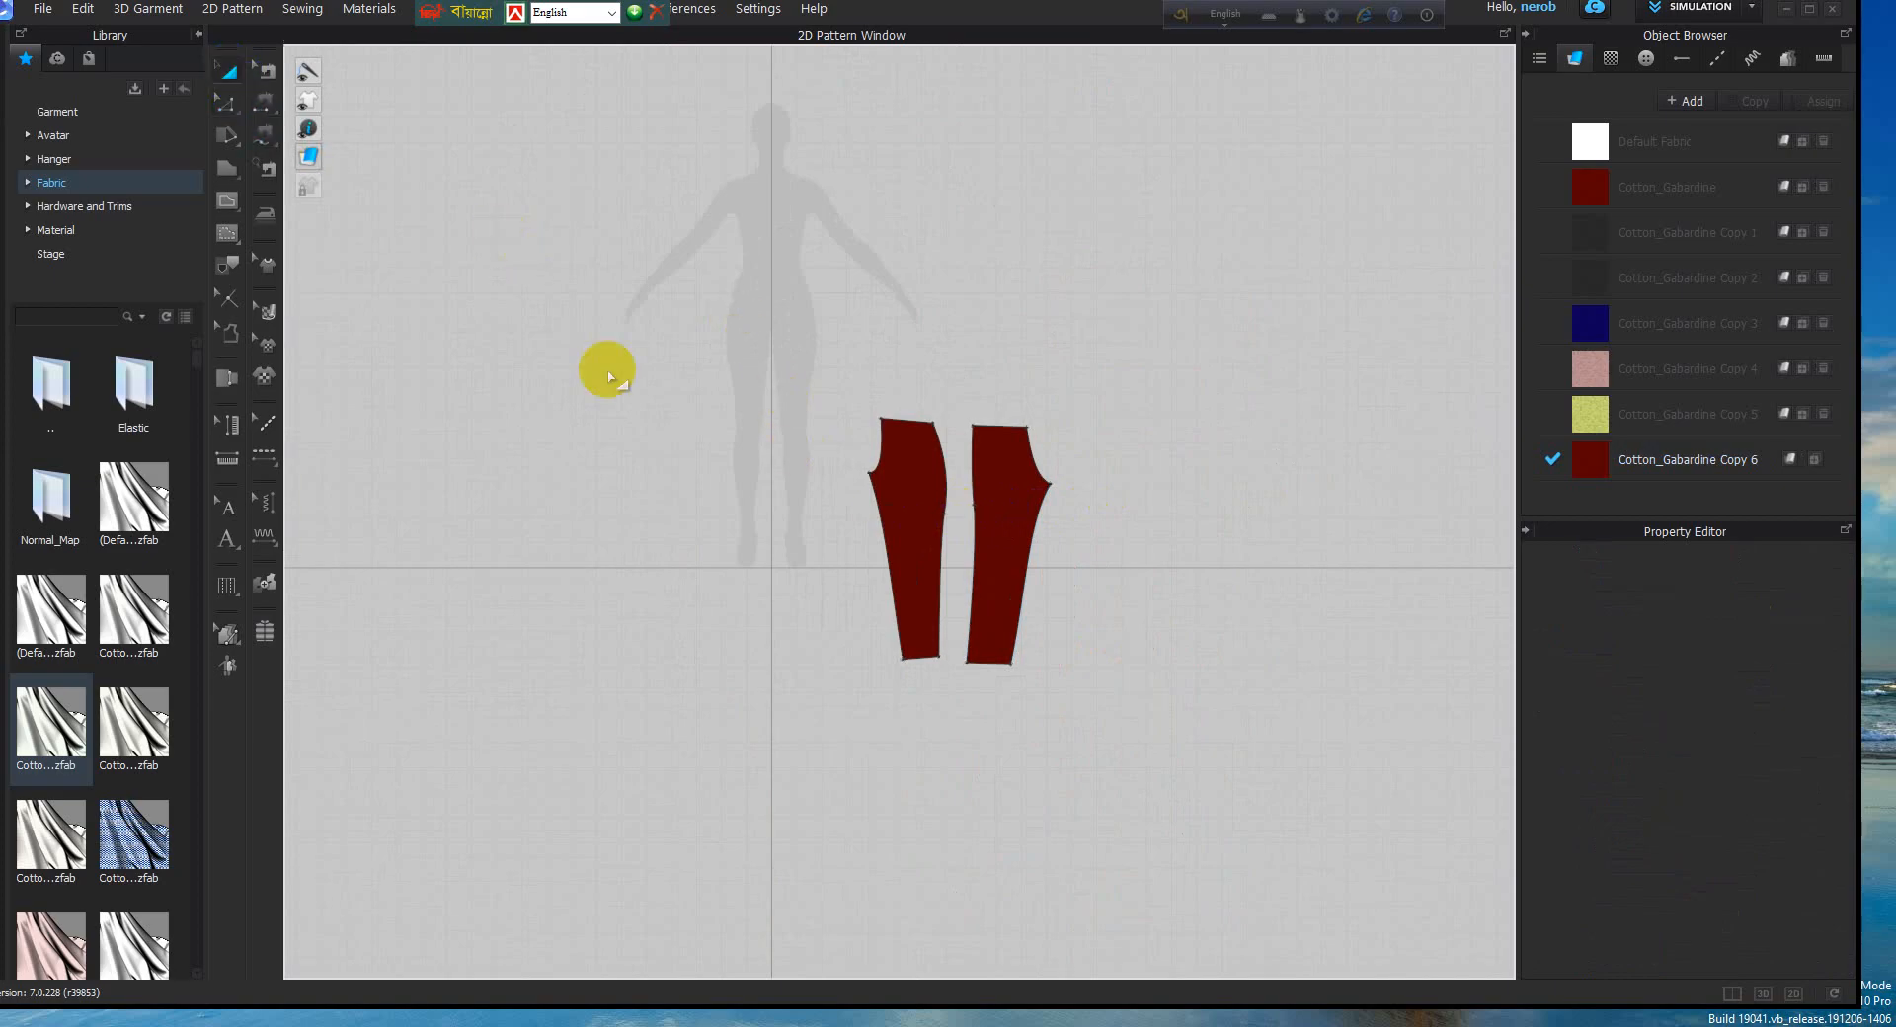
drag(818, 353, 1046, 665)
right_click(987, 509)
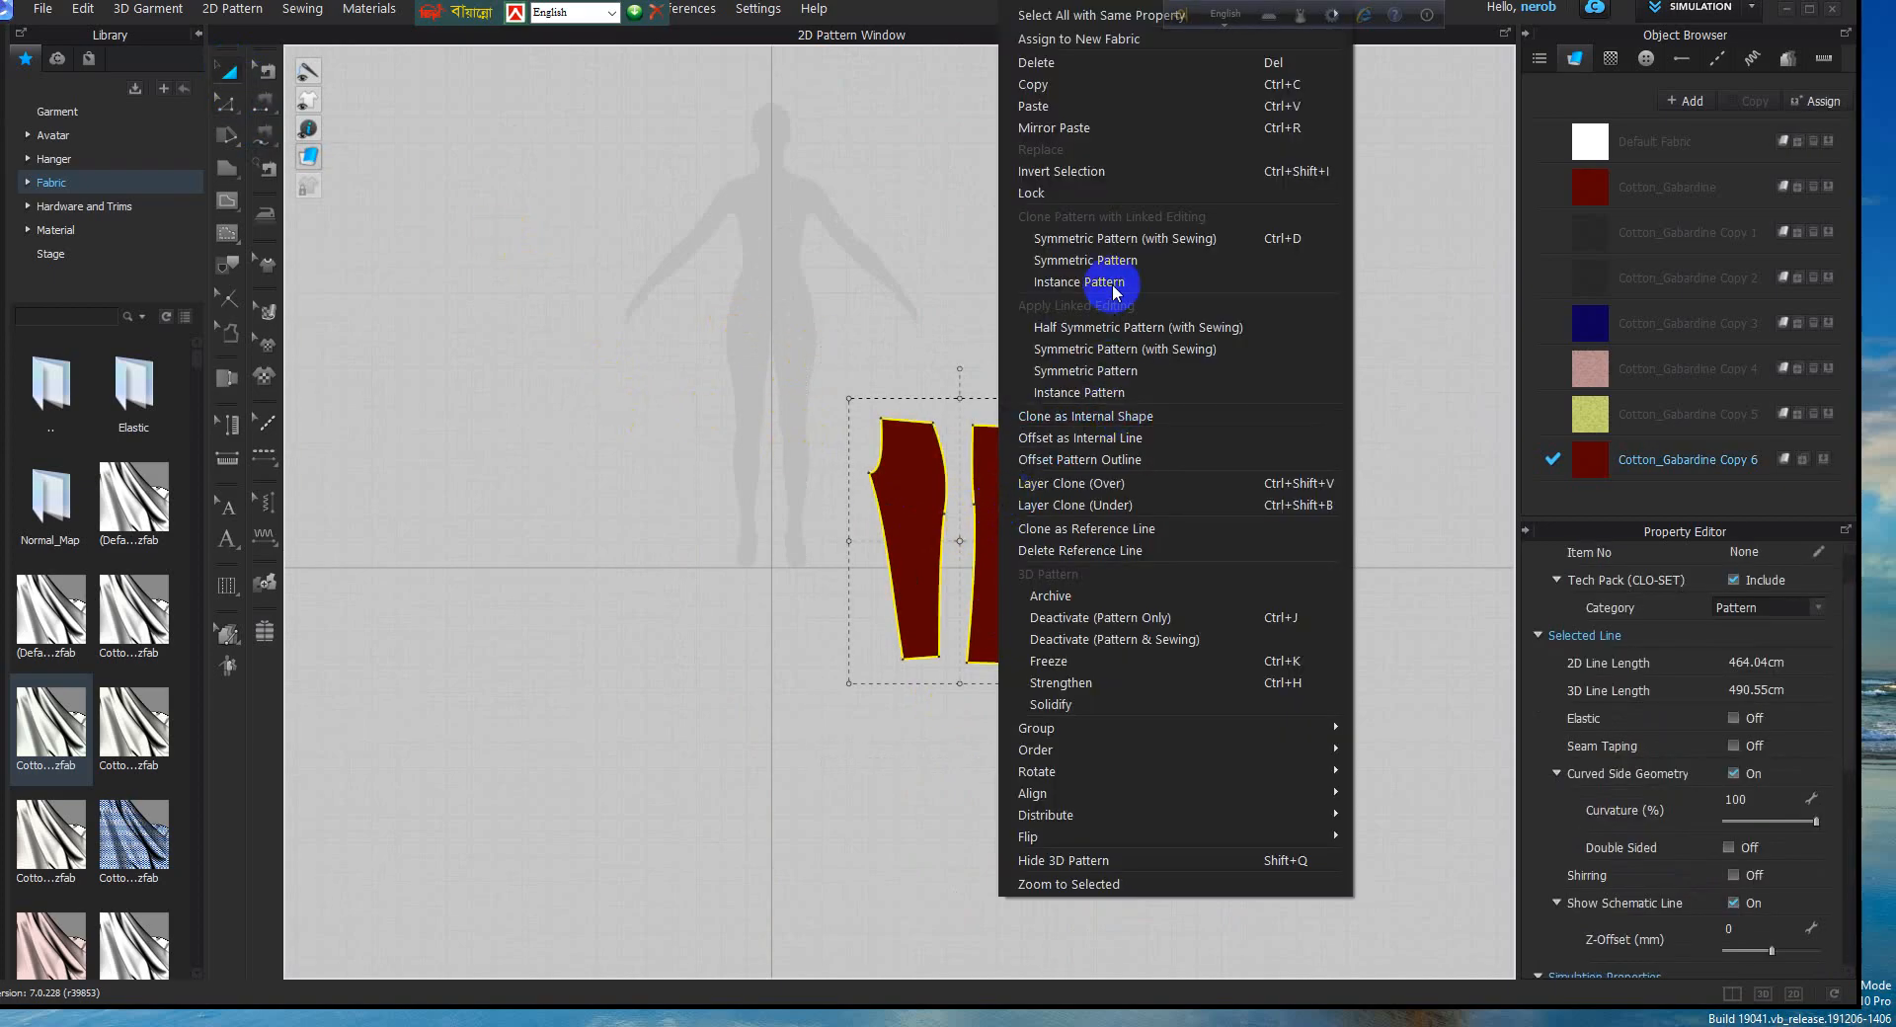
click(1136, 238)
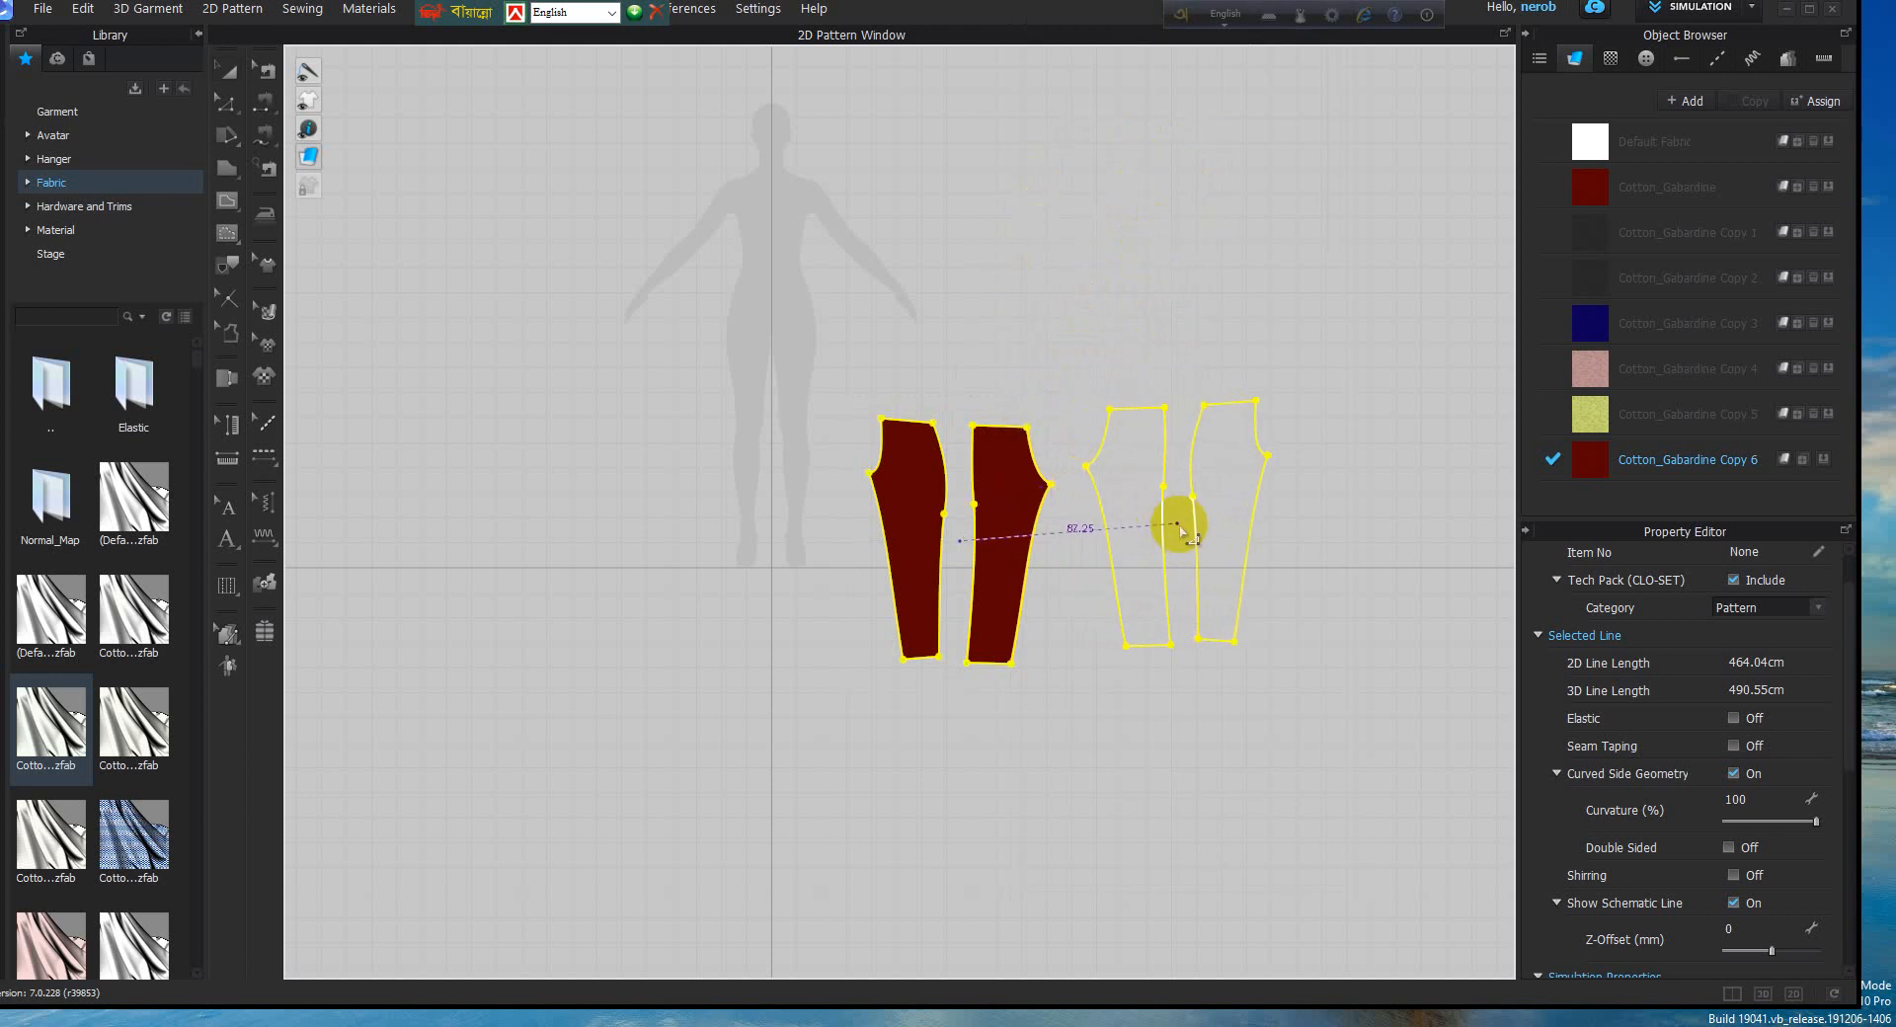
click(1175, 530)
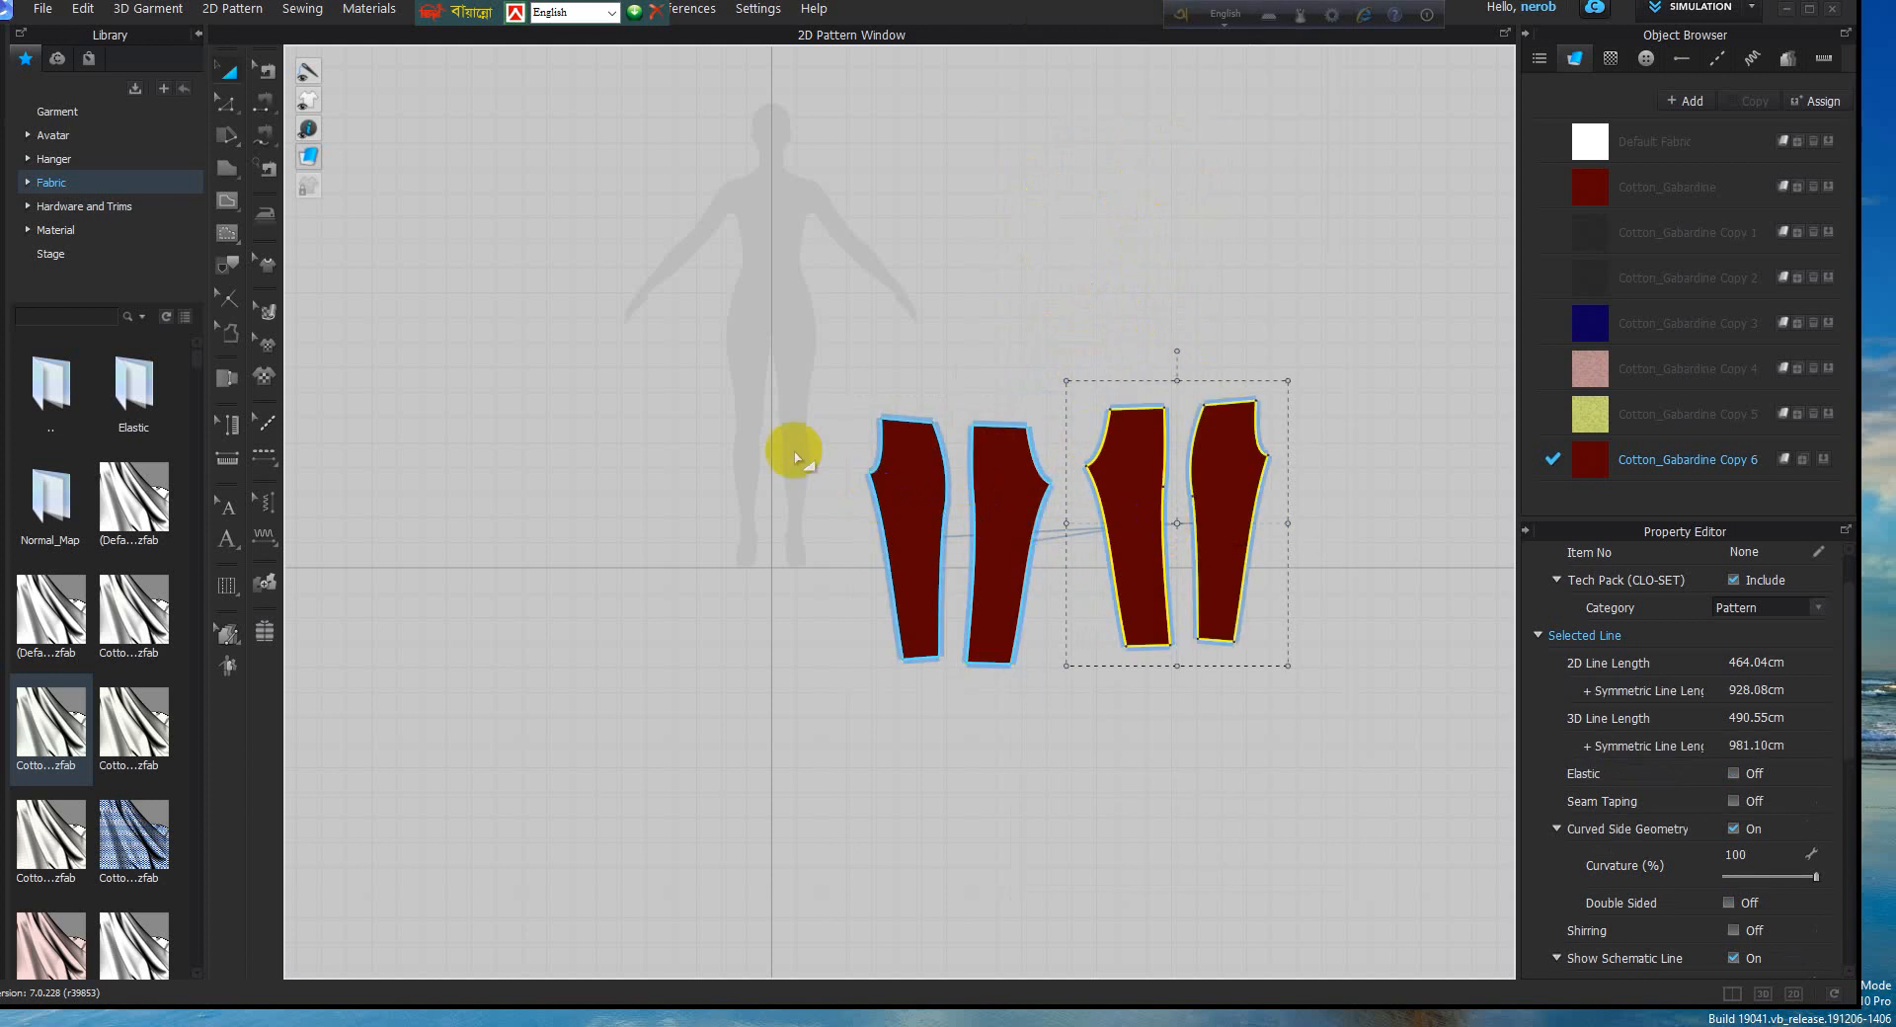
click(728, 436)
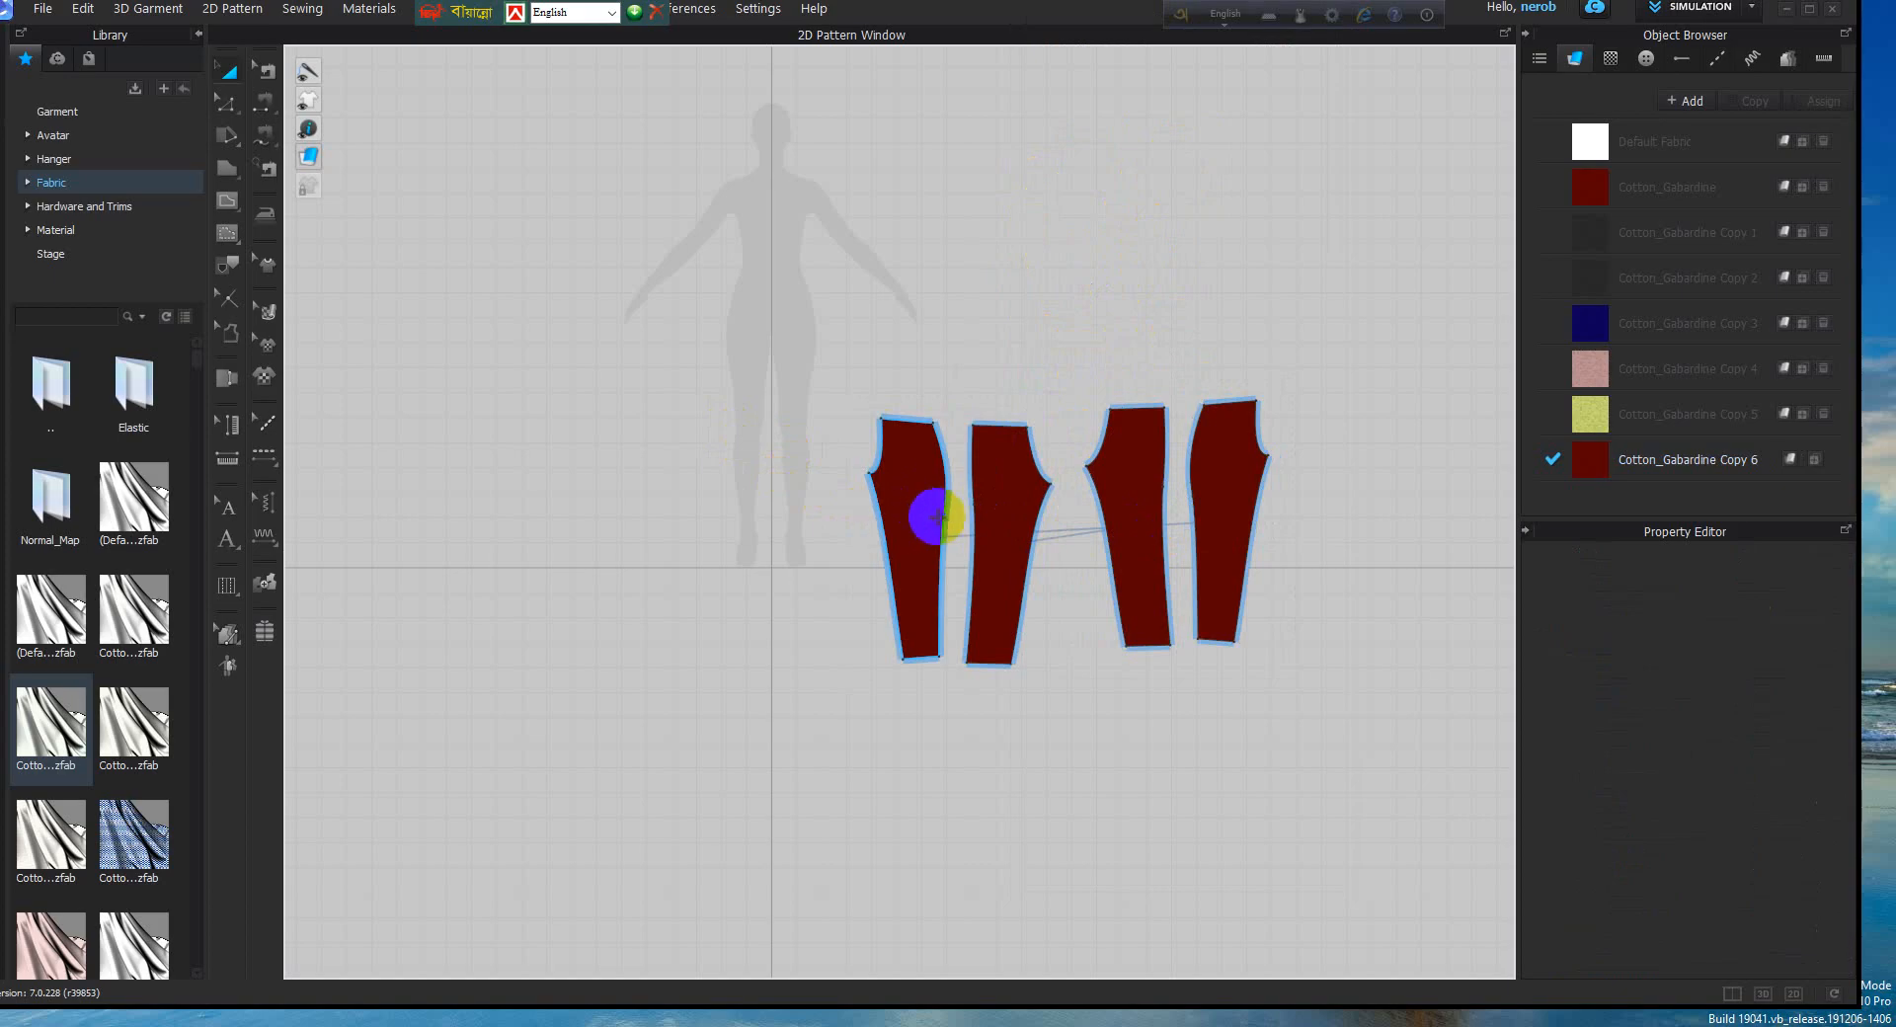
Bring the whole avatar into view beside the 2D patterns and hide the dashed lines on its body
click(1004, 495)
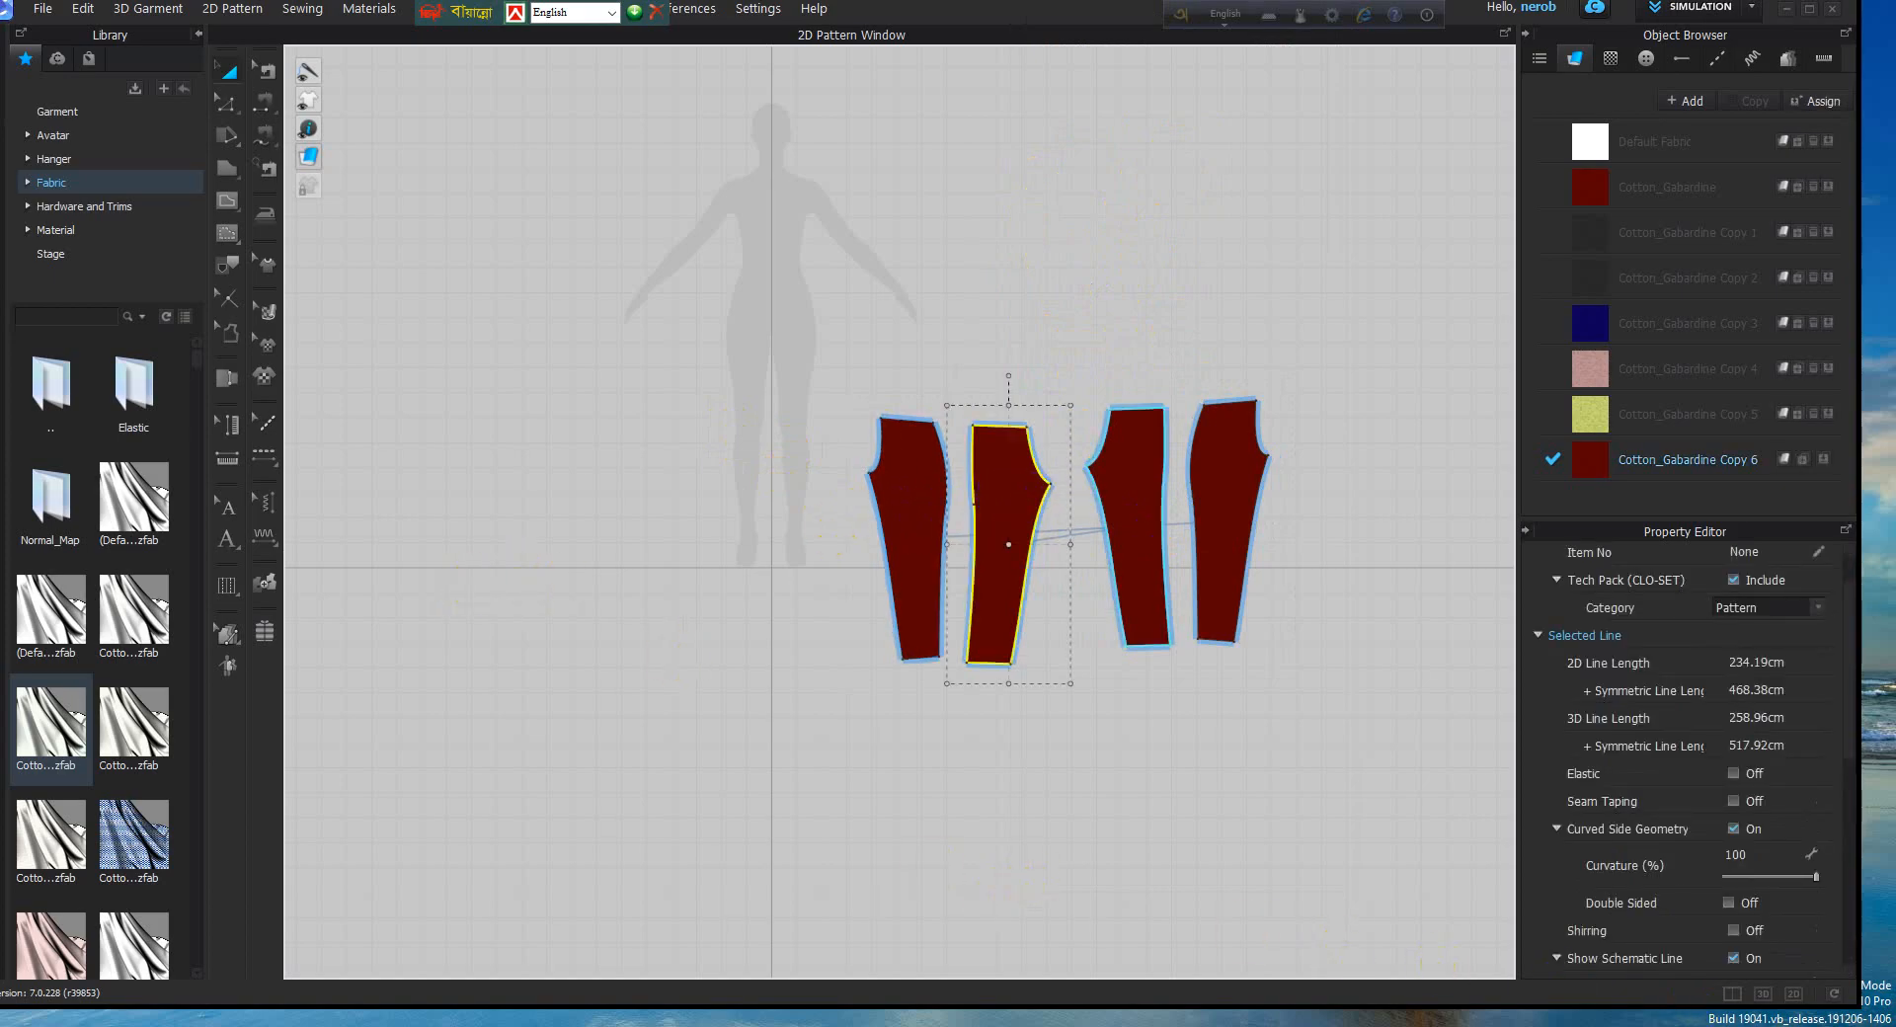
scroll(400, 587, down, 8)
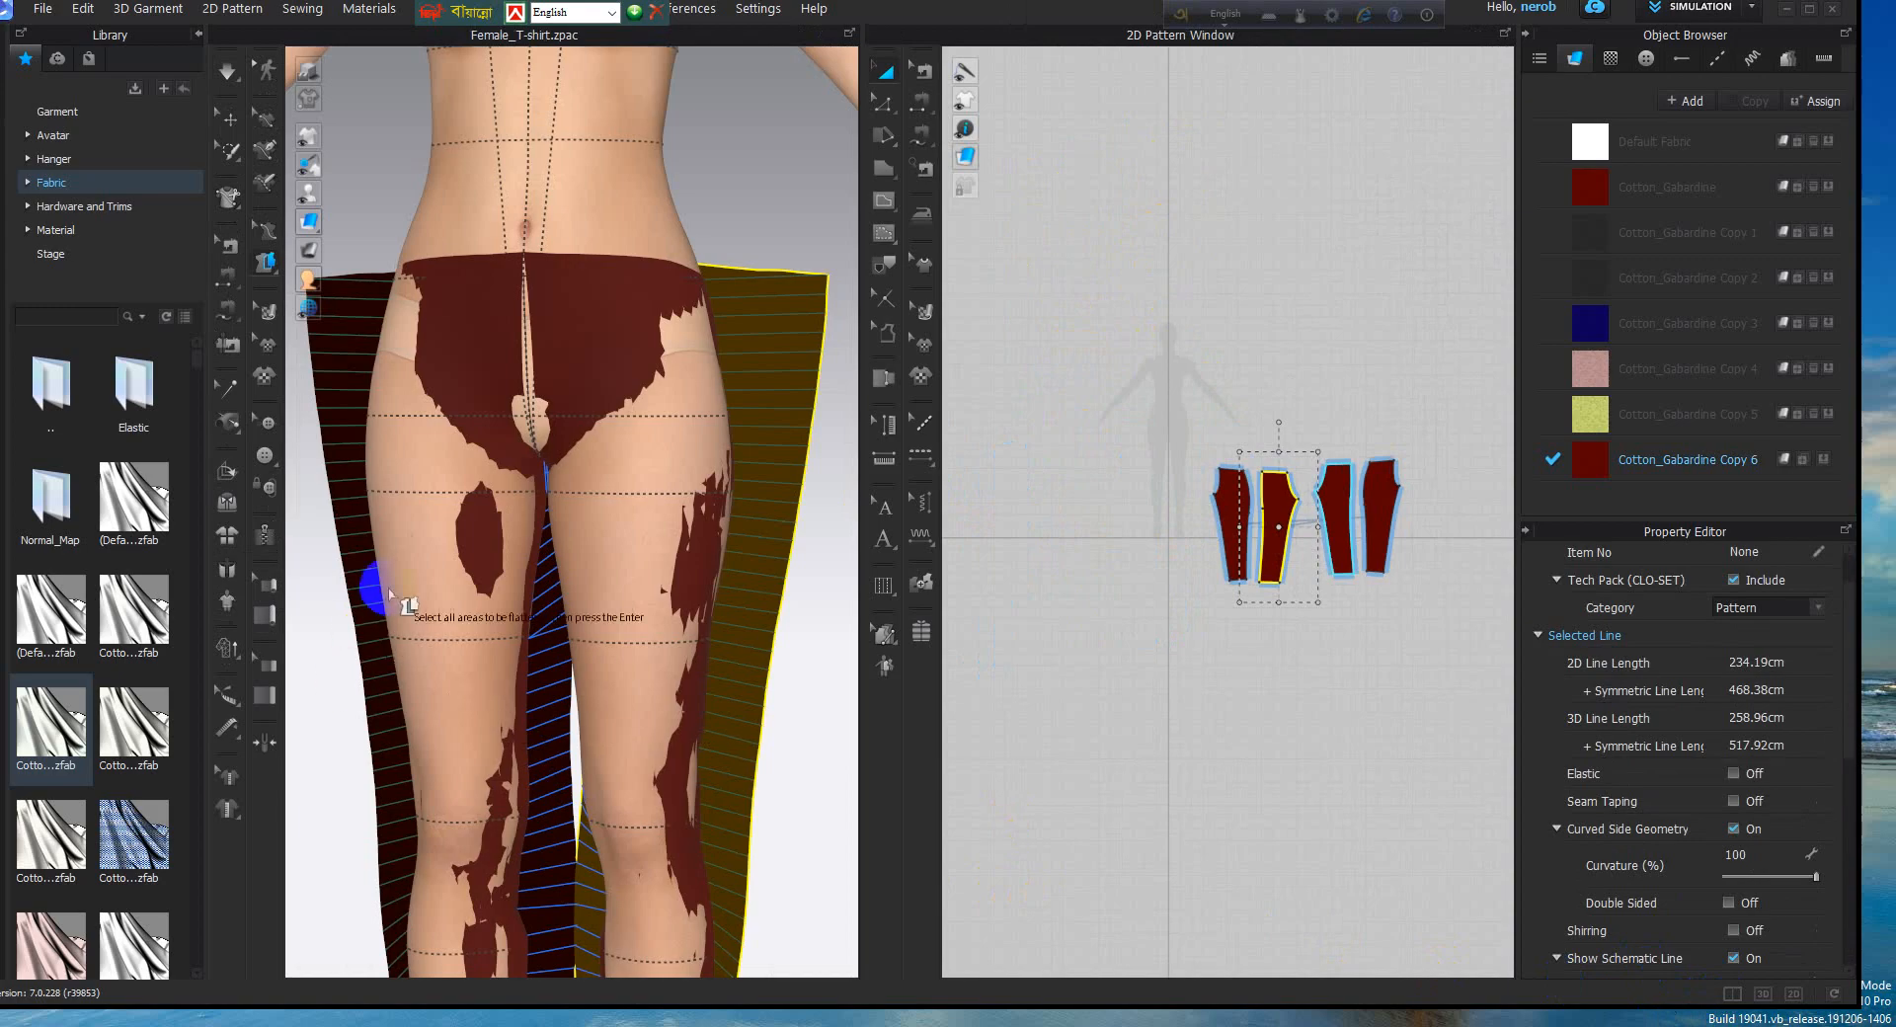
right_drag(465, 580, 379, 592)
scroll(395, 499, up, 3)
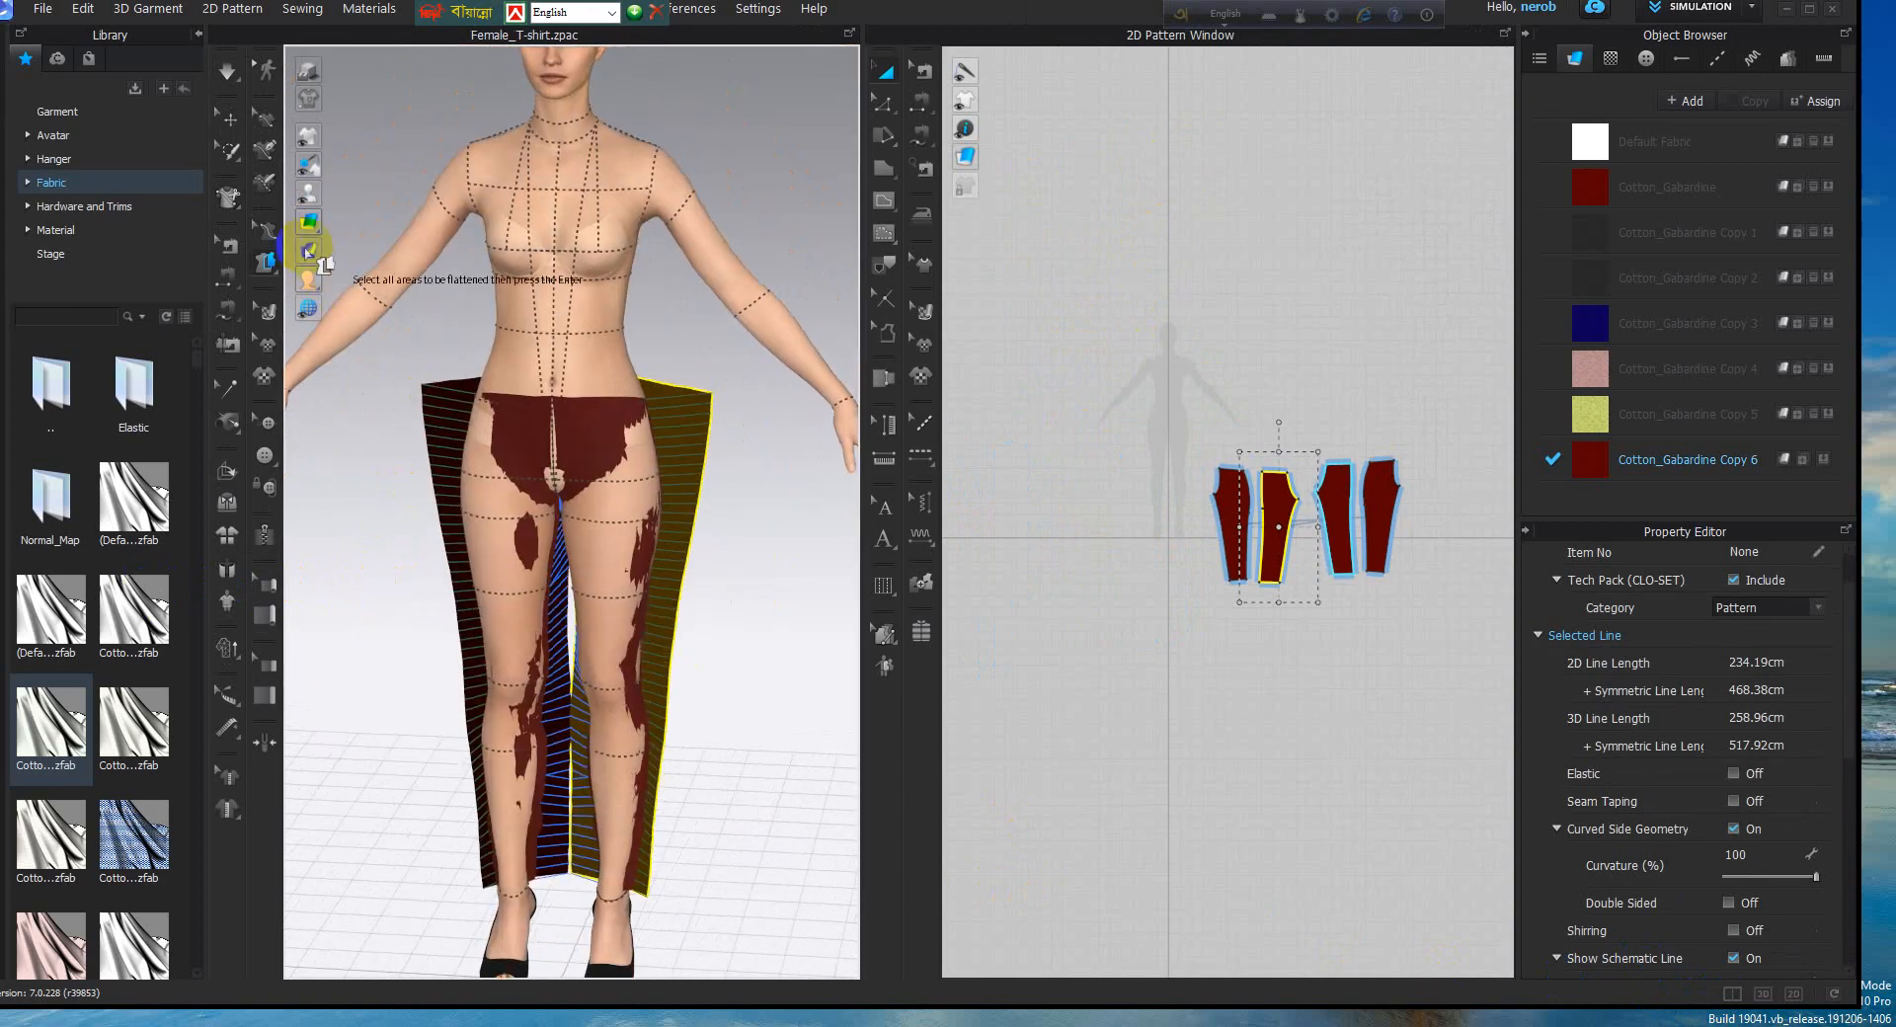
click(309, 168)
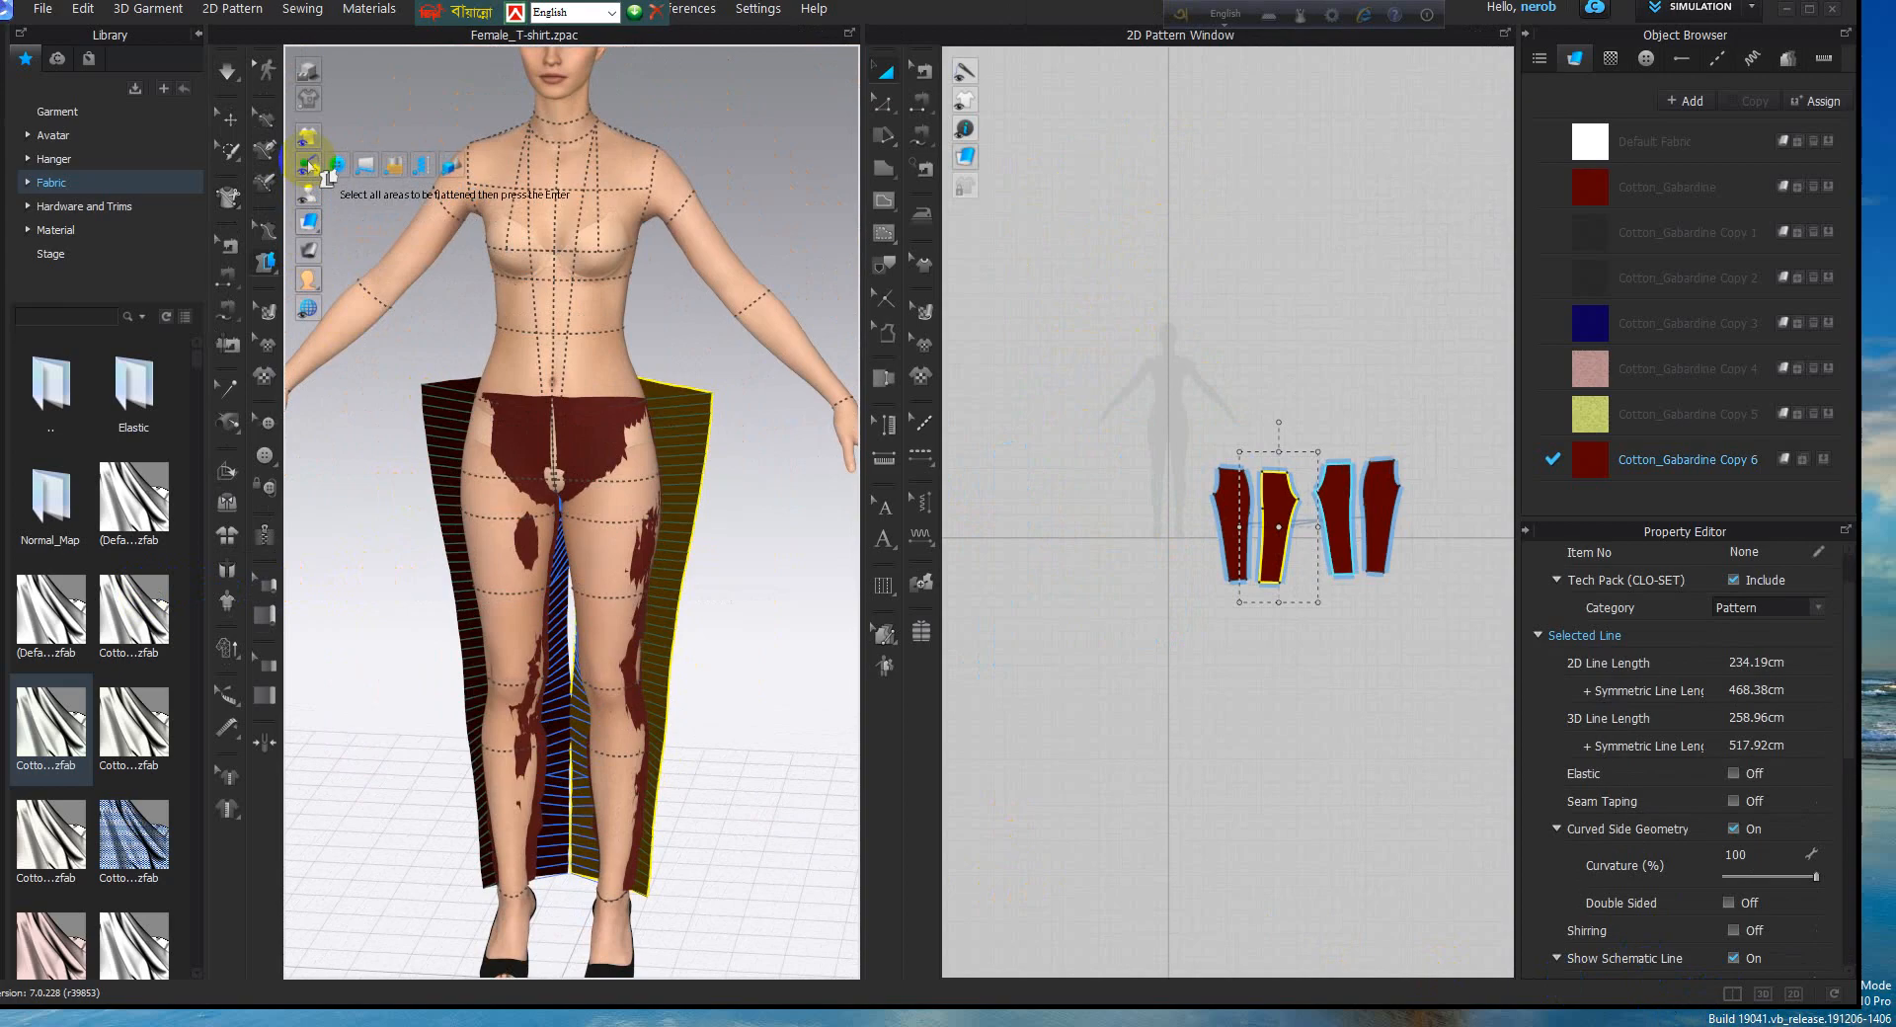
mouse_move(313, 198)
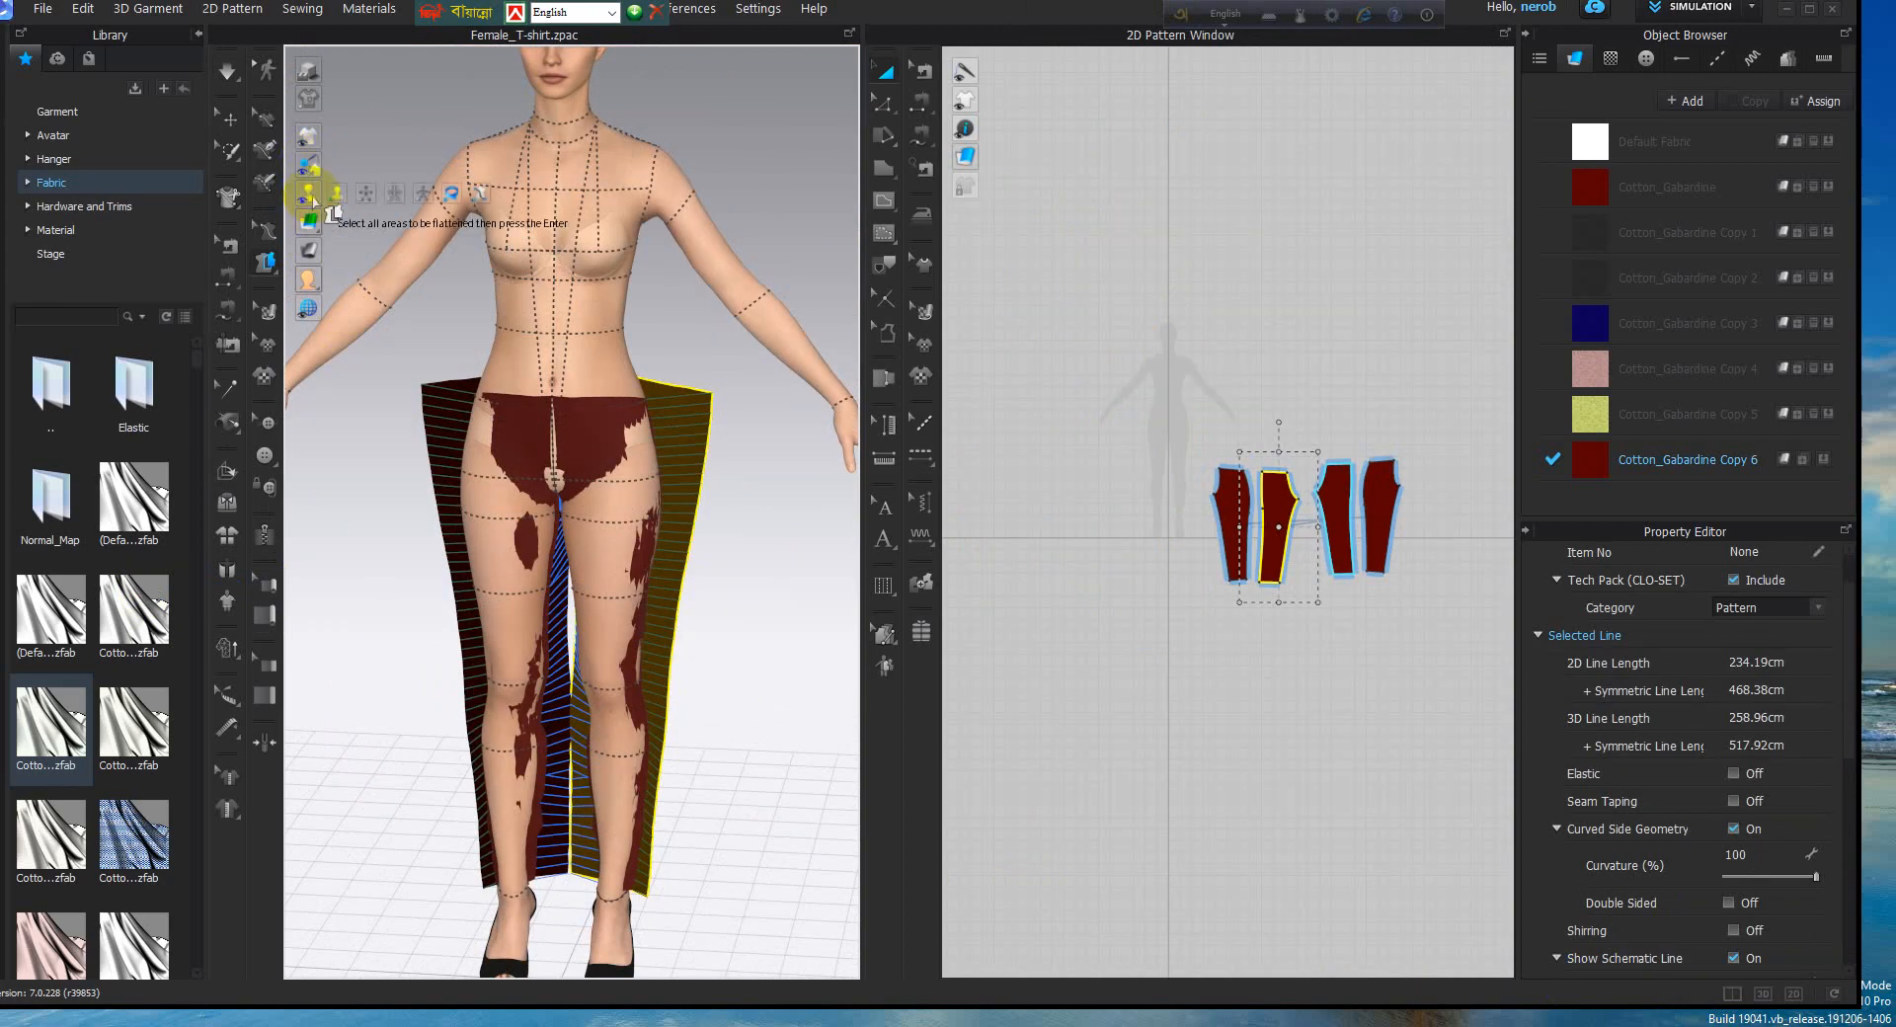
click(450, 195)
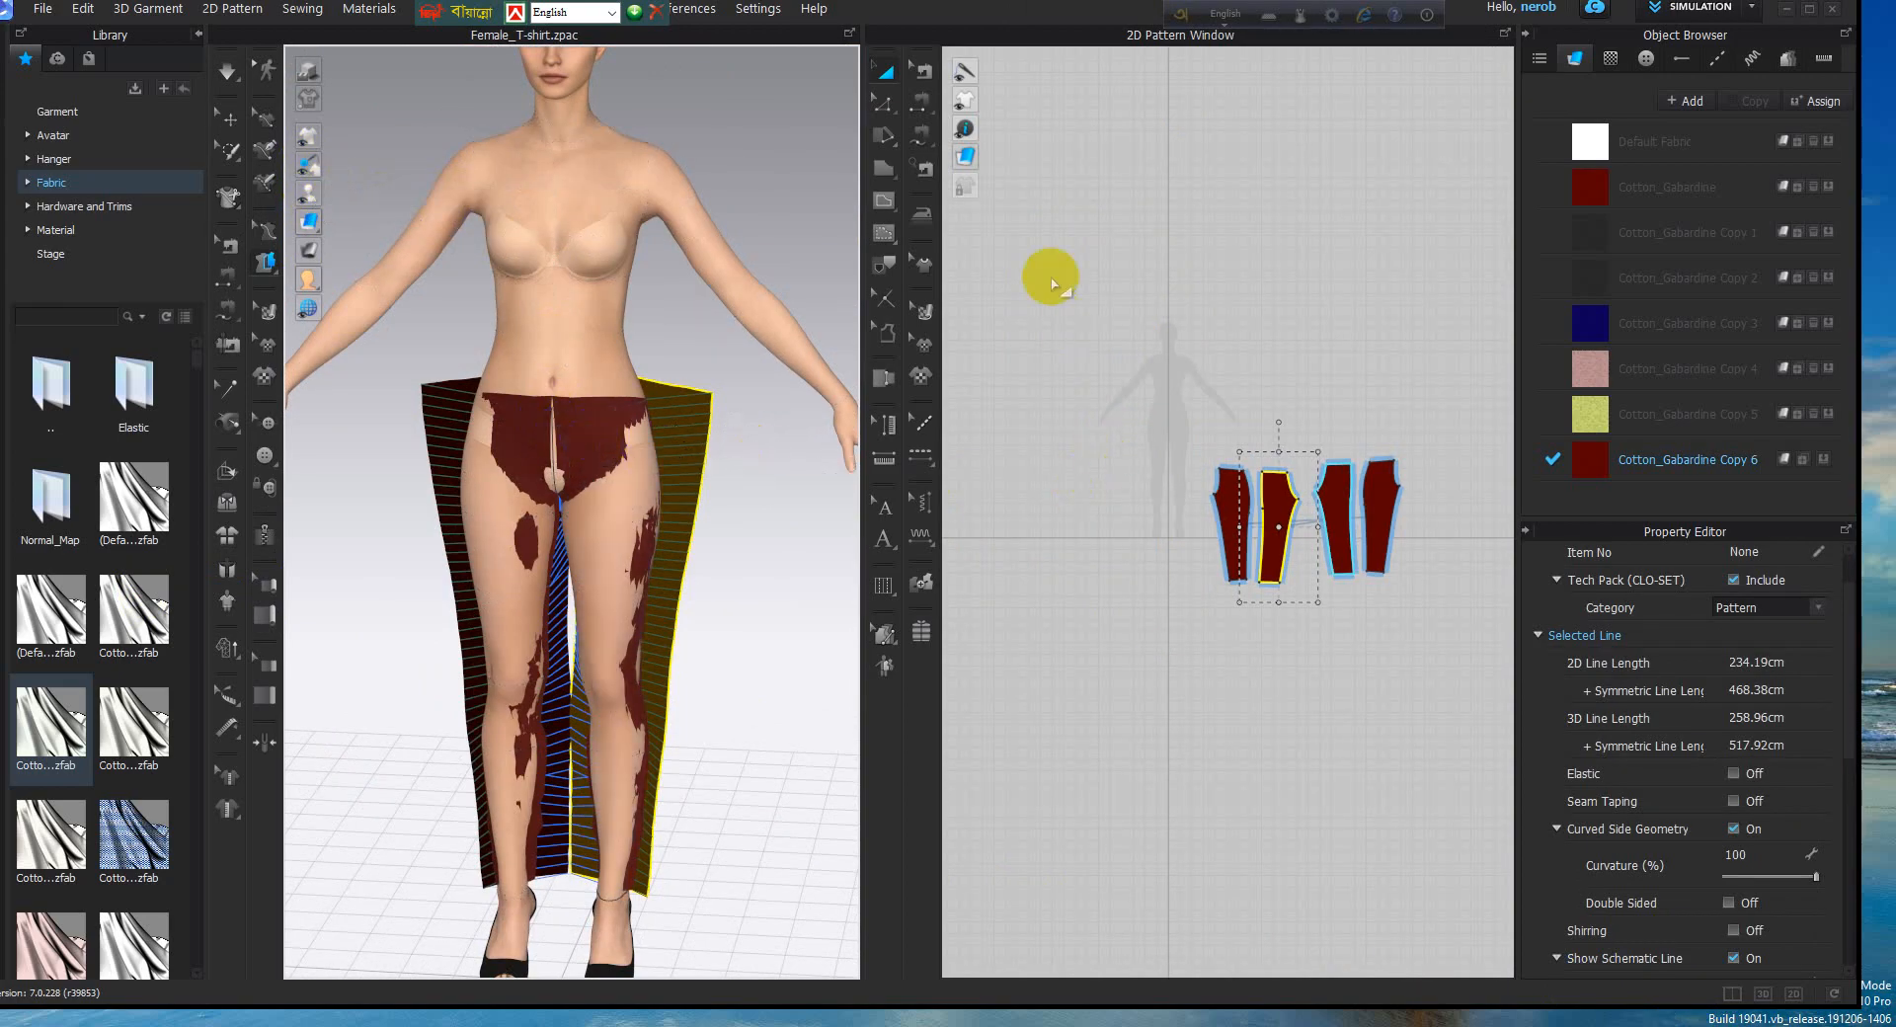
Select all four leg pieces and move them sideways off the avatar in the 3D view
click(1119, 553)
key(ctrl+a)
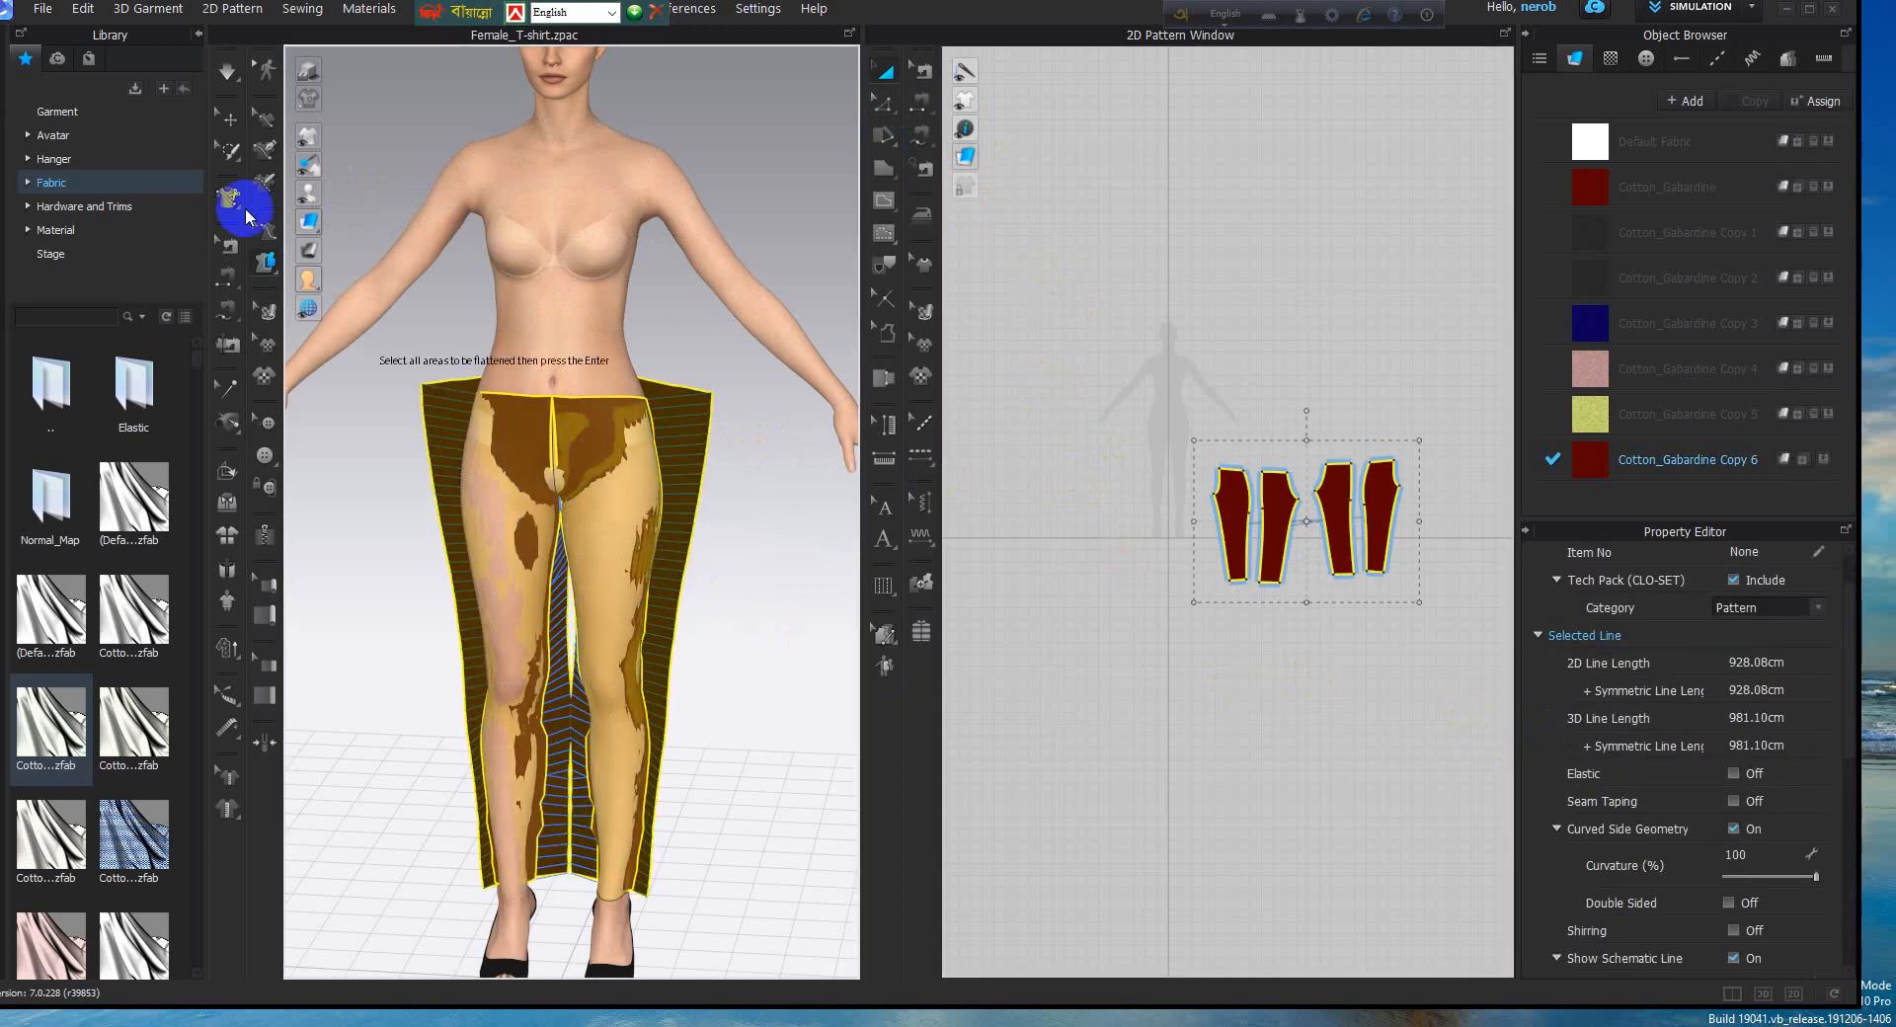
click(229, 118)
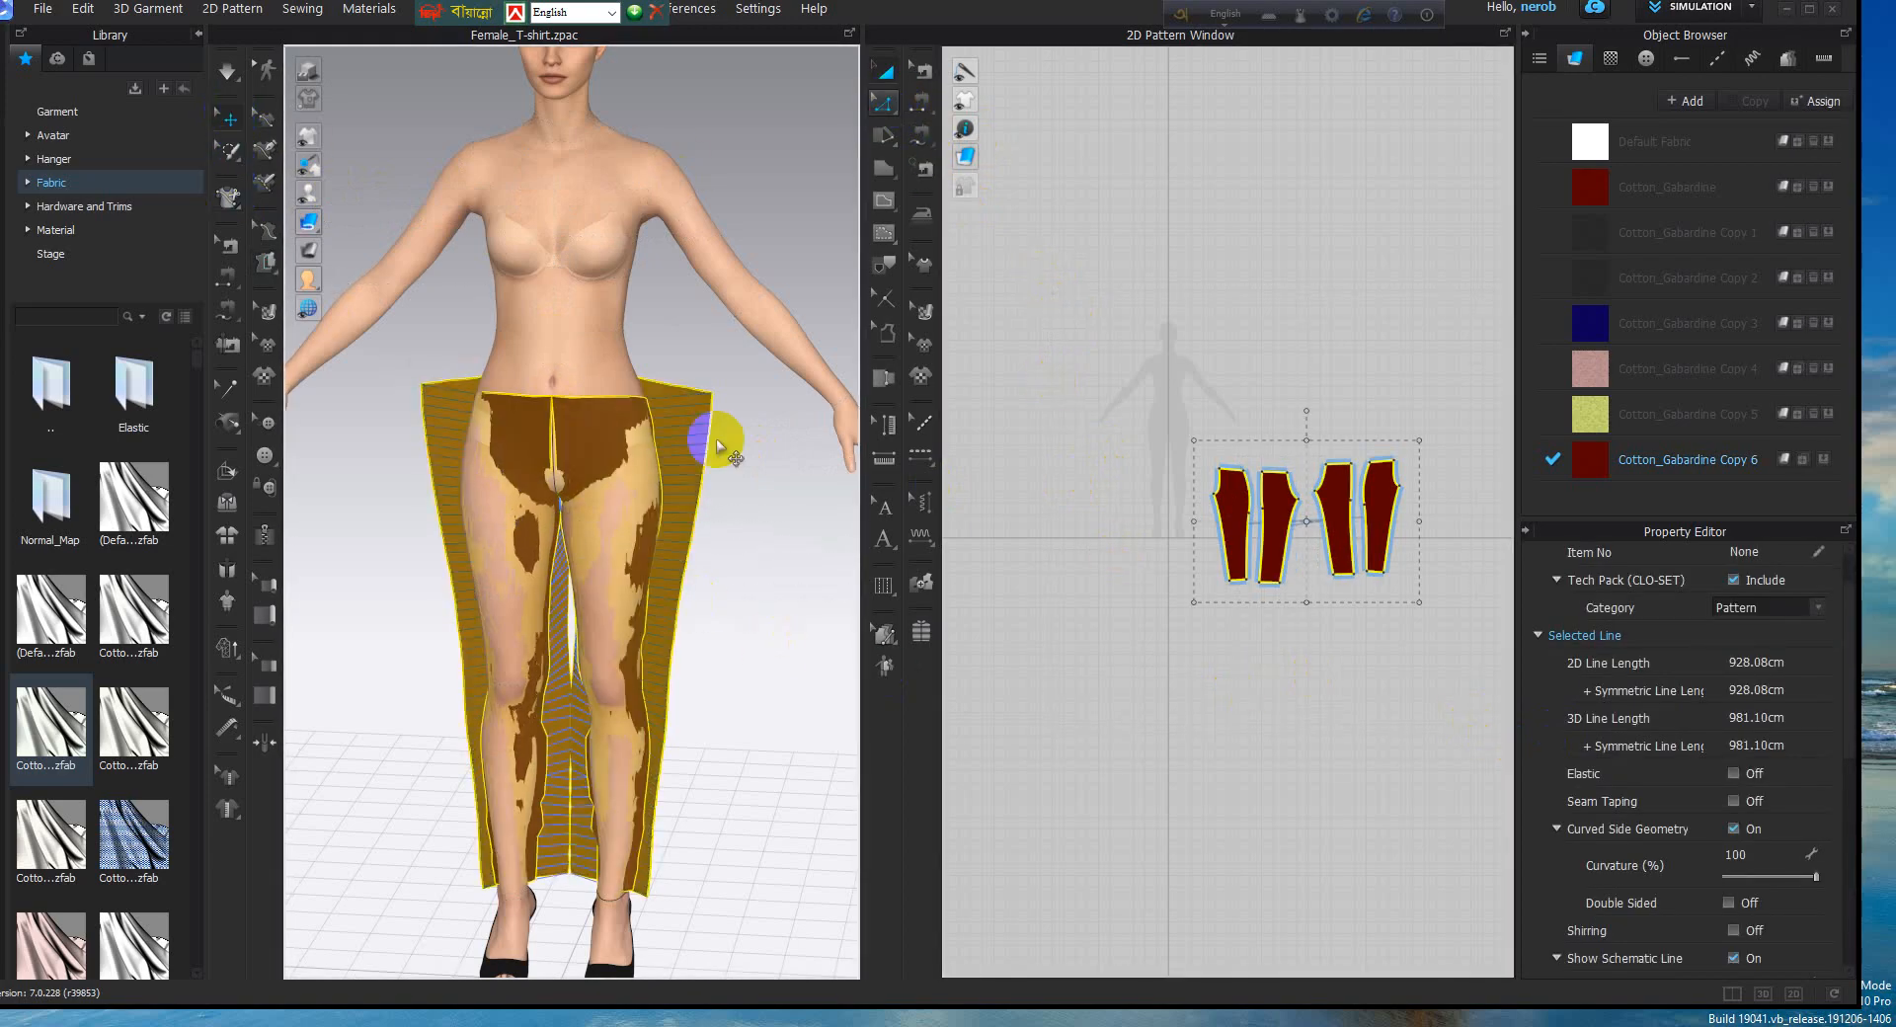
drag(1134, 432, 1463, 700)
drag(585, 628, 51, 709)
click(464, 598)
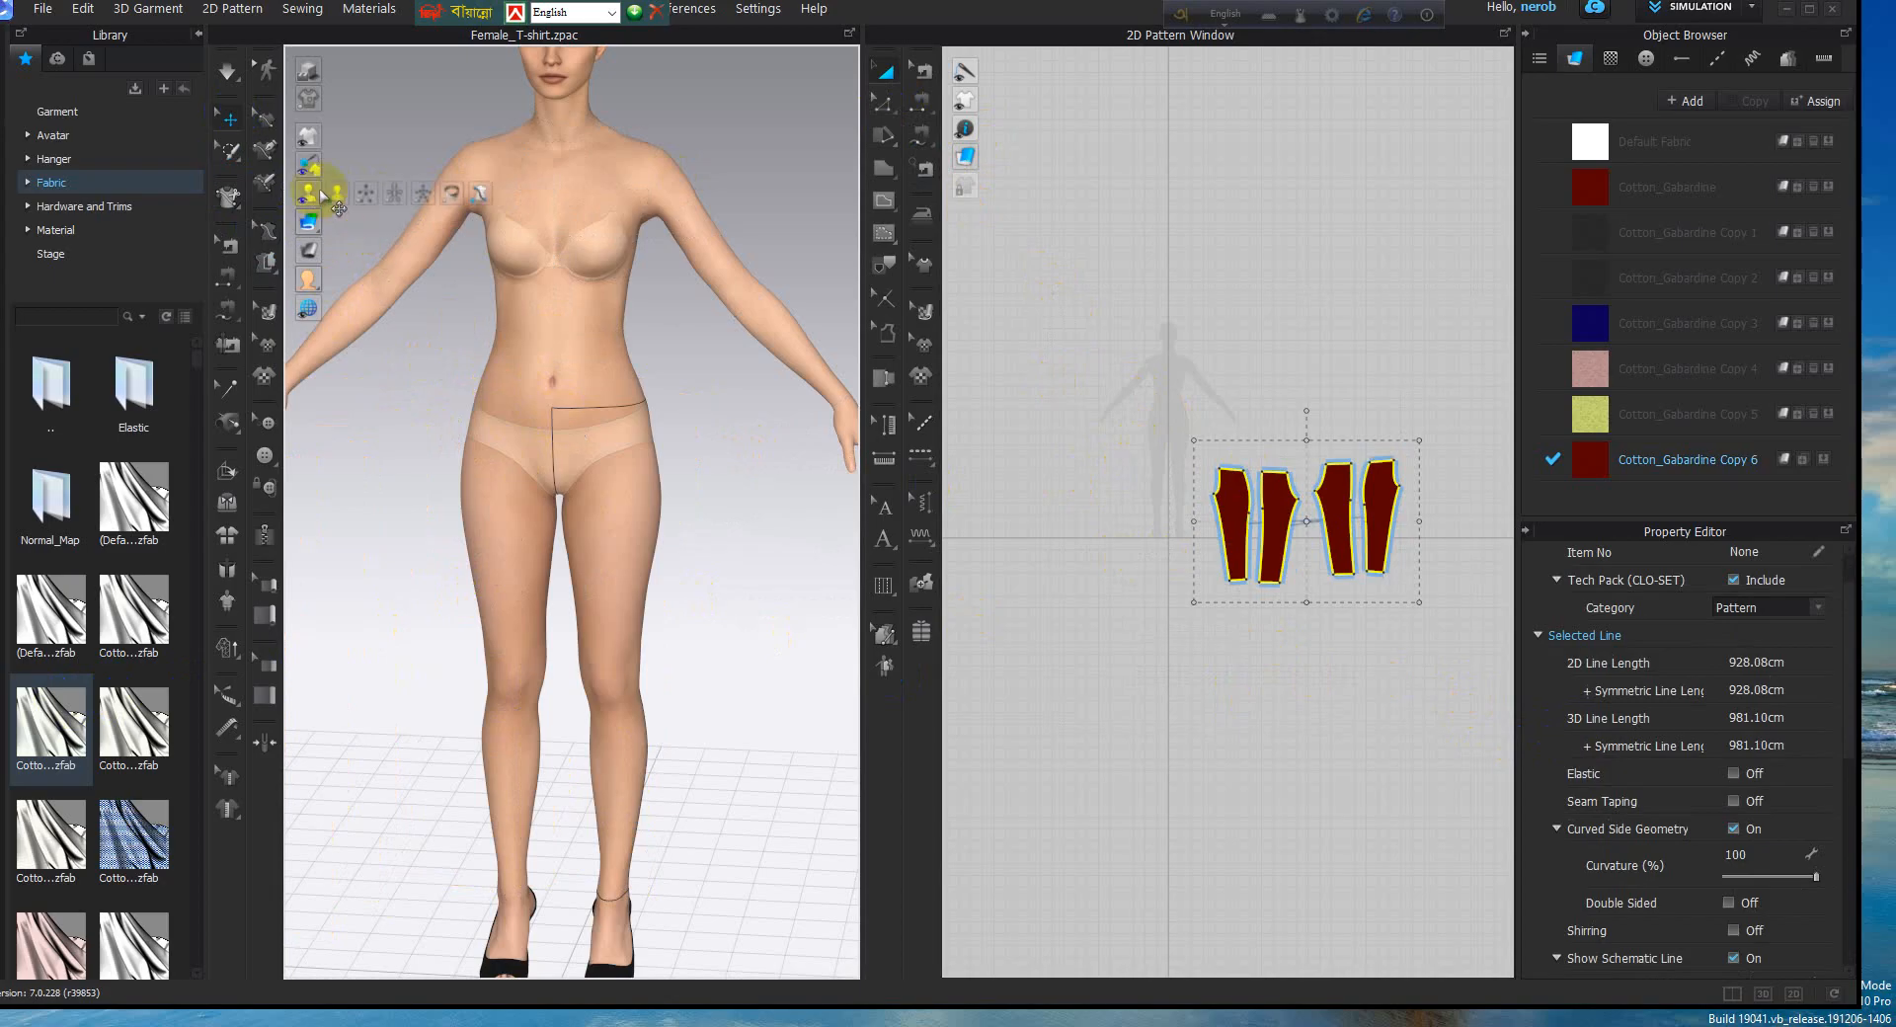
Show the avatar's arrangement points and place the leftmost 2D leg piece at the front left thigh point
click(365, 194)
scroll(762, 464, up, 3)
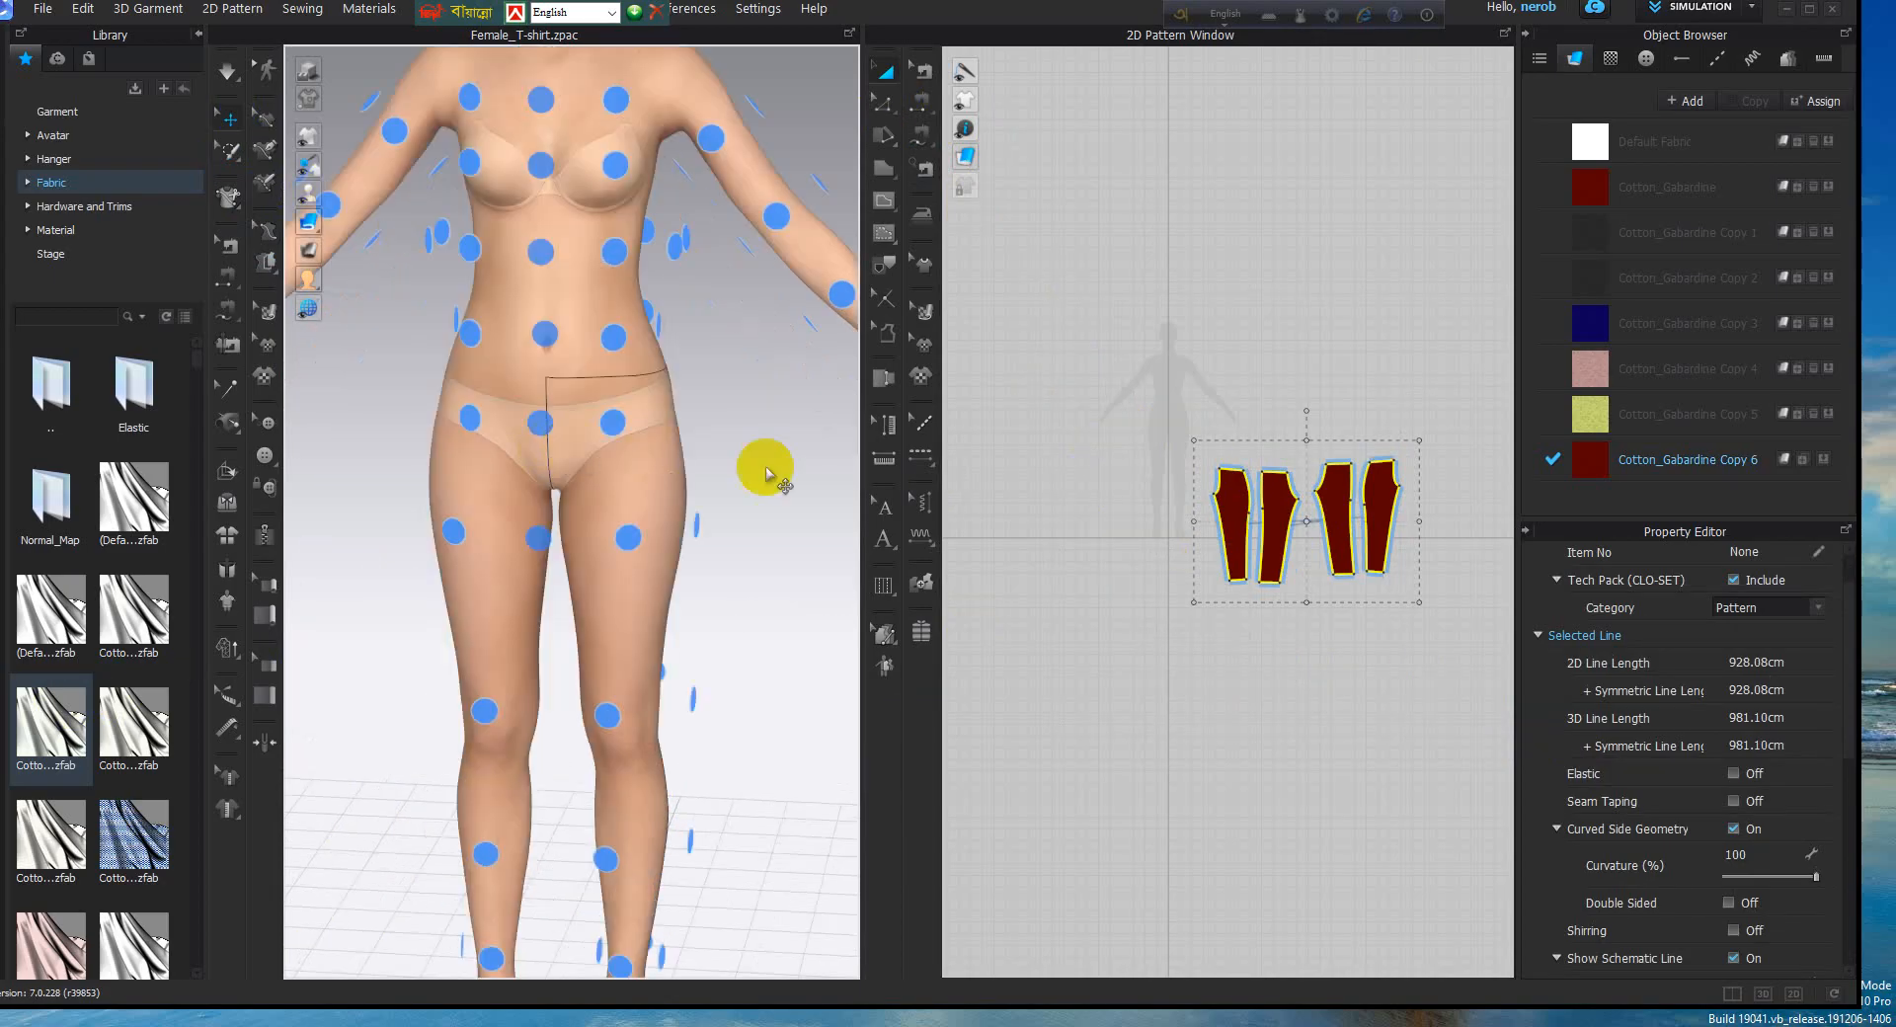
scroll(1274, 533, up, 6)
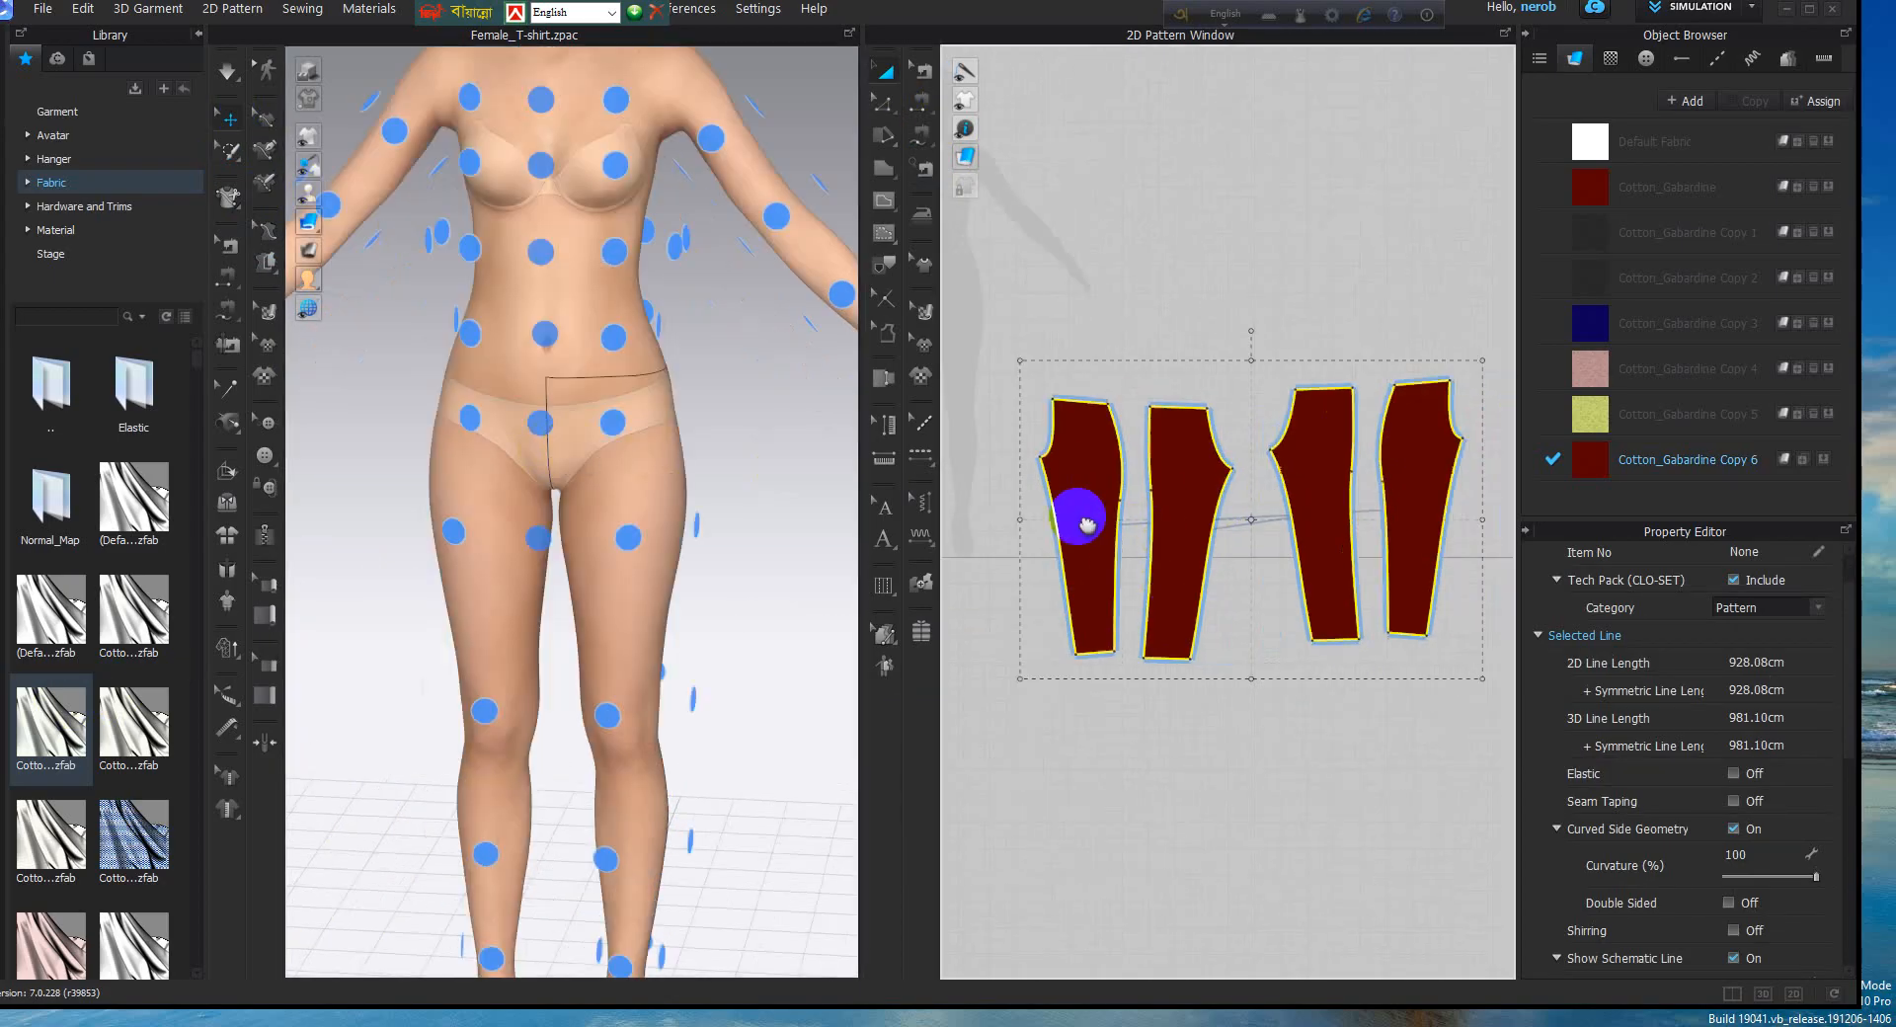
scroll(1119, 533, up, 5)
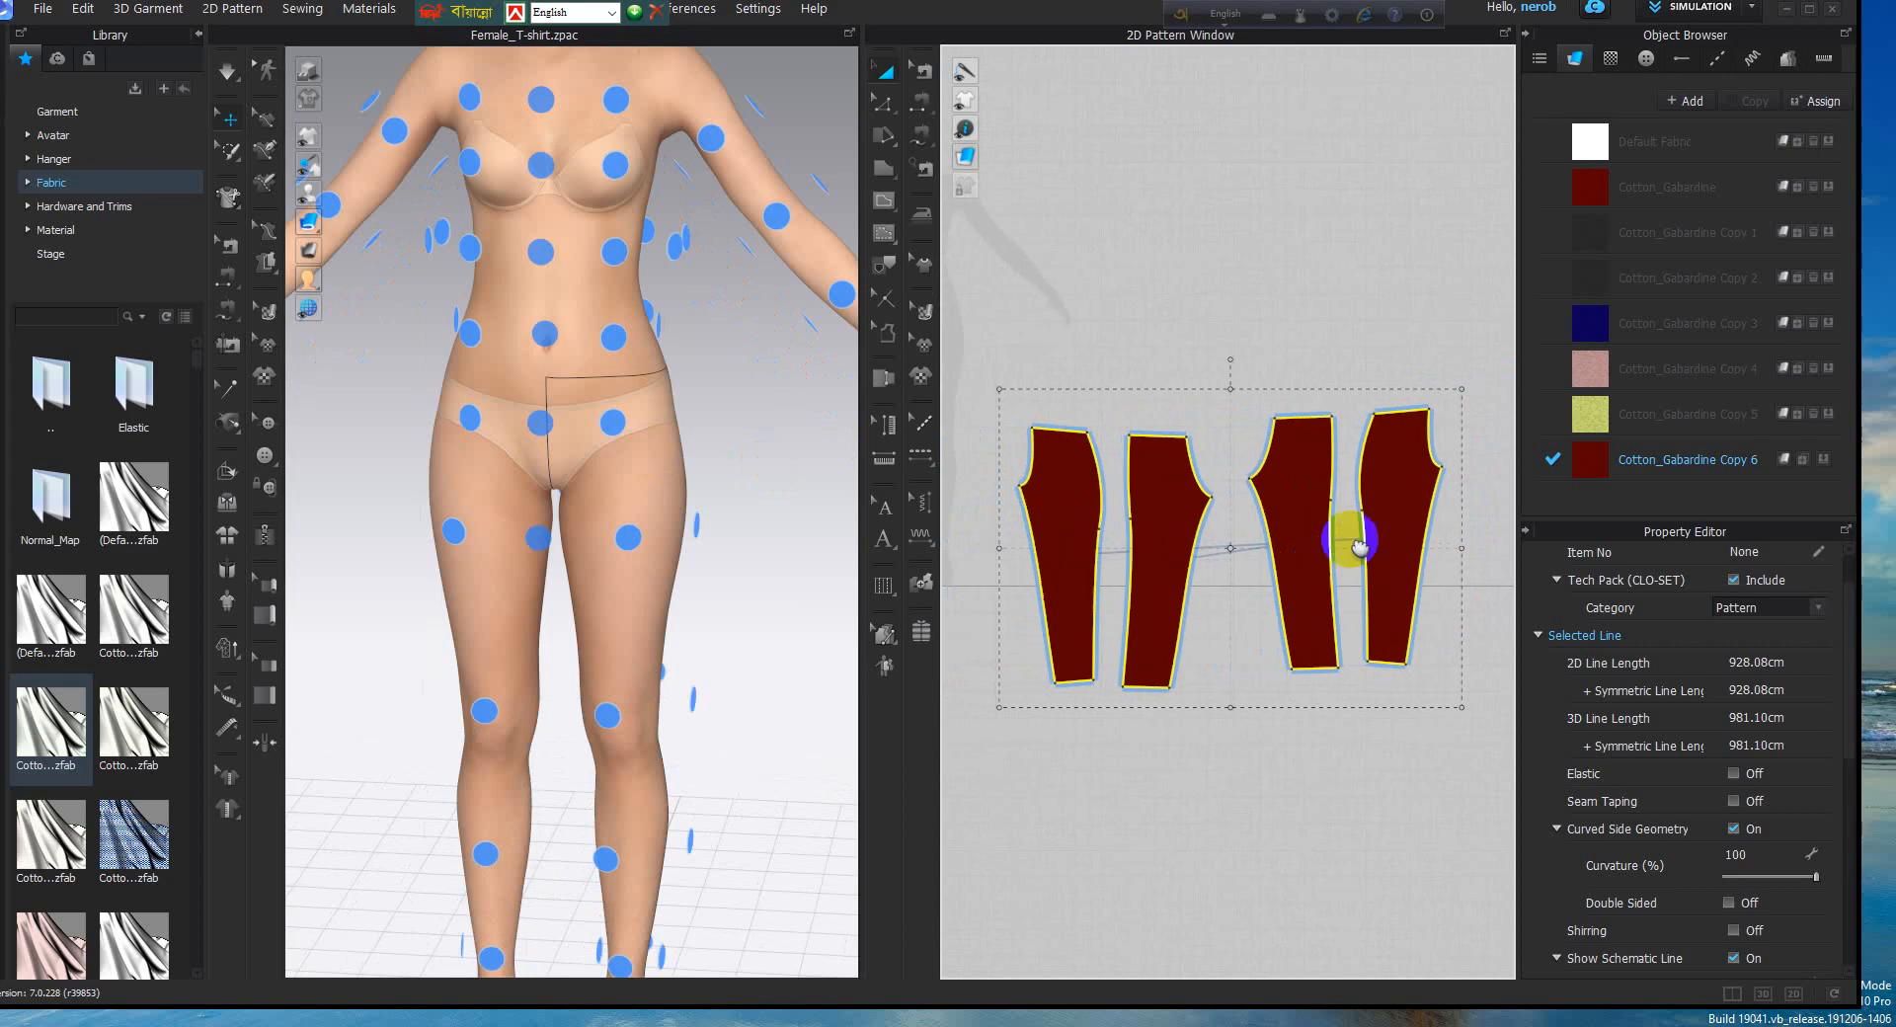
drag(1141, 527, 628, 538)
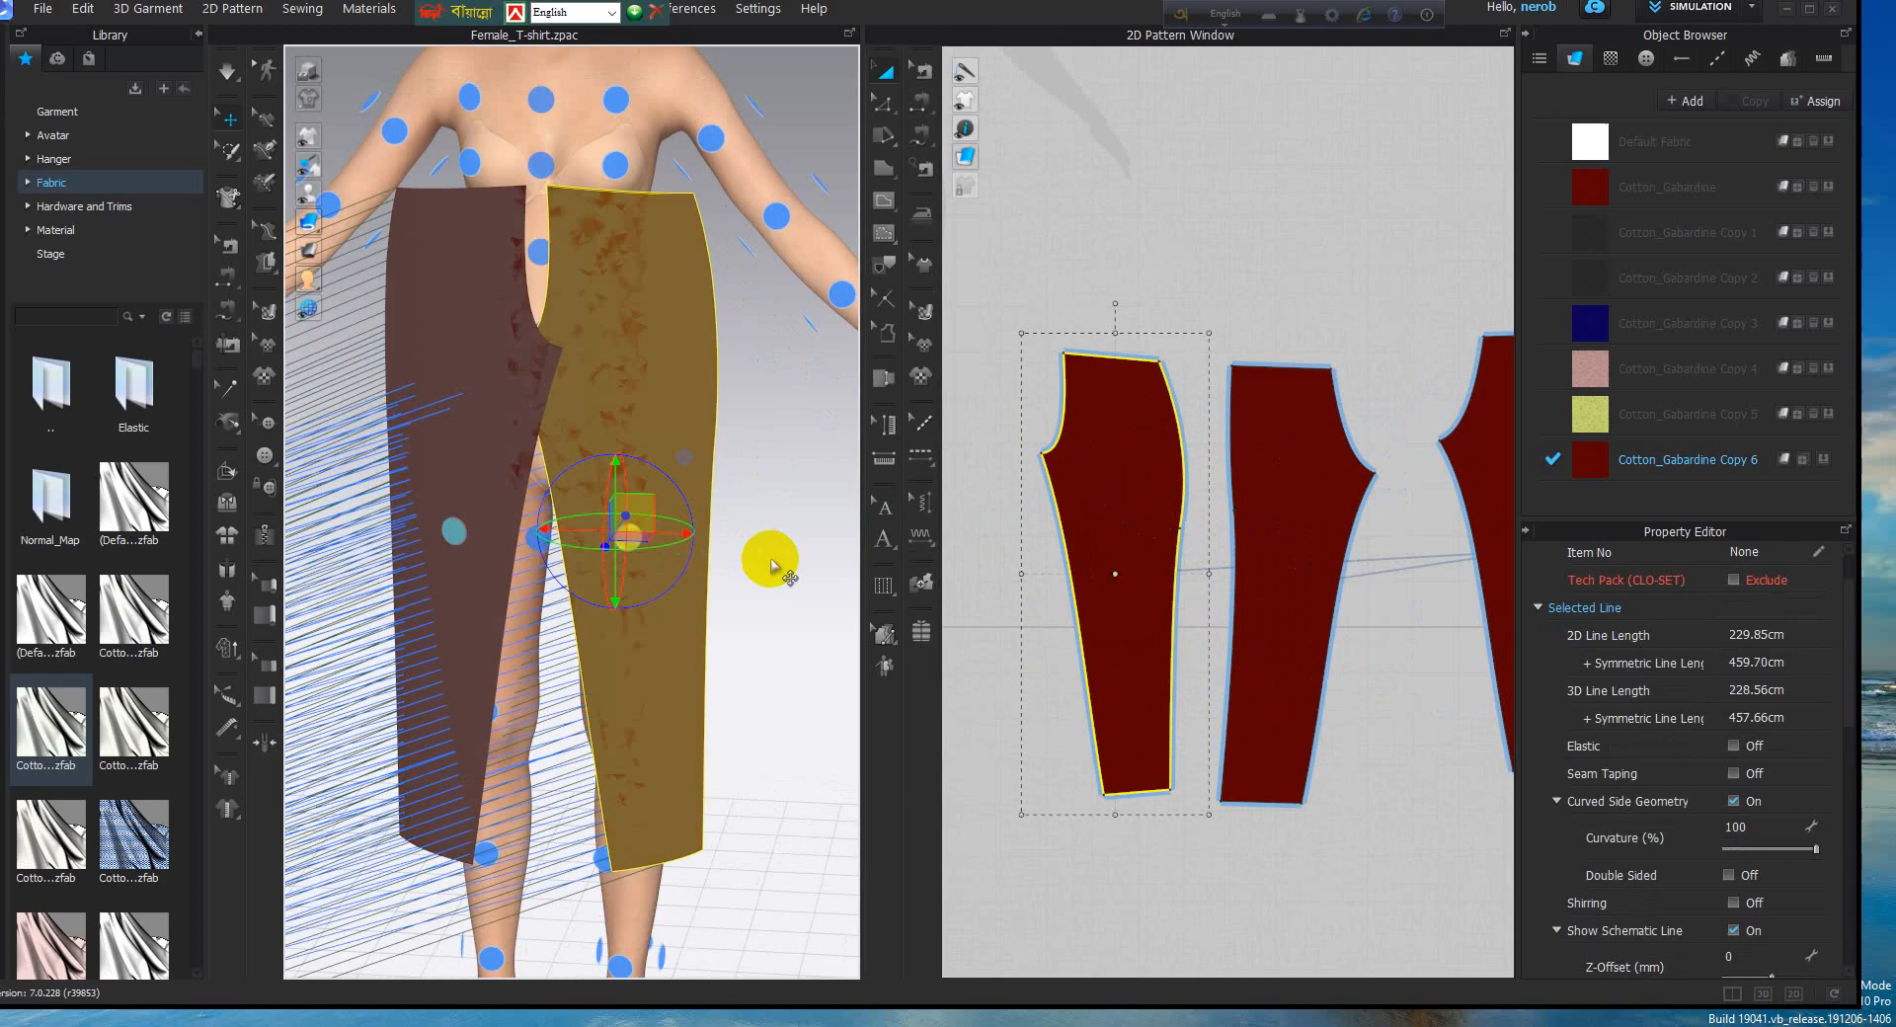
Place the mirrored copy of the second leg piece at the back right thigh arrangement point of the avatar
scroll(760, 569, down, 2)
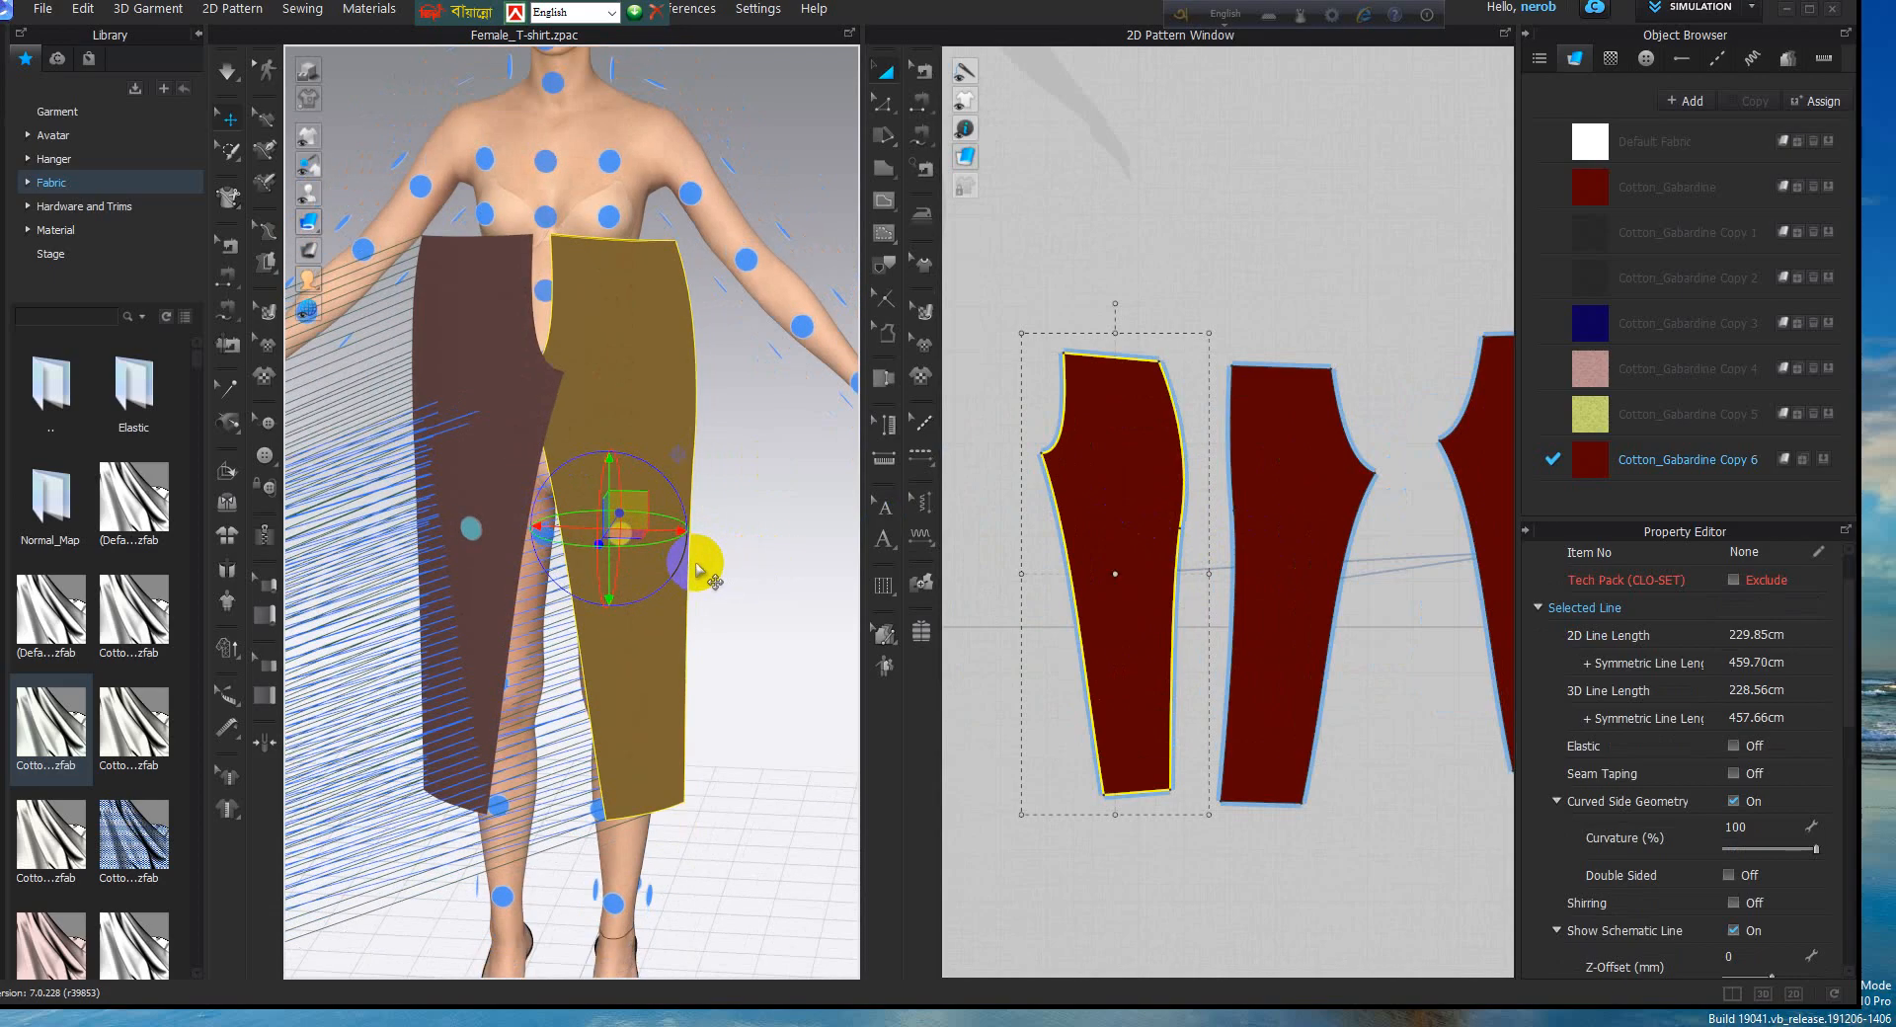
scroll(1093, 574, down, 2)
middle_drag(1093, 574, 1078, 610)
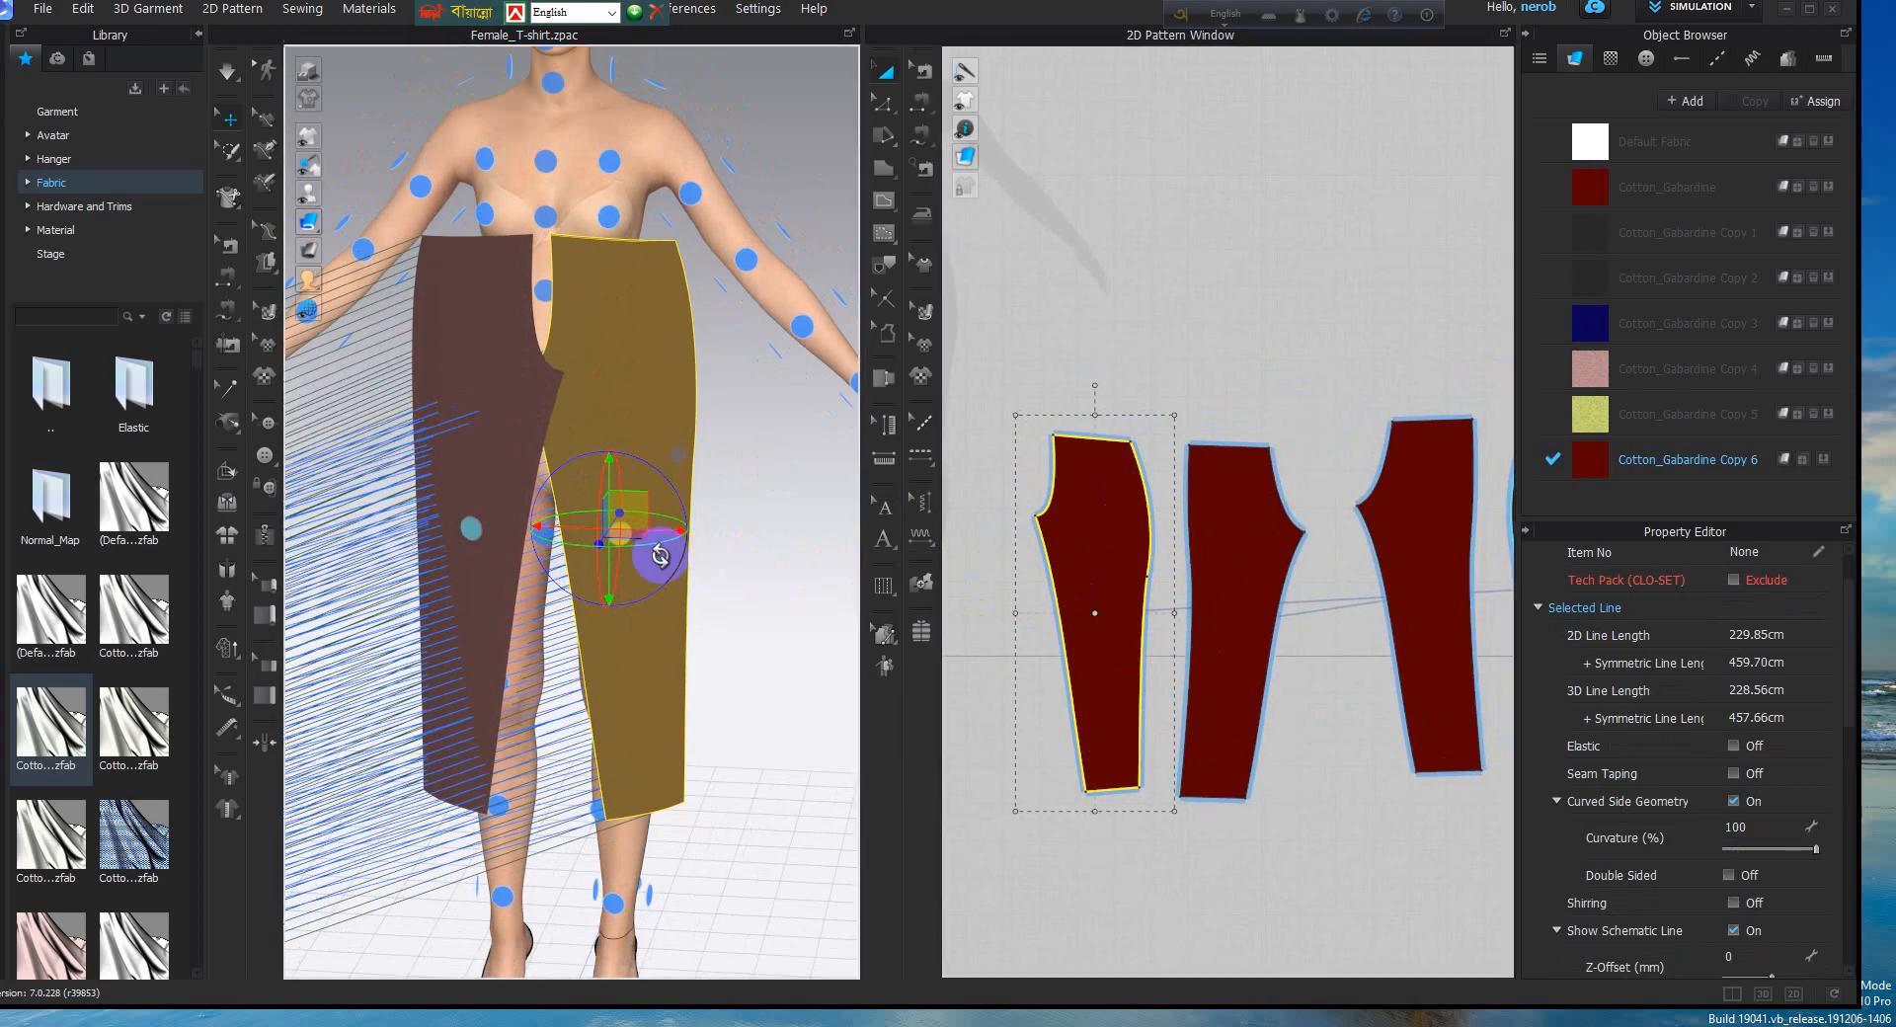
right_drag(634, 541, 356, 553)
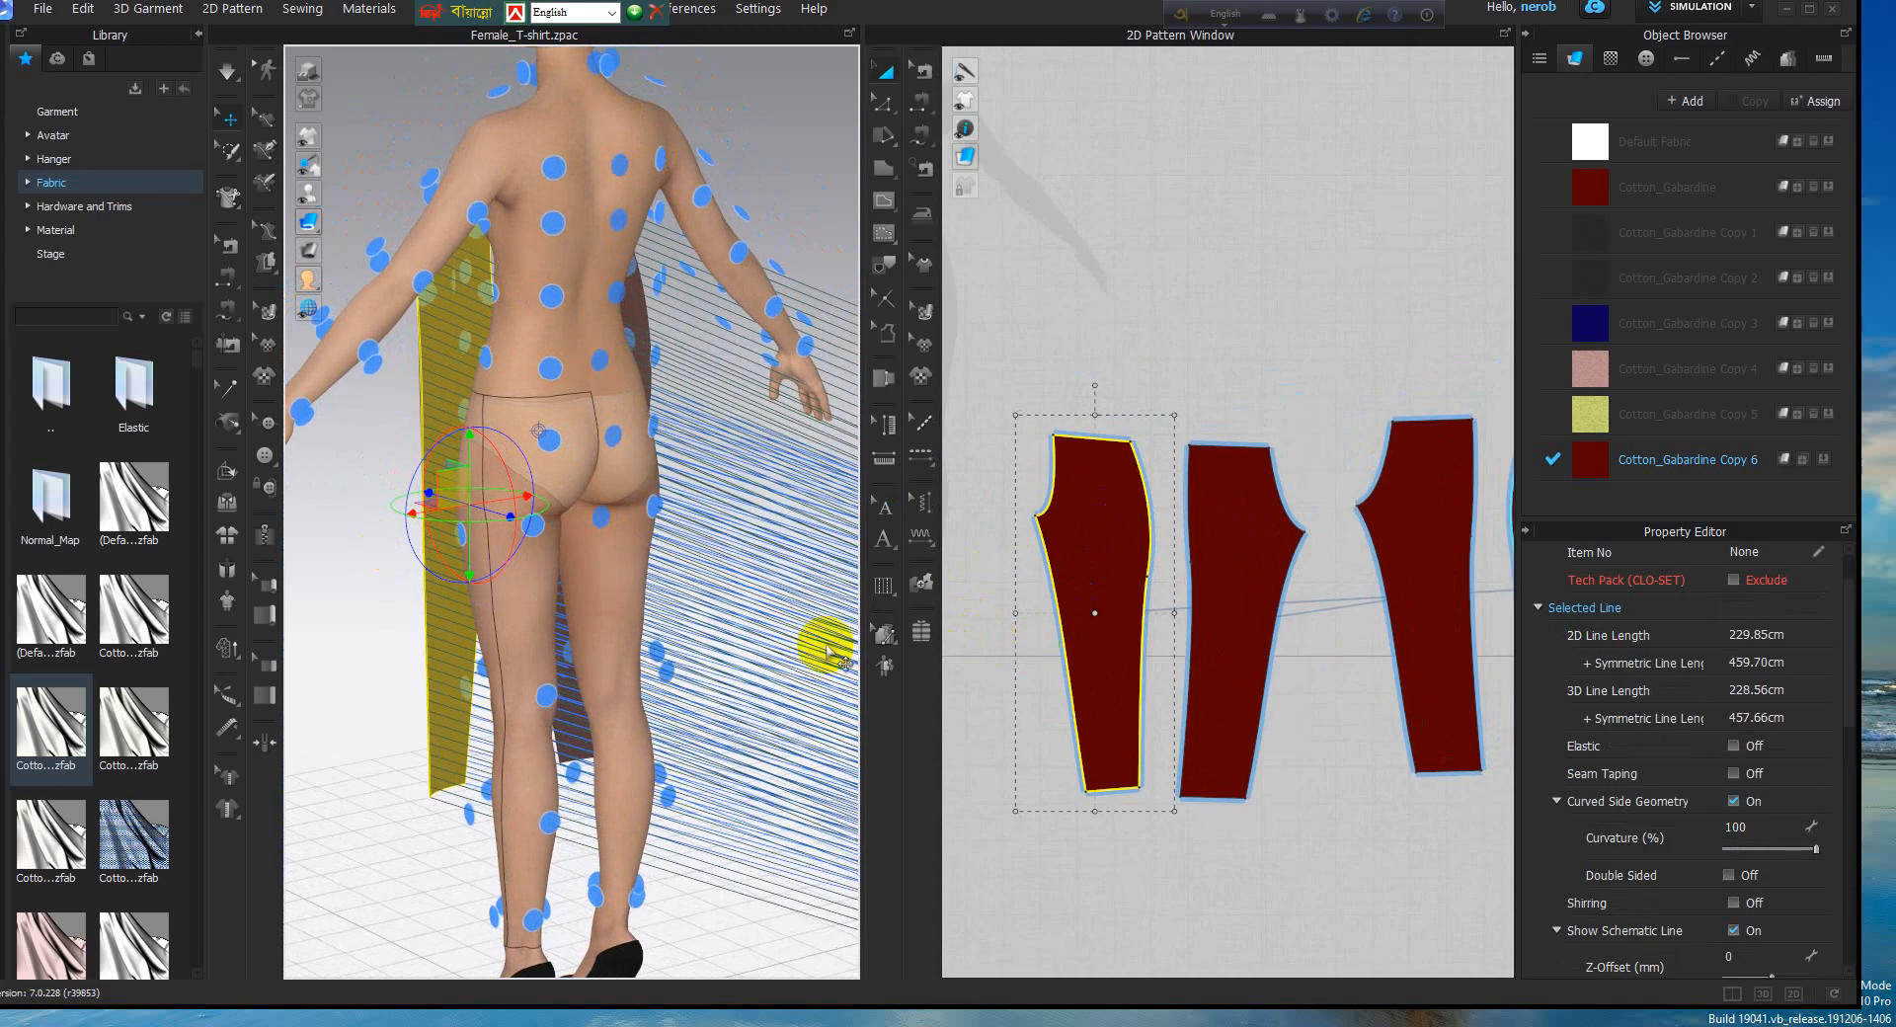
right_drag(830, 652, 645, 550)
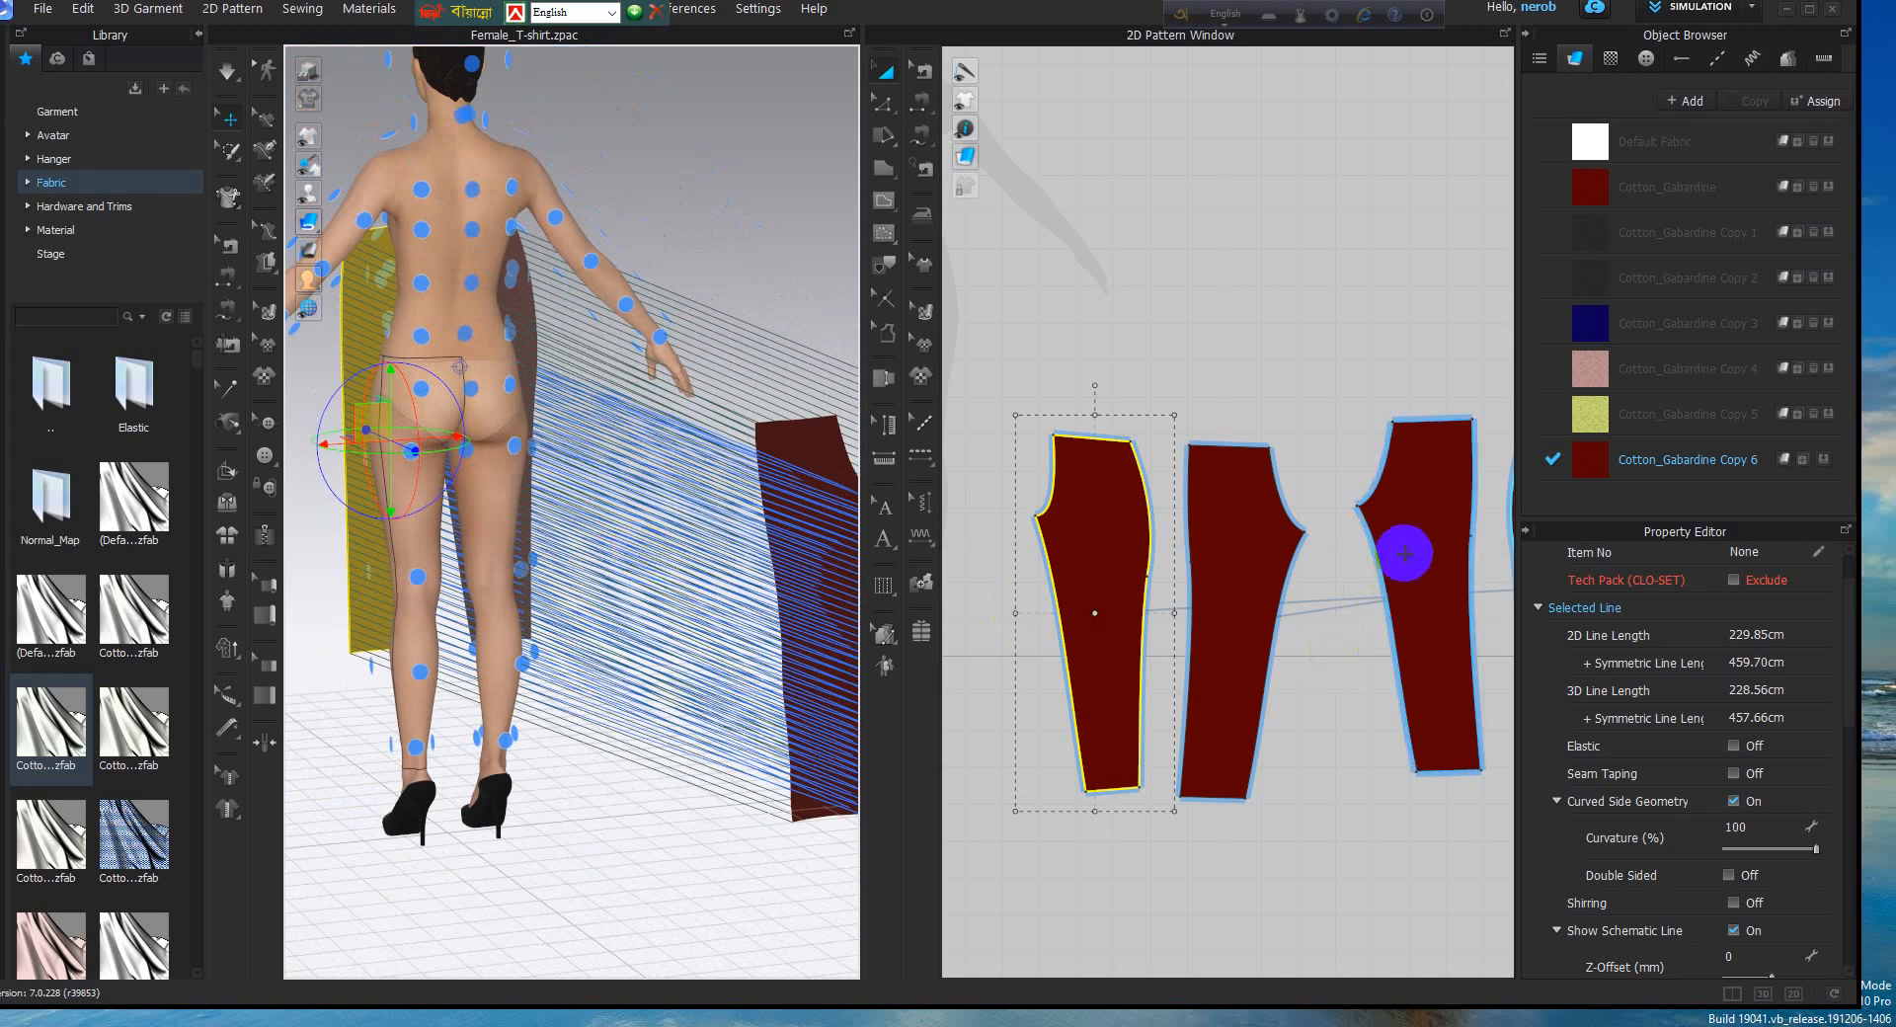
key(8)
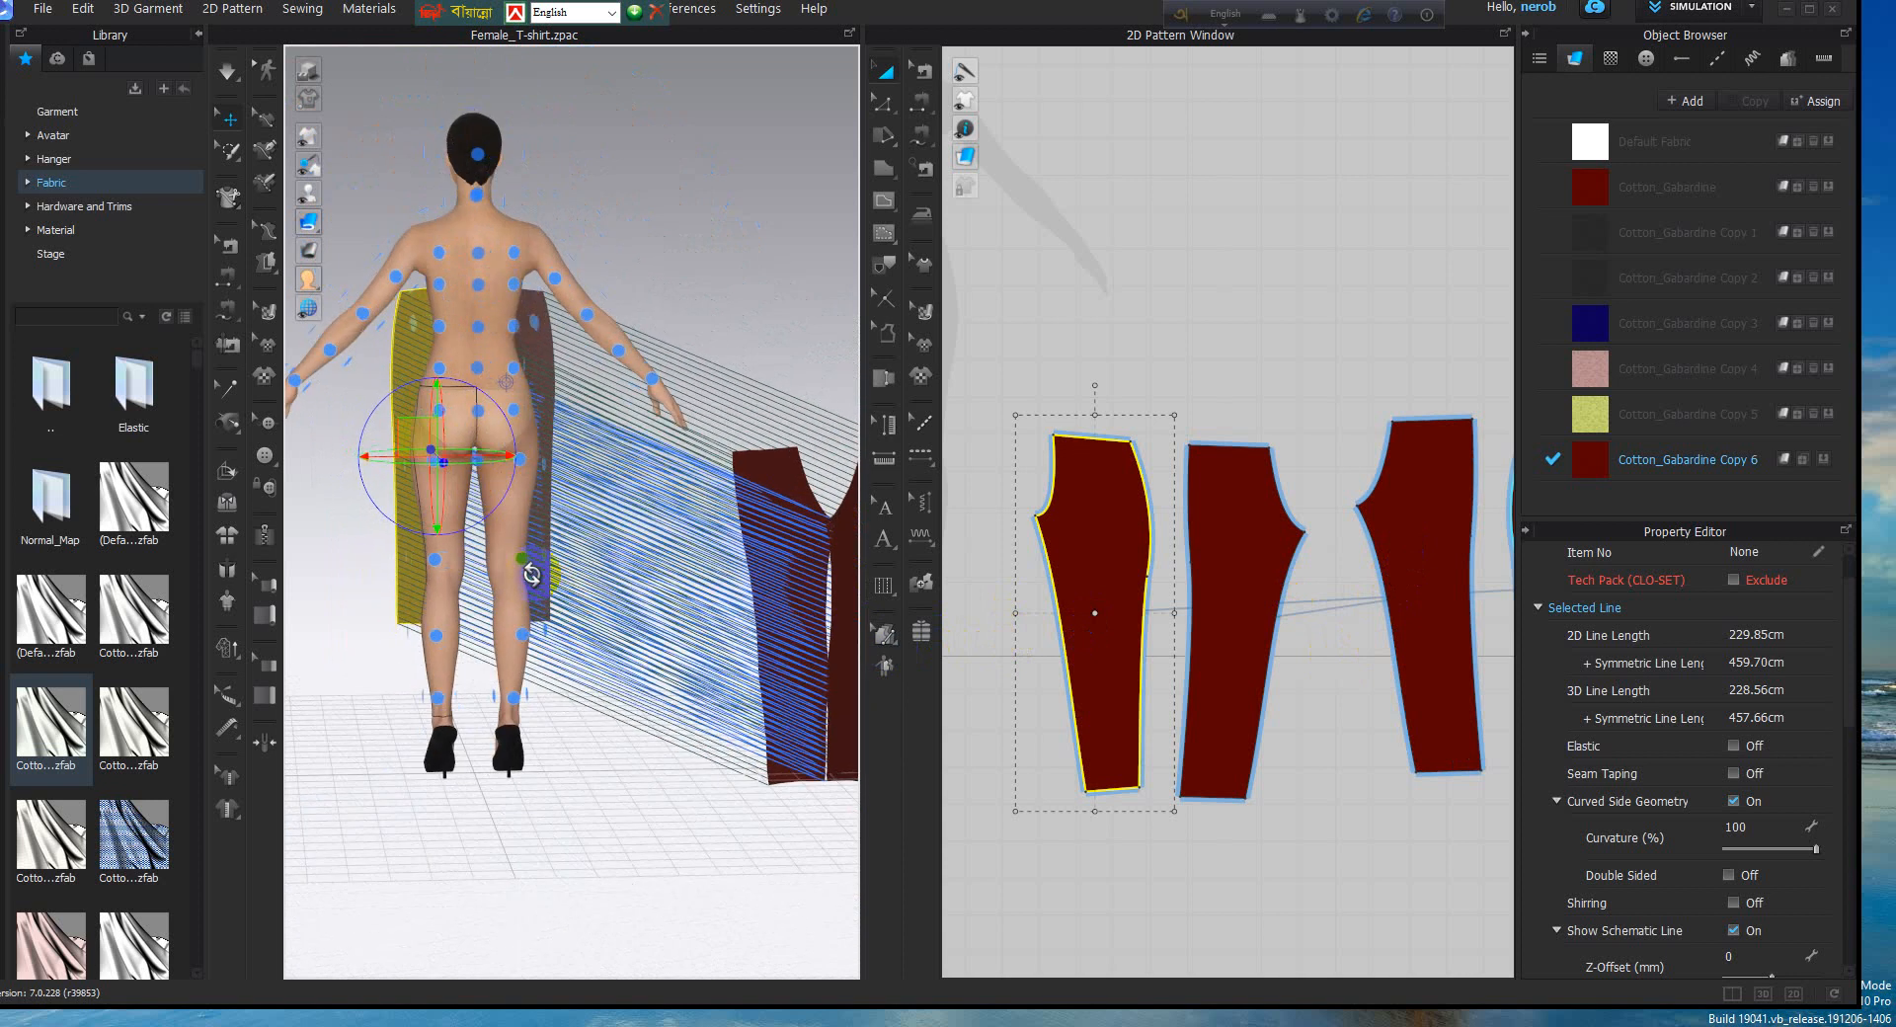
click(1421, 507)
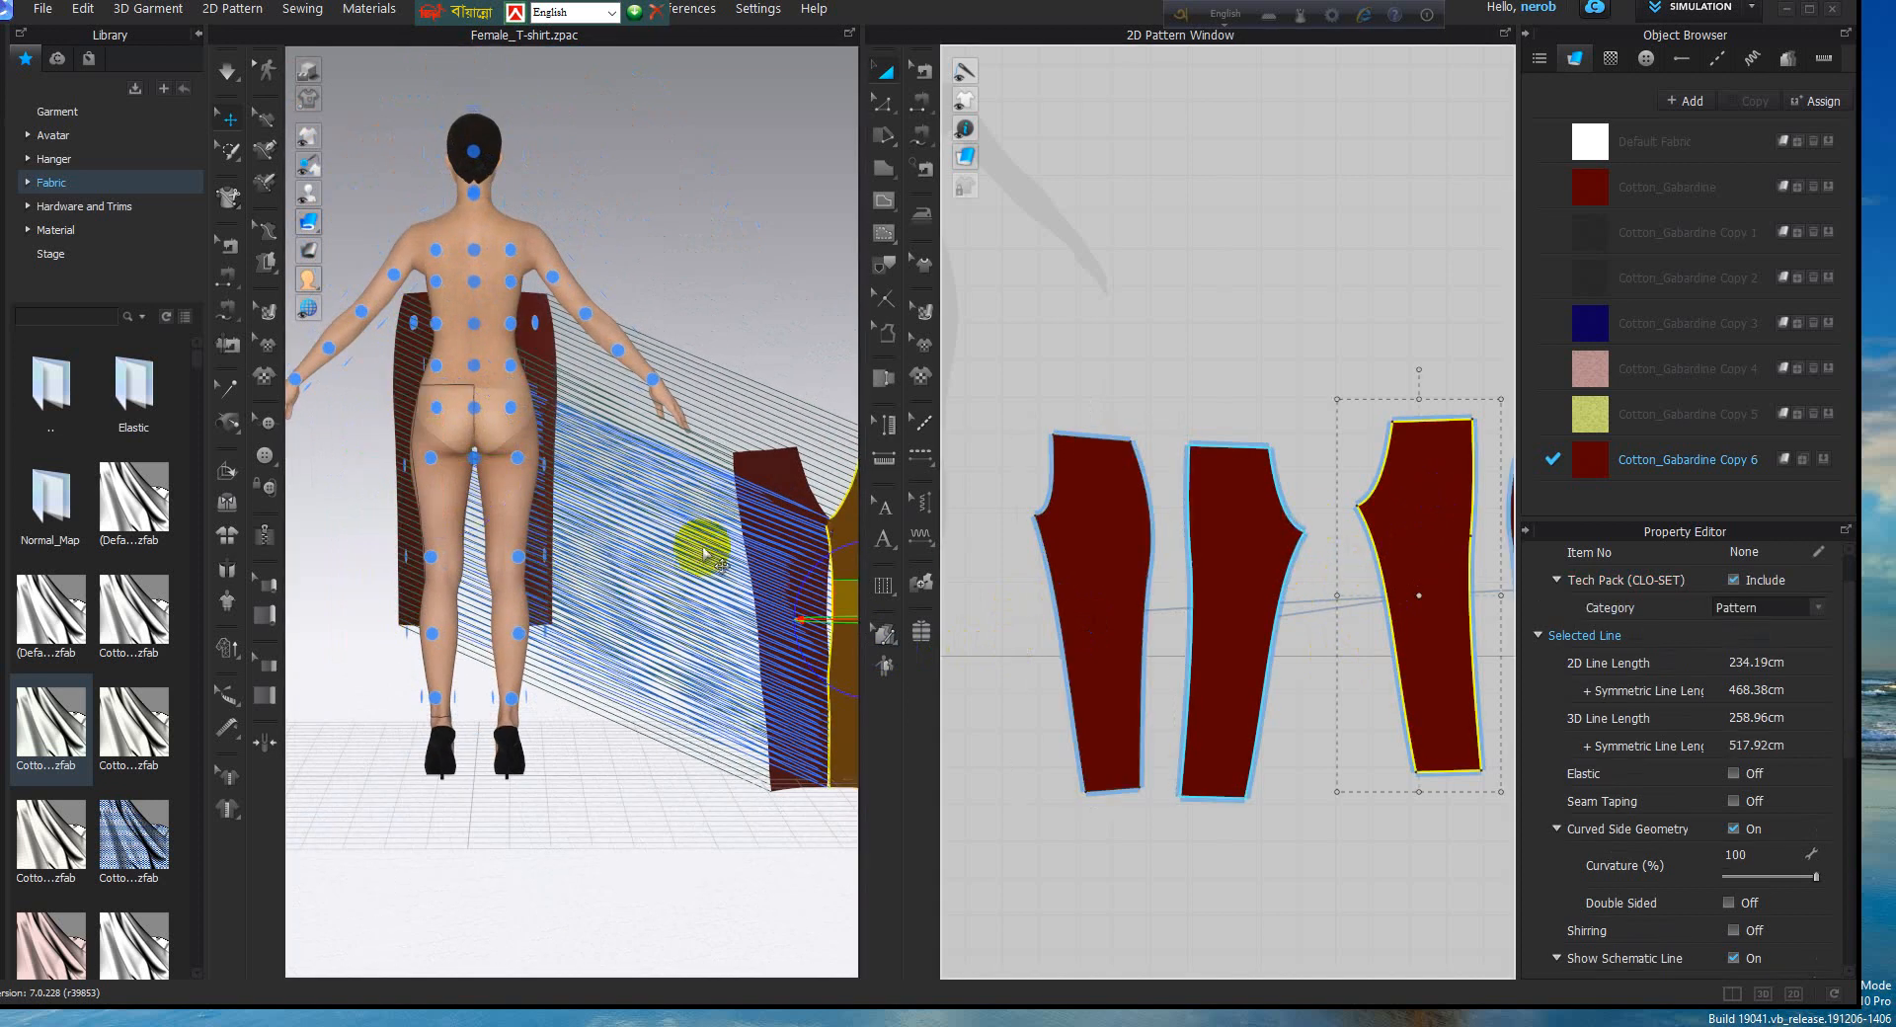
click(542, 478)
click(523, 464)
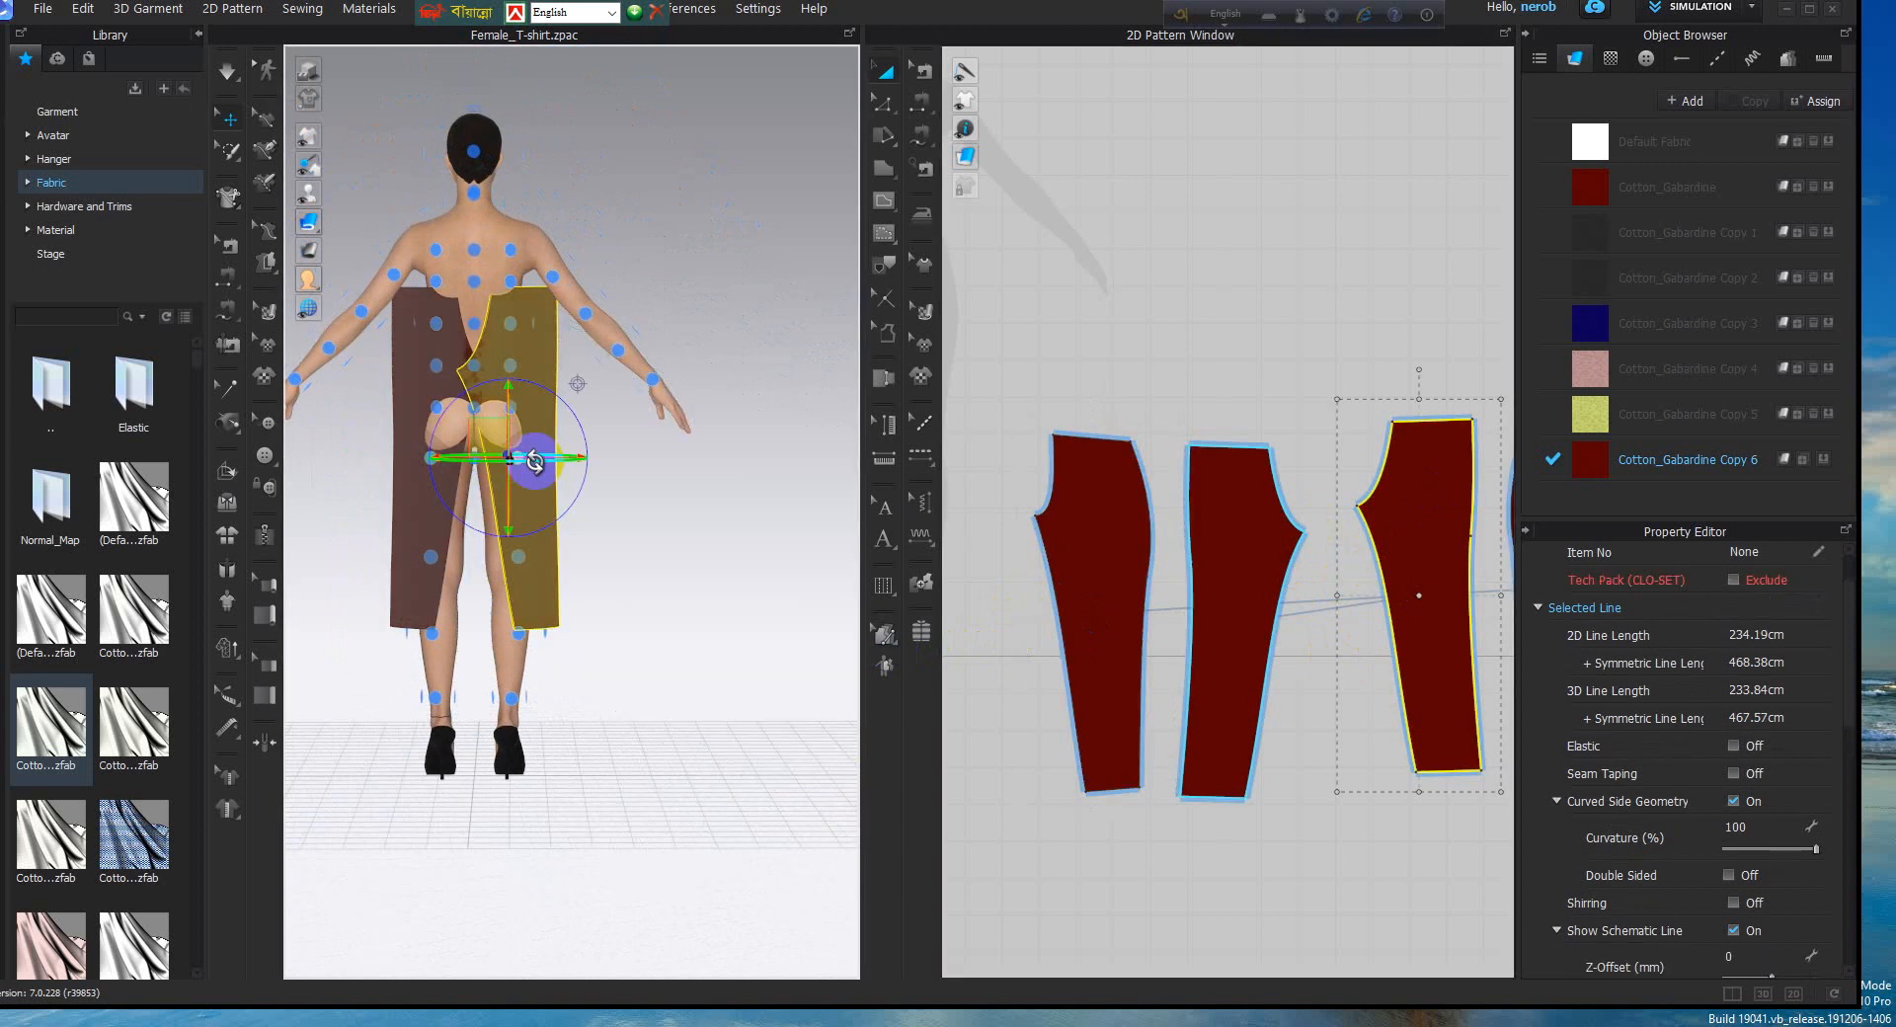
Shift the two back leg pieces and the two front leg pieces lower and outward around the avatar's legs
drag(518, 348, 542, 385)
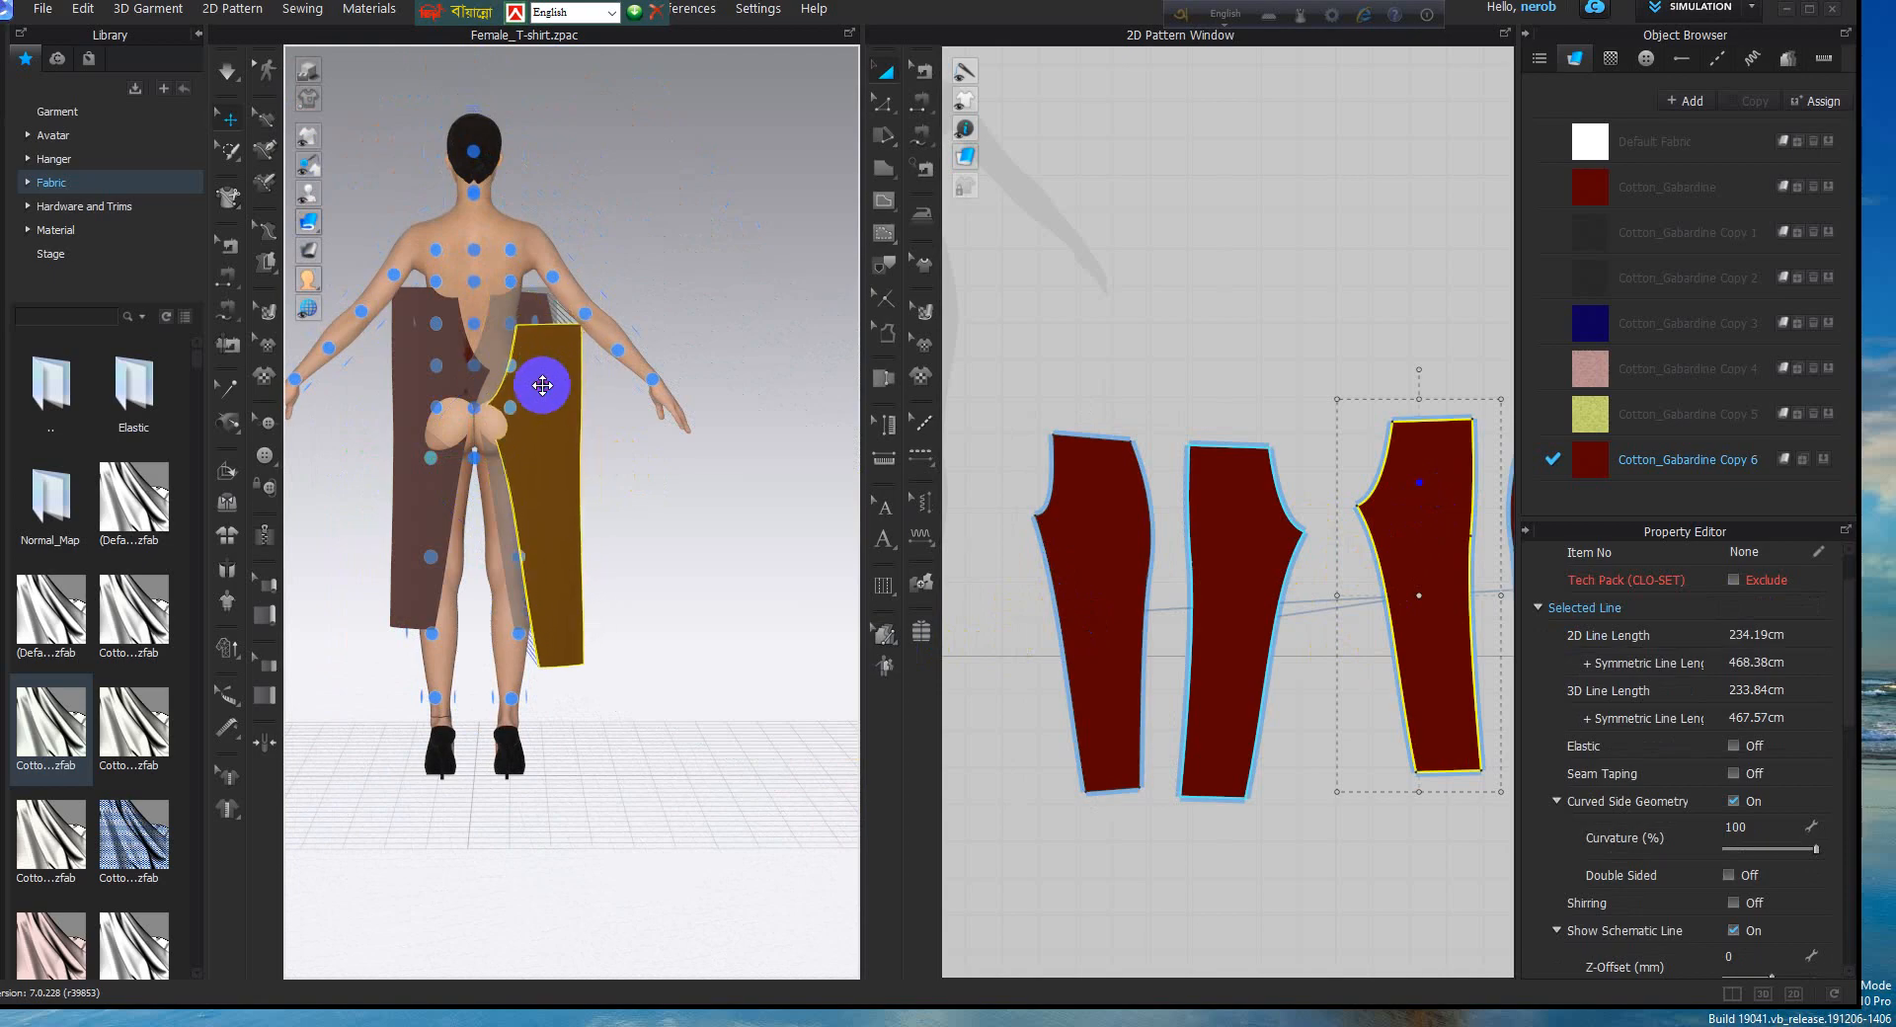
click(420, 360)
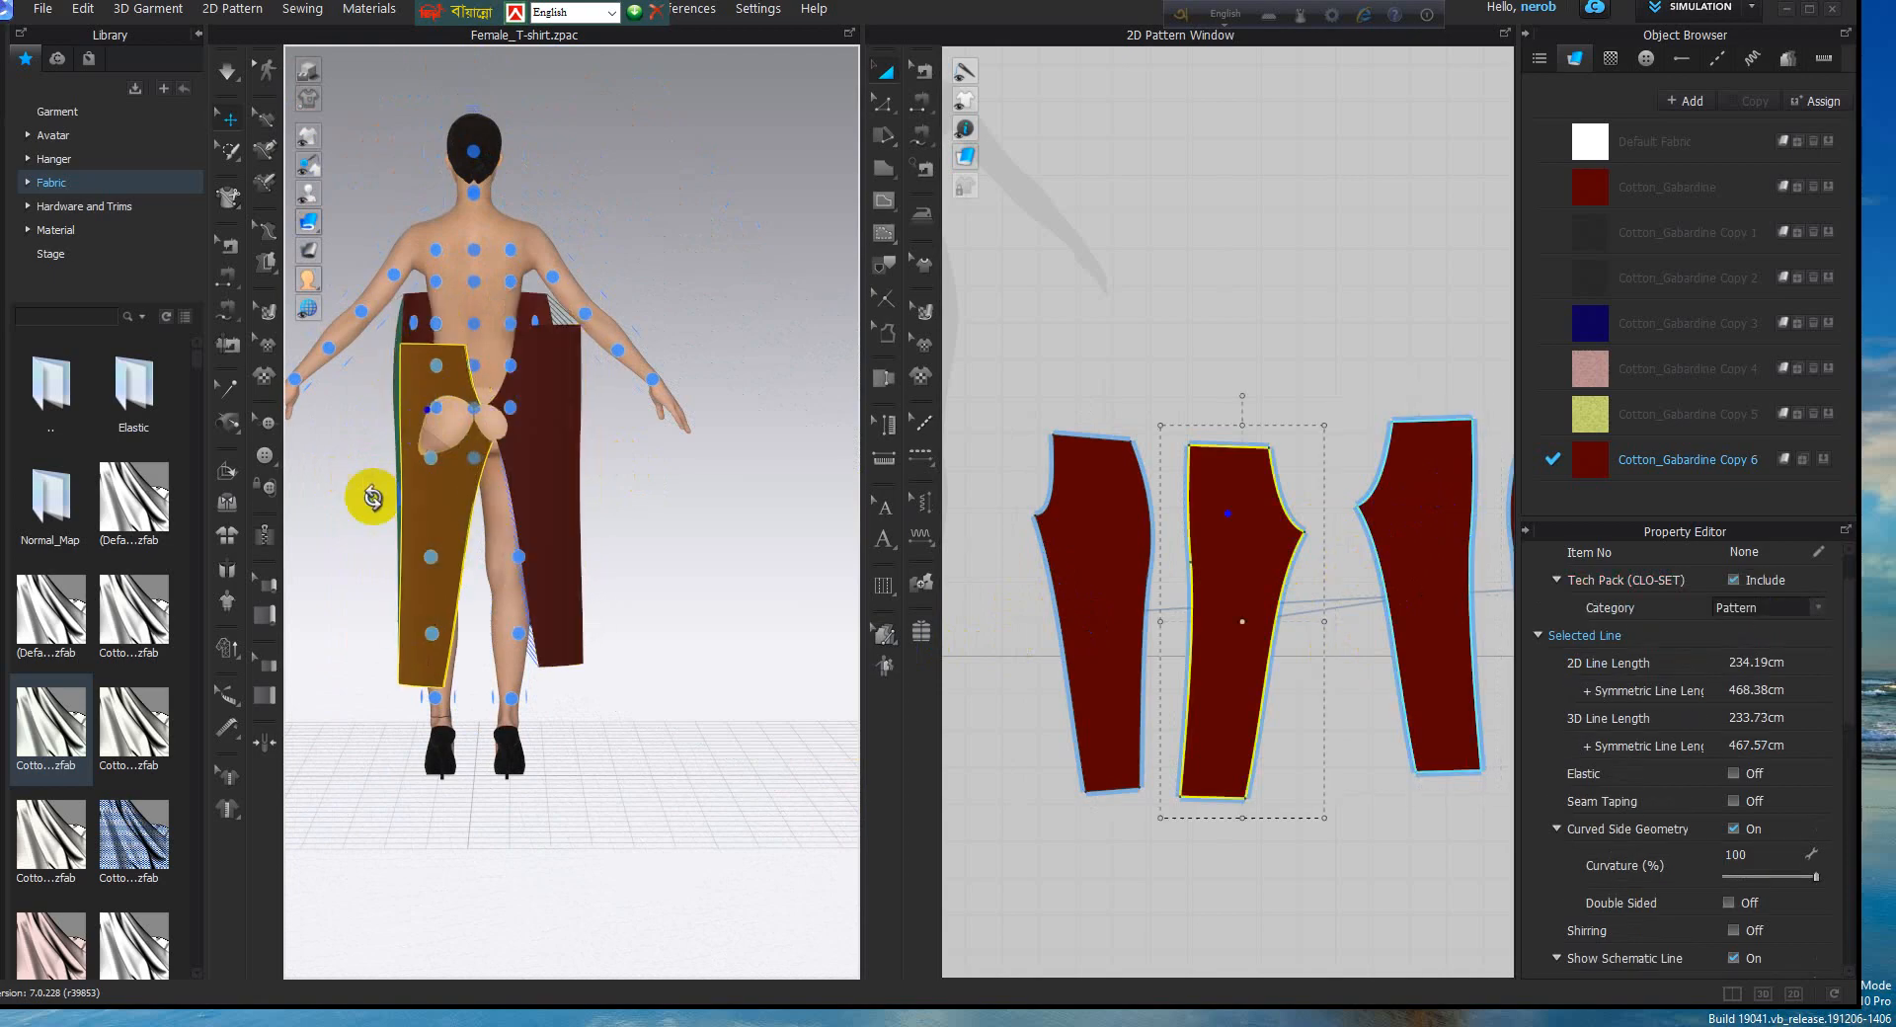
right_drag(372, 495, 606, 474)
drag(512, 406, 566, 478)
drag(413, 415, 372, 500)
right_drag(373, 500, 690, 554)
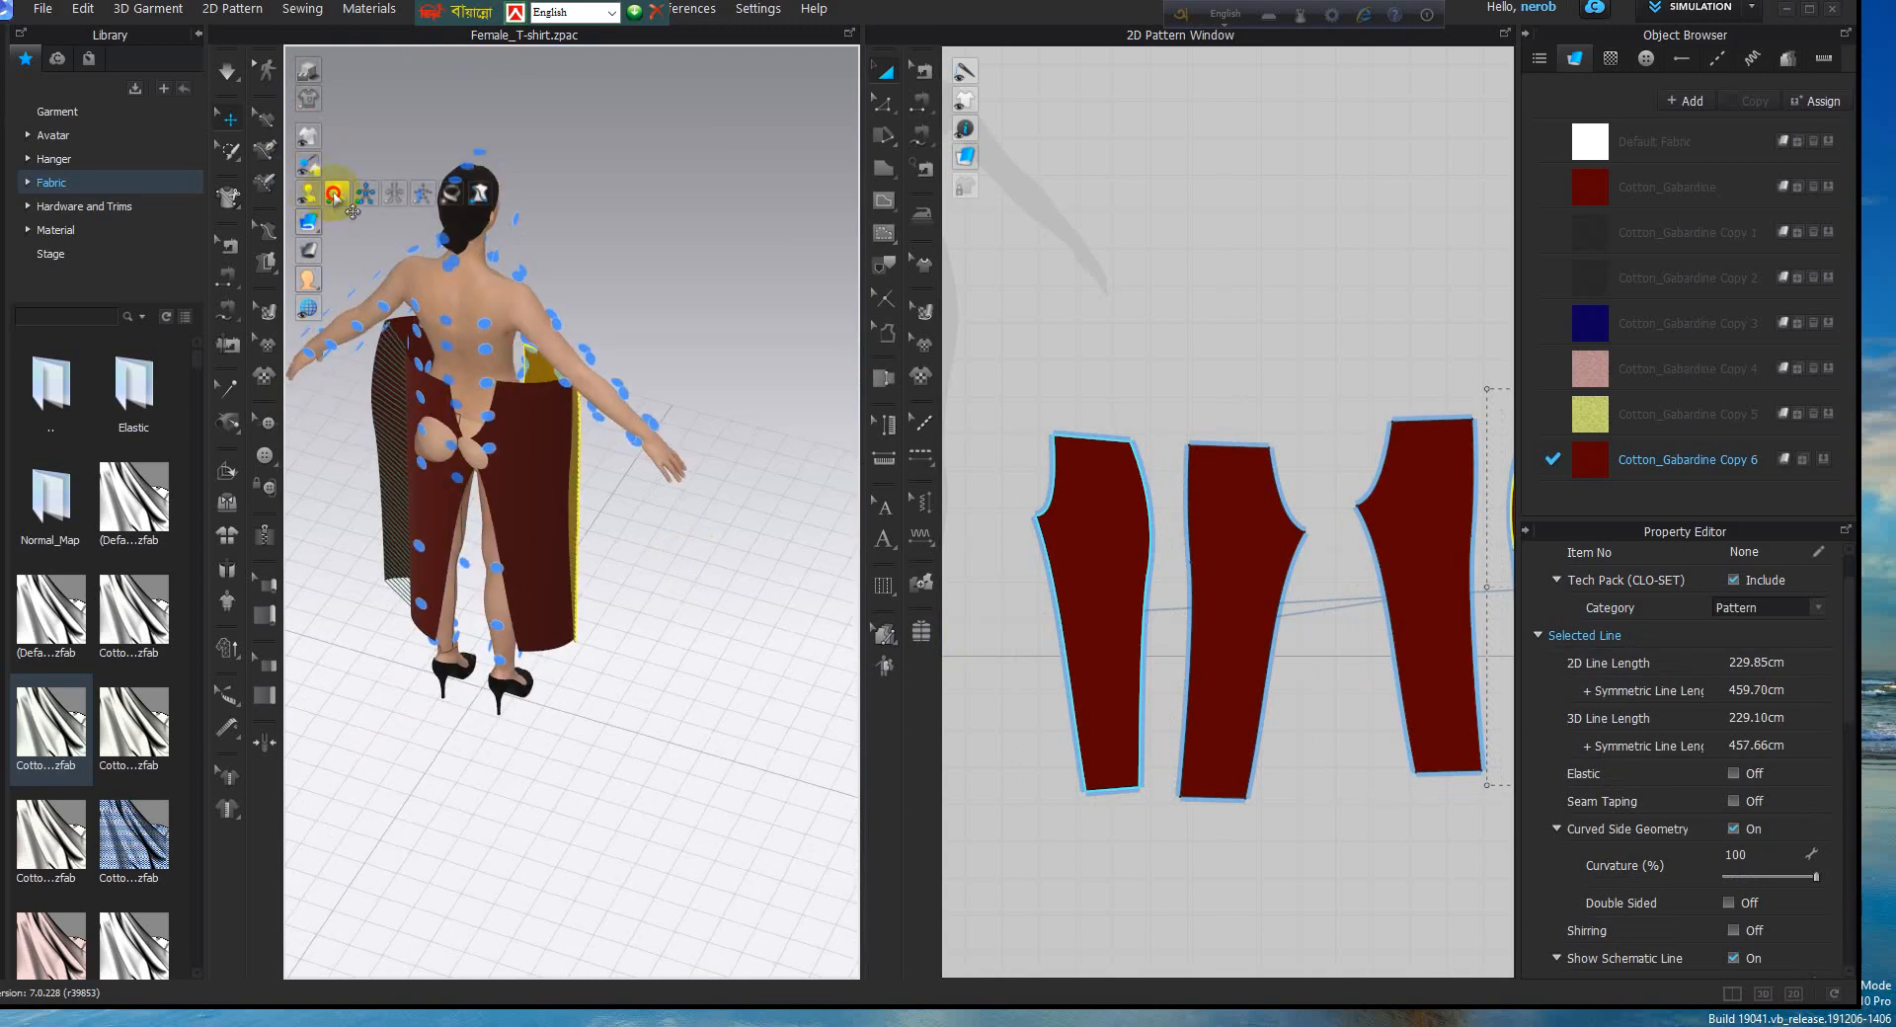
Hide the avatar and reposition the second 2D leg piece at the back of the trousers in the 3D view
click(335, 194)
right_drag(622, 410, 280, 430)
drag(434, 474, 394, 508)
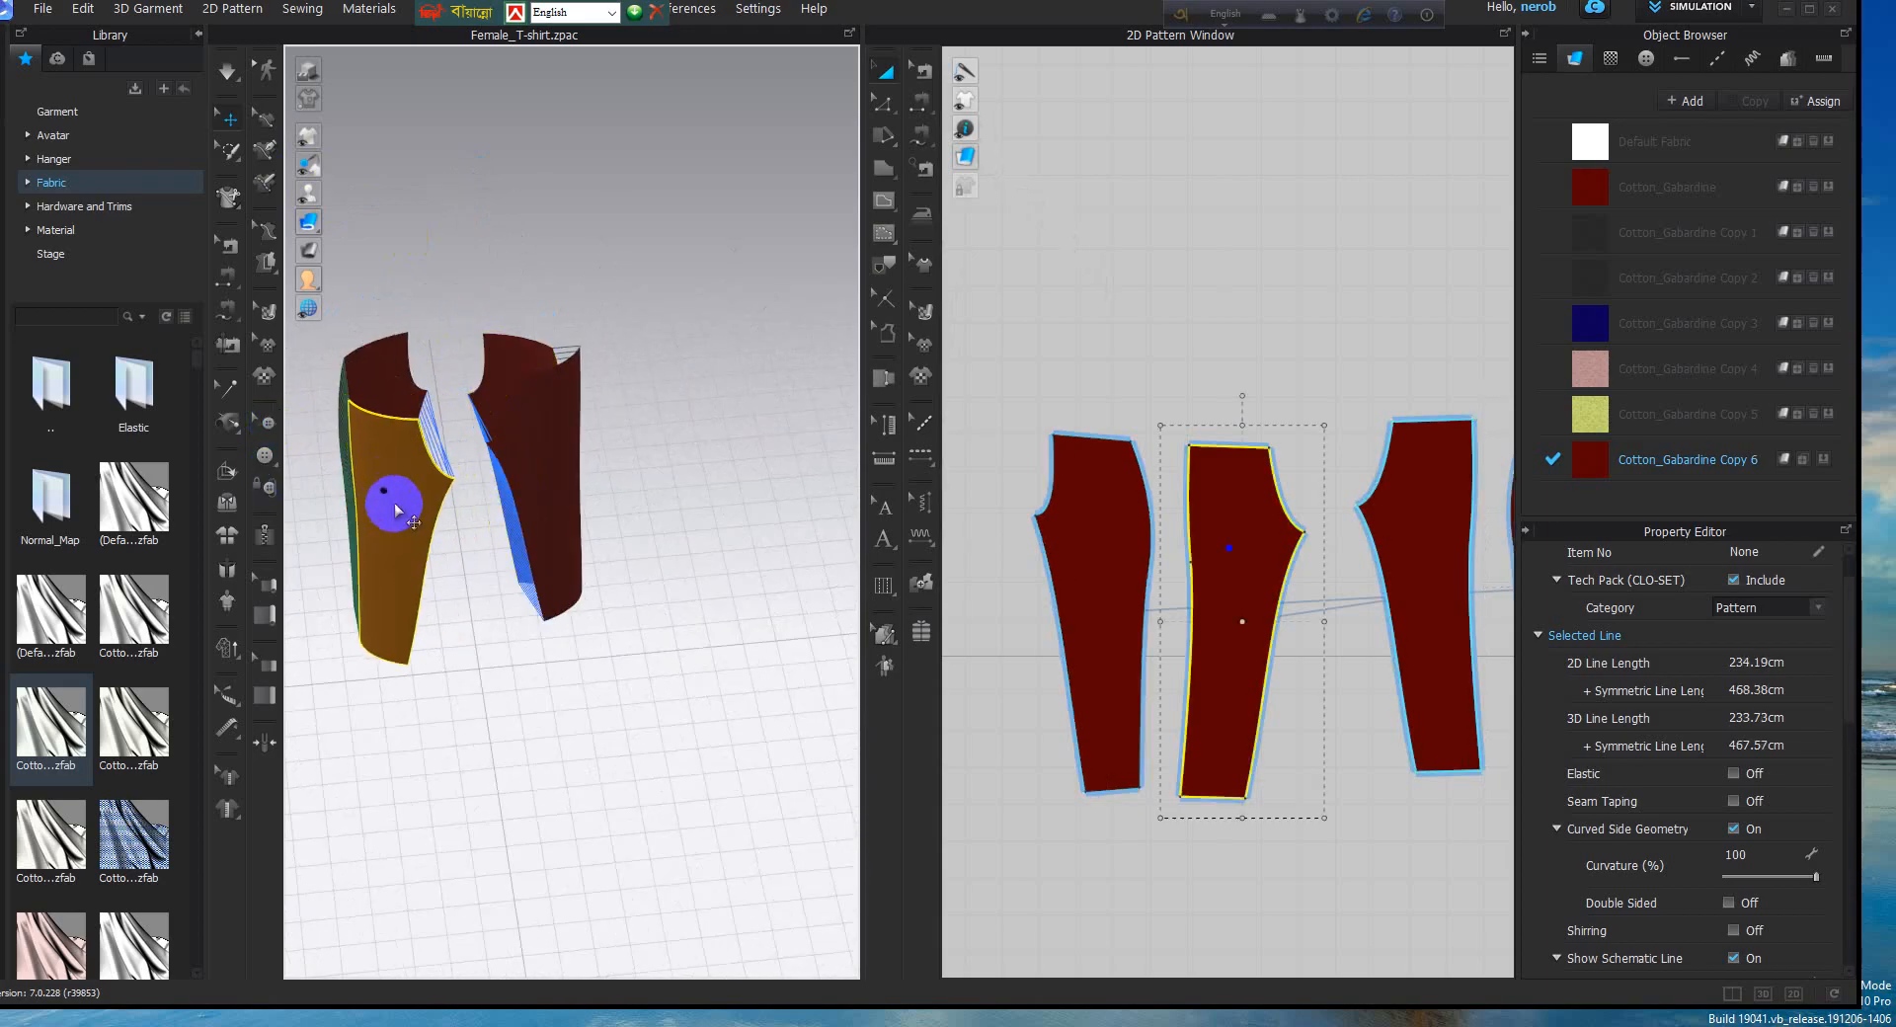
right_drag(563, 464, 597, 583)
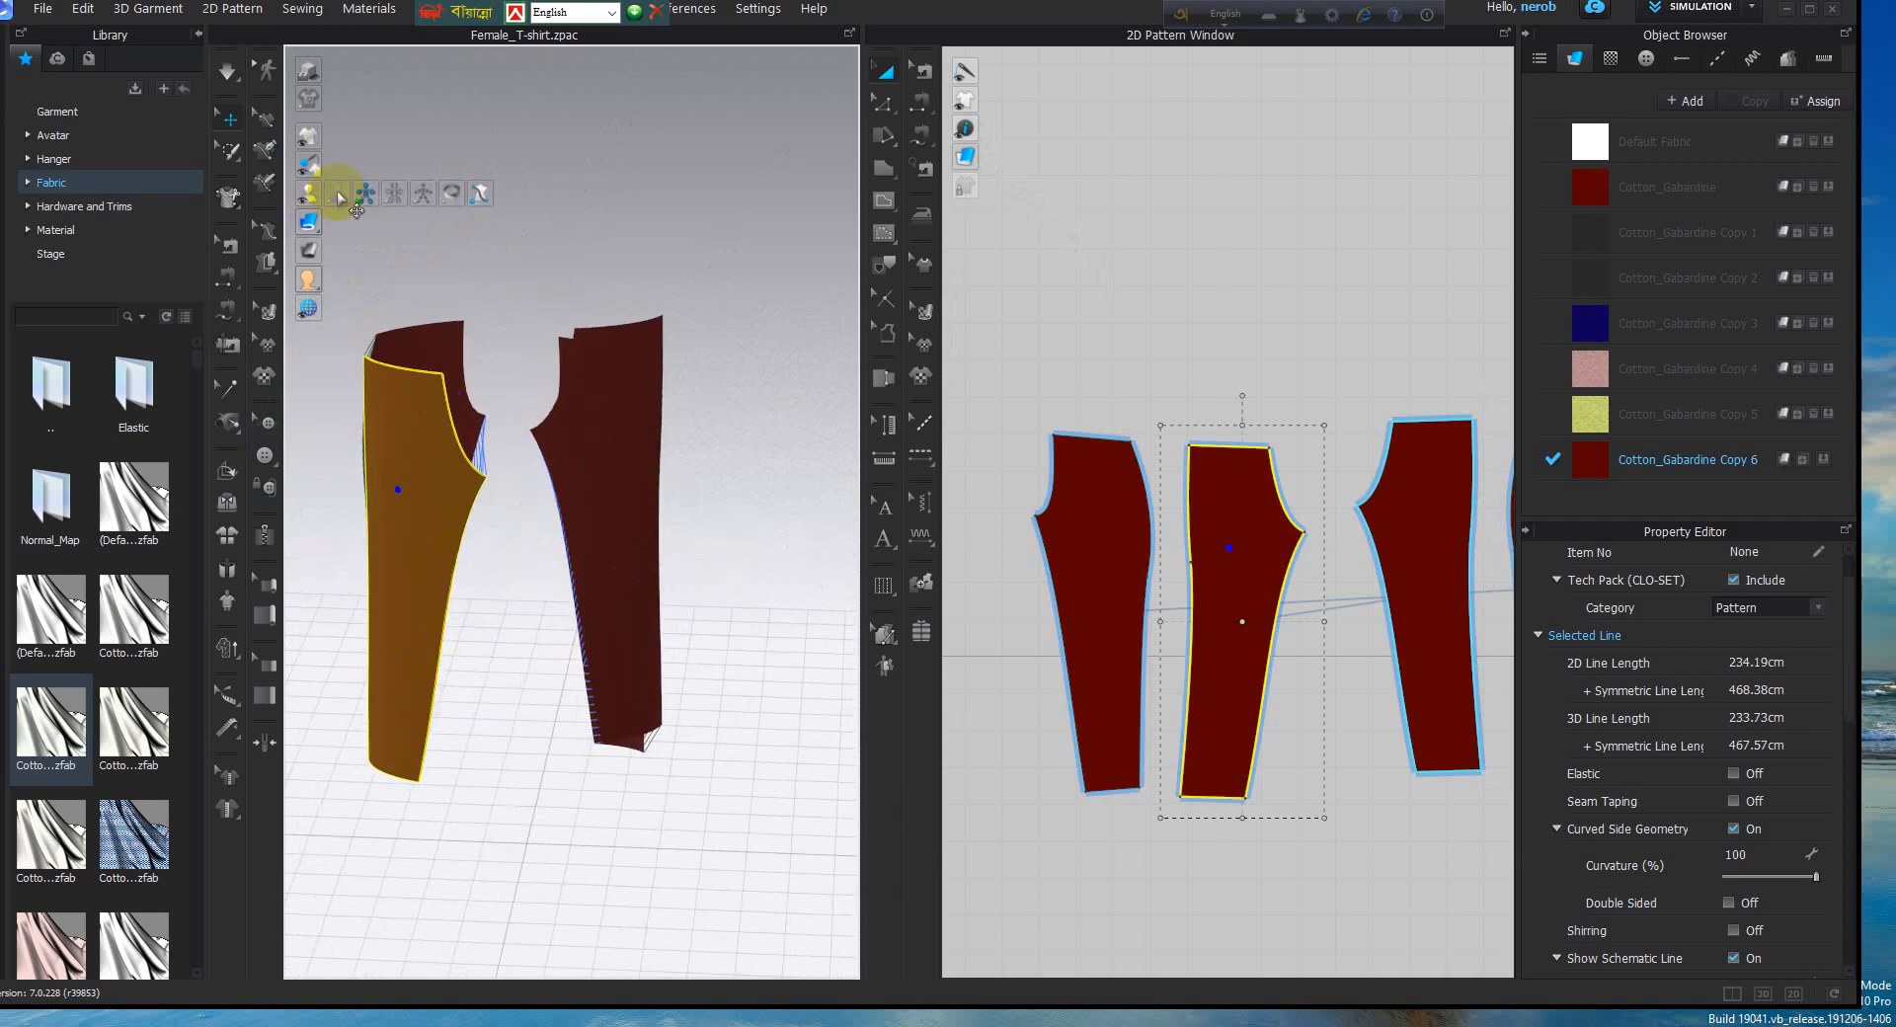
Show the avatar again and bring both back leg pieces inward behind its legs
click(336, 193)
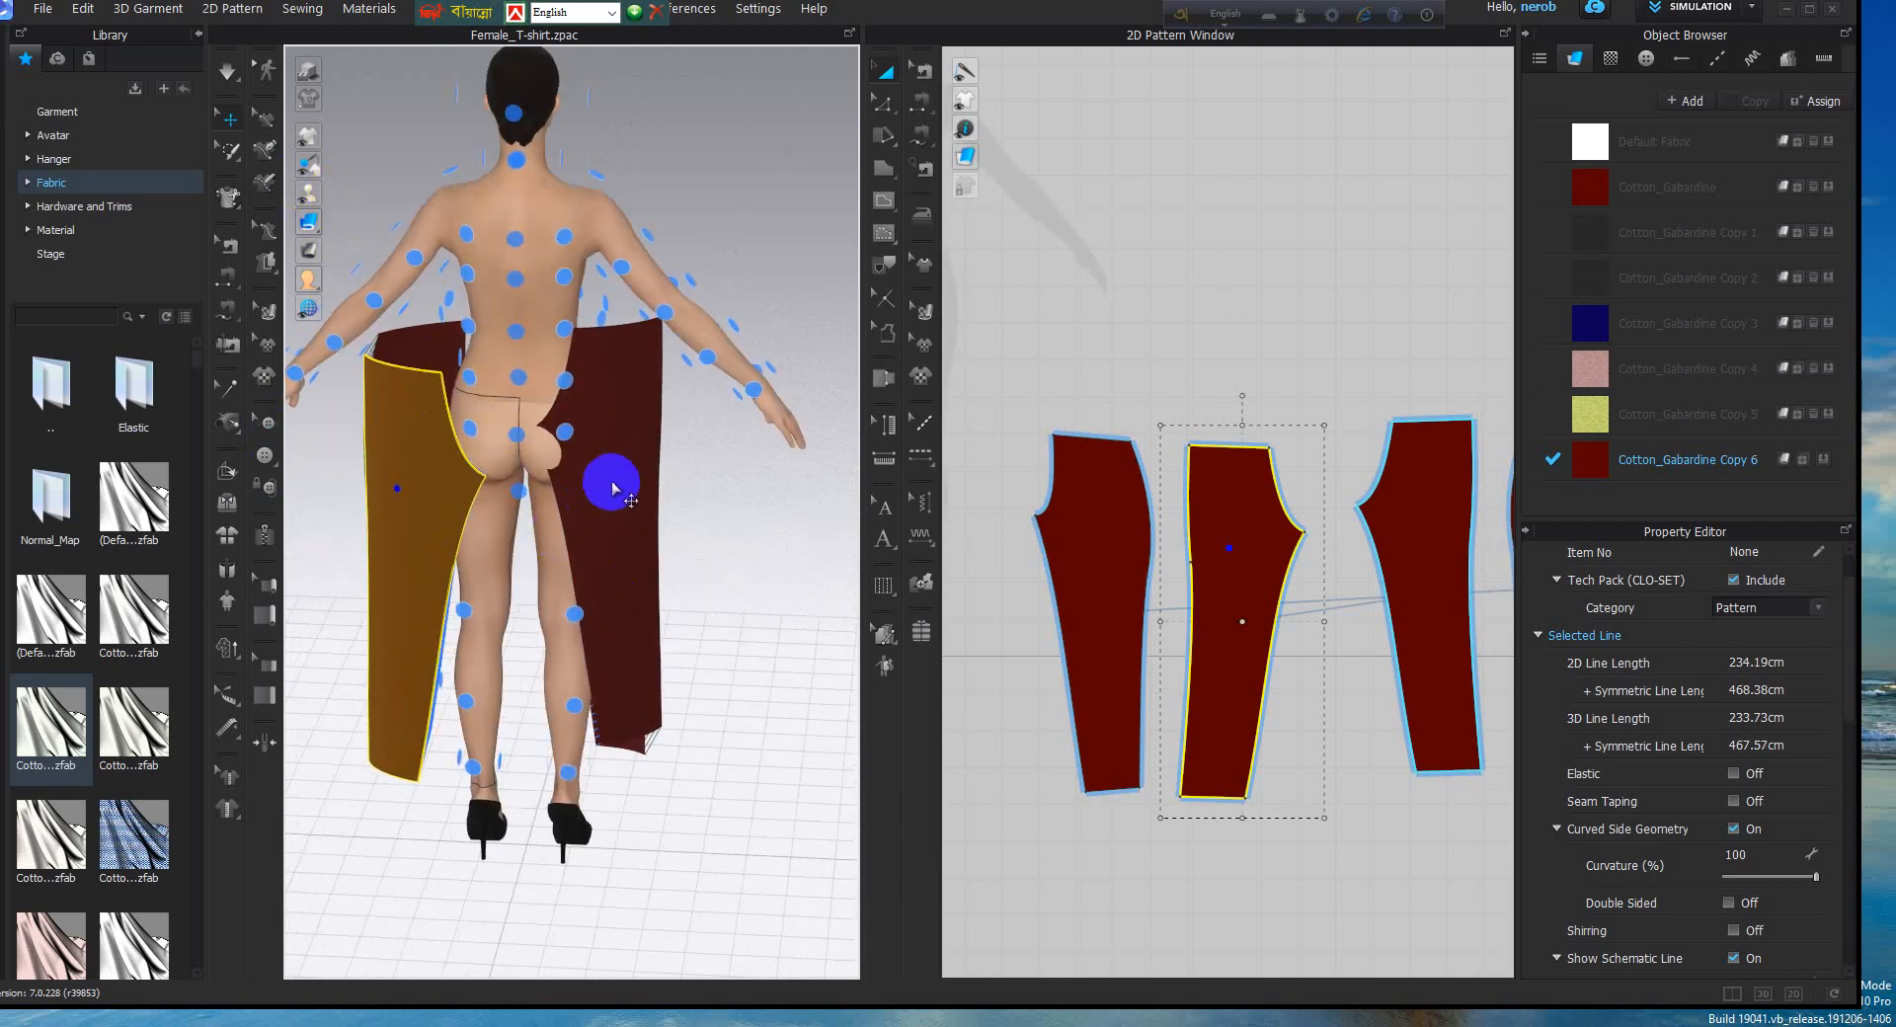
drag(612, 488, 570, 541)
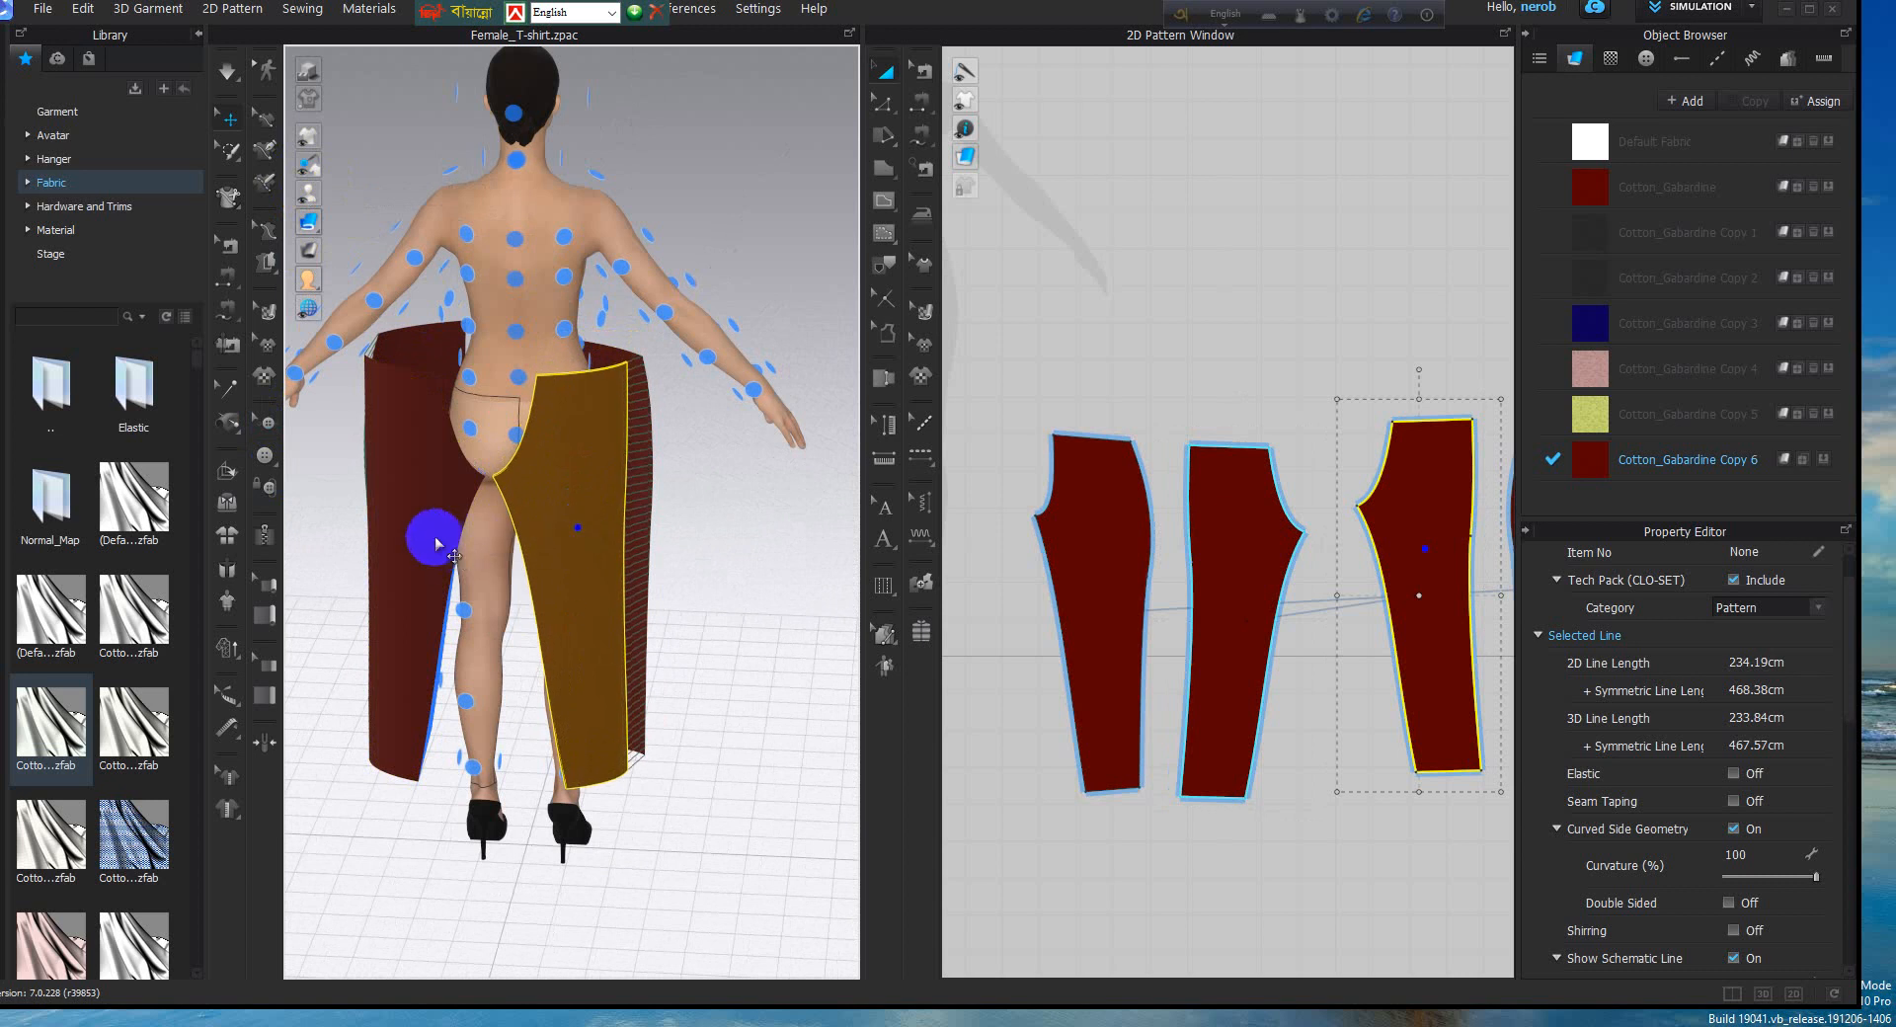
drag(437, 539, 480, 537)
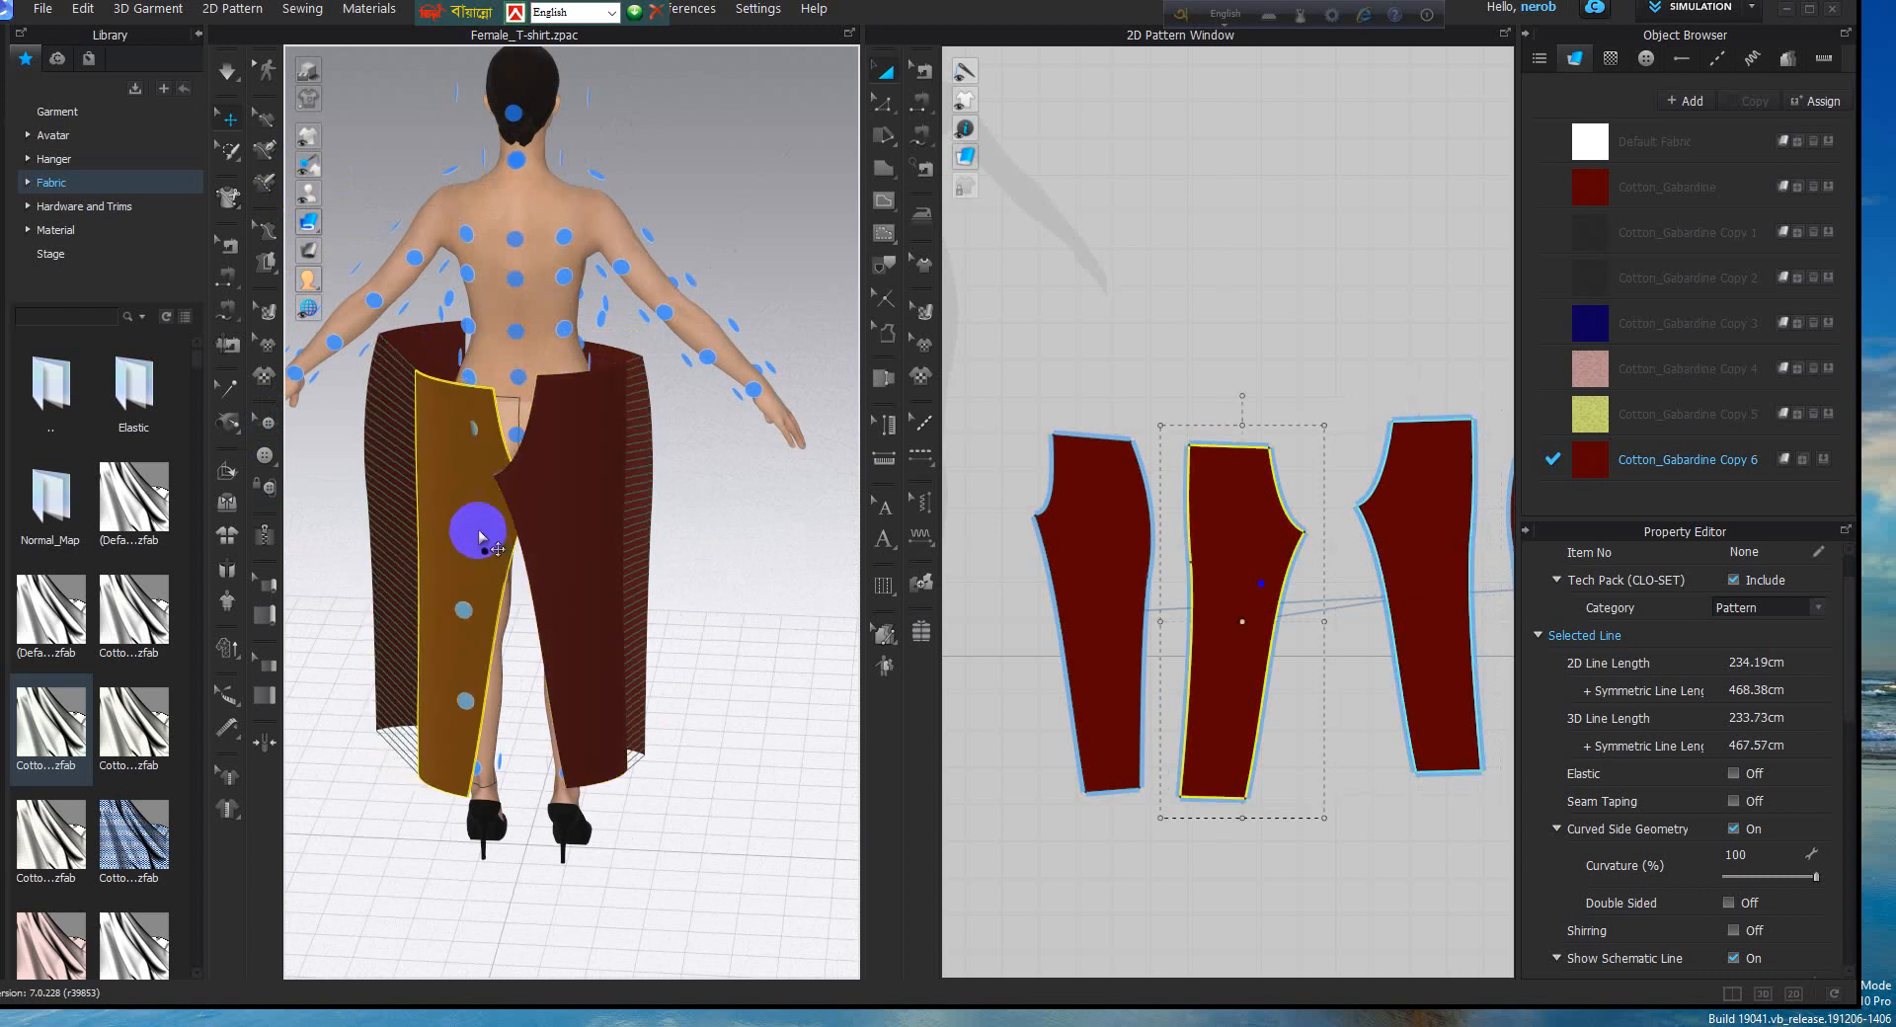
Rotate and move the two front leg pieces so they line up at equal height in front of the avatar's legs
right_drag(360, 474, 842, 478)
click(479, 523)
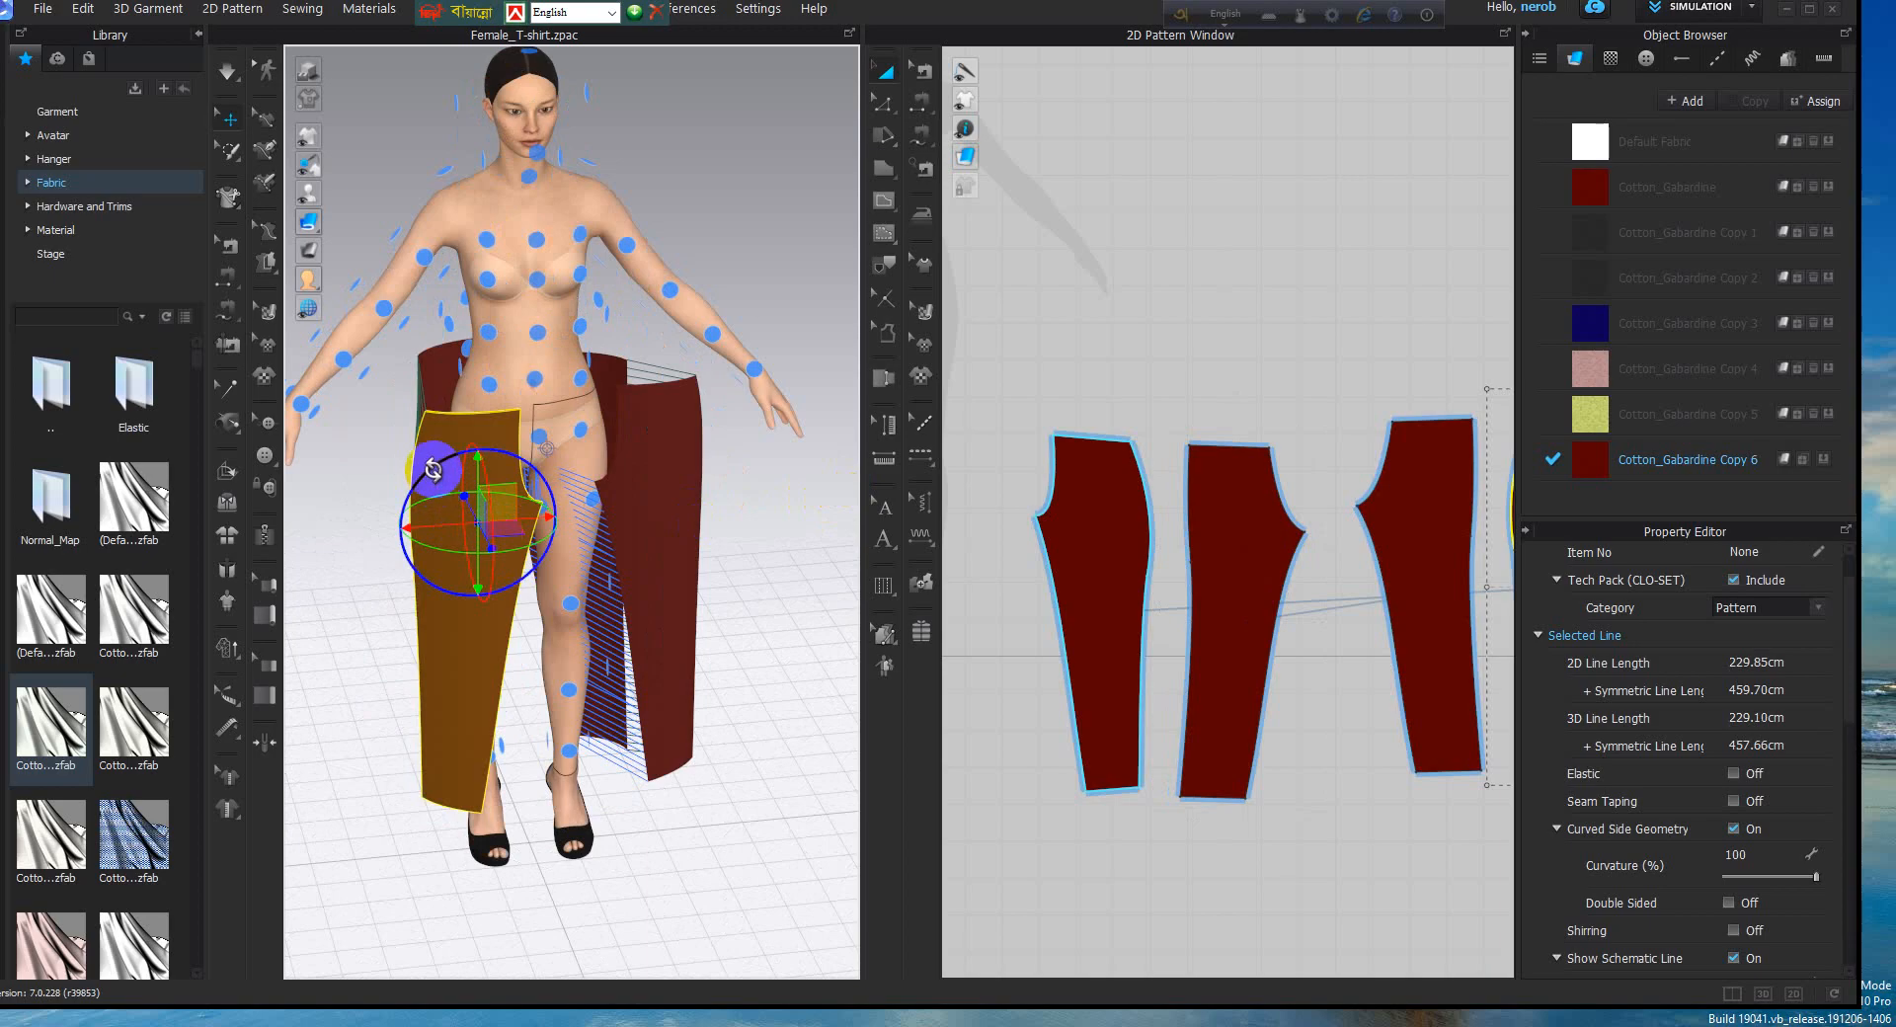
drag(433, 470, 426, 476)
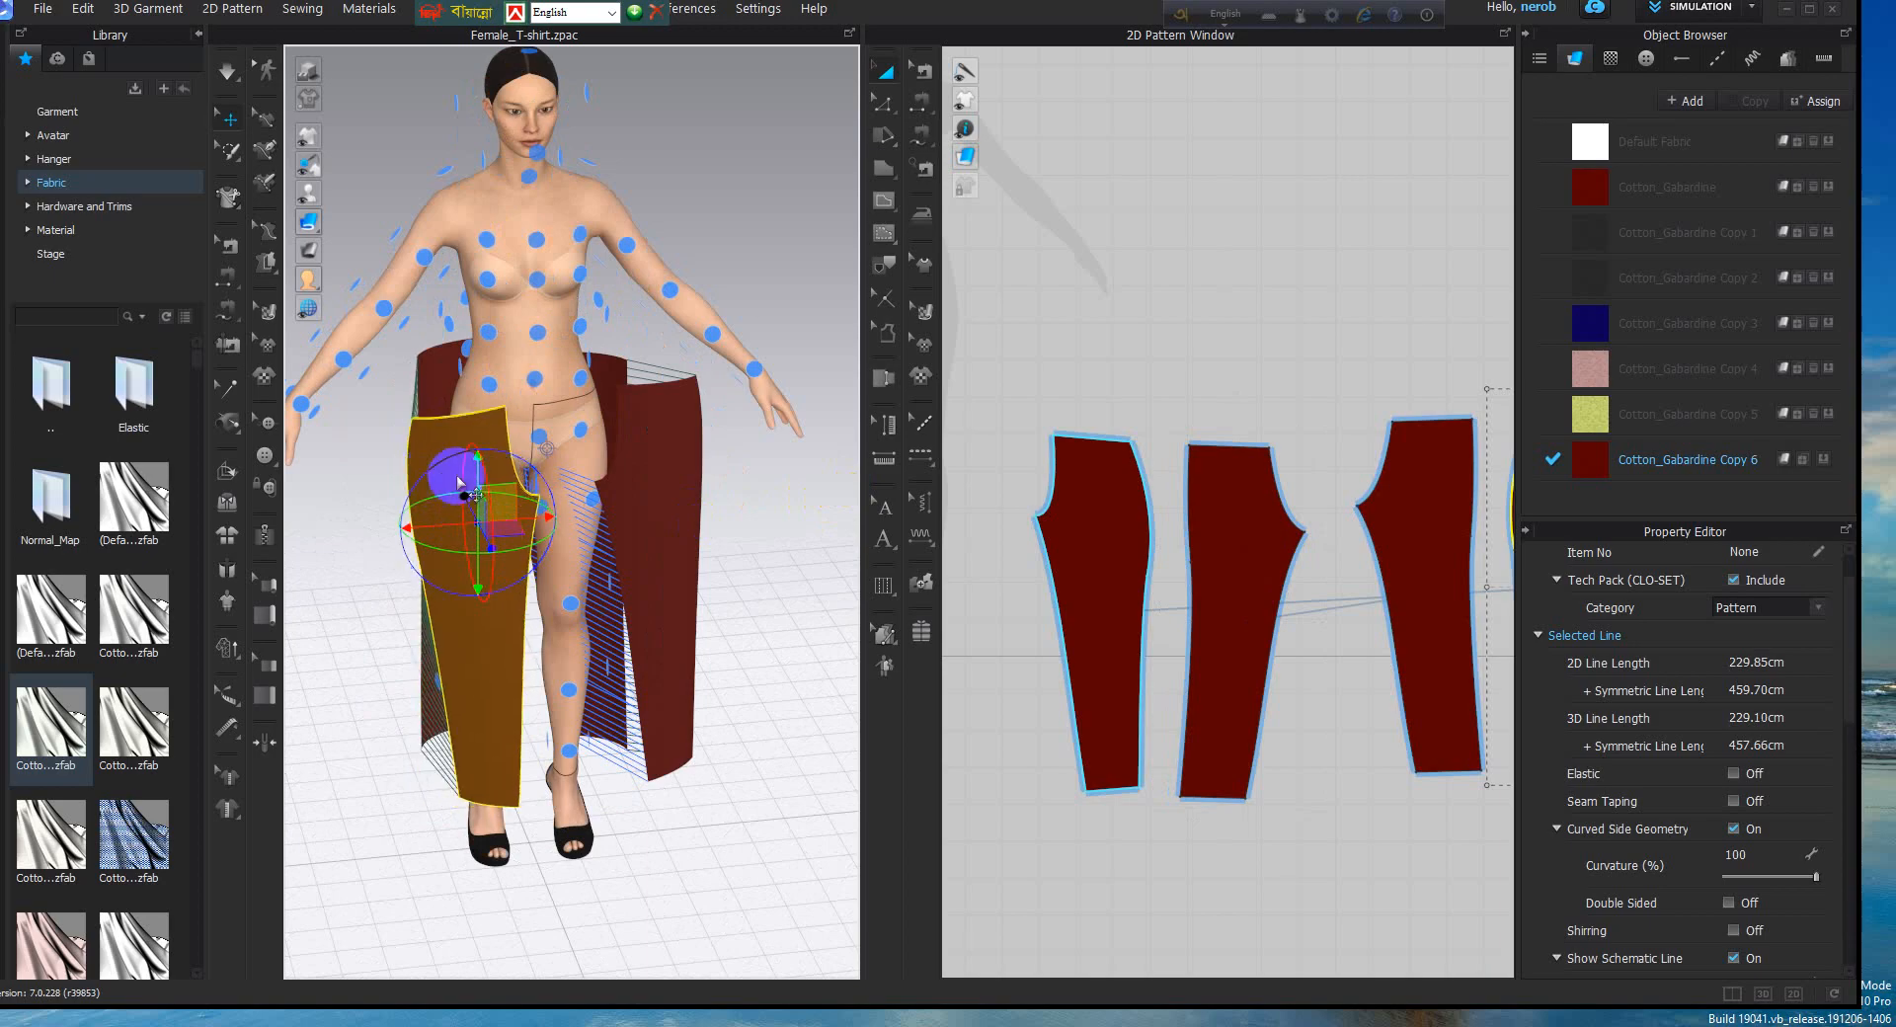
click(642, 506)
drag(690, 453, 599, 479)
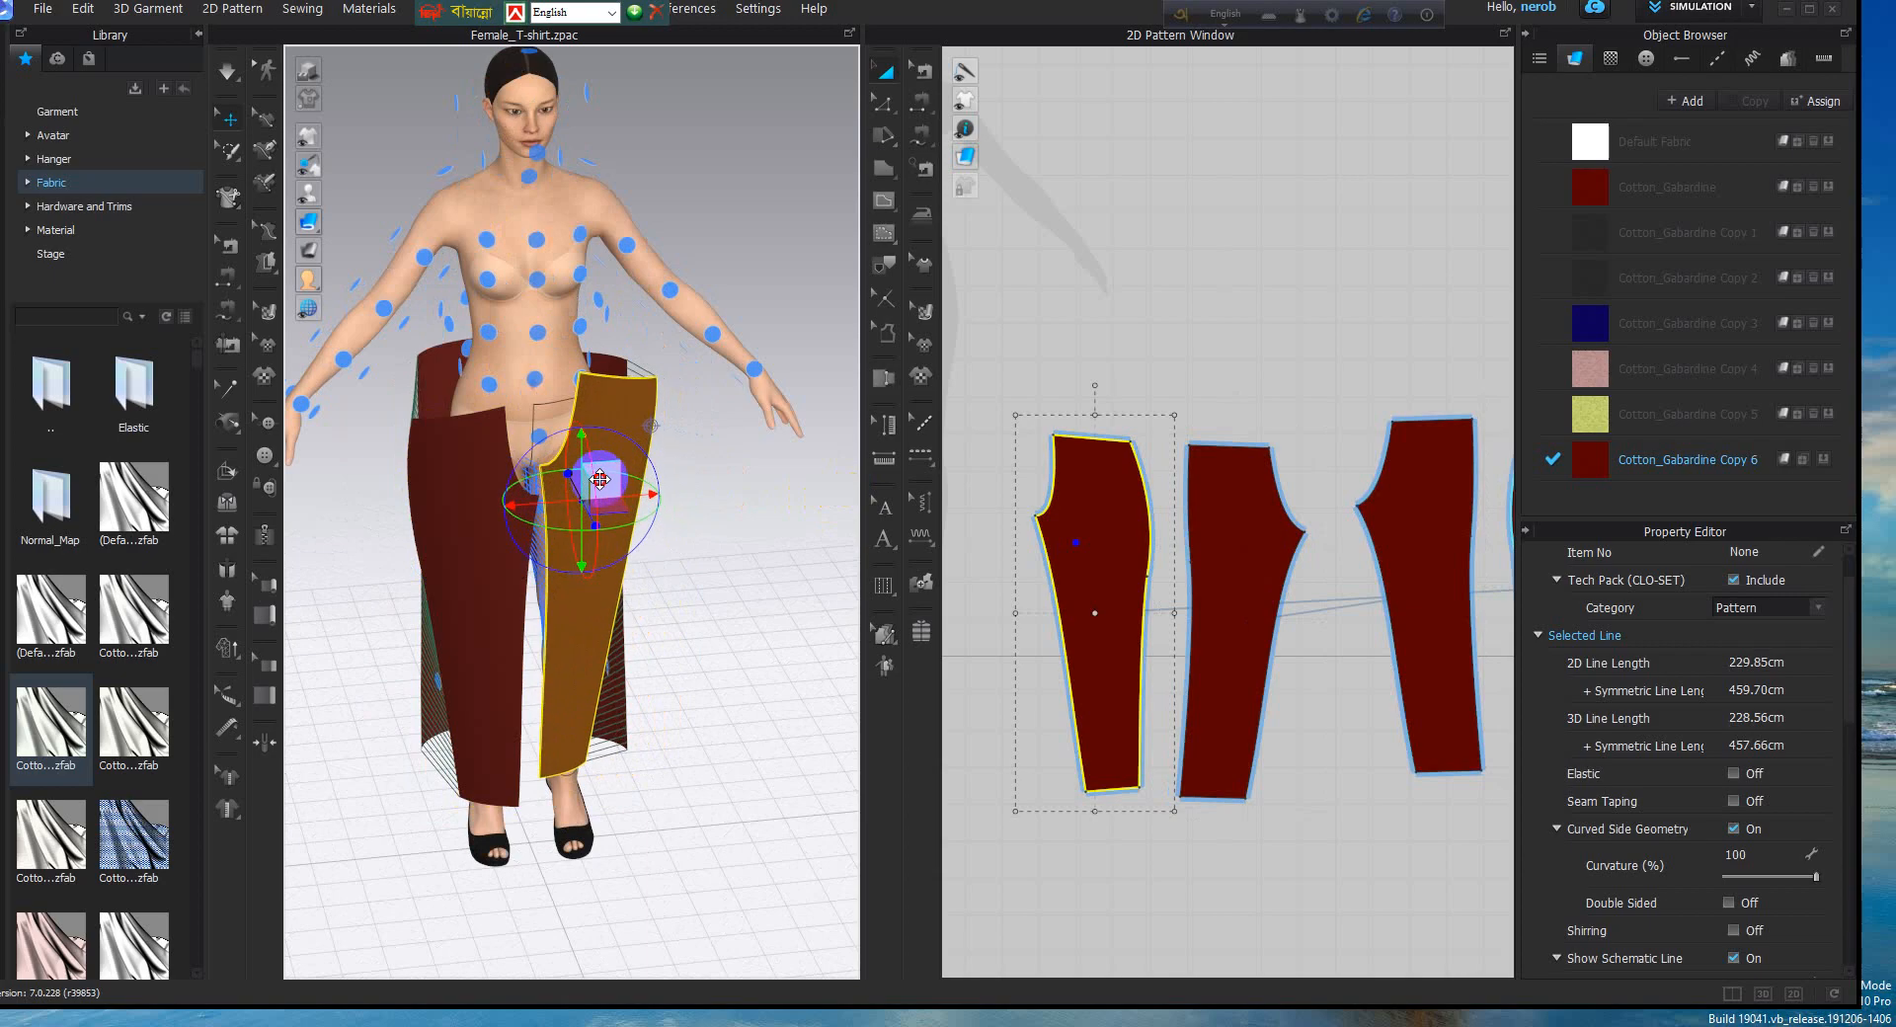
click(476, 493)
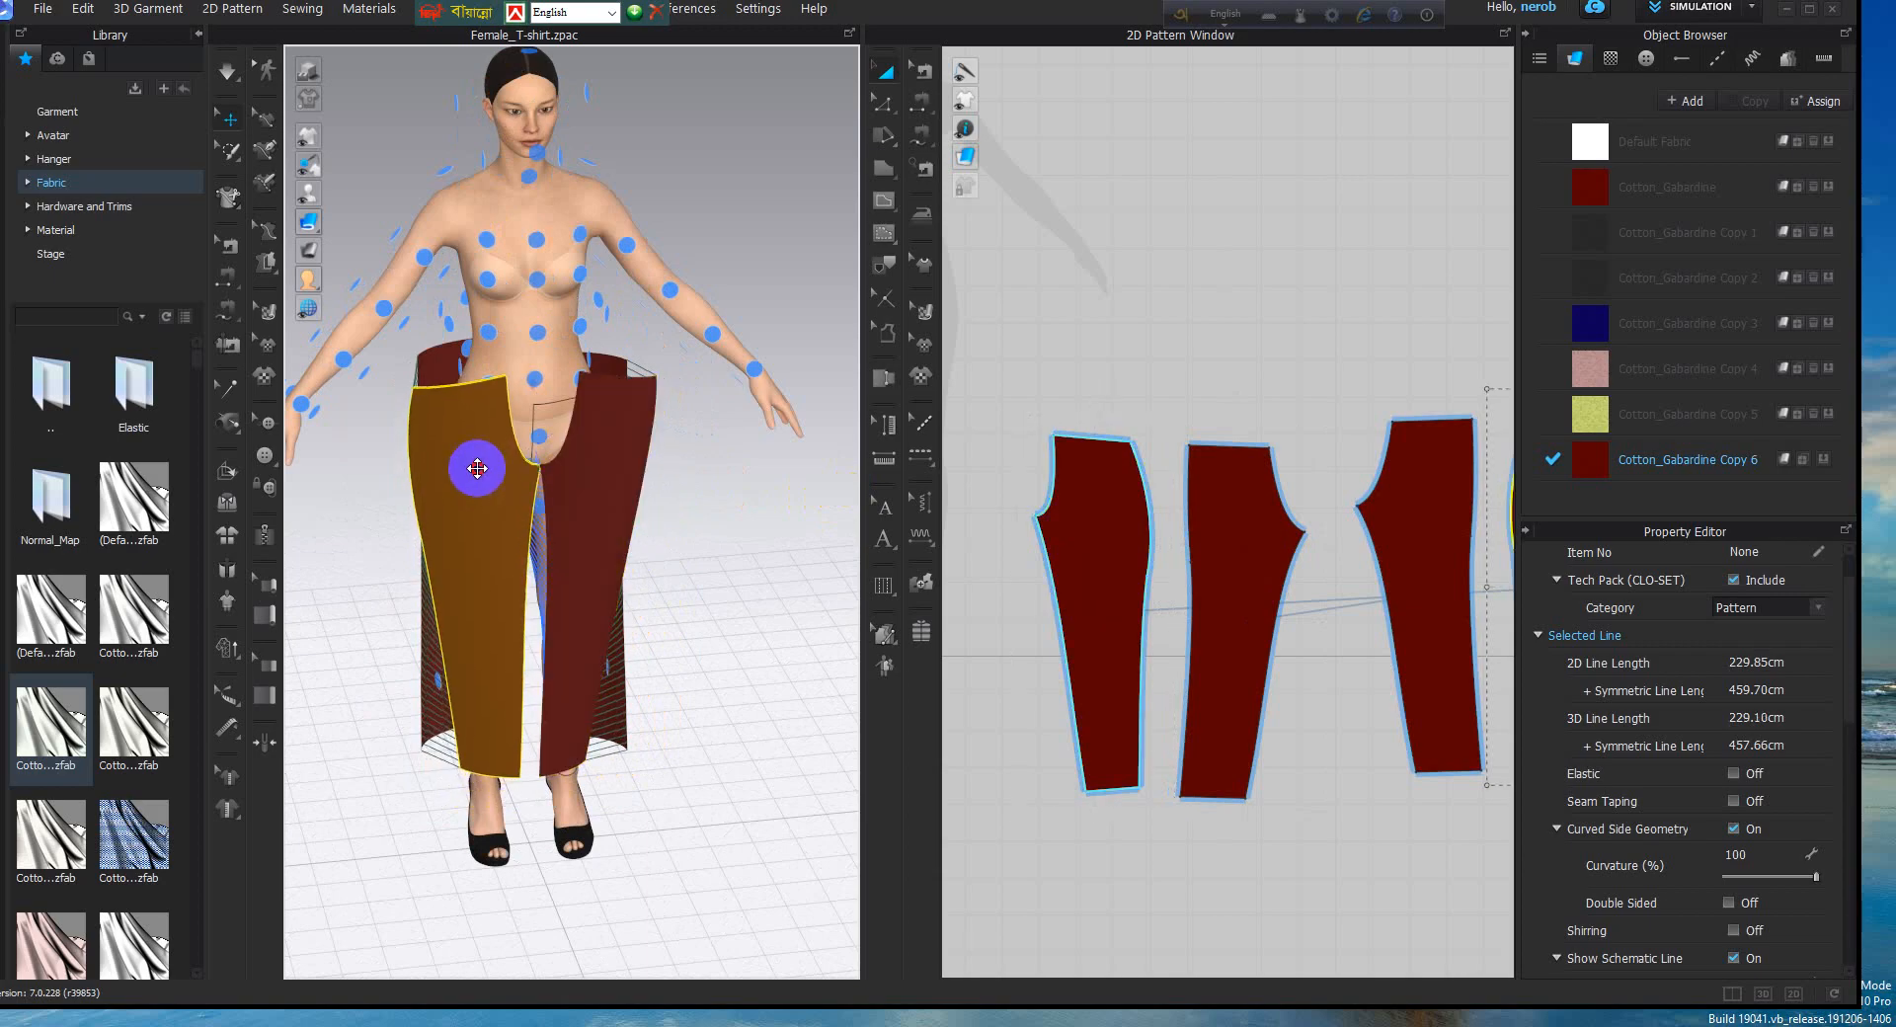
Rotate the two back leg pieces to follow the avatar's legs and raise them to the front pieces' waist height
right_drag(402, 507, 800, 504)
click(578, 490)
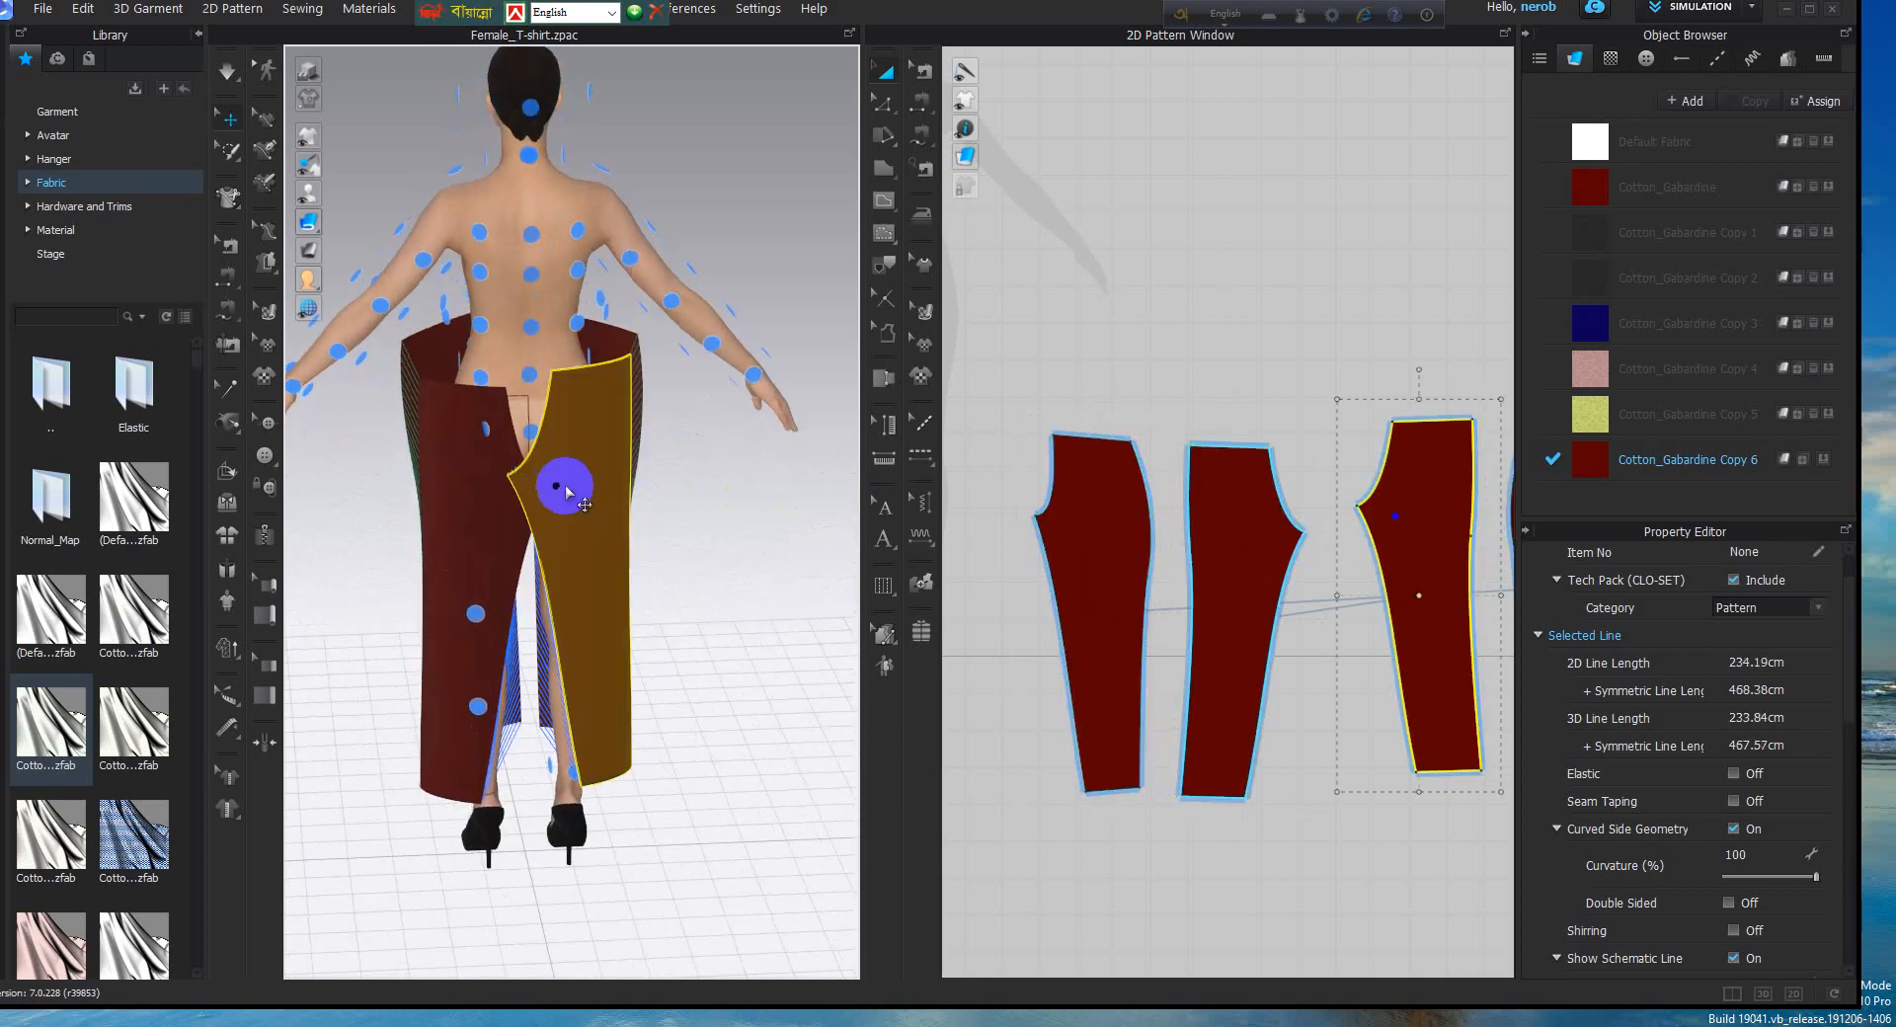
click(590, 480)
drag(652, 435, 655, 439)
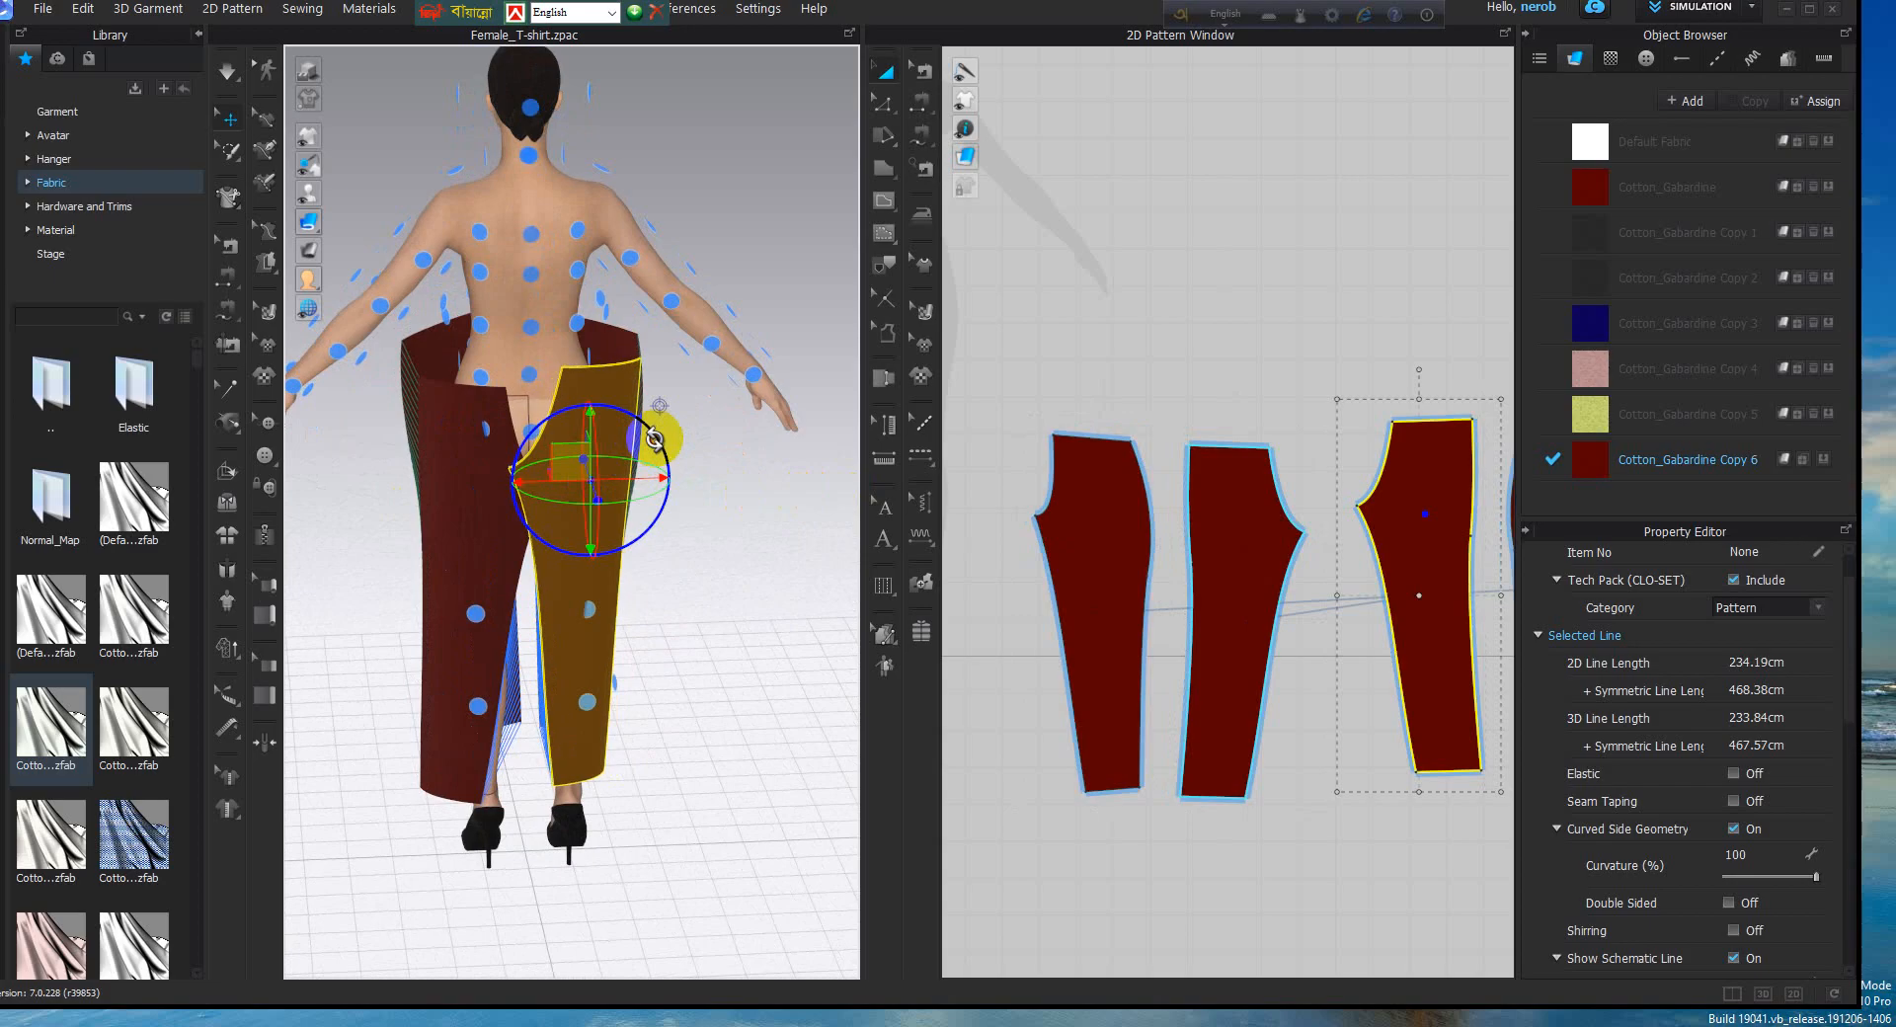
click(522, 485)
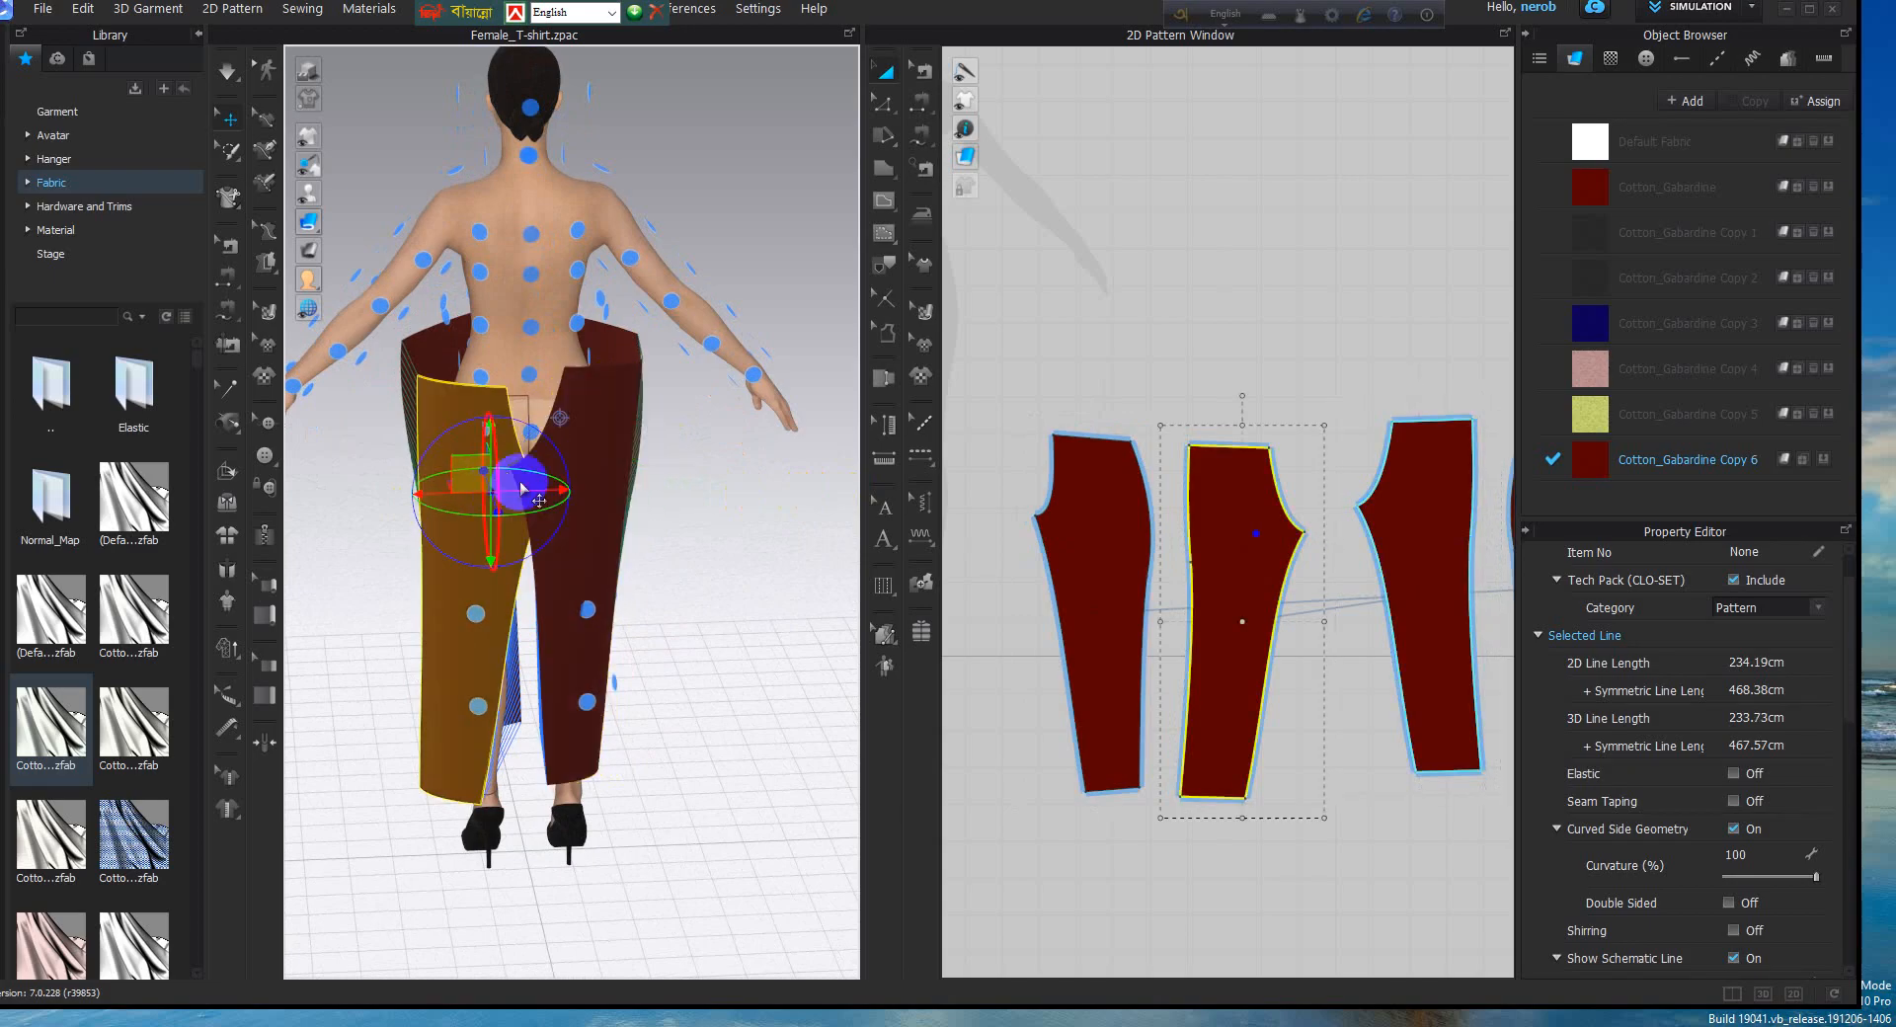
drag(437, 441, 470, 443)
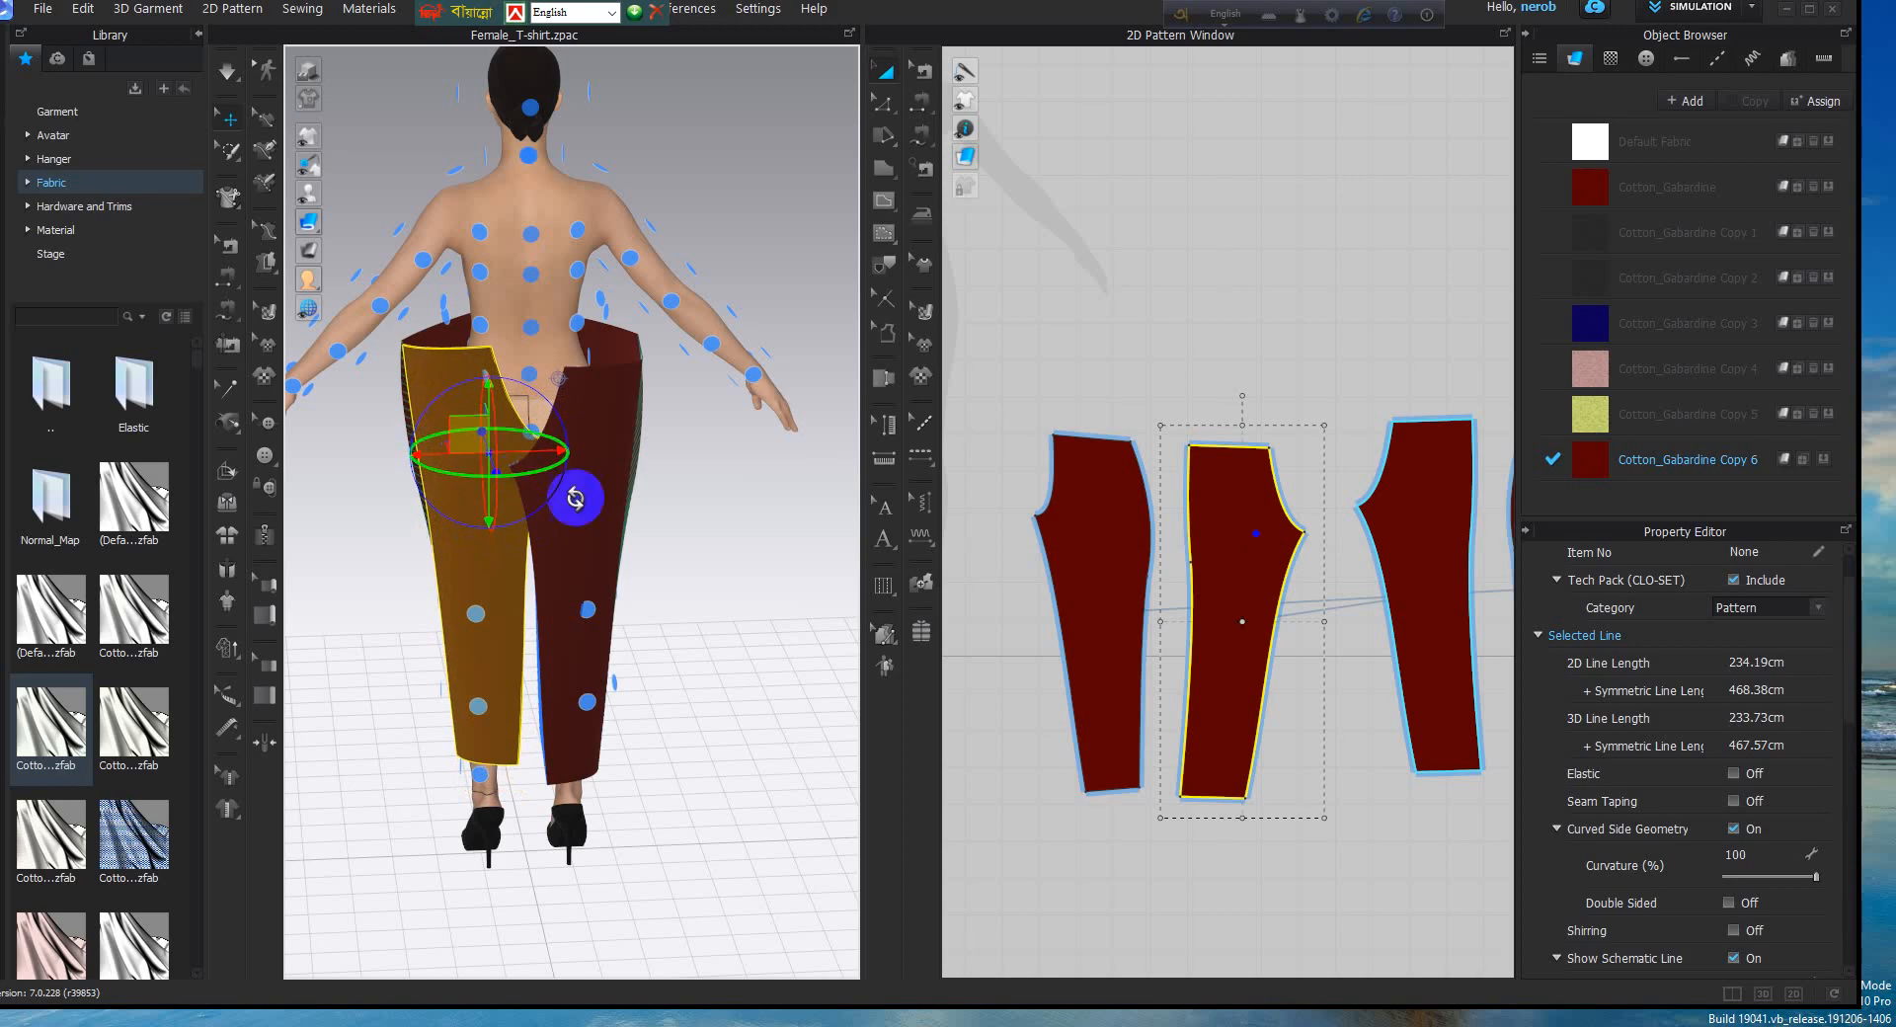
click(578, 511)
drag(580, 485, 577, 484)
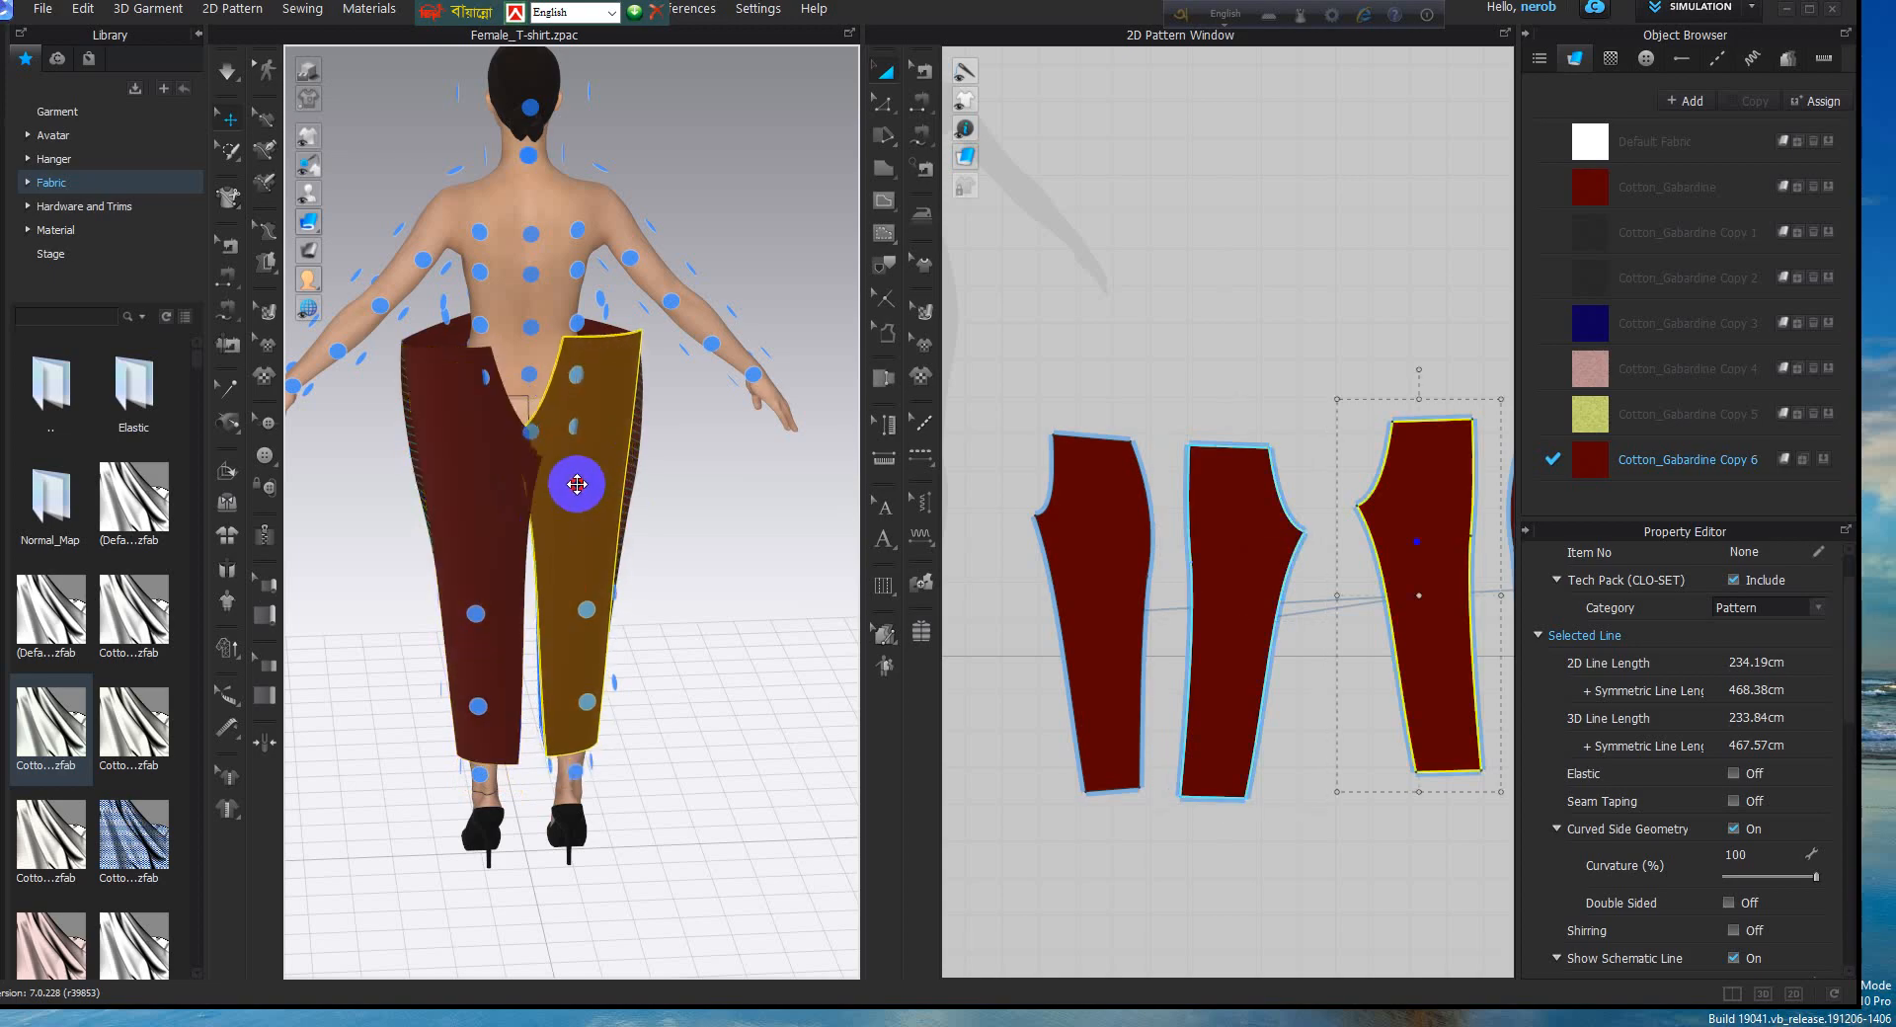
Move both front leg pieces closer to the avatar from the side views, and deselect them
right_drag(617, 493, 247, 499)
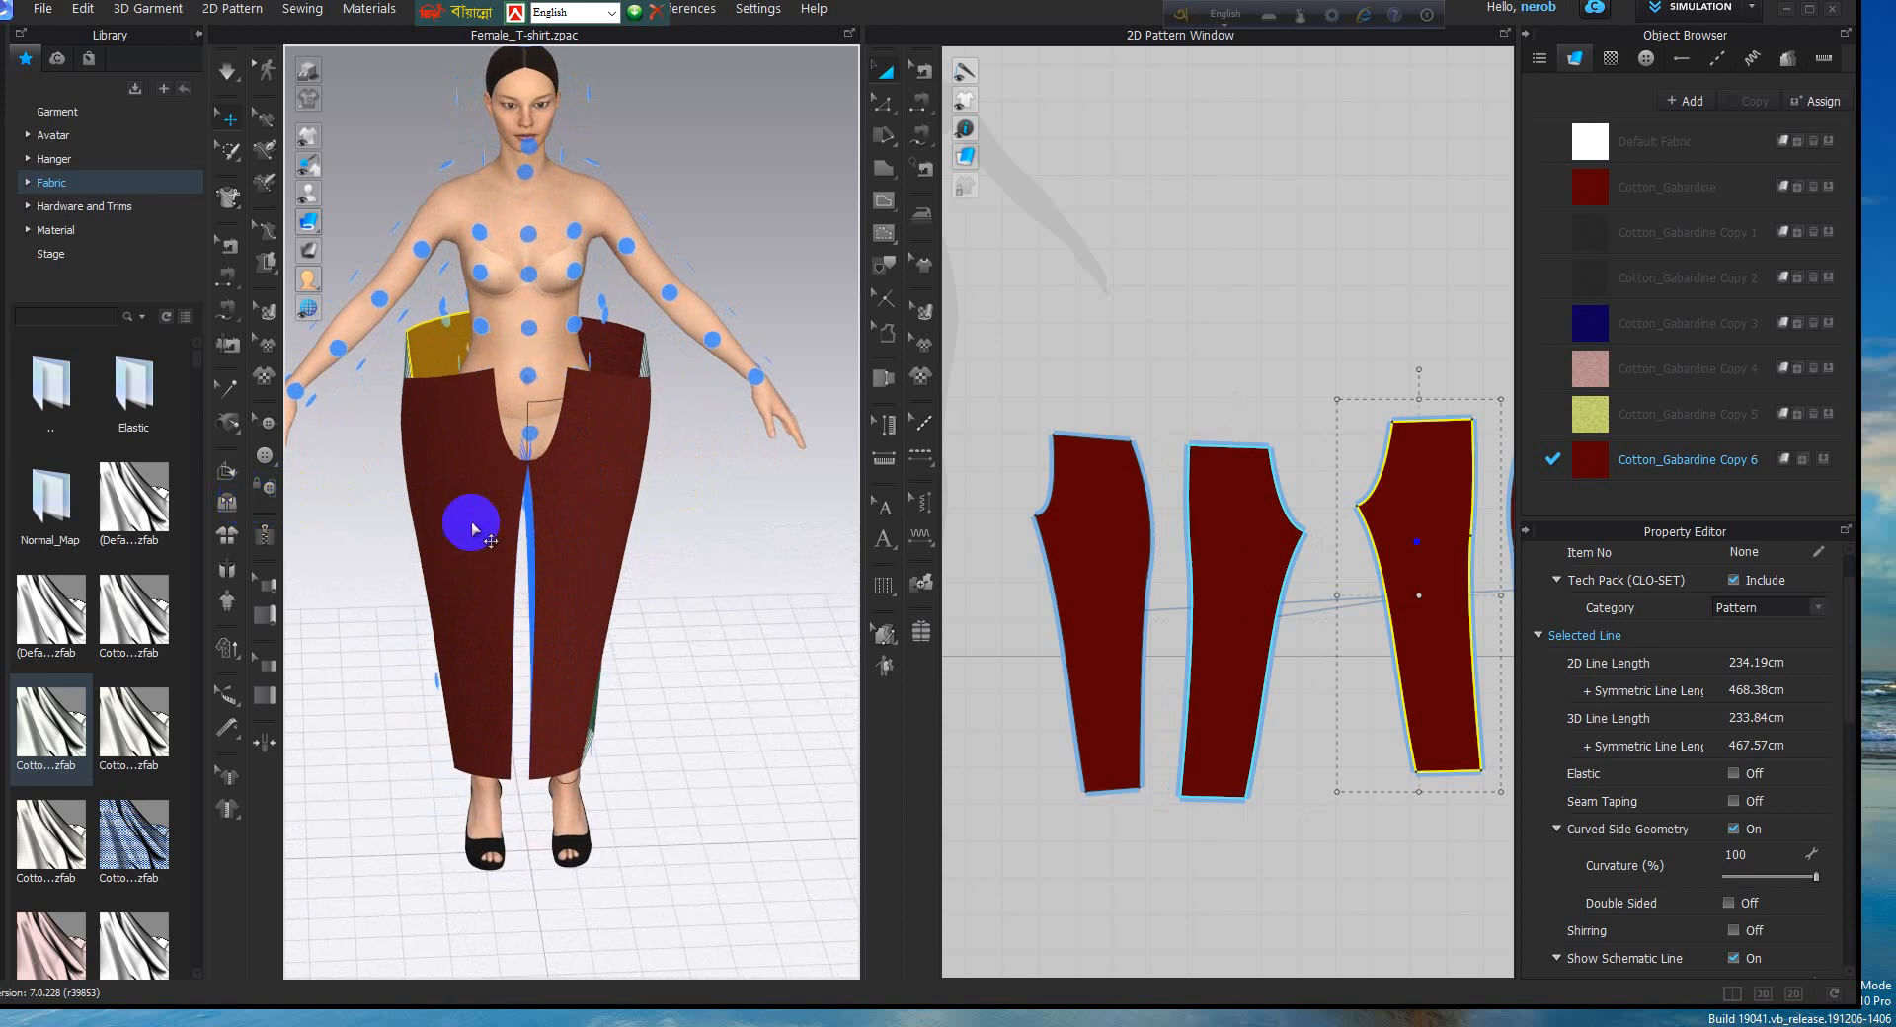
scroll(471, 522, up, 3)
right_drag(646, 516, 428, 488)
drag(425, 479, 487, 478)
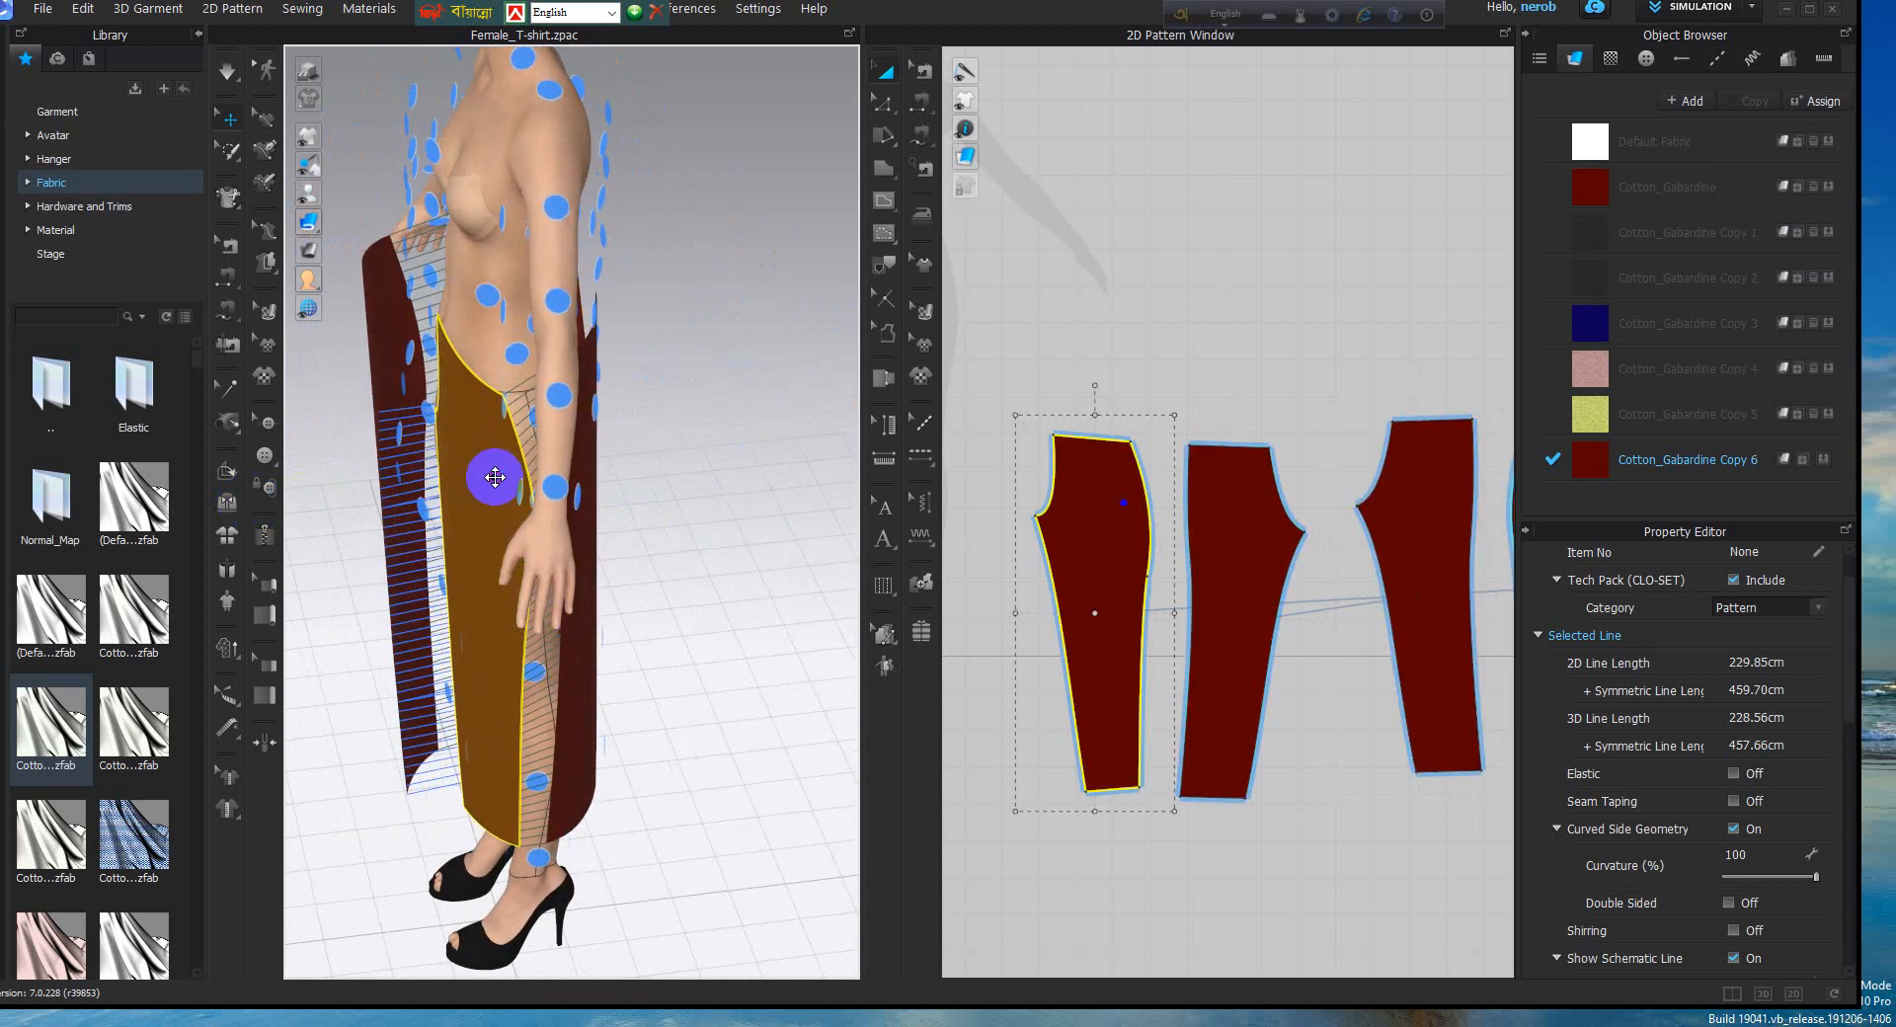
right_drag(487, 478, 1070, 494)
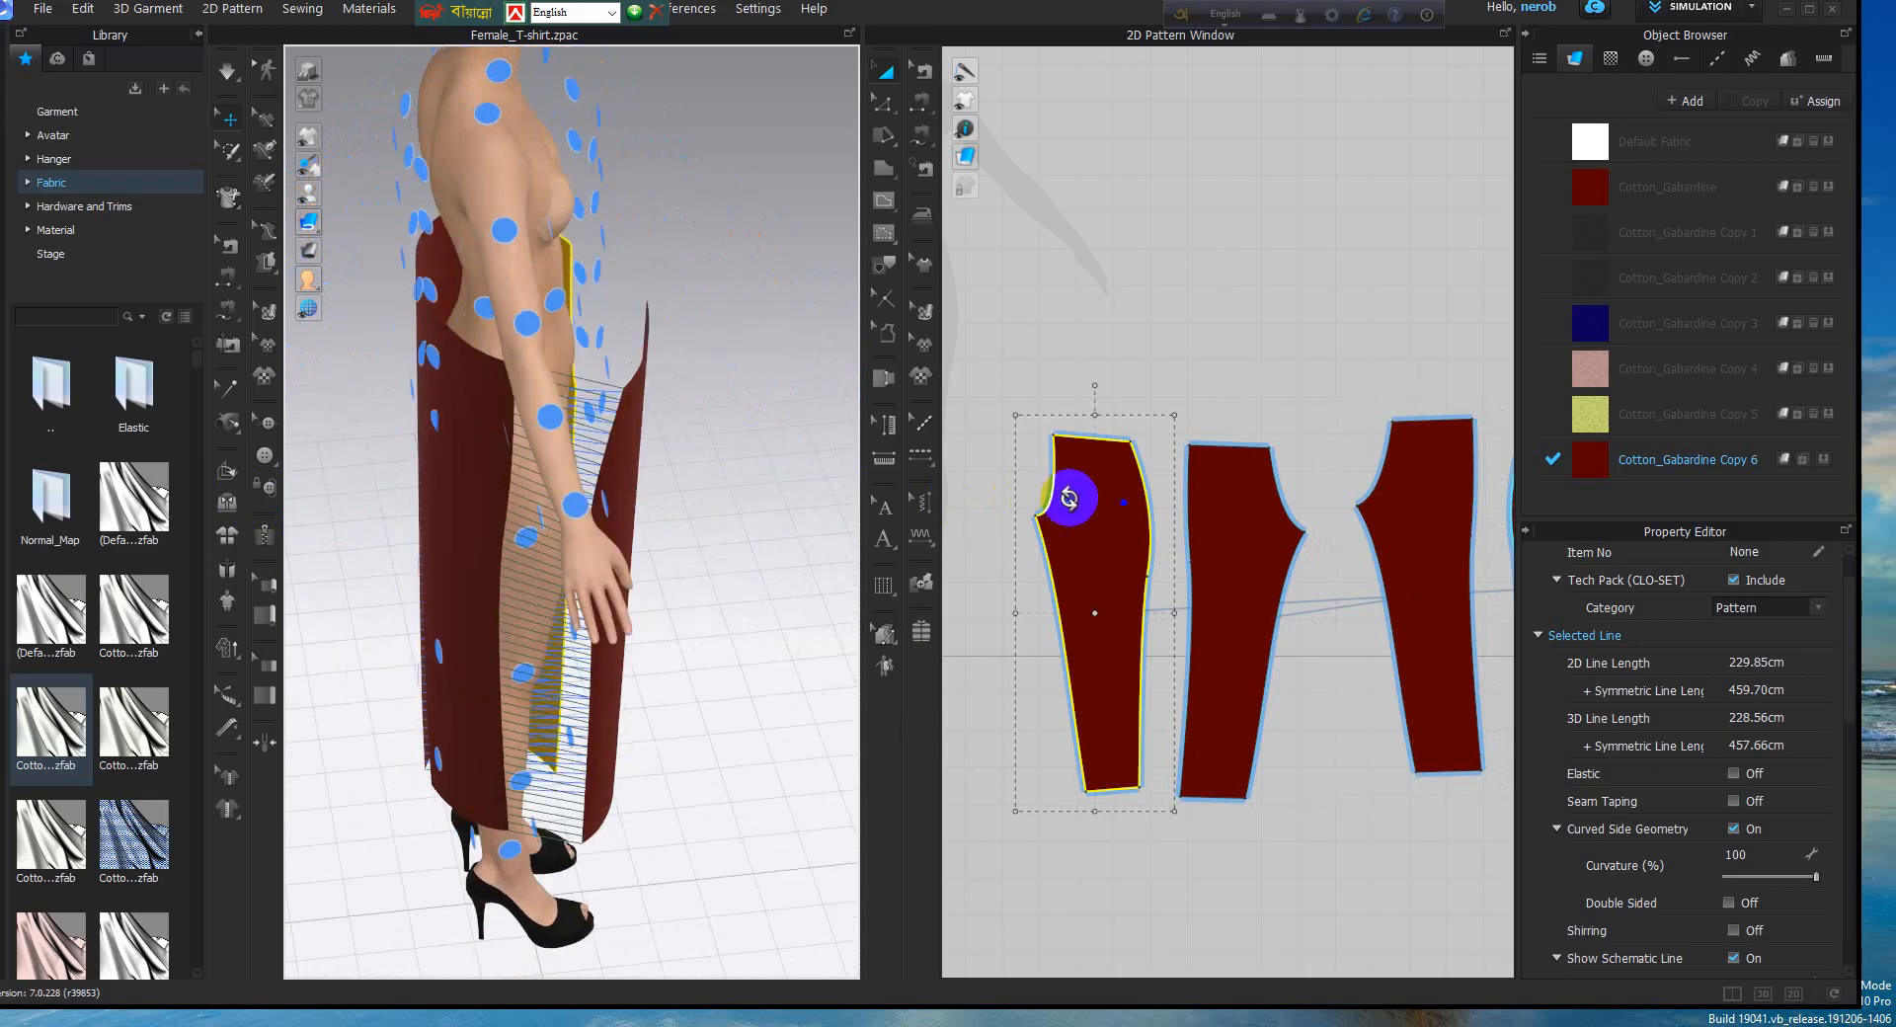
right_drag(702, 533, 640, 640)
drag(630, 501, 561, 485)
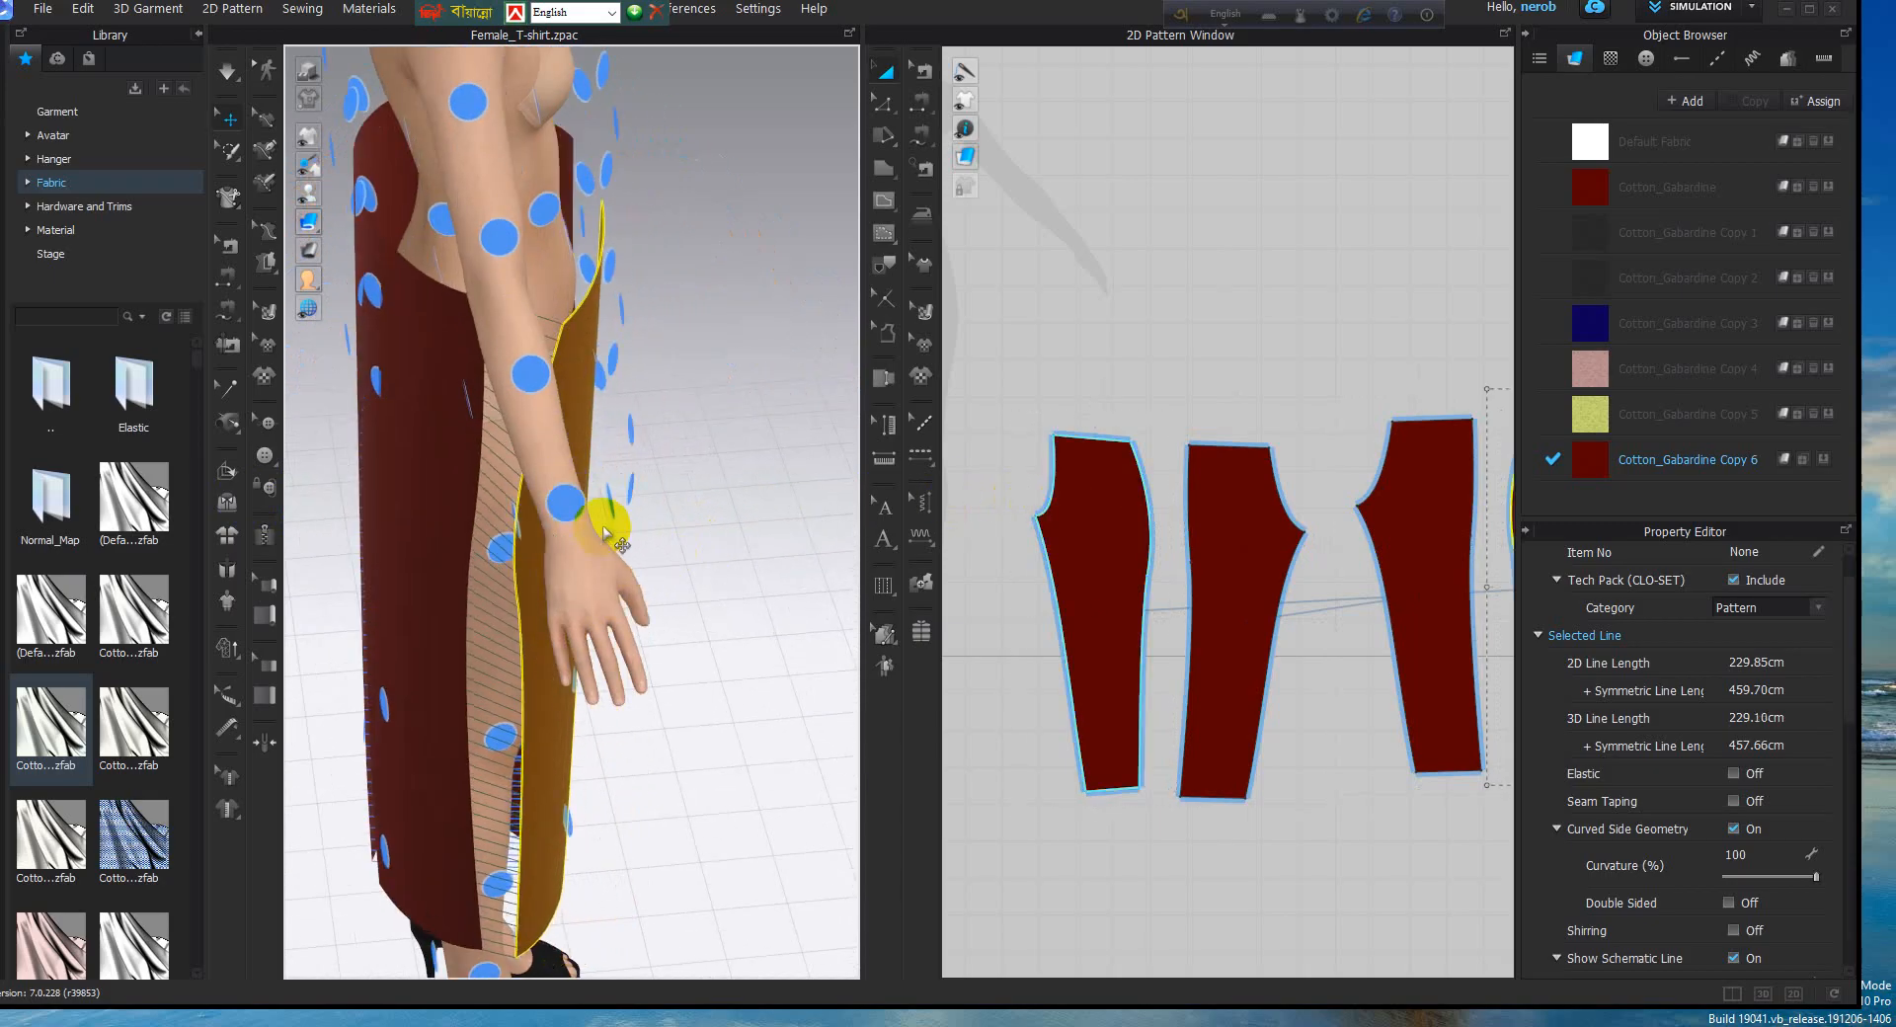
right_drag(603, 516, 1189, 511)
right_drag(808, 549, 665, 613)
click(816, 461)
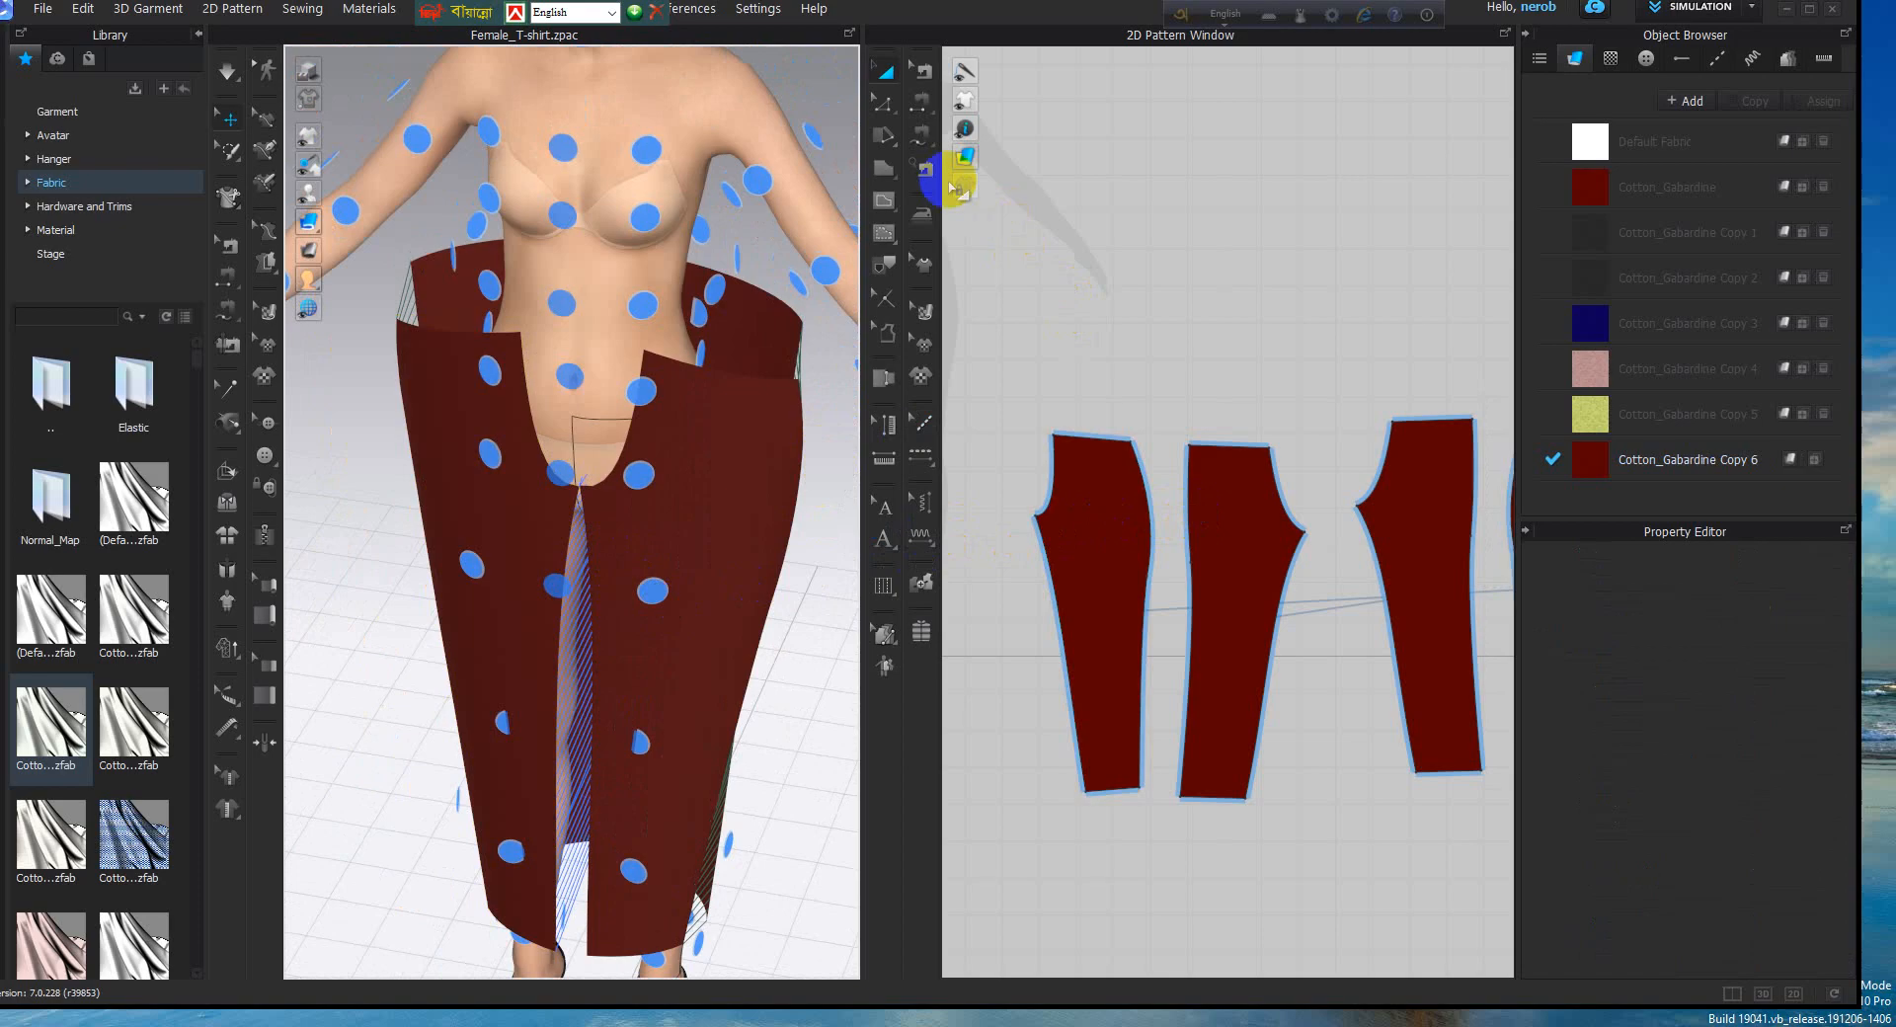
Try to sew the front rise with M:N Free Sewing, from the front piece's waist corner down to the crotch point
click(922, 111)
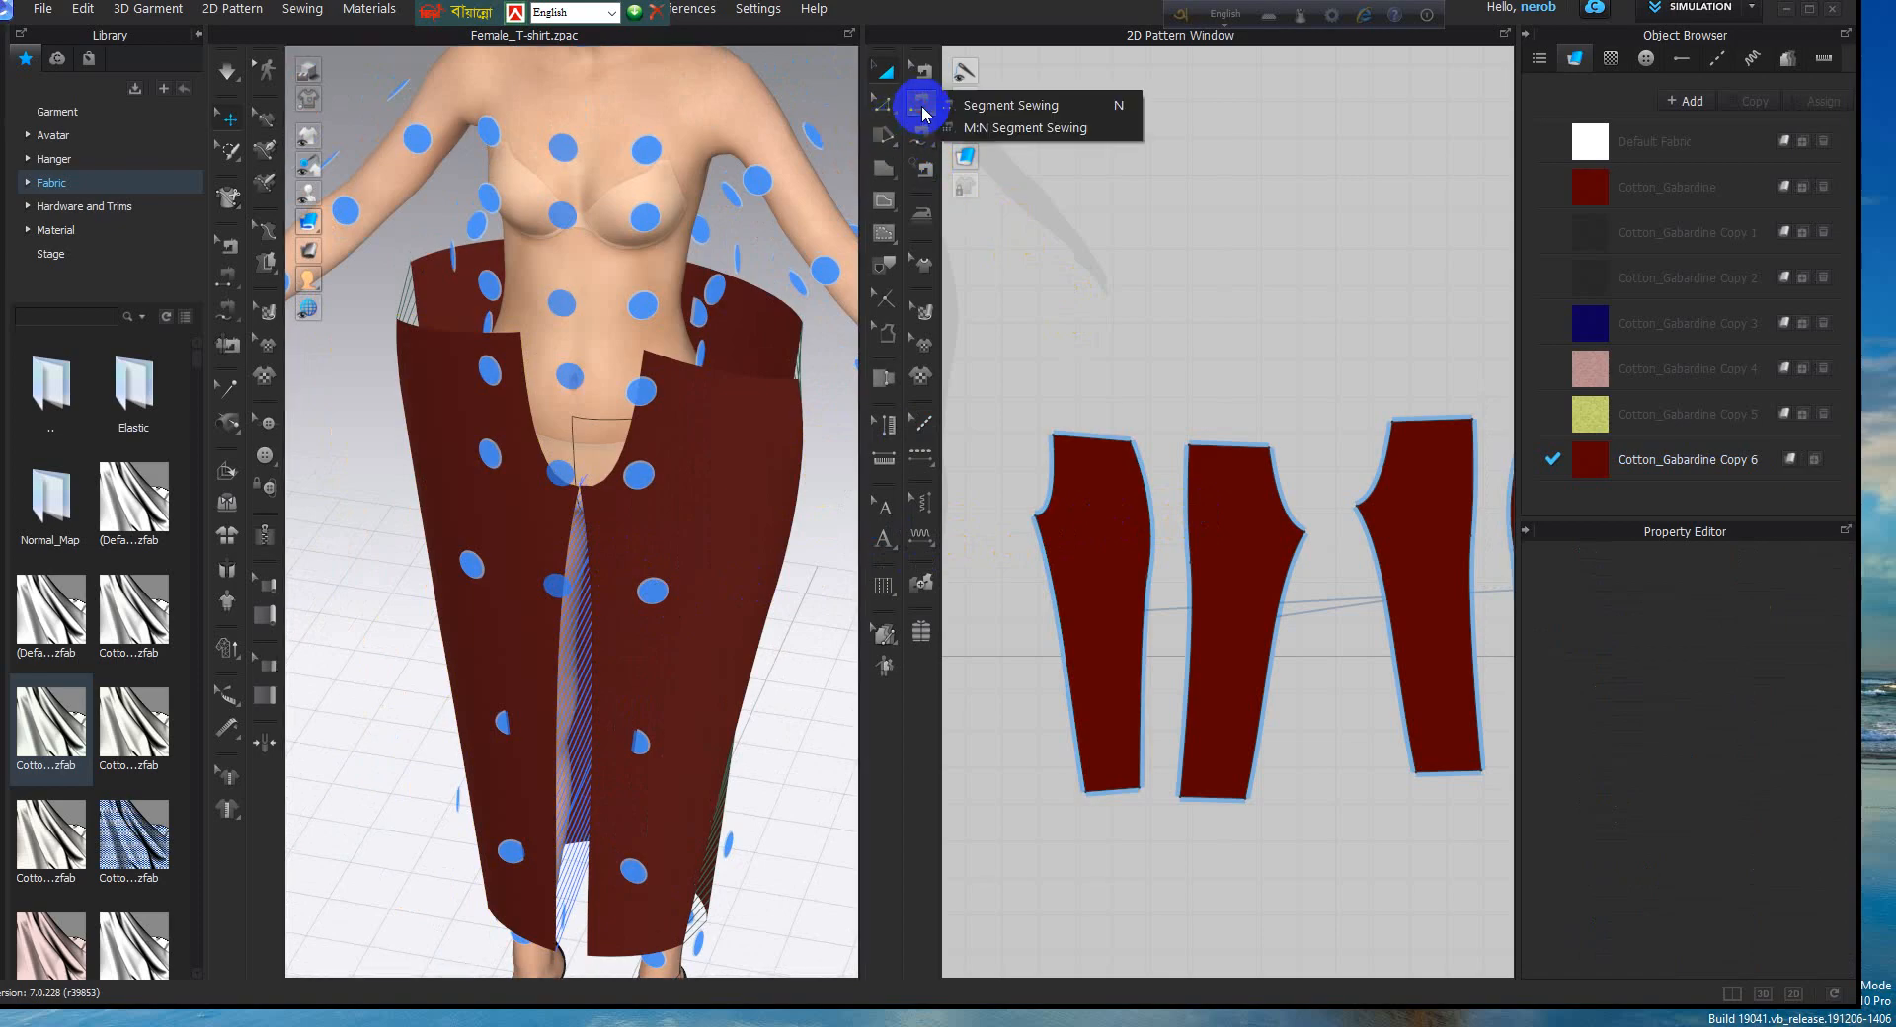
click(990, 107)
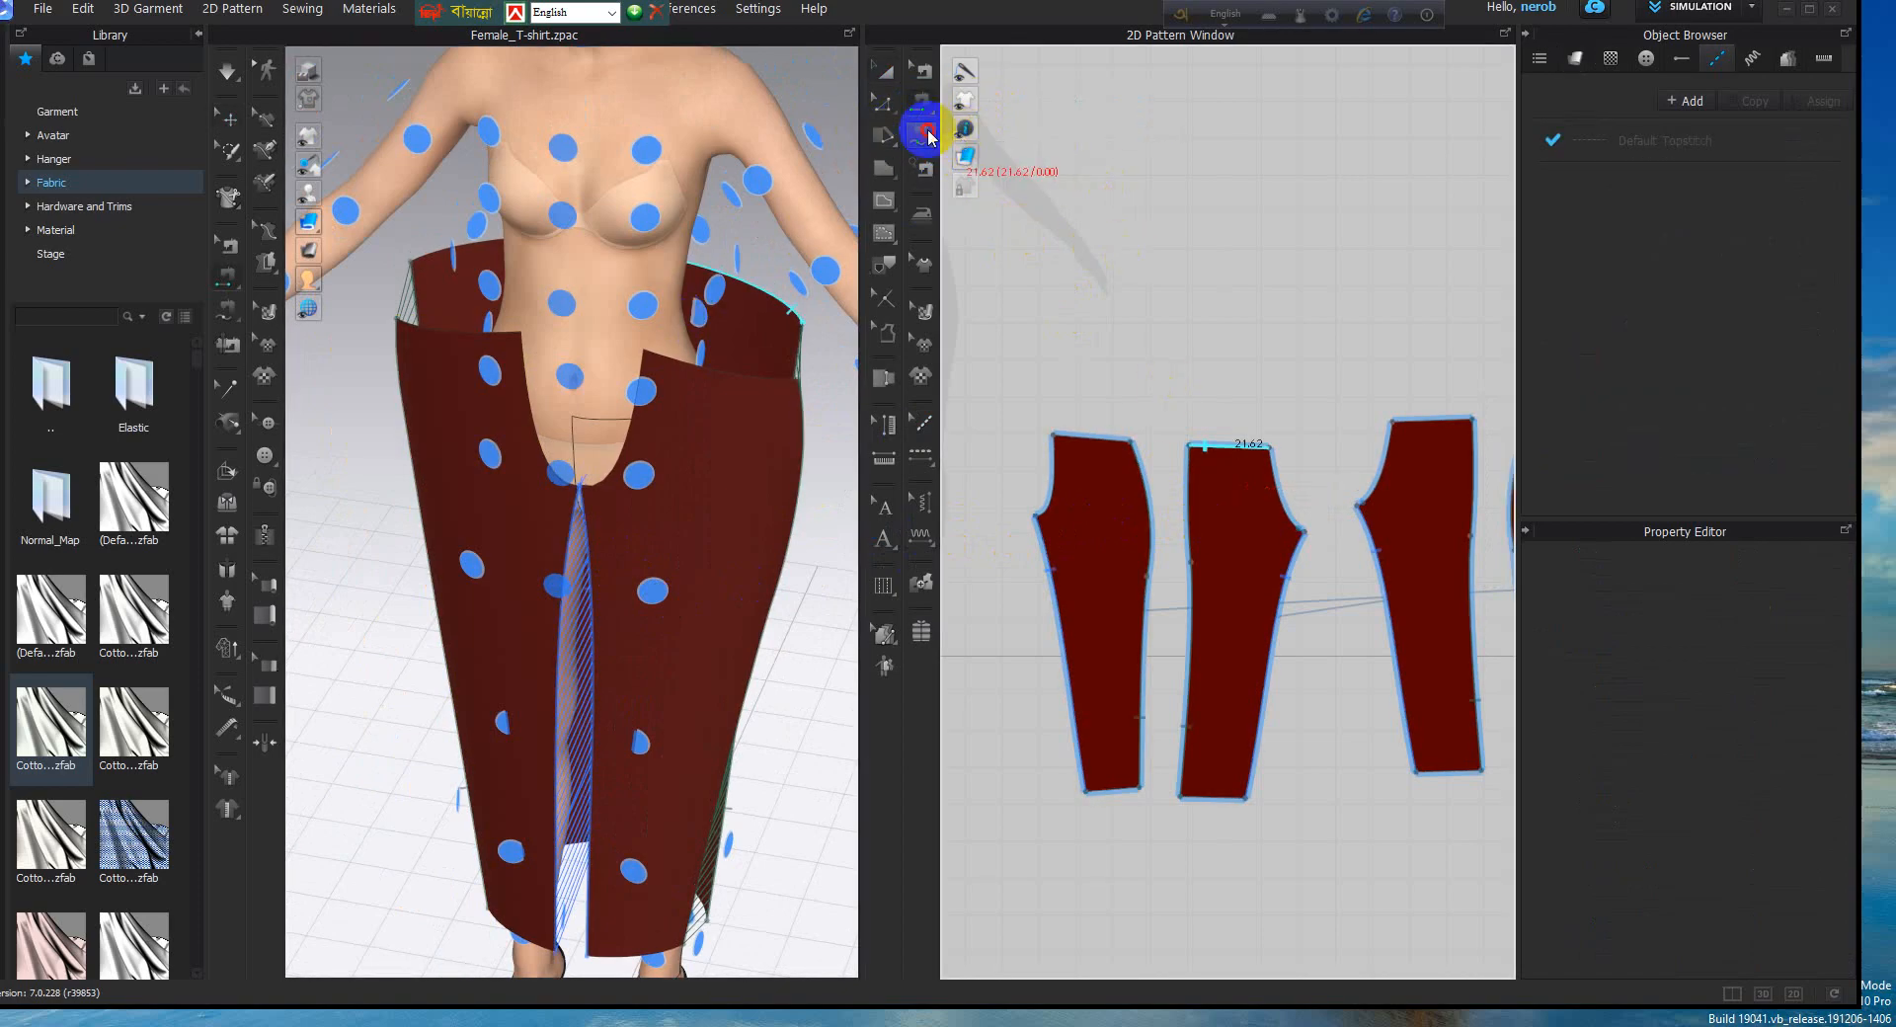
click(928, 136)
click(990, 160)
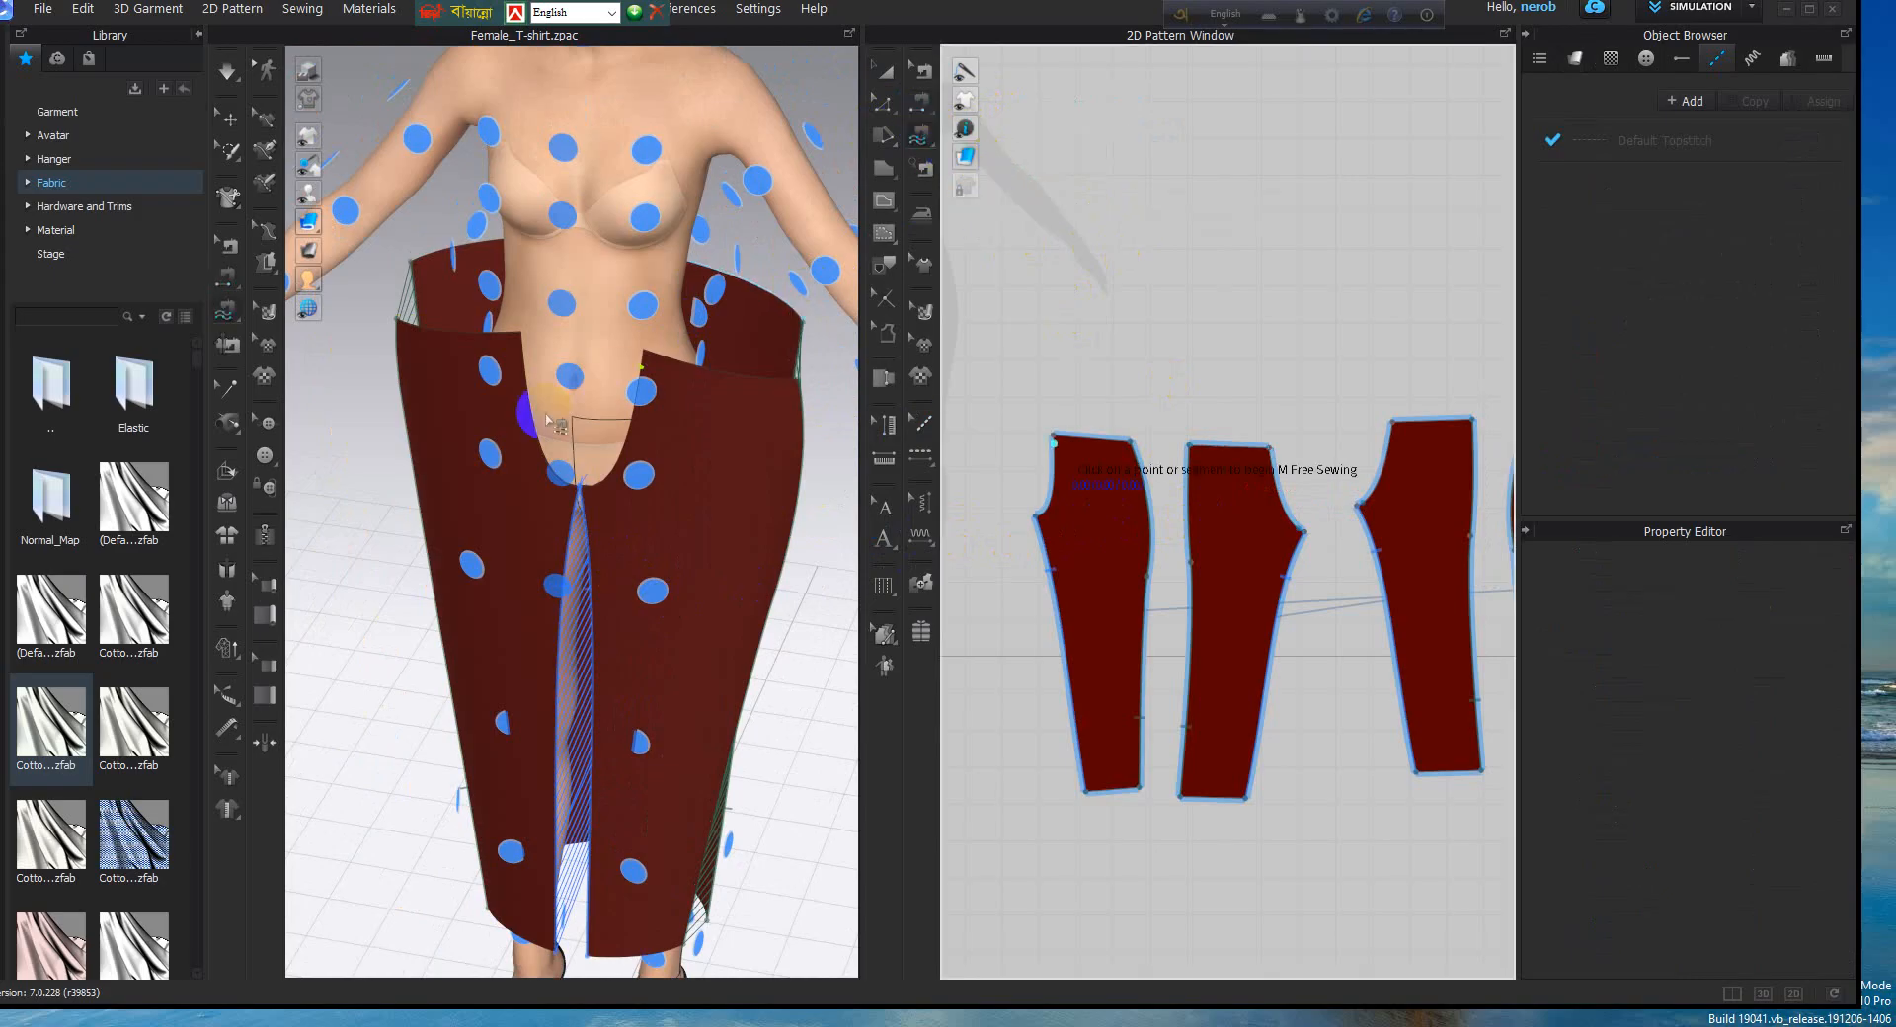
scroll(538, 432, up, 3)
scroll(568, 450, up, 2)
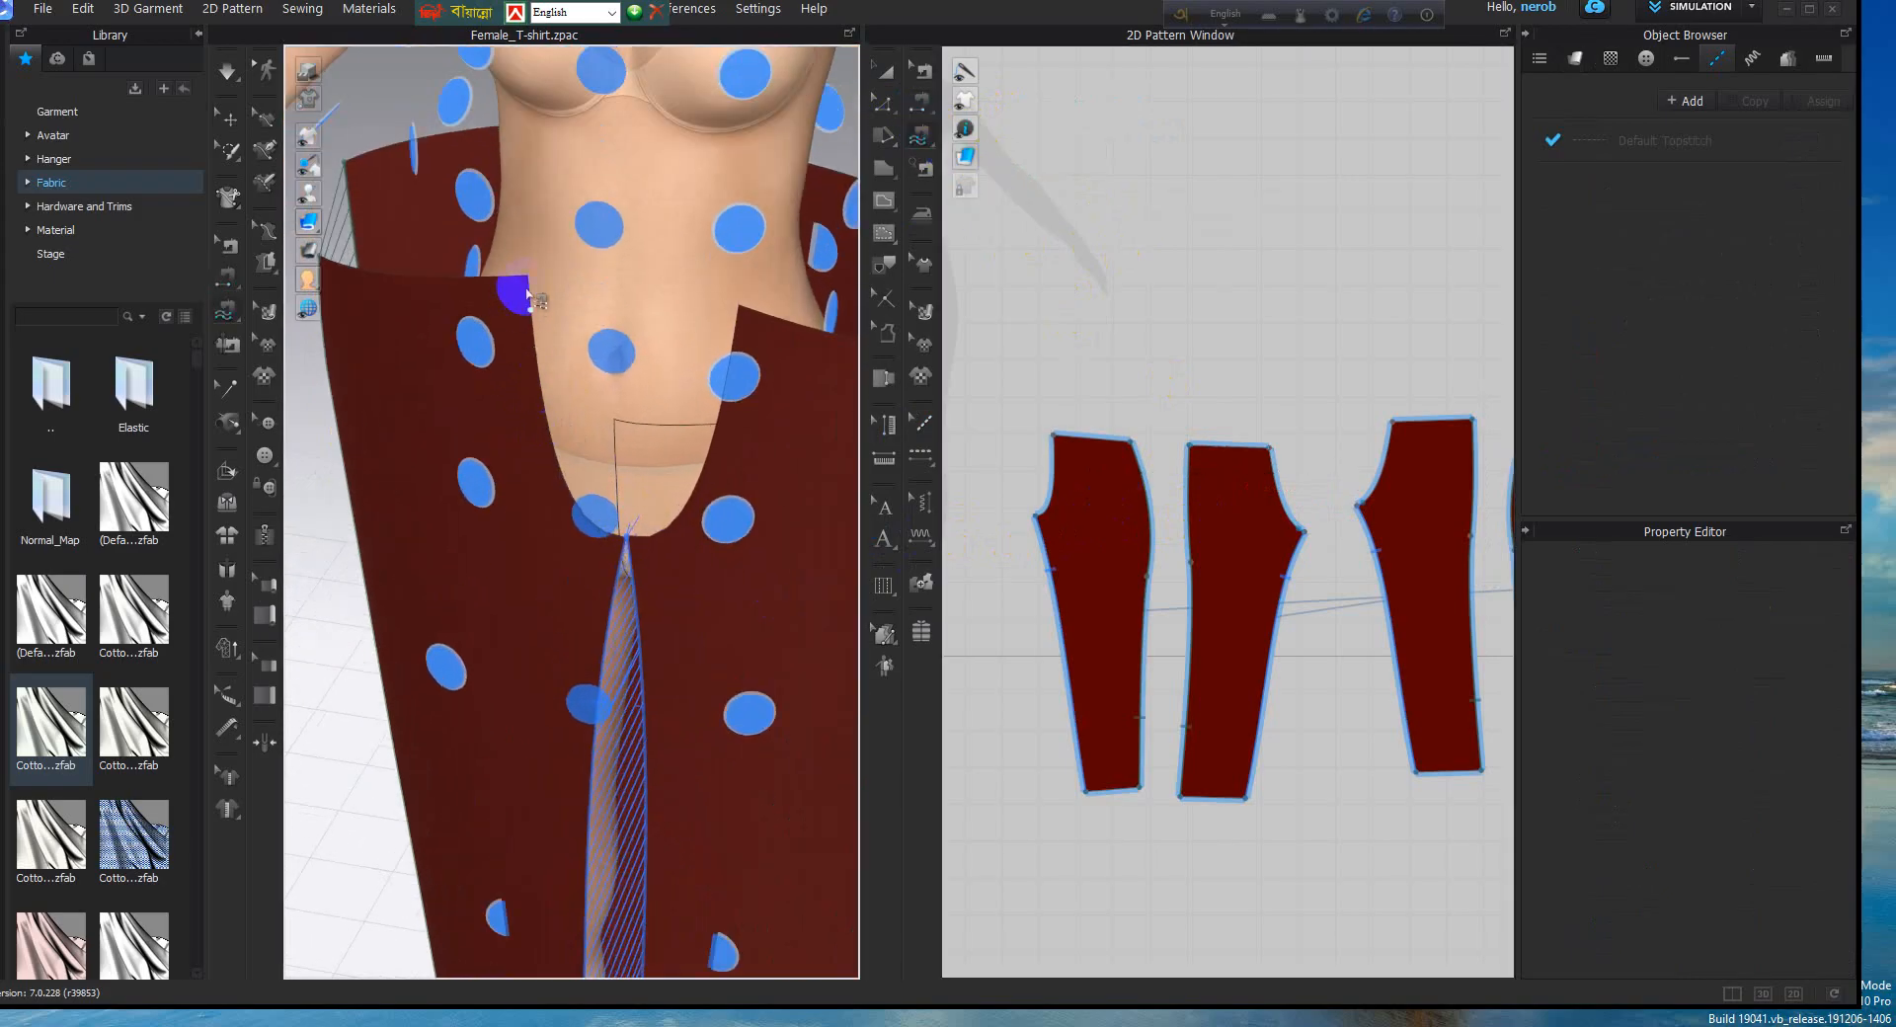
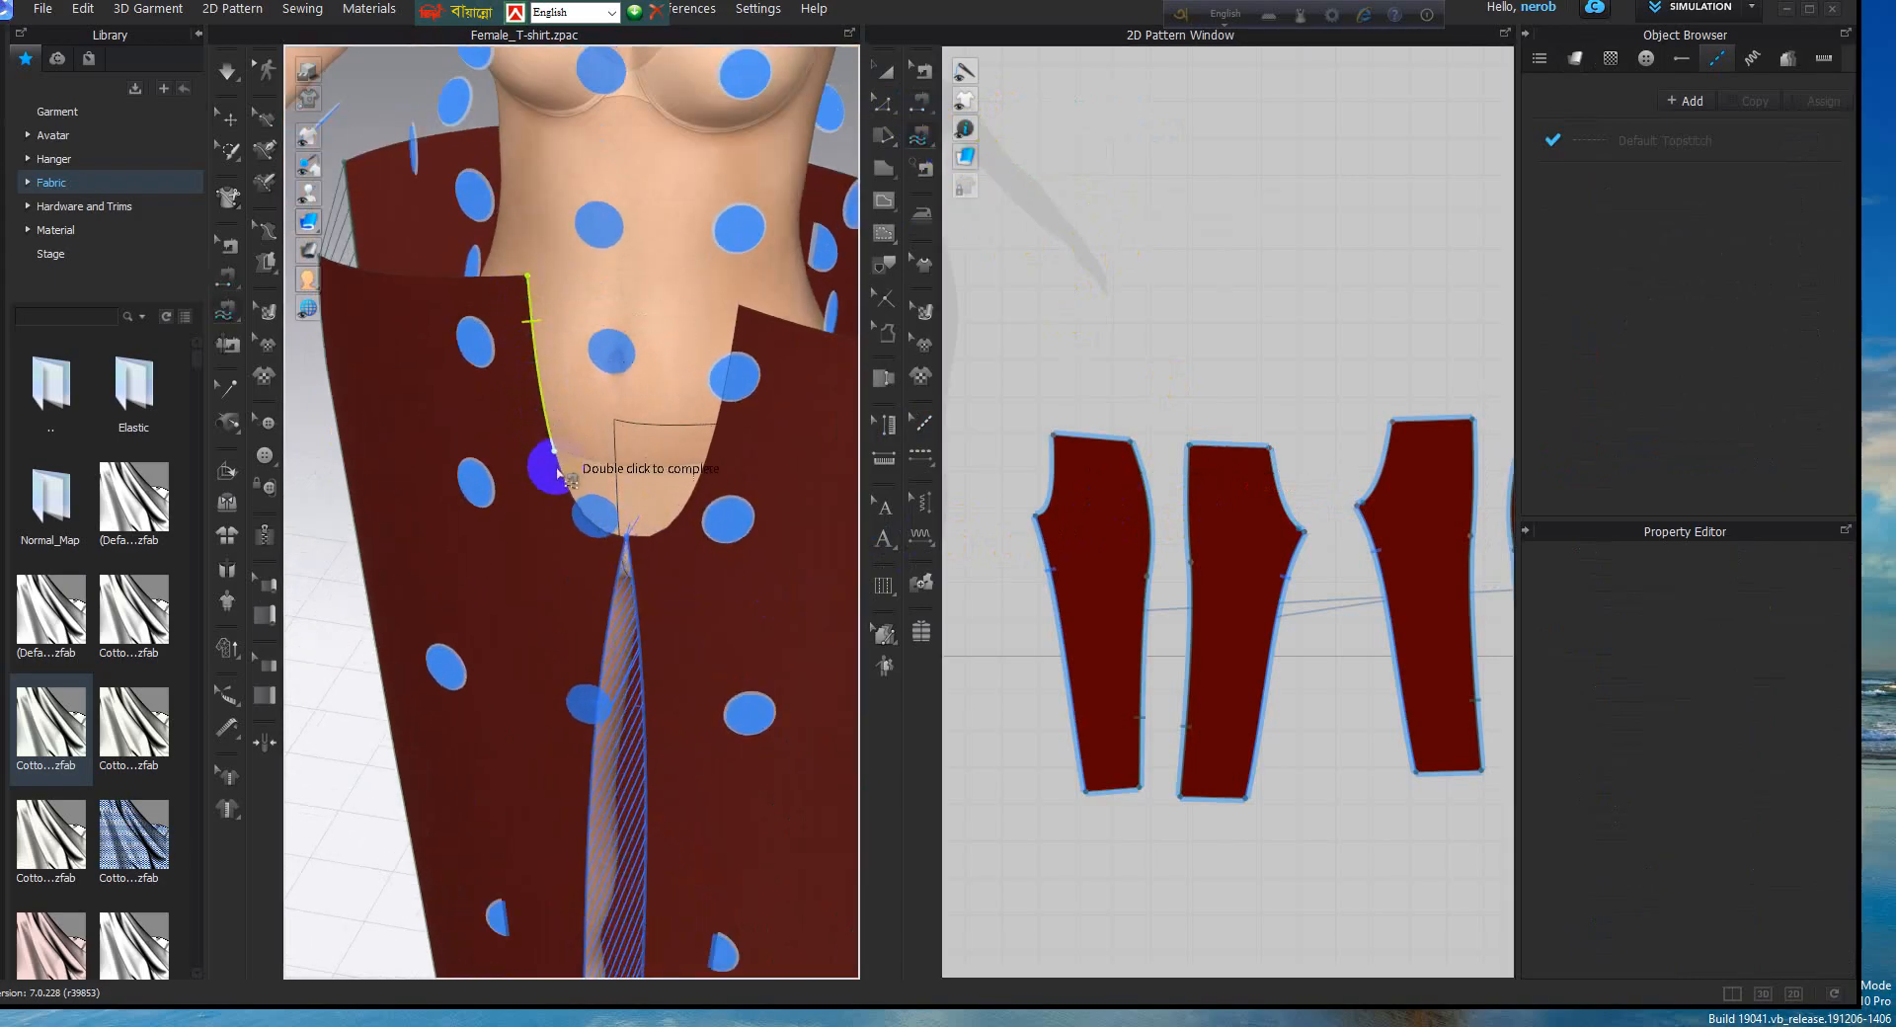
click(628, 548)
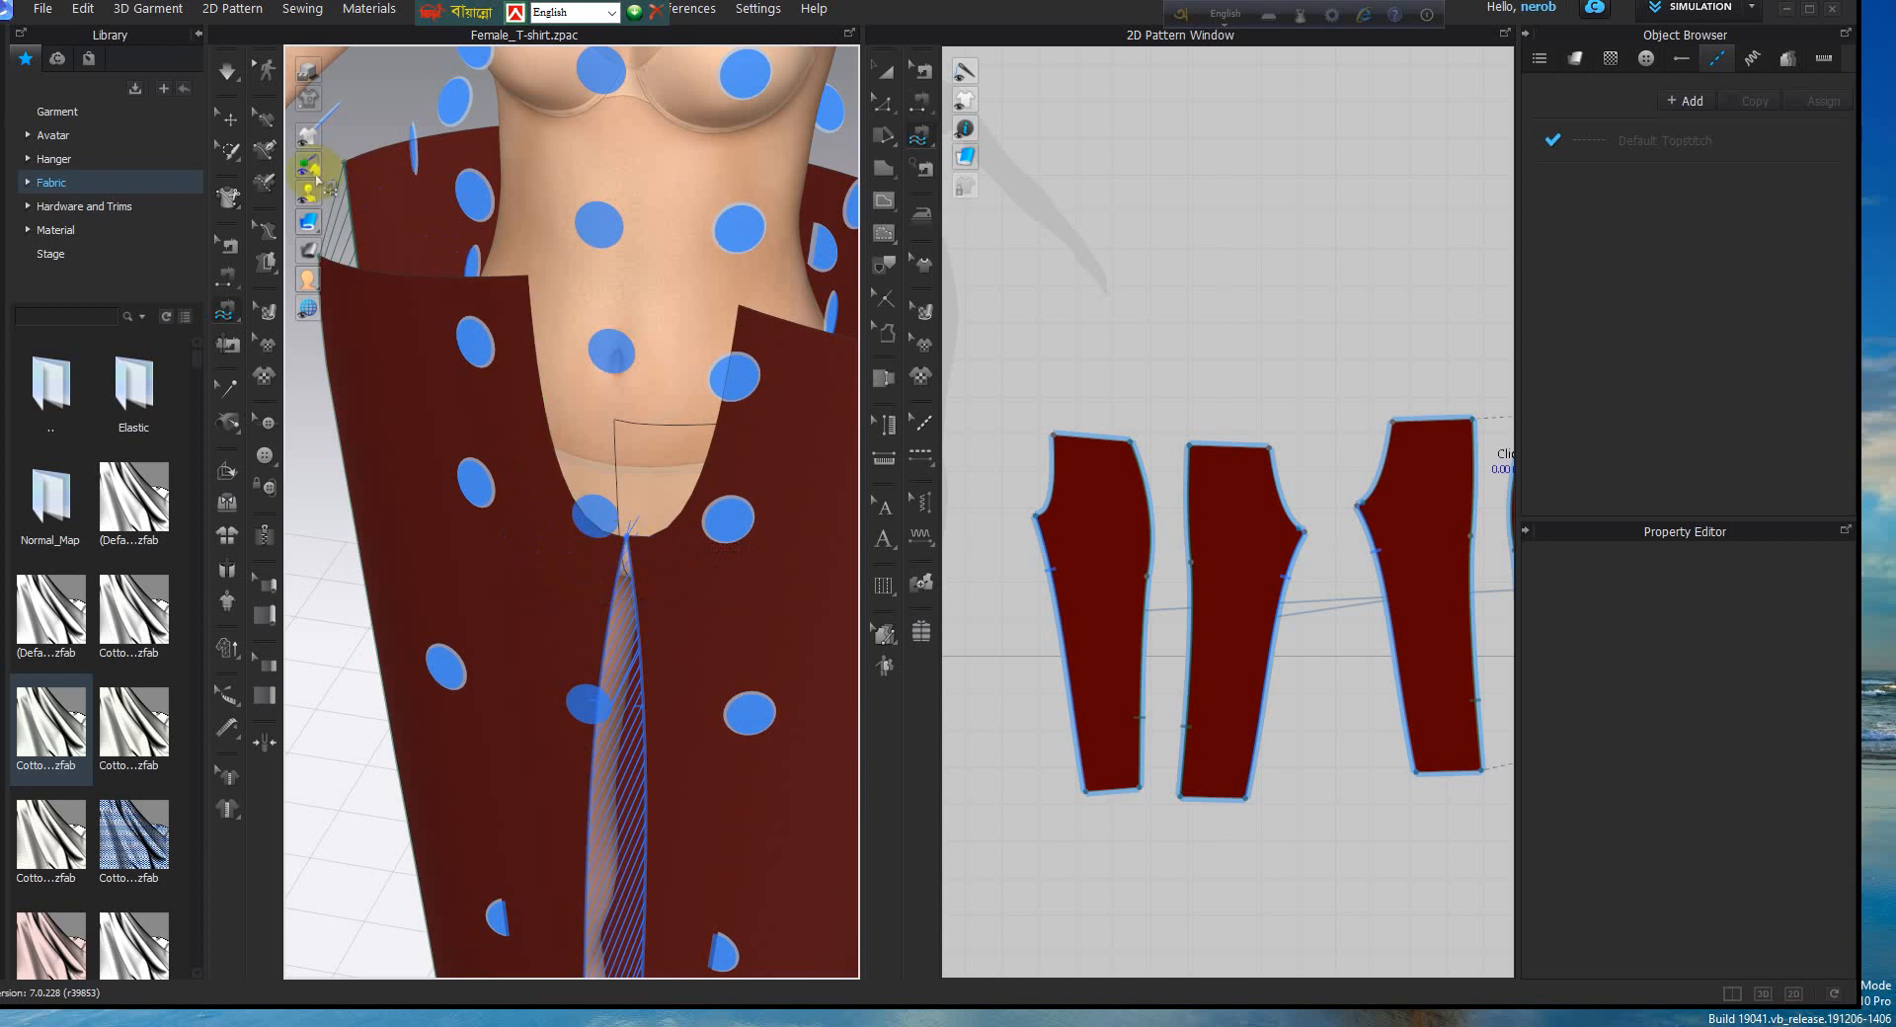
Hide the arrangement points and the avatar to expose the crotch area of the four leg pieces
click(364, 195)
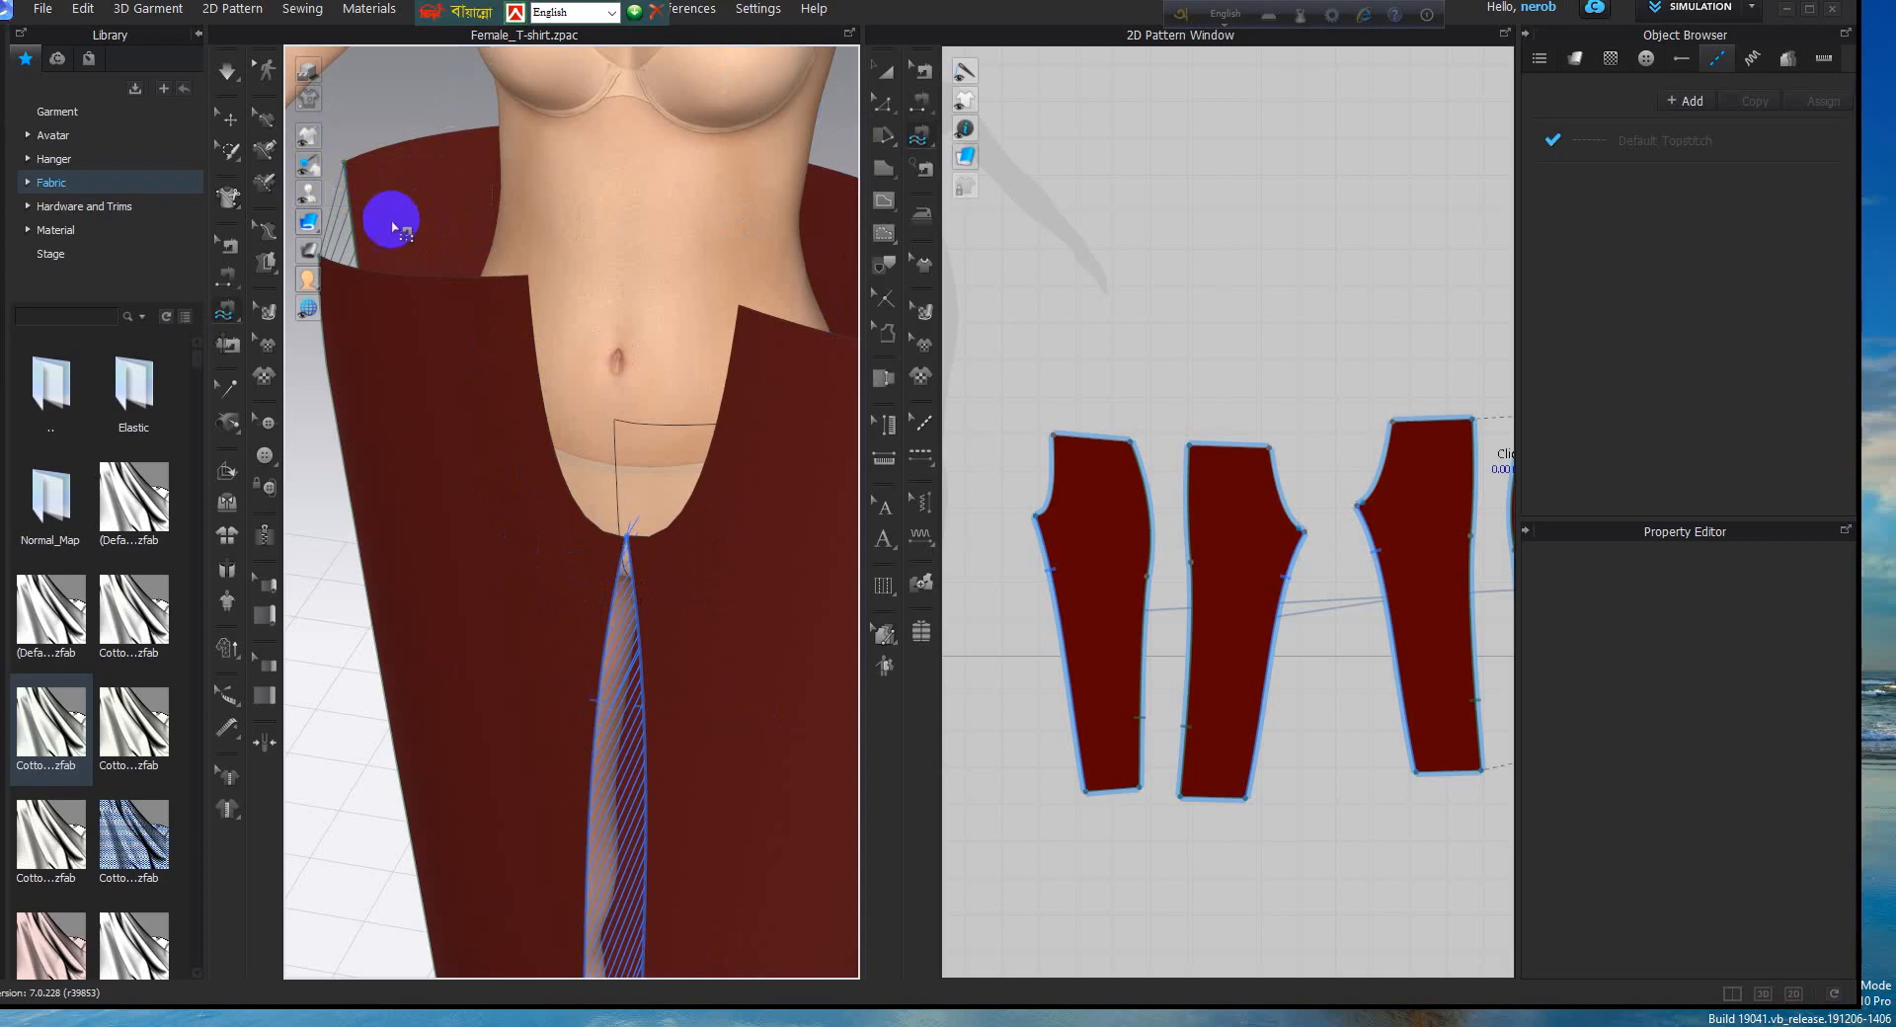
click(337, 194)
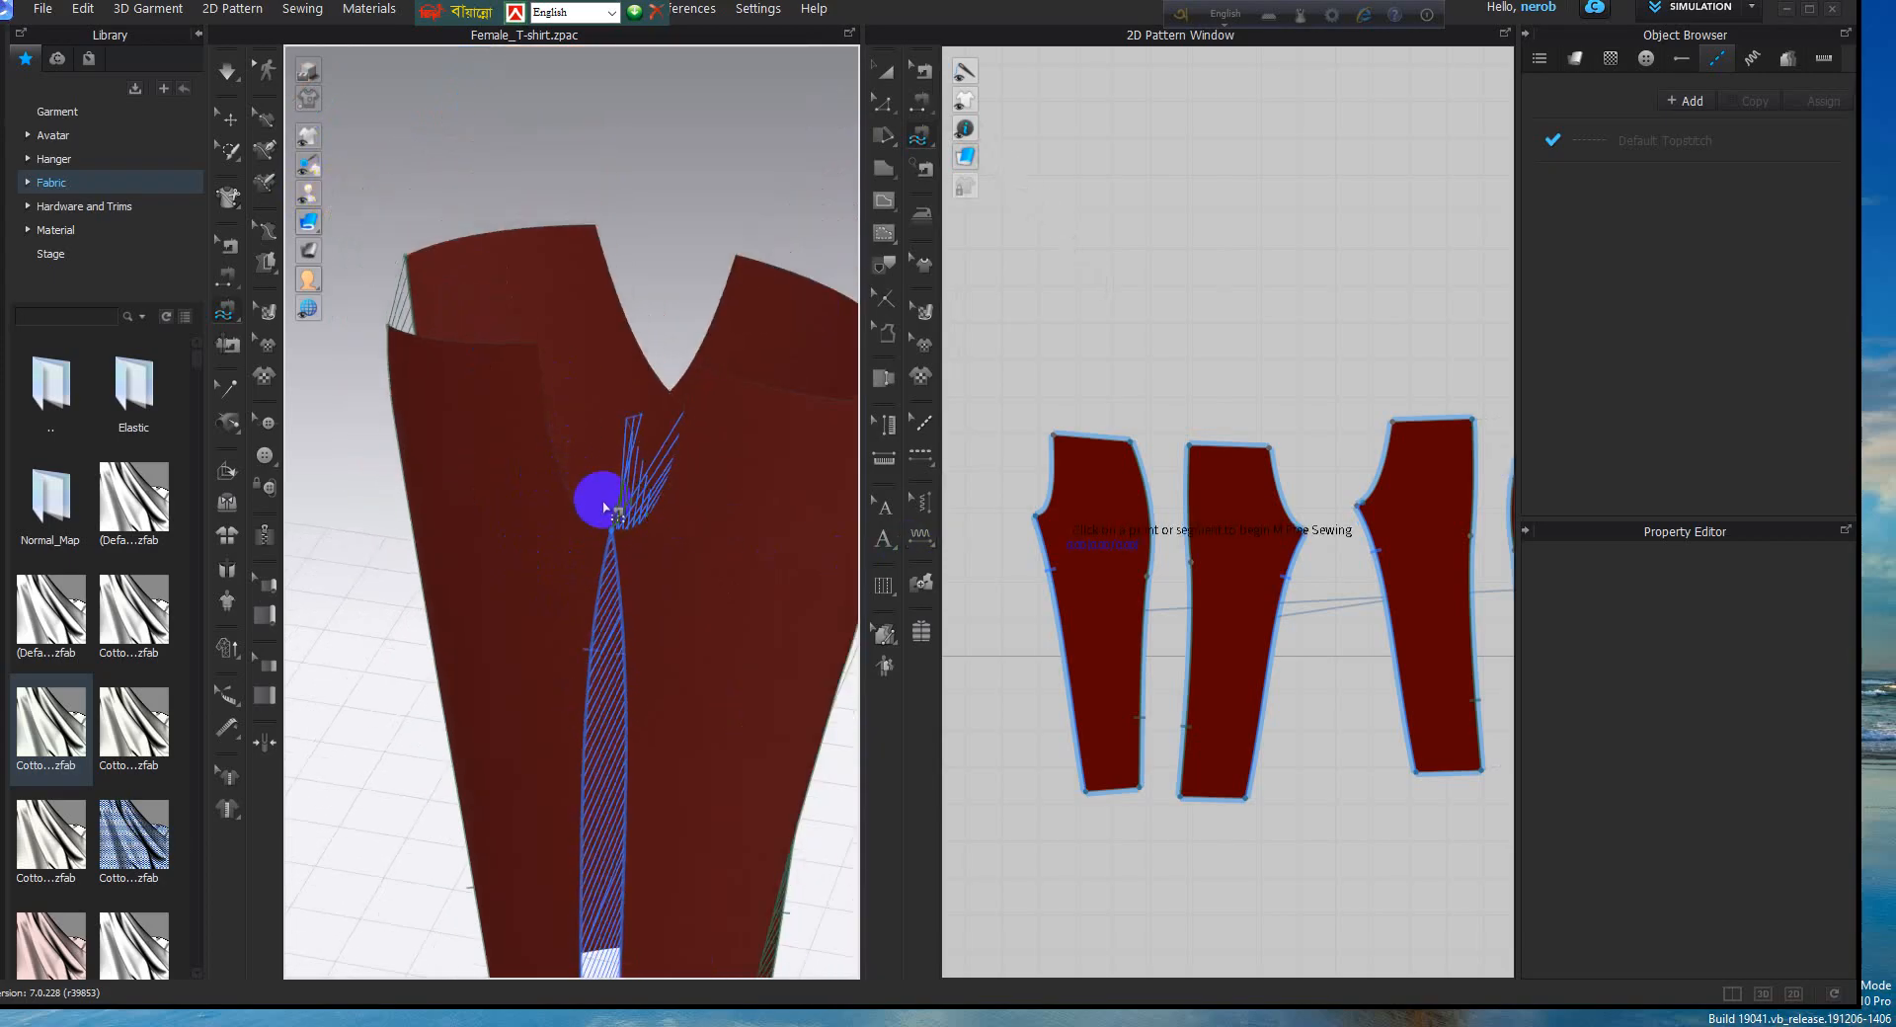
right_drag(642, 496, 647, 375)
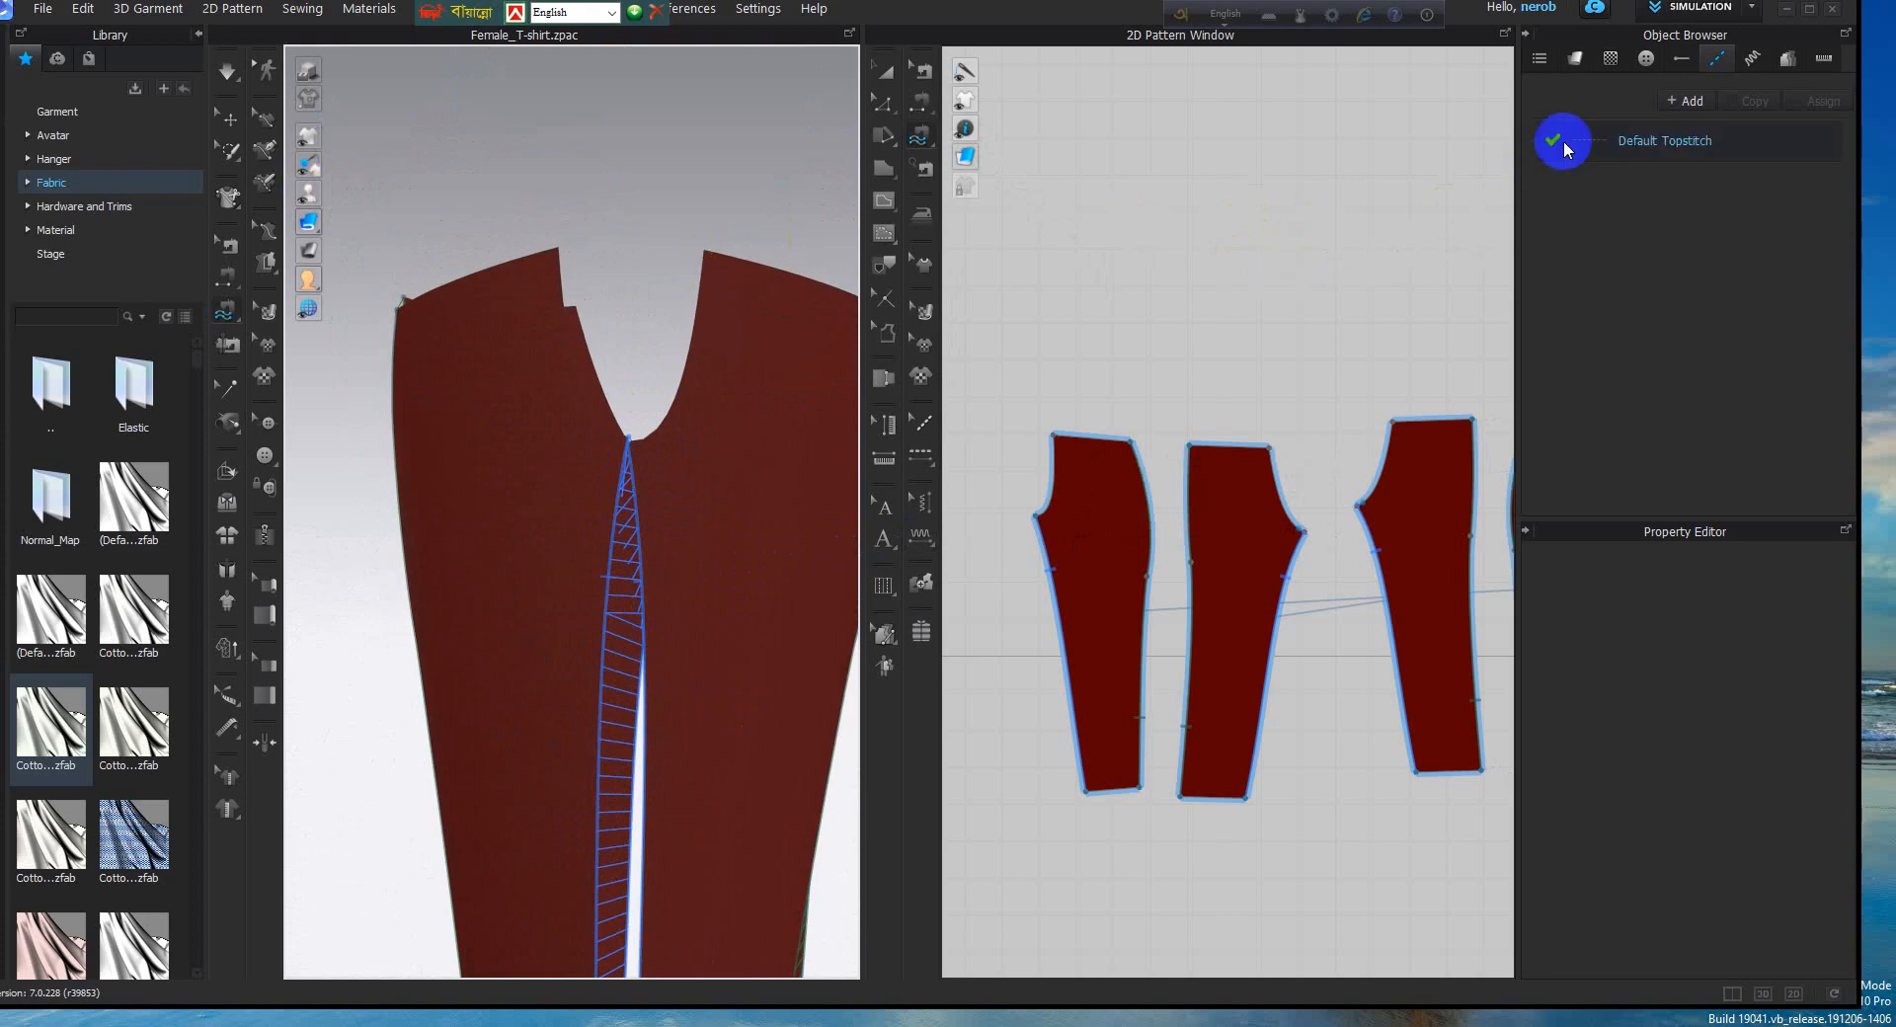
Select all four leg pieces in the 2D window and assign the Default Fabric to them
click(882, 71)
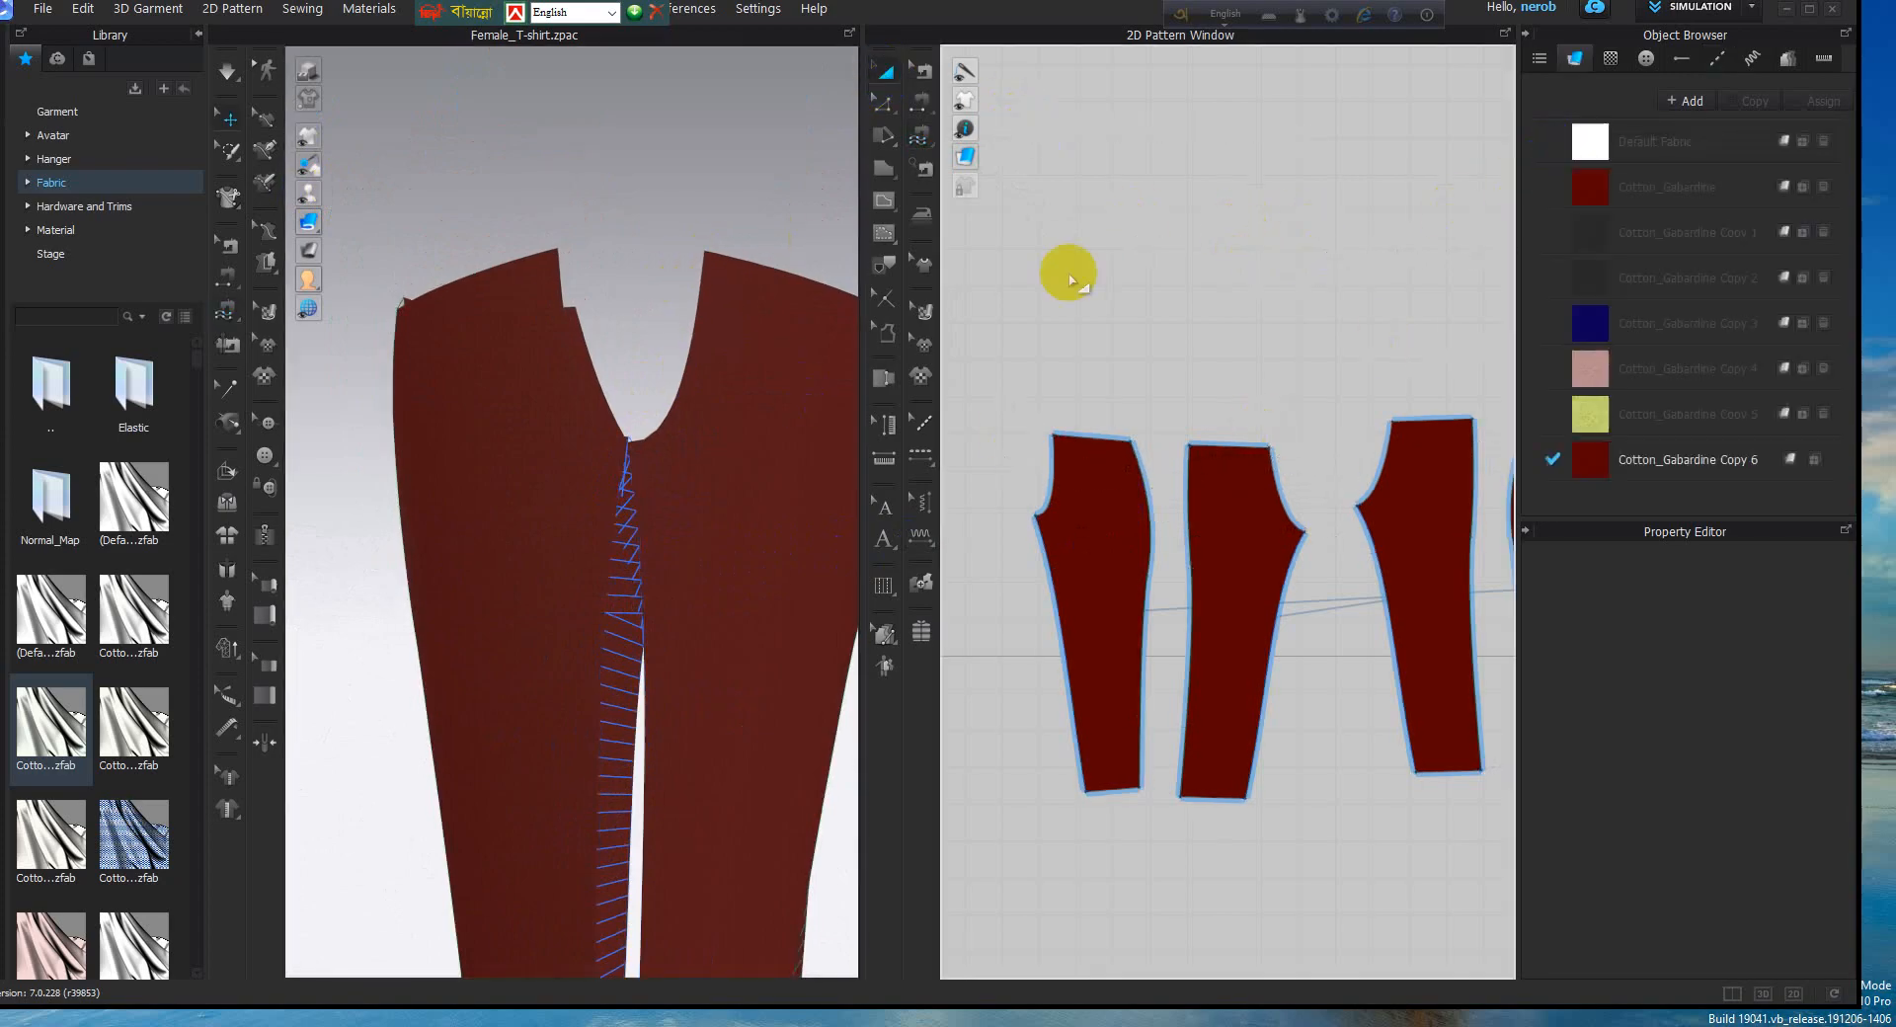
scroll(1080, 508, down, 3)
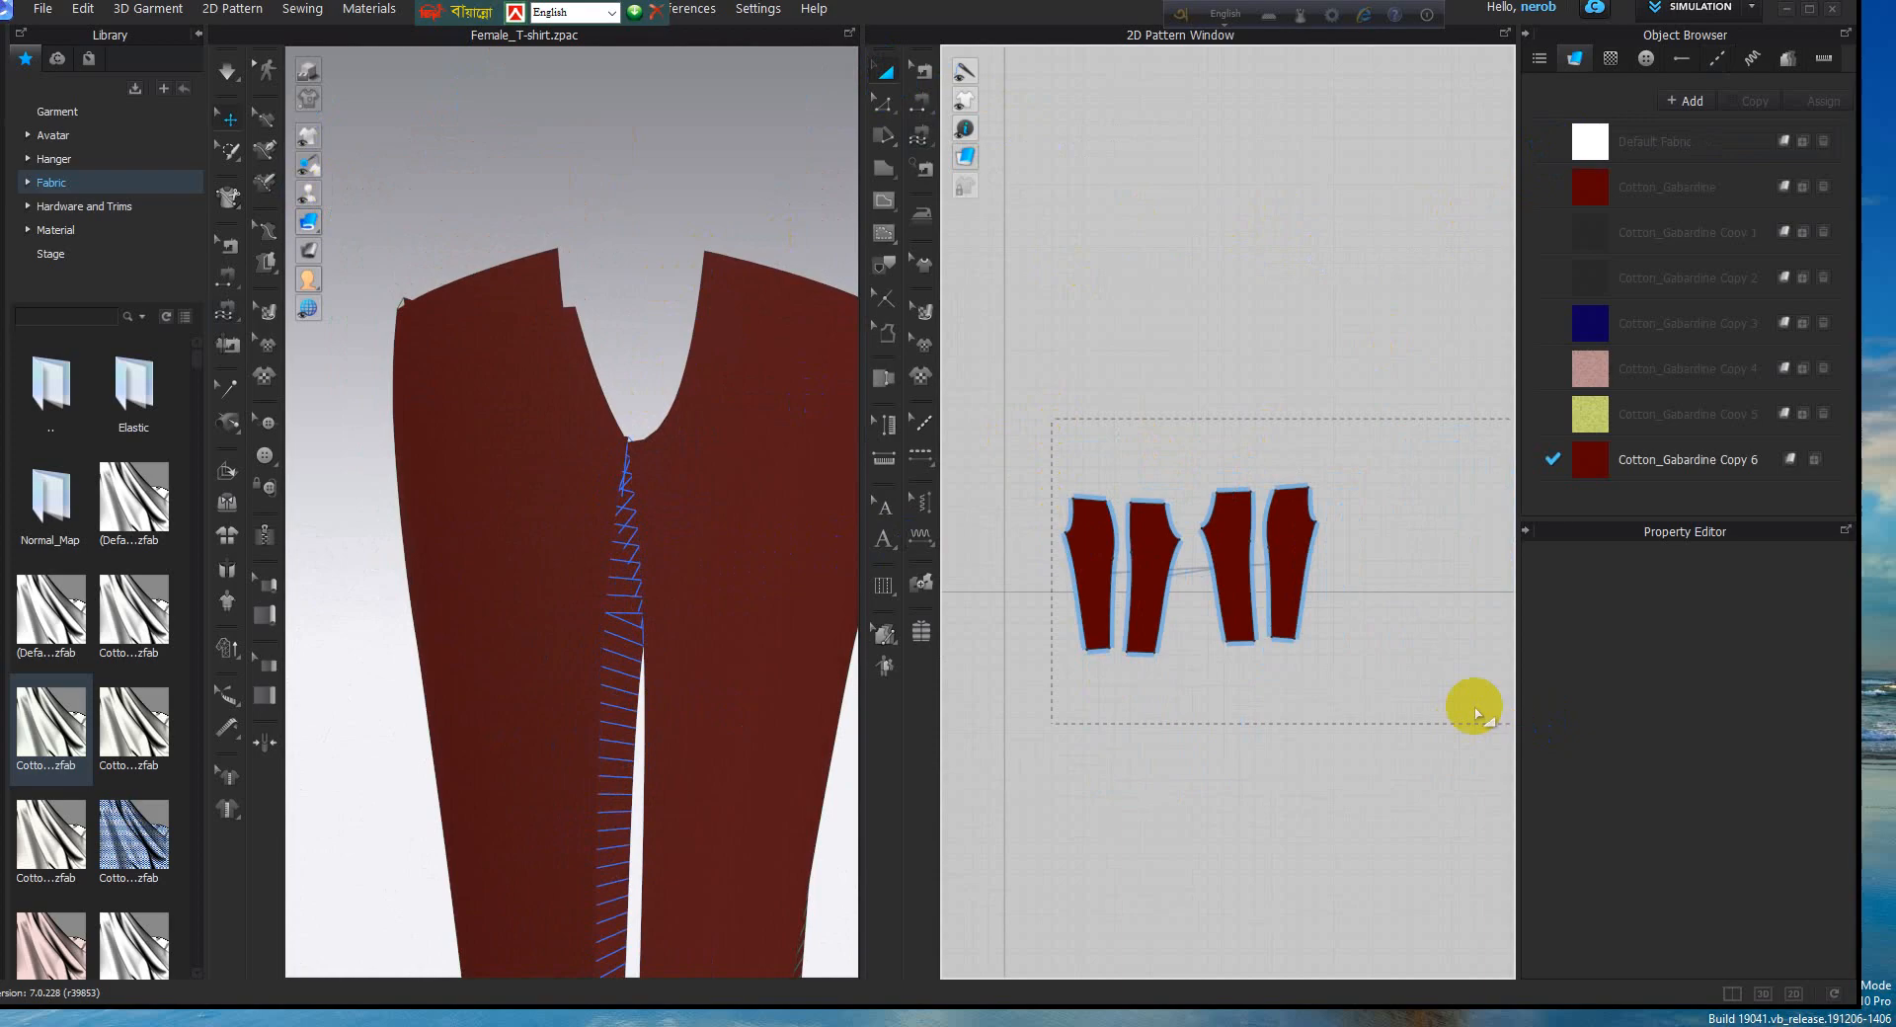
drag(1478, 713, 1481, 715)
click(1602, 146)
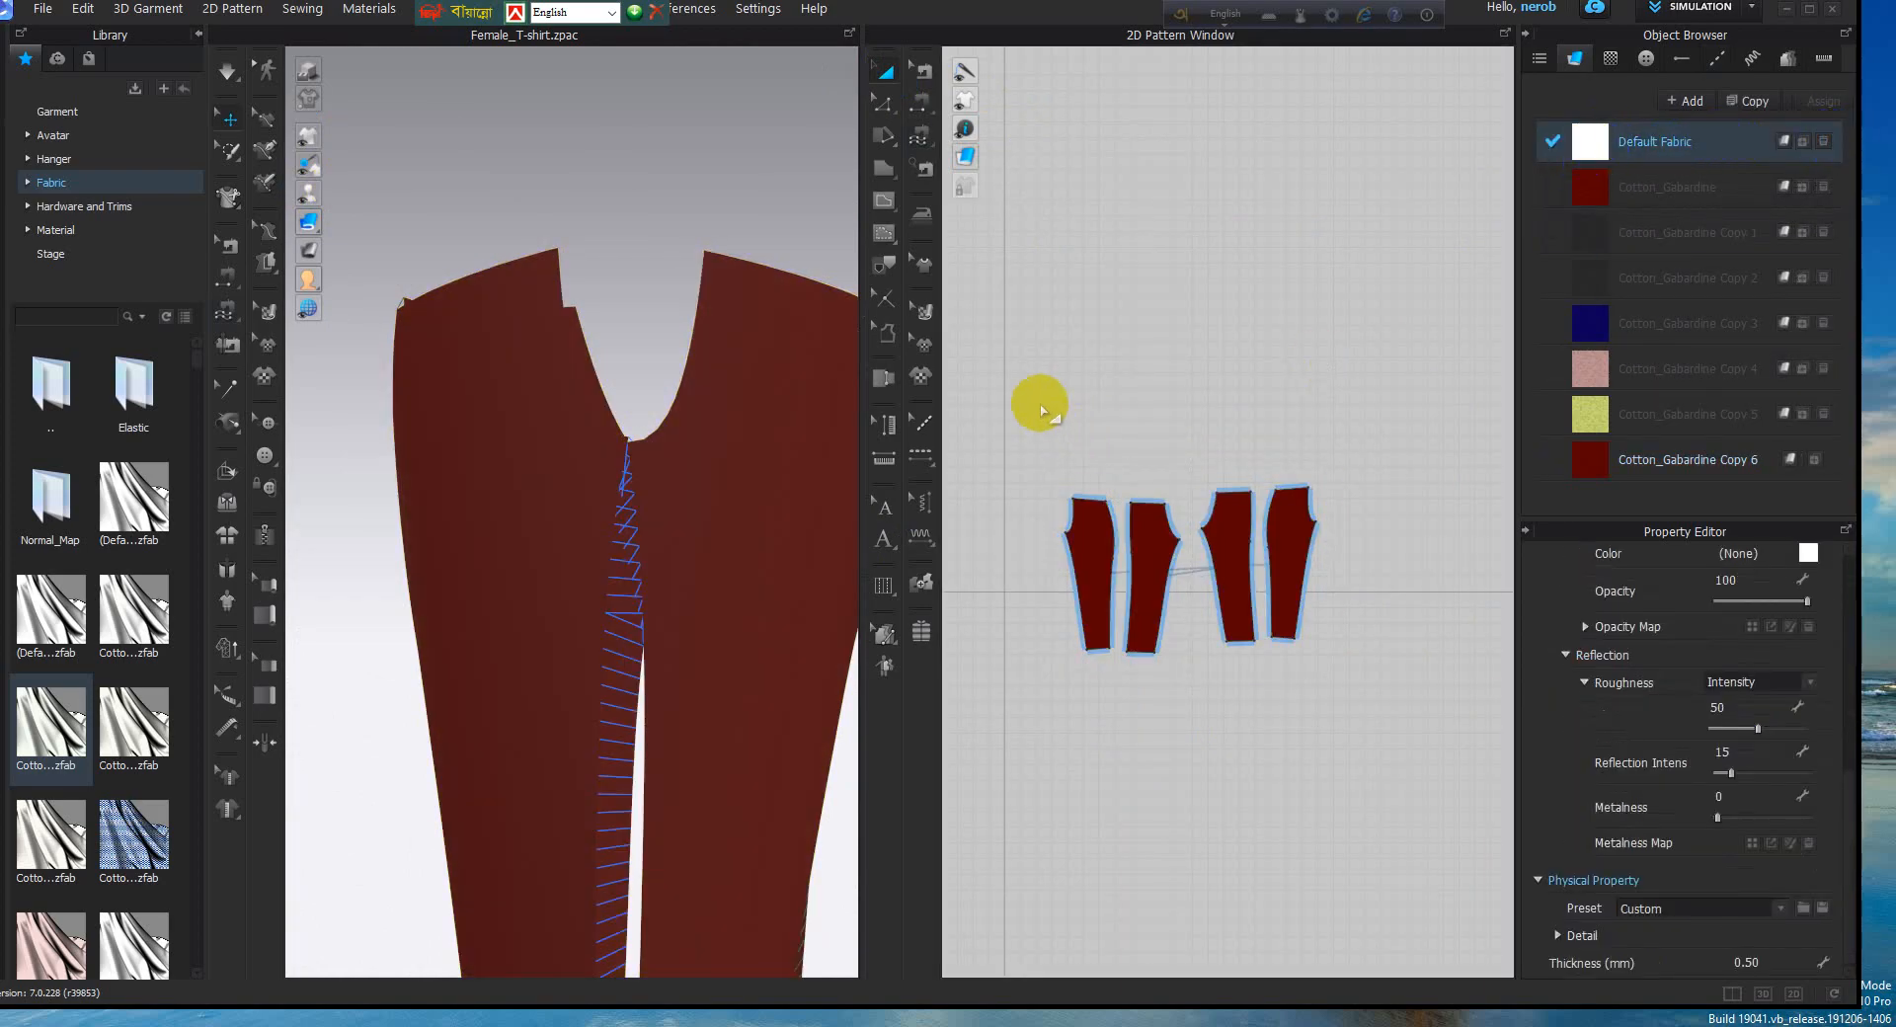
drag(1042, 410, 1363, 756)
click(1822, 181)
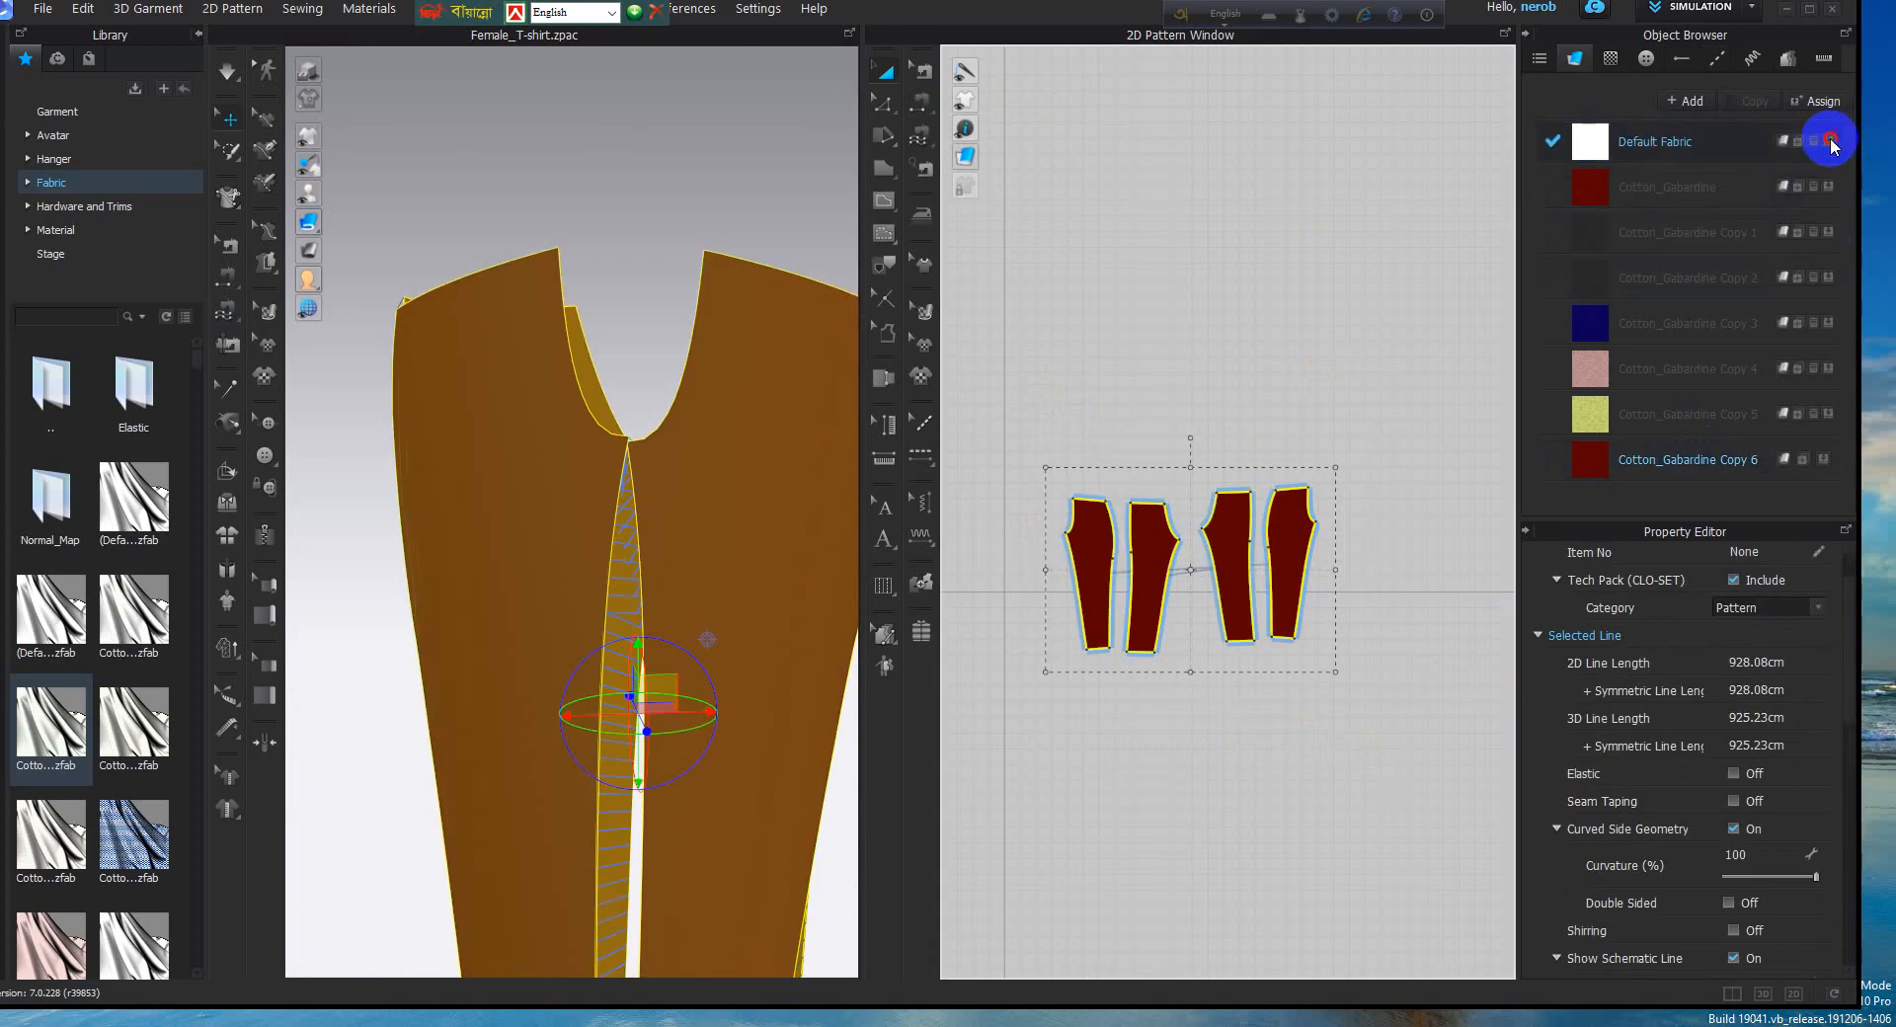
Replace the dark red gabardine on the four selected leg pieces with the Default Fabric
click(1830, 143)
right_drag(720, 720, 570, 756)
middle_drag(677, 699, 637, 482)
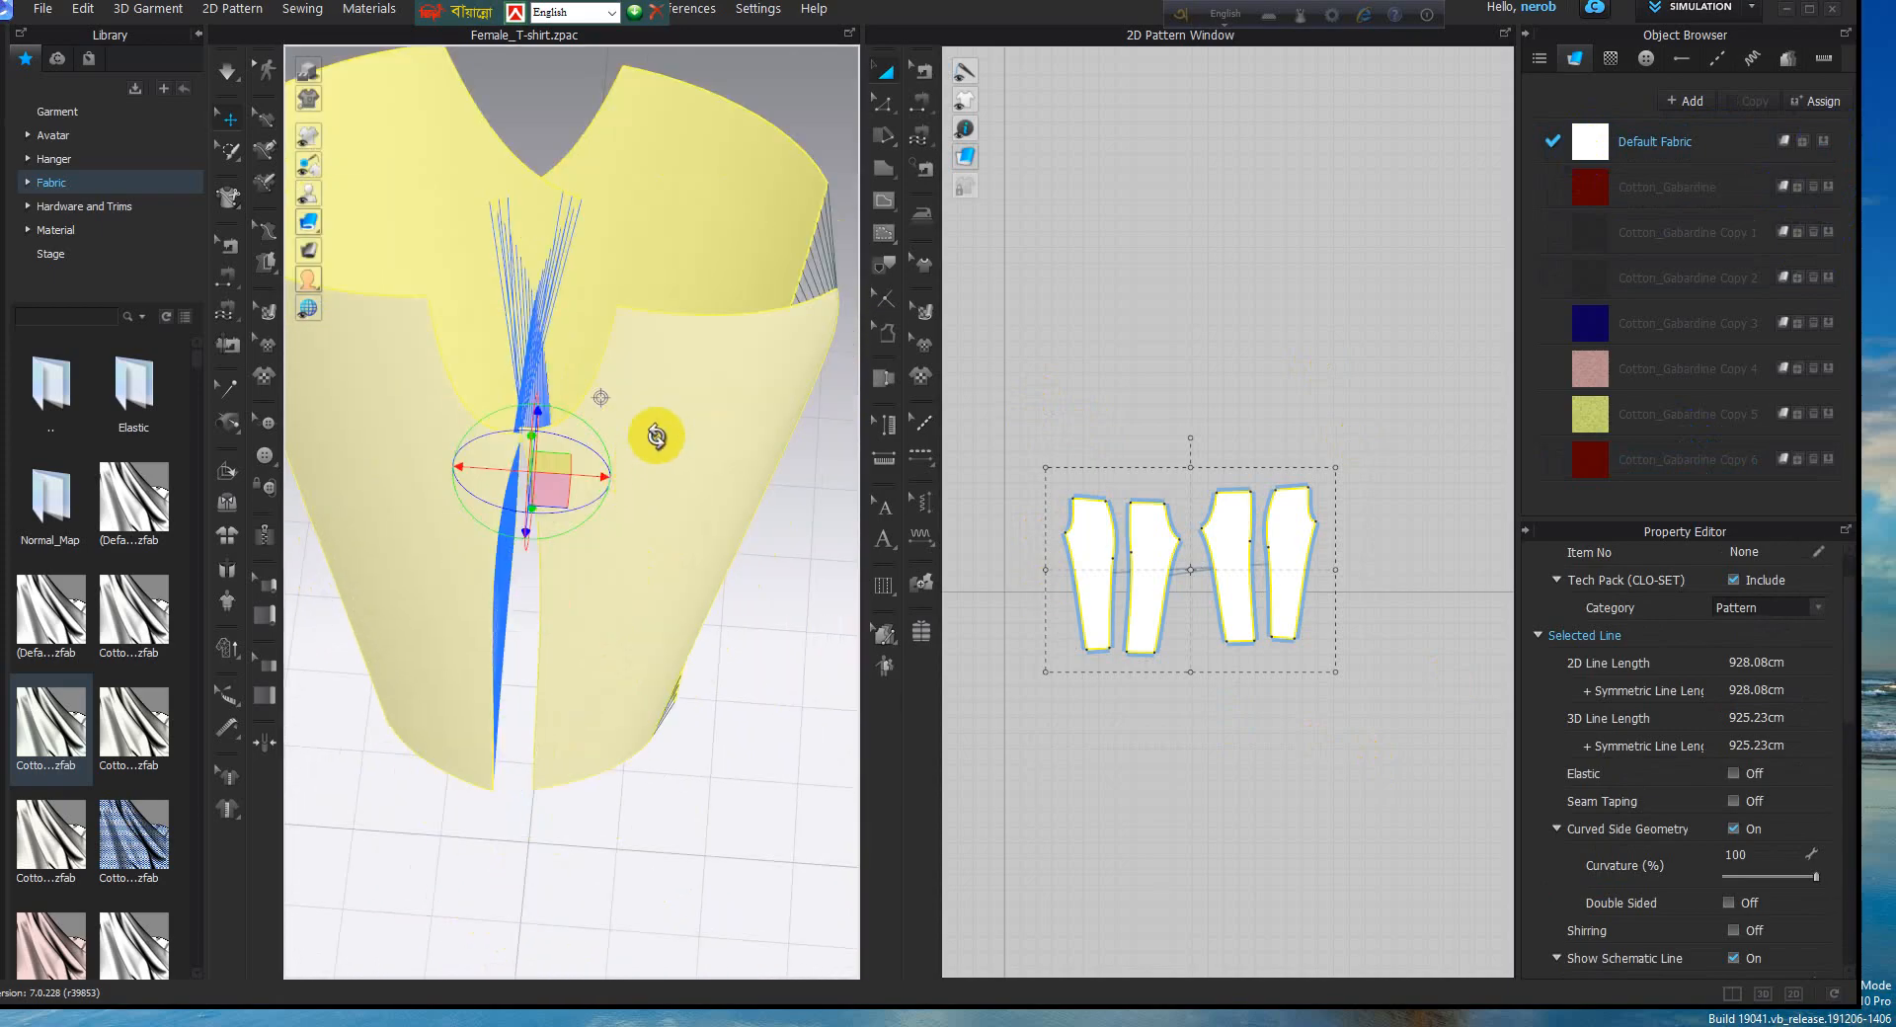
right_drag(657, 435, 659, 457)
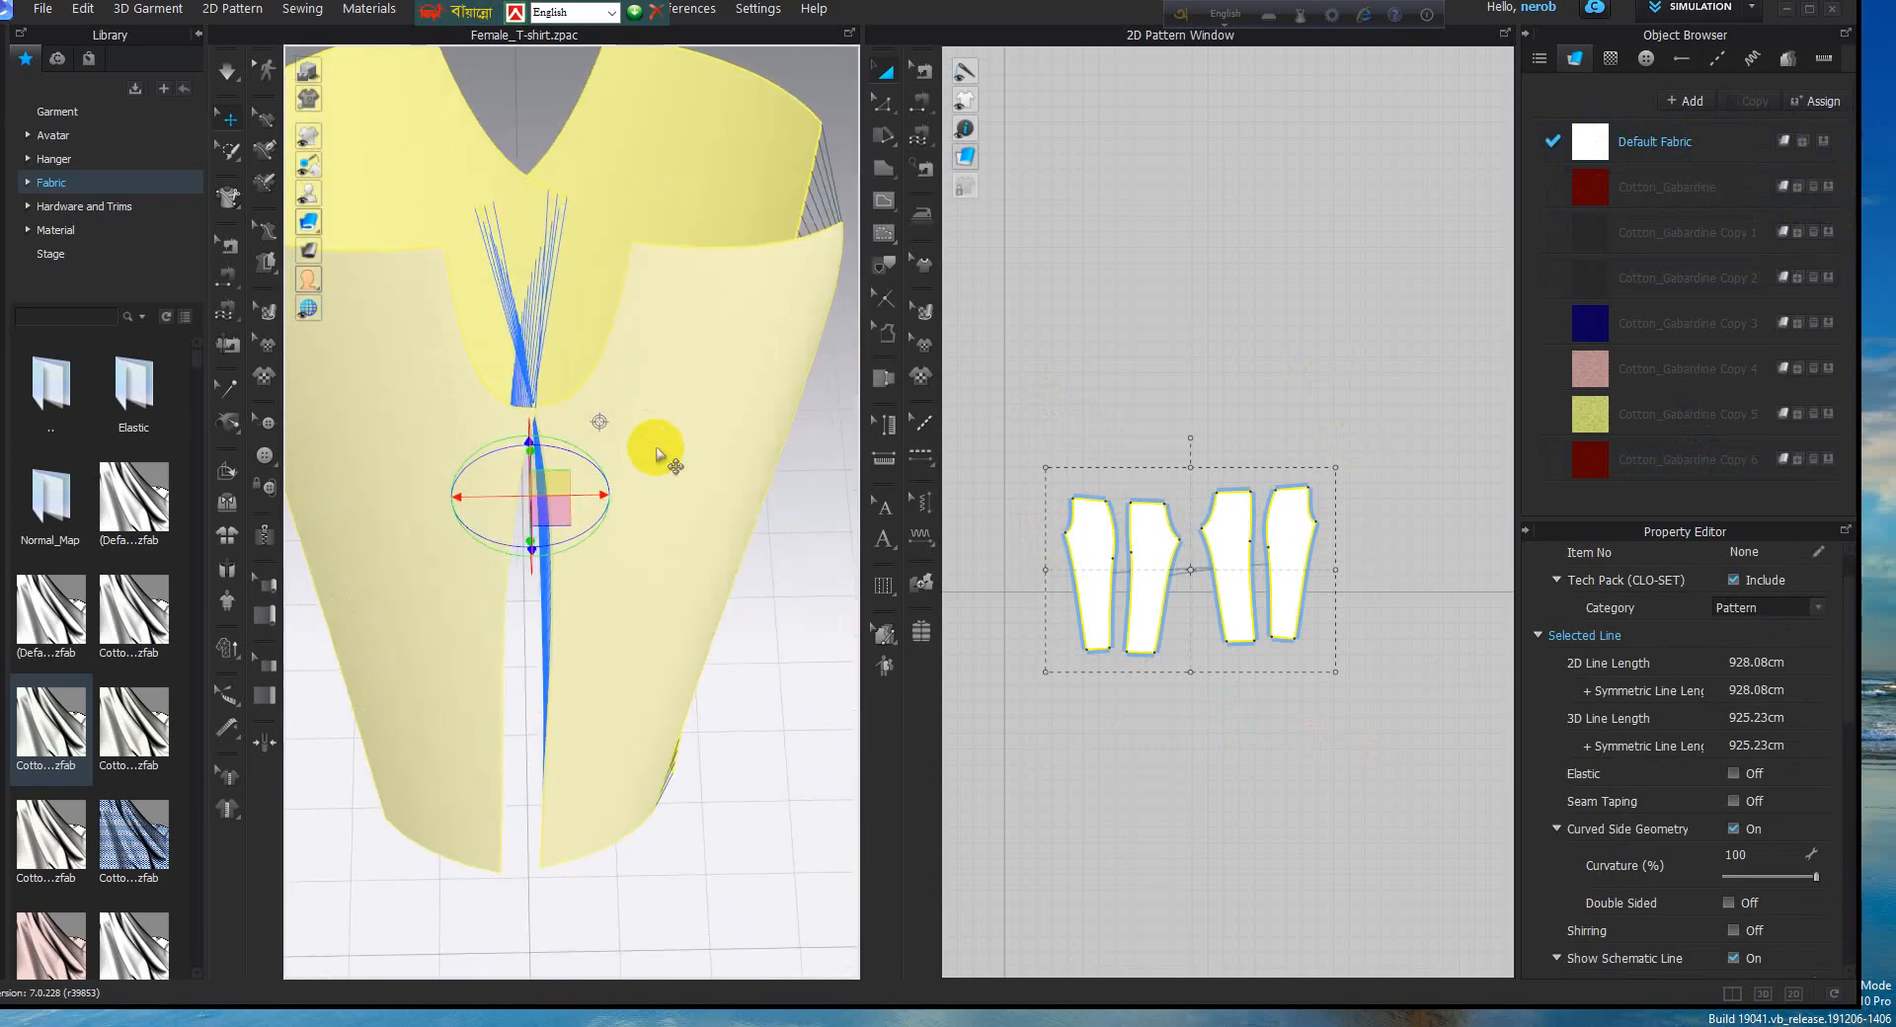
Move the avatar's left front leg piece outward from the centre to open the crotch area, and select the opposite front piece
click(896, 75)
drag(712, 365, 829, 378)
click(982, 360)
click(465, 428)
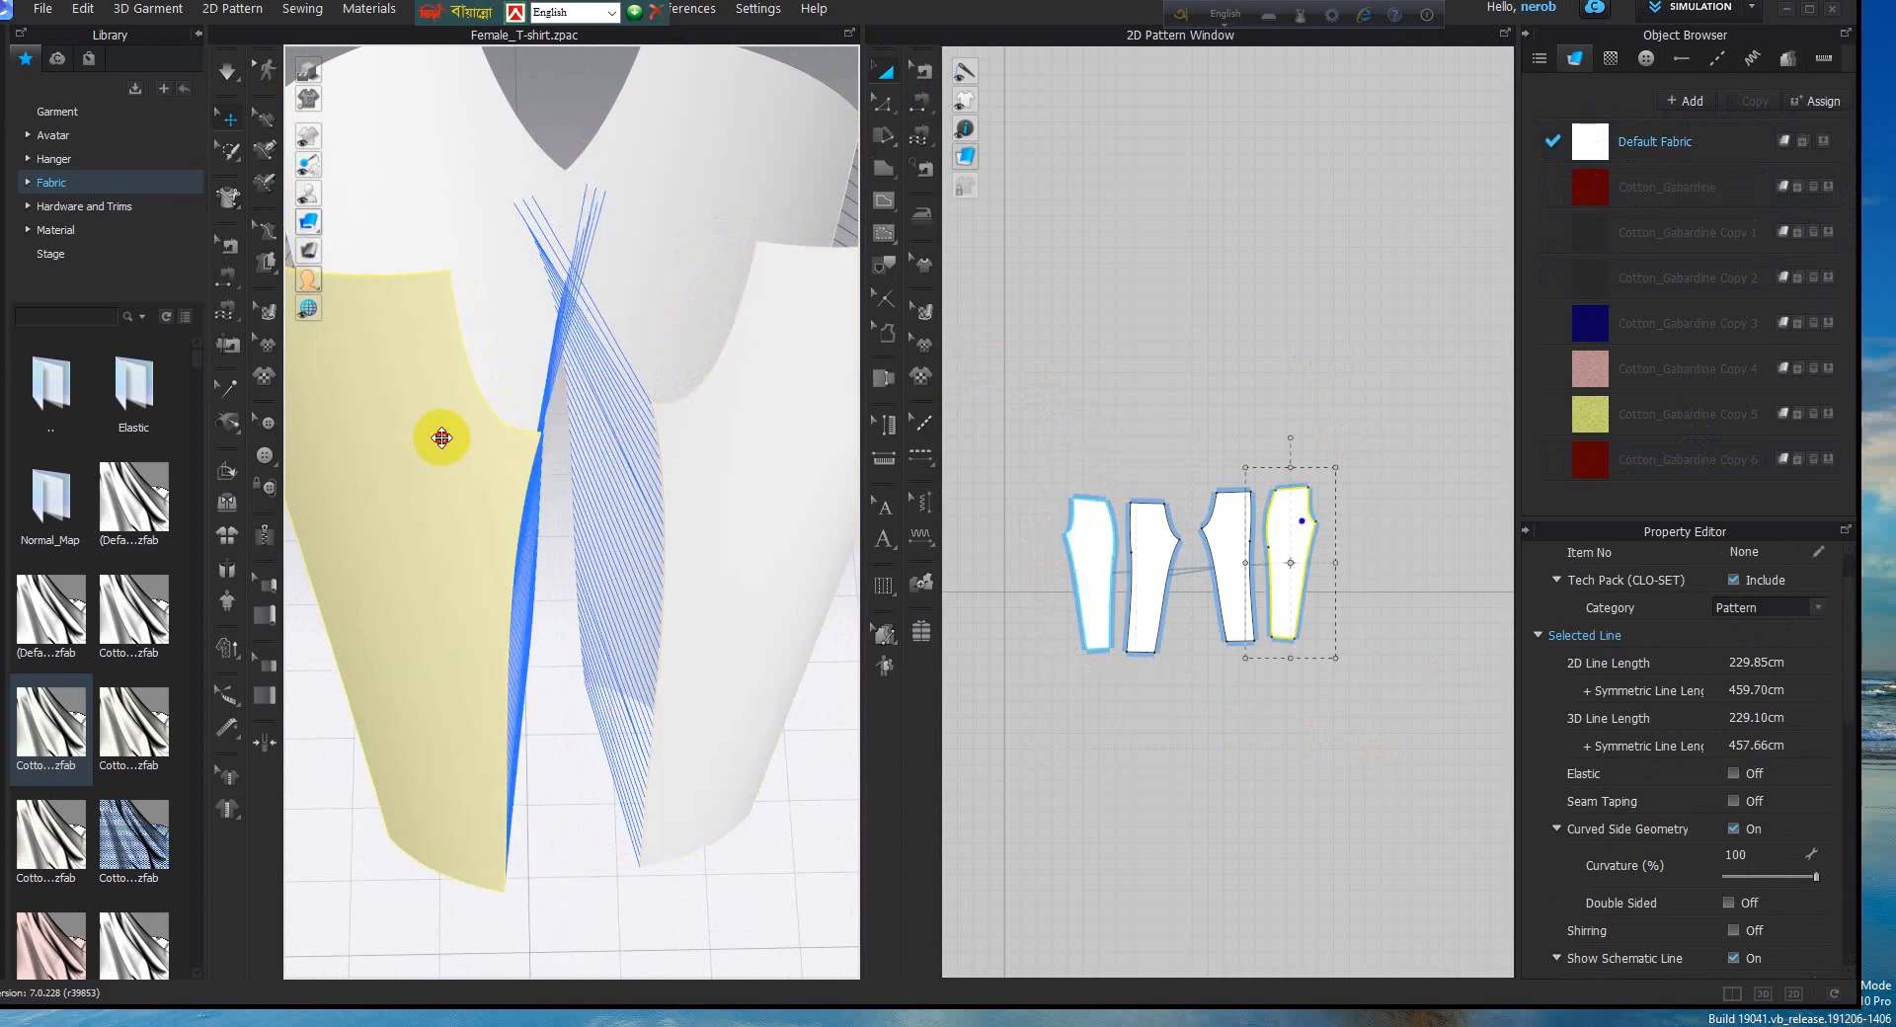
right_drag(459, 430, 720, 242)
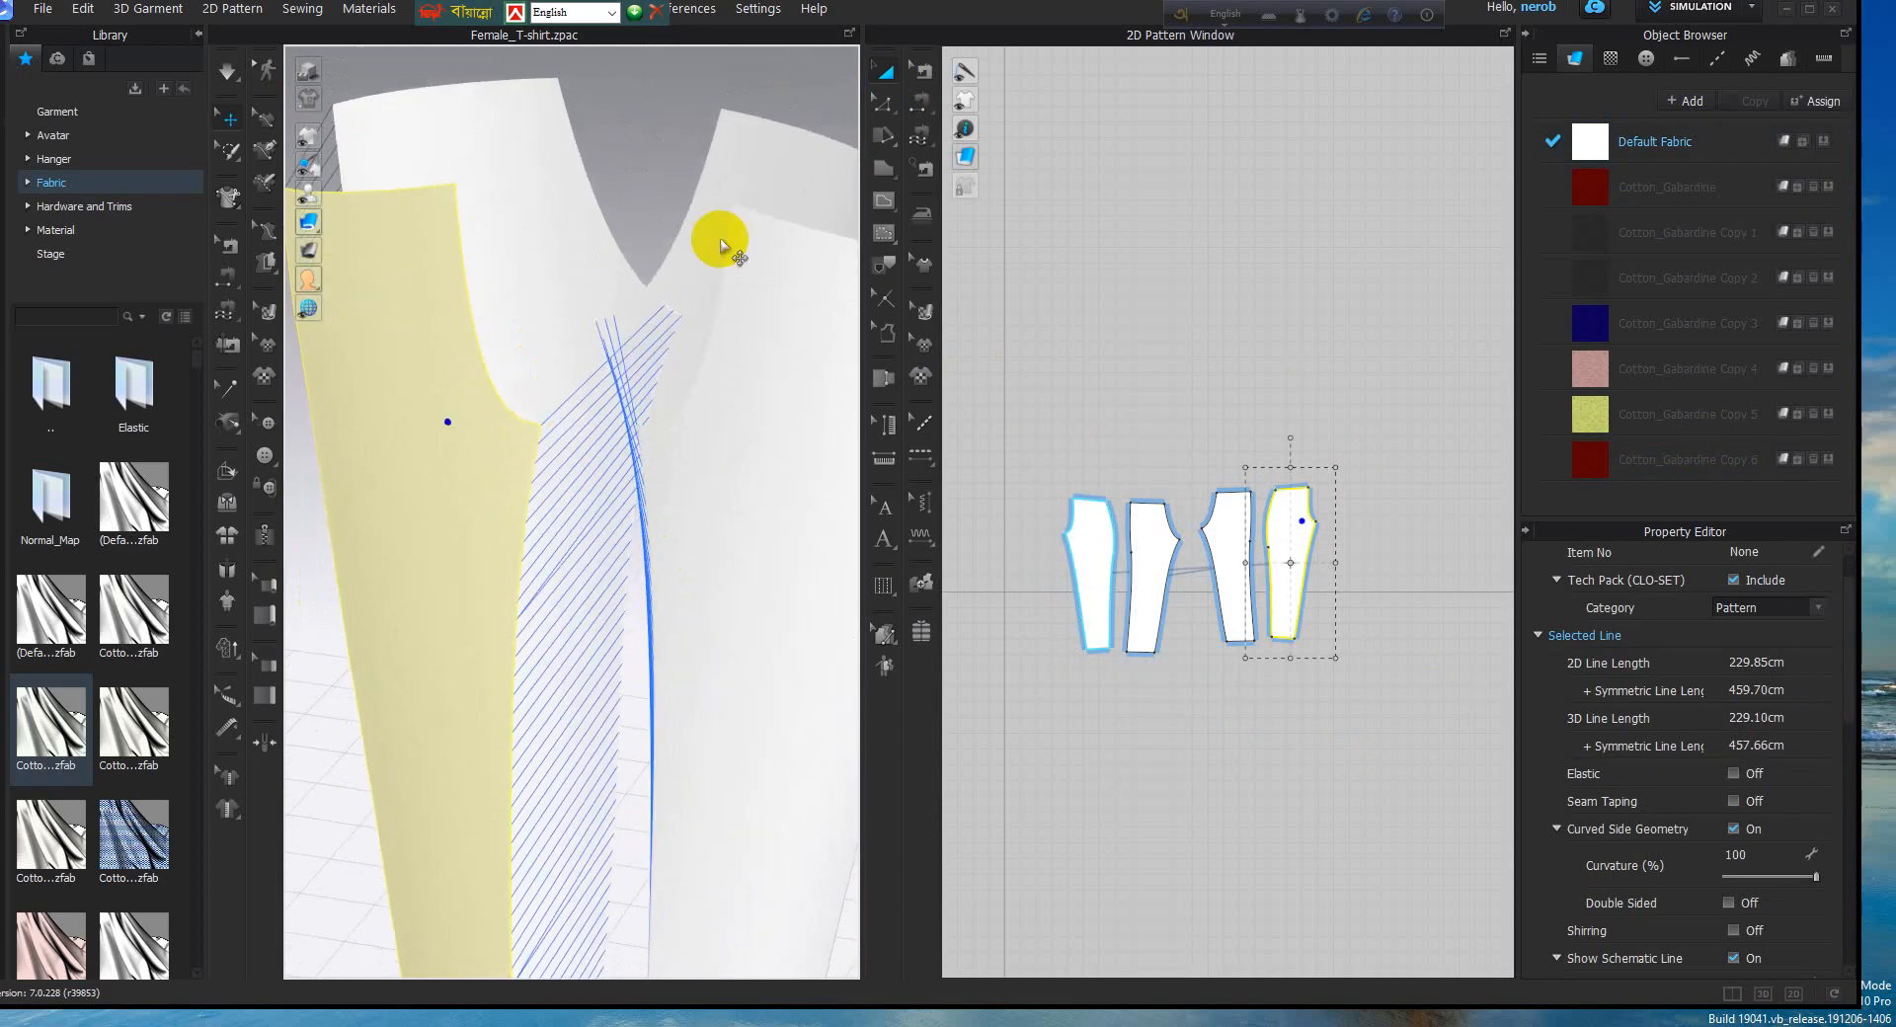
Select the inseam sewing between the front and back leg pieces, reverse its direction, and deselect it
click(922, 72)
click(643, 491)
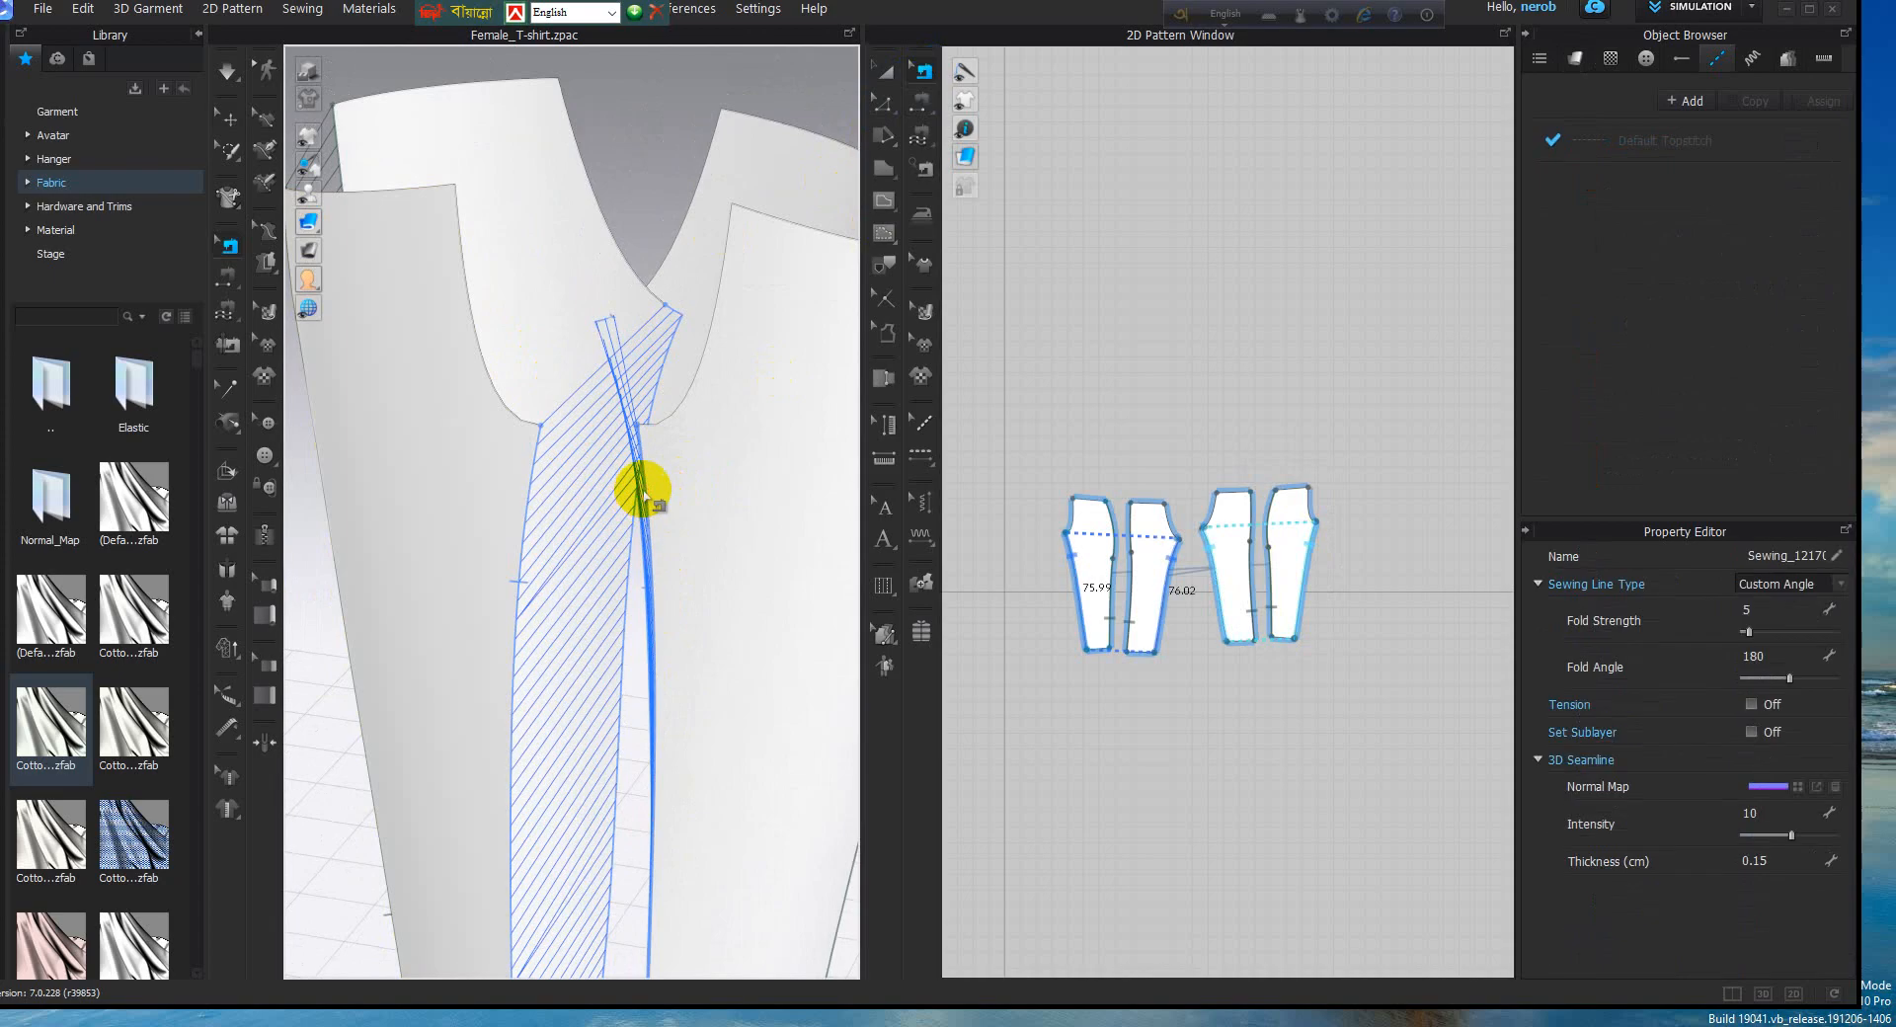
right_click(644, 489)
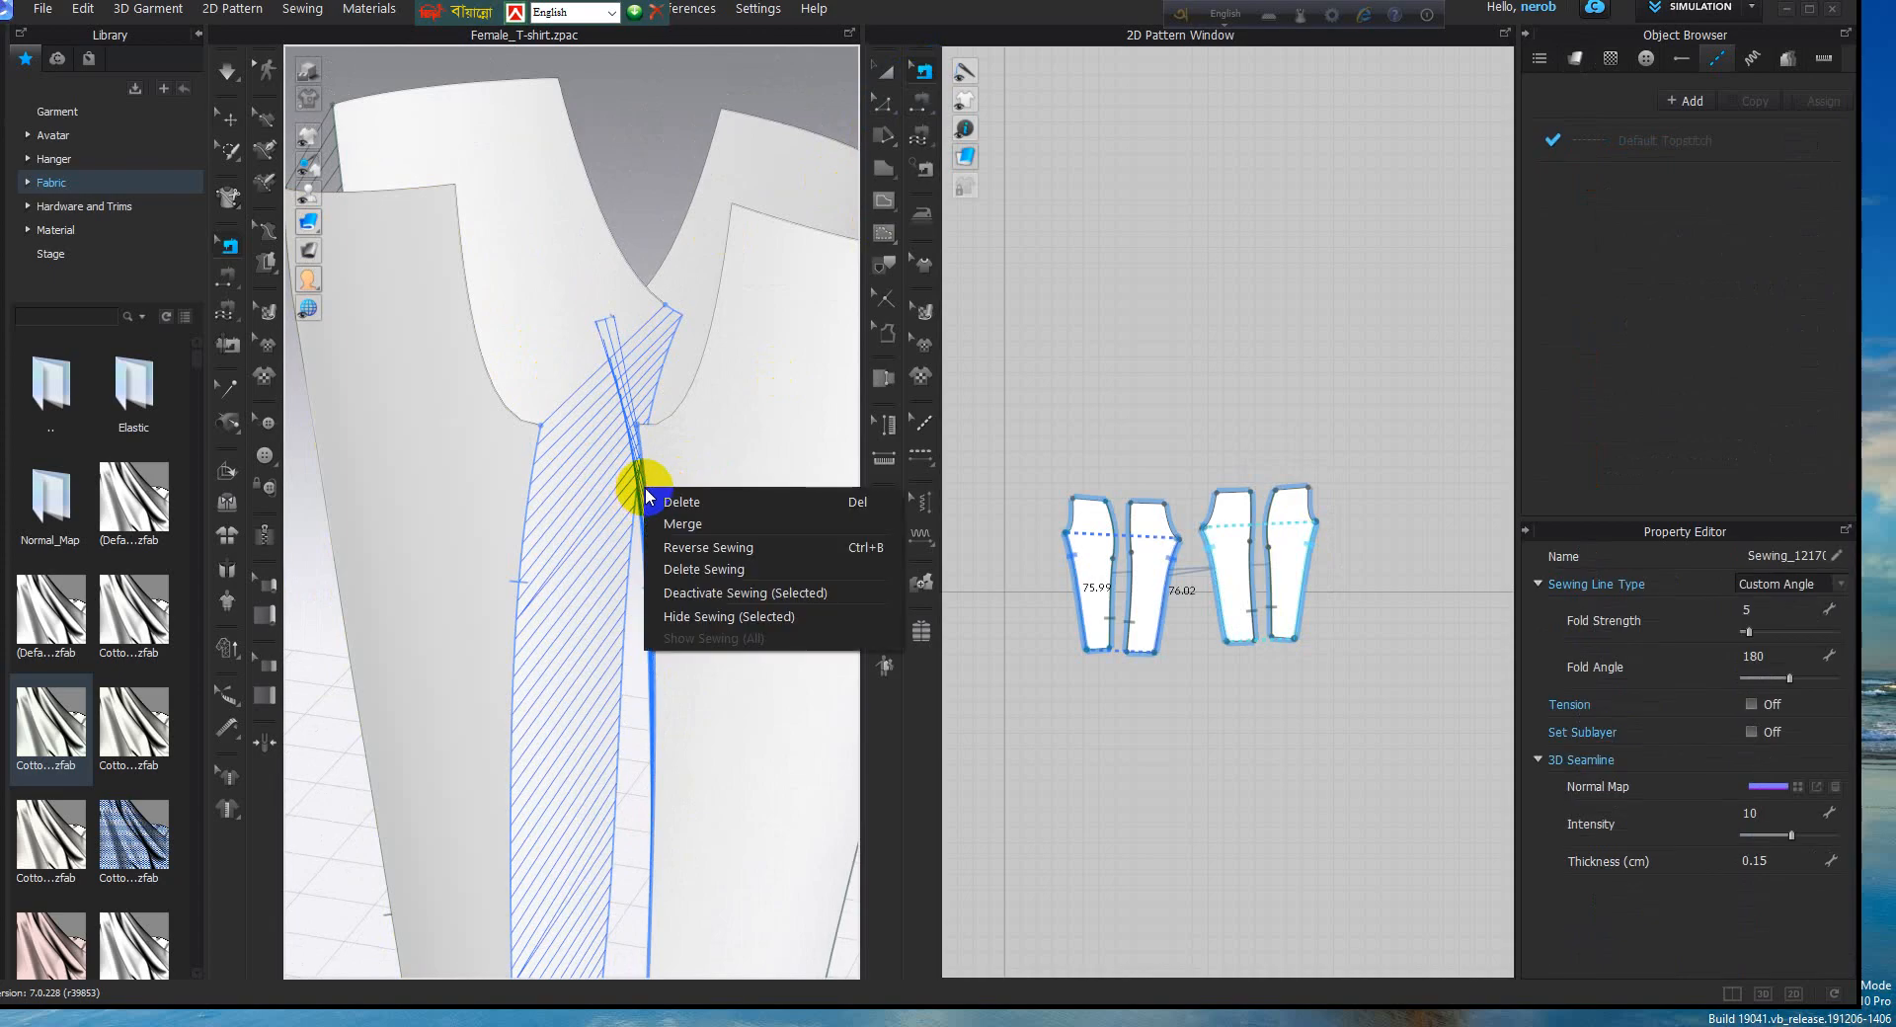
click(698, 547)
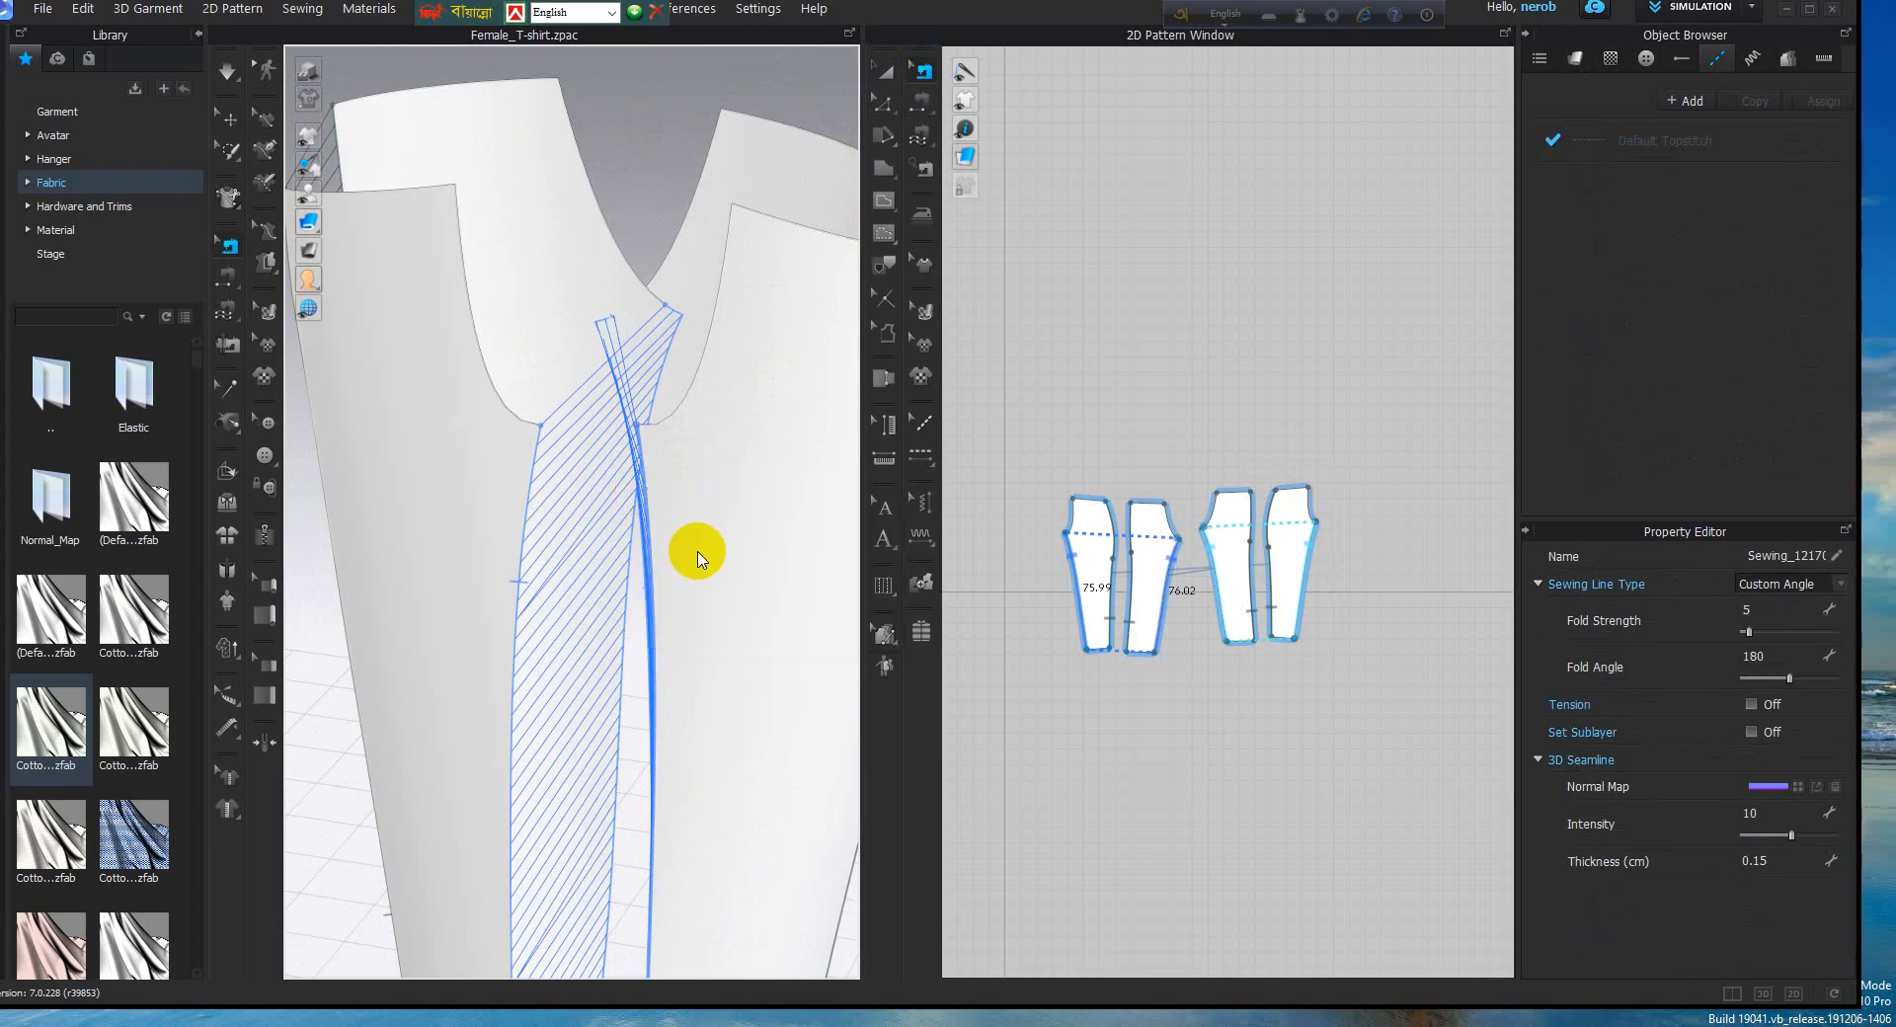
right_drag(644, 556, 745, 681)
right_drag(744, 649, 600, 545)
click(642, 543)
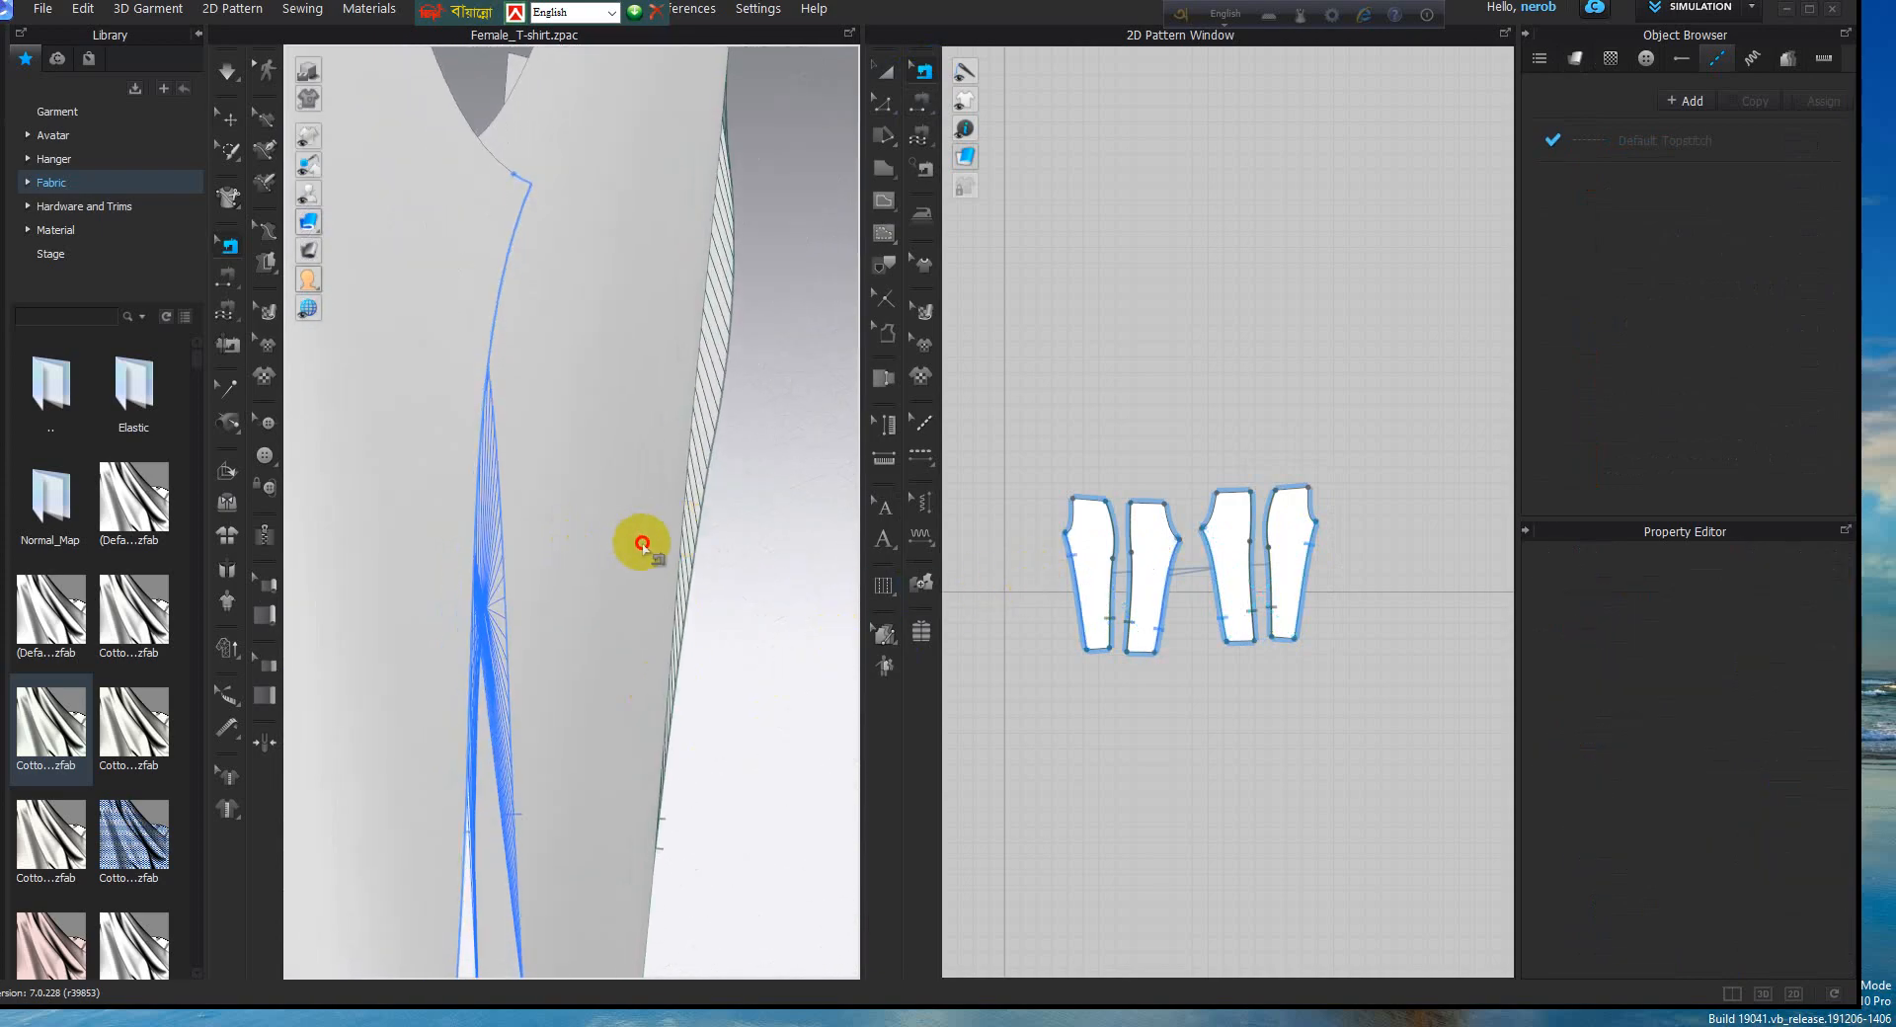
Move the back leg pieces apart to expose the inseam sewing, inspect it from several sides, and select a front leg piece
click(885, 73)
click(592, 412)
click(372, 495)
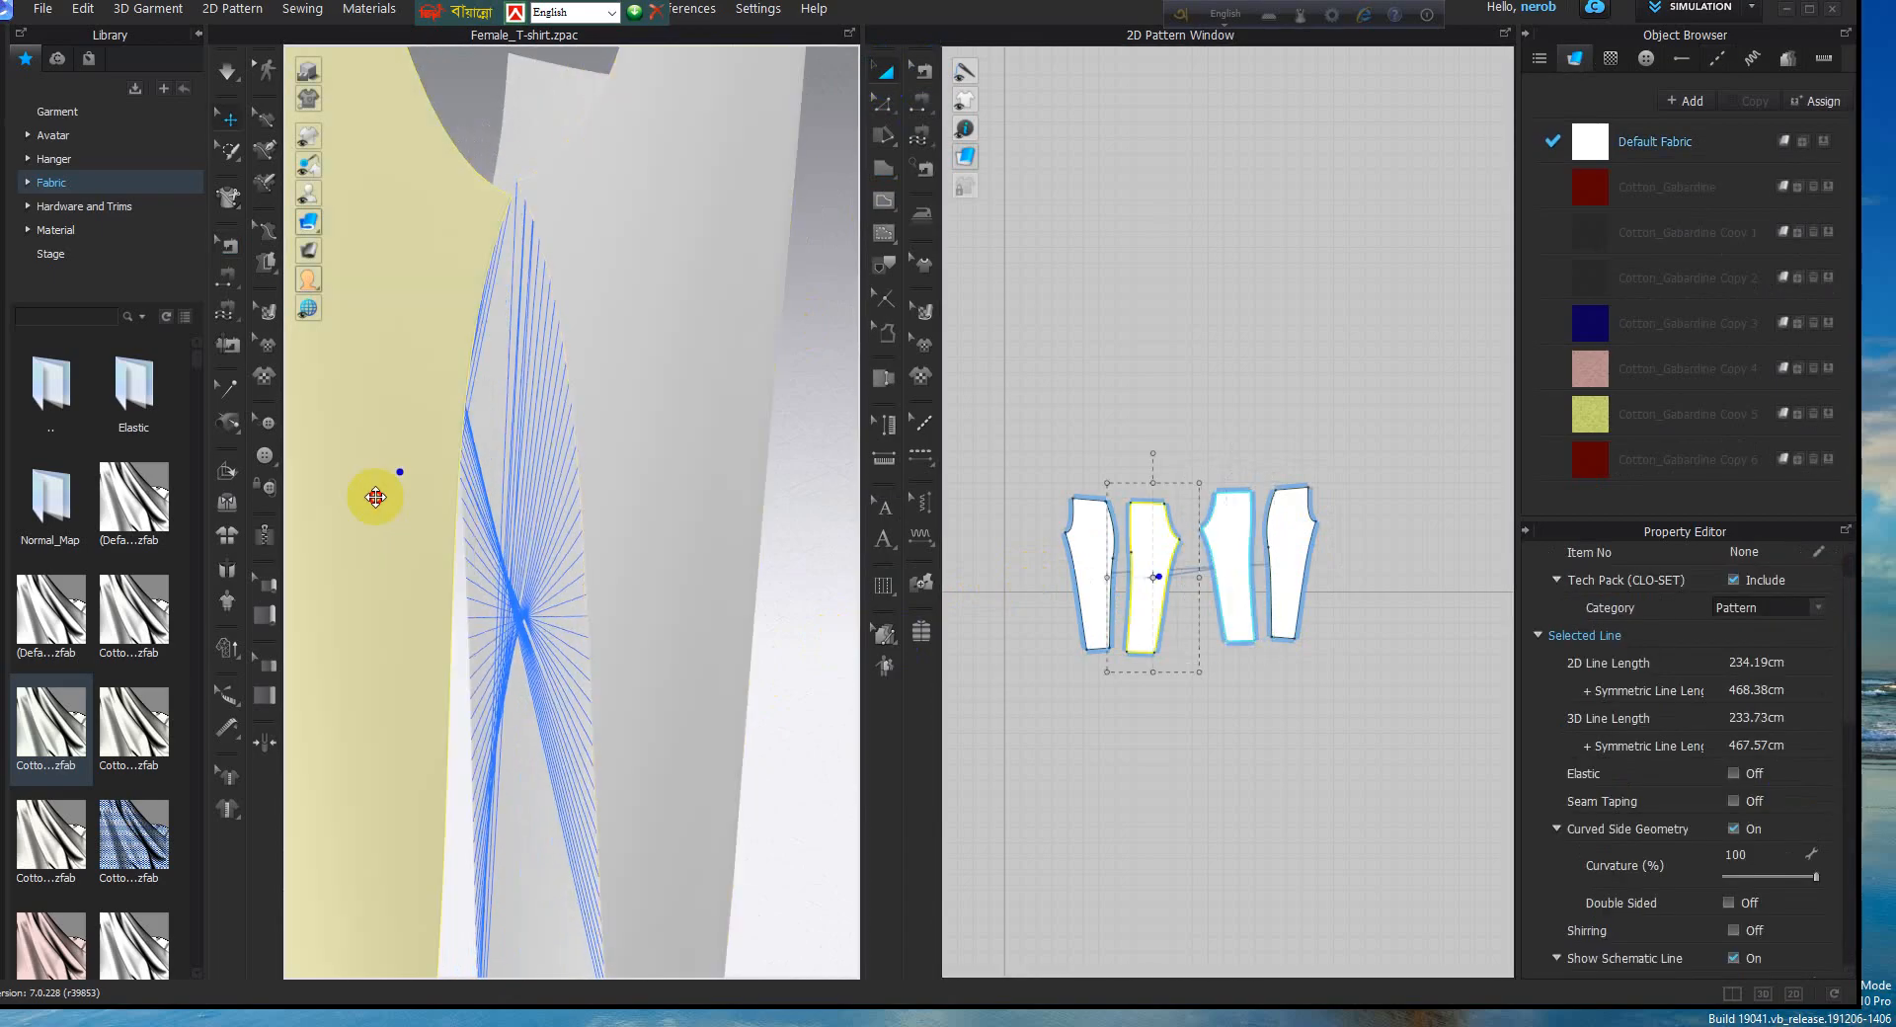
right_drag(447, 514, 296, 503)
scroll(1157, 538, up, 3)
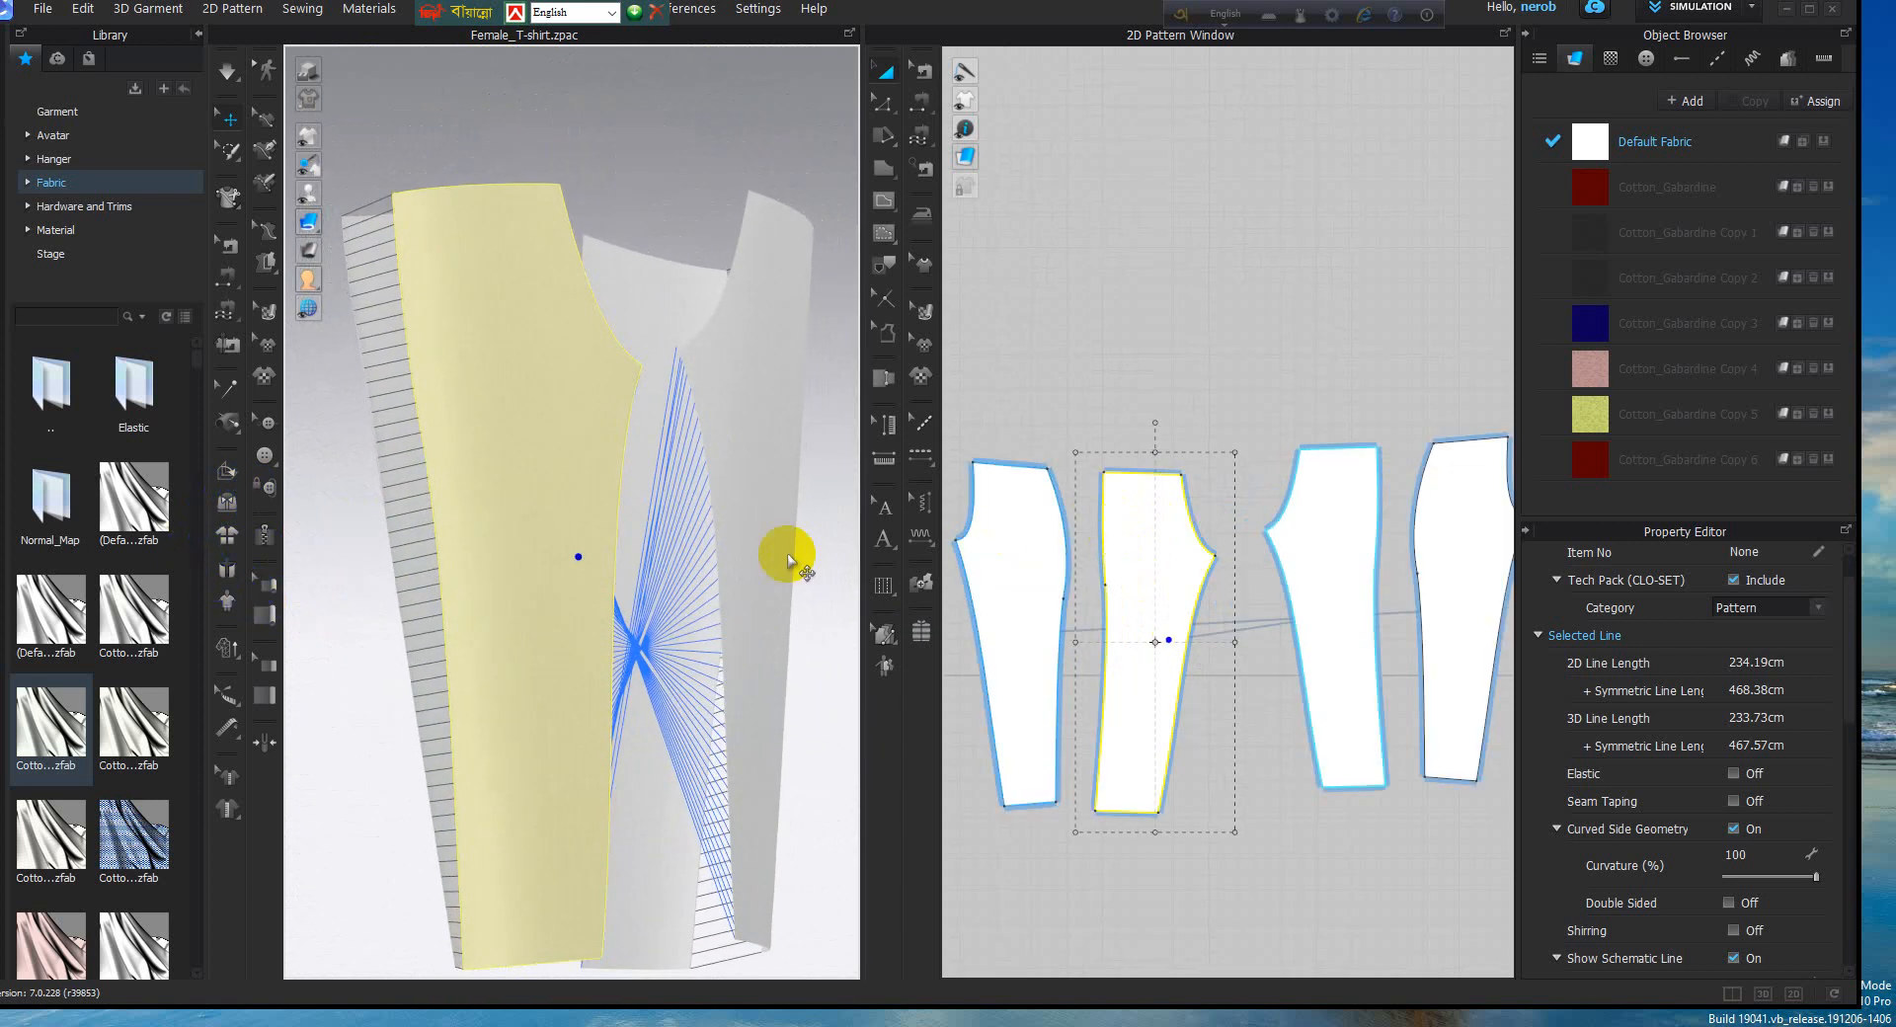
right_drag(791, 550, 855, 560)
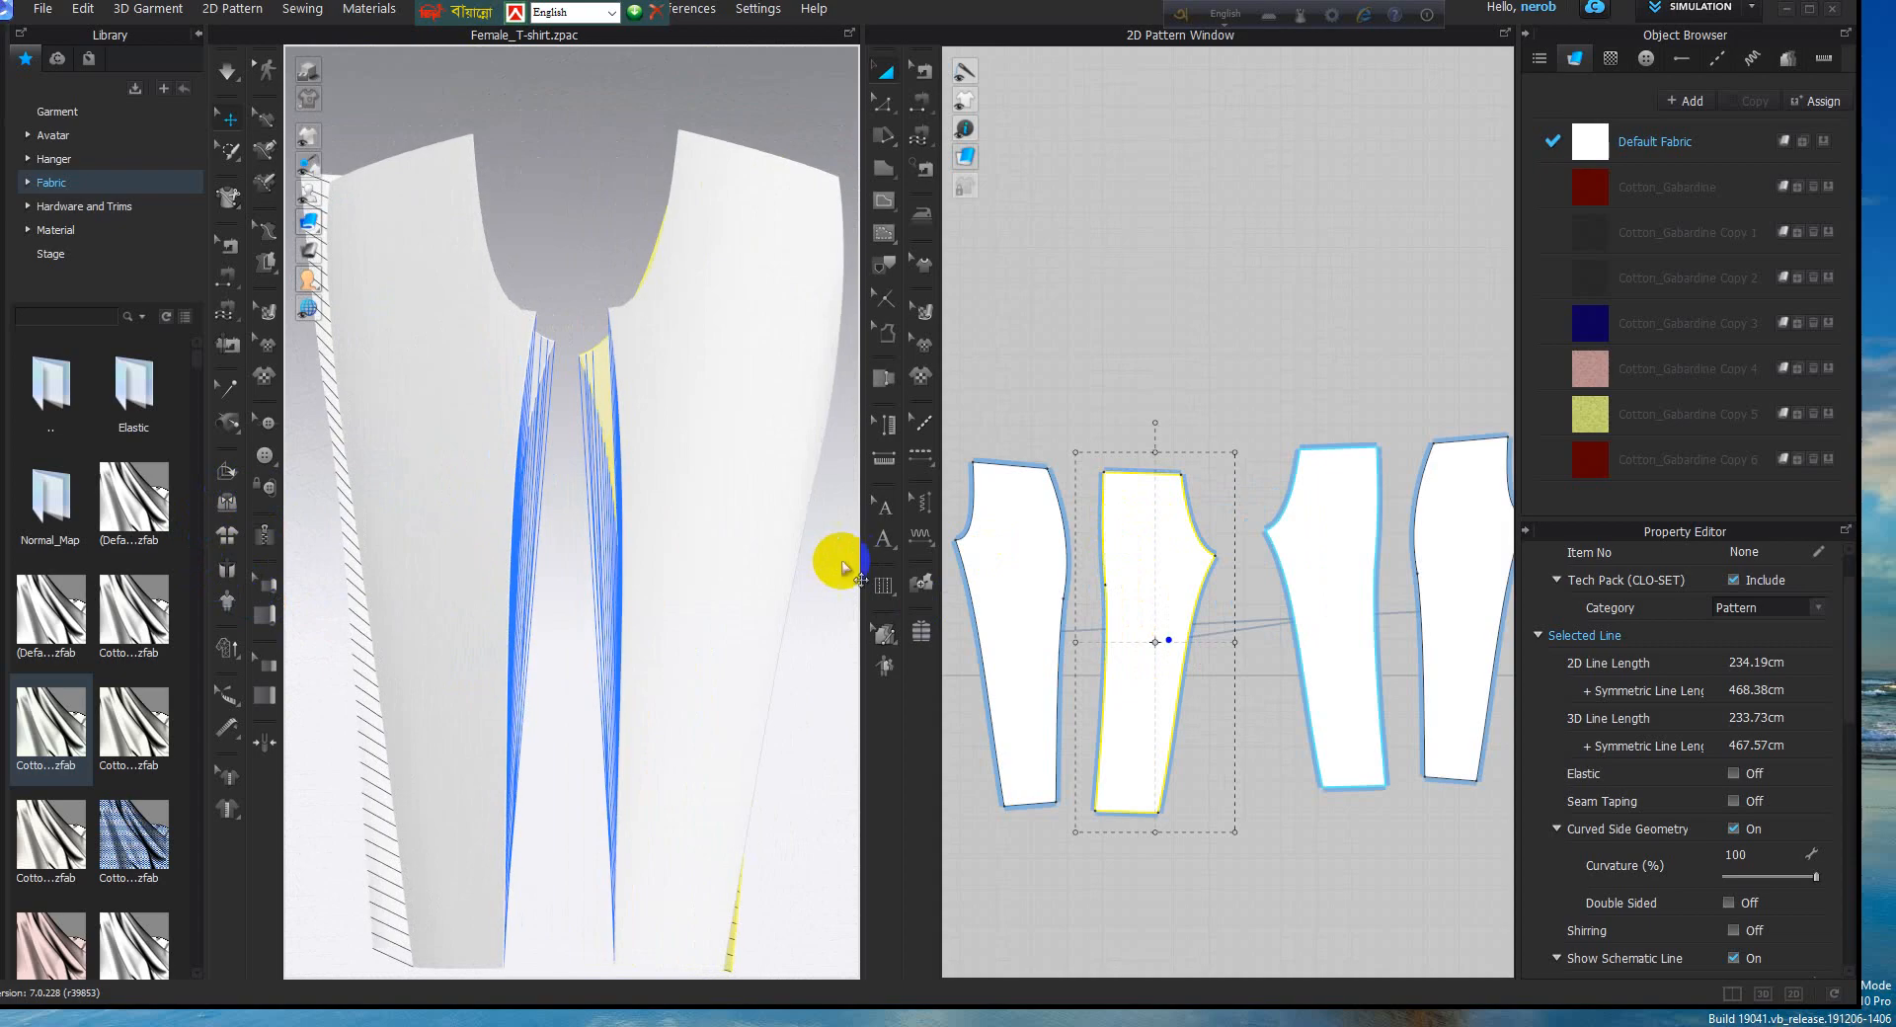
scroll(695, 566, down, 4)
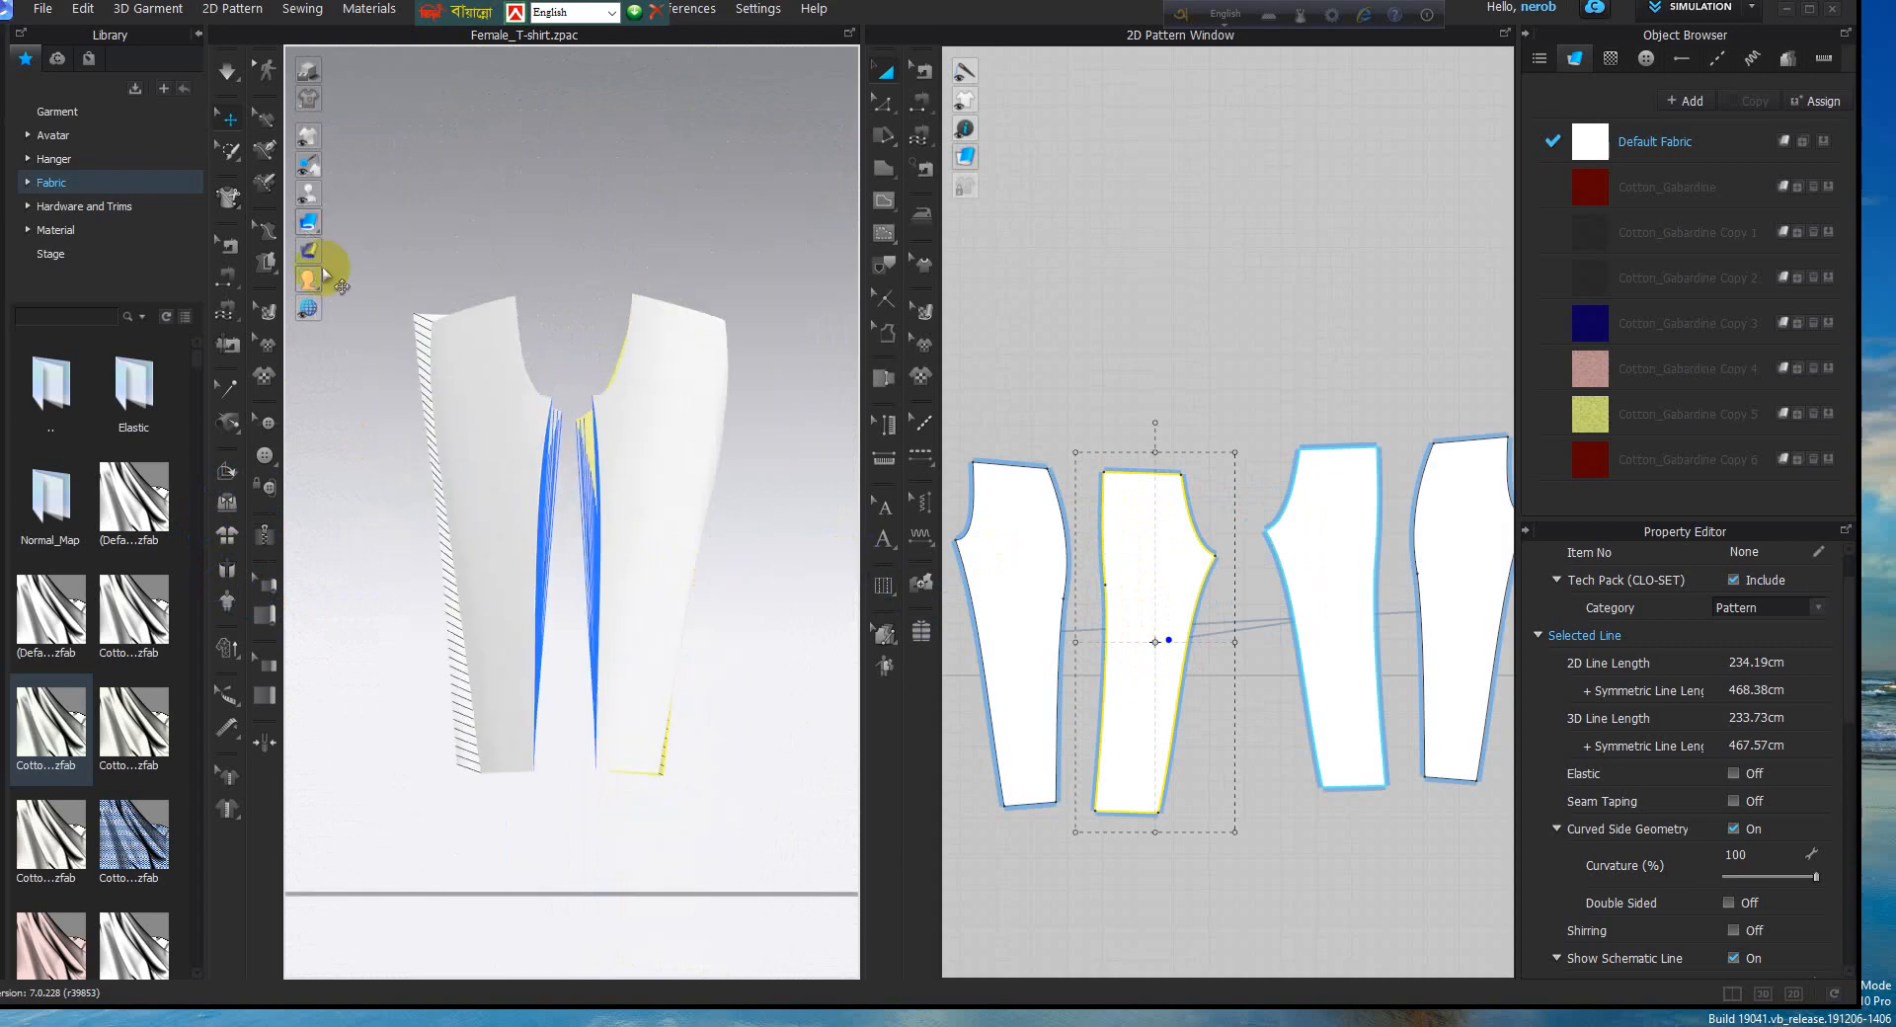
right_drag(520, 405, 724, 668)
click(723, 664)
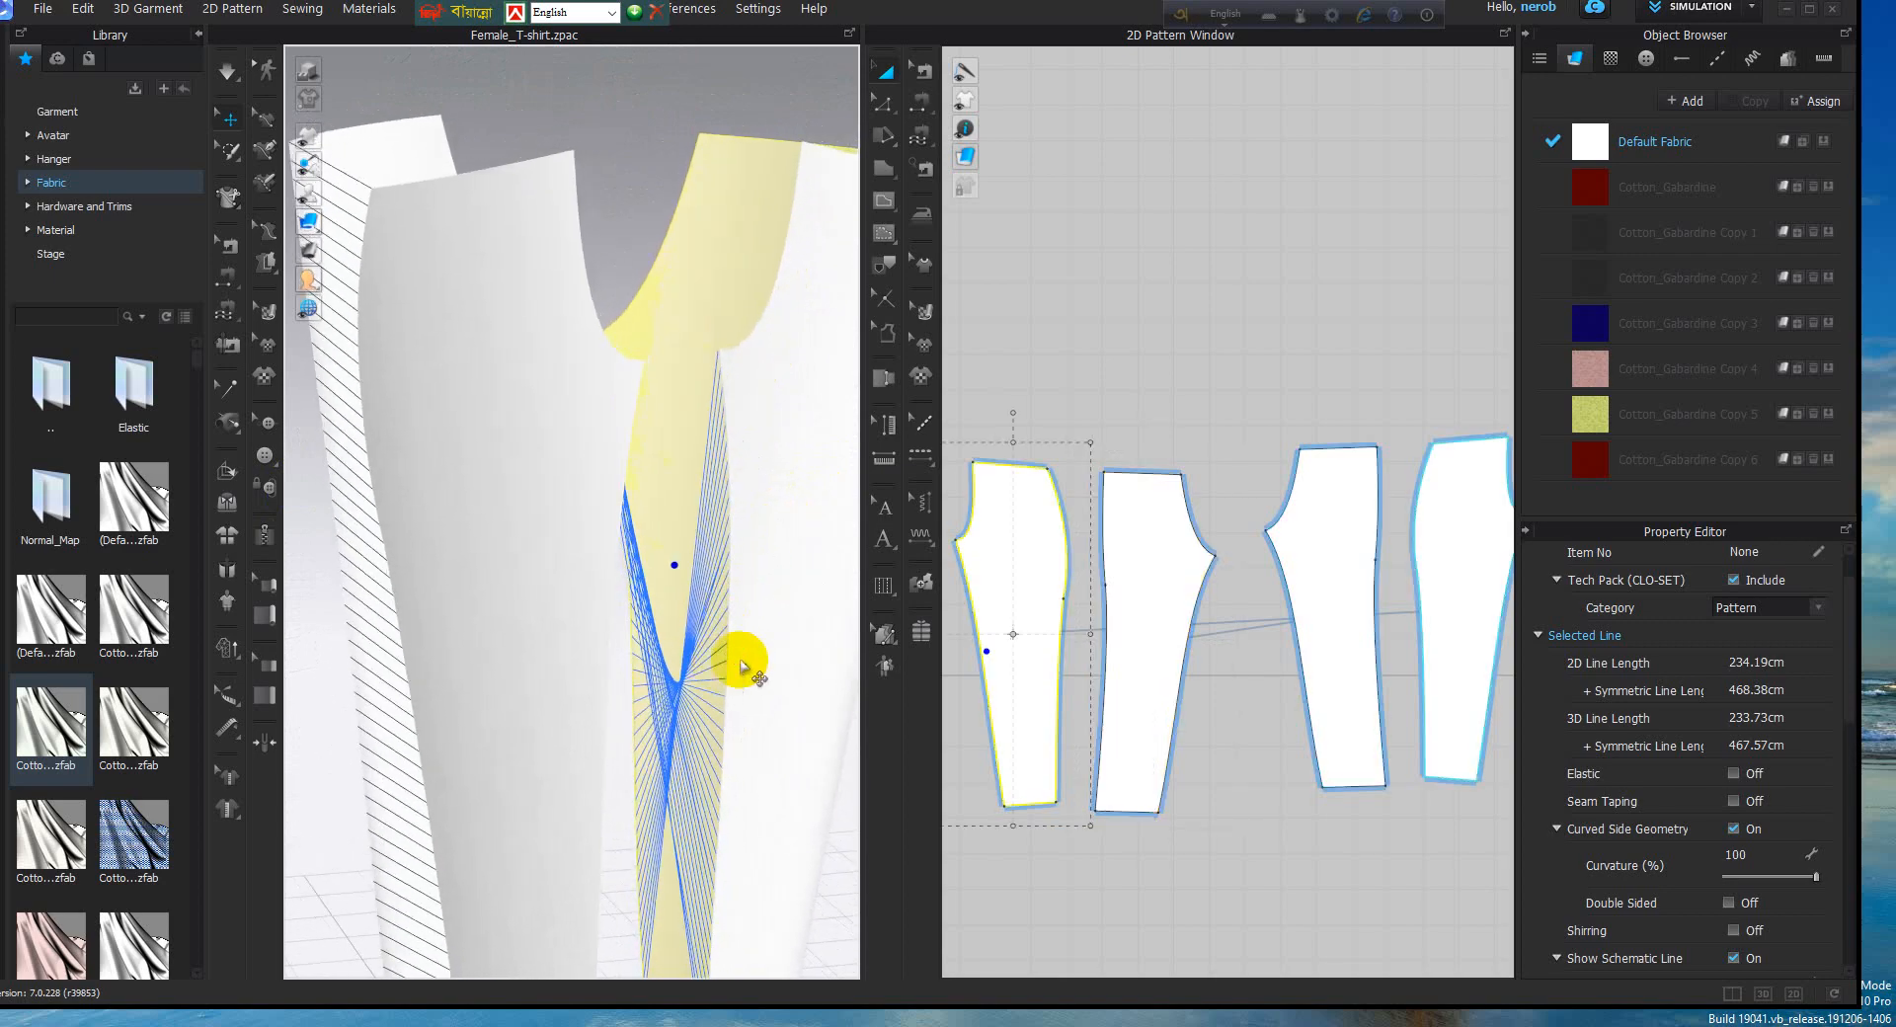
Reverse the crossed inseam sewing once more so it runs from crotch to crotch and hem to hem
click(925, 73)
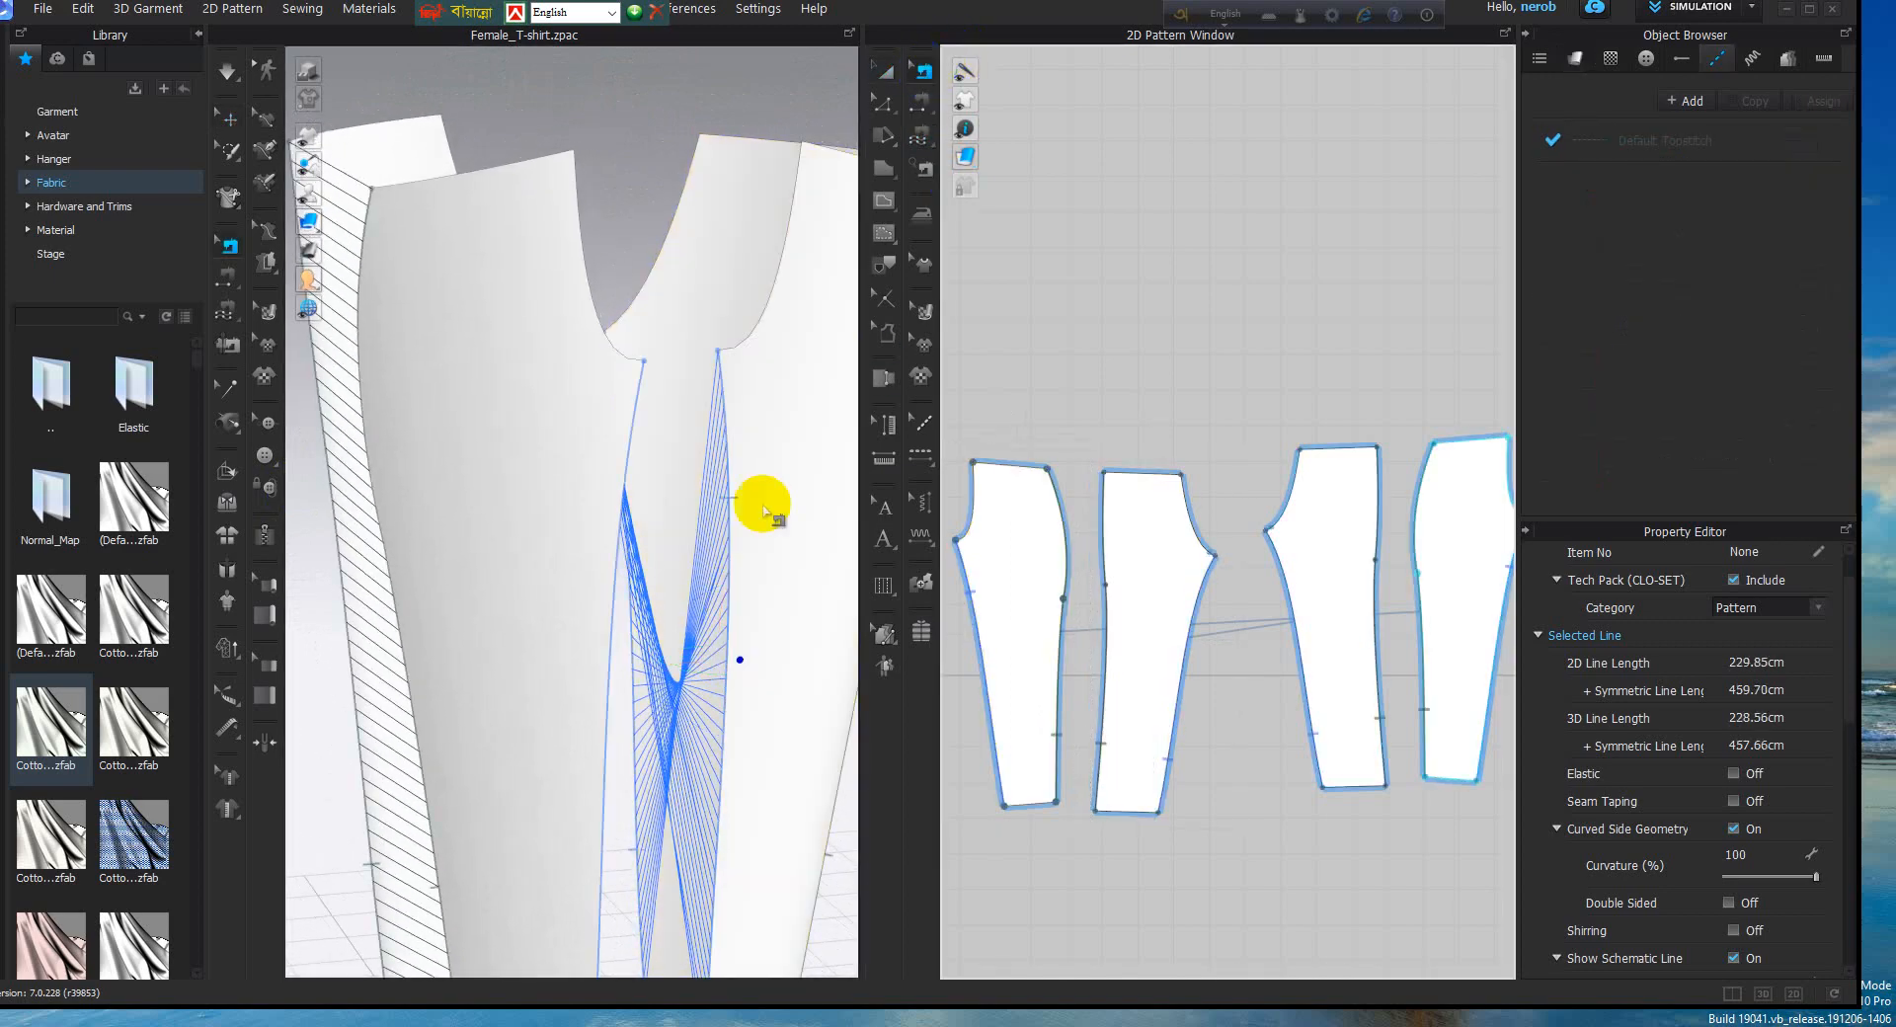
click(726, 605)
right_click(727, 599)
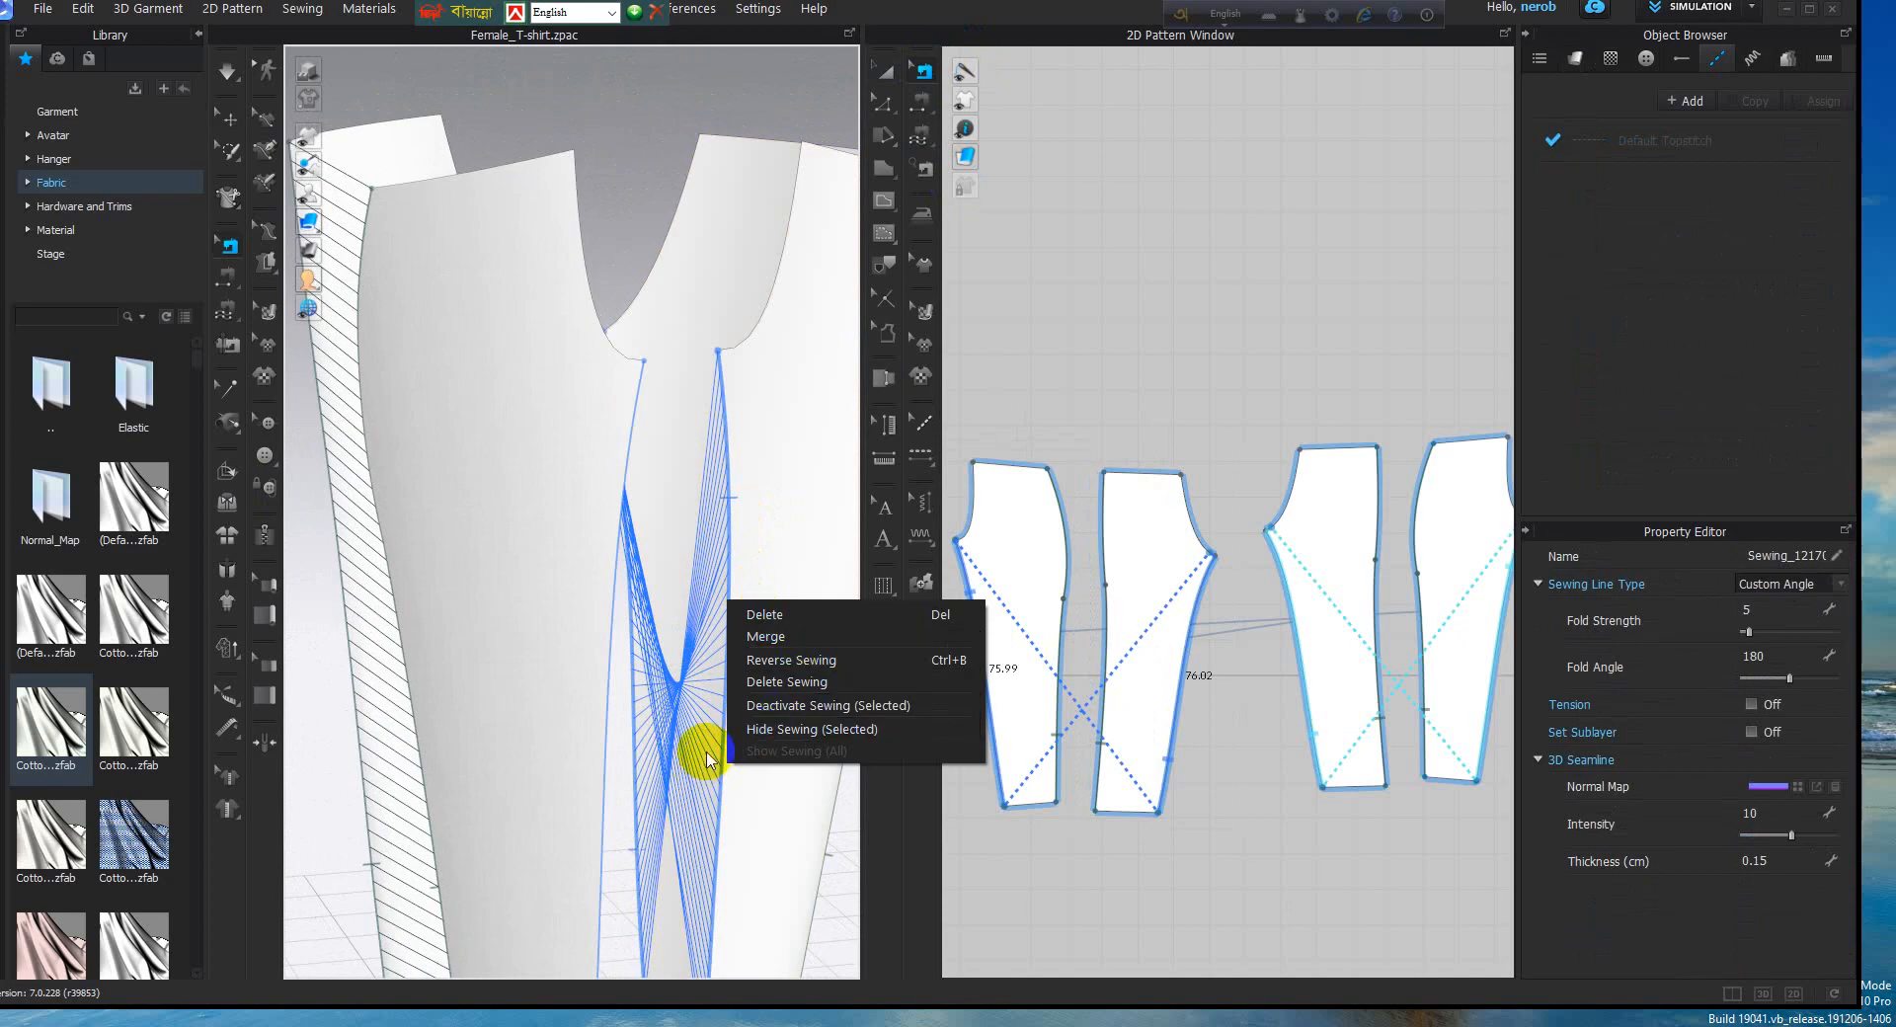
click(833, 659)
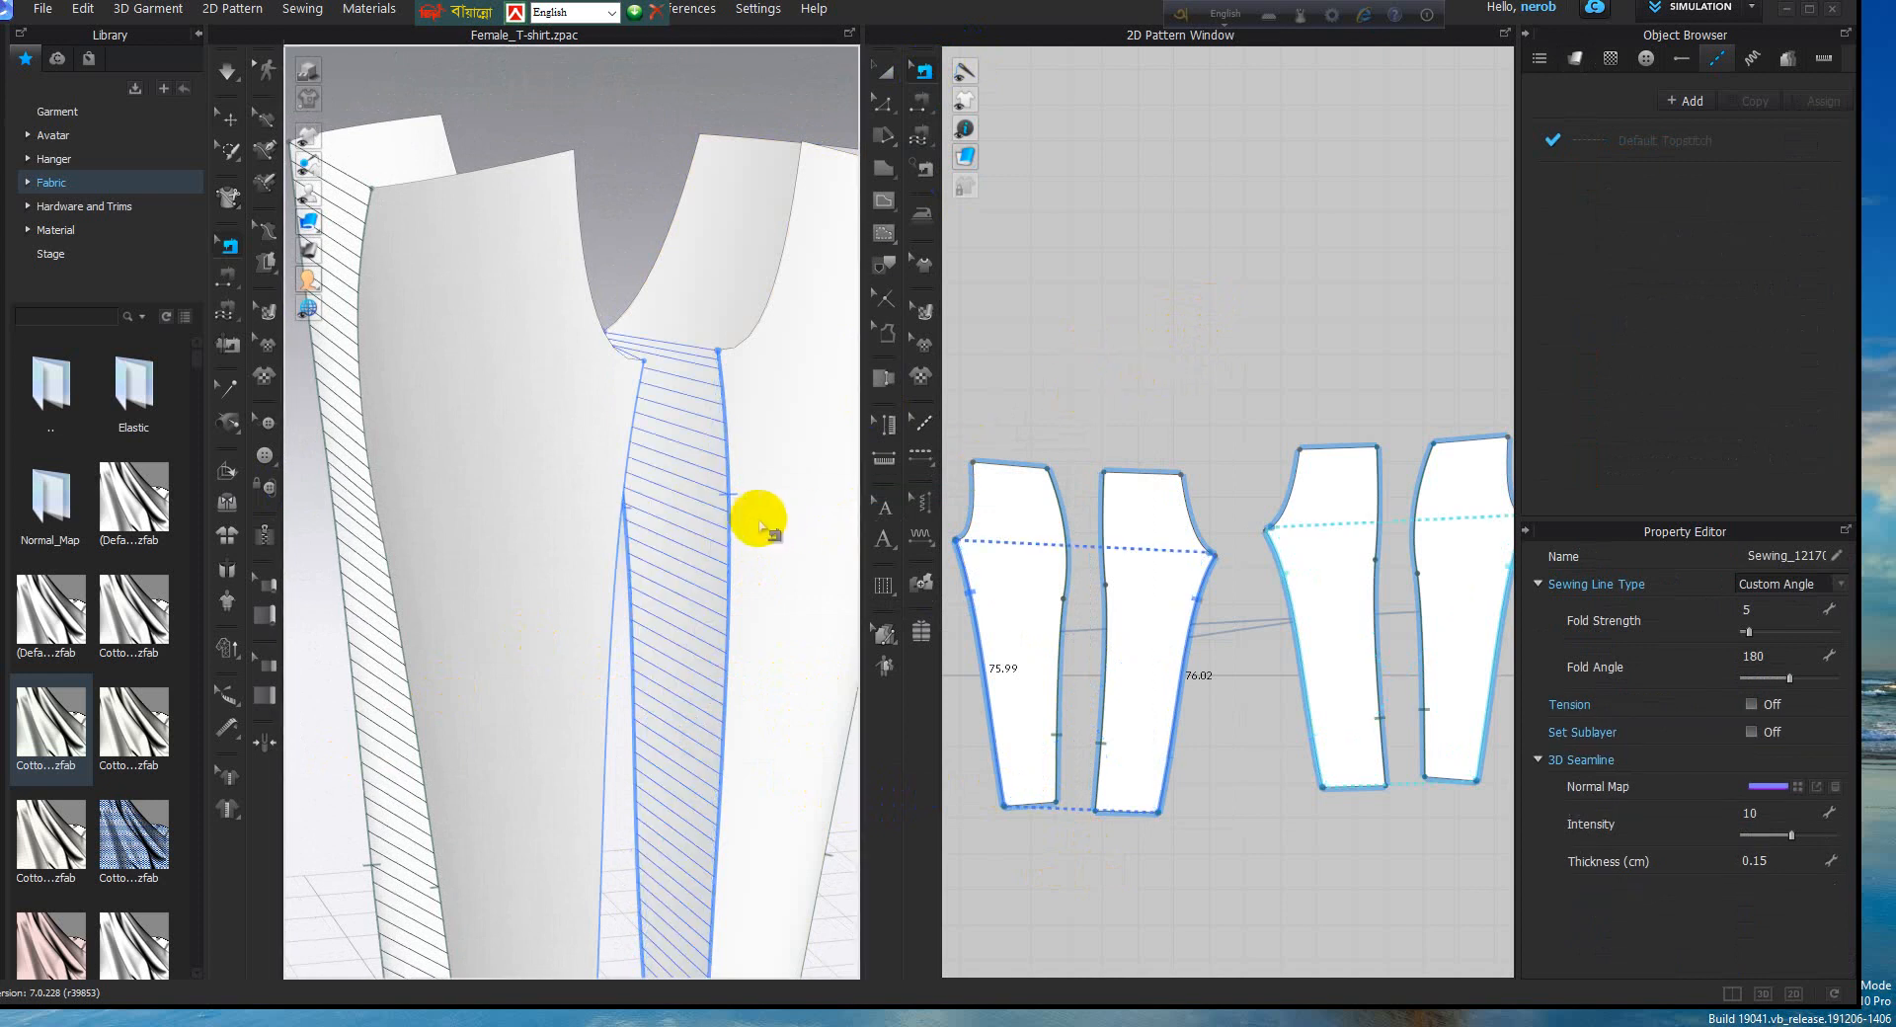
Show the avatar again, deselect the inseam sewing, and move the left front leg piece inward toward the body's centre
right_drag(748, 521, 688, 604)
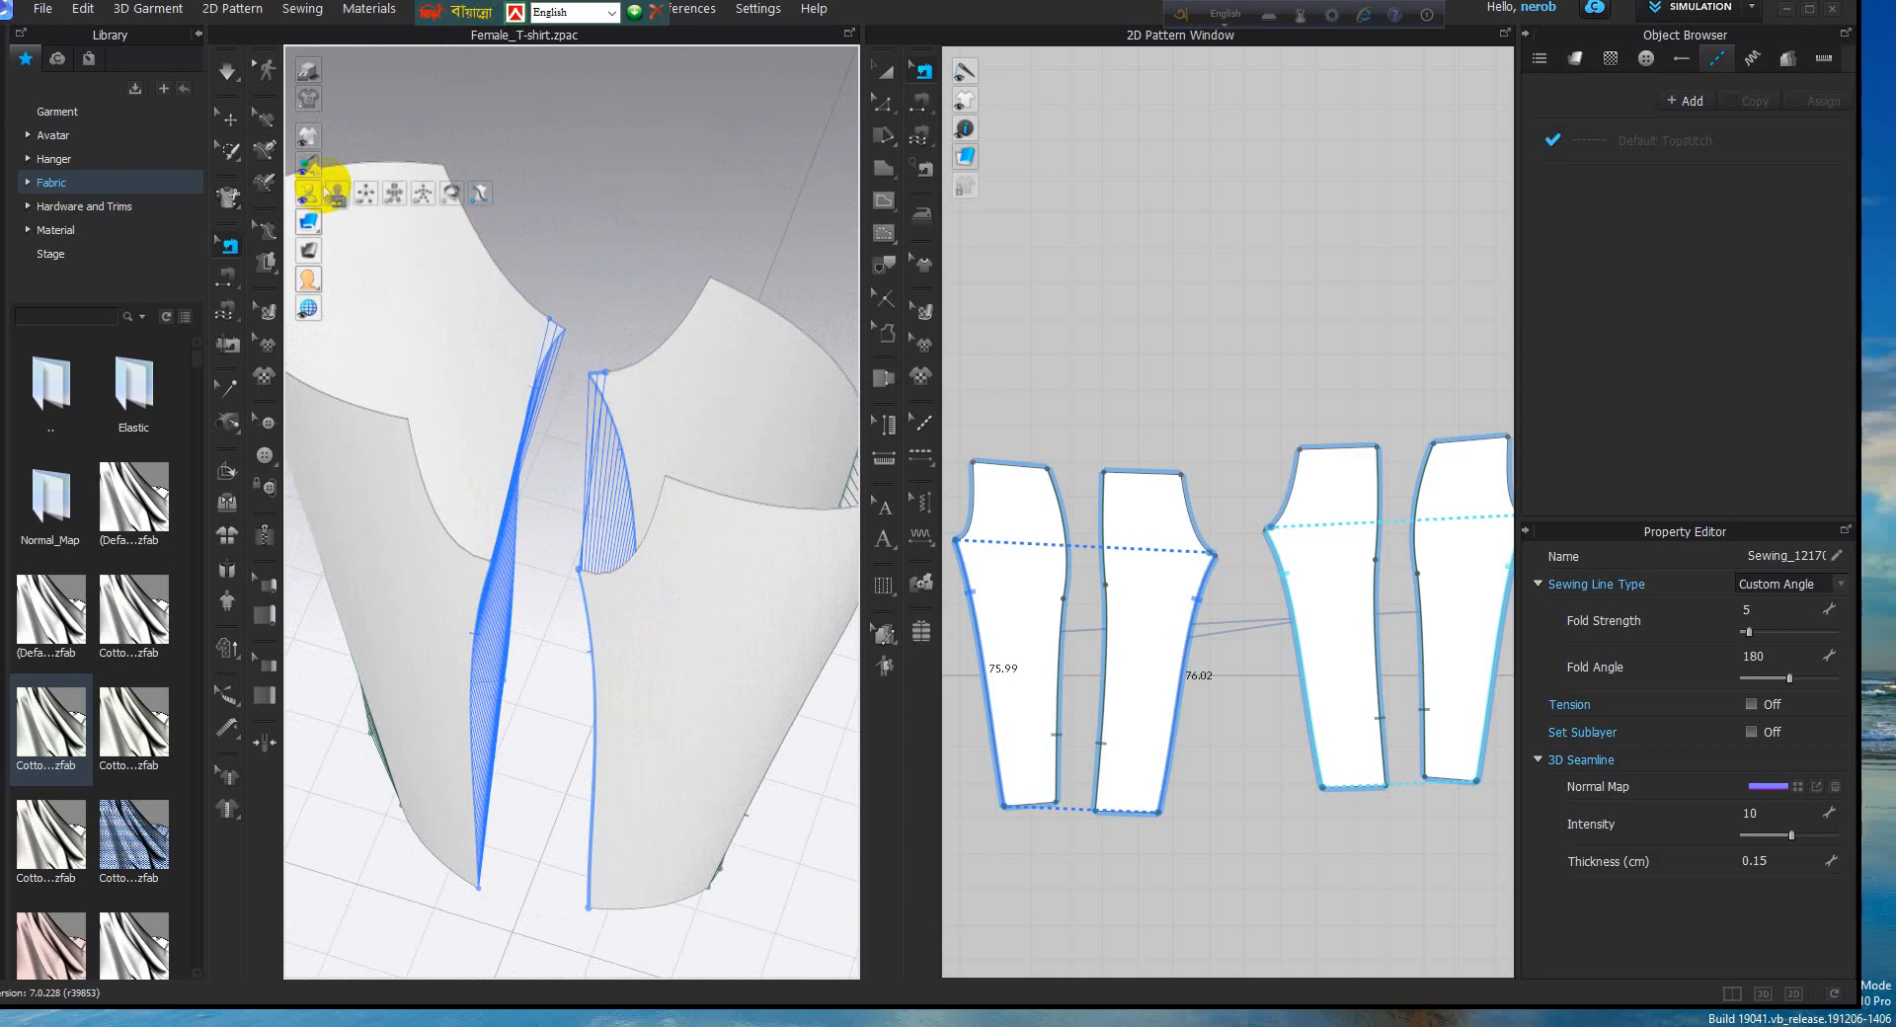
click(340, 190)
right_drag(664, 548, 728, 453)
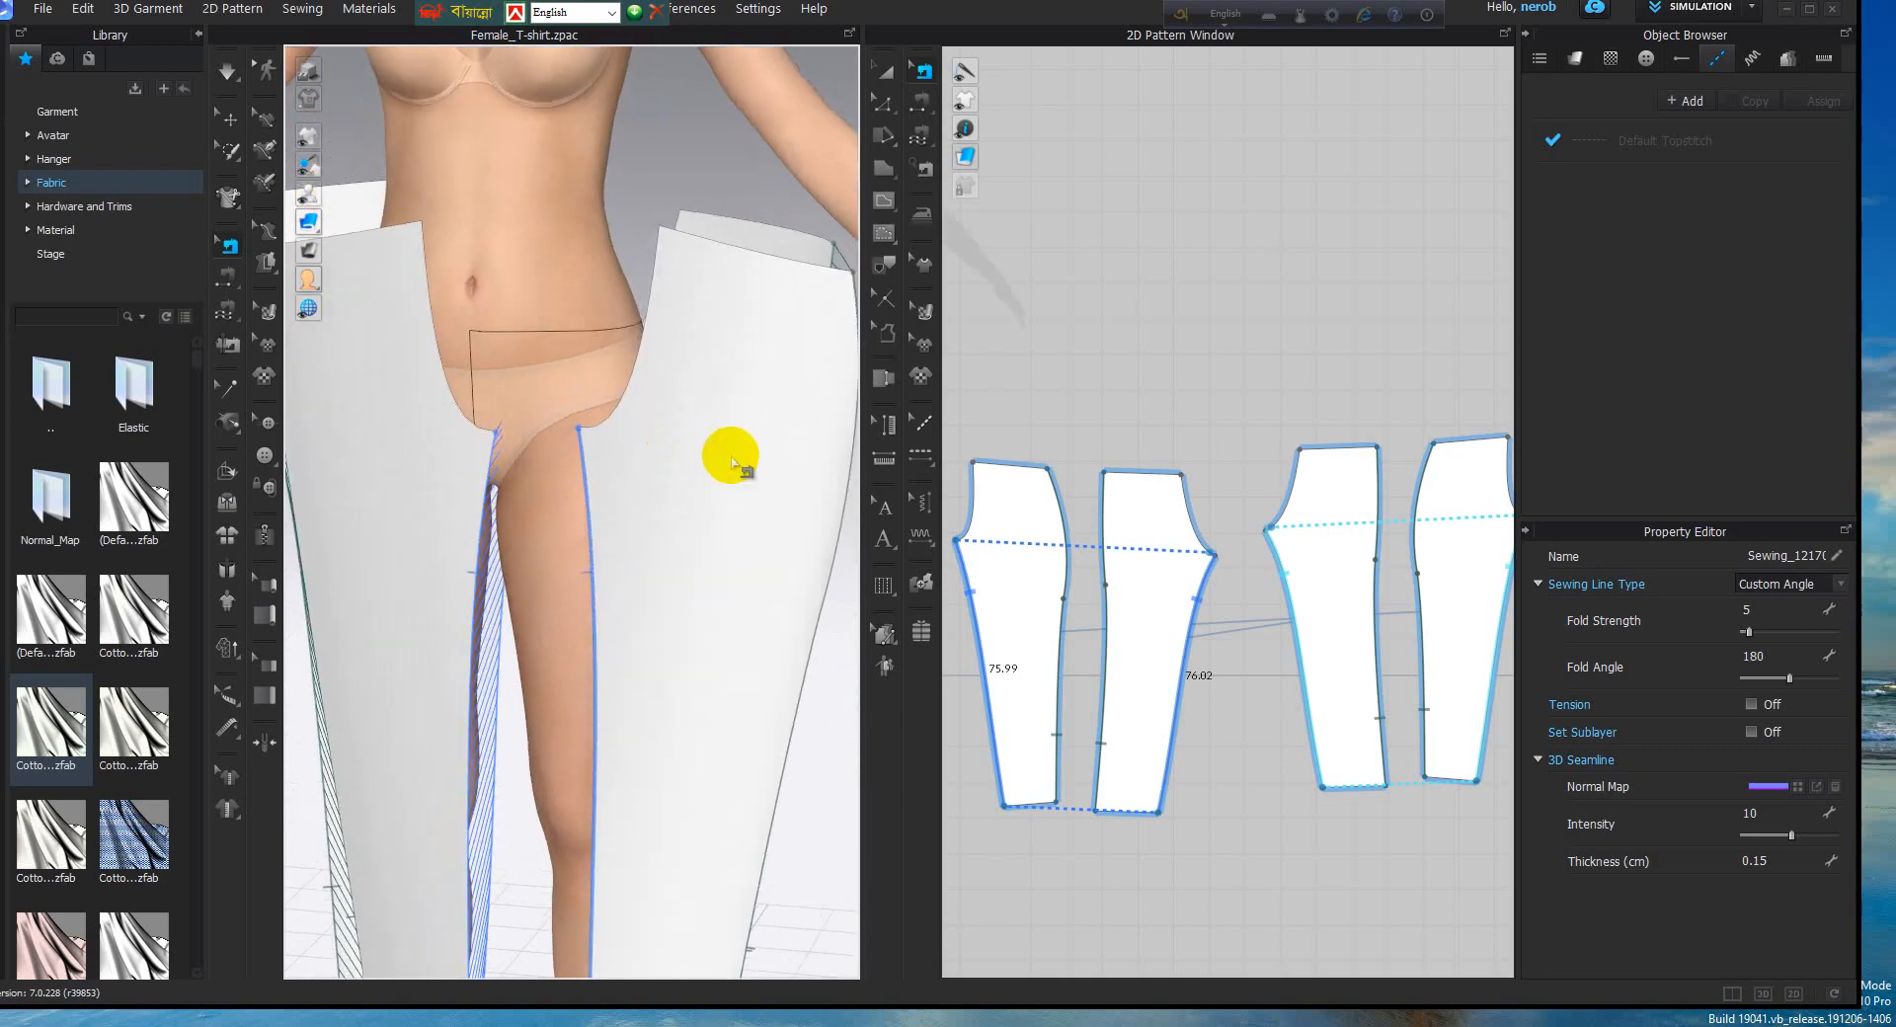
click(724, 449)
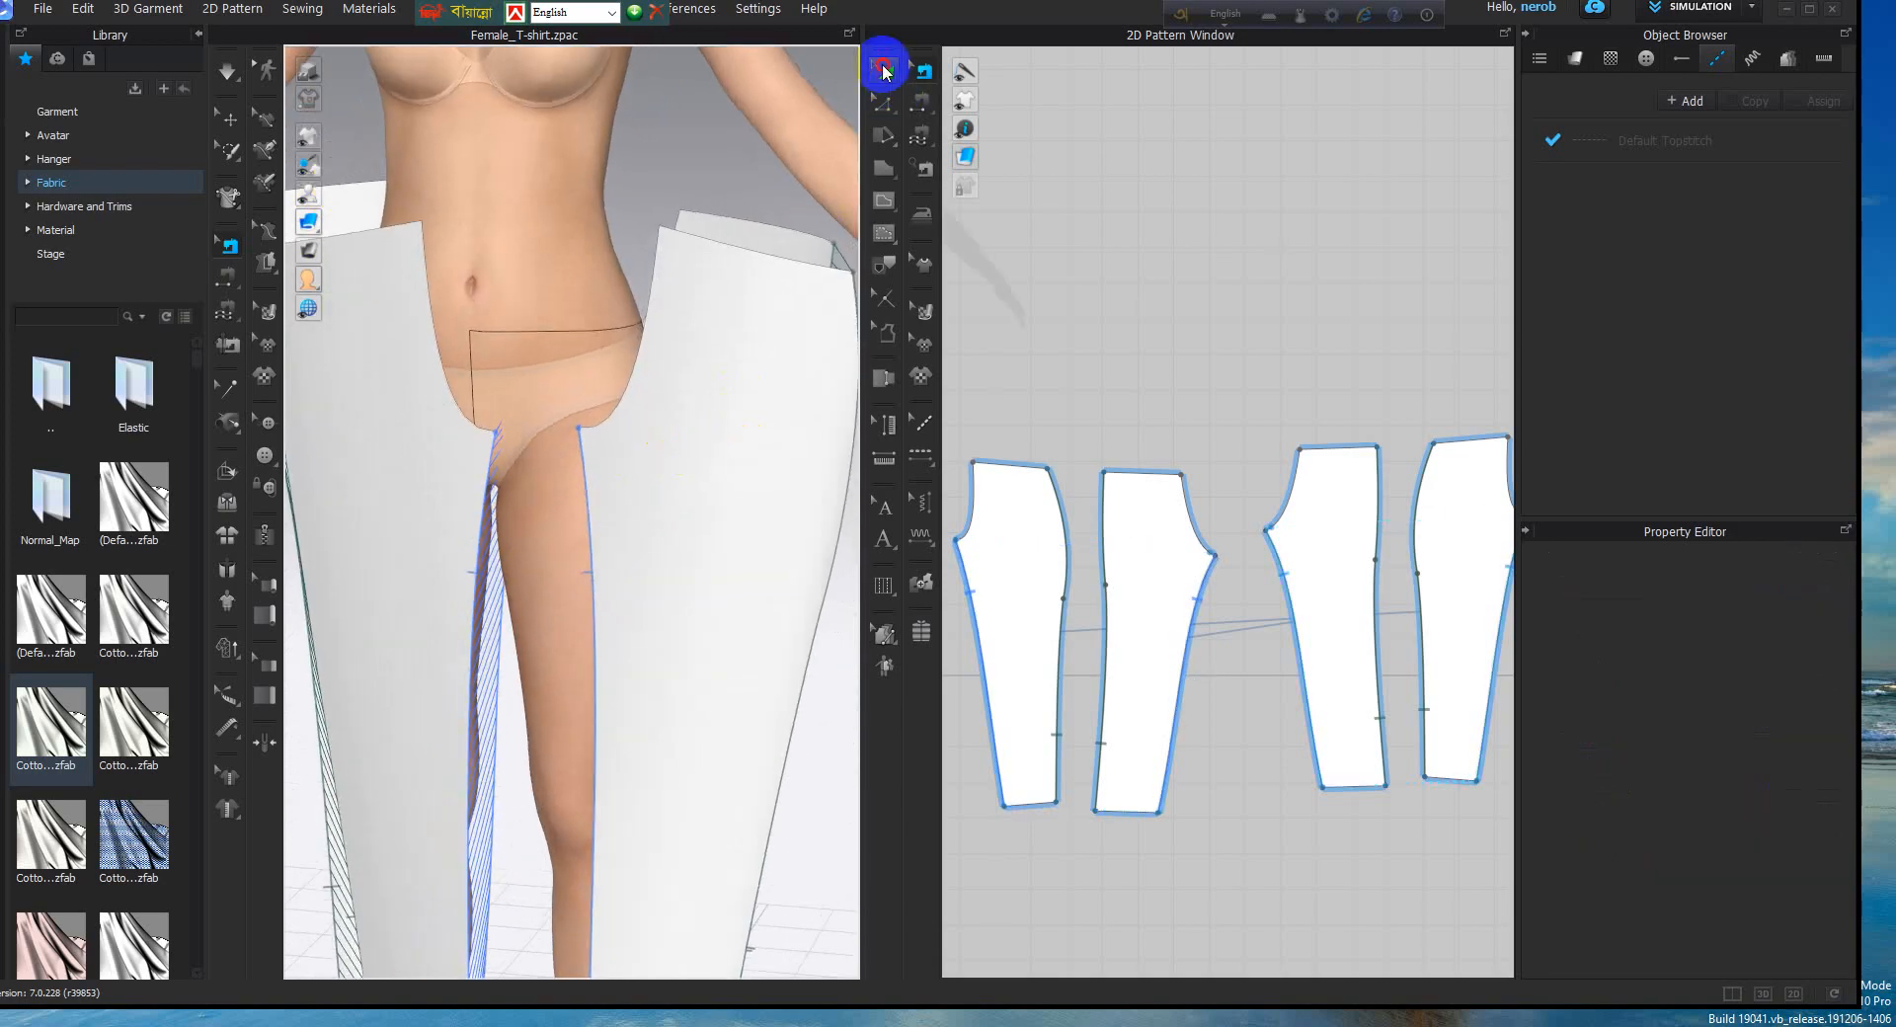
click(884, 71)
drag(770, 368, 510, 518)
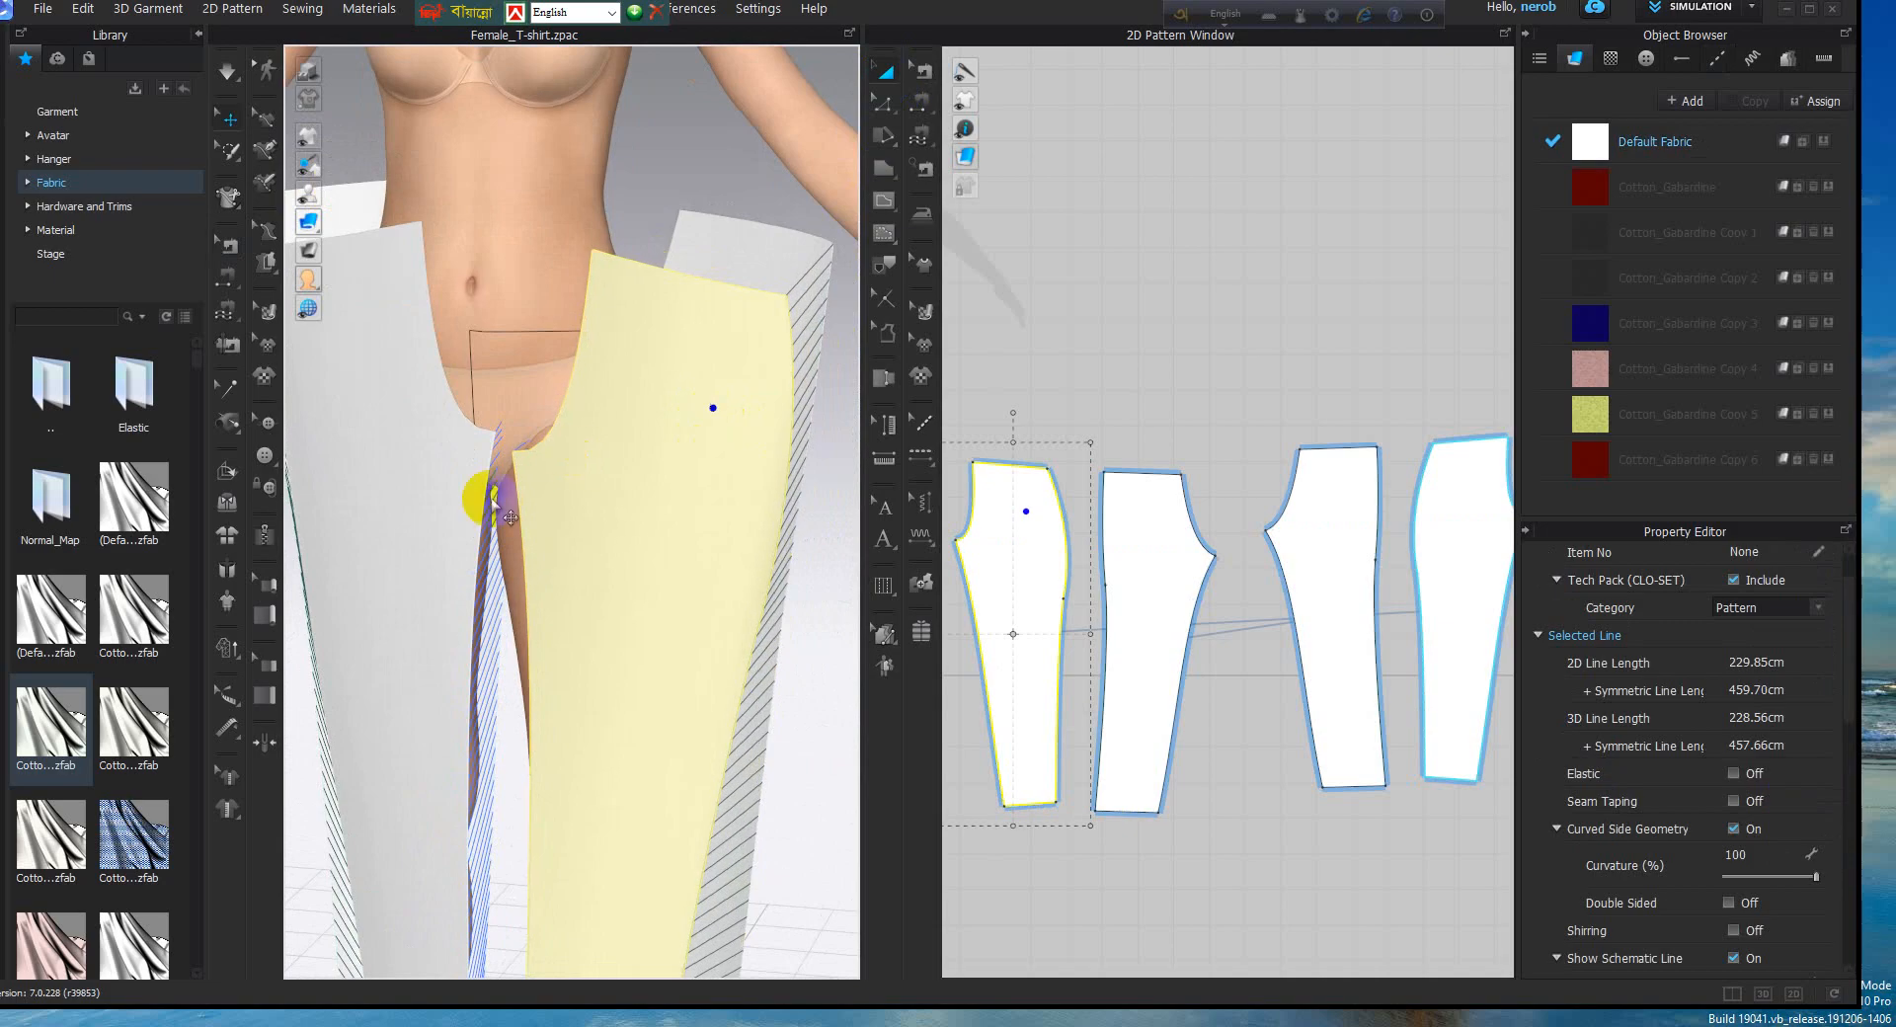
Move both back leg pieces inward behind the avatar so their seat edges come closer together, and deselect them
right_drag(528, 501, 787, 488)
middle_drag(787, 489, 631, 352)
right_drag(631, 352, 753, 366)
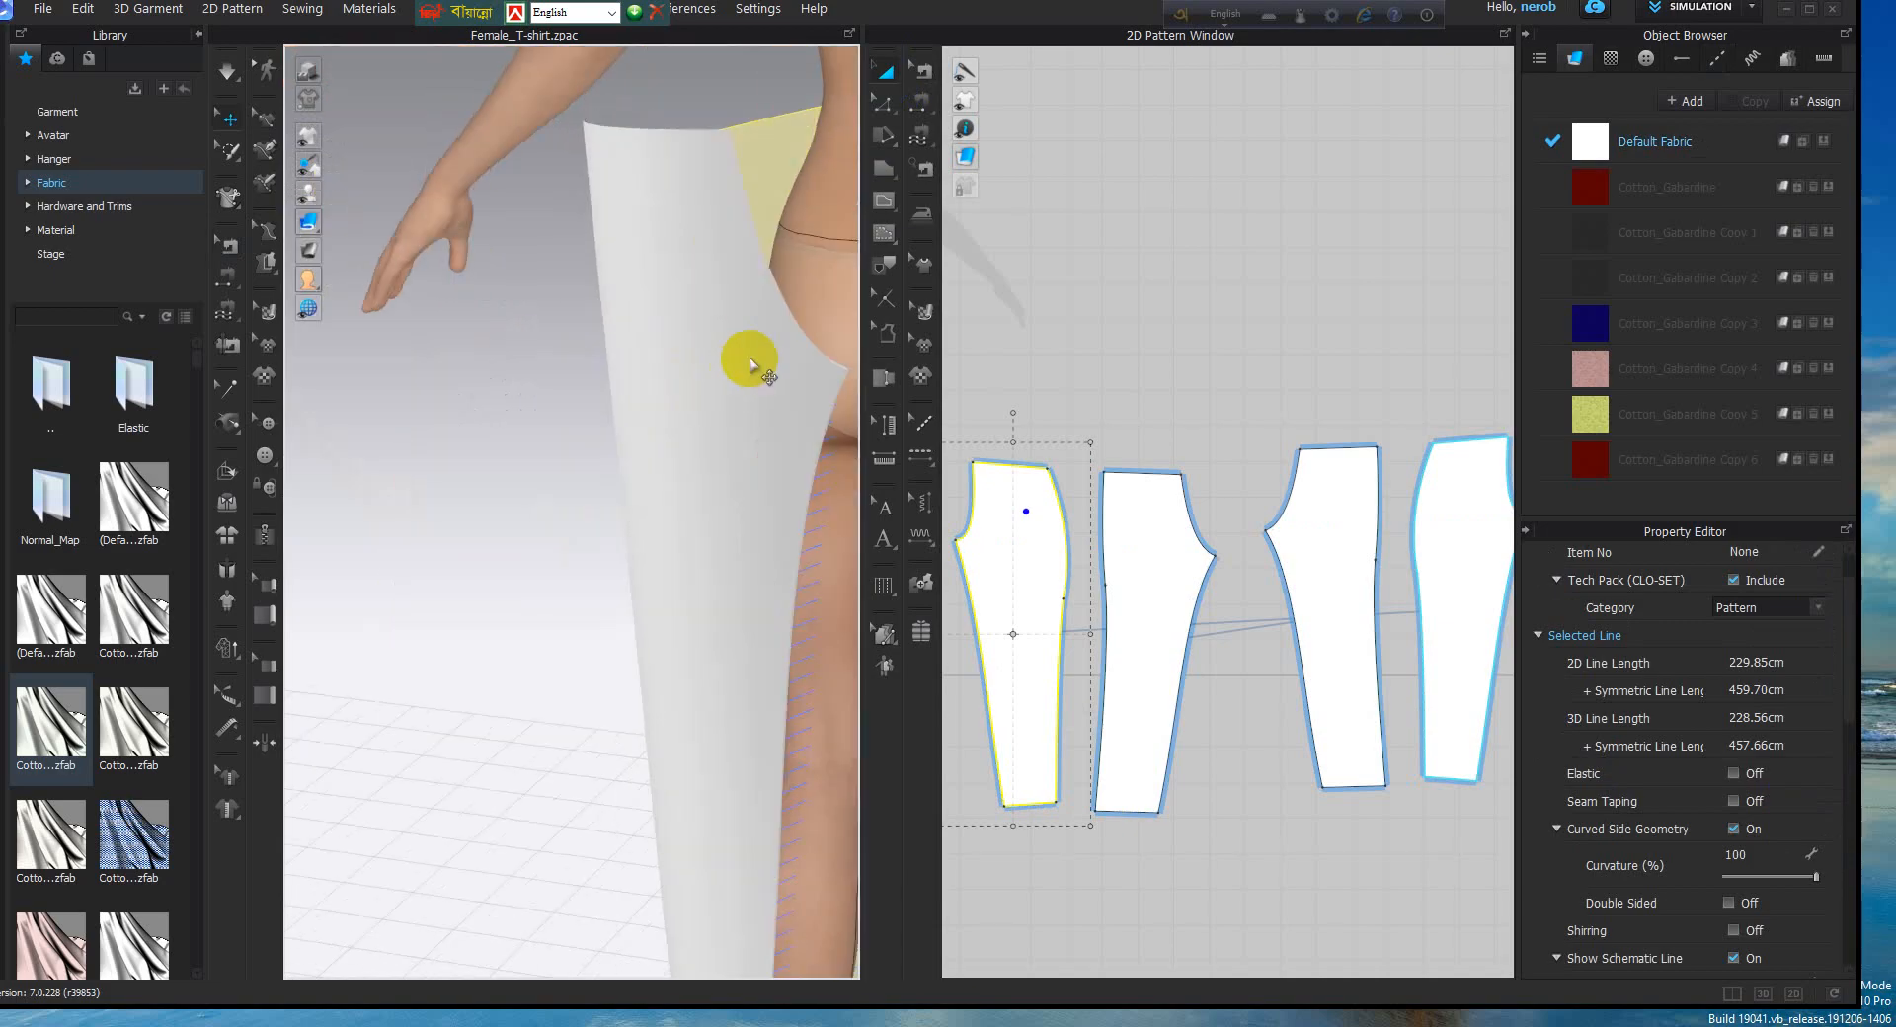
middle_drag(751, 362, 543, 203)
drag(542, 290, 615, 342)
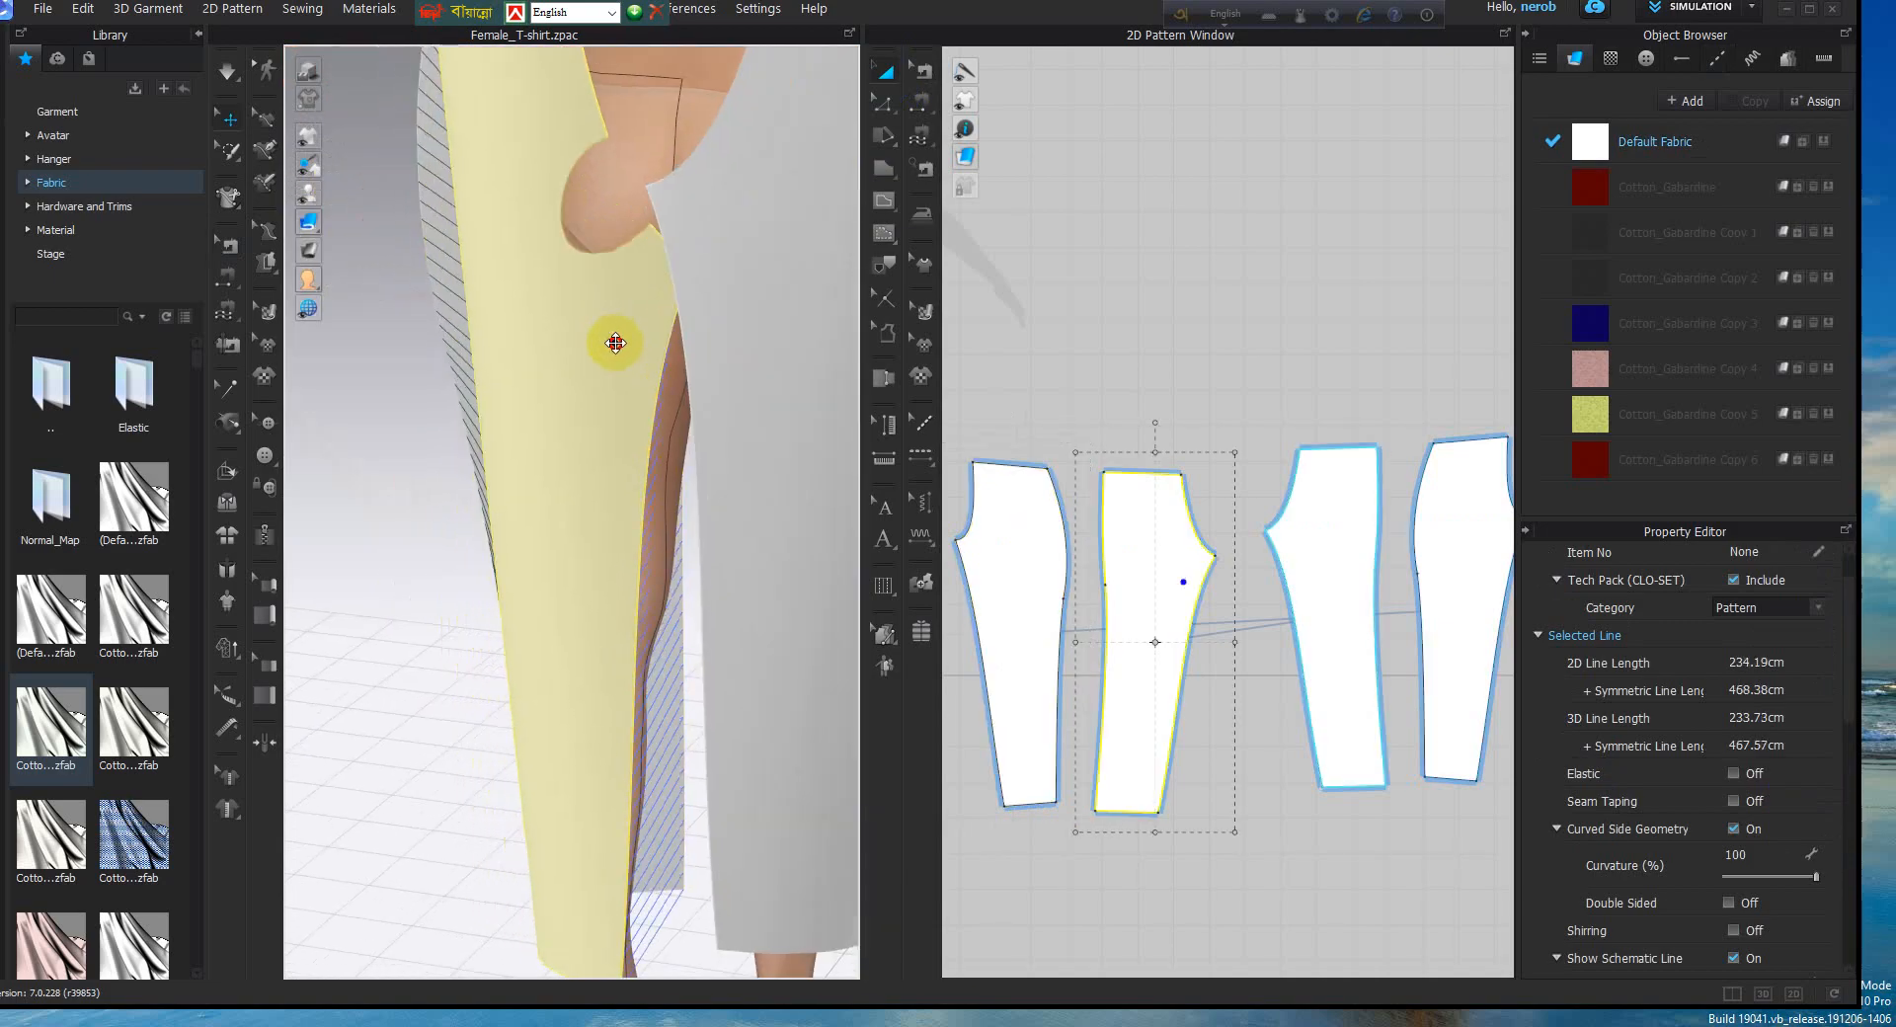
drag(784, 285, 774, 308)
scroll(774, 312, down, 3)
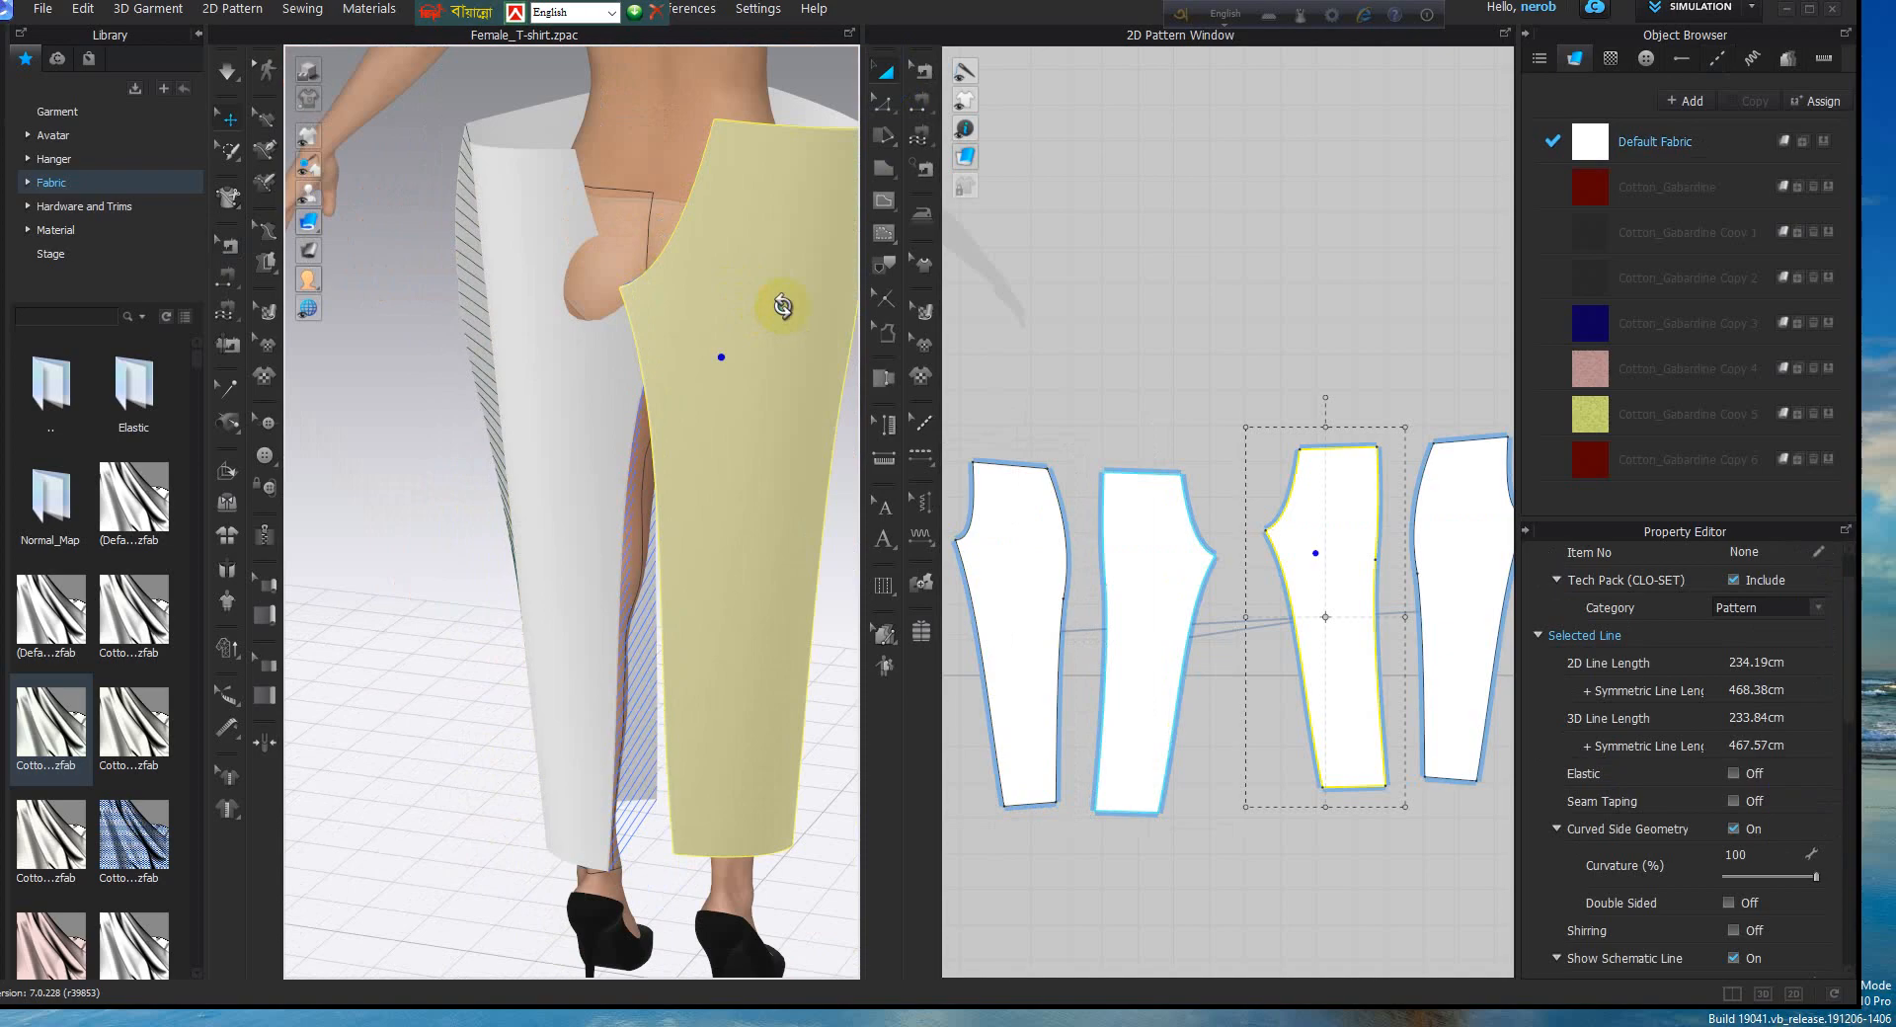
right_drag(783, 306, 729, 359)
click(633, 299)
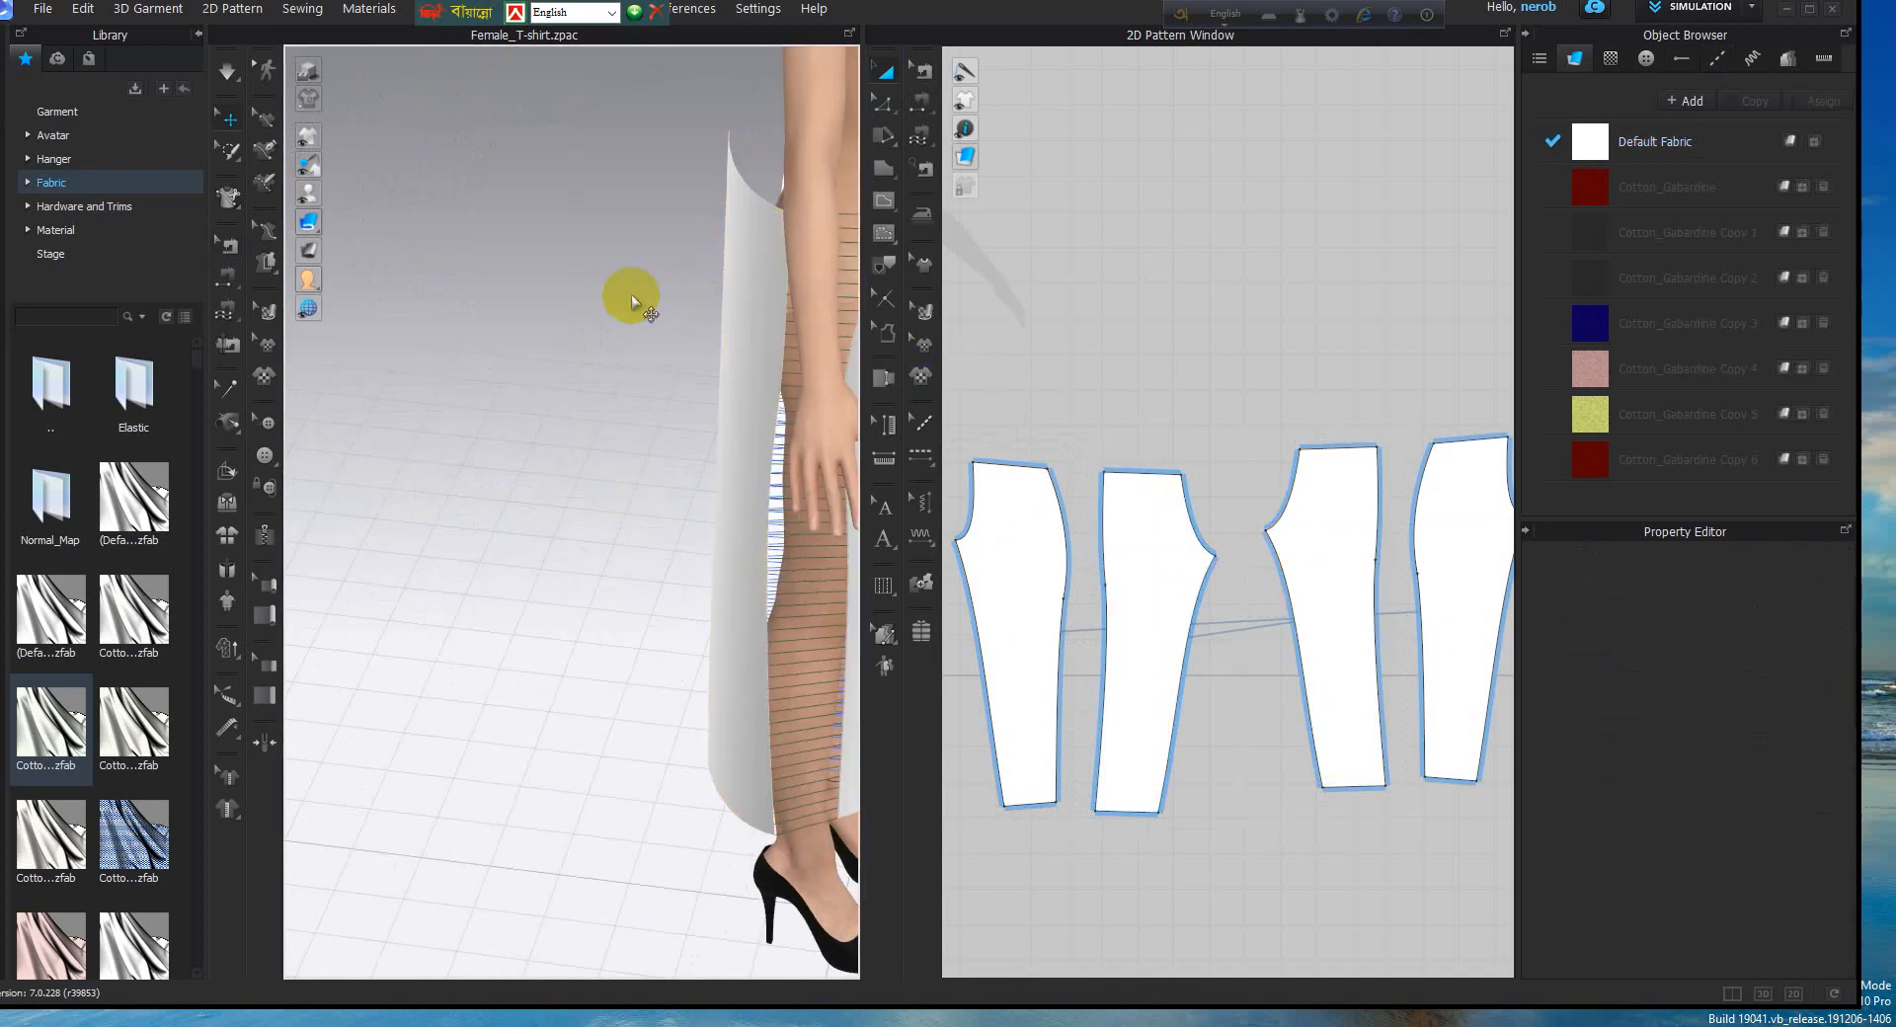
middle_drag(637, 310, 626, 318)
right_drag(633, 323, 626, 380)
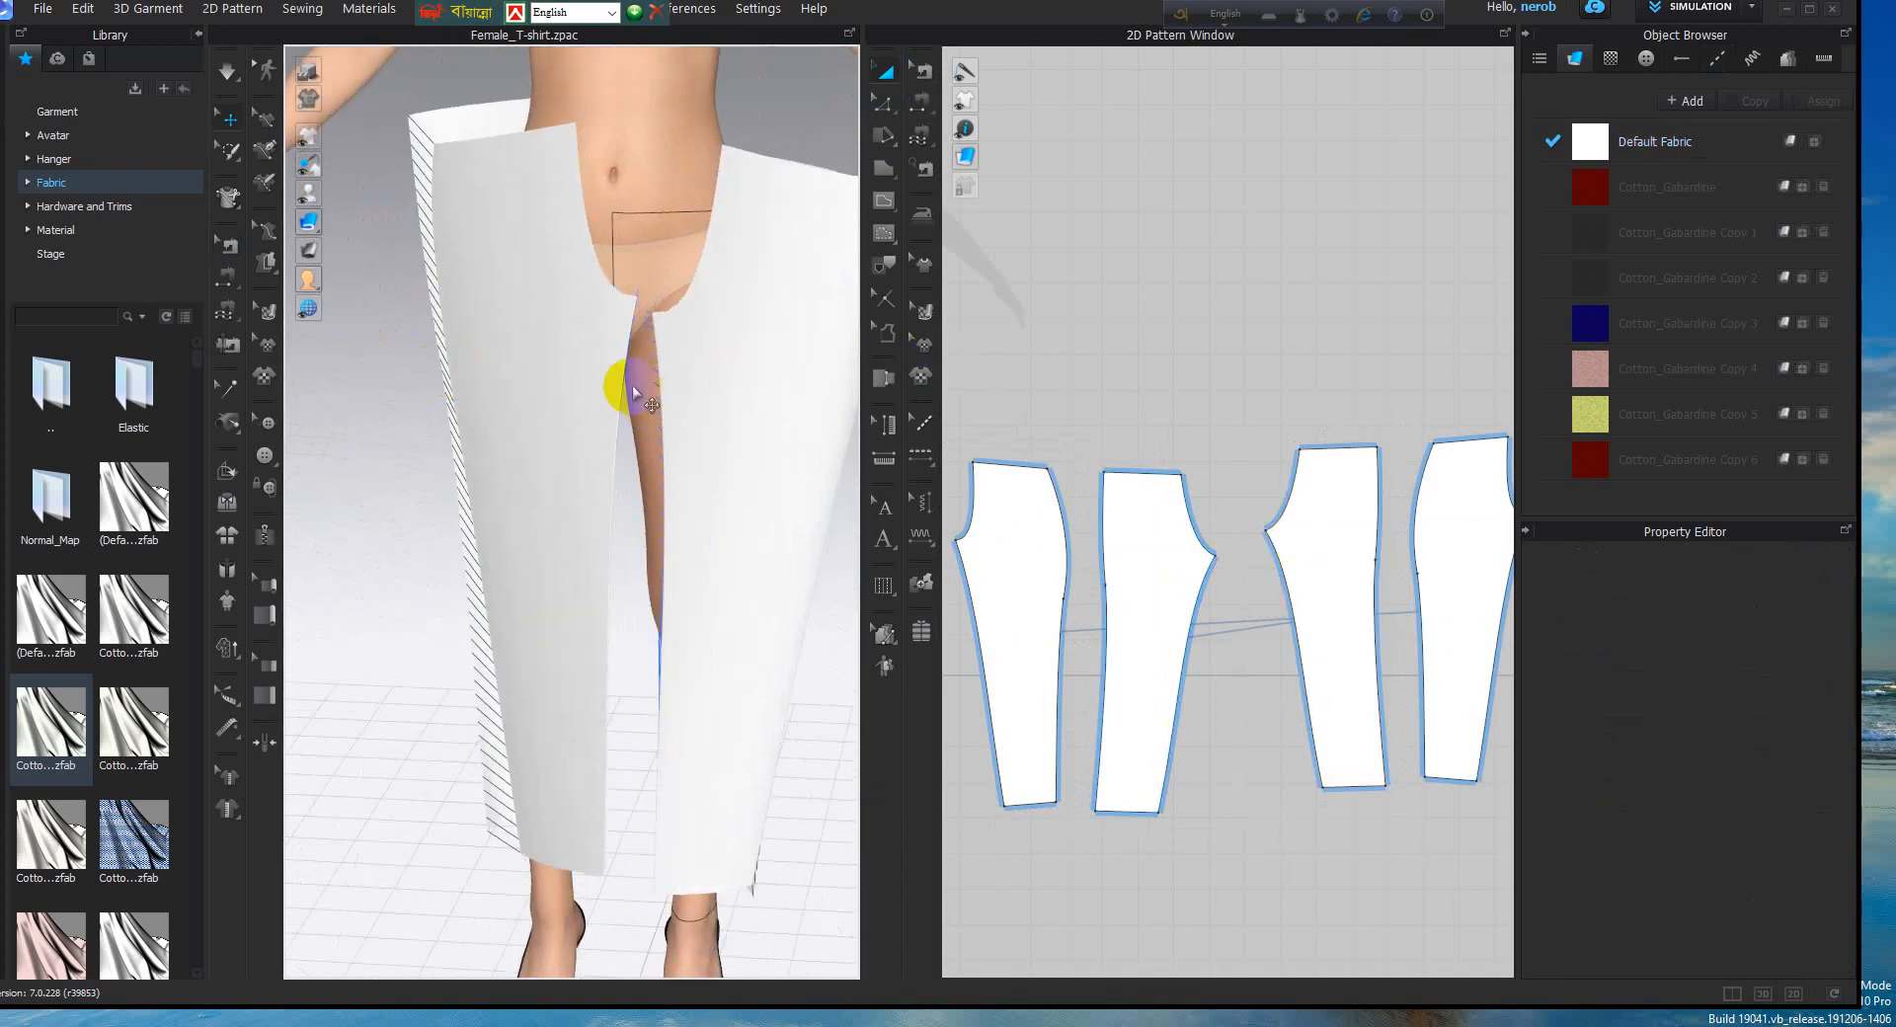
Lower both front leg pieces in front of the avatar so their crotch points sit nearer the body's crotch
click(596, 361)
drag(596, 362, 602, 402)
drag(758, 327, 750, 388)
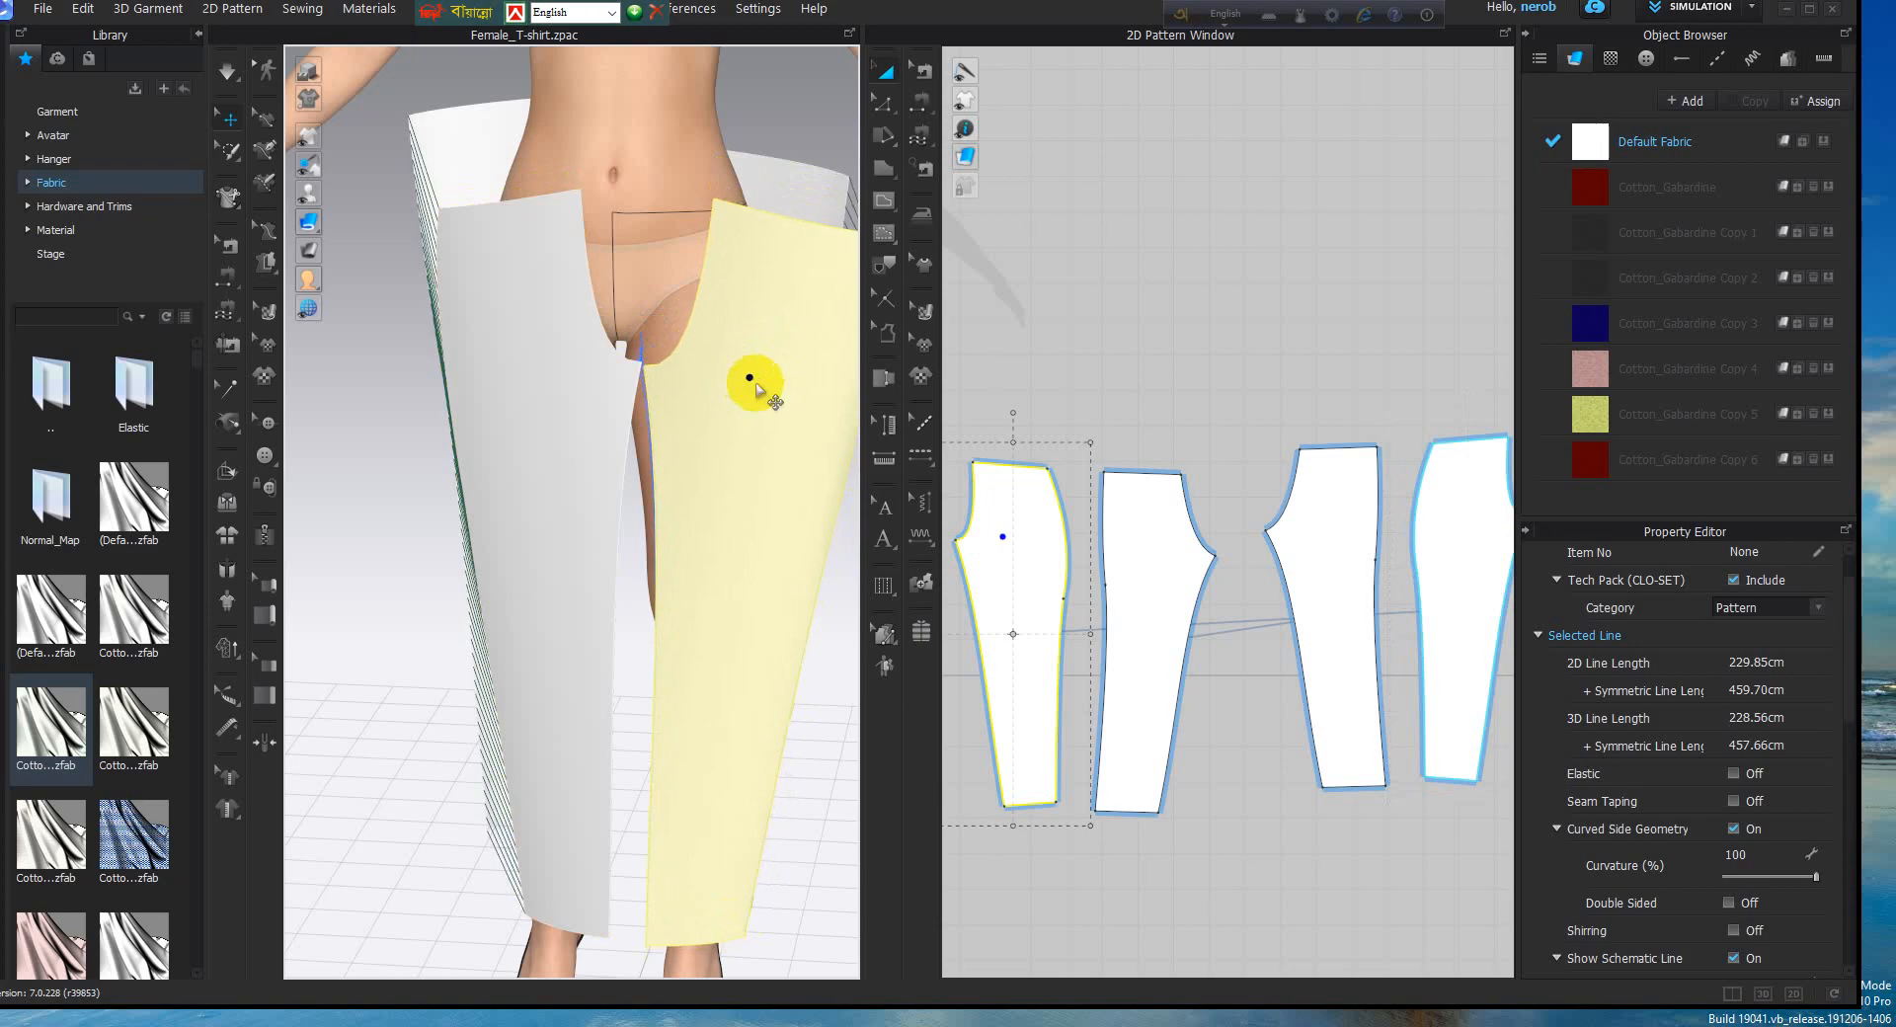
right_drag(758, 388, 652, 350)
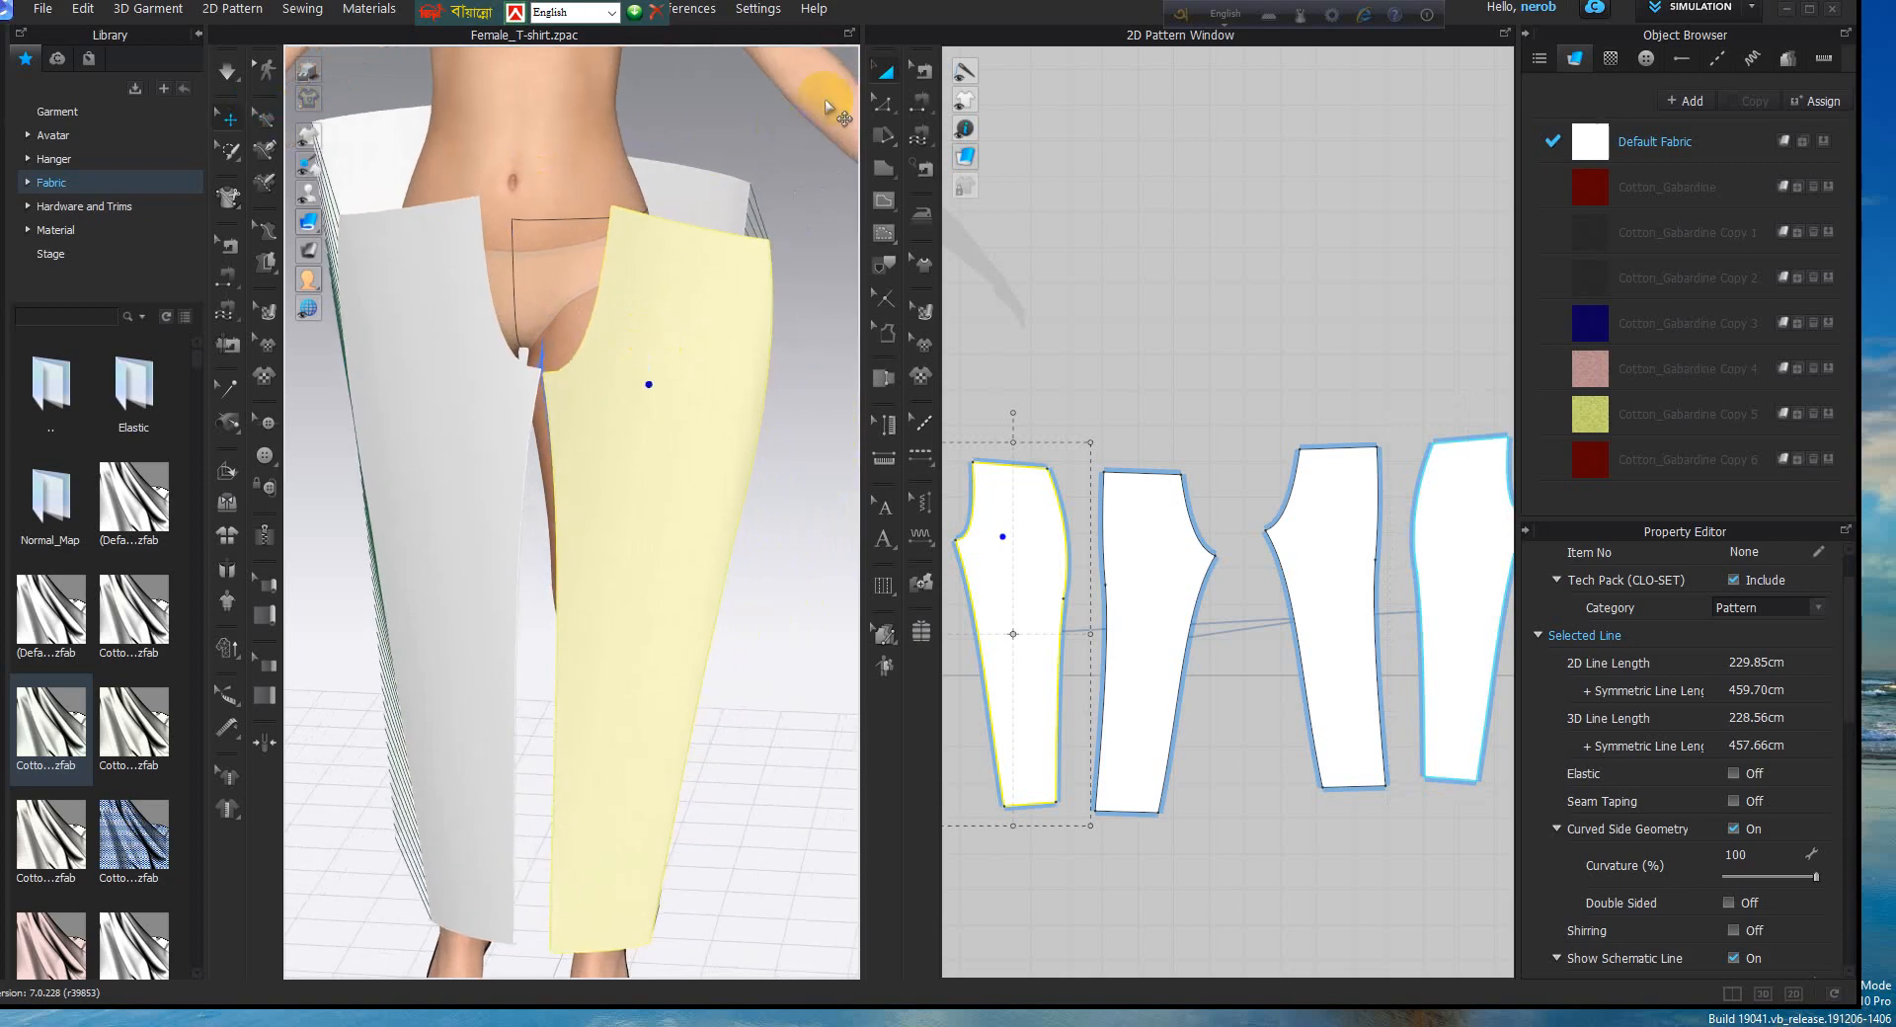
Try to sew the two front rise edges together with M:N Free Sewing, starting from the centre waist corners
click(916, 138)
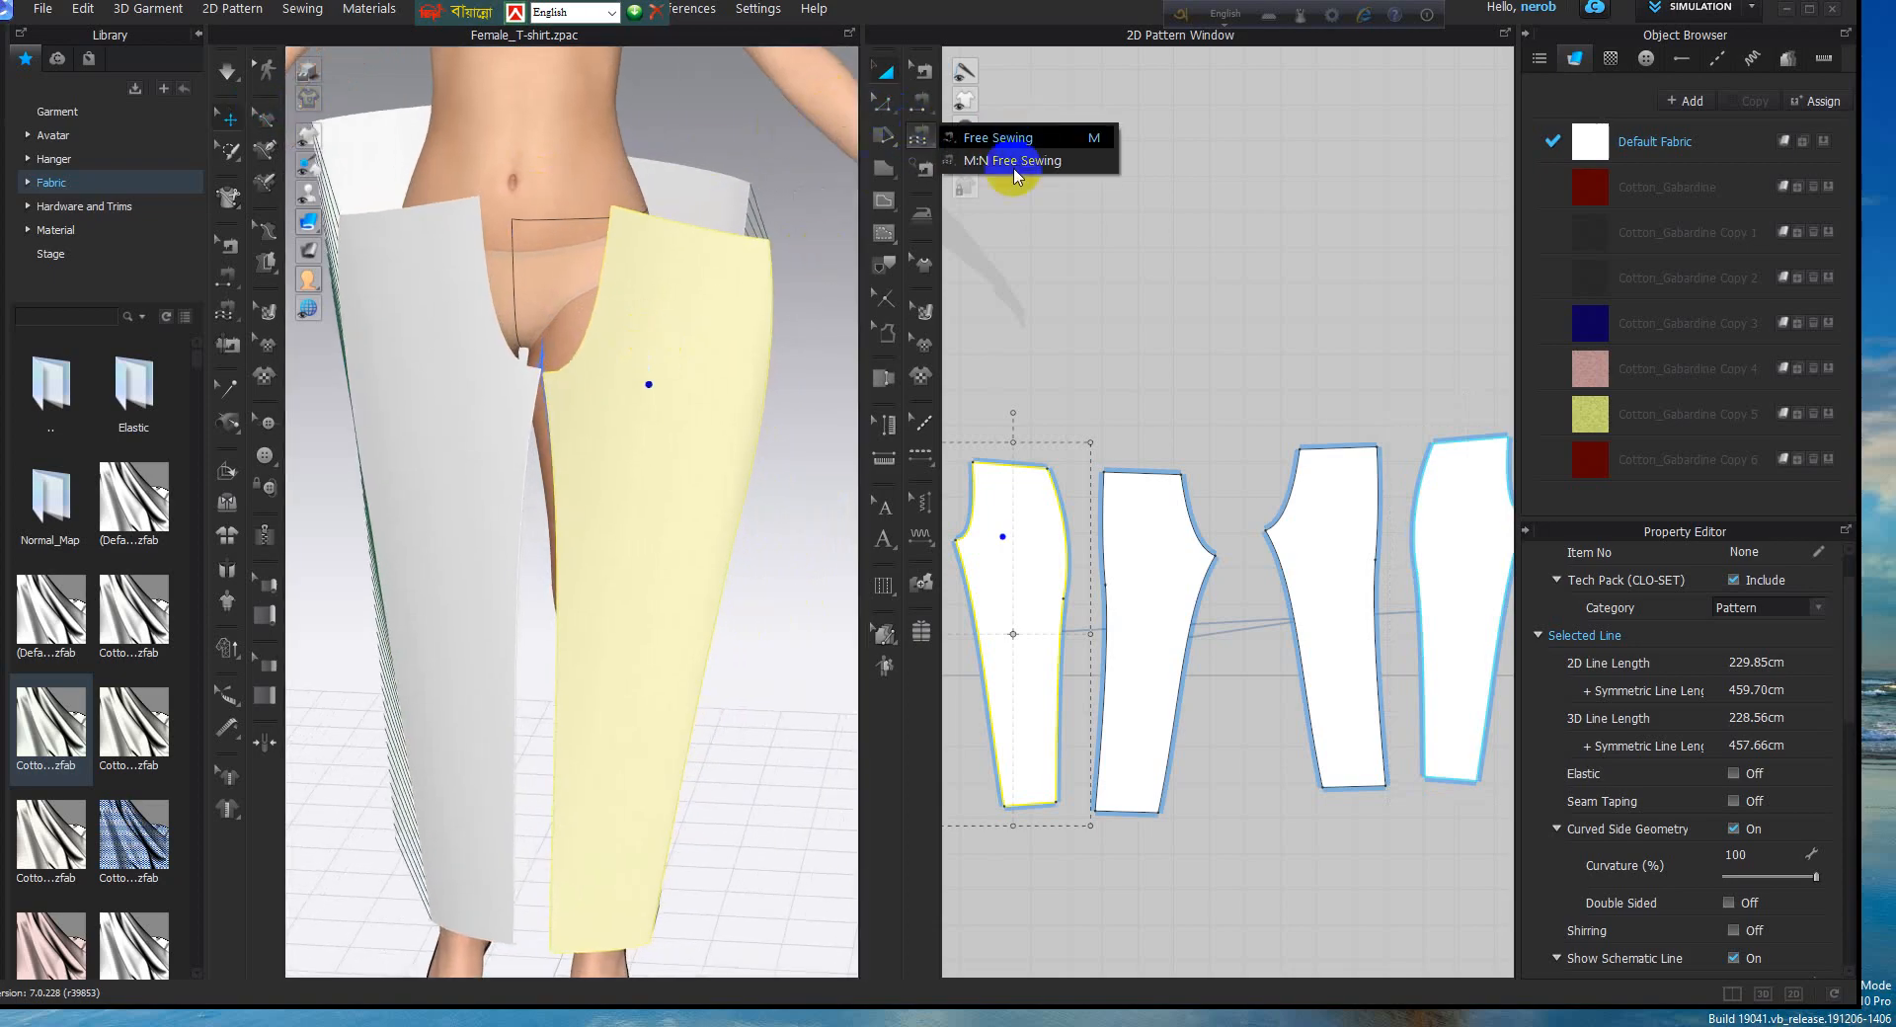
click(1016, 161)
scroll(674, 314, up, 2)
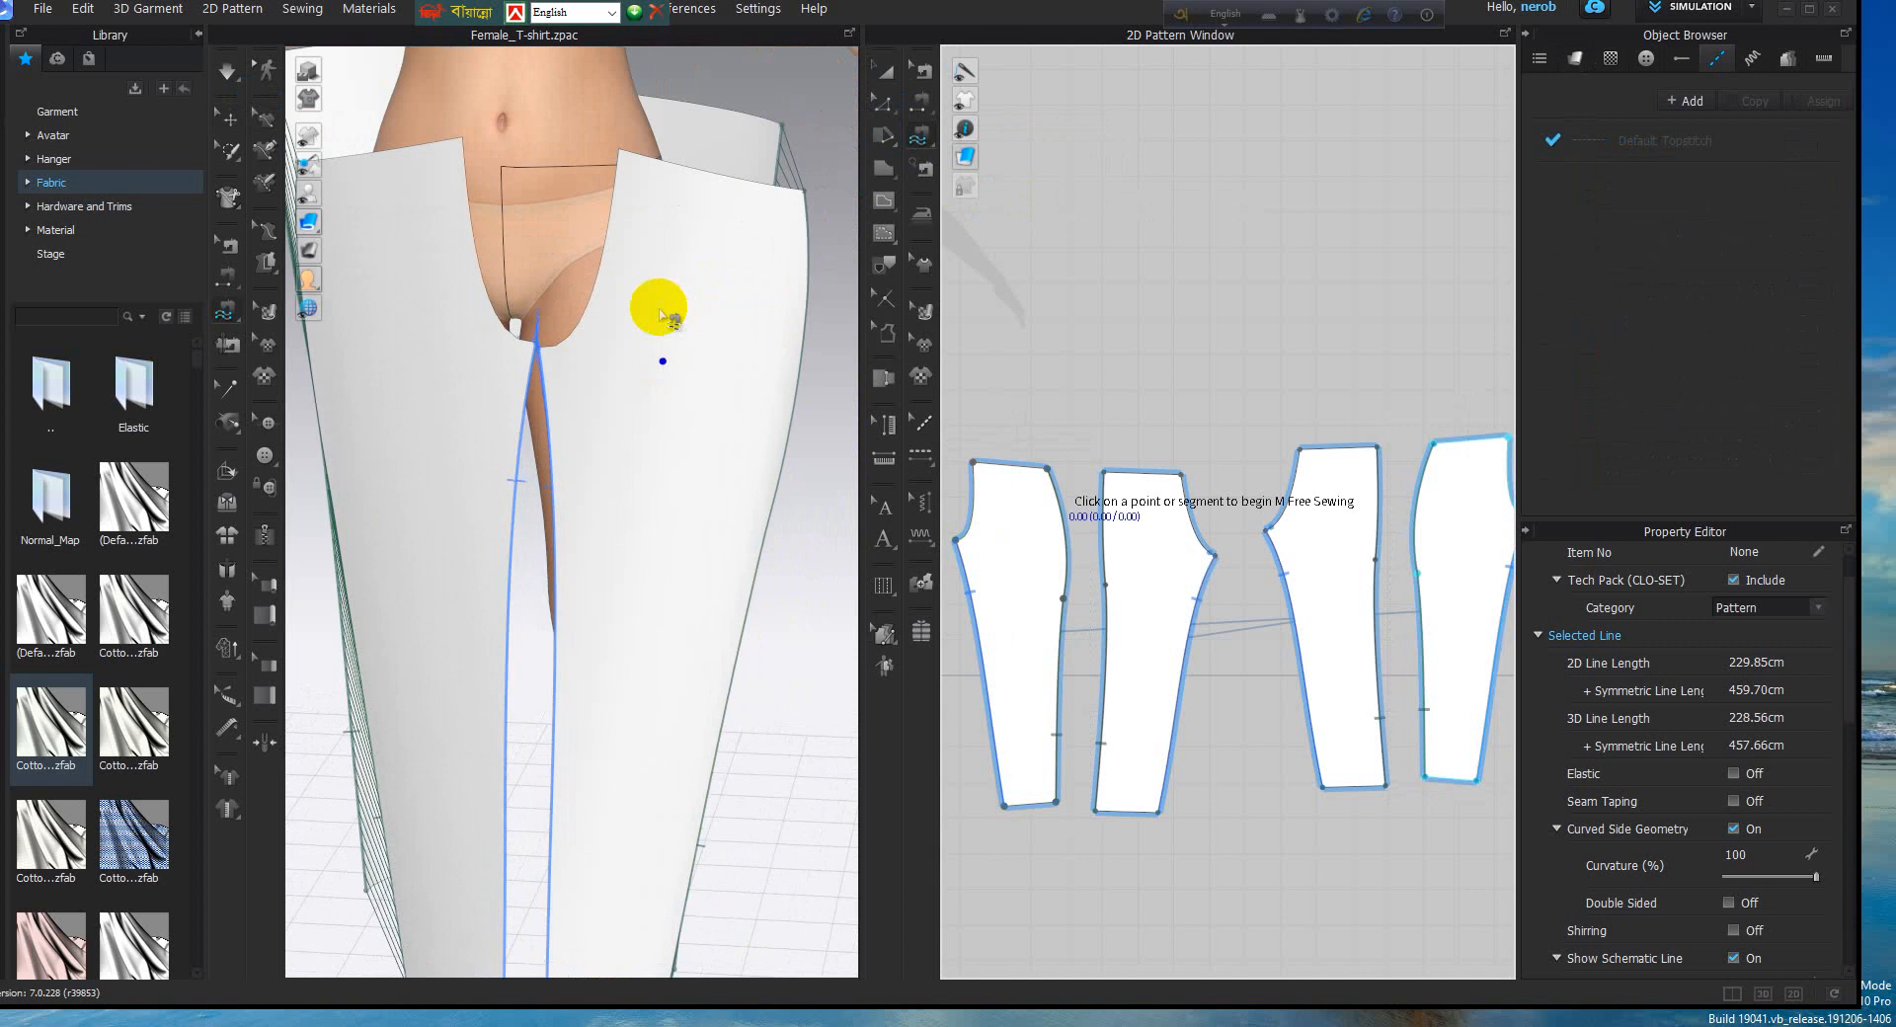
click(462, 139)
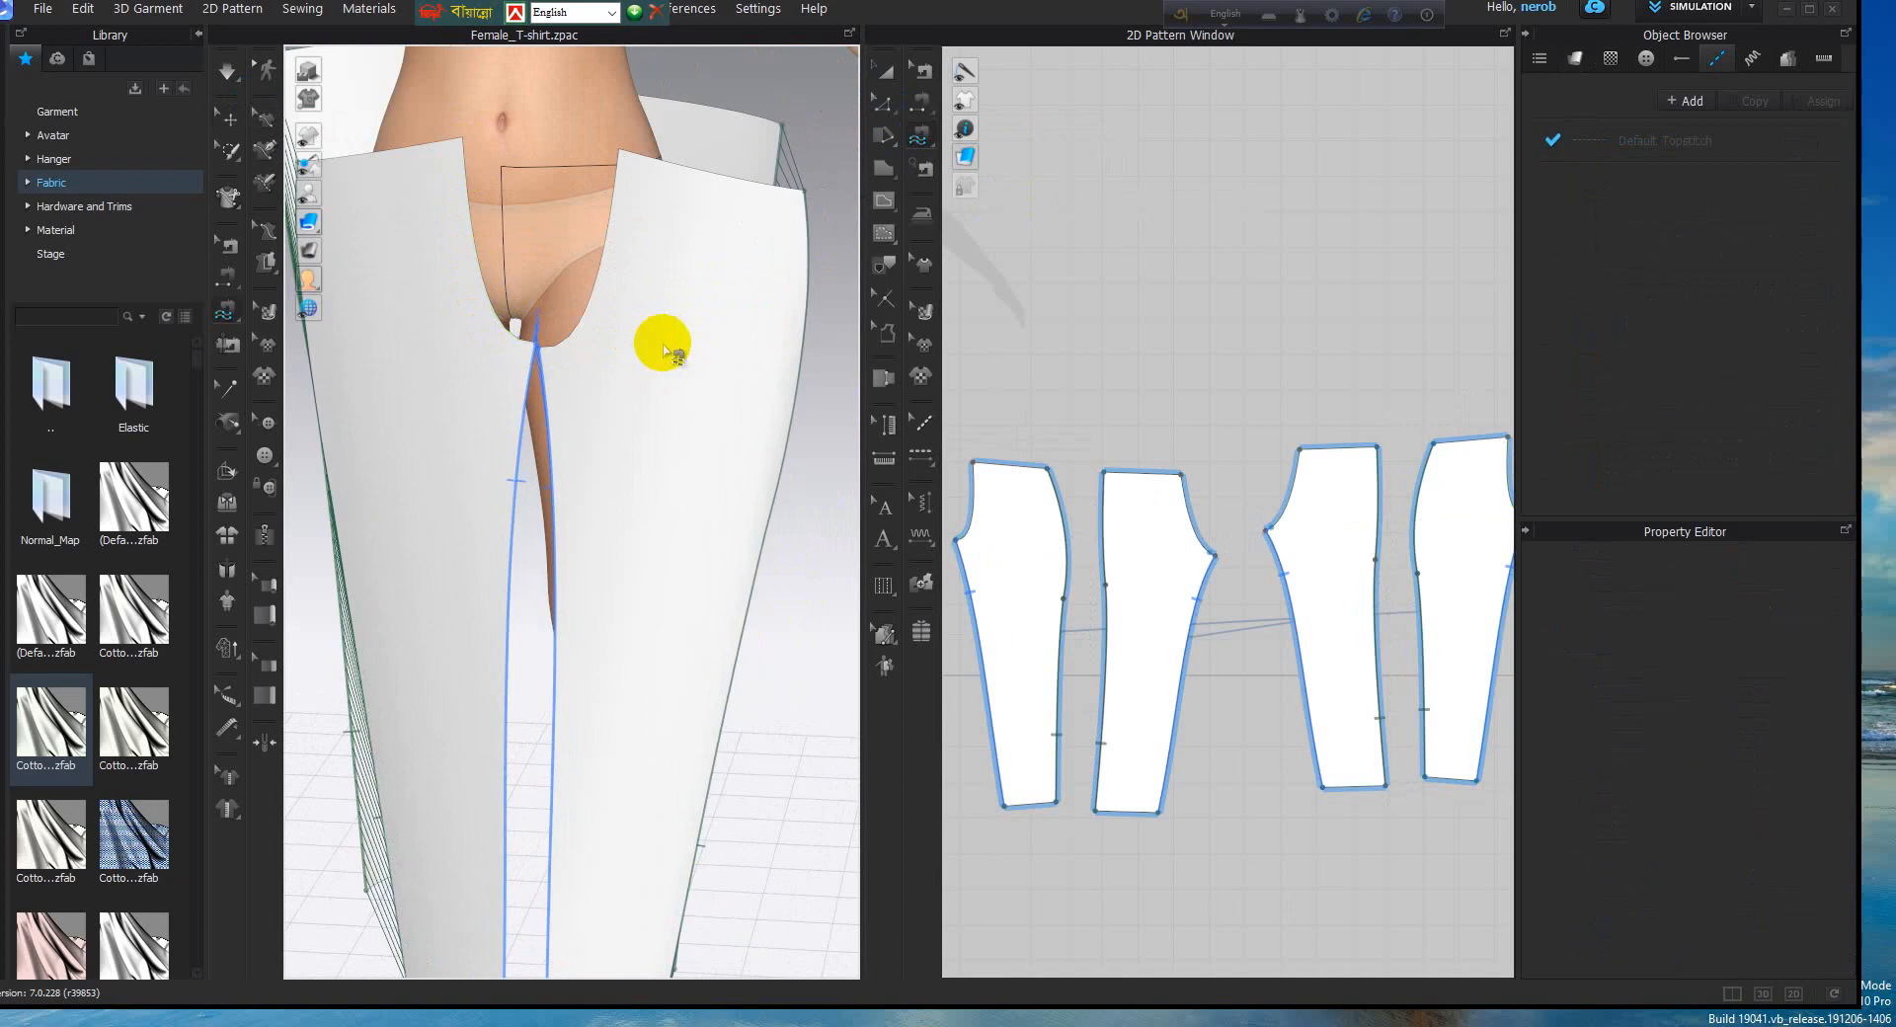
click(616, 175)
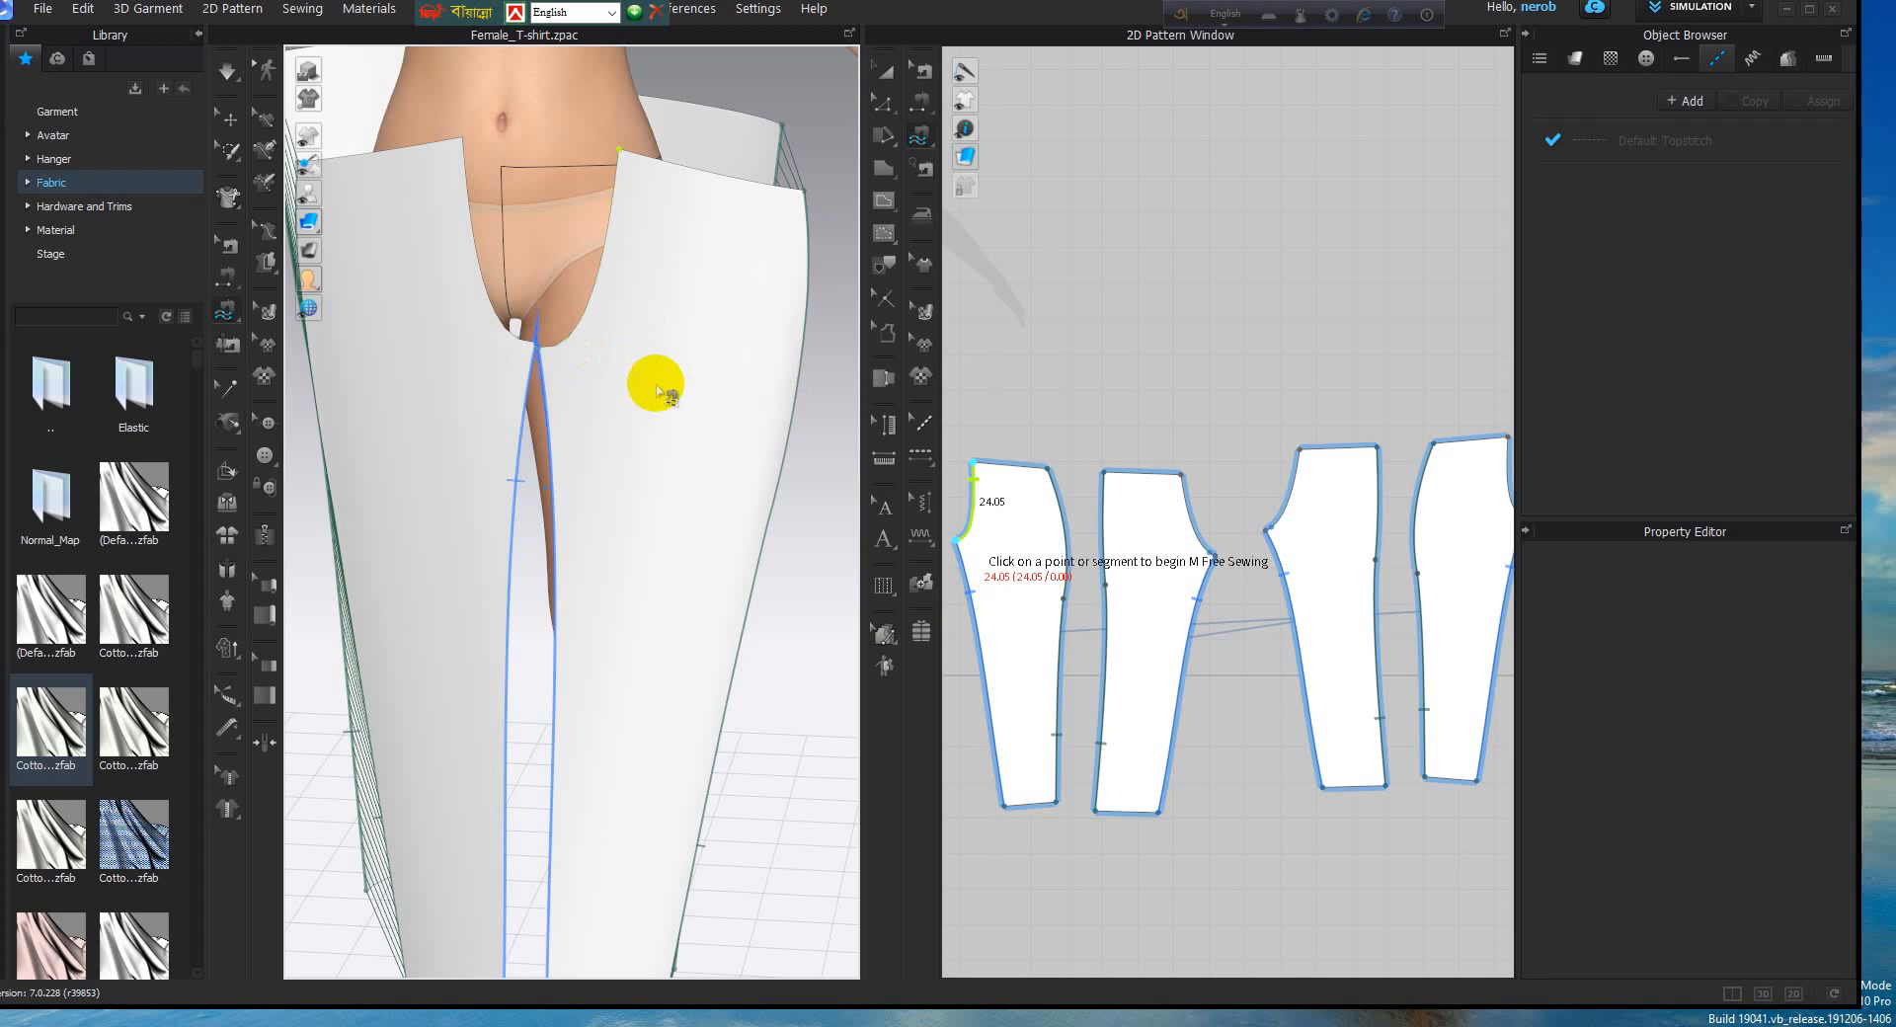
scroll(651, 385, down, 2)
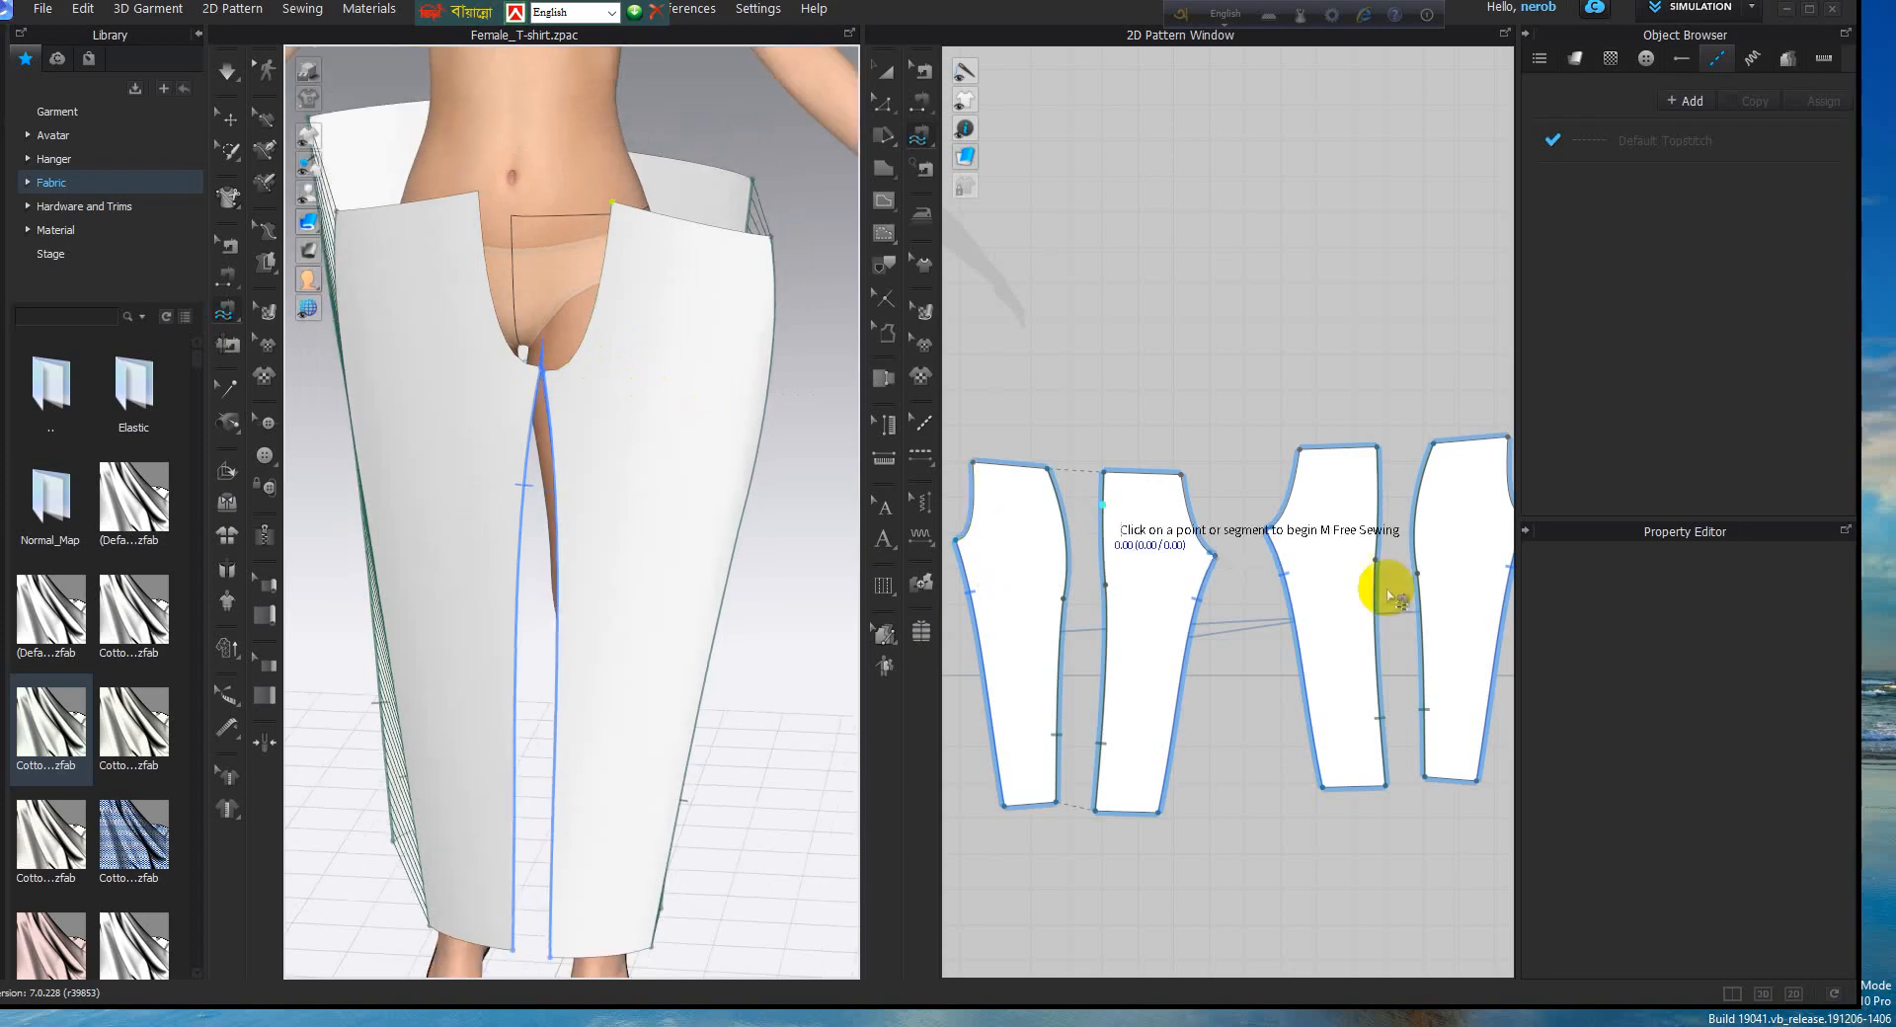
Hide the avatar while M:N Free Sewing is active to expose the front and back rise edges
middle_drag(1375, 608, 1250, 590)
scroll(1239, 551, down, 2)
right_drag(550, 297, 1004, 360)
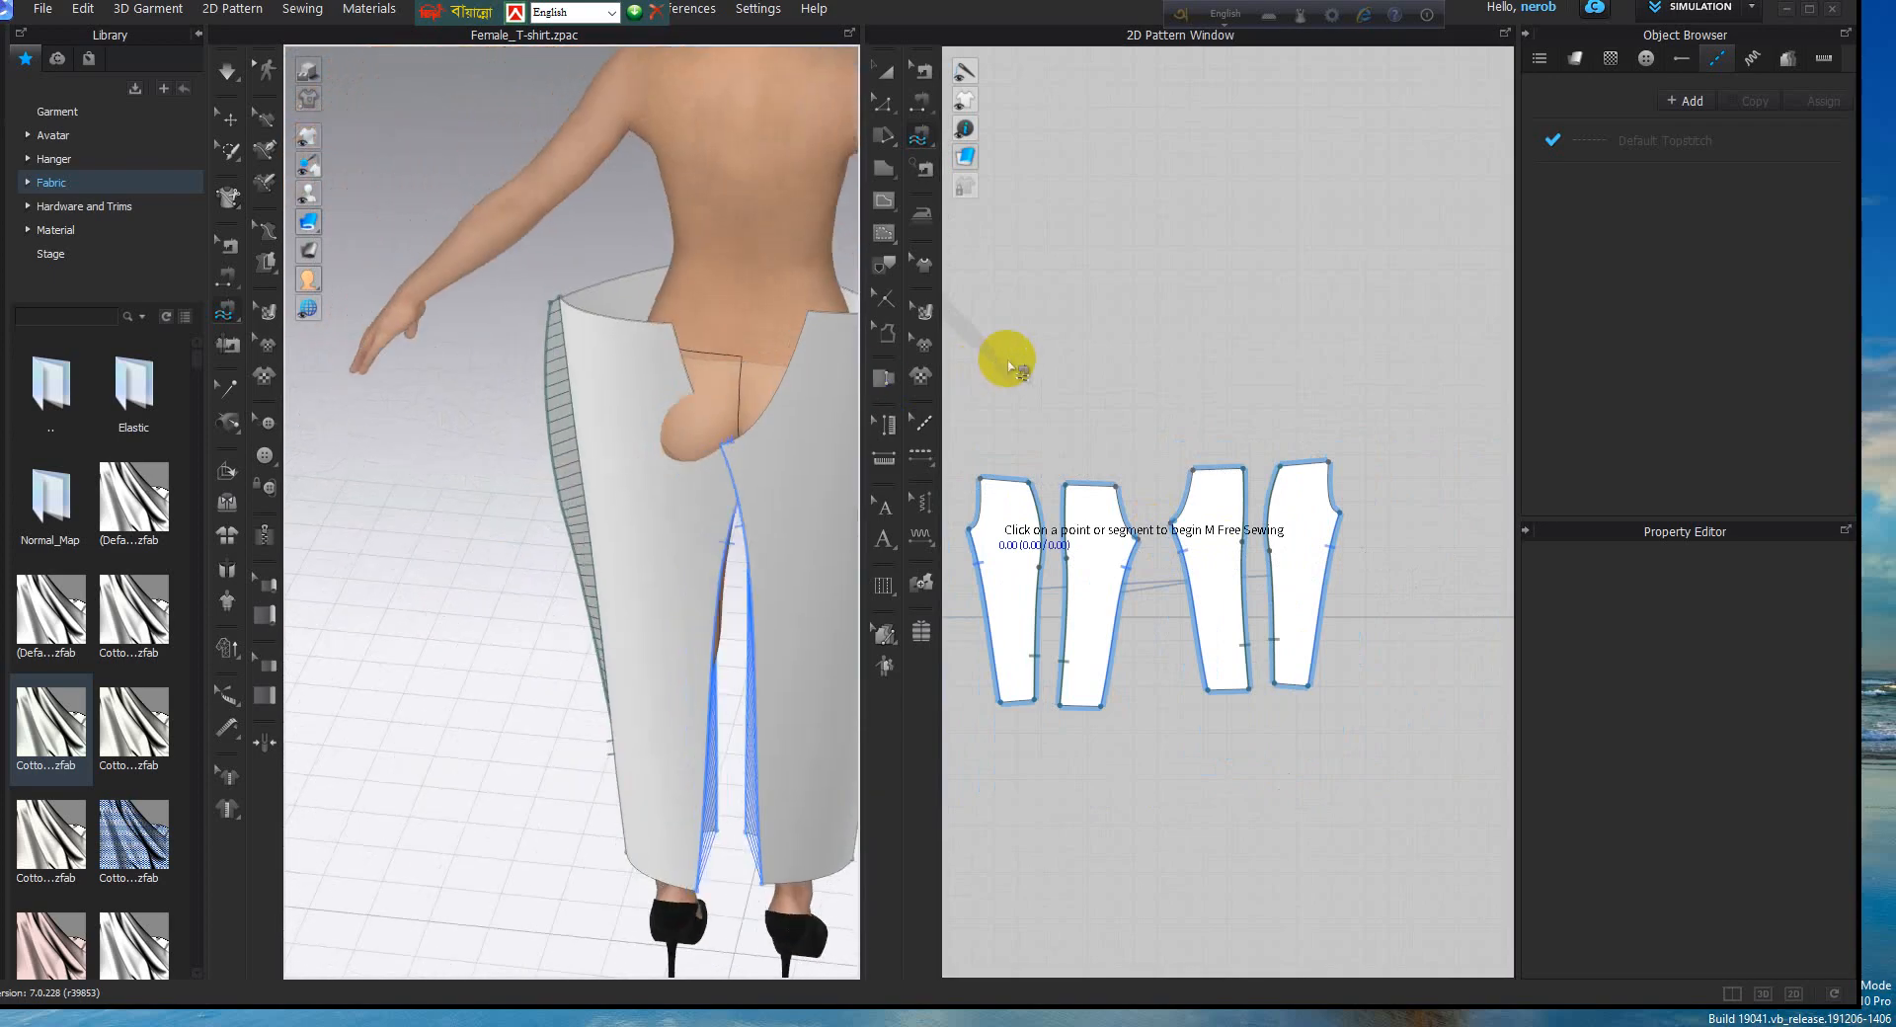
scroll(761, 368, up, 2)
right_drag(760, 368, 383, 202)
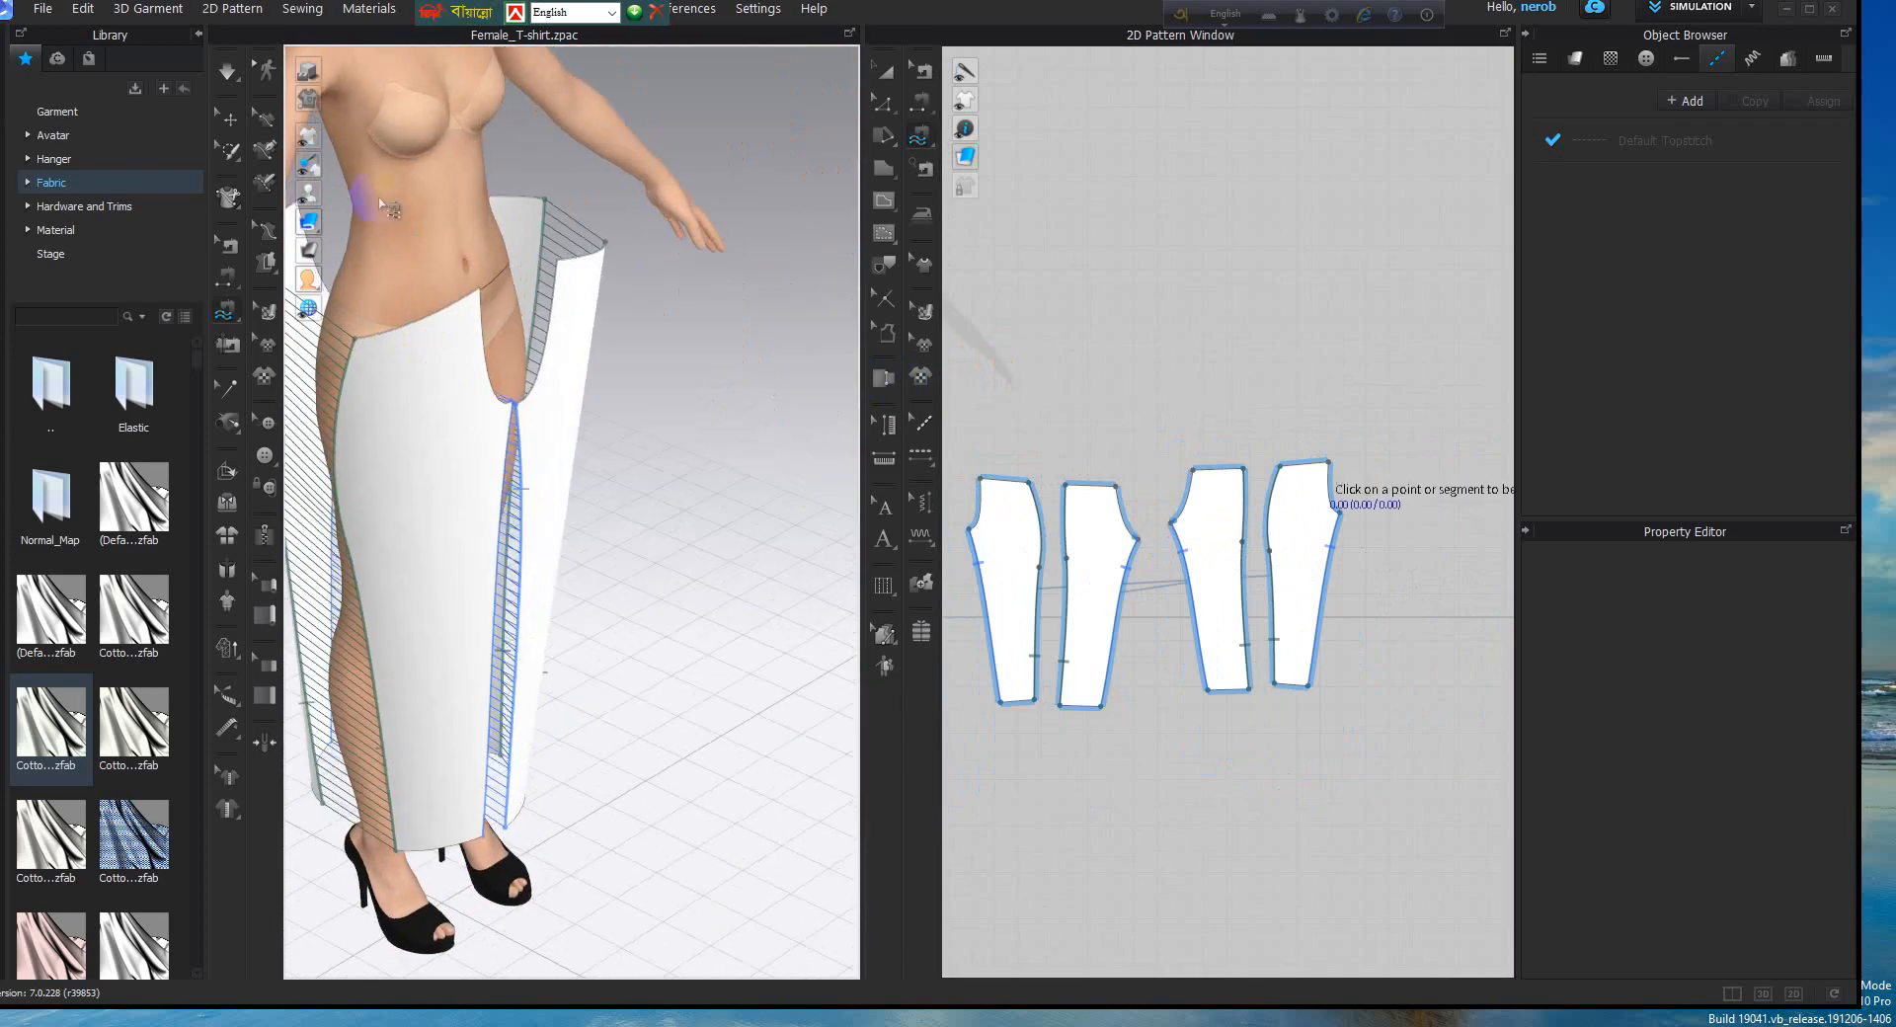
click(336, 194)
right_drag(583, 262, 716, 415)
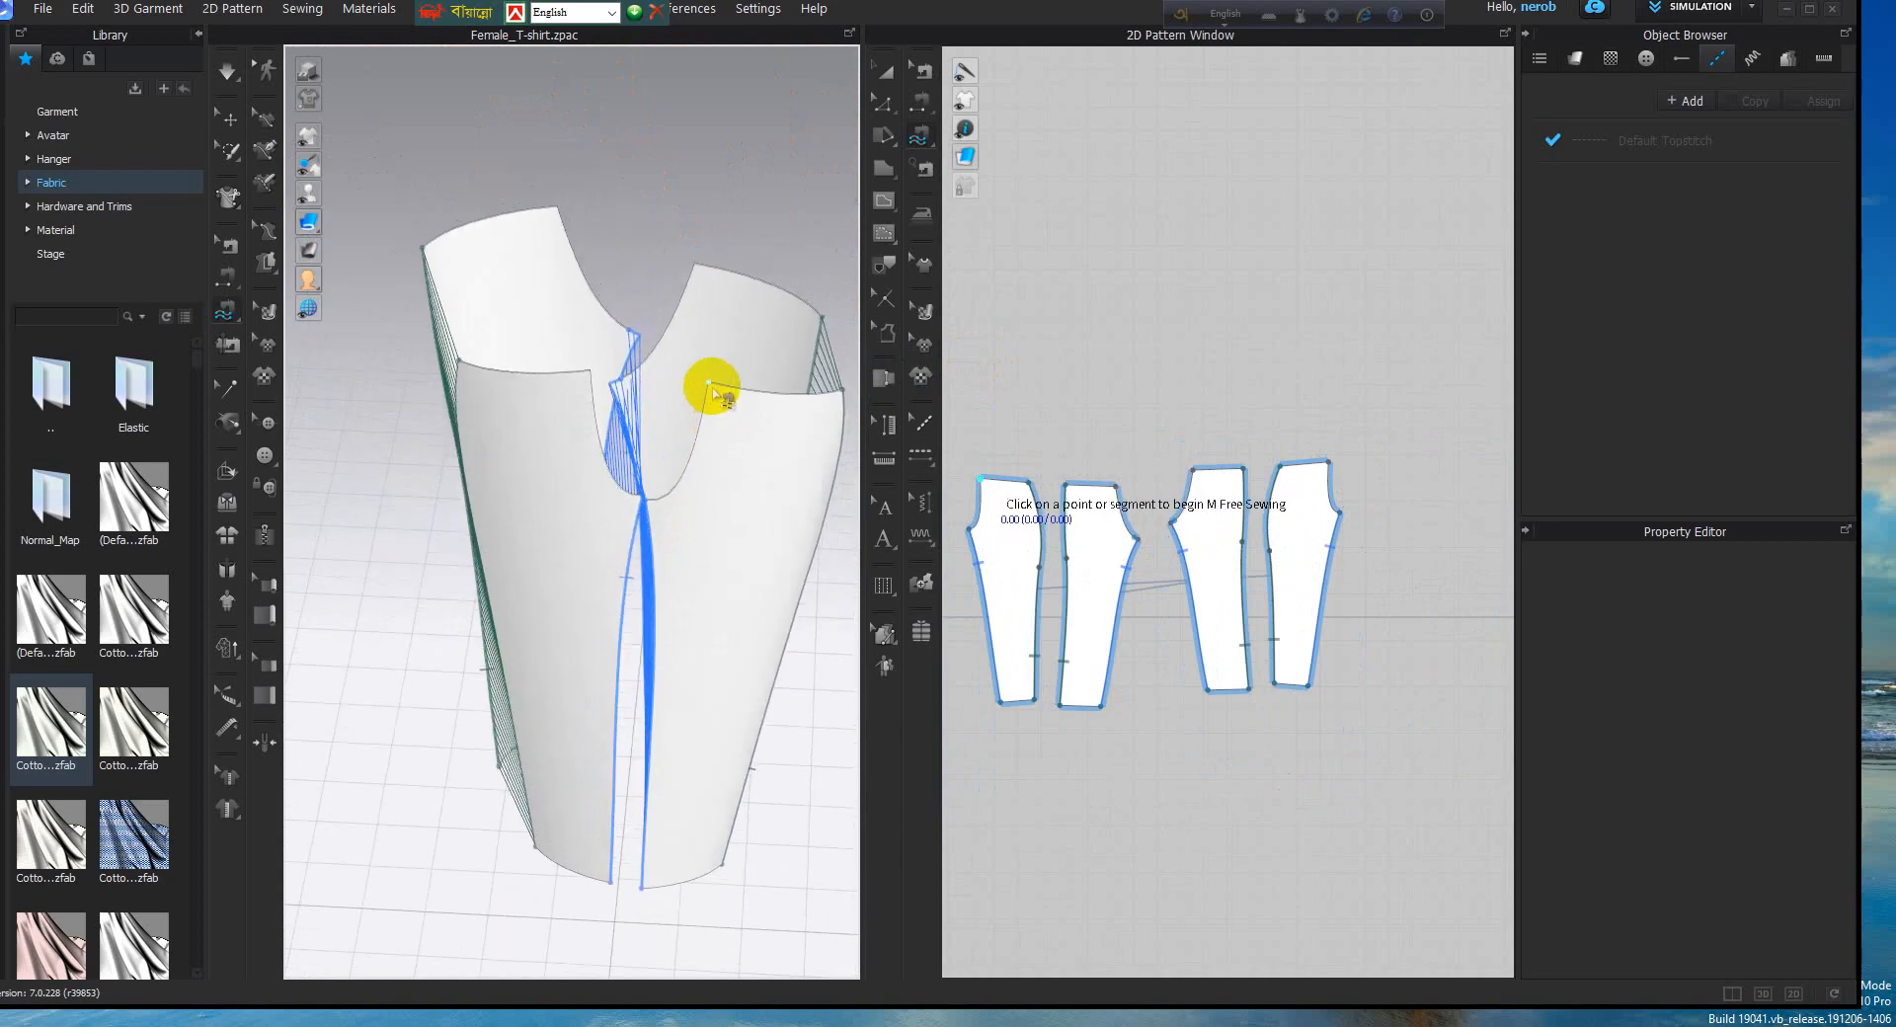
Try to sew the two front rise edges together with M:N Free Sewing, tracing each from its waist corner to the crotch point
click(709, 382)
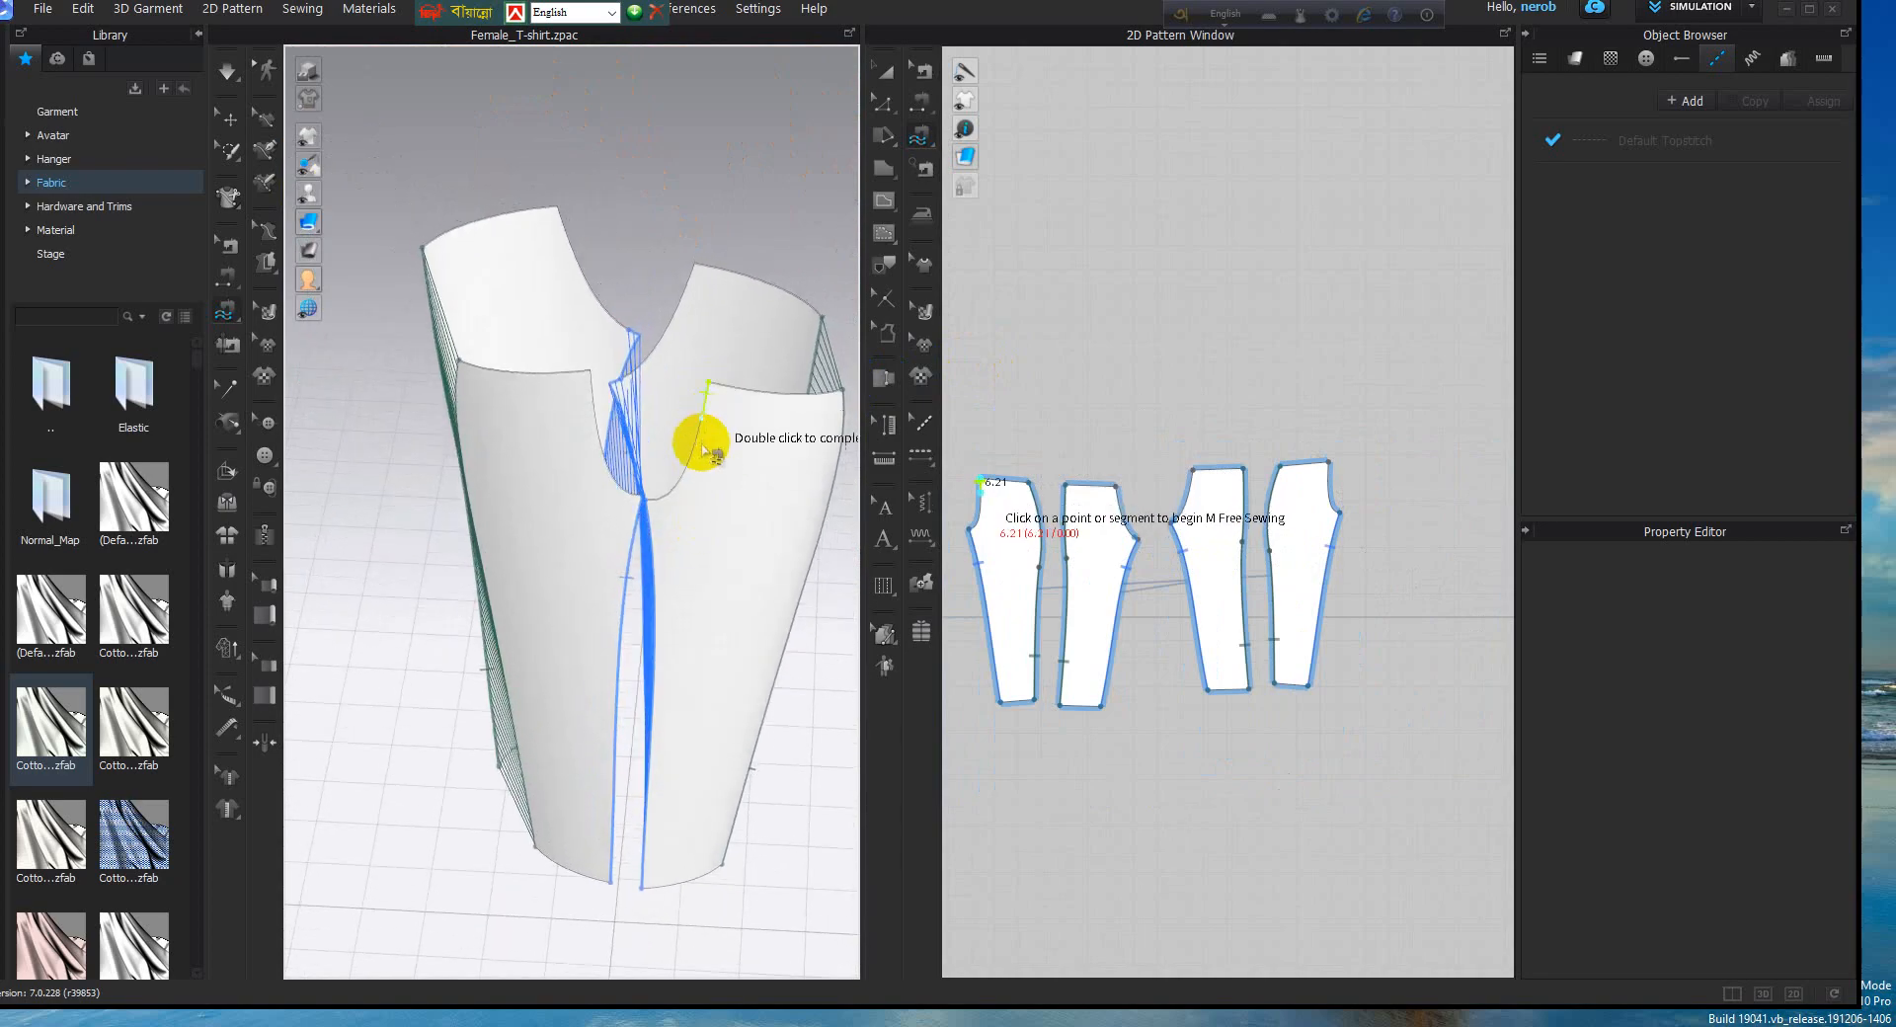
click(642, 504)
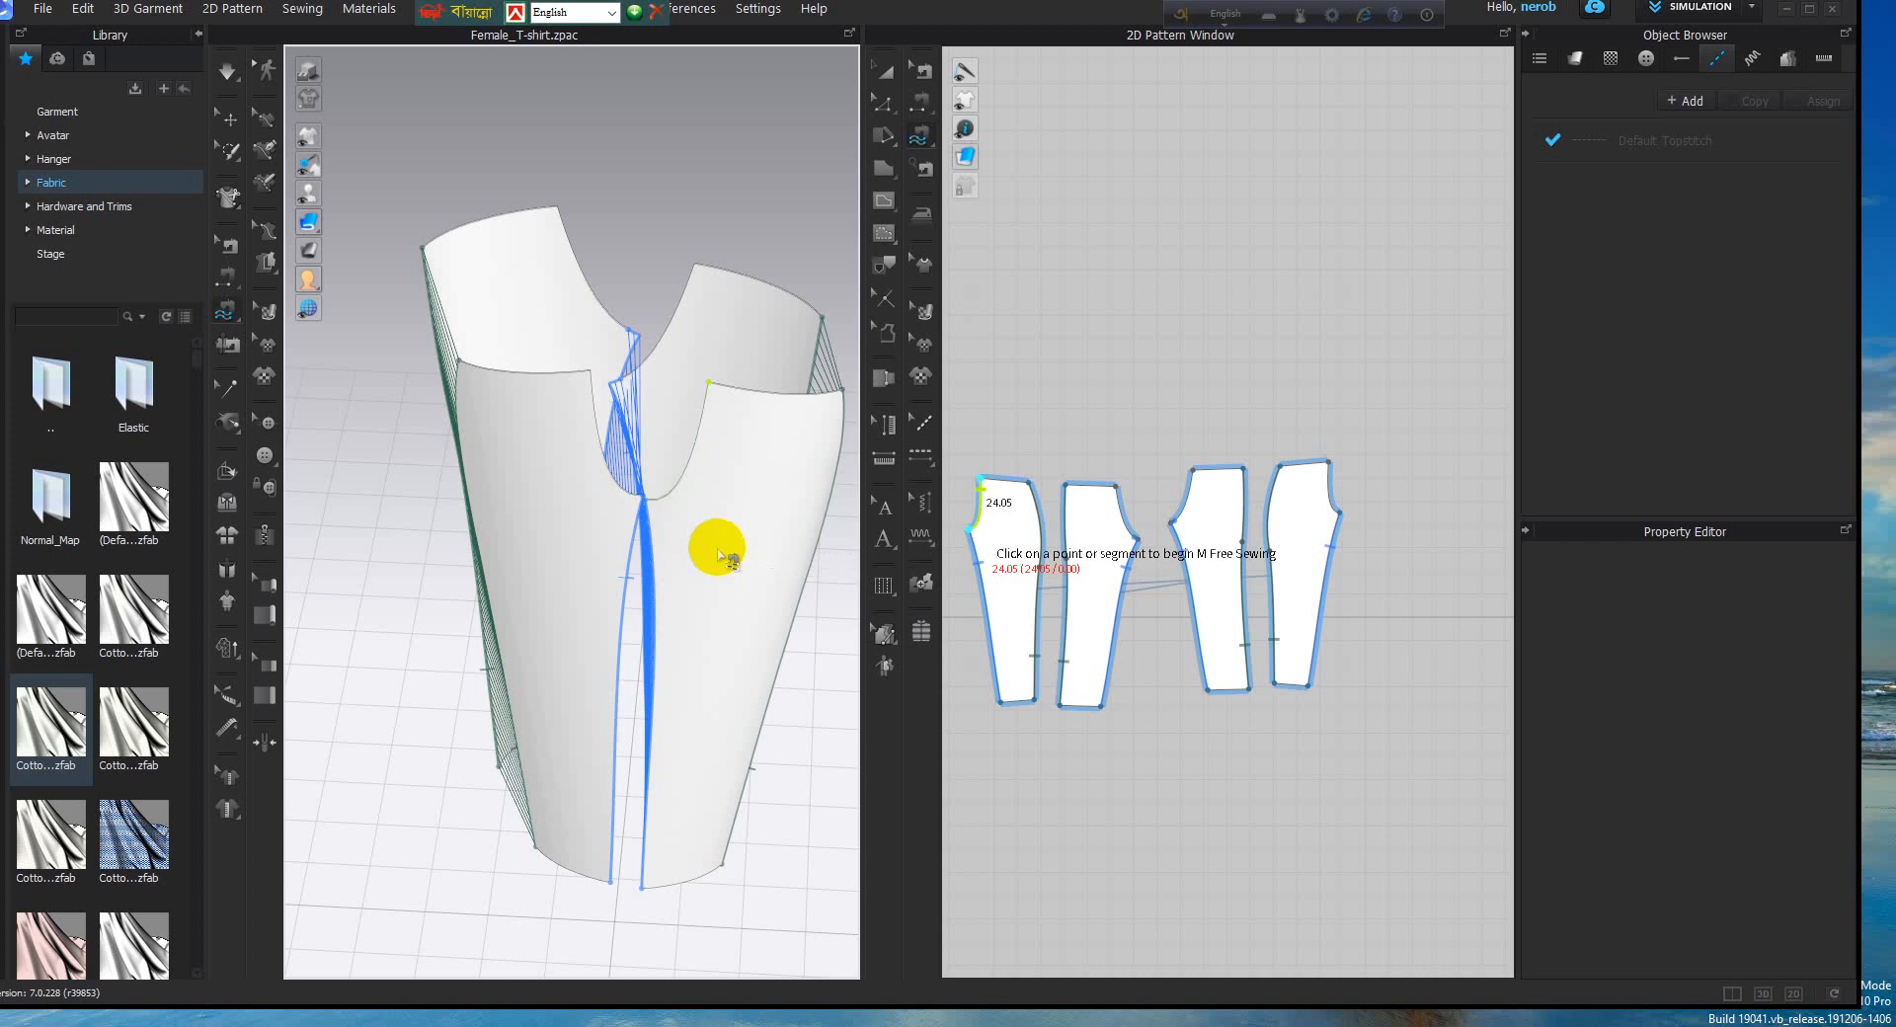
click(591, 373)
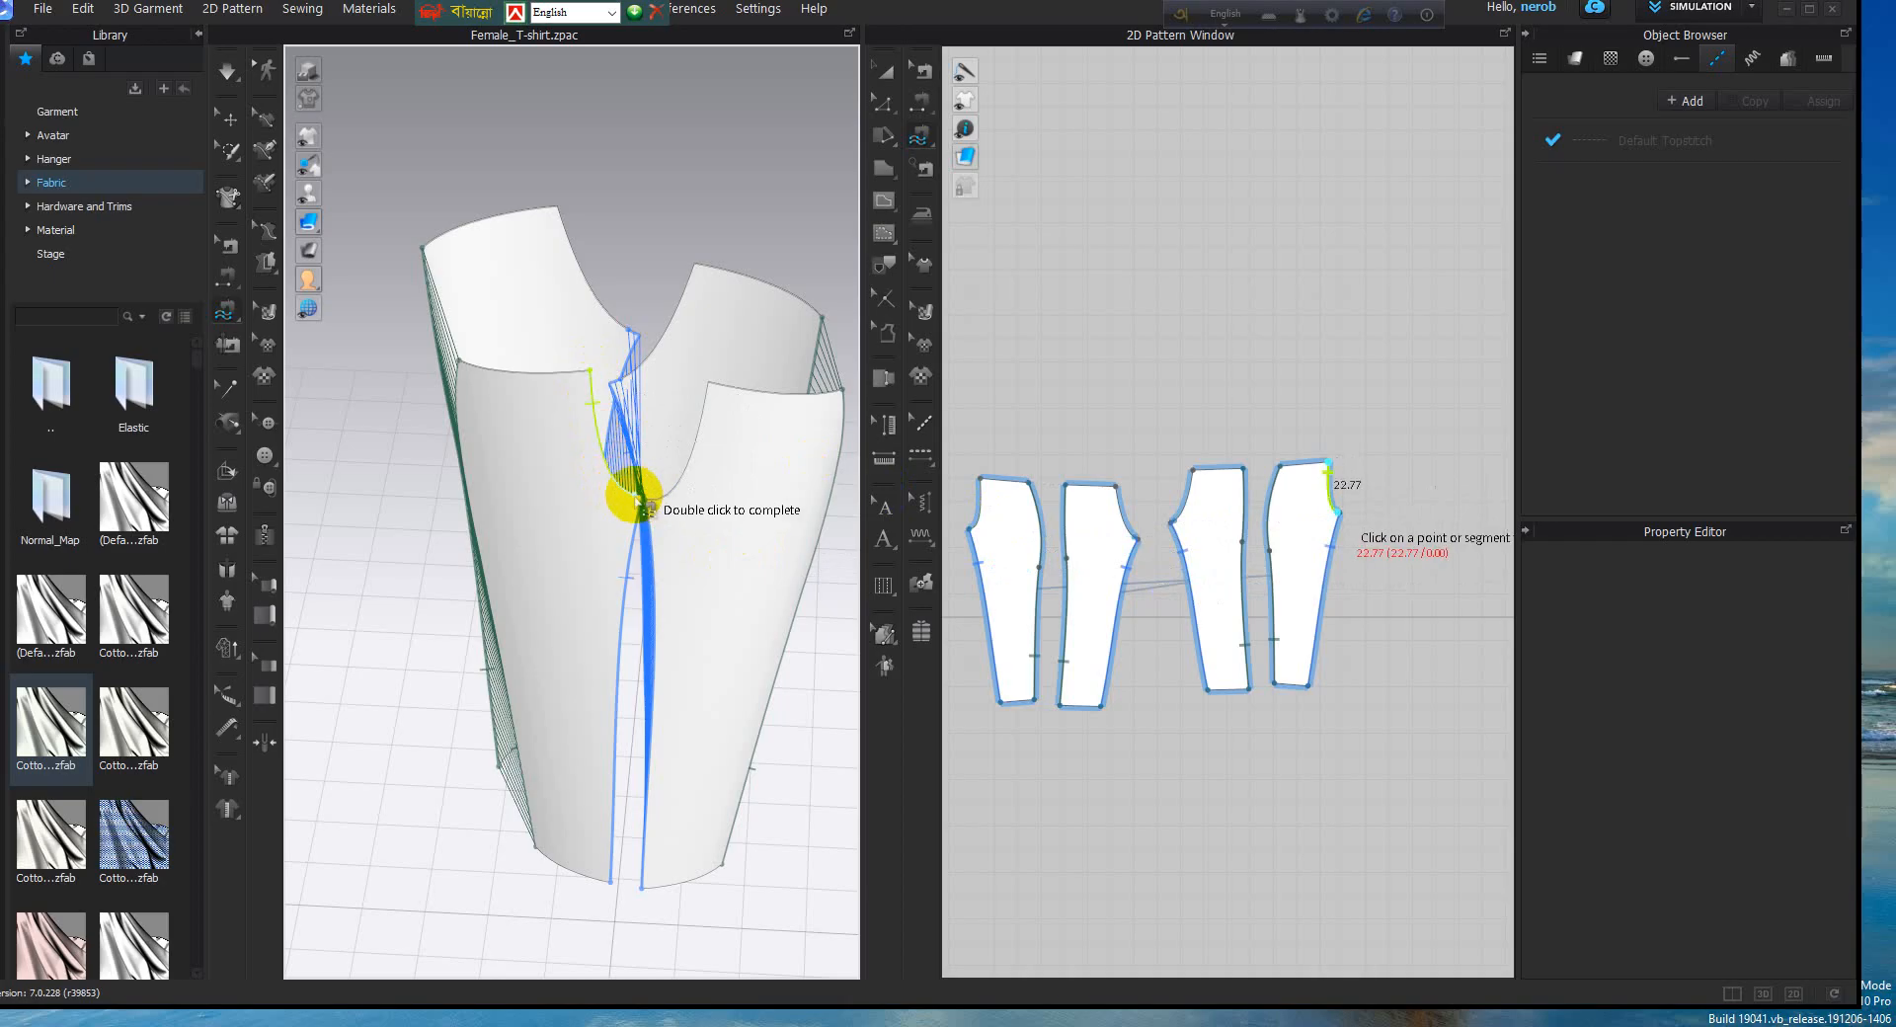
click(642, 492)
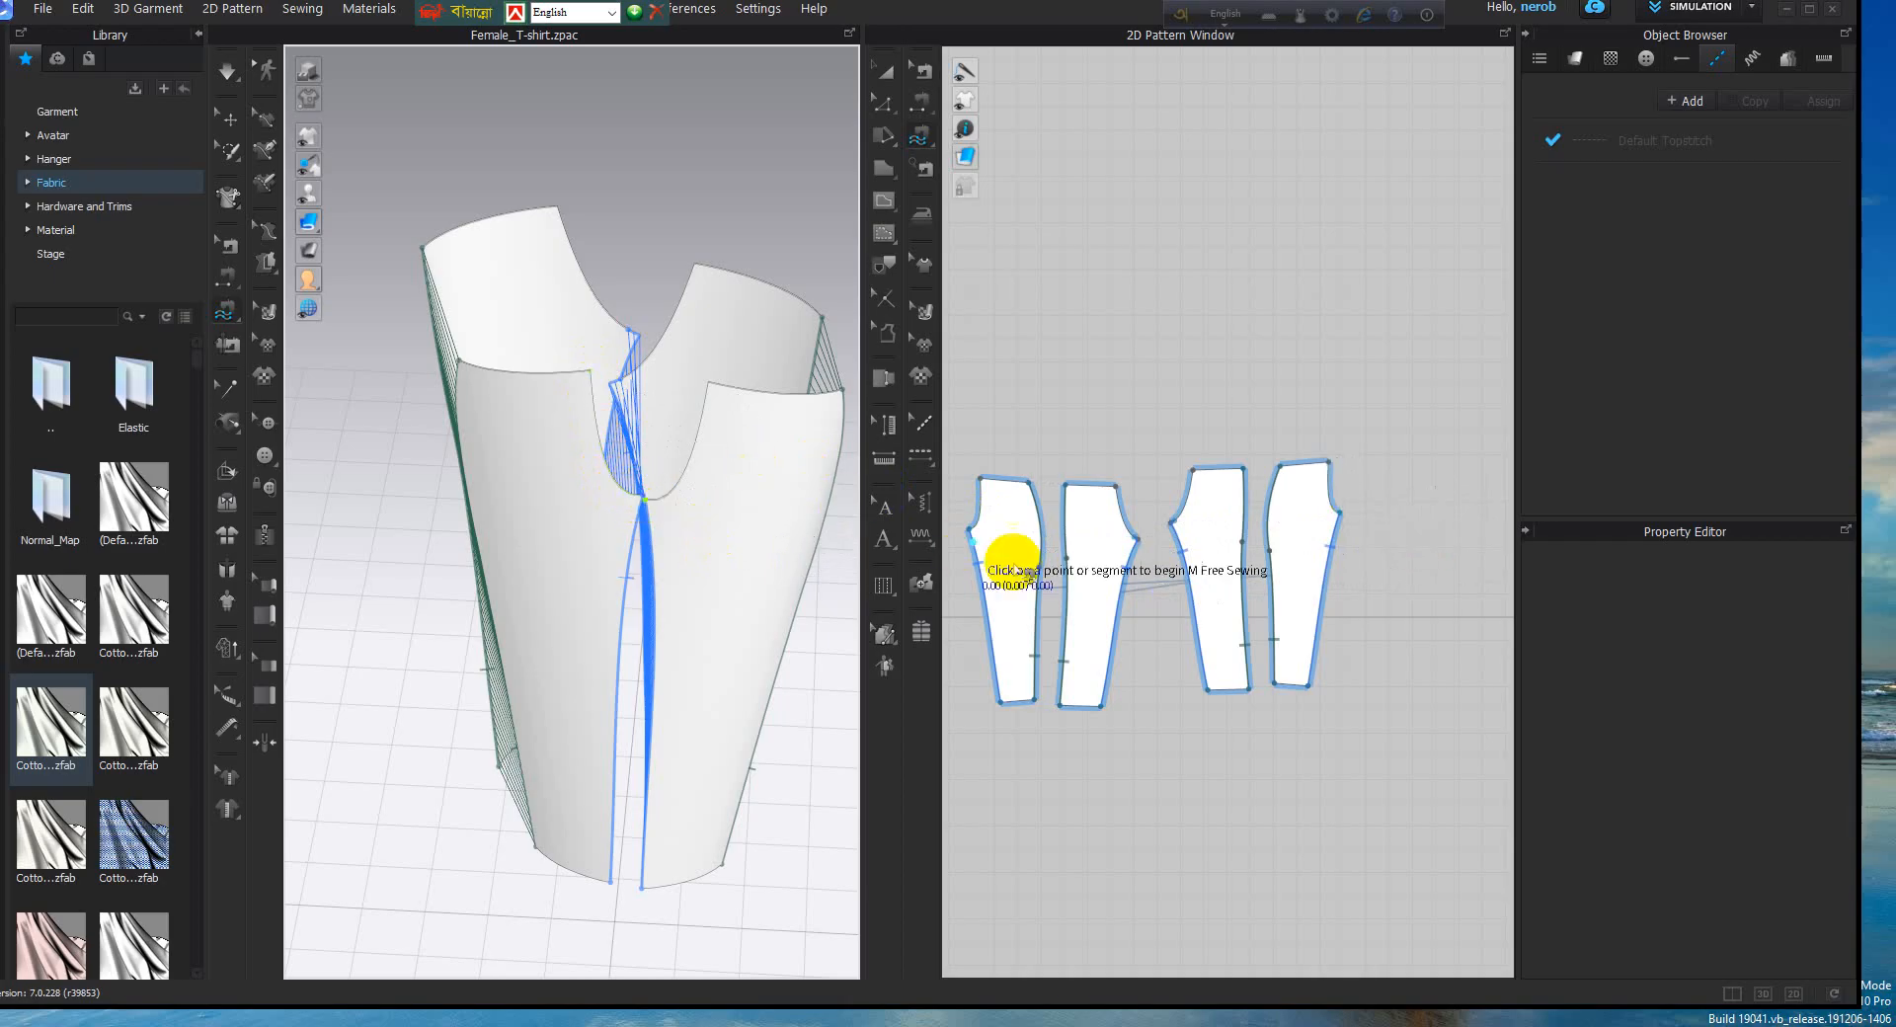
scroll(1005, 551, up, 3)
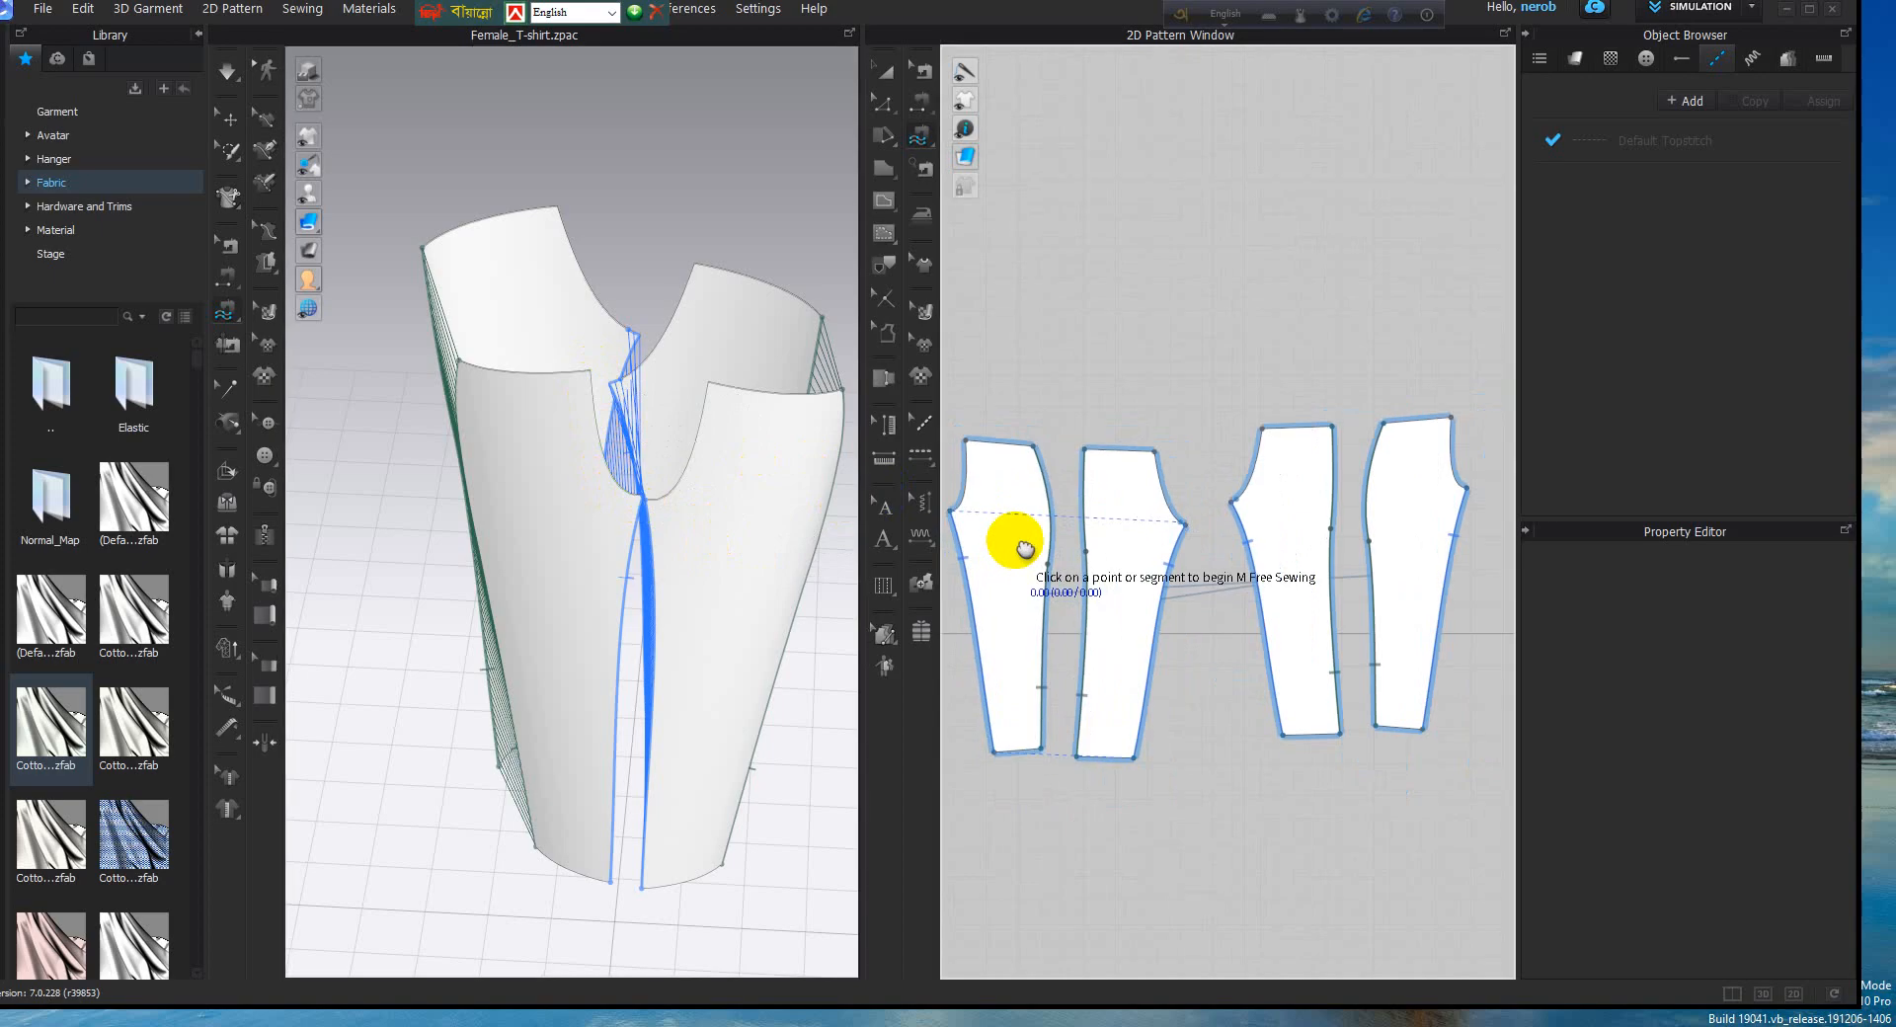
scroll(1015, 553, down, 2)
scroll(724, 479, up, 2)
right_drag(724, 479, 827, 492)
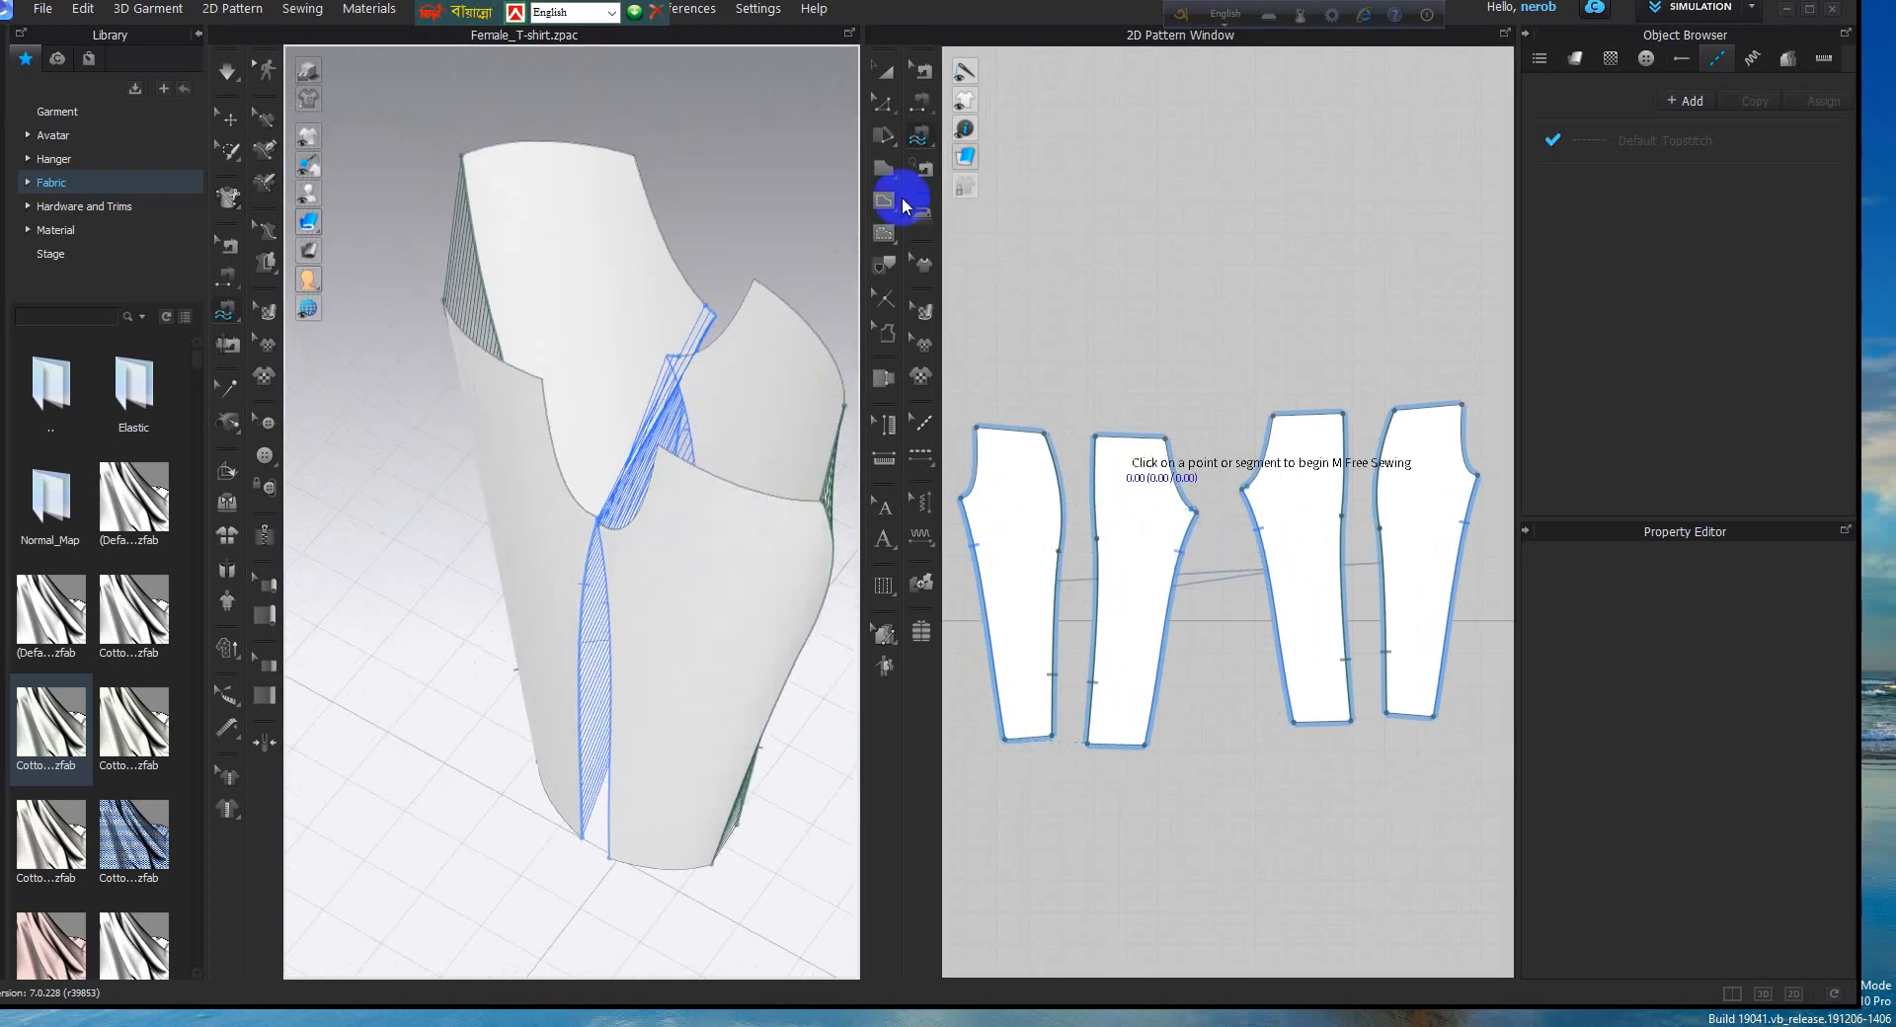
Sew the two front rise edges together with Segment Sewing, matching waist corner to waist corner and crotch point to crotch point
click(898, 76)
click(693, 531)
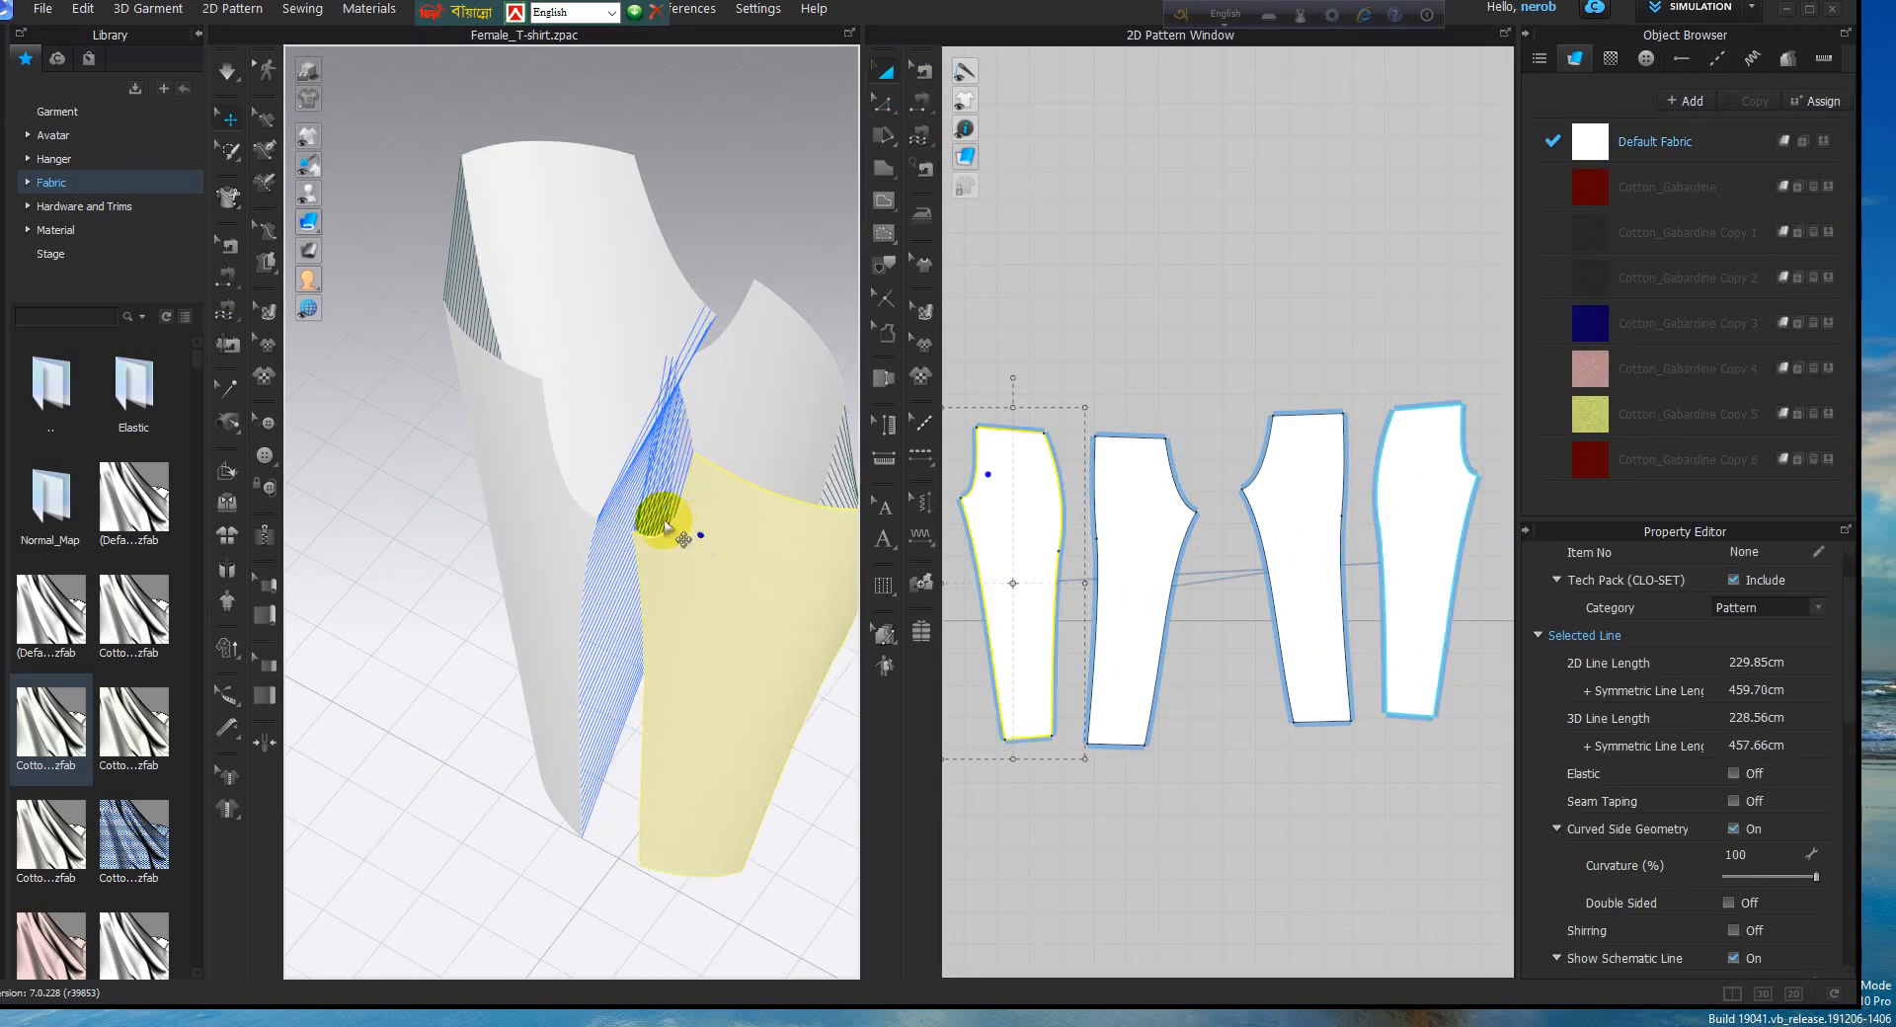
right_drag(684, 538, 854, 541)
click(656, 312)
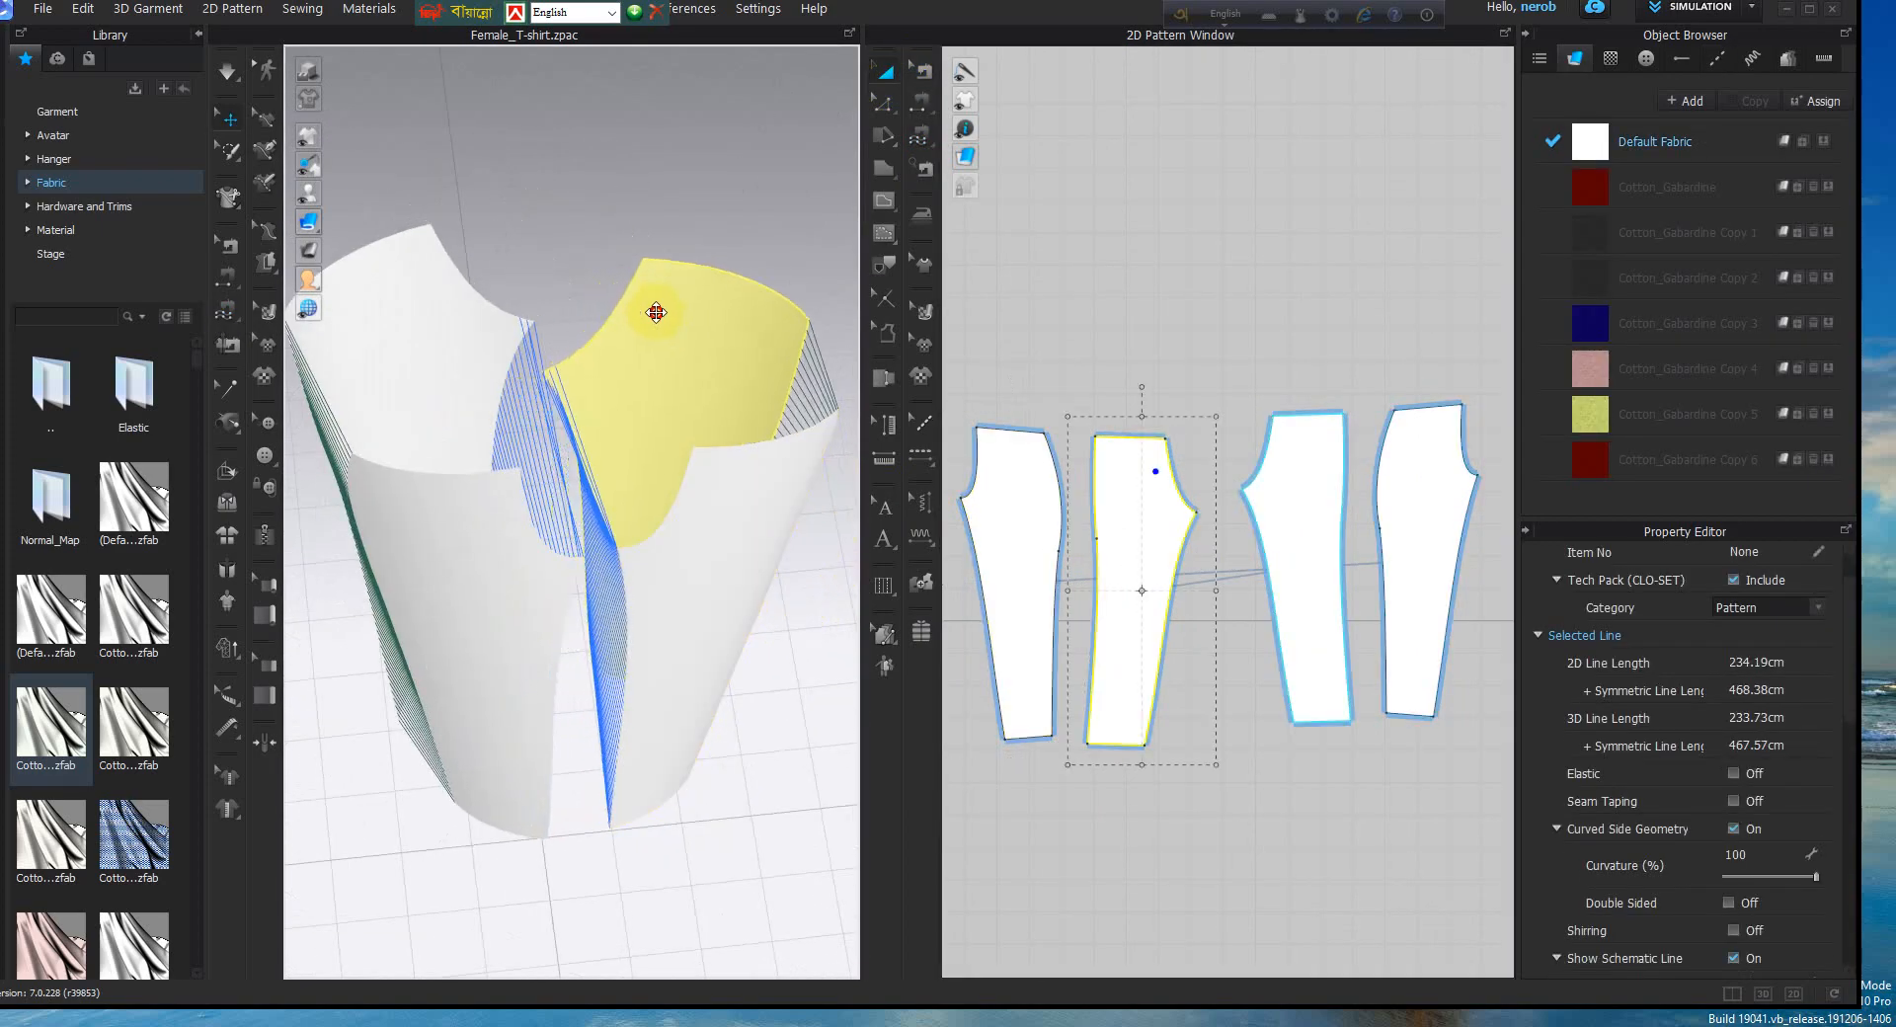
right_drag(657, 314, 670, 428)
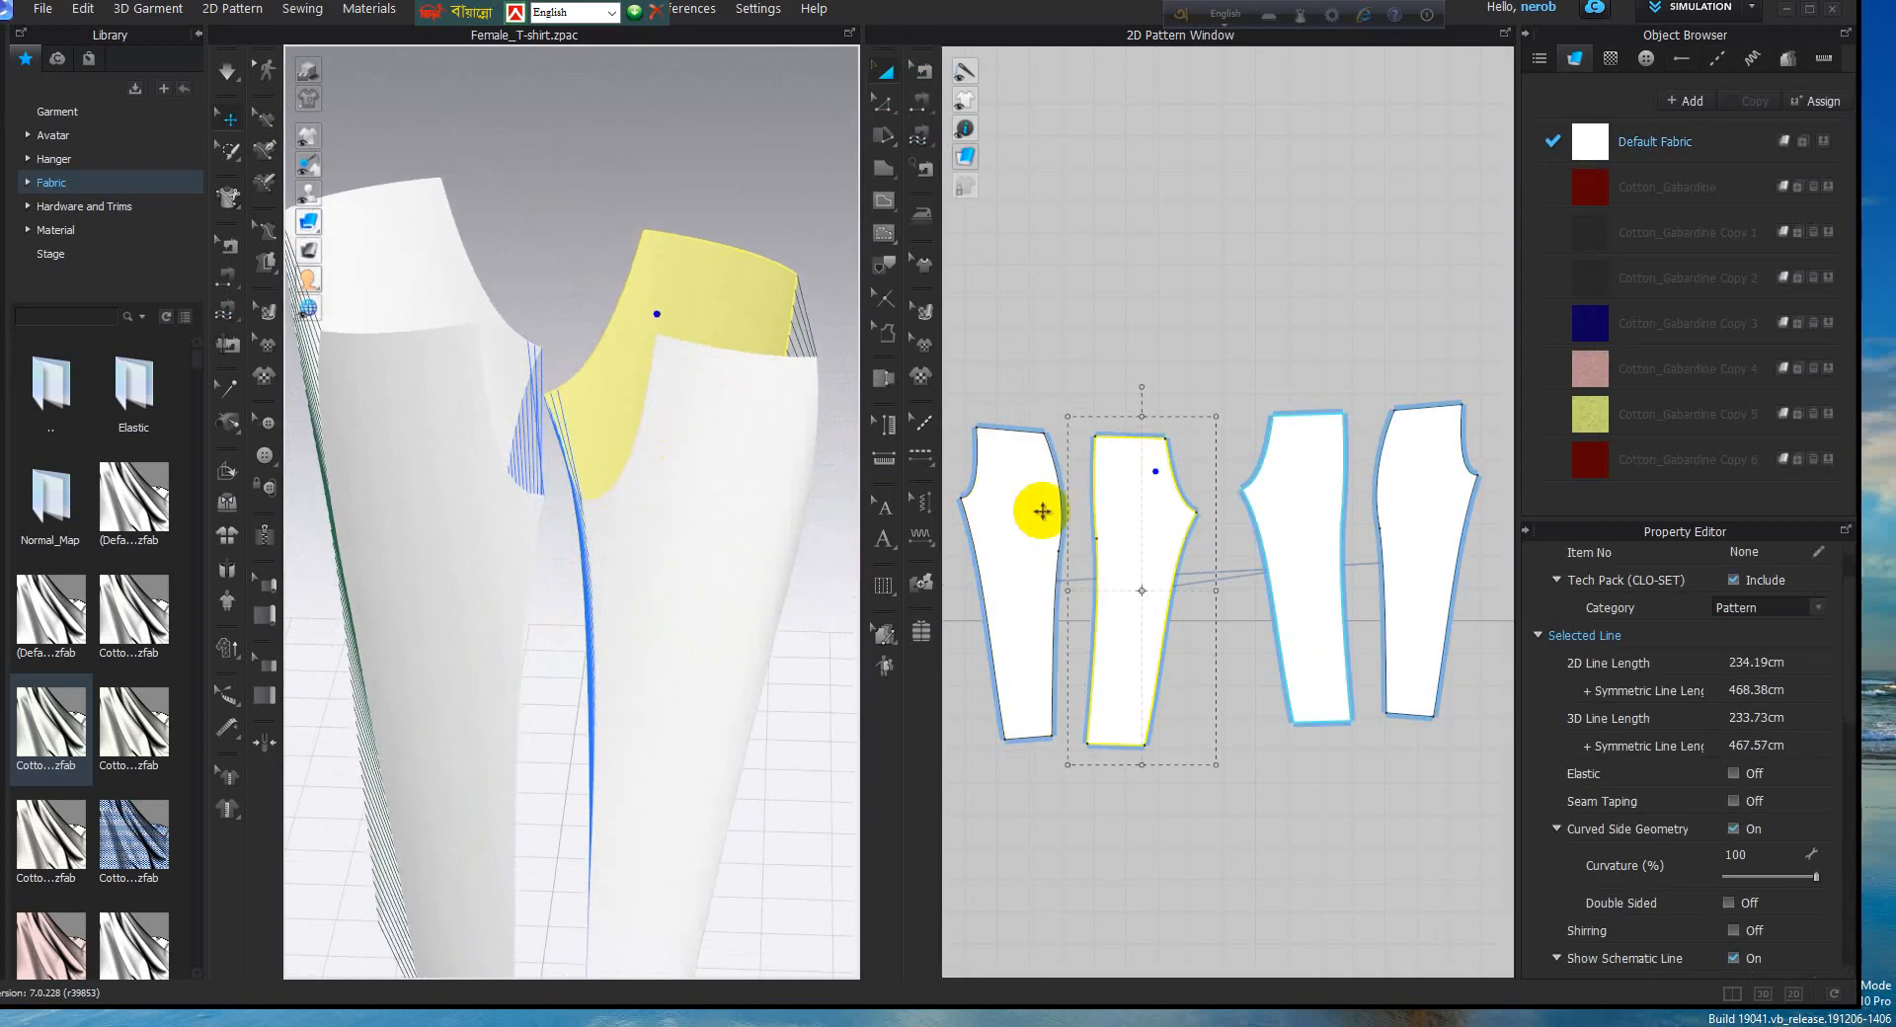
scroll(1073, 521, up, 3)
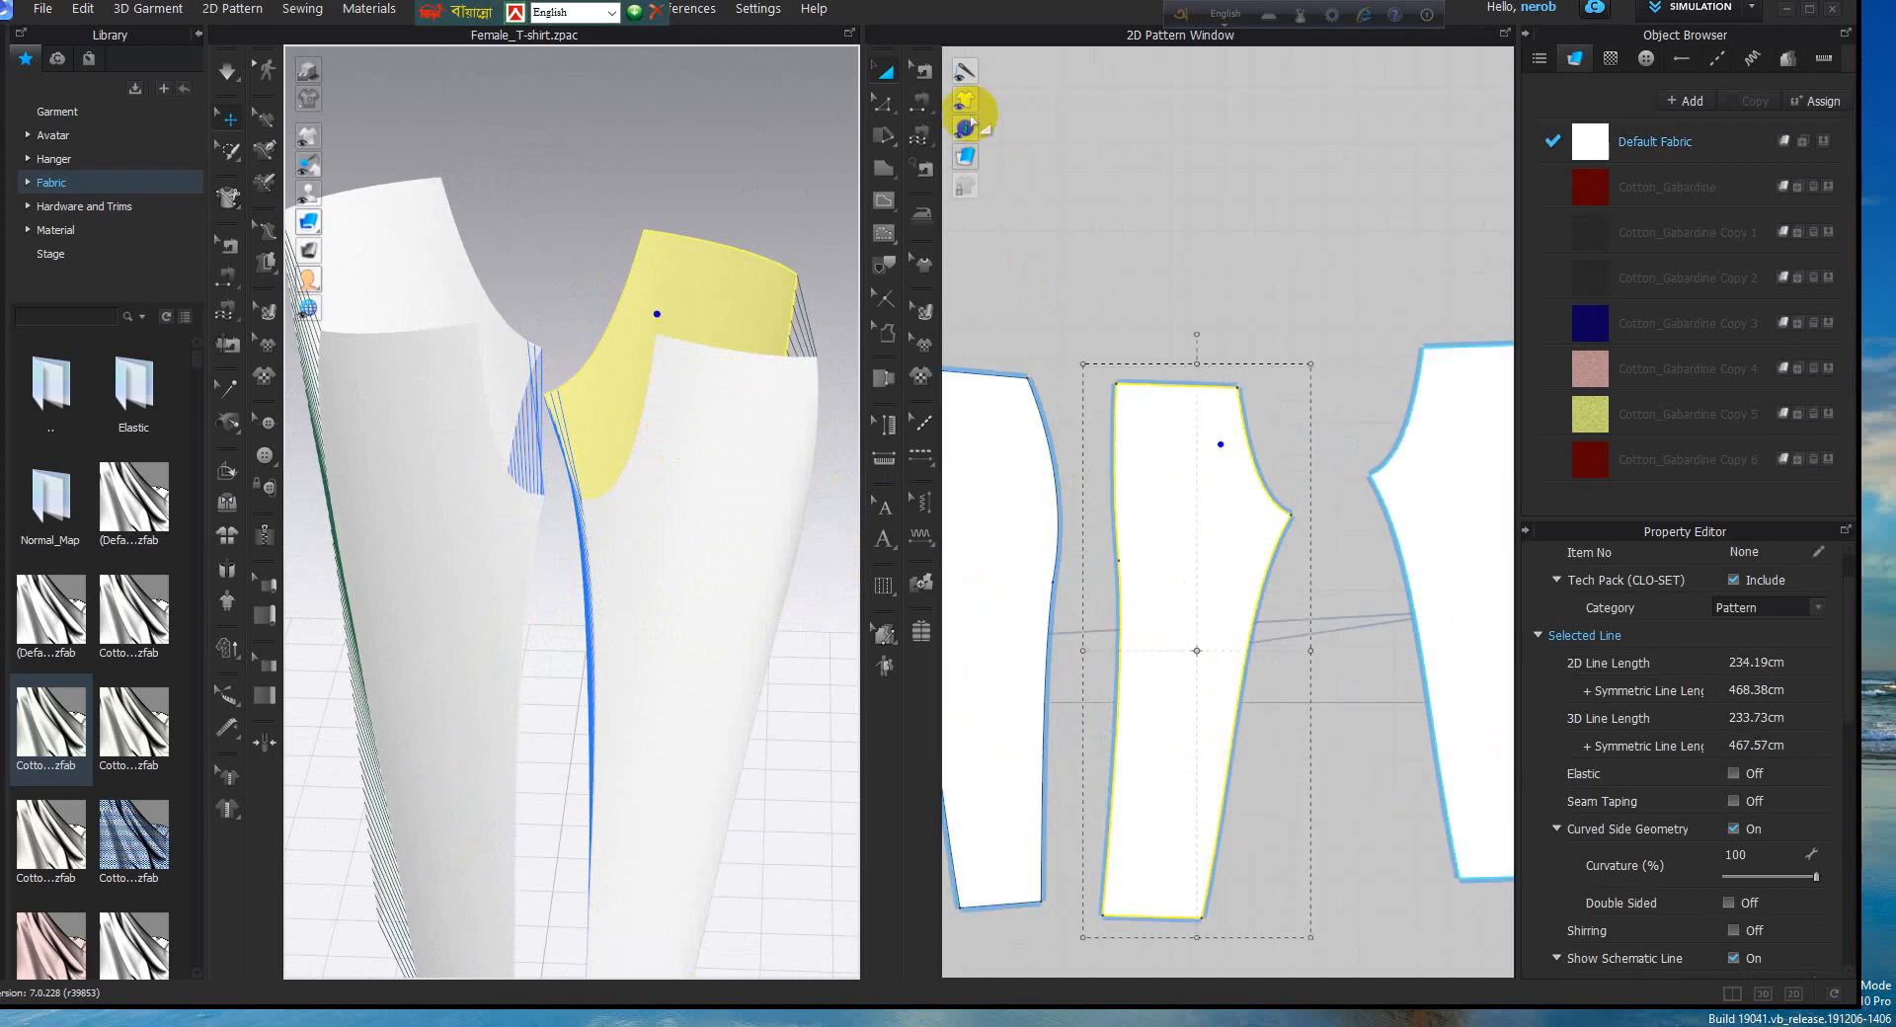
click(923, 105)
click(998, 54)
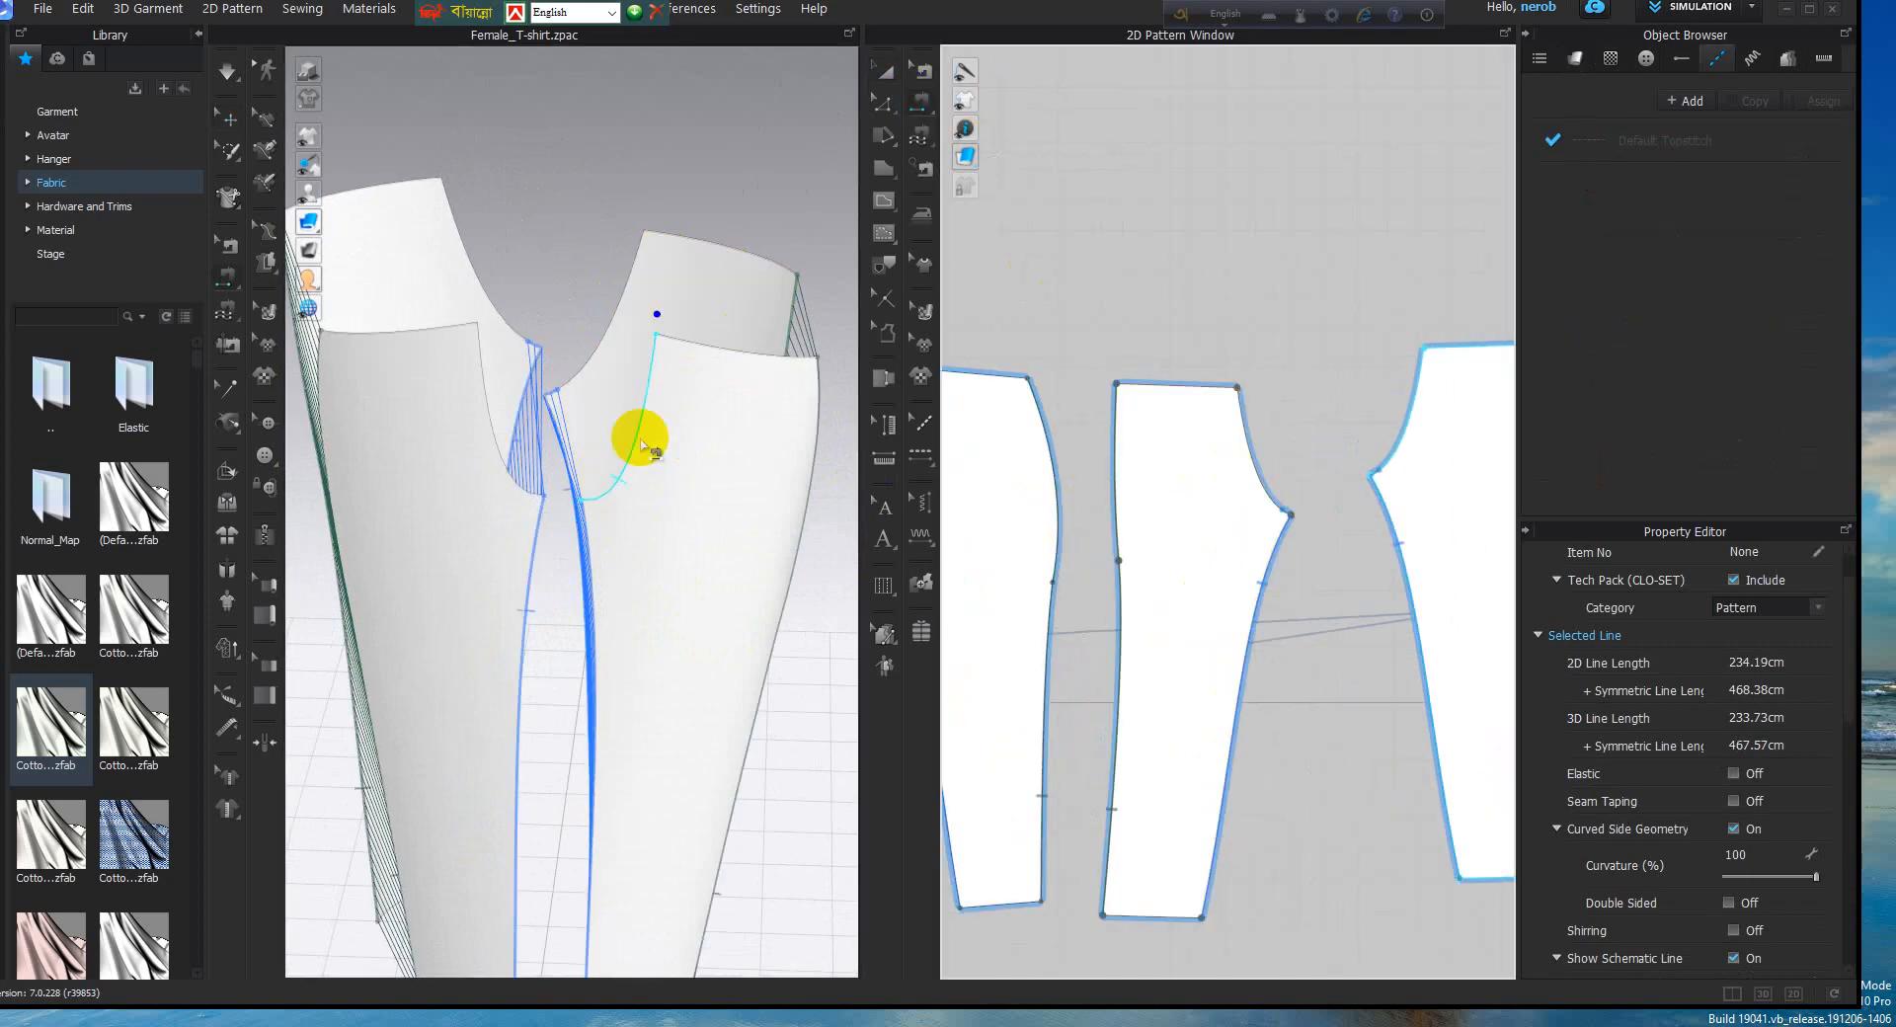
click(488, 409)
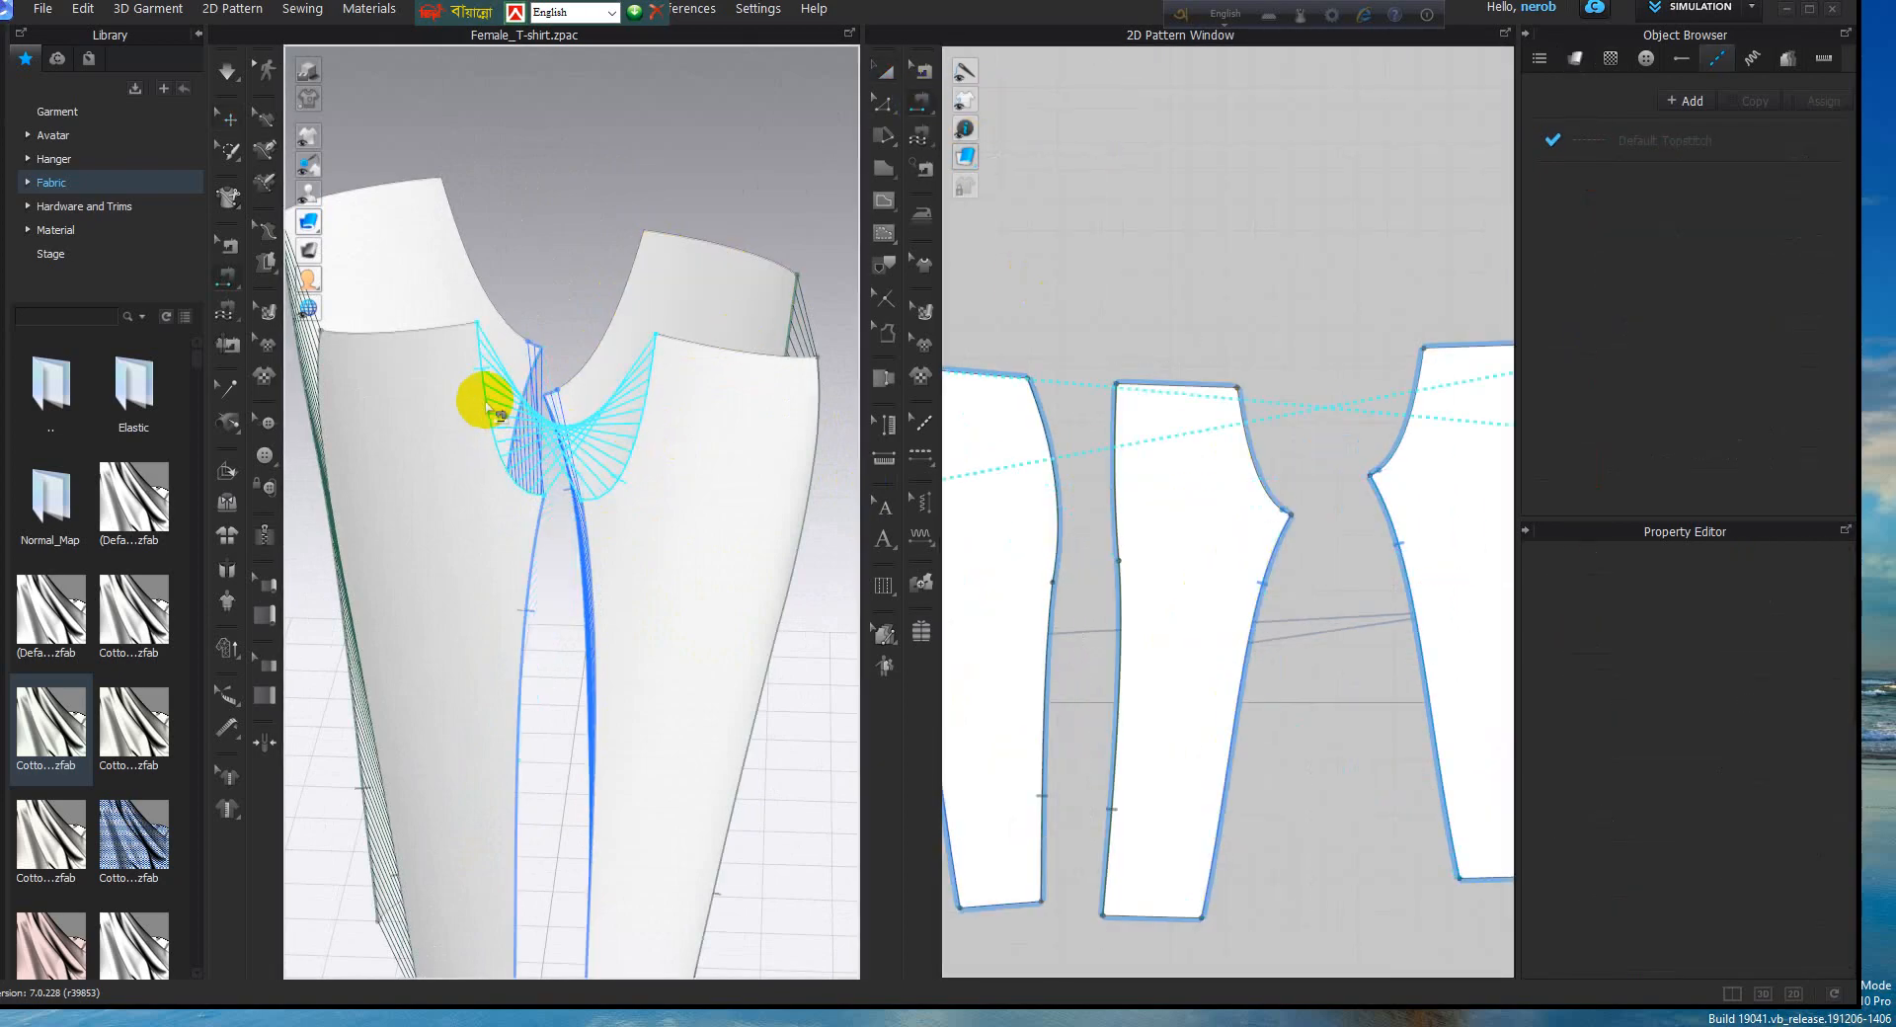
click(512, 465)
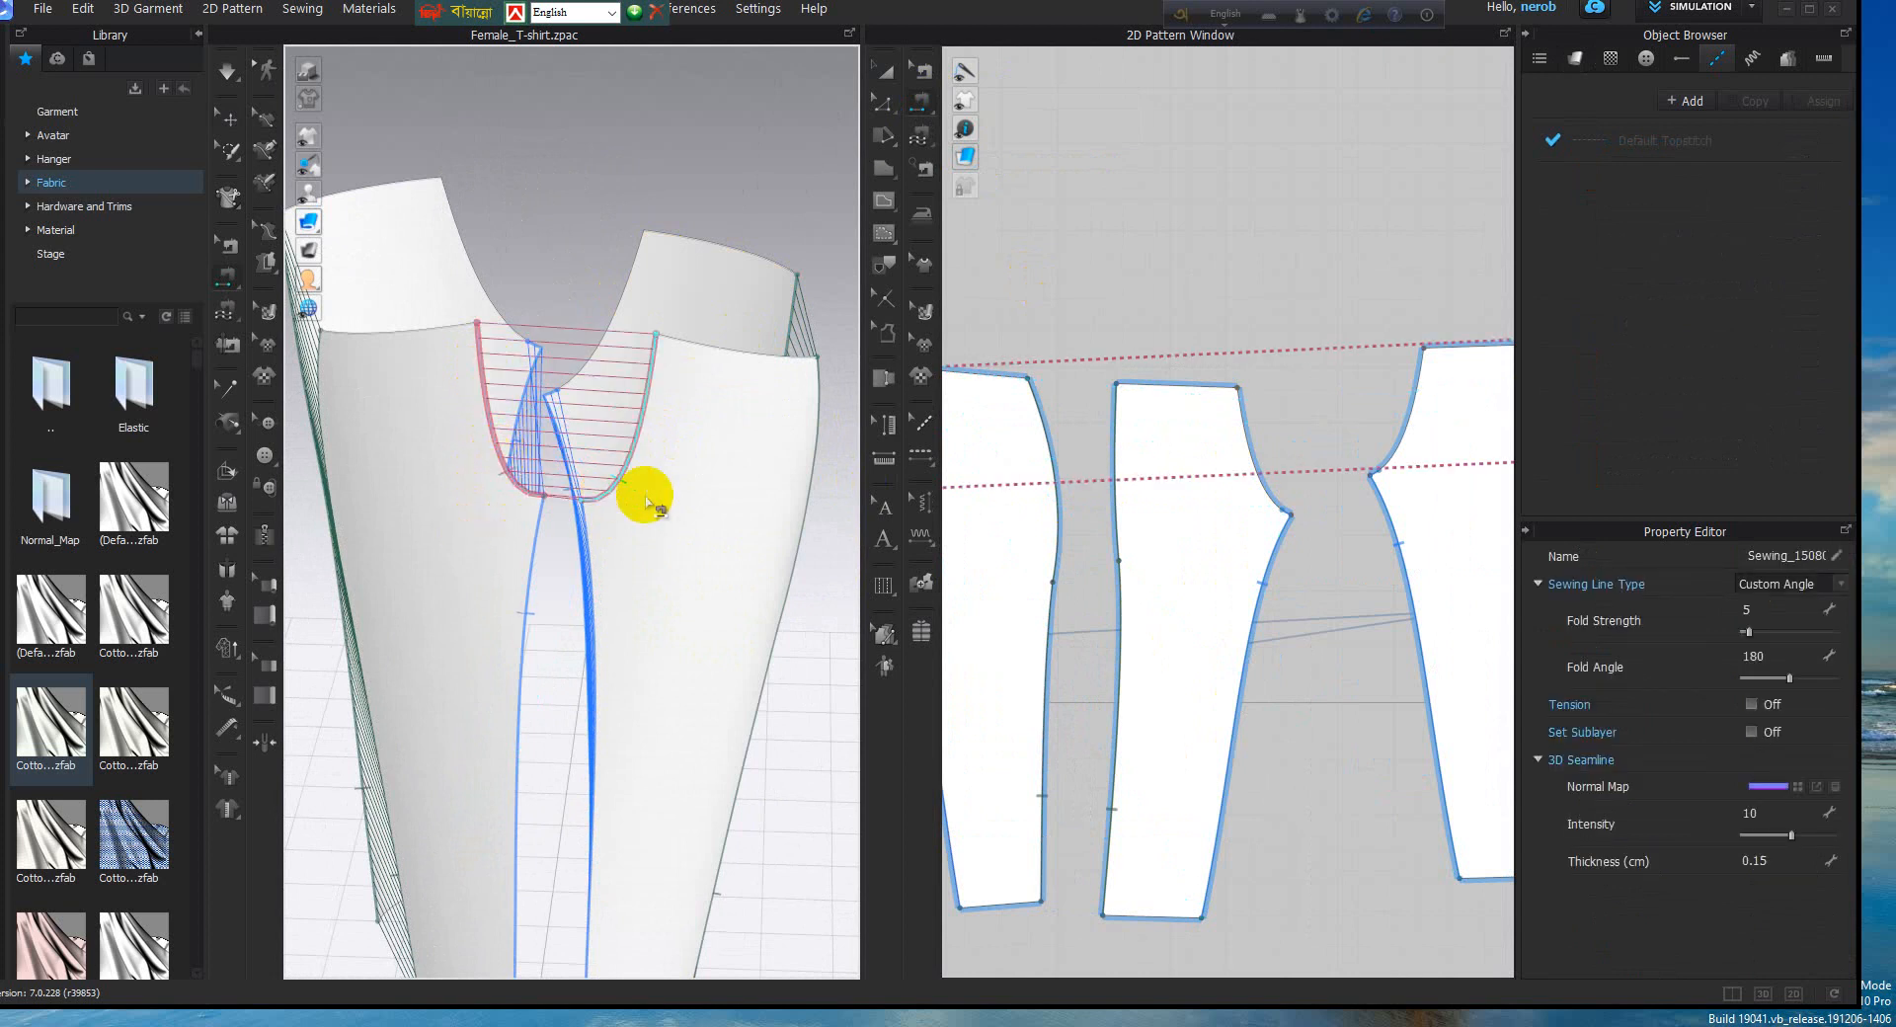
Sew the two back rise edges together with Segment Sewing, keeping their waist corners matched
scroll(692, 503, down, 3)
scroll(1111, 582, down, 4)
scroll(1106, 566, up, 3)
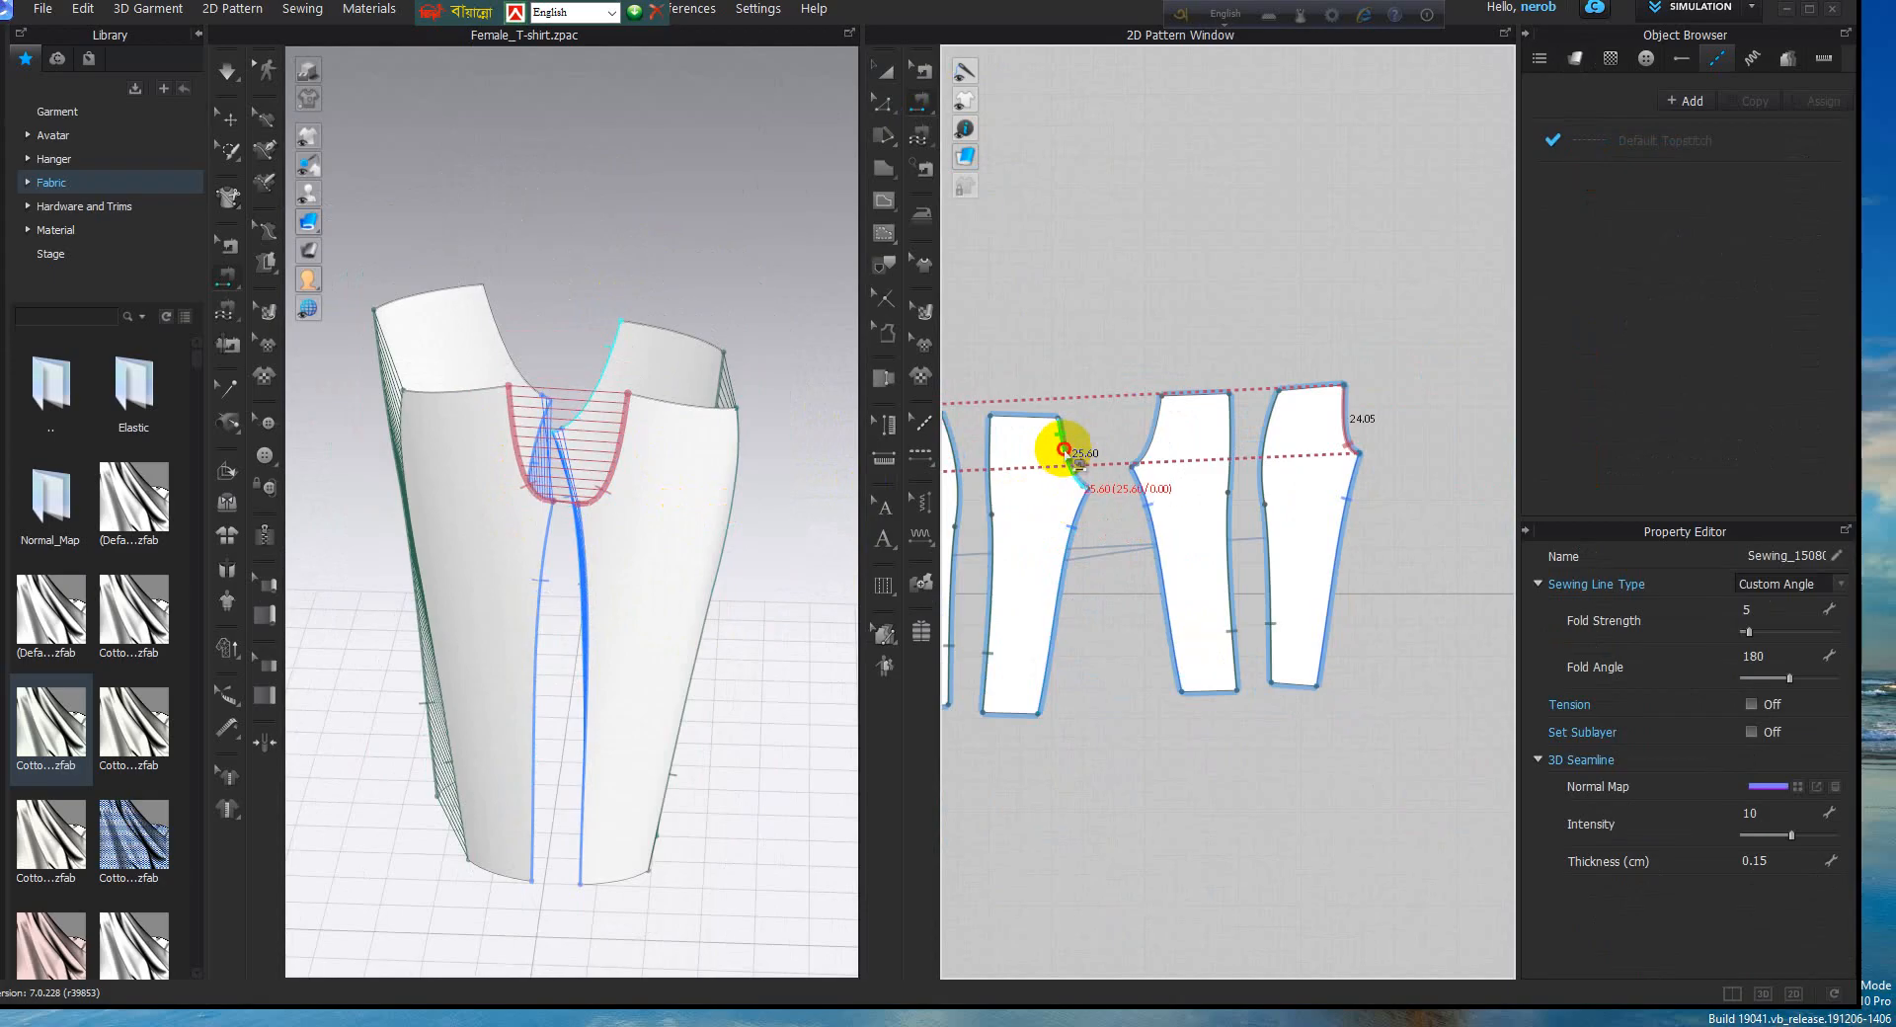
click(1064, 449)
click(1152, 431)
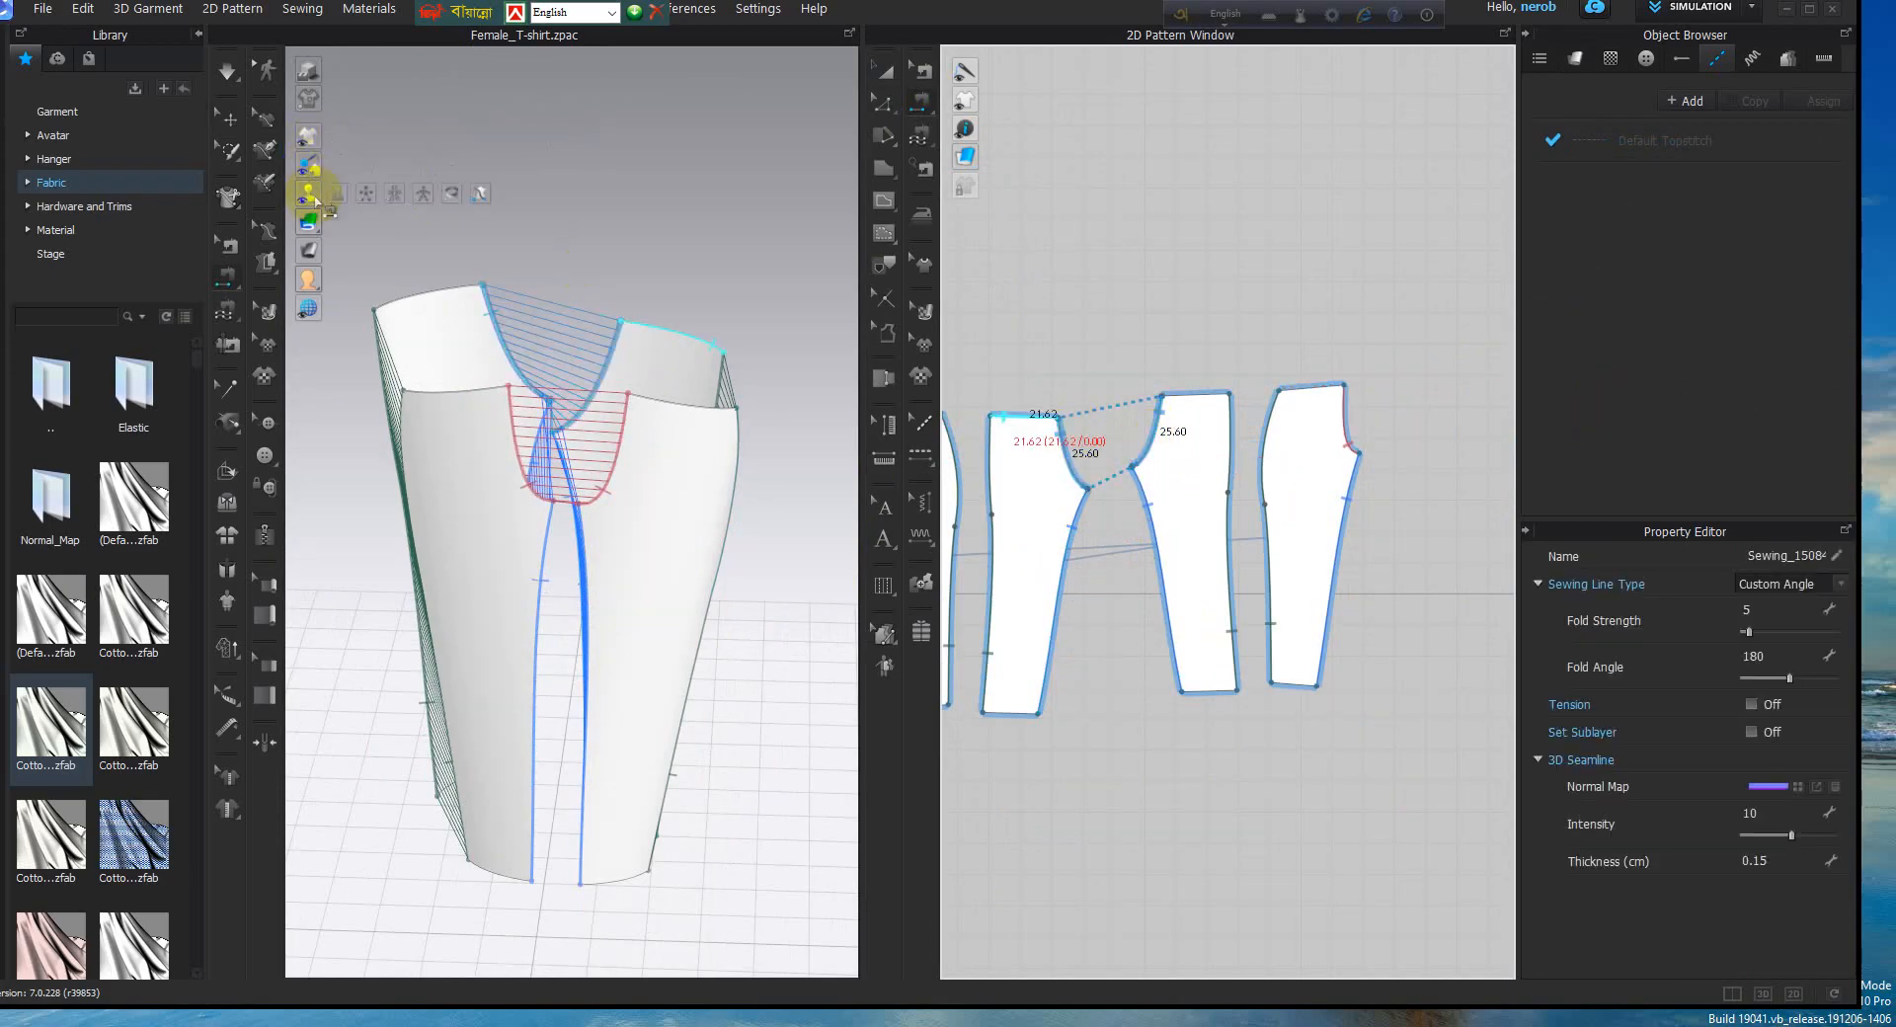
Show the avatar again and lower the back leg pieces slightly behind the body
click(336, 193)
right_drag(423, 241, 843, 326)
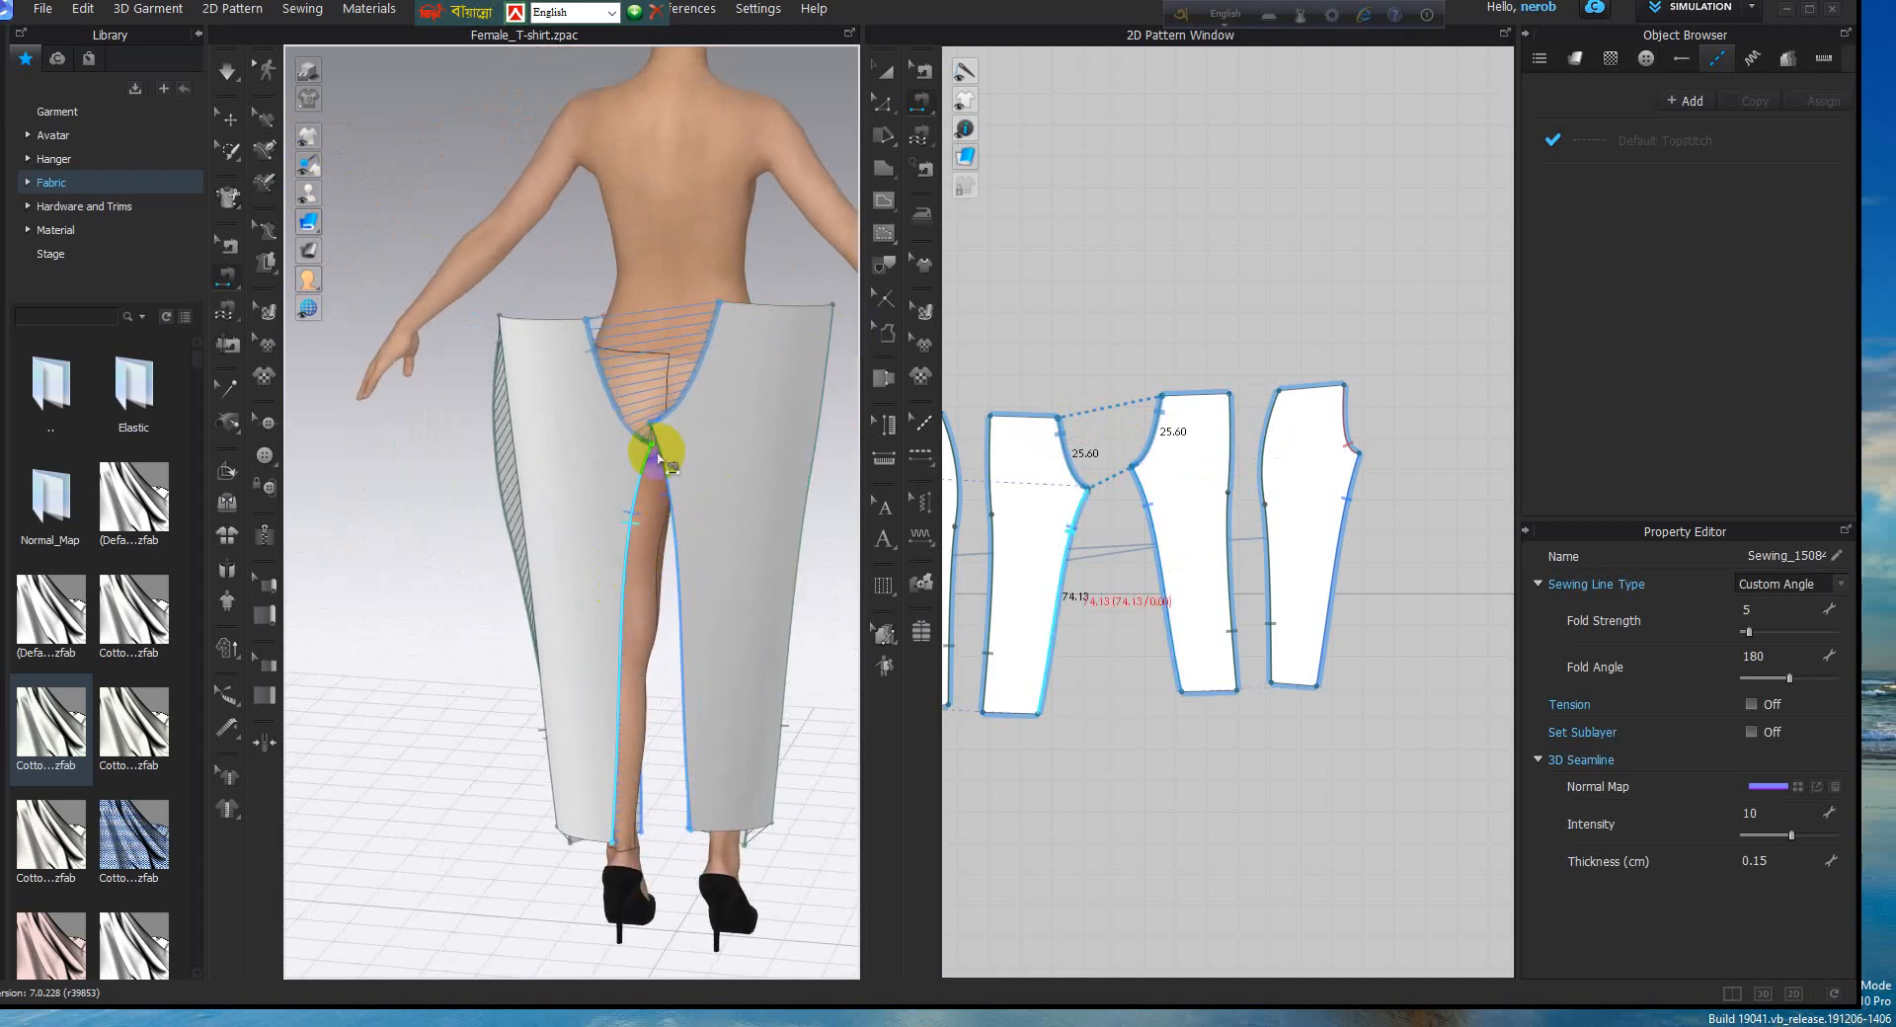
click(886, 79)
click(567, 638)
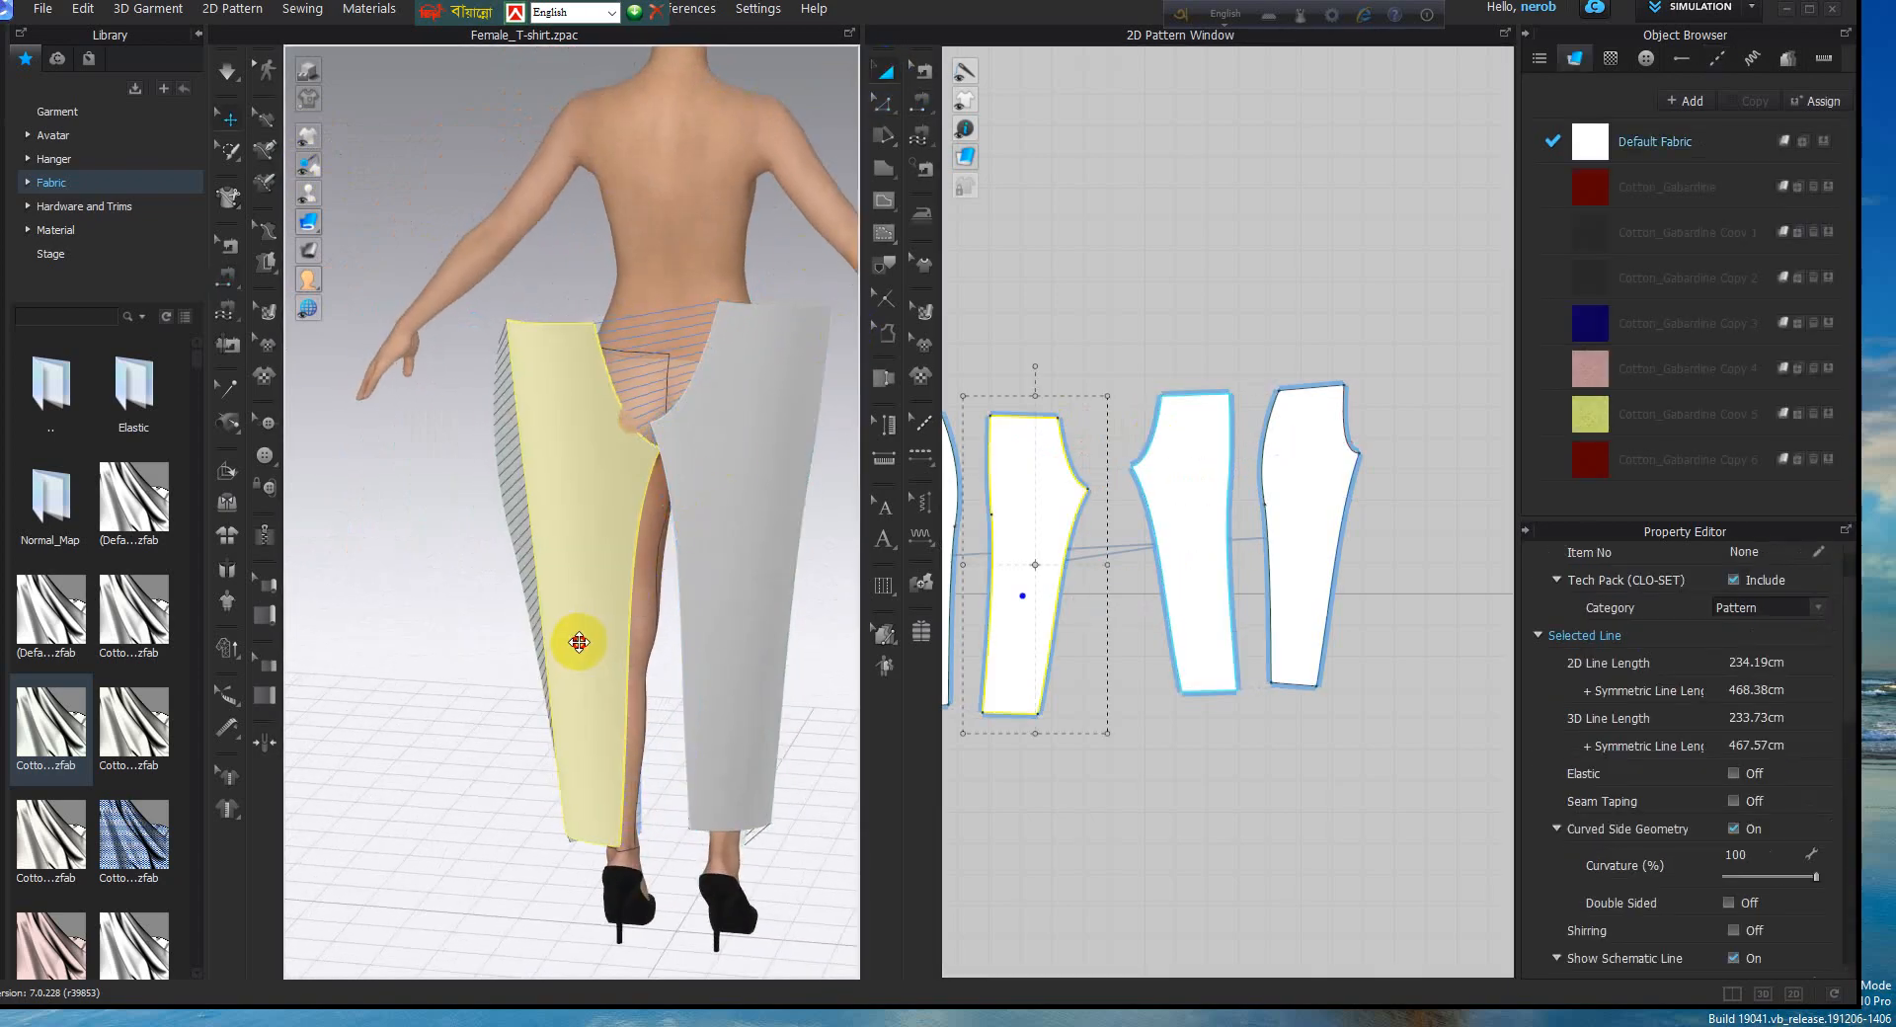
right_drag(579, 650, 774, 621)
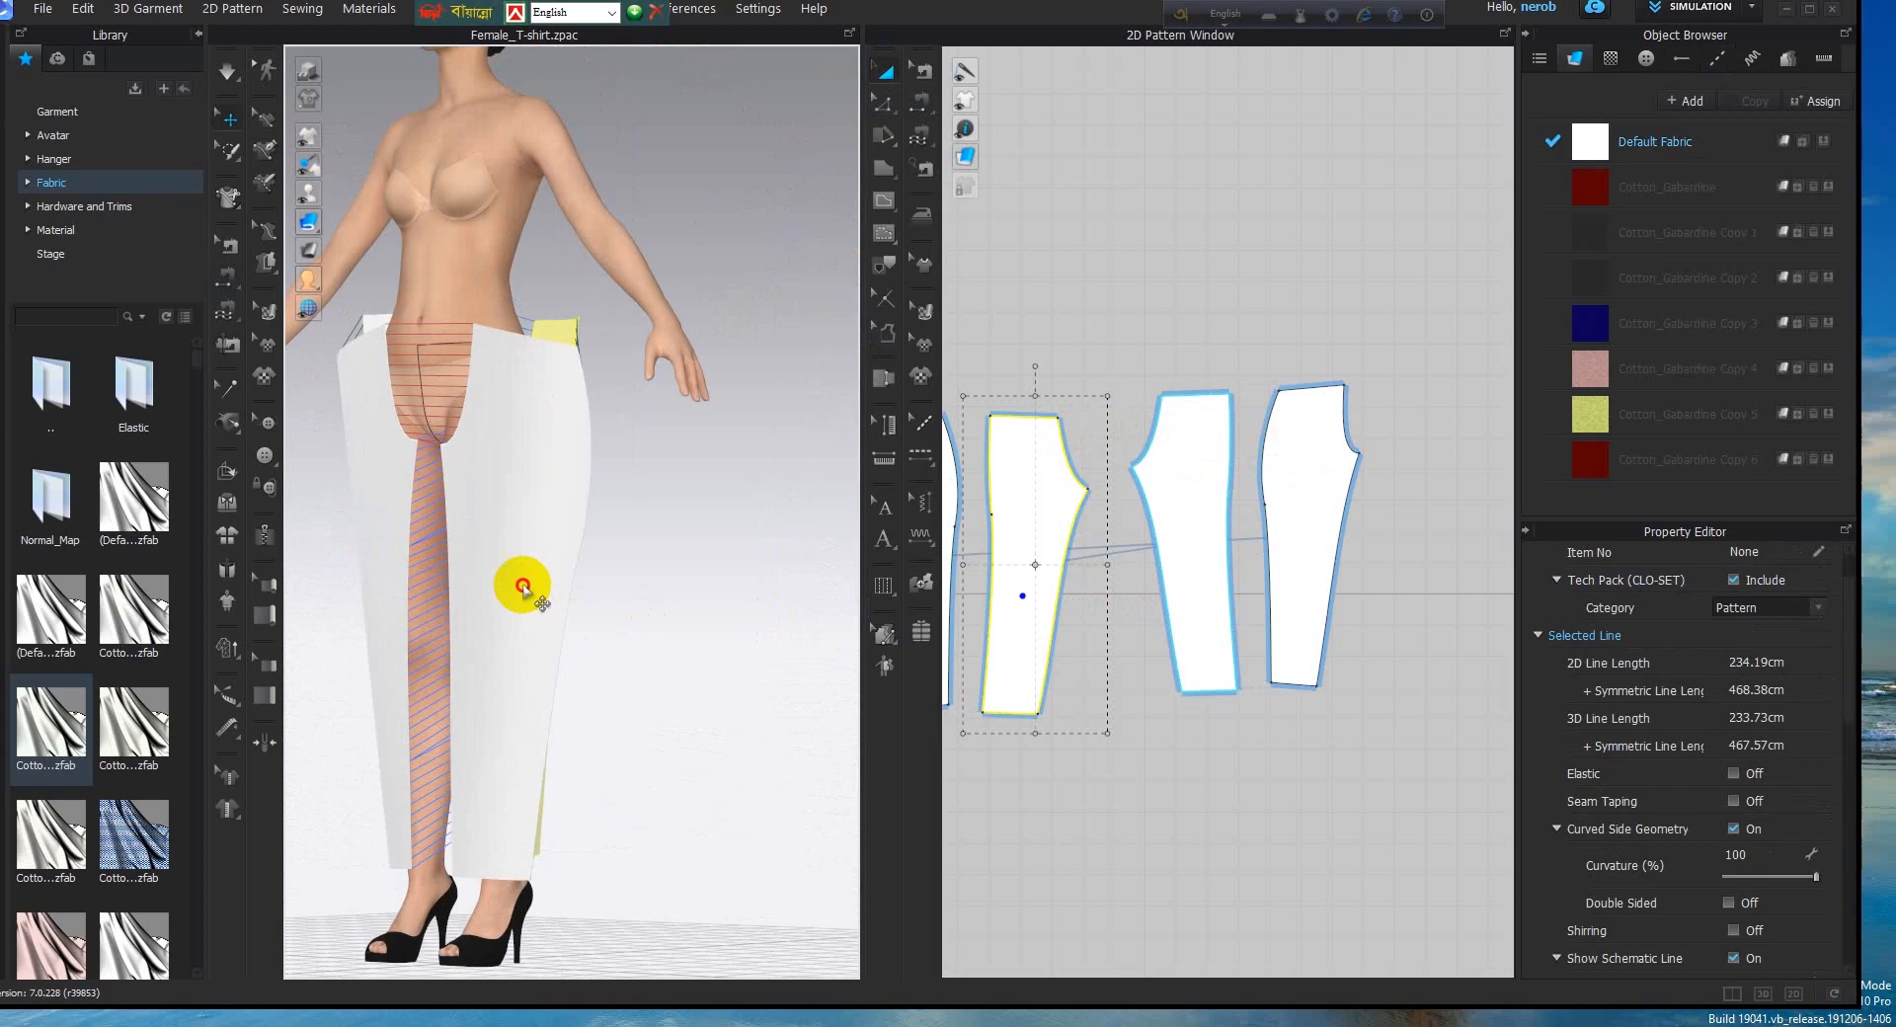
click(502, 587)
right_drag(597, 578, 286, 560)
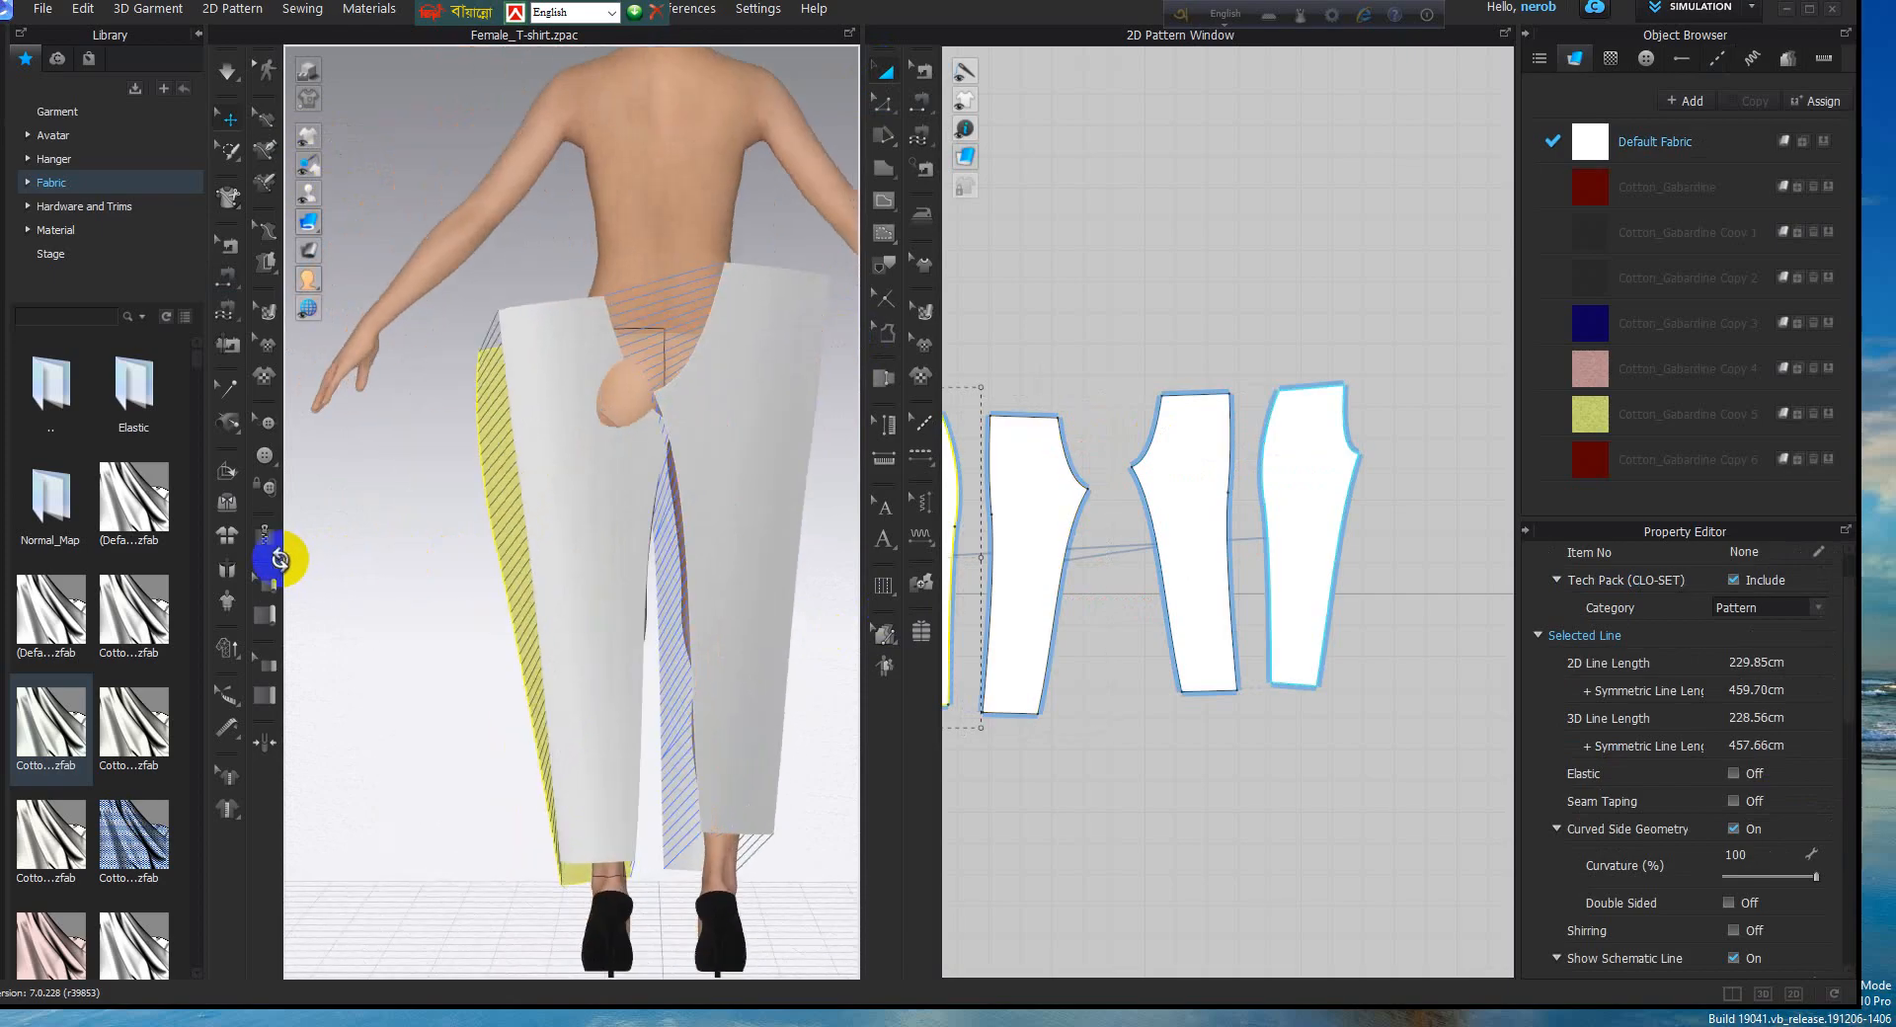
click(709, 493)
drag(709, 493, 709, 503)
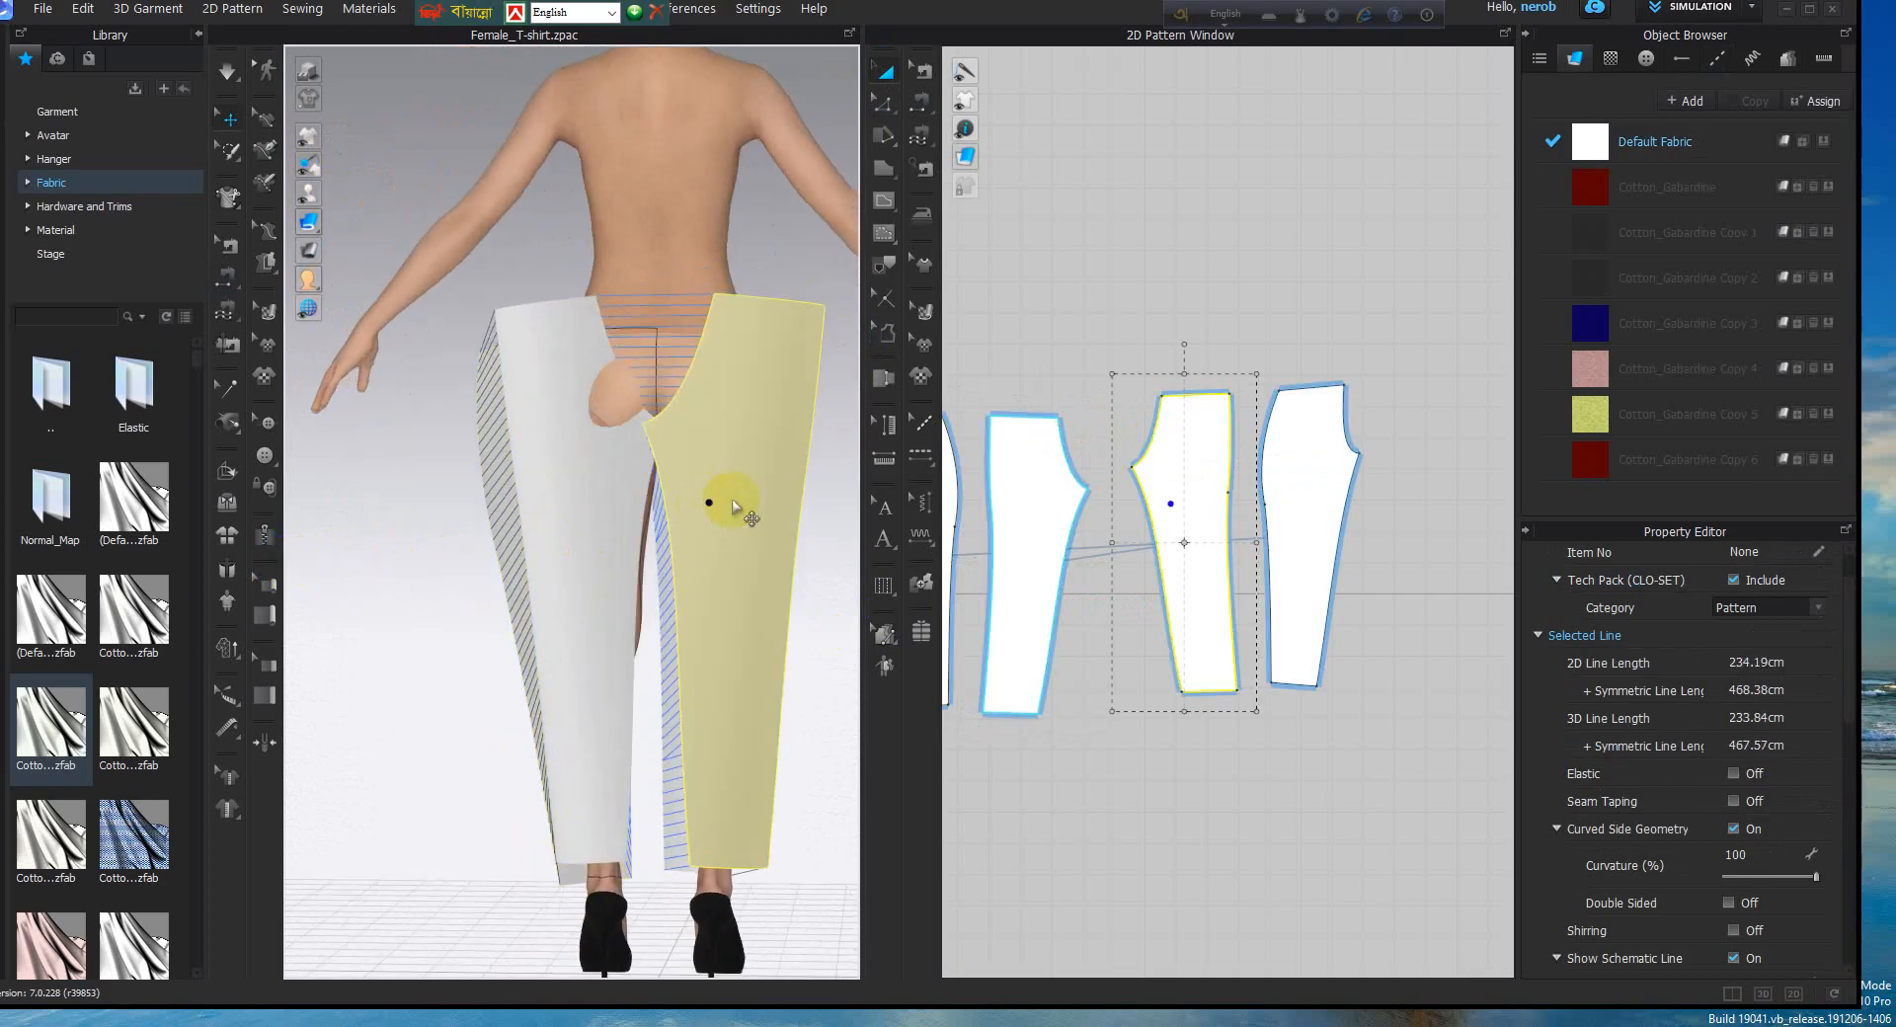
right_drag(735, 507, 550, 530)
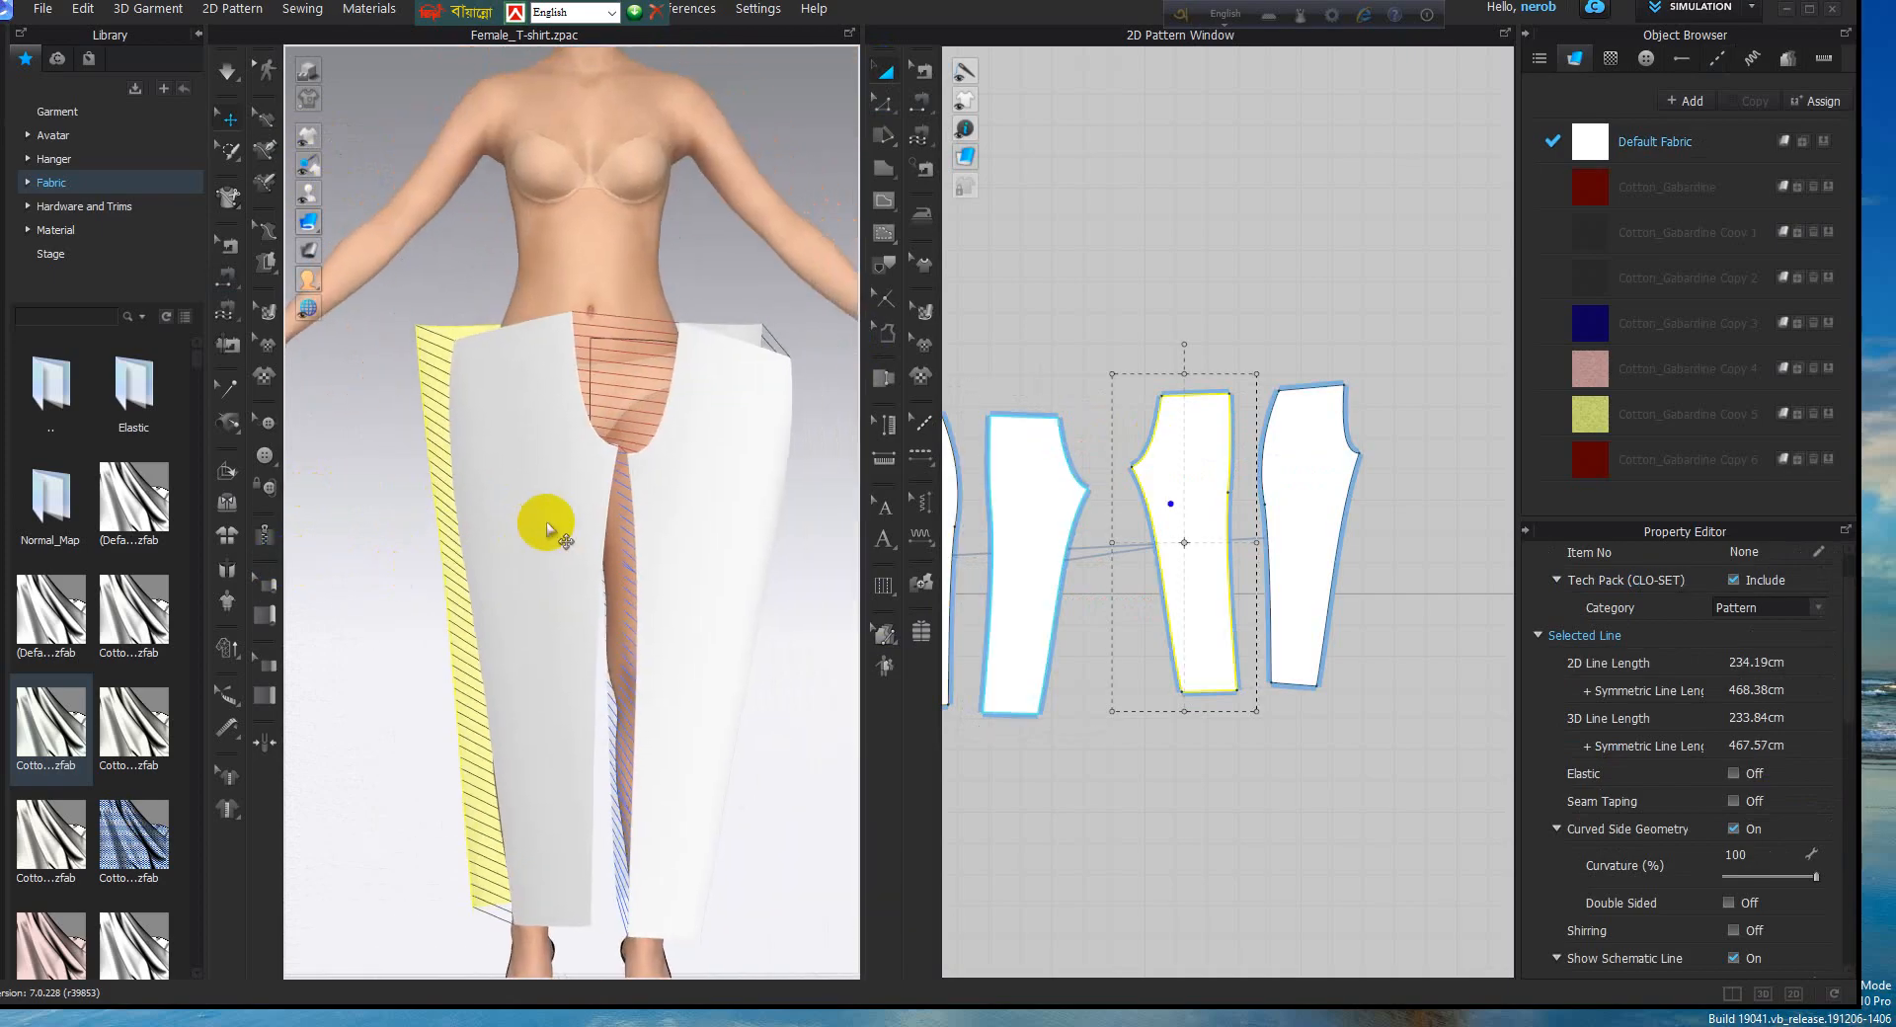
Simulate the trousers onto the avatar, pull both sides of the front waist upward, and stop the simulation
click(228, 73)
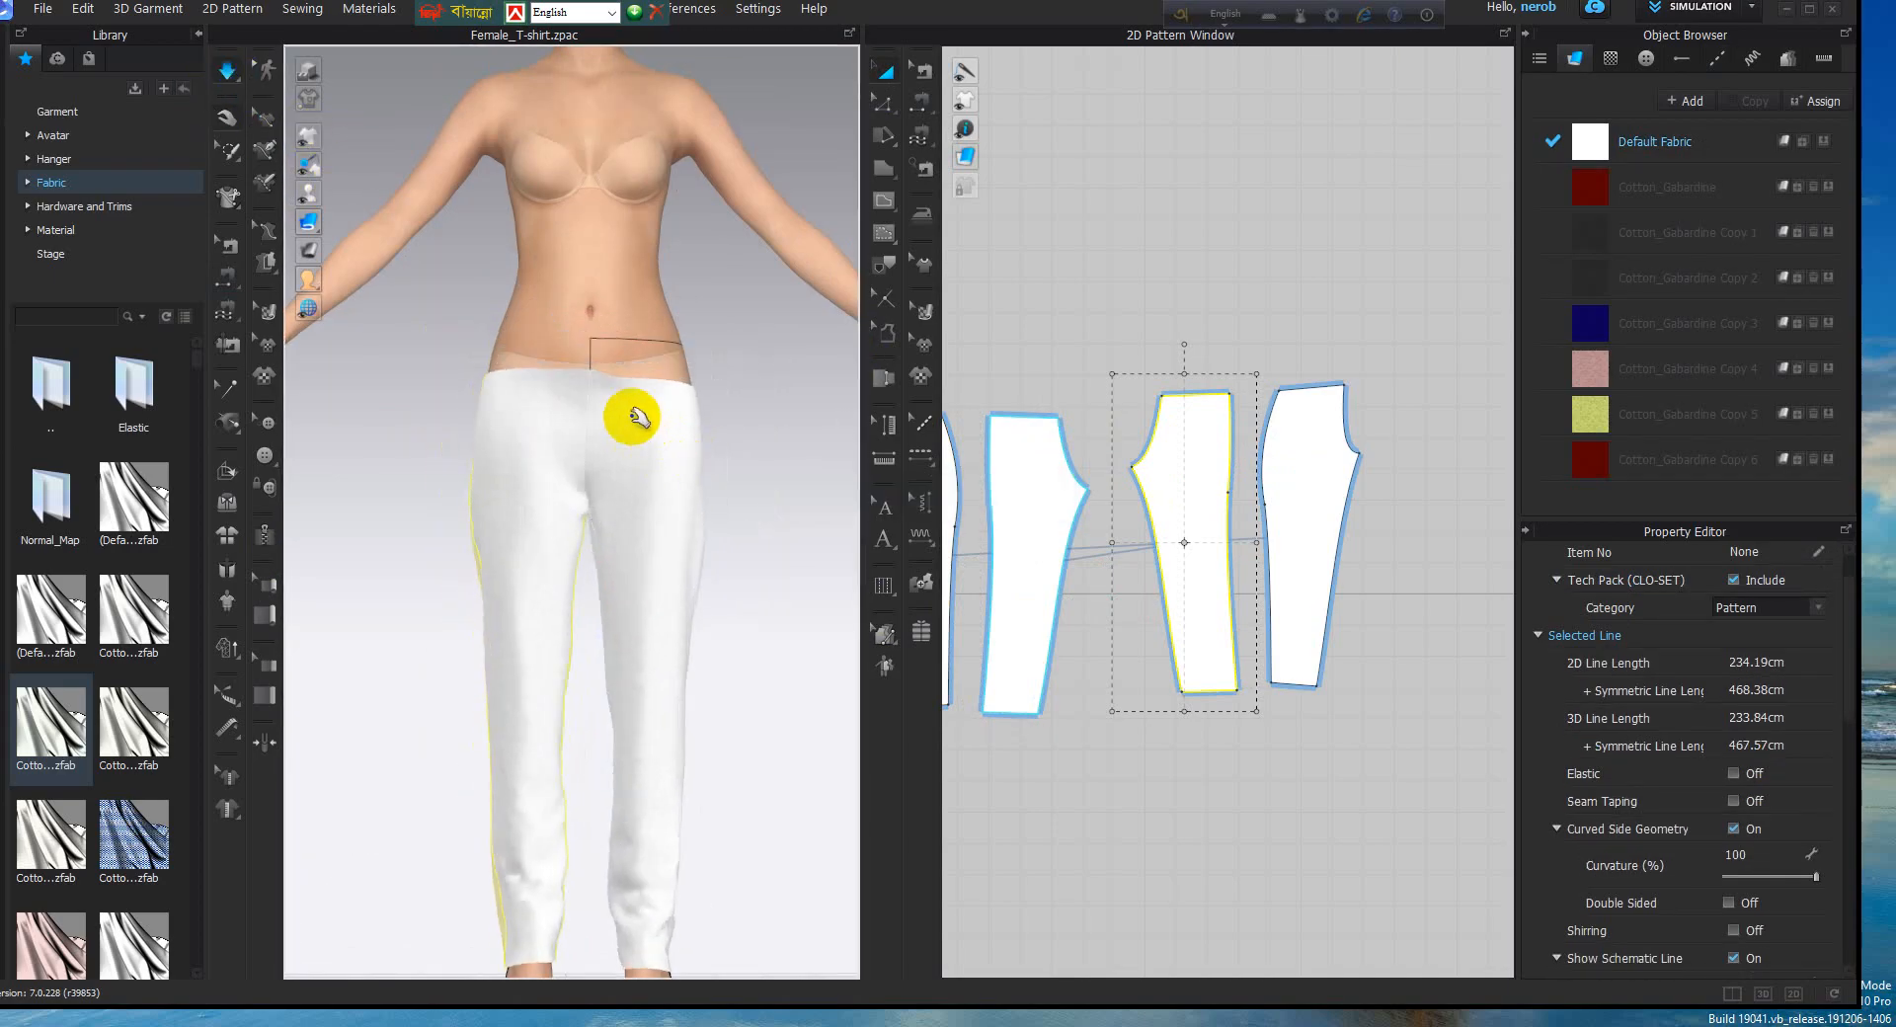
click(625, 346)
drag(523, 335, 542, 254)
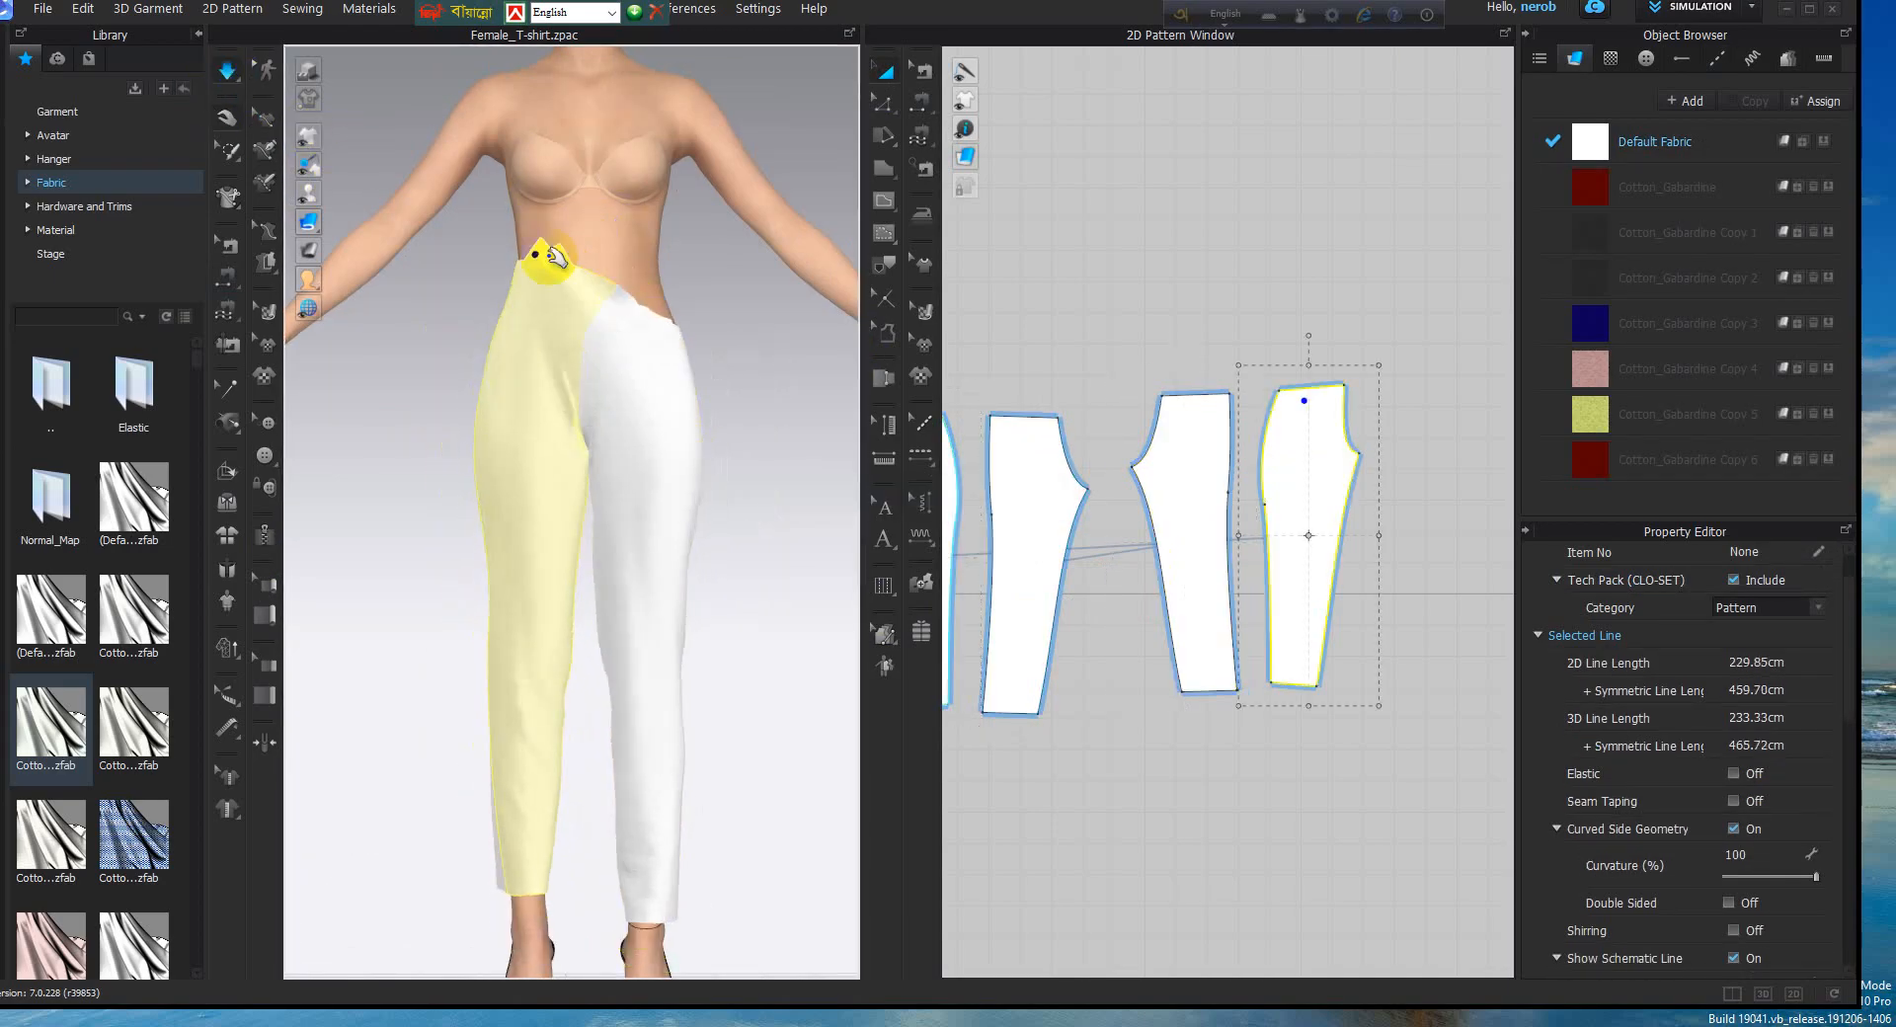
drag(626, 363, 629, 197)
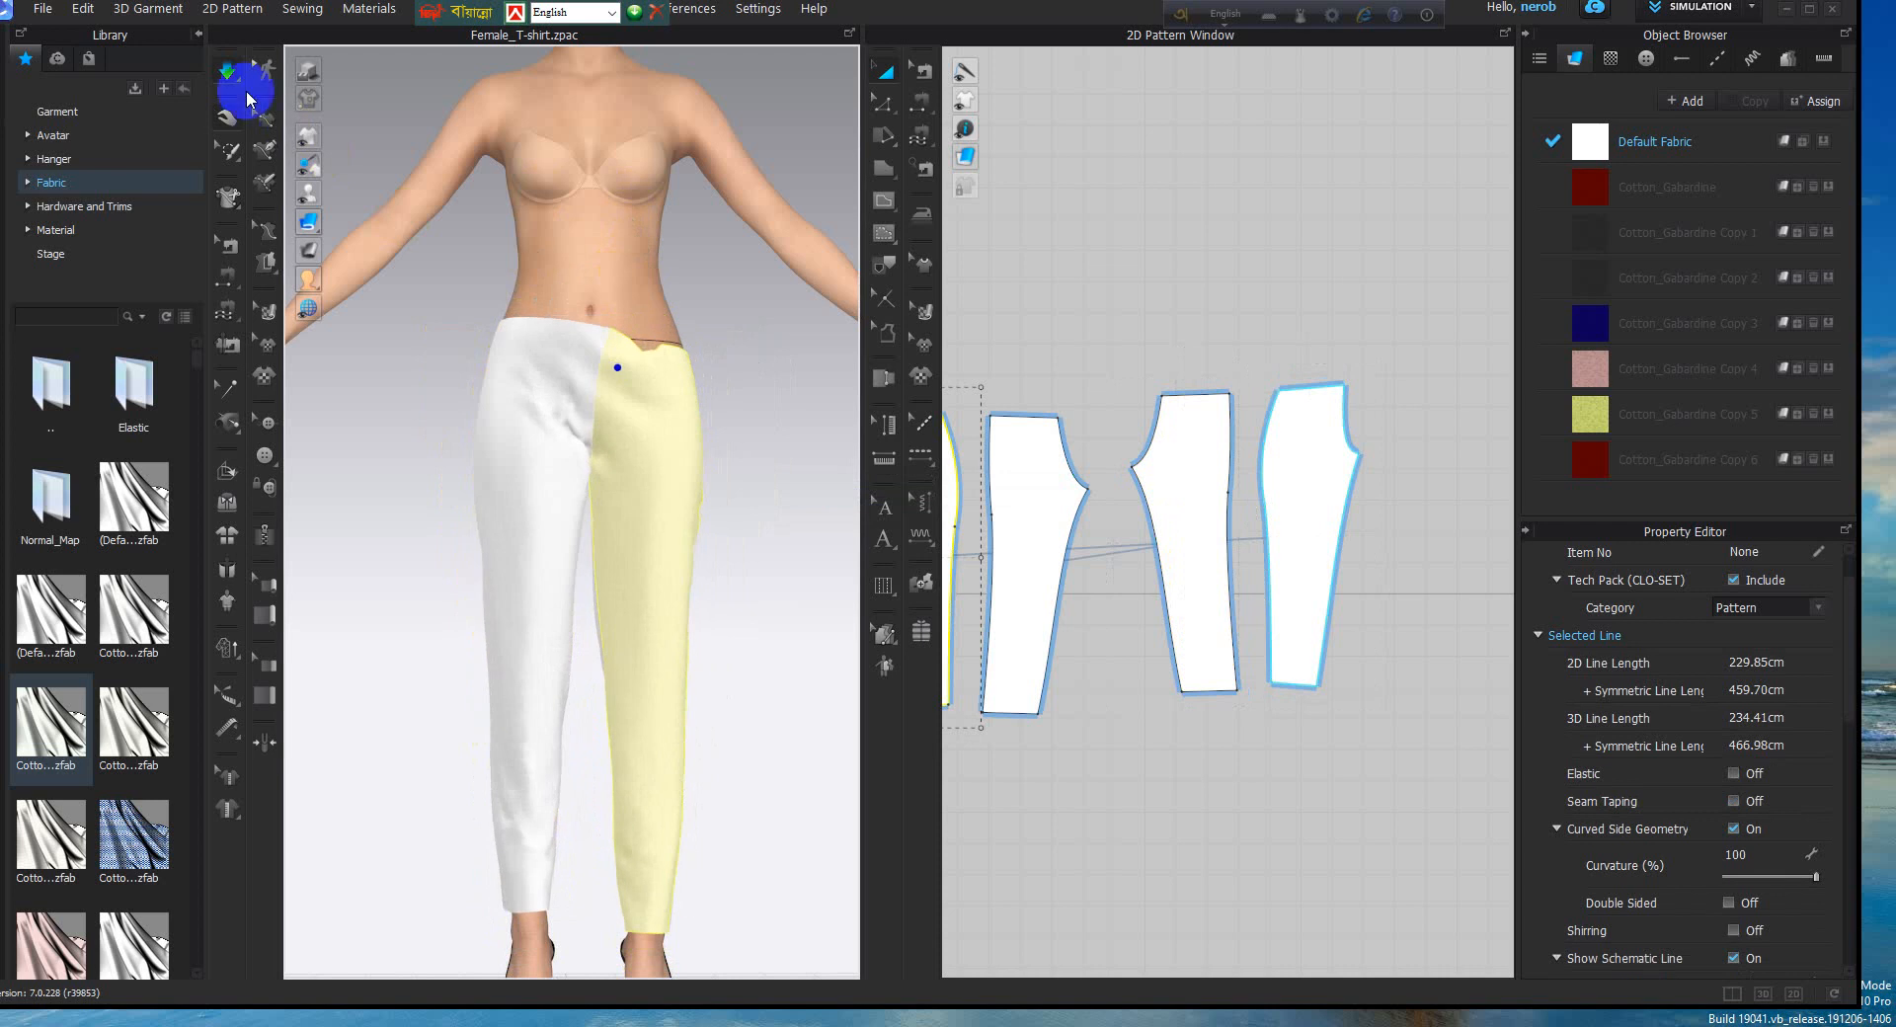
click(228, 72)
Move the outer waist corner of the front leg pattern slightly inward with Edit Pattern to narrow the front waist
middle_drag(1047, 445, 1272, 416)
scroll(1098, 433, up, 5)
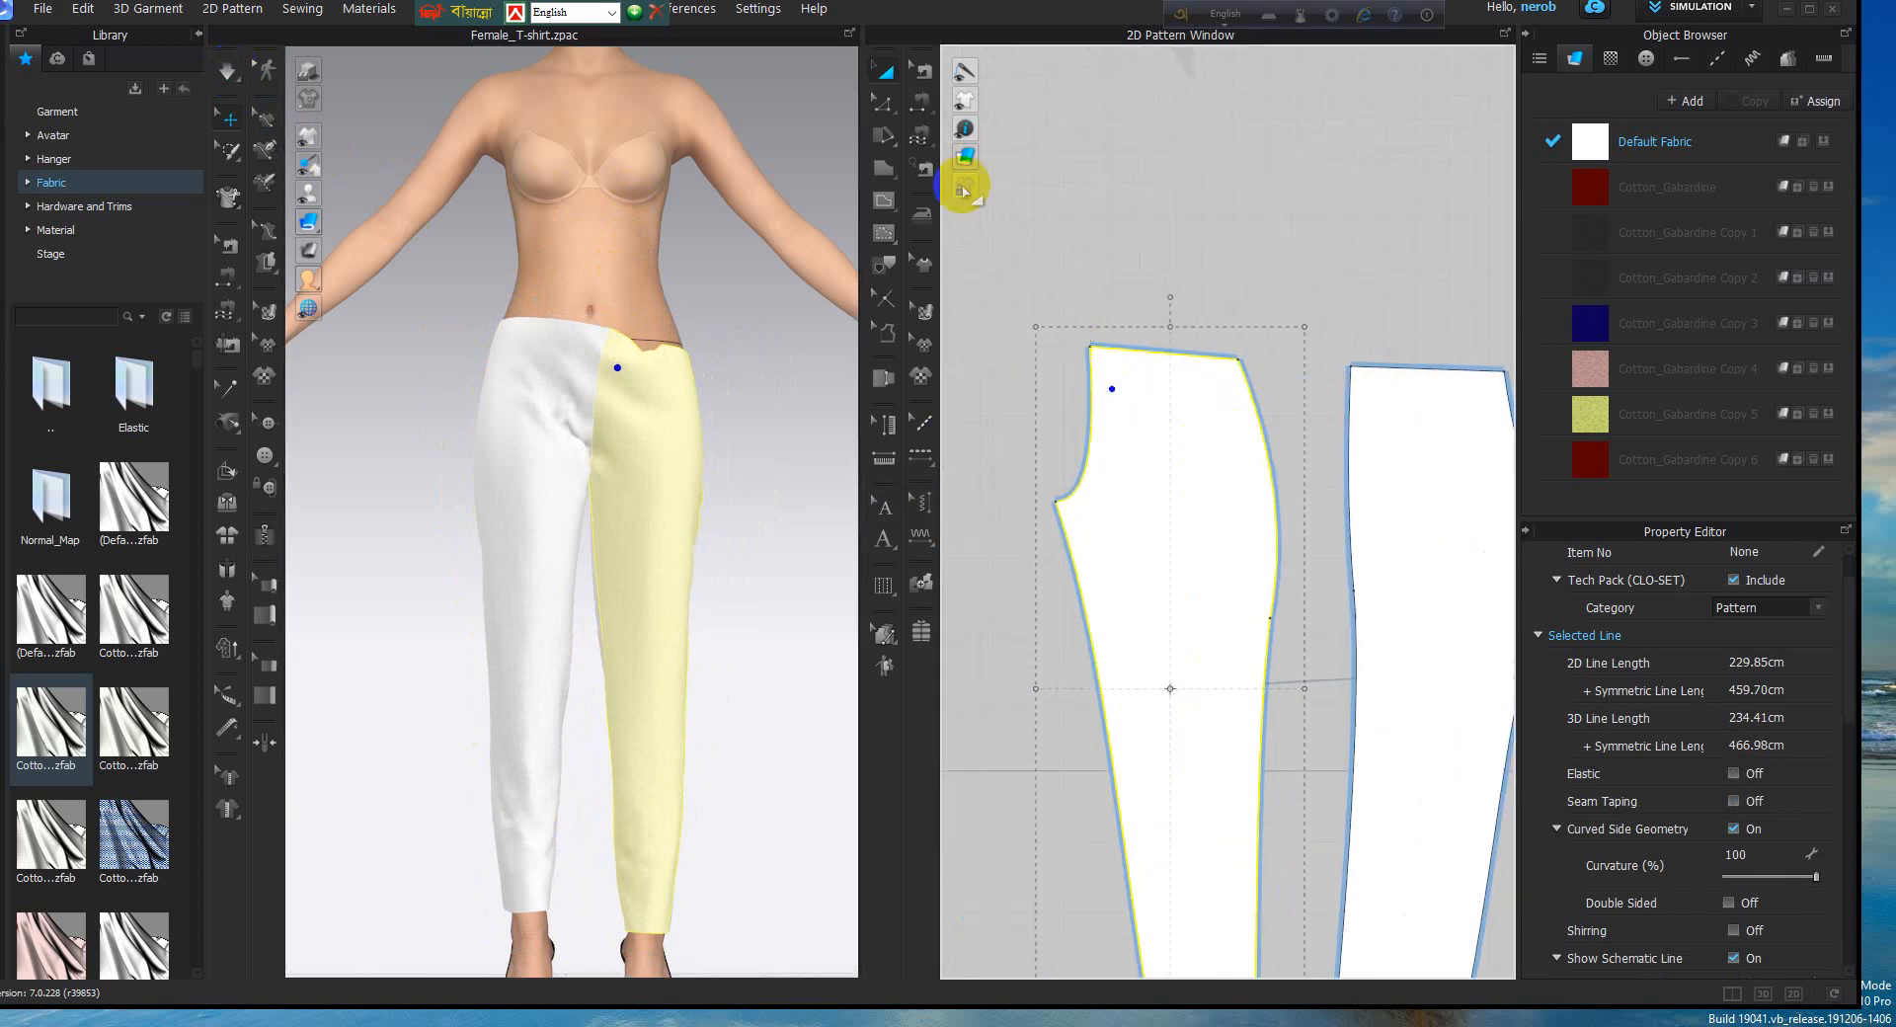
click(884, 107)
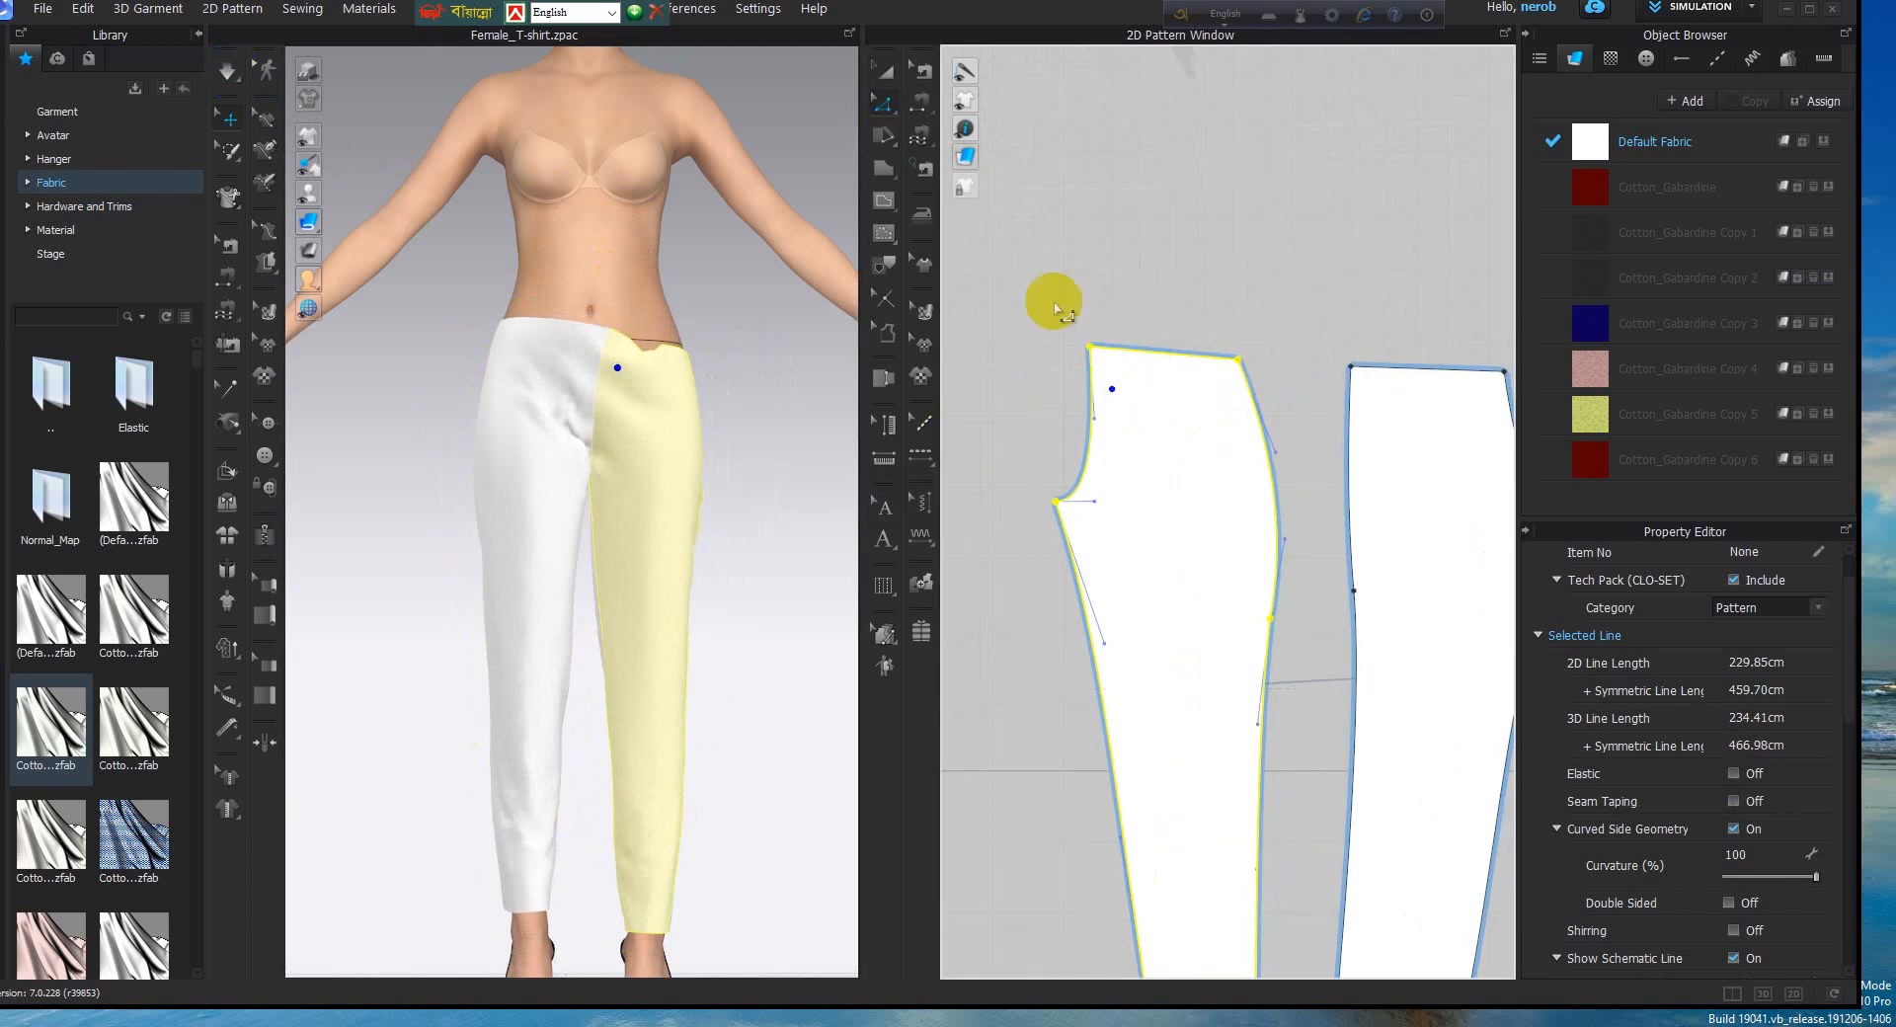
drag(1237, 357, 1215, 353)
click(1230, 356)
middle_drag(1367, 390, 1264, 394)
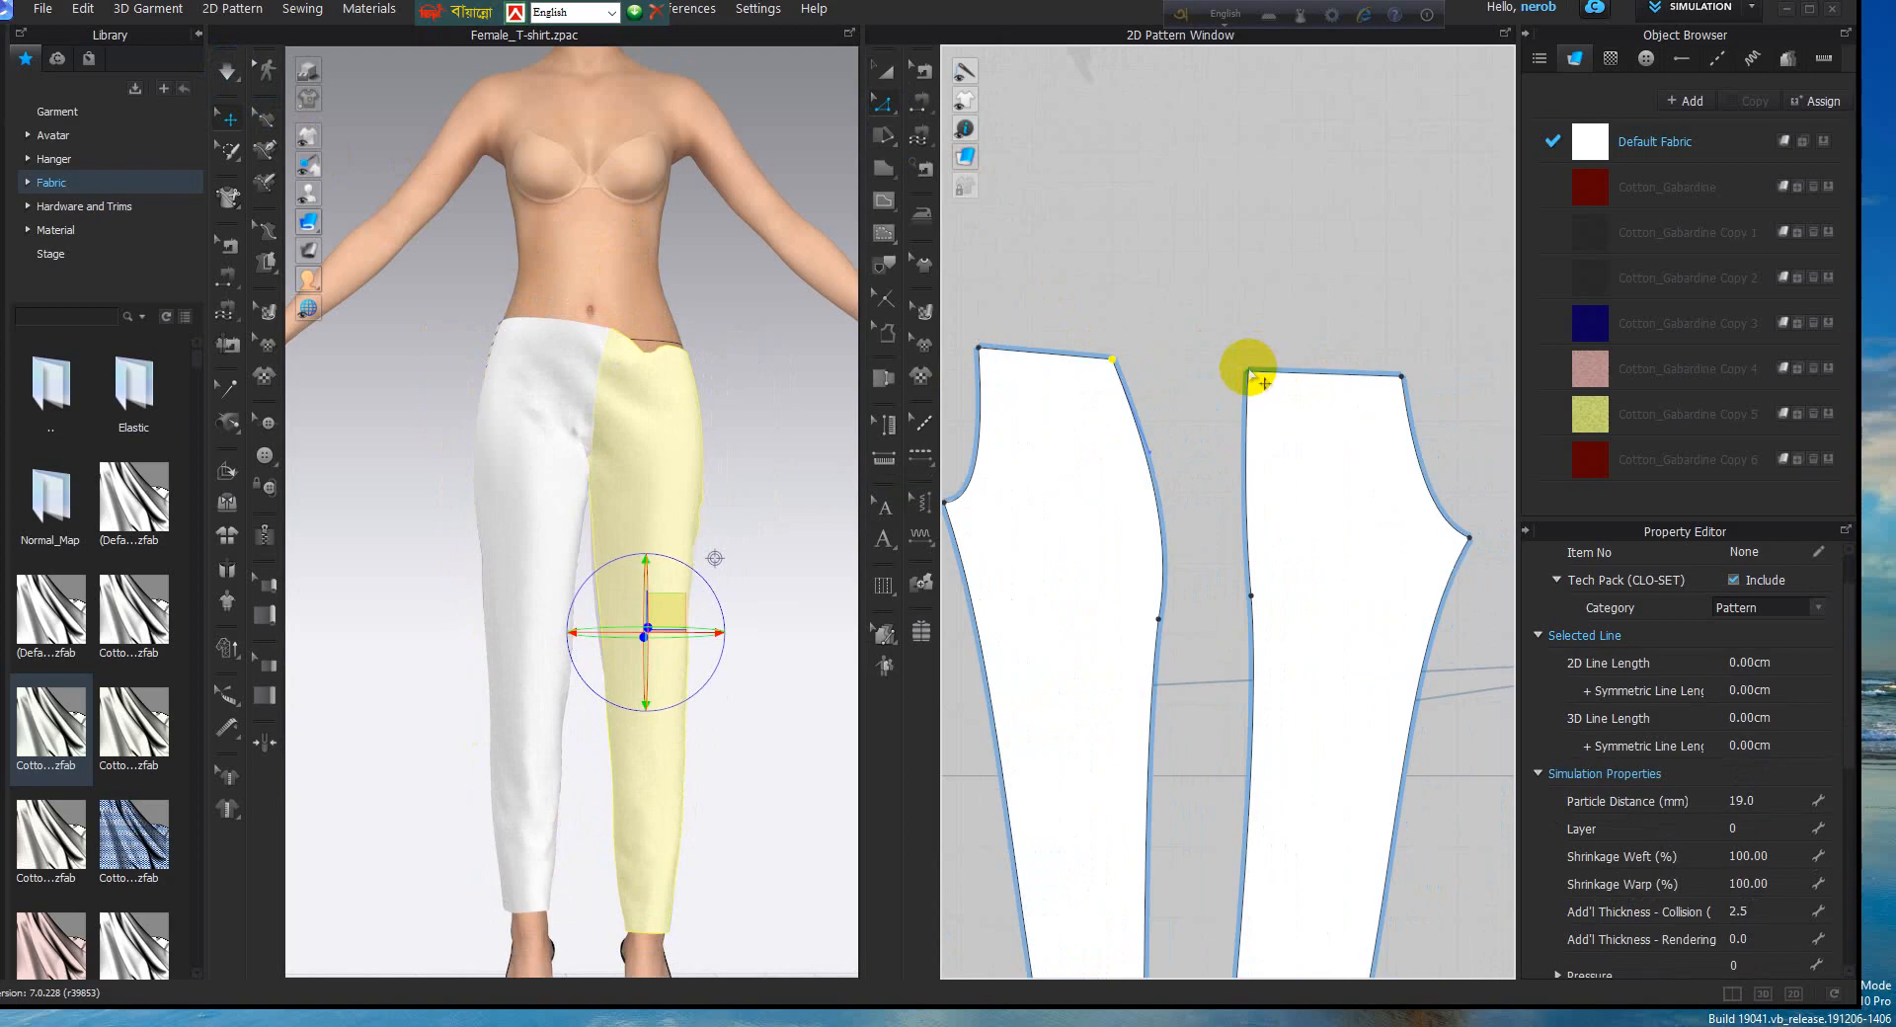
Move the outer waist corner of the back leg pattern inward to narrow the back waist
drag(1249, 371, 1254, 365)
middle_drag(1349, 454, 882, 439)
drag(1310, 308, 1292, 305)
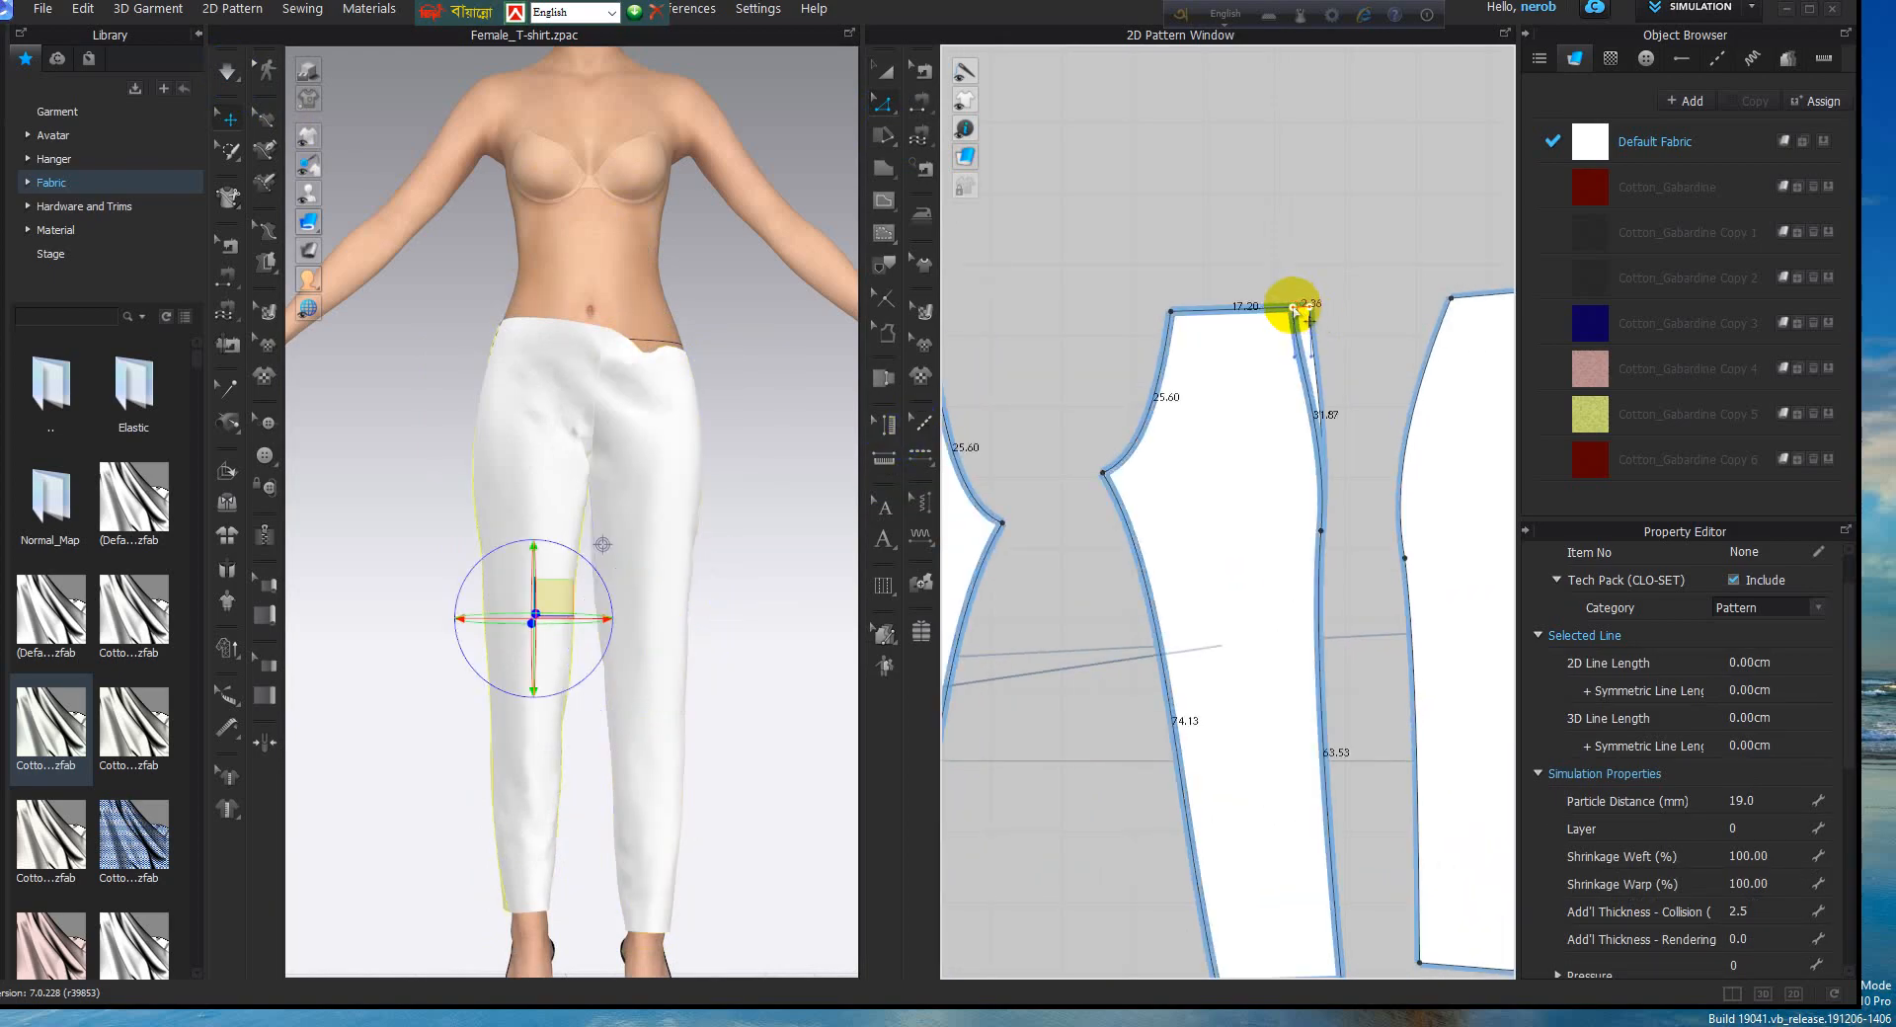
middle_drag(1386, 345, 1180, 365)
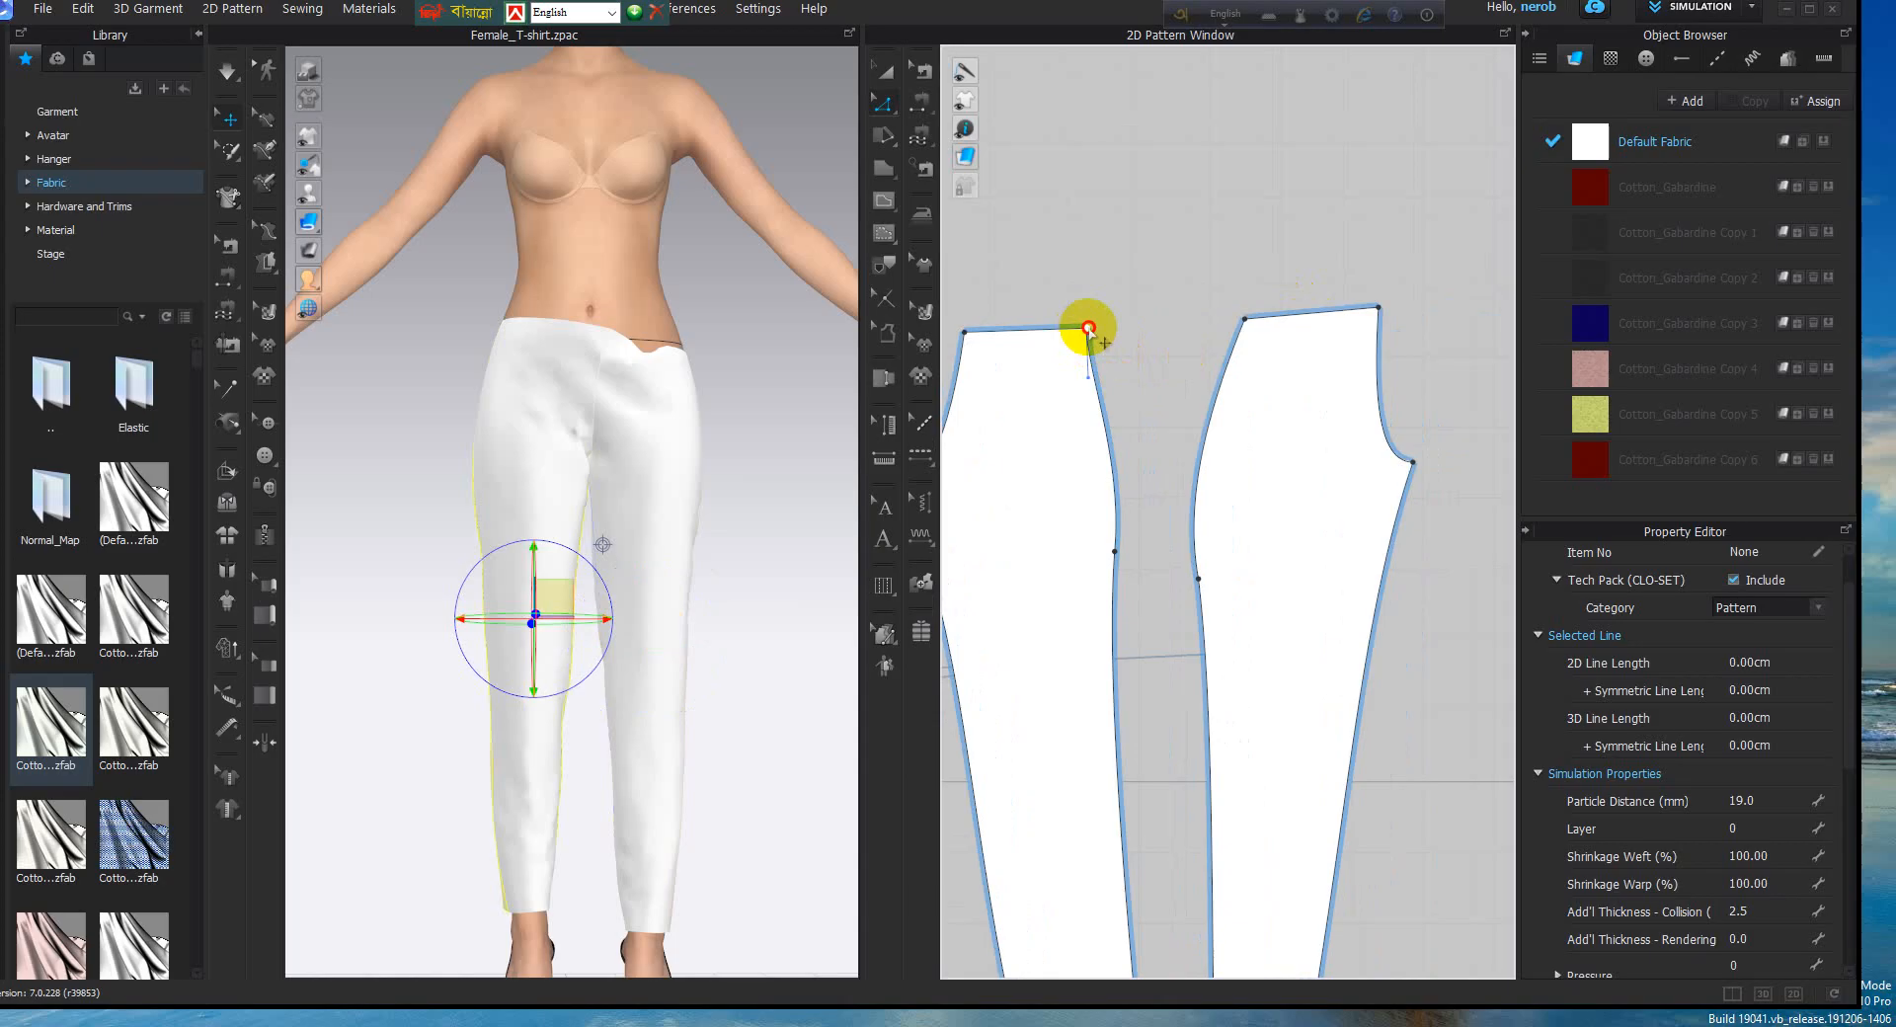
drag(1088, 328, 1092, 327)
click(1245, 320)
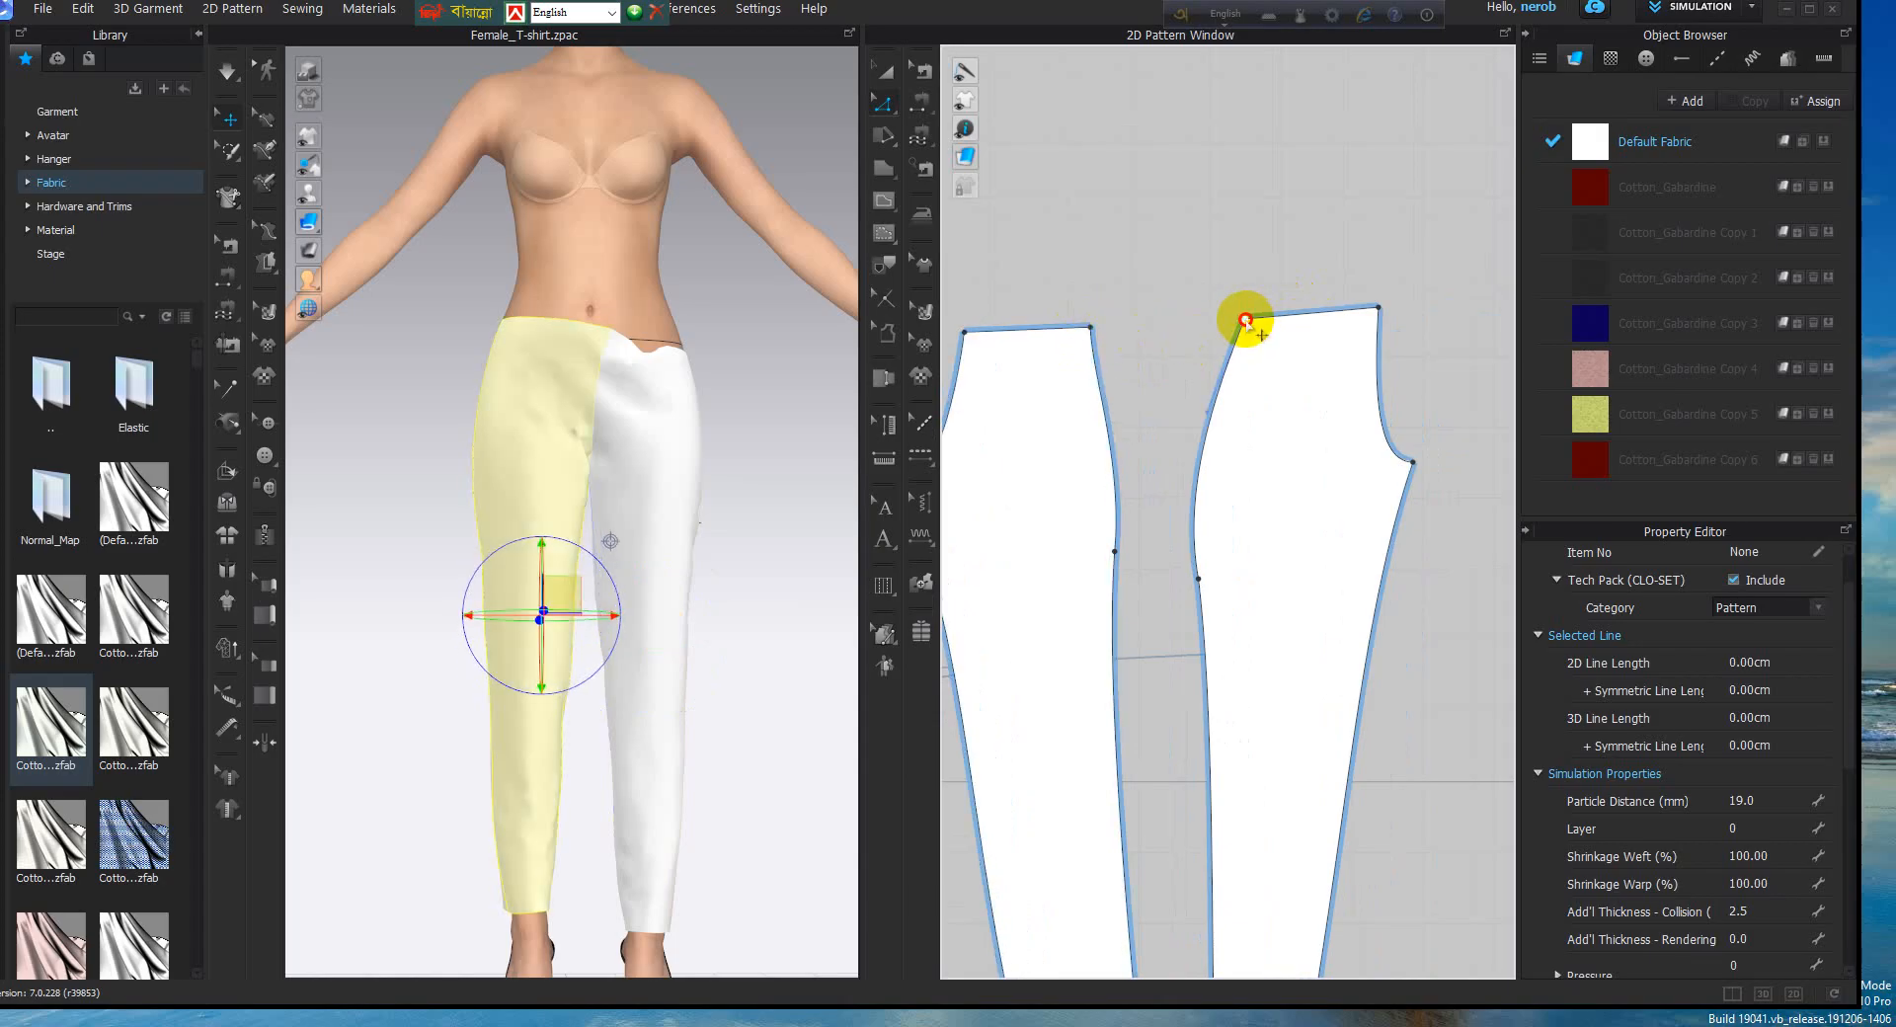
click(1091, 332)
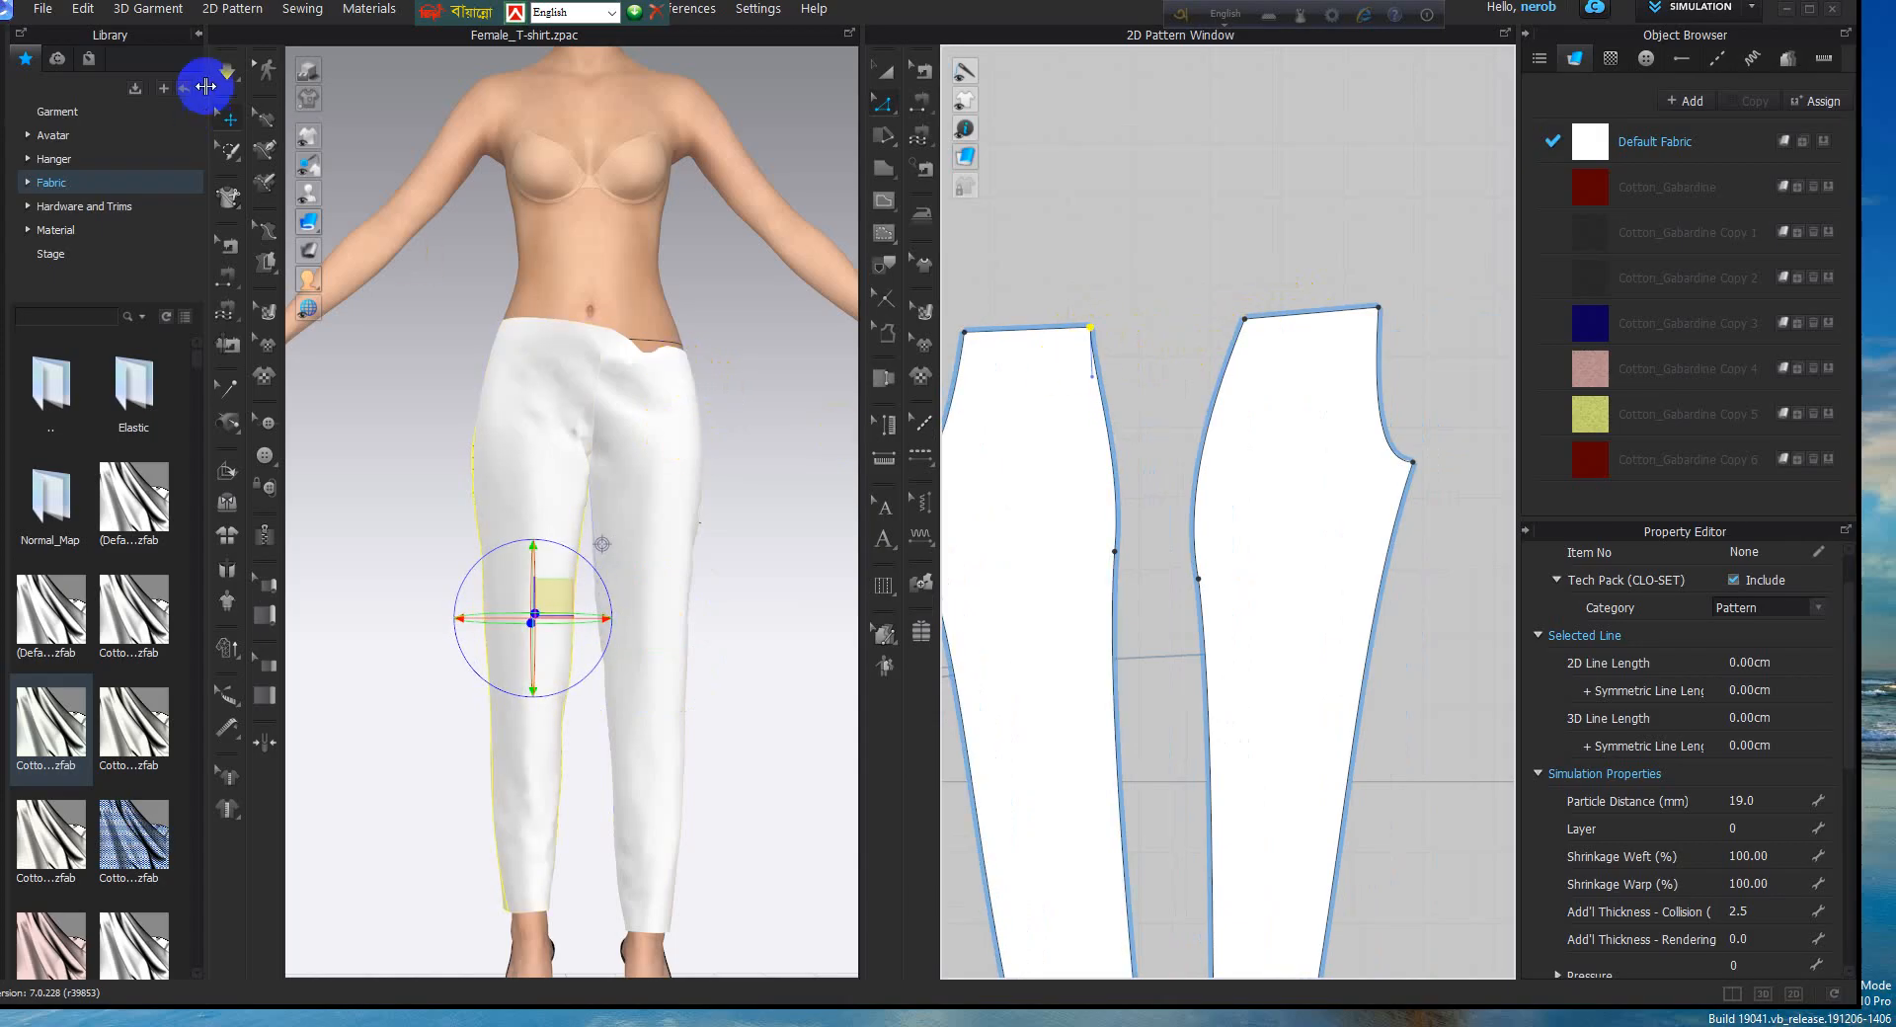
Simulate the adjusted trousers and pull the front and back waist edges upward on the avatar
click(226, 70)
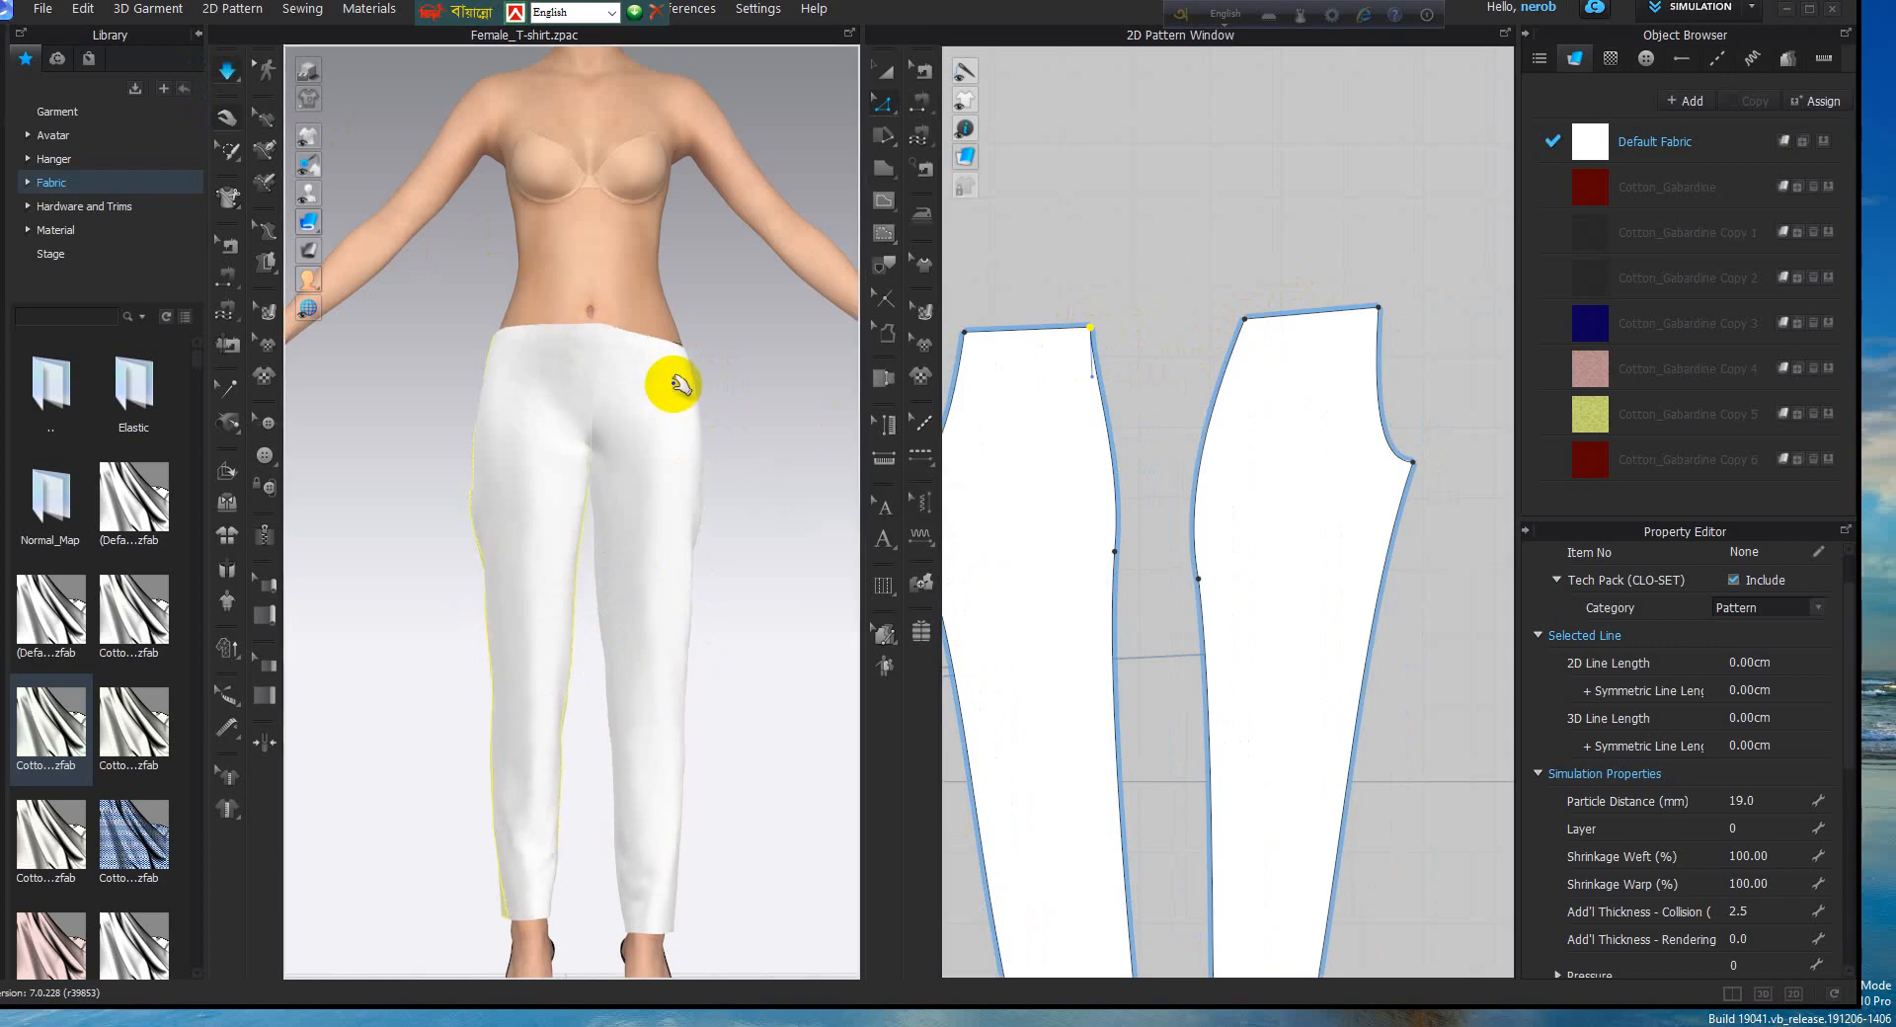
click(679, 385)
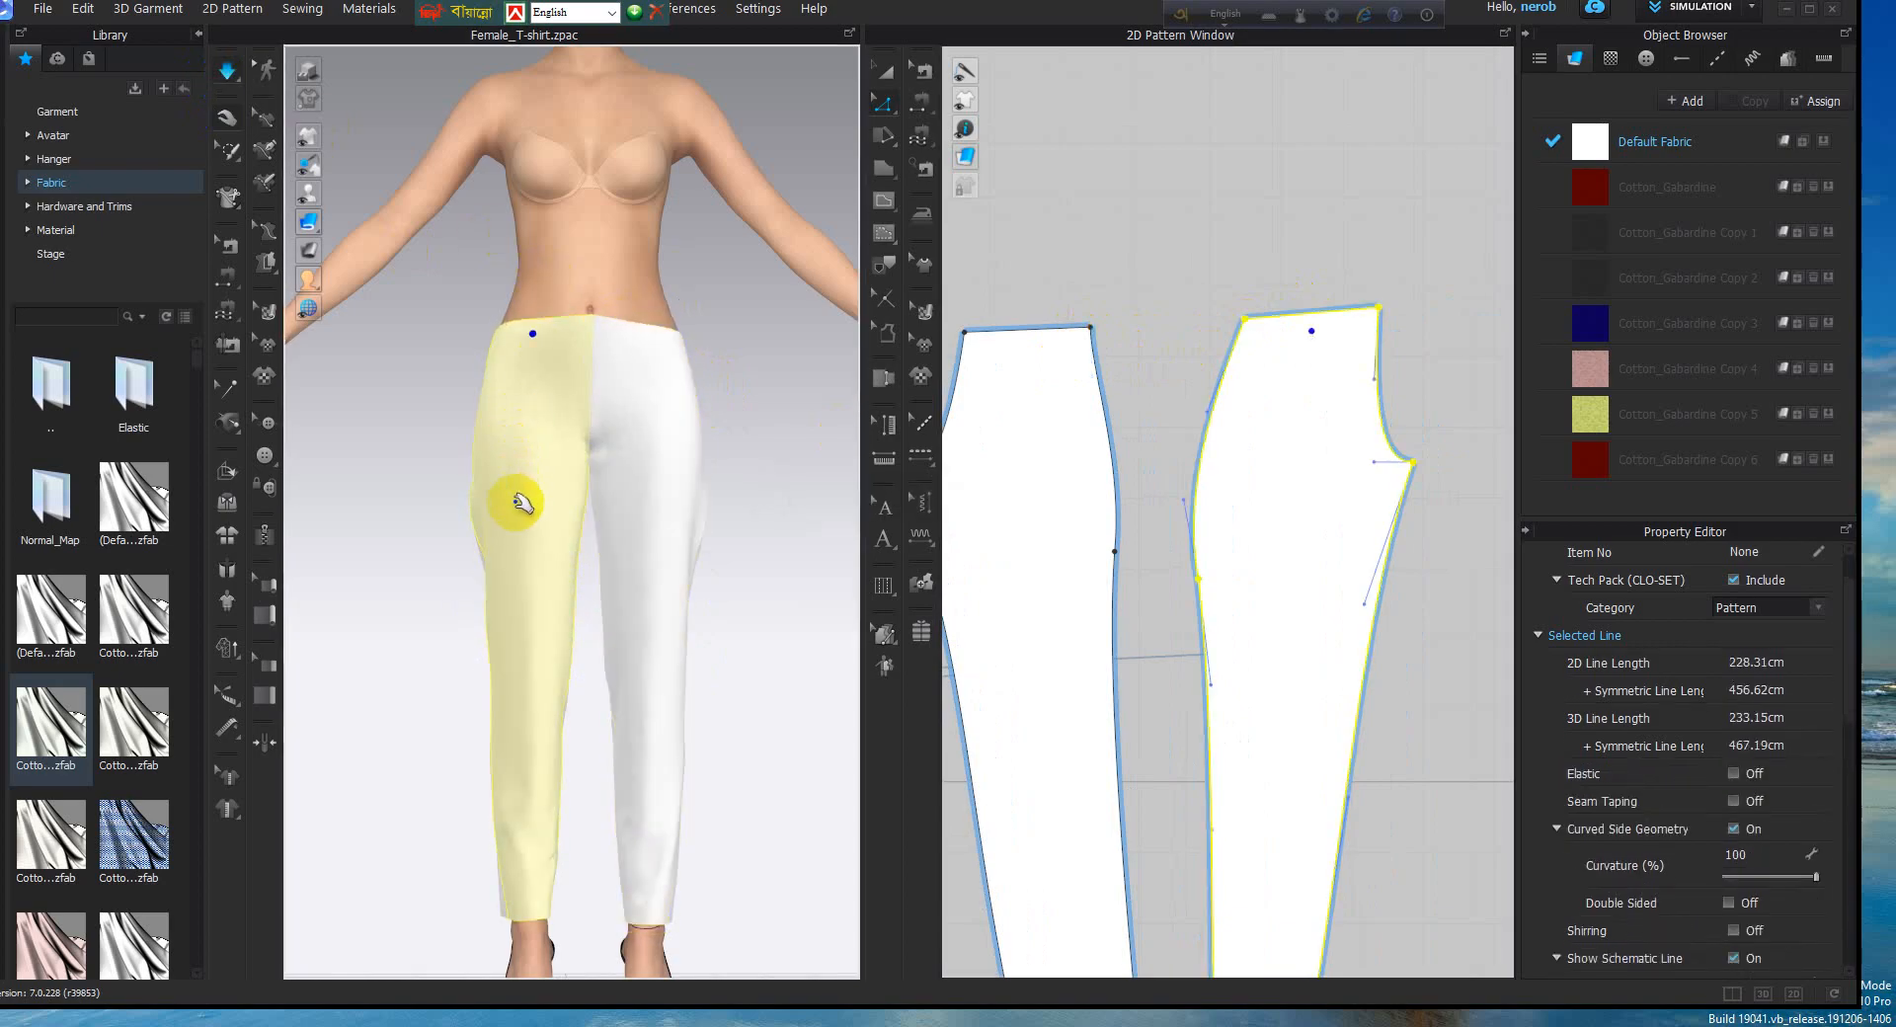
scroll(553, 499, down, 4)
right_drag(609, 497, 1037, 466)
drag(518, 361, 522, 346)
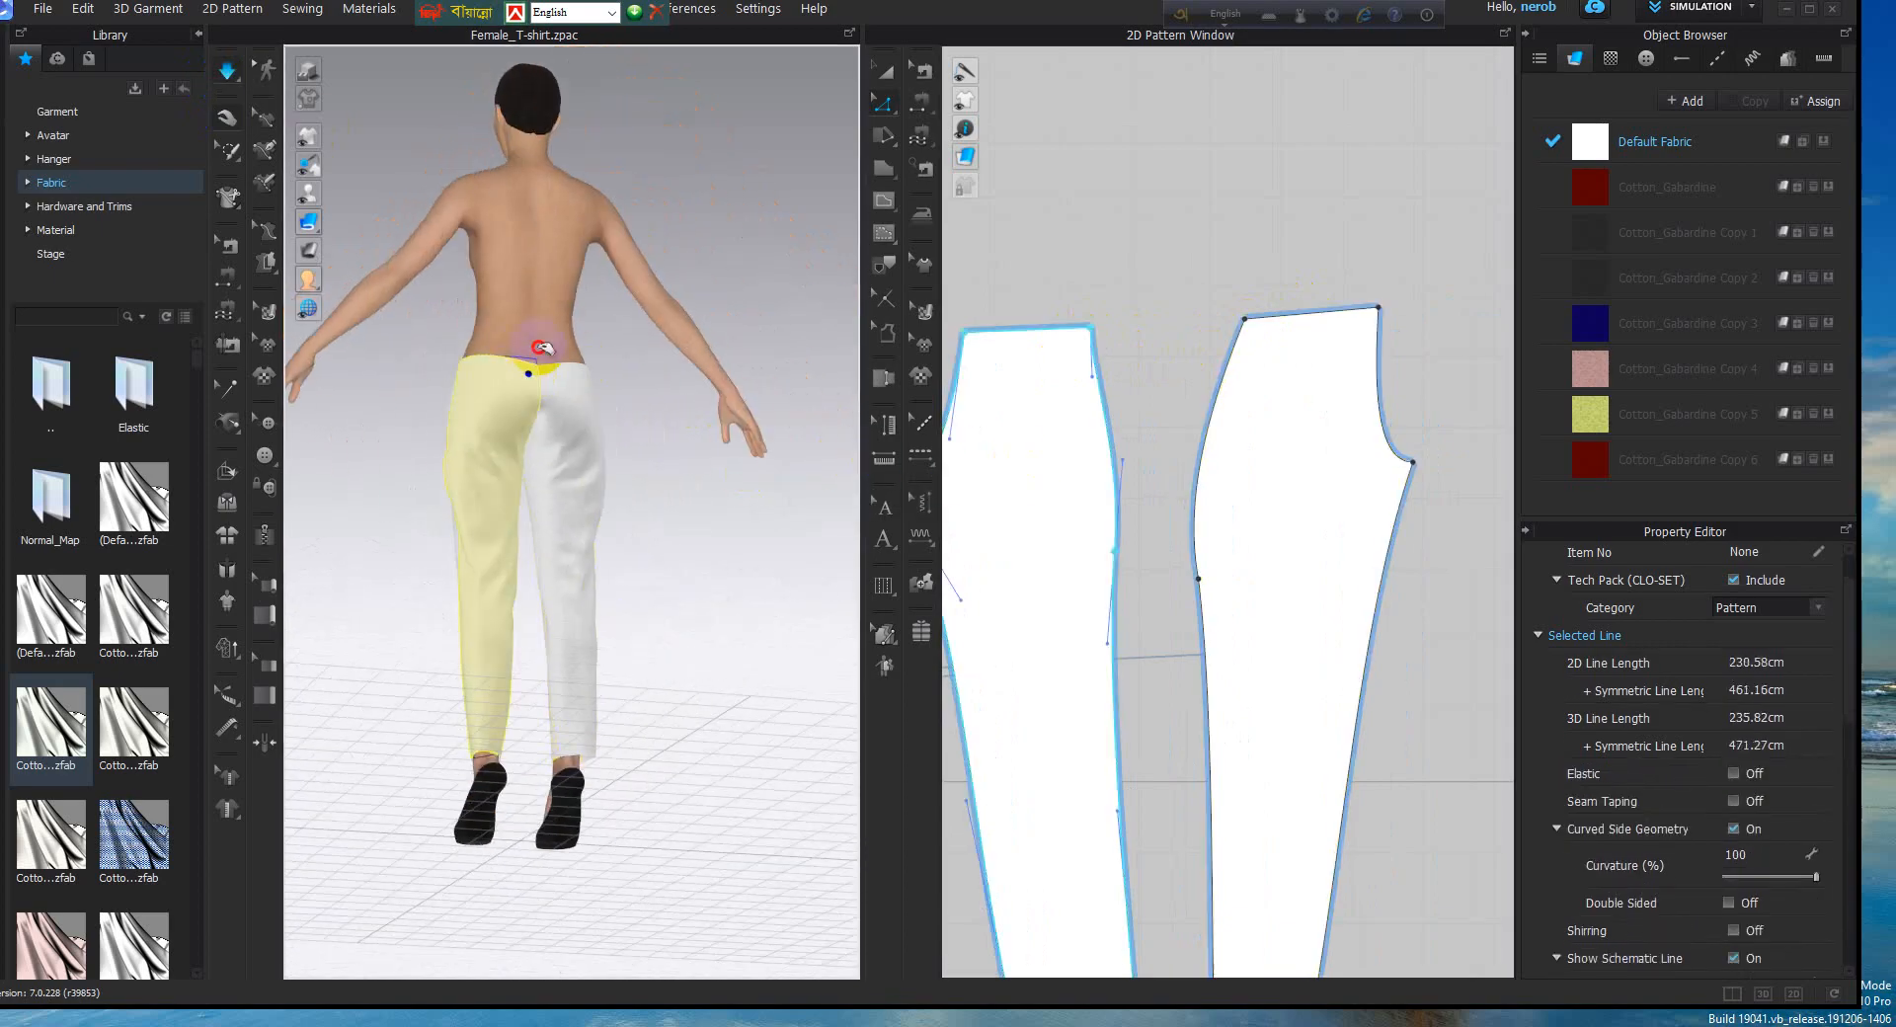
click(549, 379)
right_drag(494, 431, 910, 415)
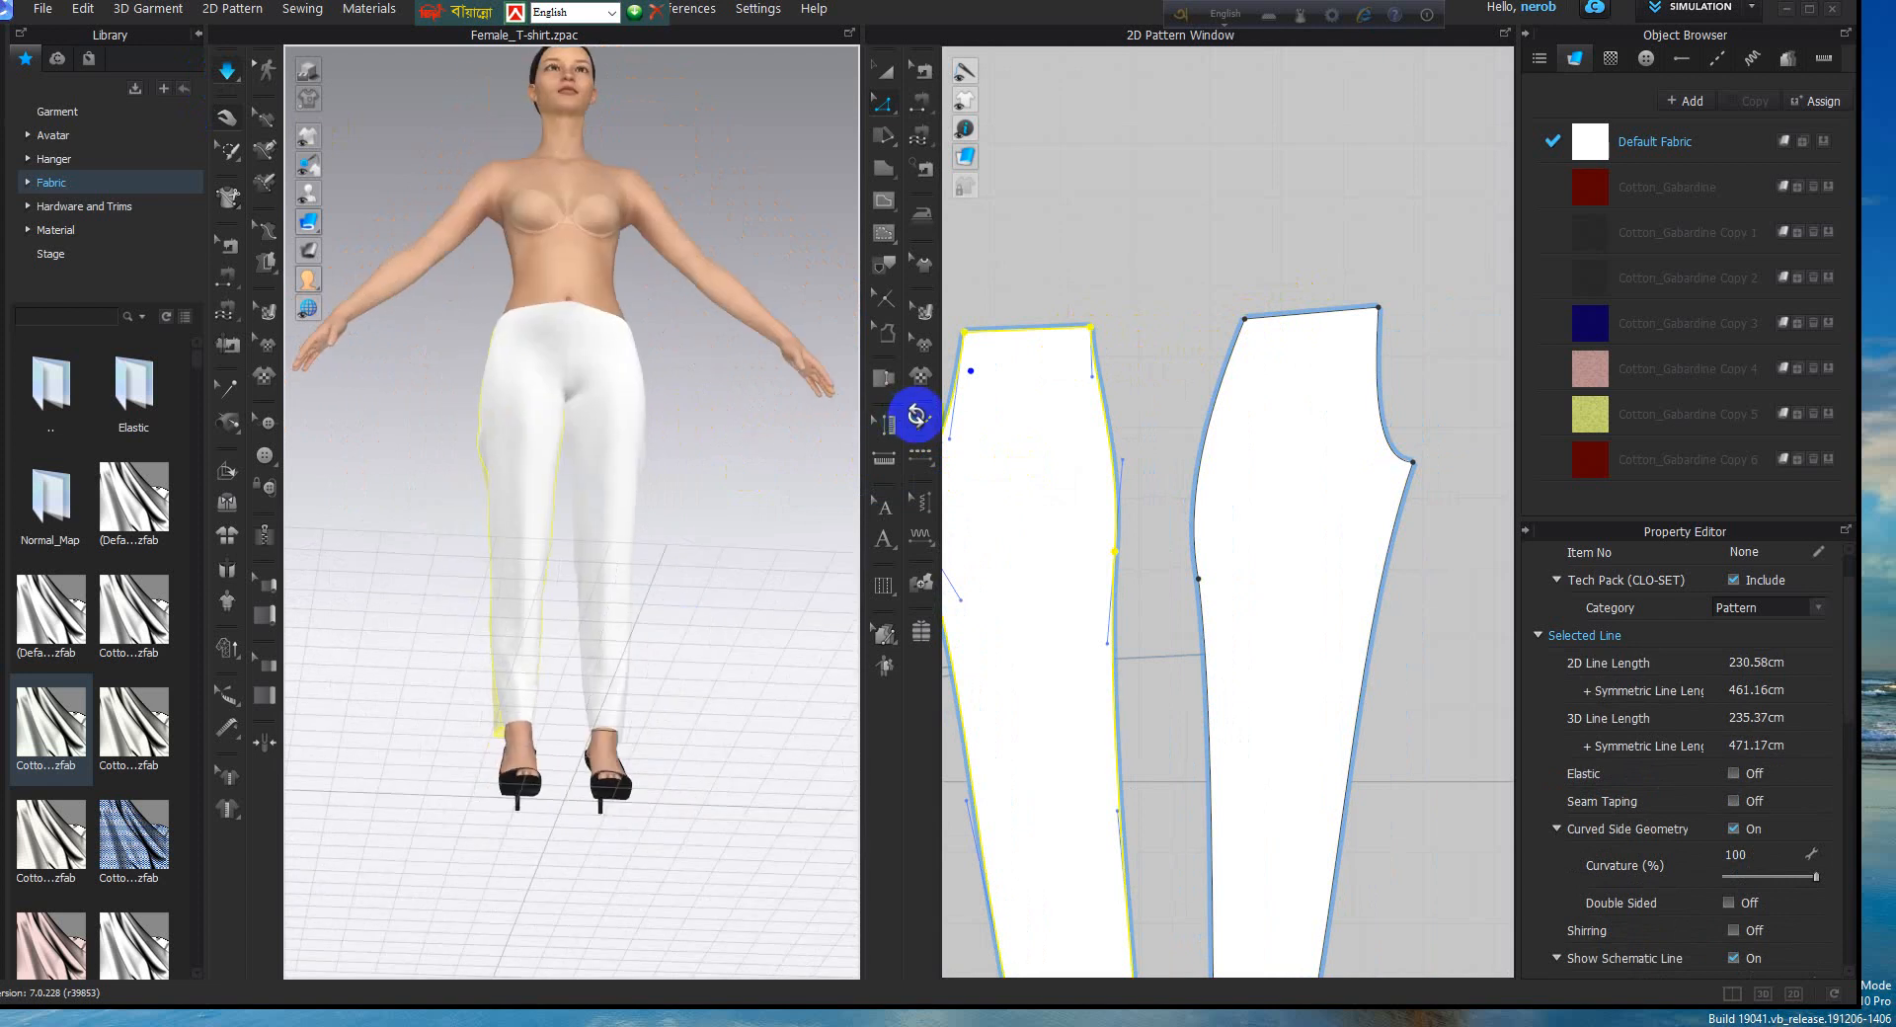
Check the fitted trousers at full length on the avatar and show and hide its arrangement points
scroll(563, 632, up, 2)
middle_drag(566, 582, 598, 465)
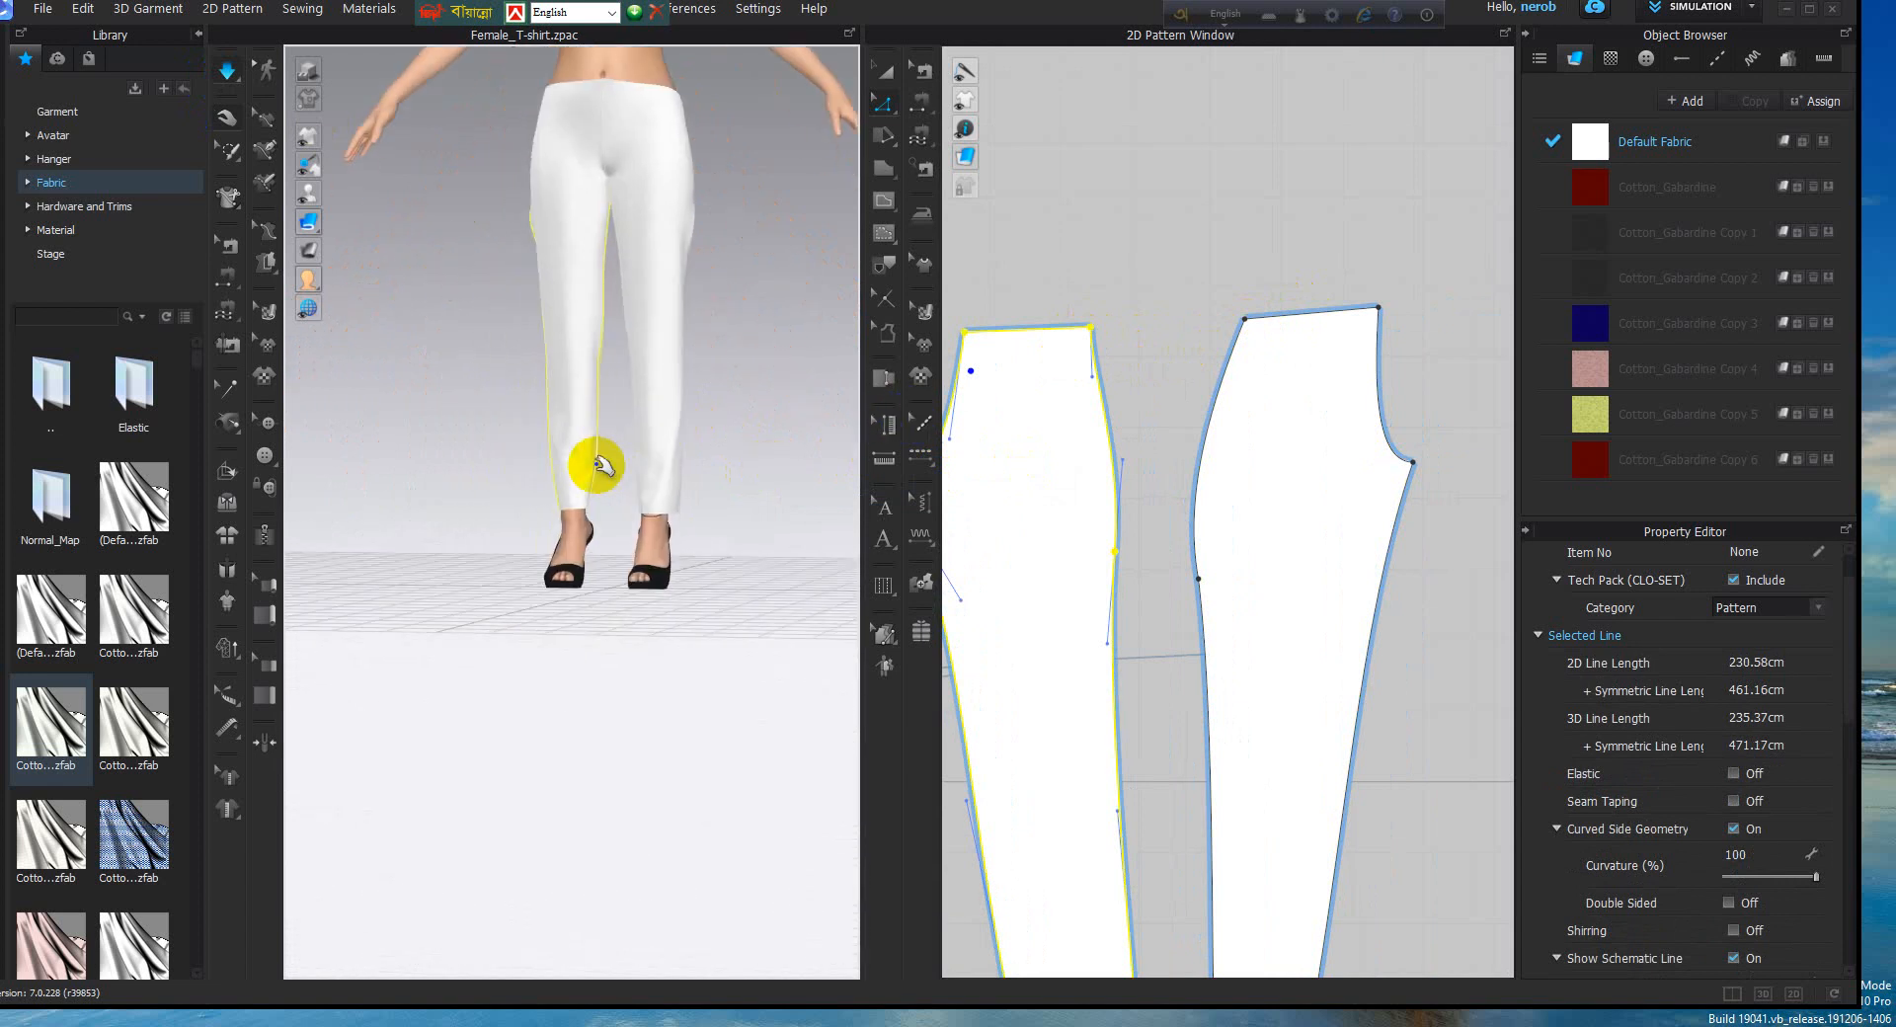
scroll(670, 573, down, 3)
scroll(670, 571, down, 2)
right_drag(665, 492, 626, 549)
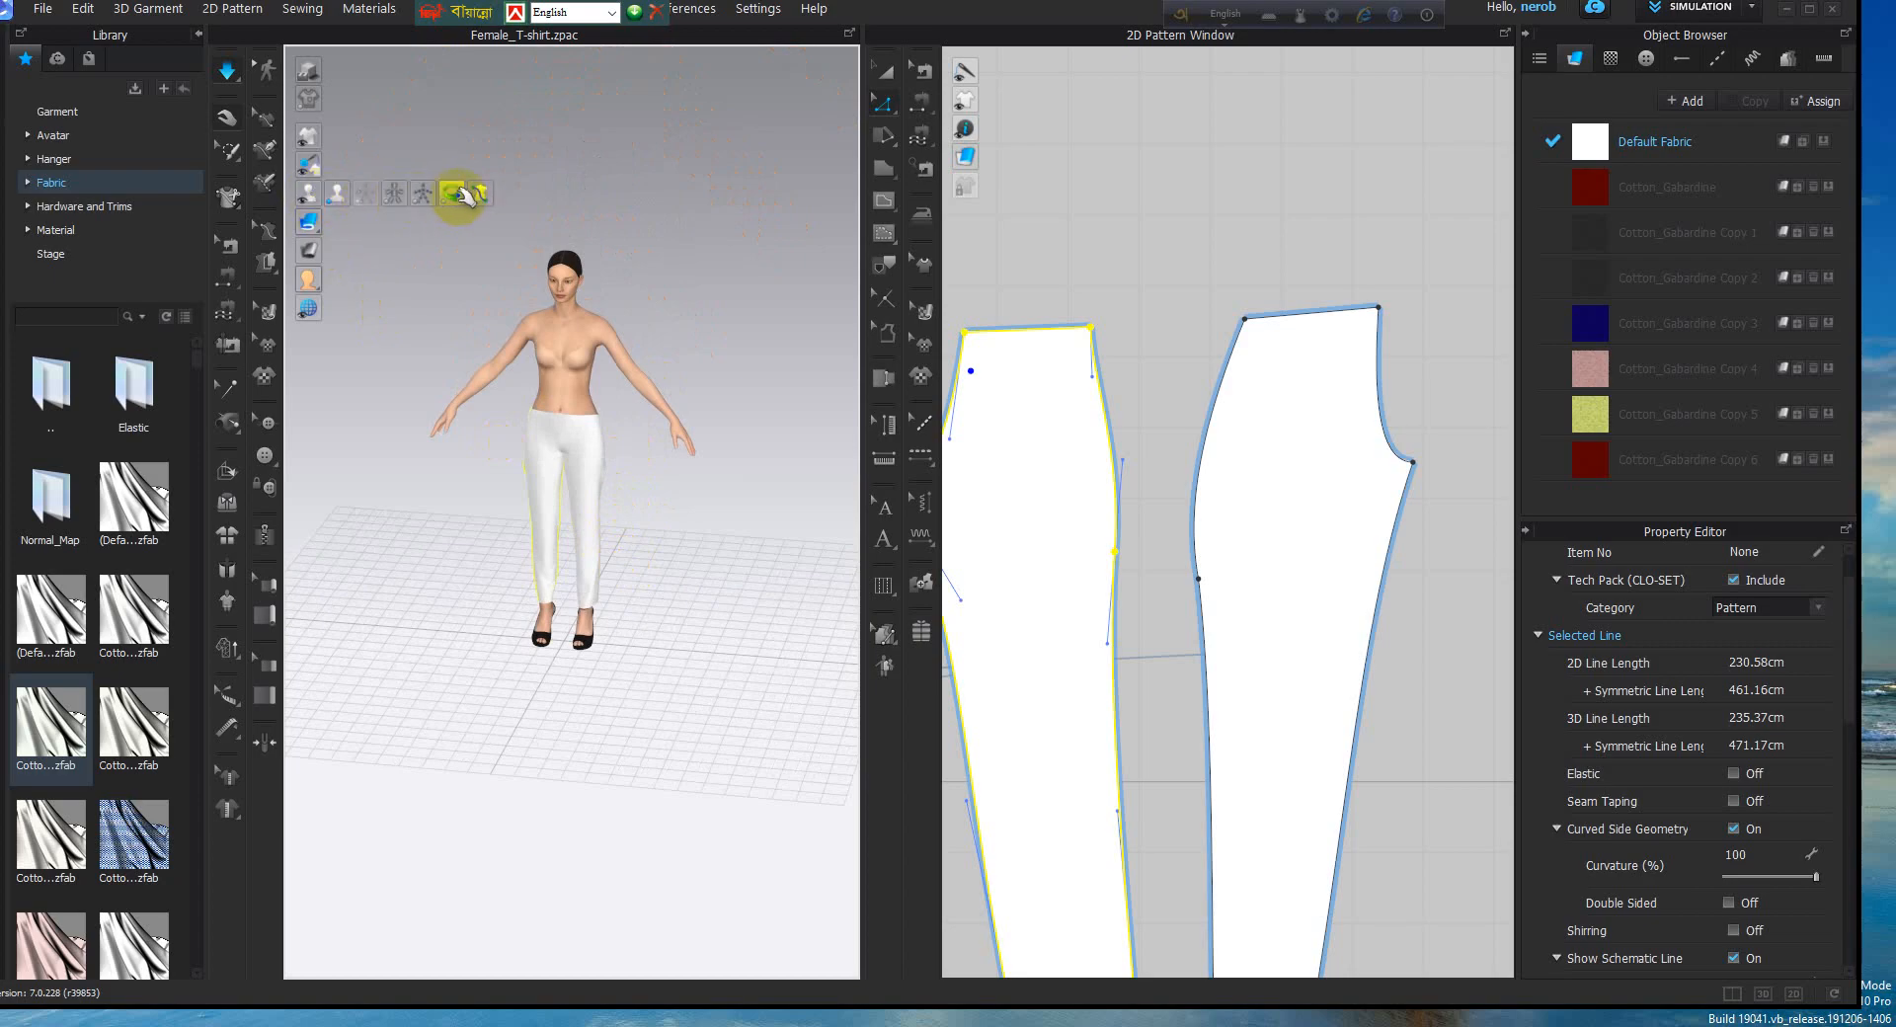
click(461, 194)
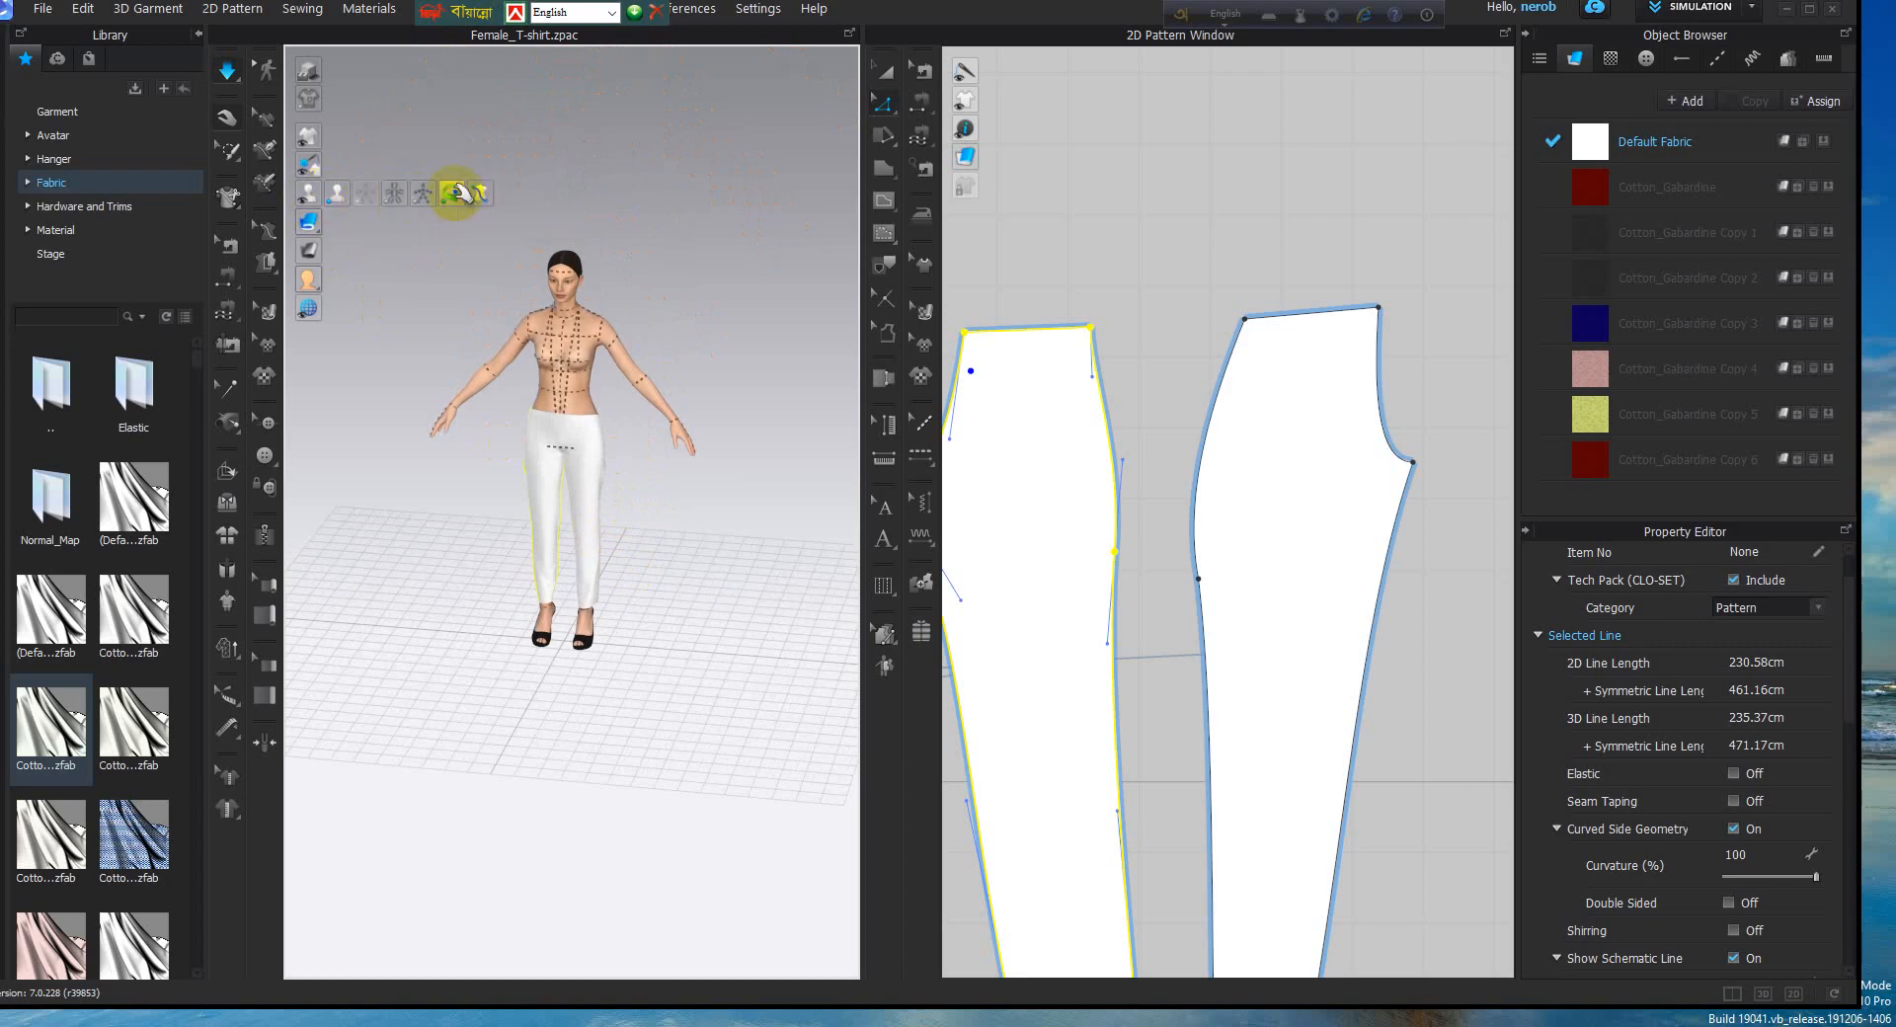
click(461, 194)
click(460, 194)
click(461, 194)
click(461, 194)
With 3D Pen (Avatar), draw a bra top's upper edge from the avatar's right cup through the centre to the left cup
scroll(597, 360, up, 3)
mouse_move(588, 329)
right_down()
mouse_move(640, 311)
mouse_move(565, 309)
right_up()
scroll(640, 311, up, 2)
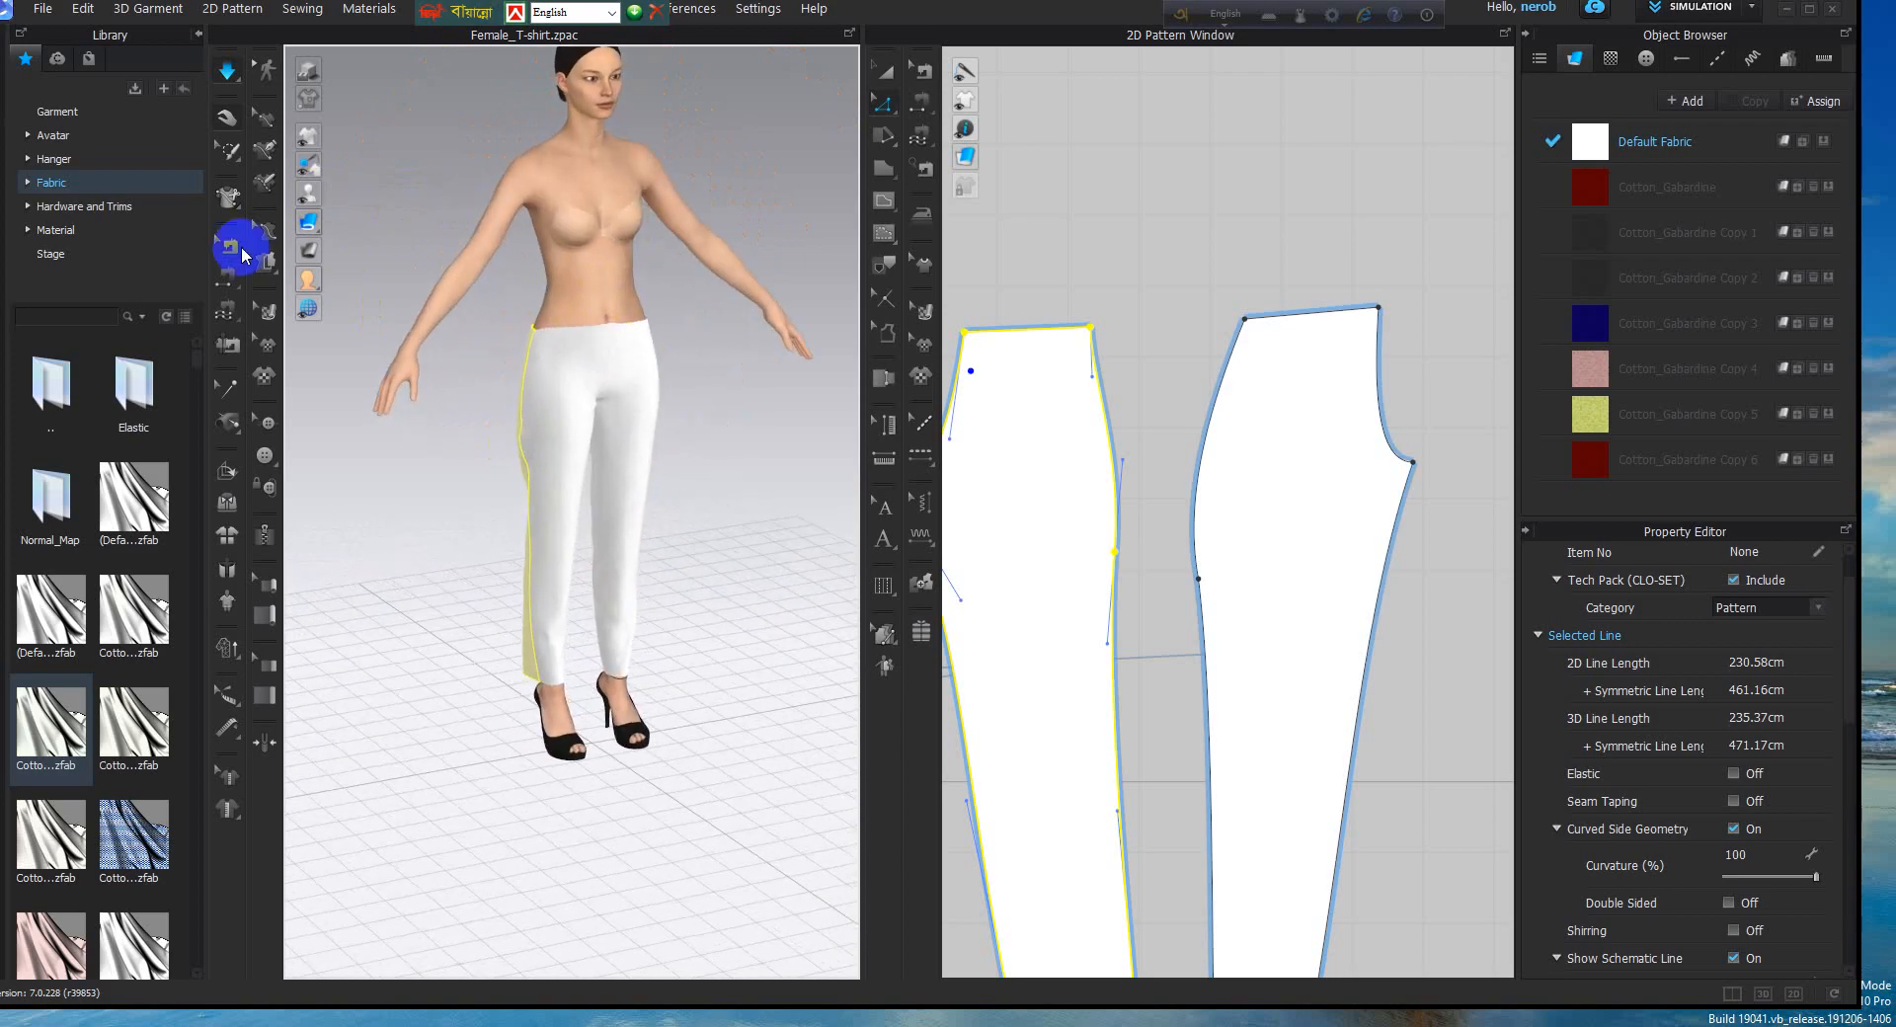
click(230, 197)
click(338, 302)
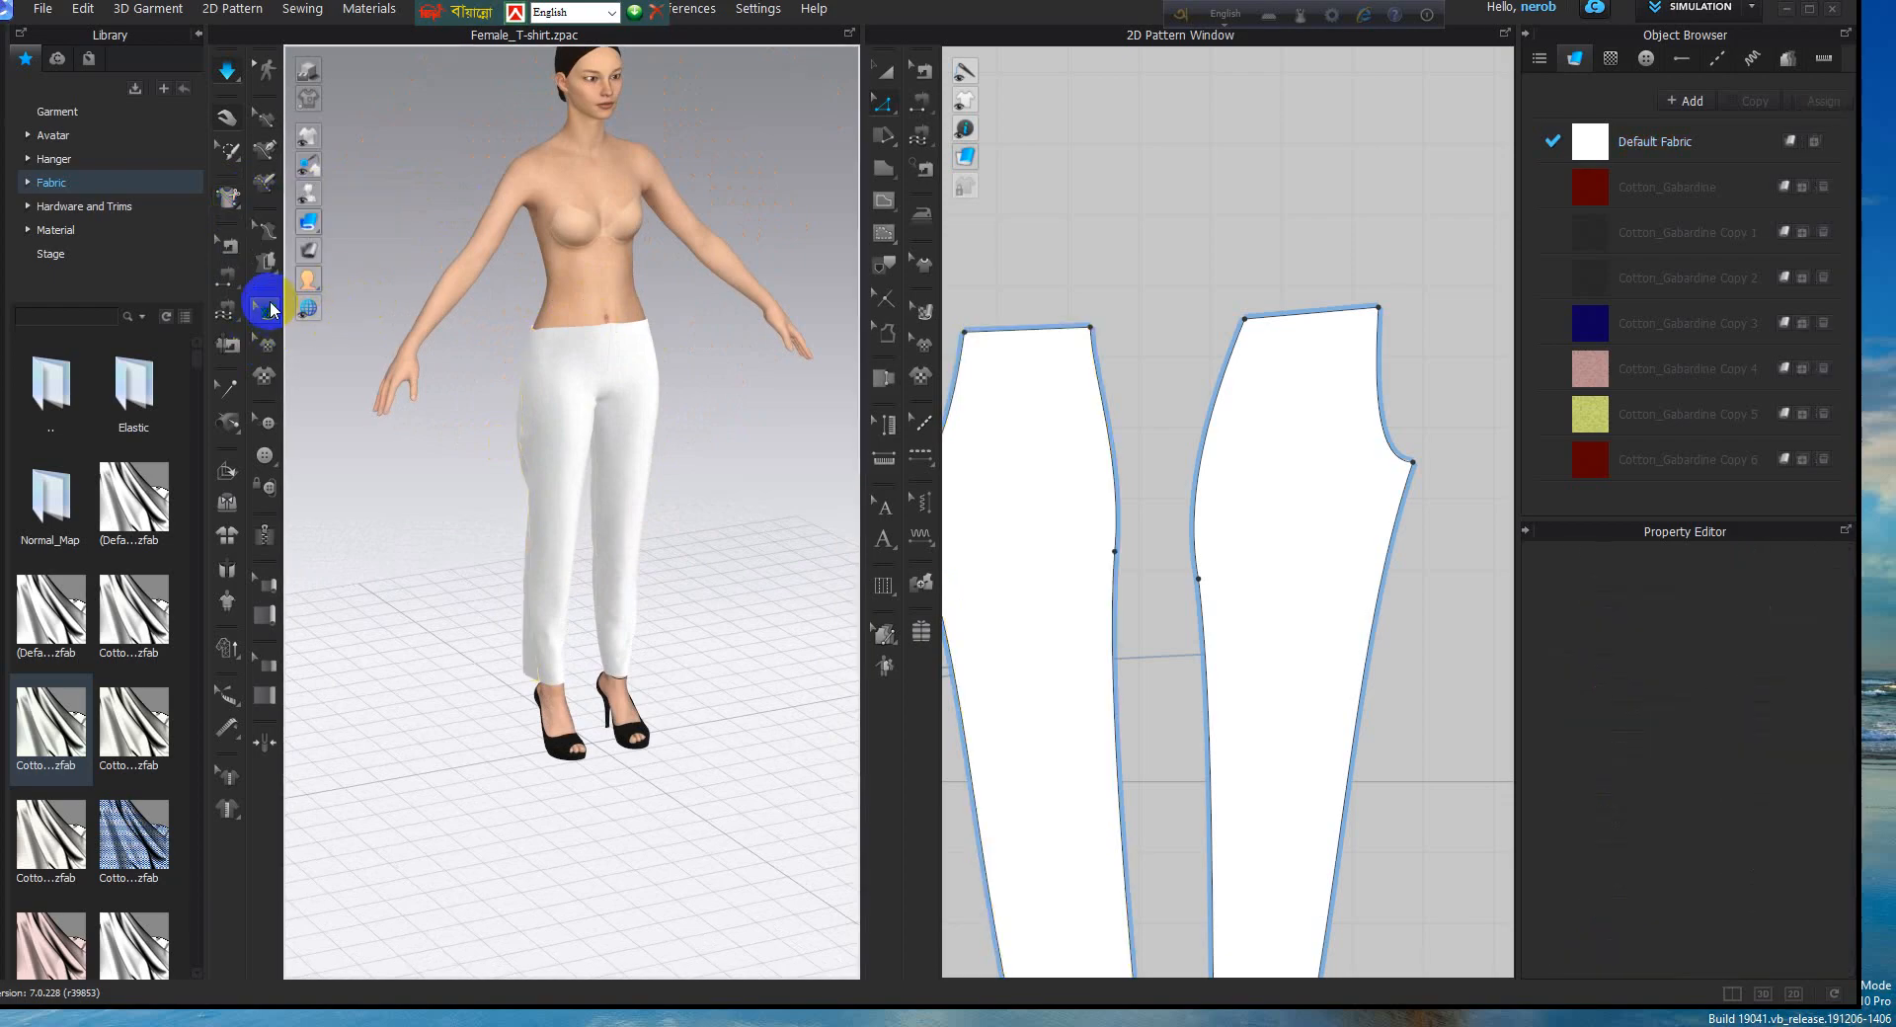
click(264, 262)
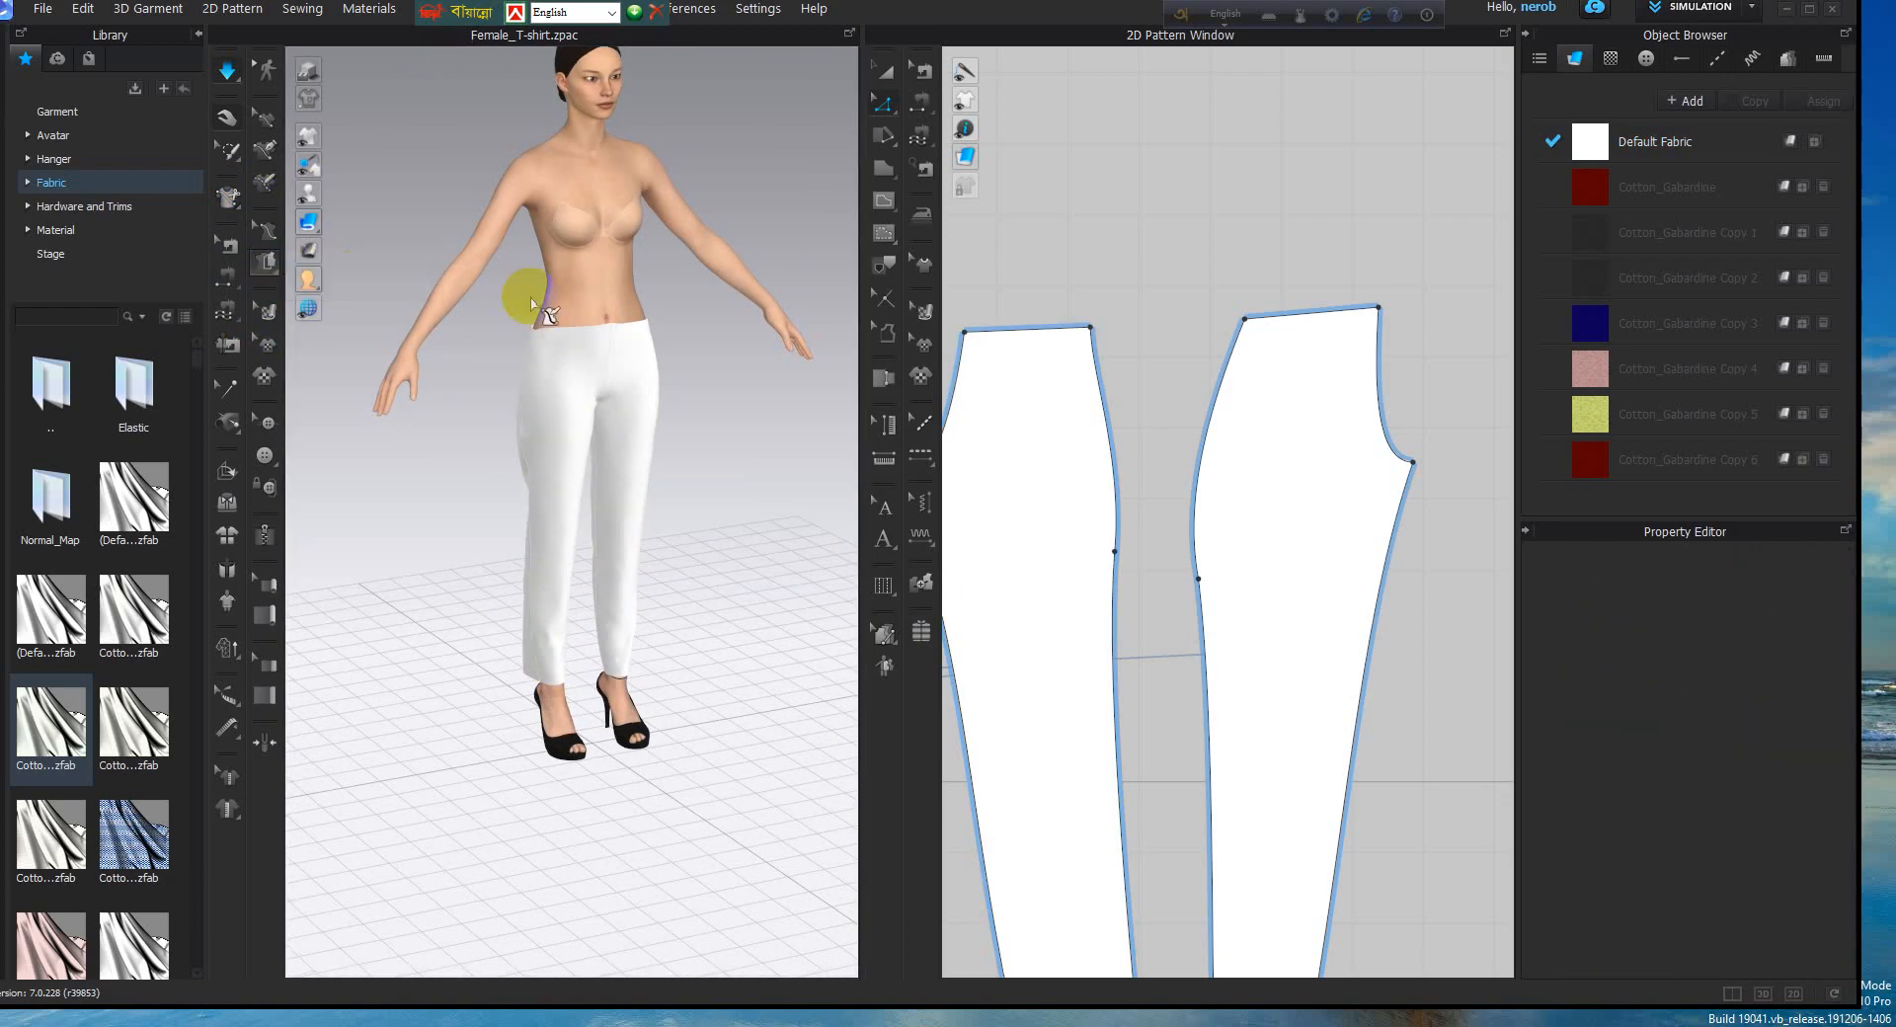
middle_drag(640, 326, 550, 461)
right_drag(550, 461, 520, 411)
scroll(500, 378, up, 1)
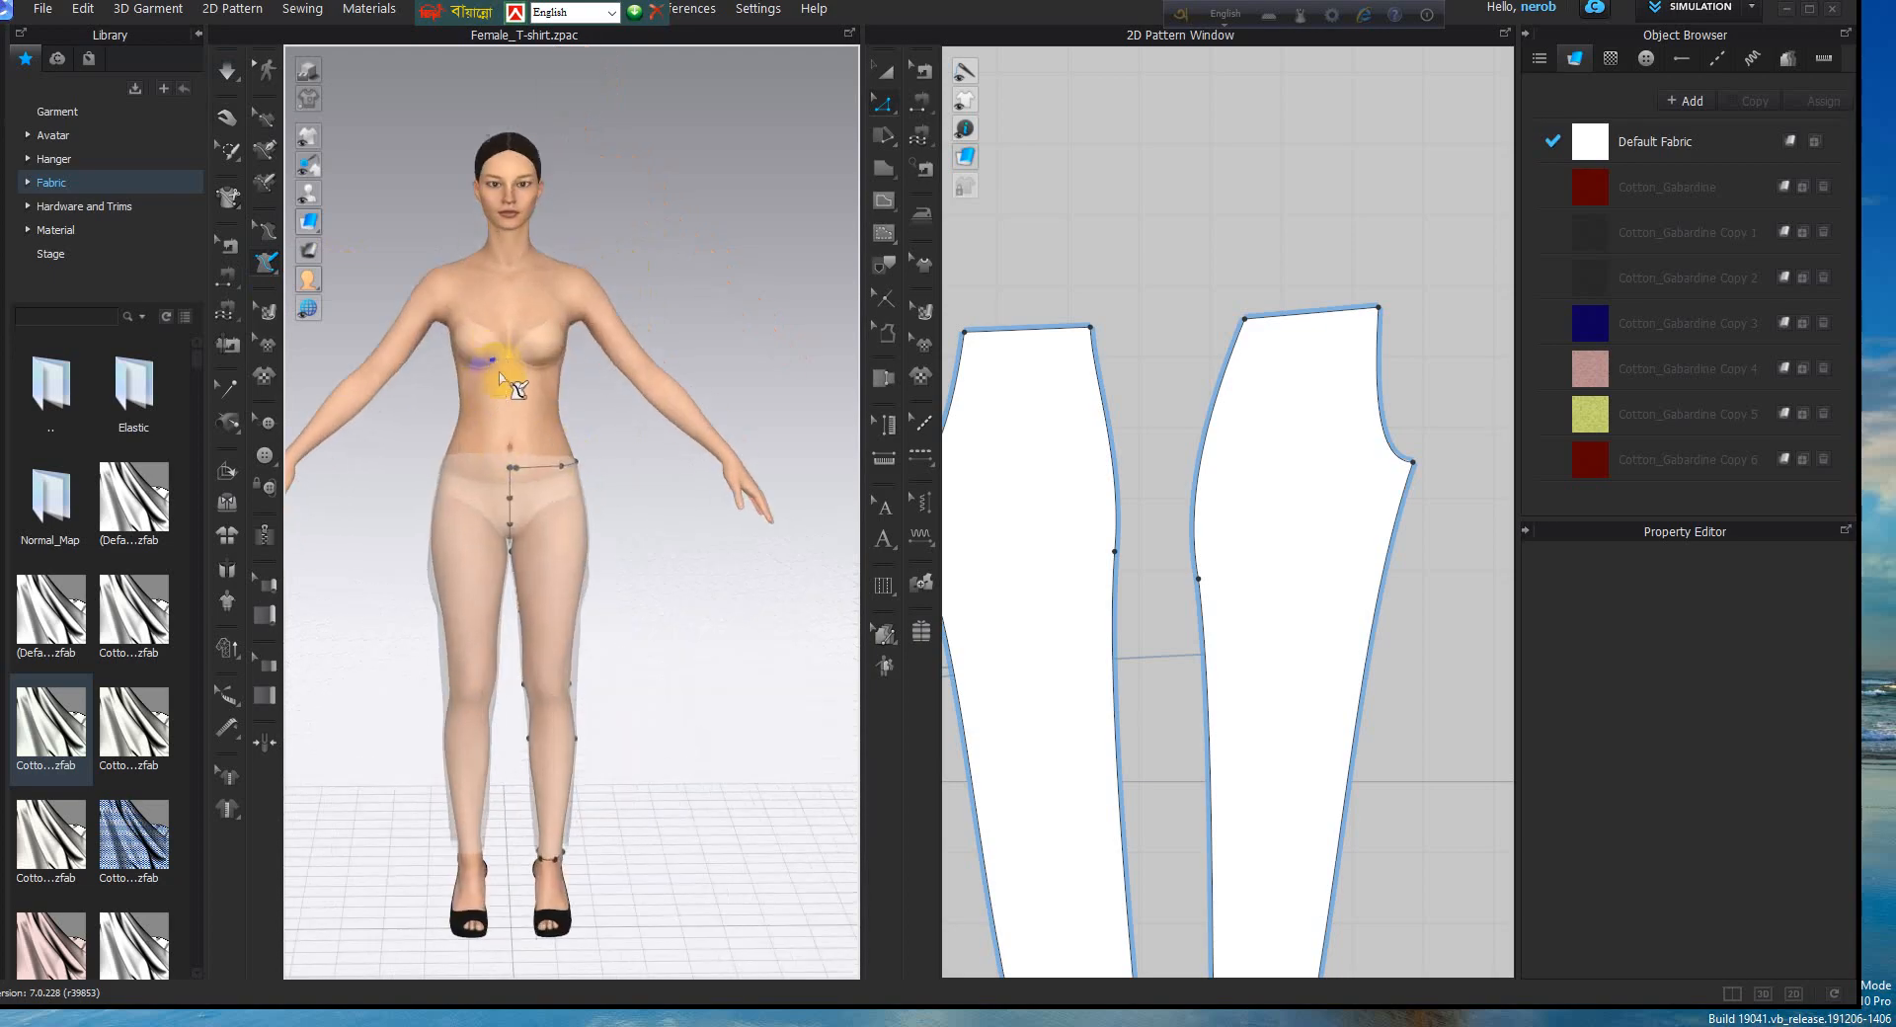
scroll(500, 378, up, 3)
middle_drag(499, 378, 702, 505)
scroll(668, 472, up, 3)
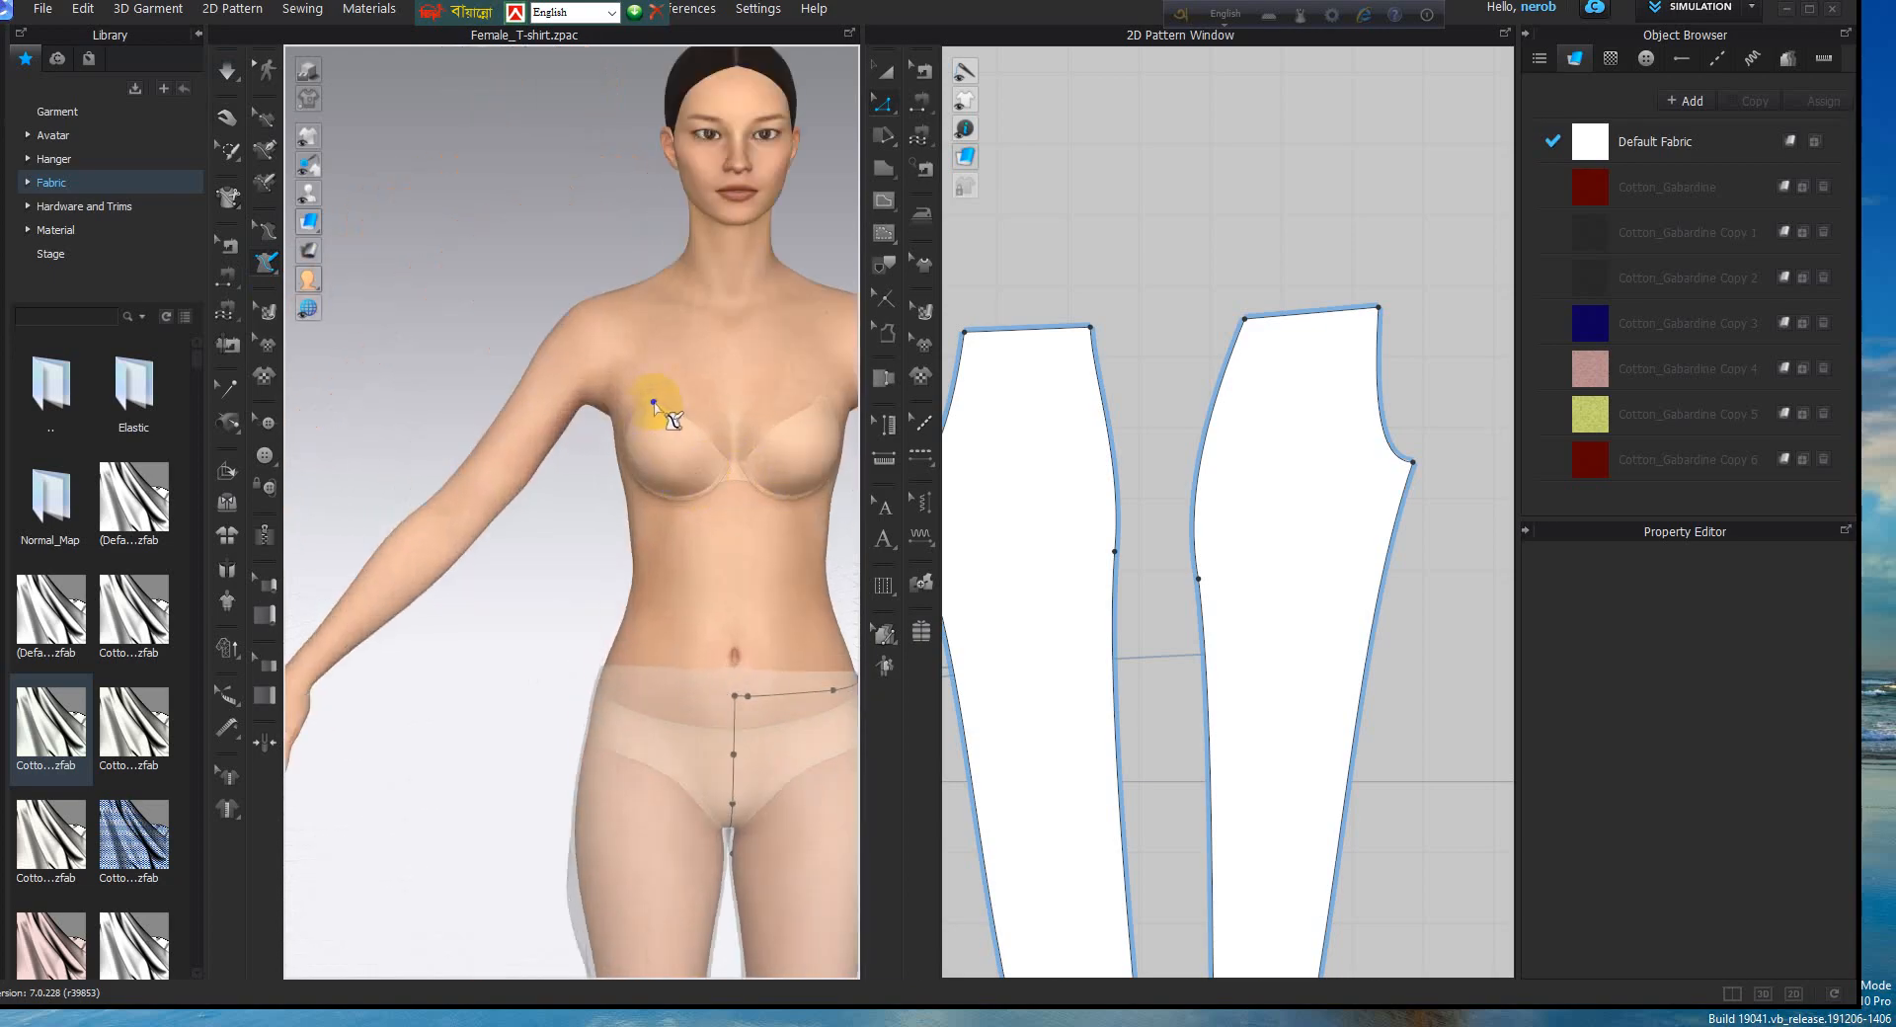
click(696, 422)
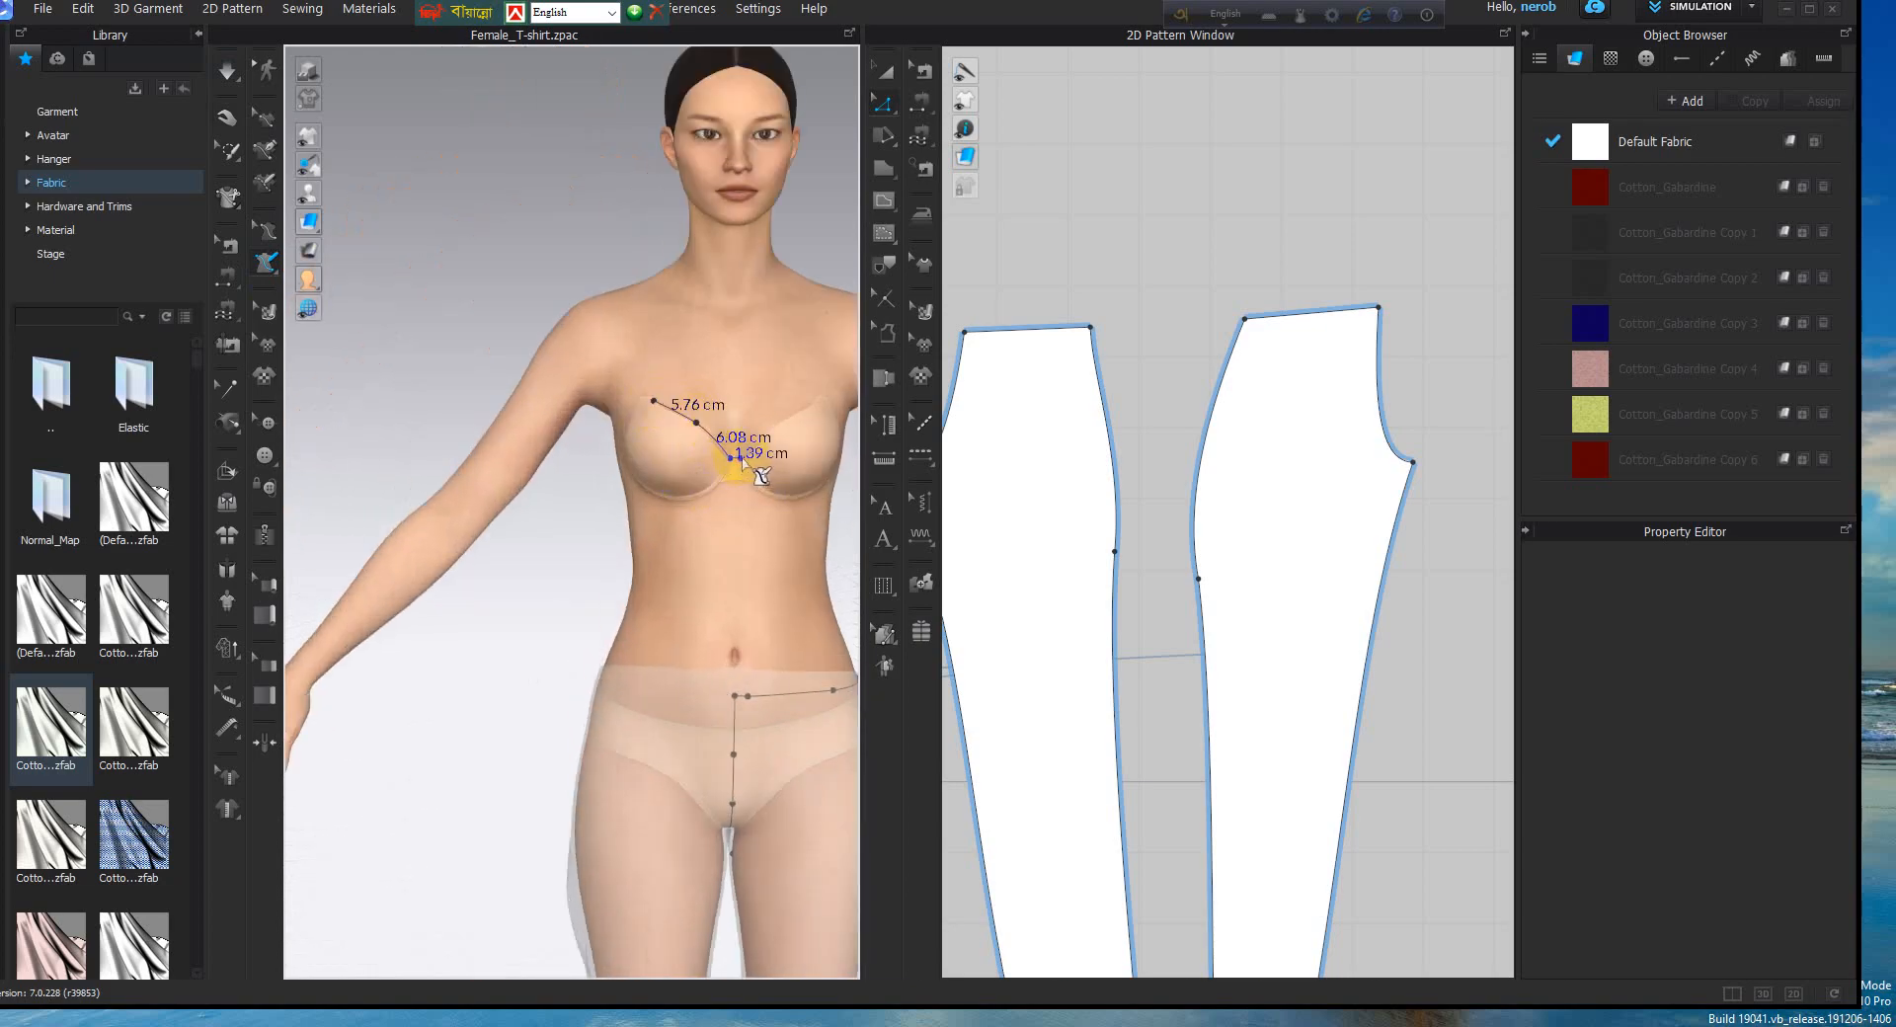
click(742, 462)
click(779, 422)
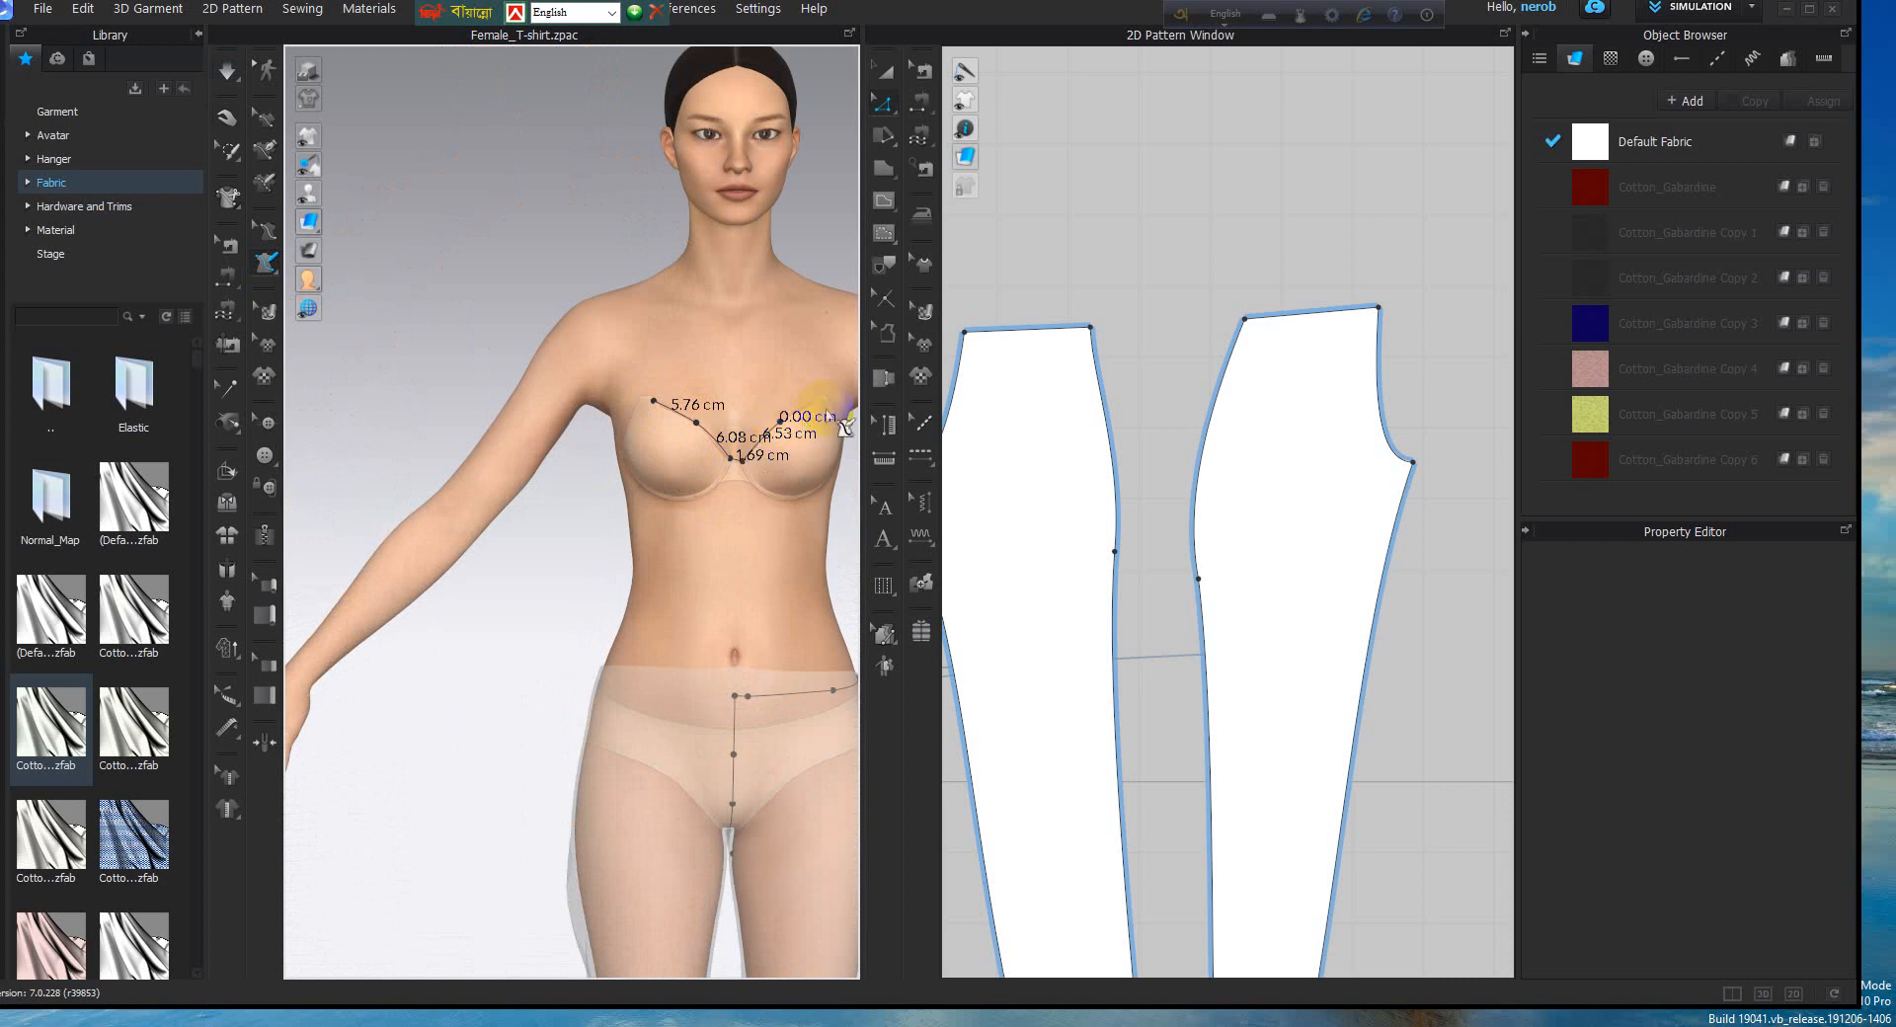
Continue the line around the left cup and beneath both cups, and close the bra outline at its starting point
middle_drag(794, 391, 682, 326)
click(730, 346)
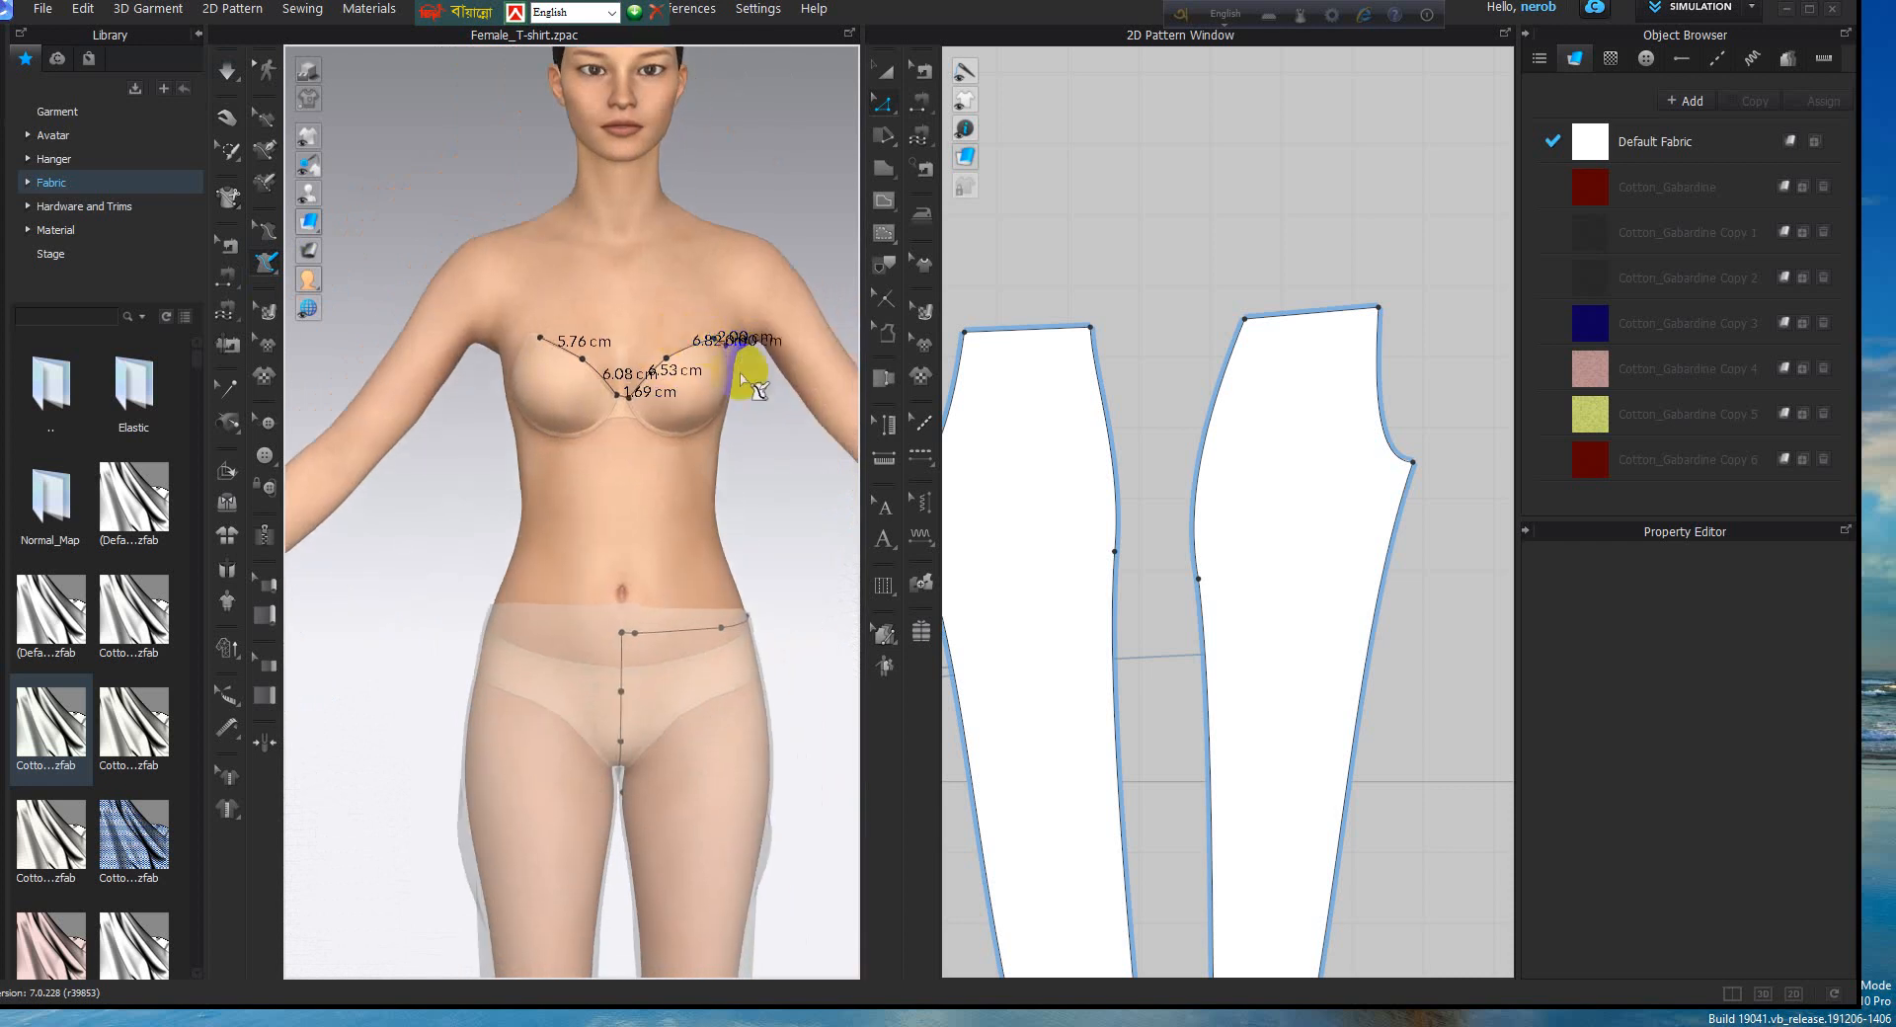
click(746, 369)
right_drag(748, 371, 689, 452)
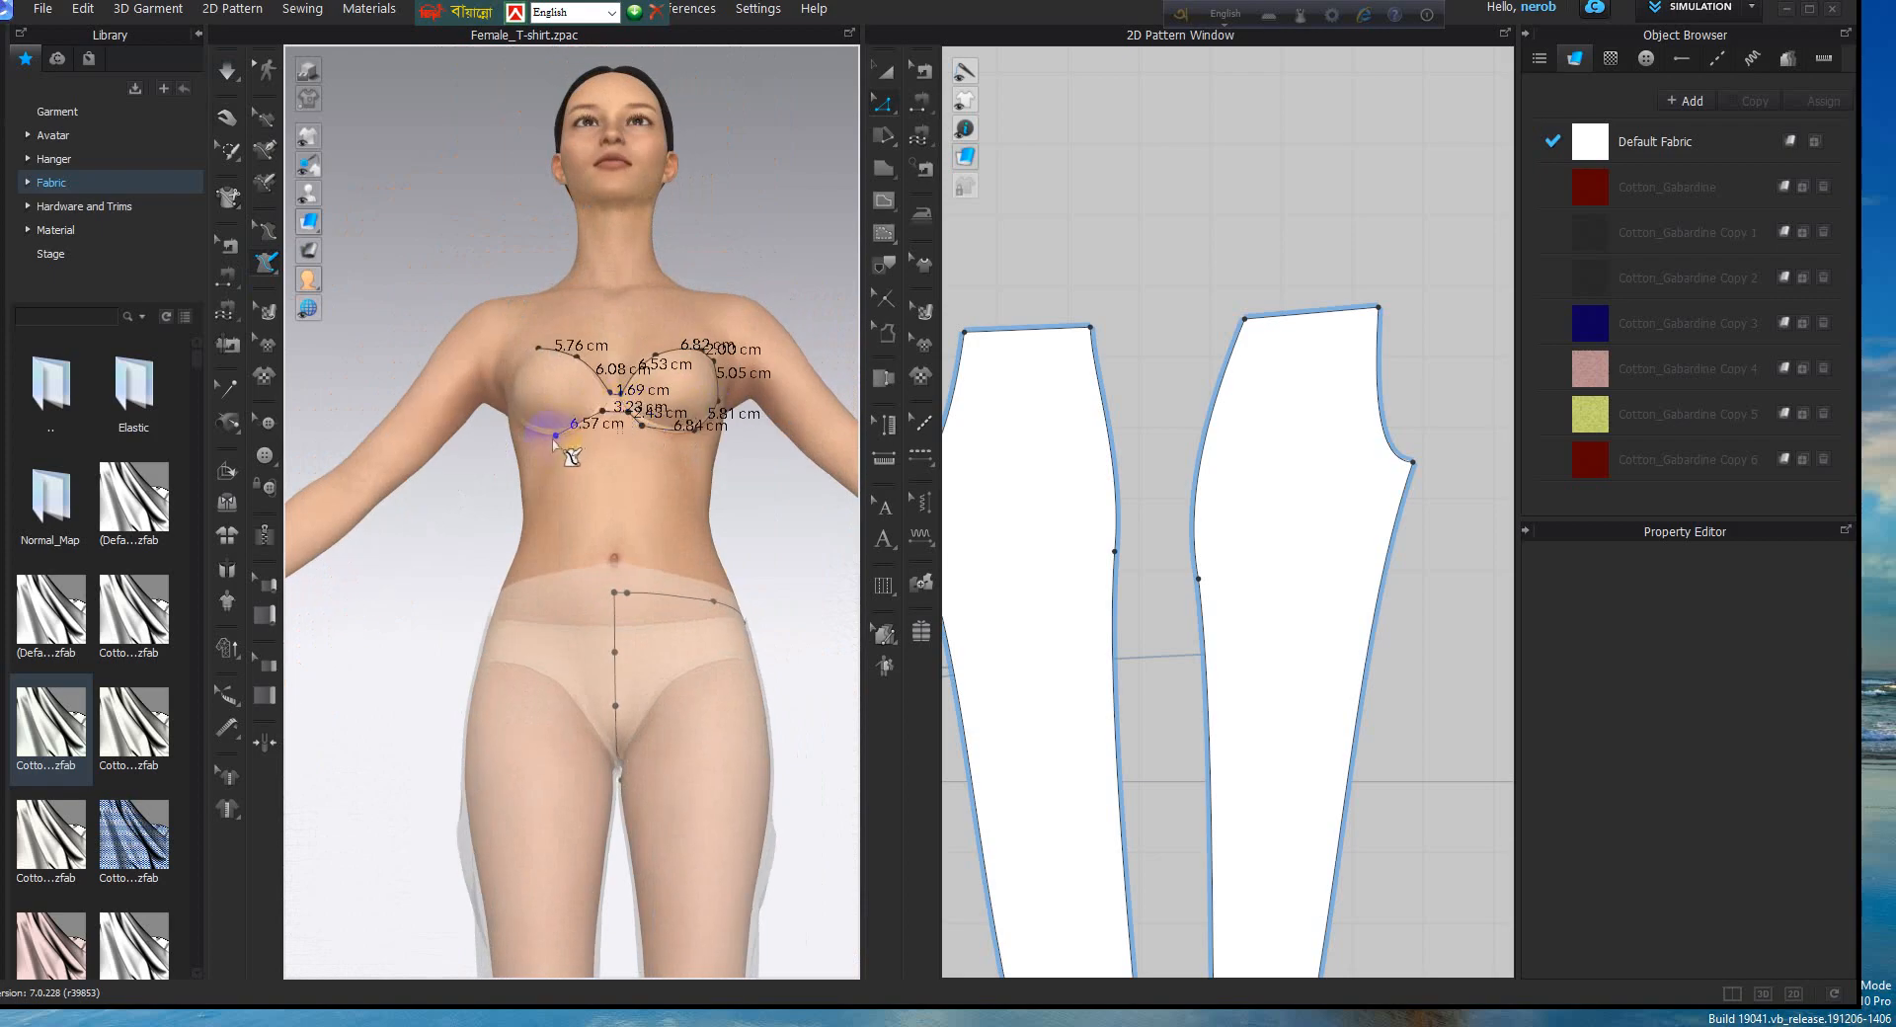
right_drag(639, 435, 553, 400)
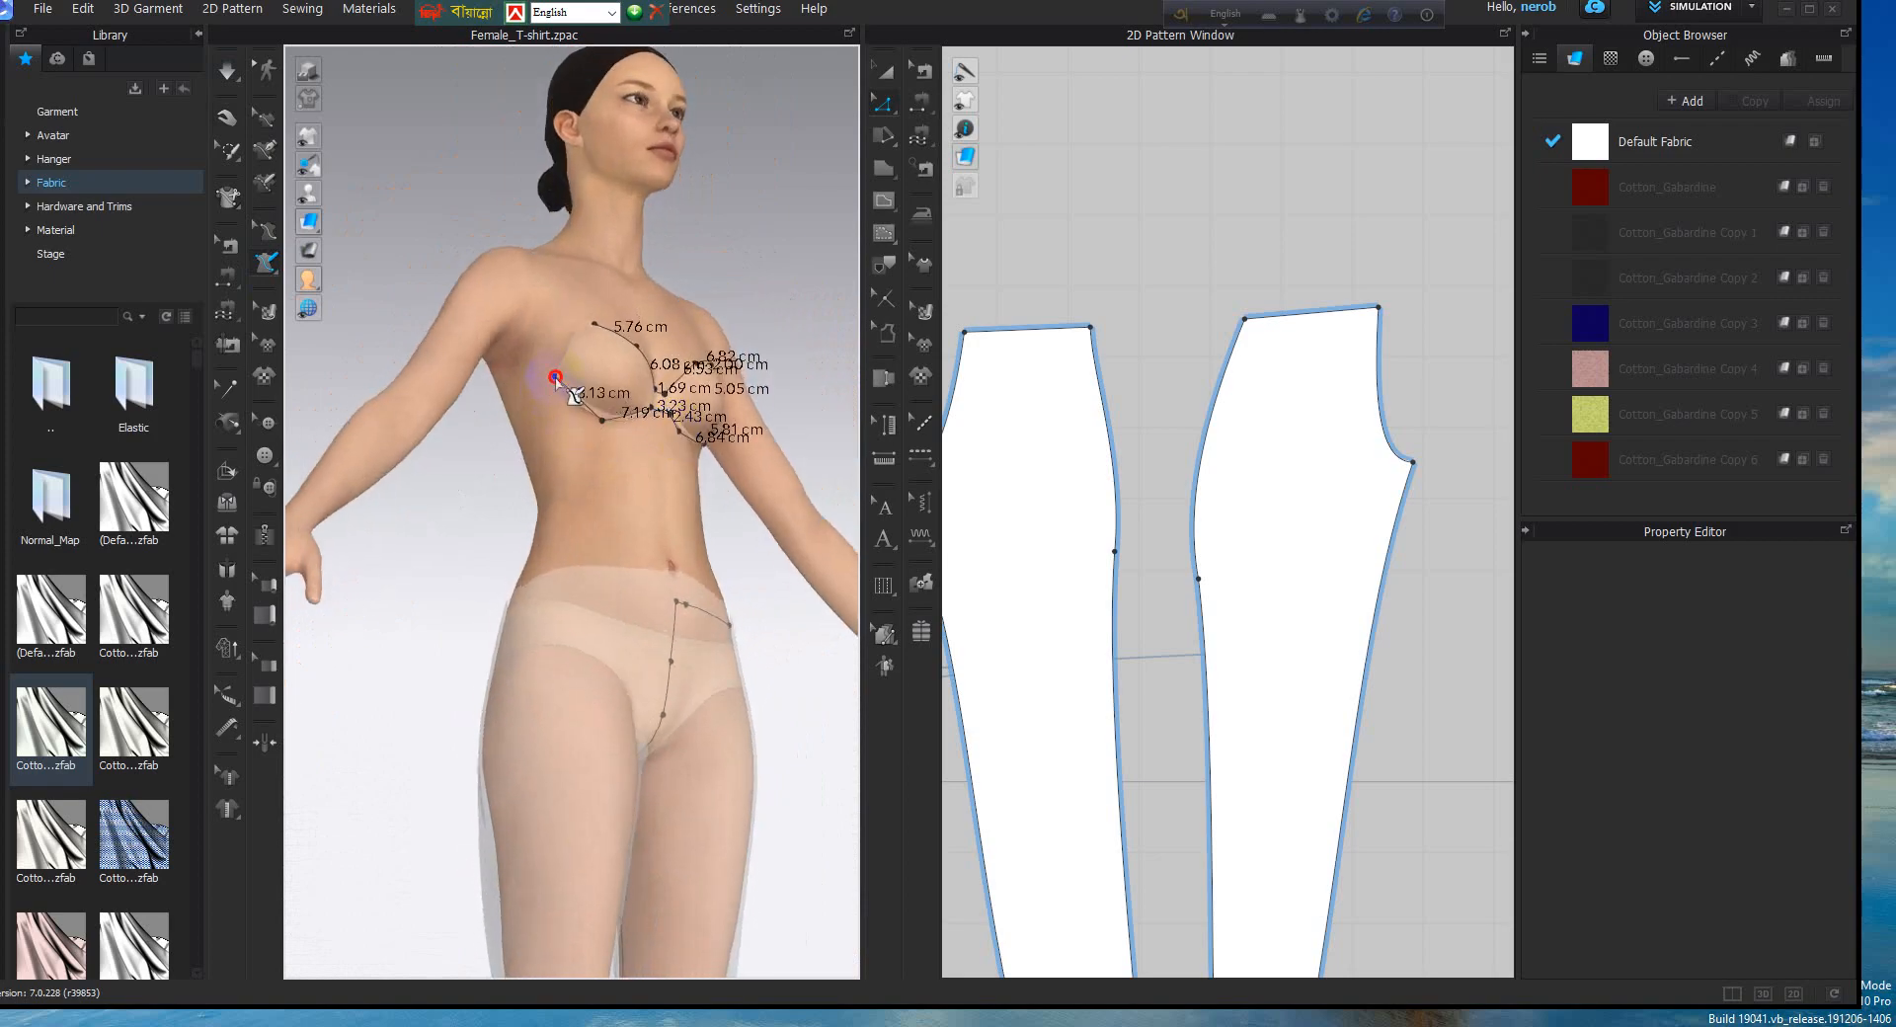
click(596, 328)
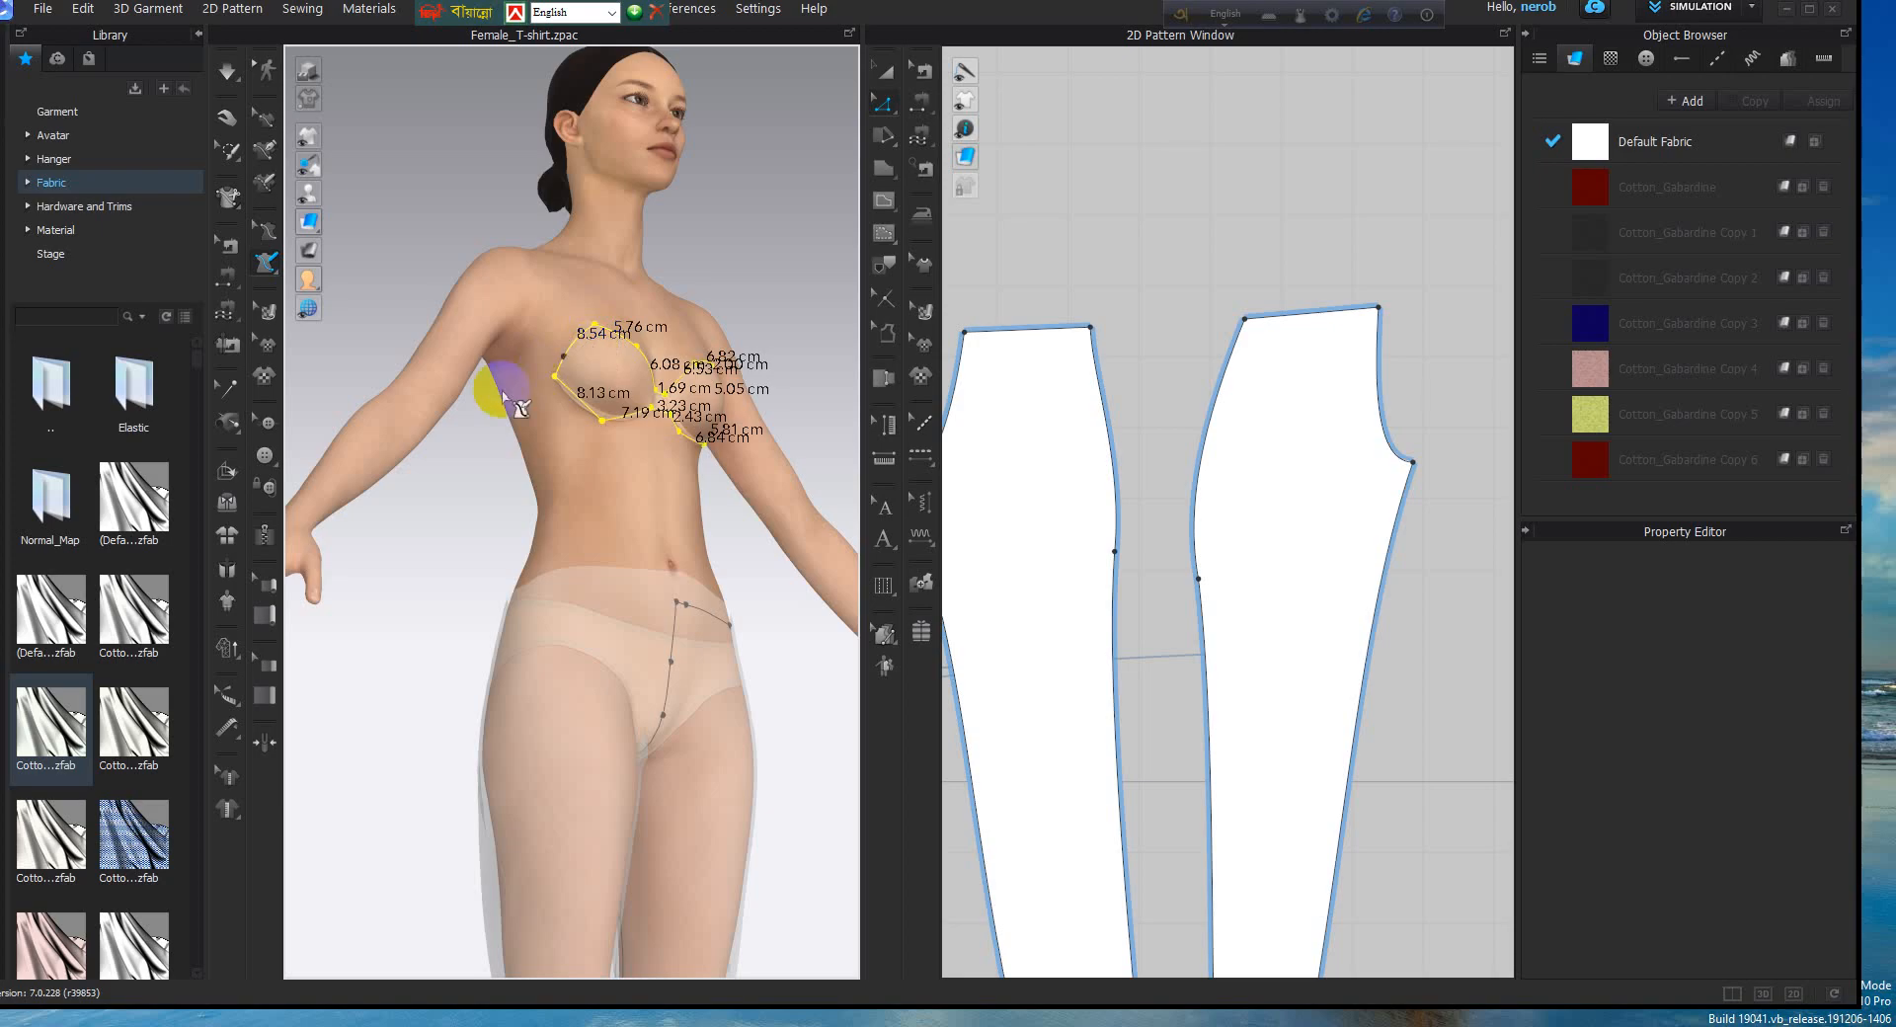
Flatten the closed bra area on the avatar's chest into a pattern piece in the 2D window
click(267, 262)
drag(274, 275, 330, 296)
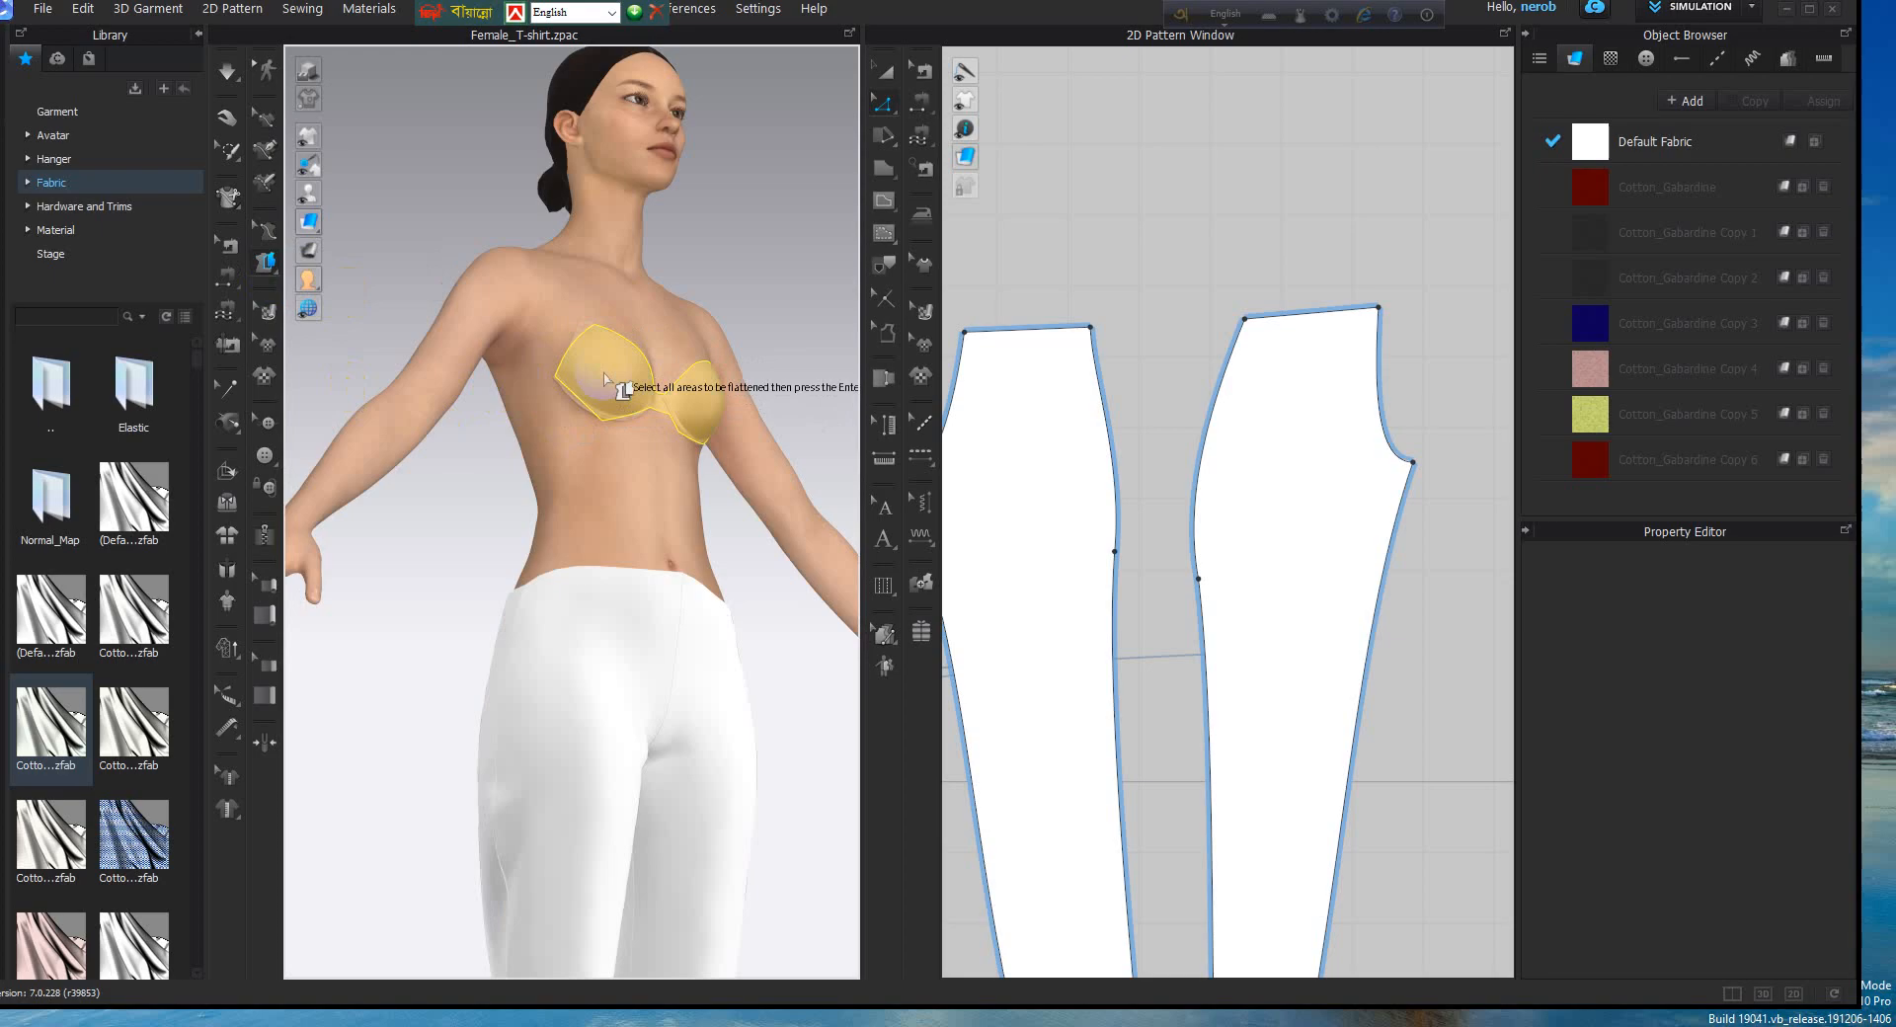
click(606, 378)
scroll(988, 457, down, 3)
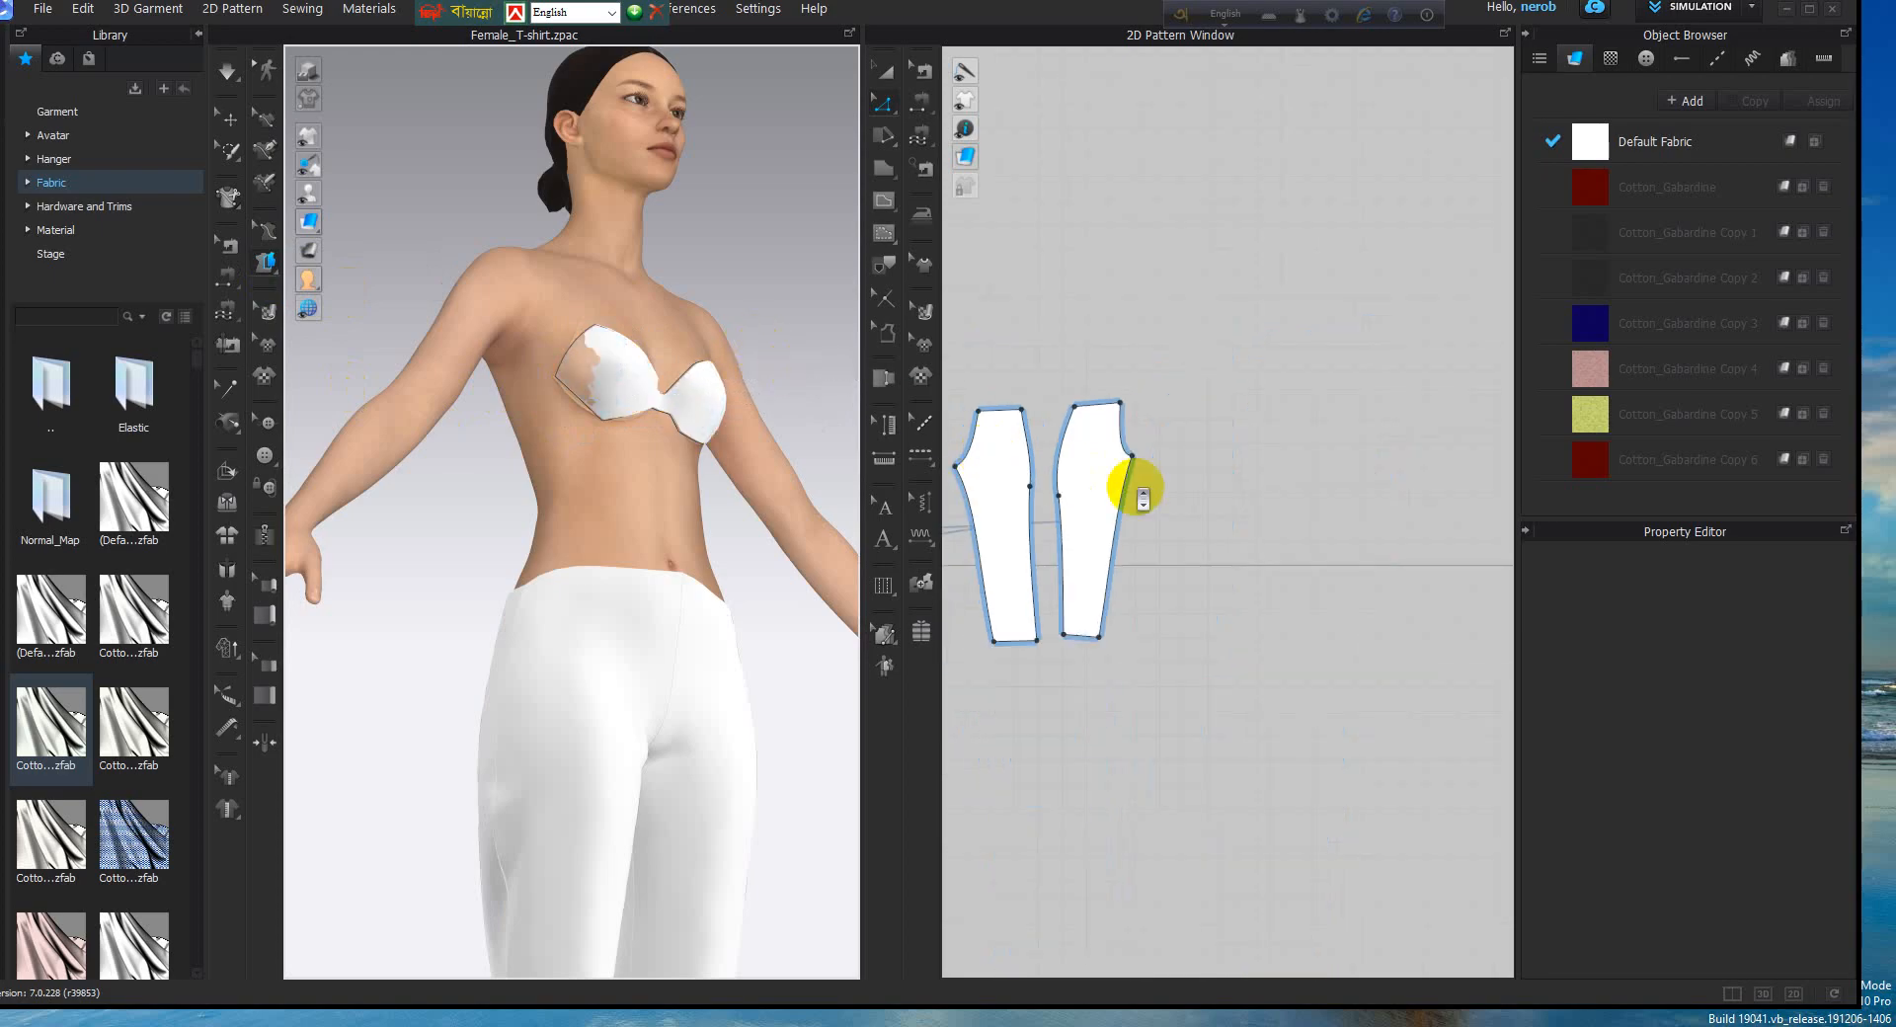
scroll(1135, 486, down, 1)
middle_drag(1136, 487, 1472, 566)
scroll(1089, 347, up, 5)
middle_drag(1087, 376, 1172, 420)
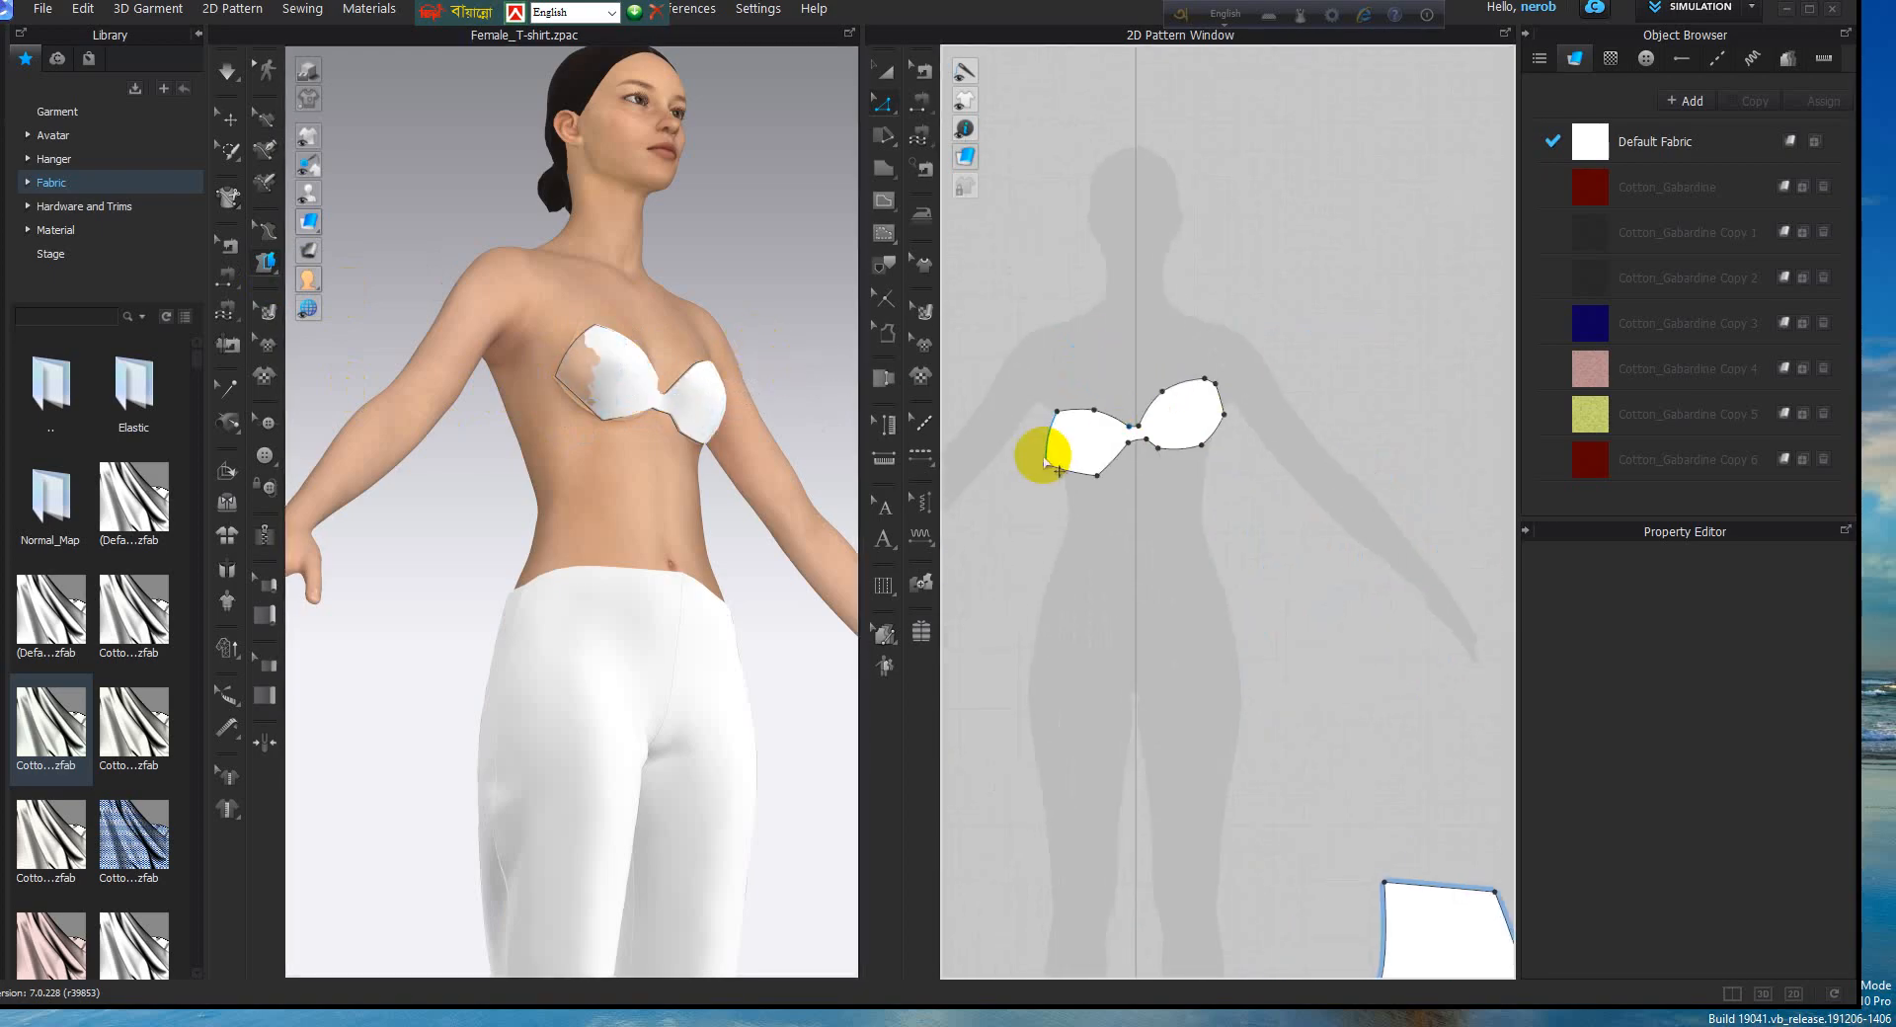
Try to replace the bra pattern's outline with a straight reference line across its left cup, and undo the change
scroll(1047, 459, up, 3)
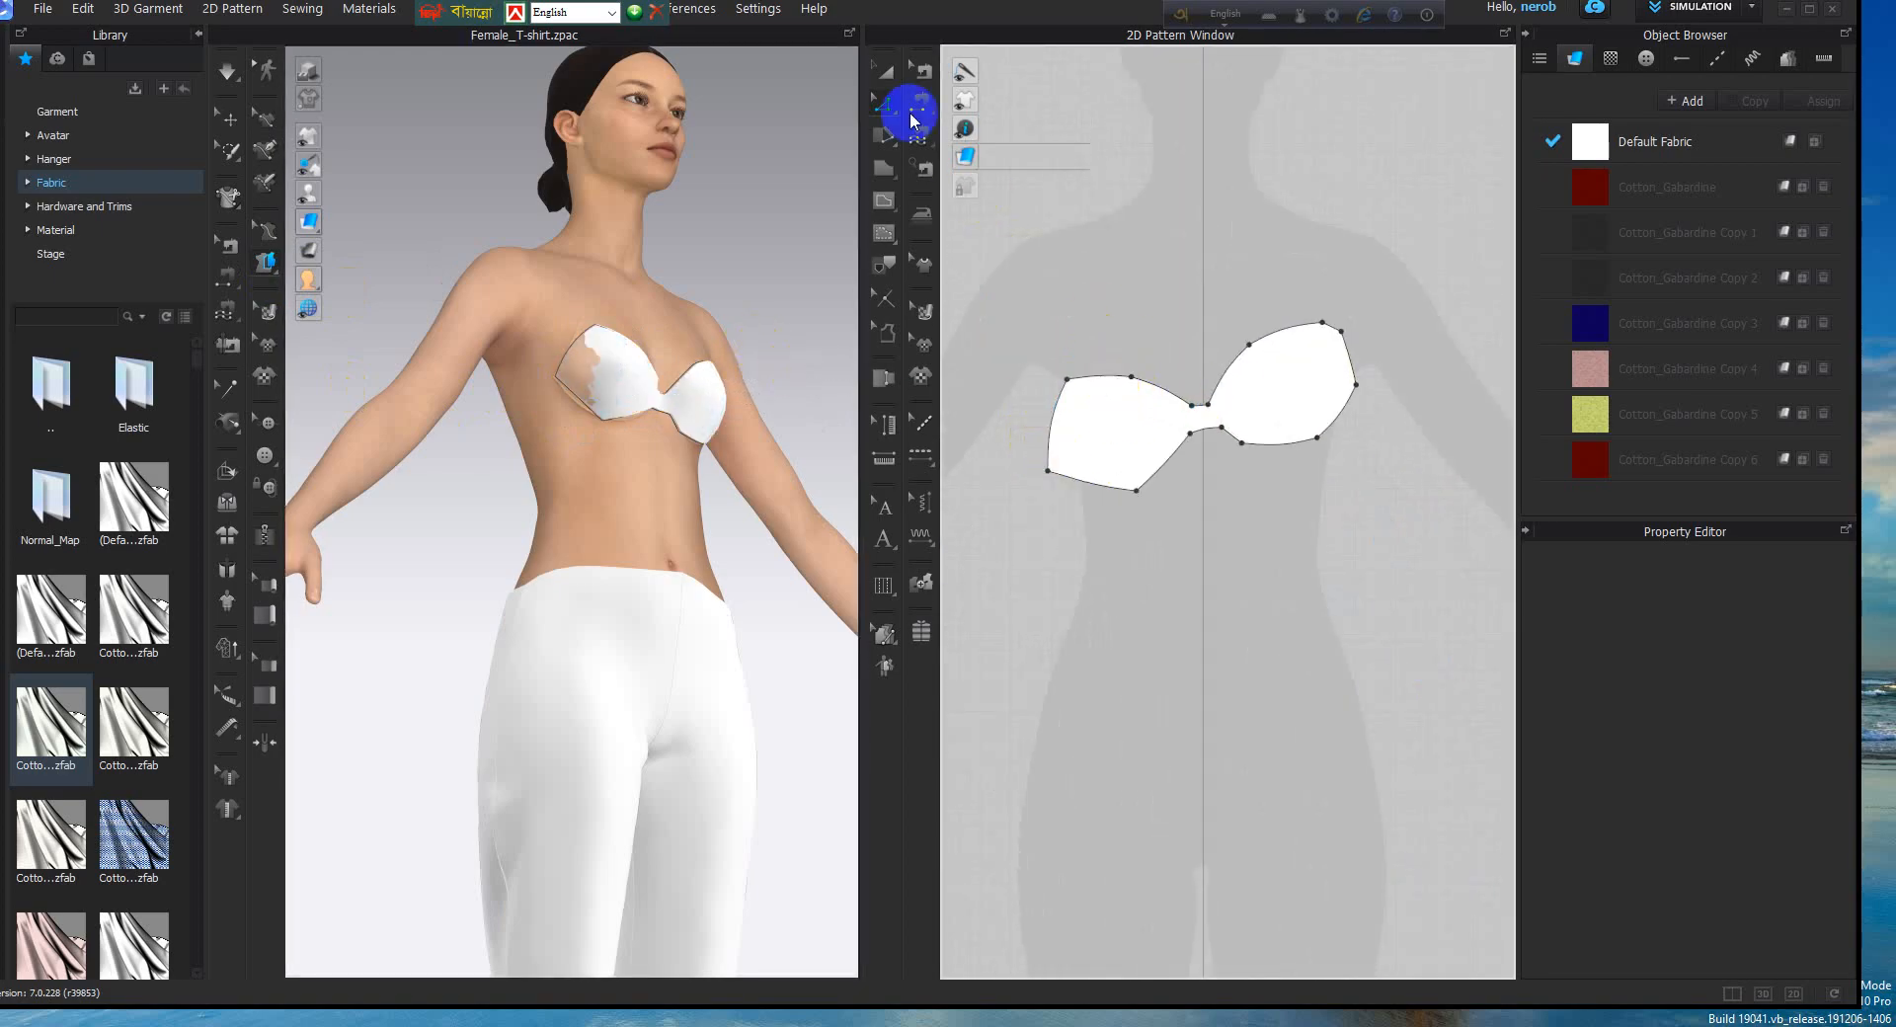
drag(889, 101, 940, 197)
click(1067, 378)
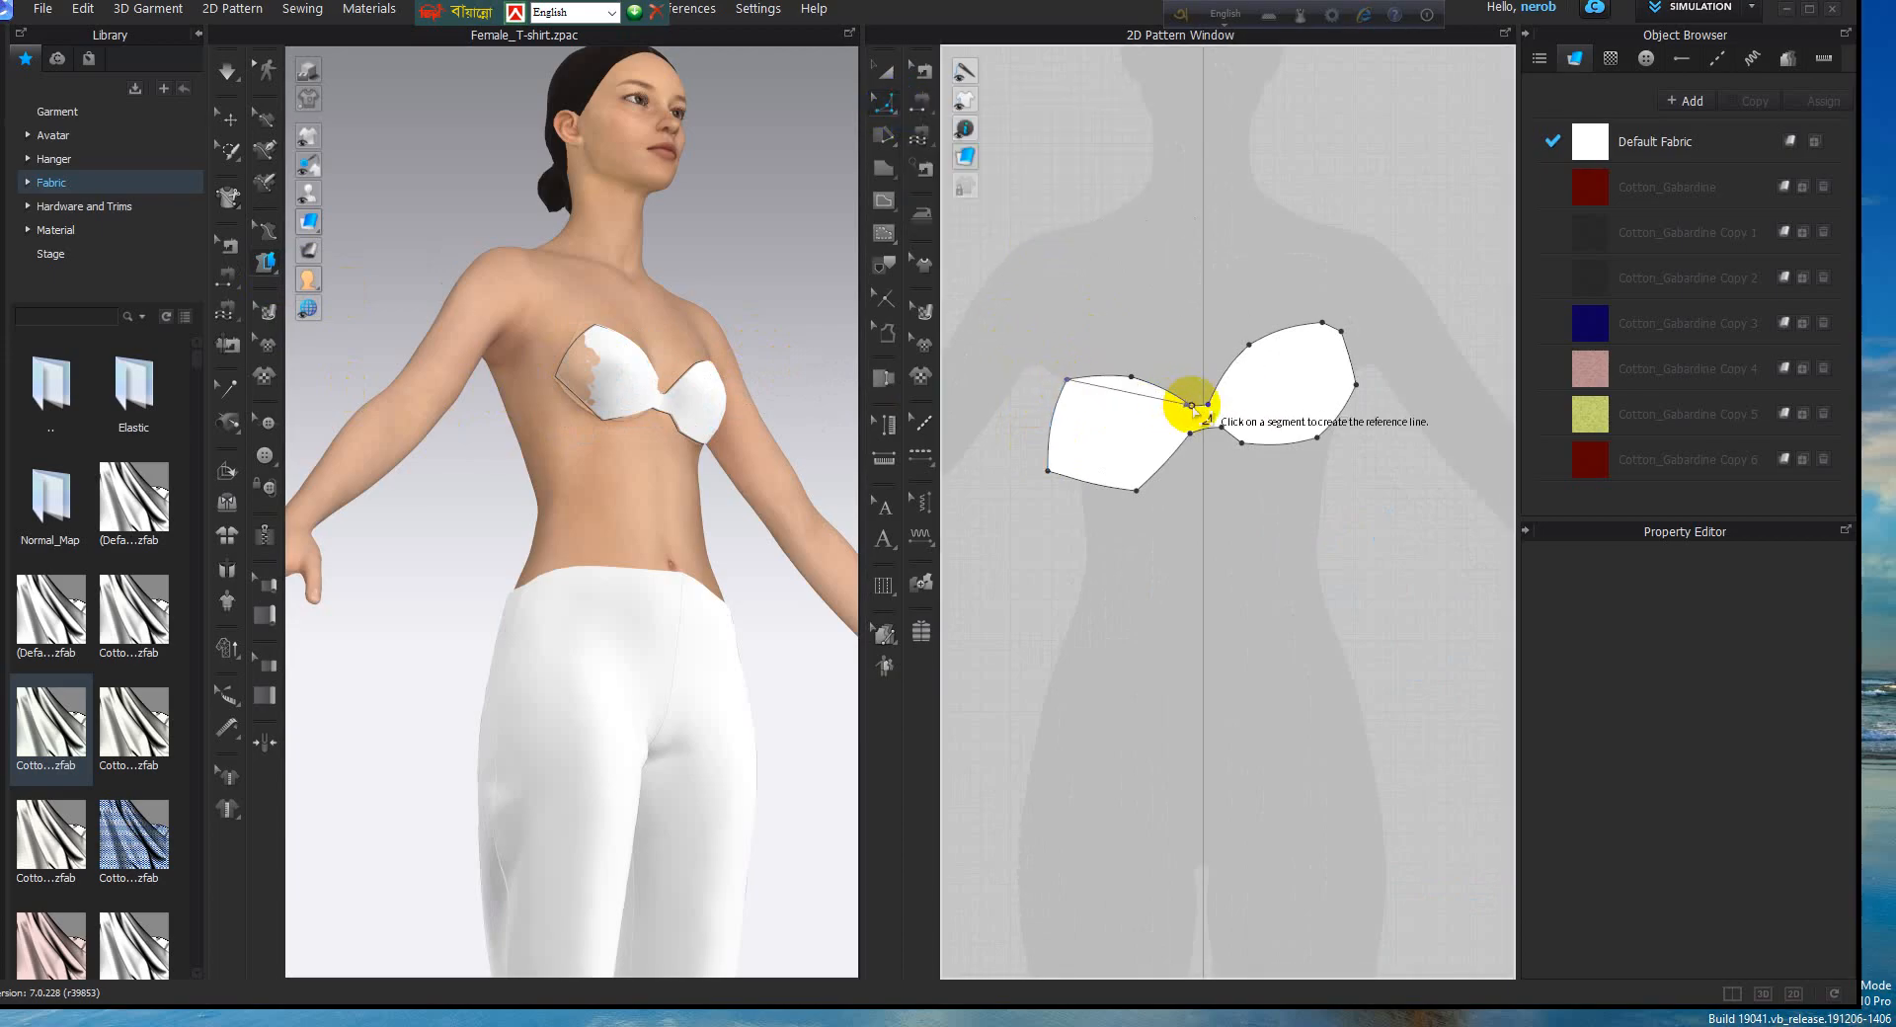
click(1124, 391)
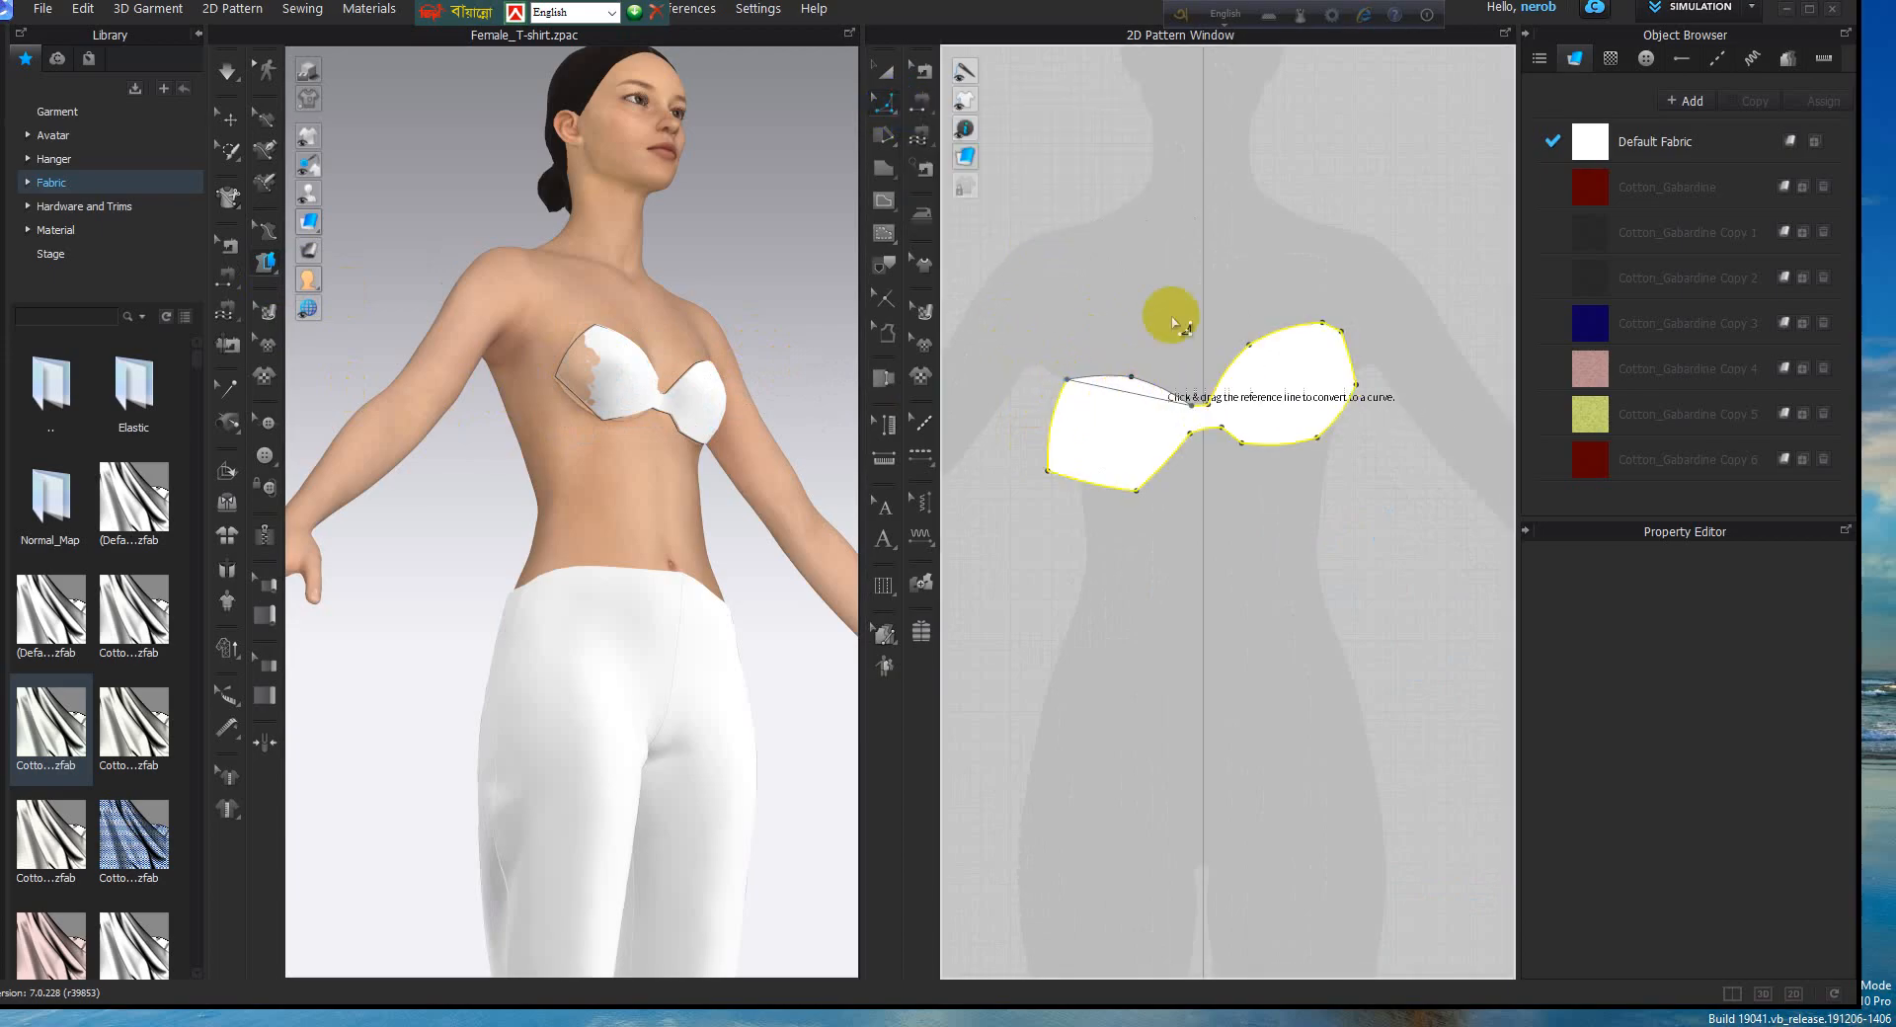
click(888, 120)
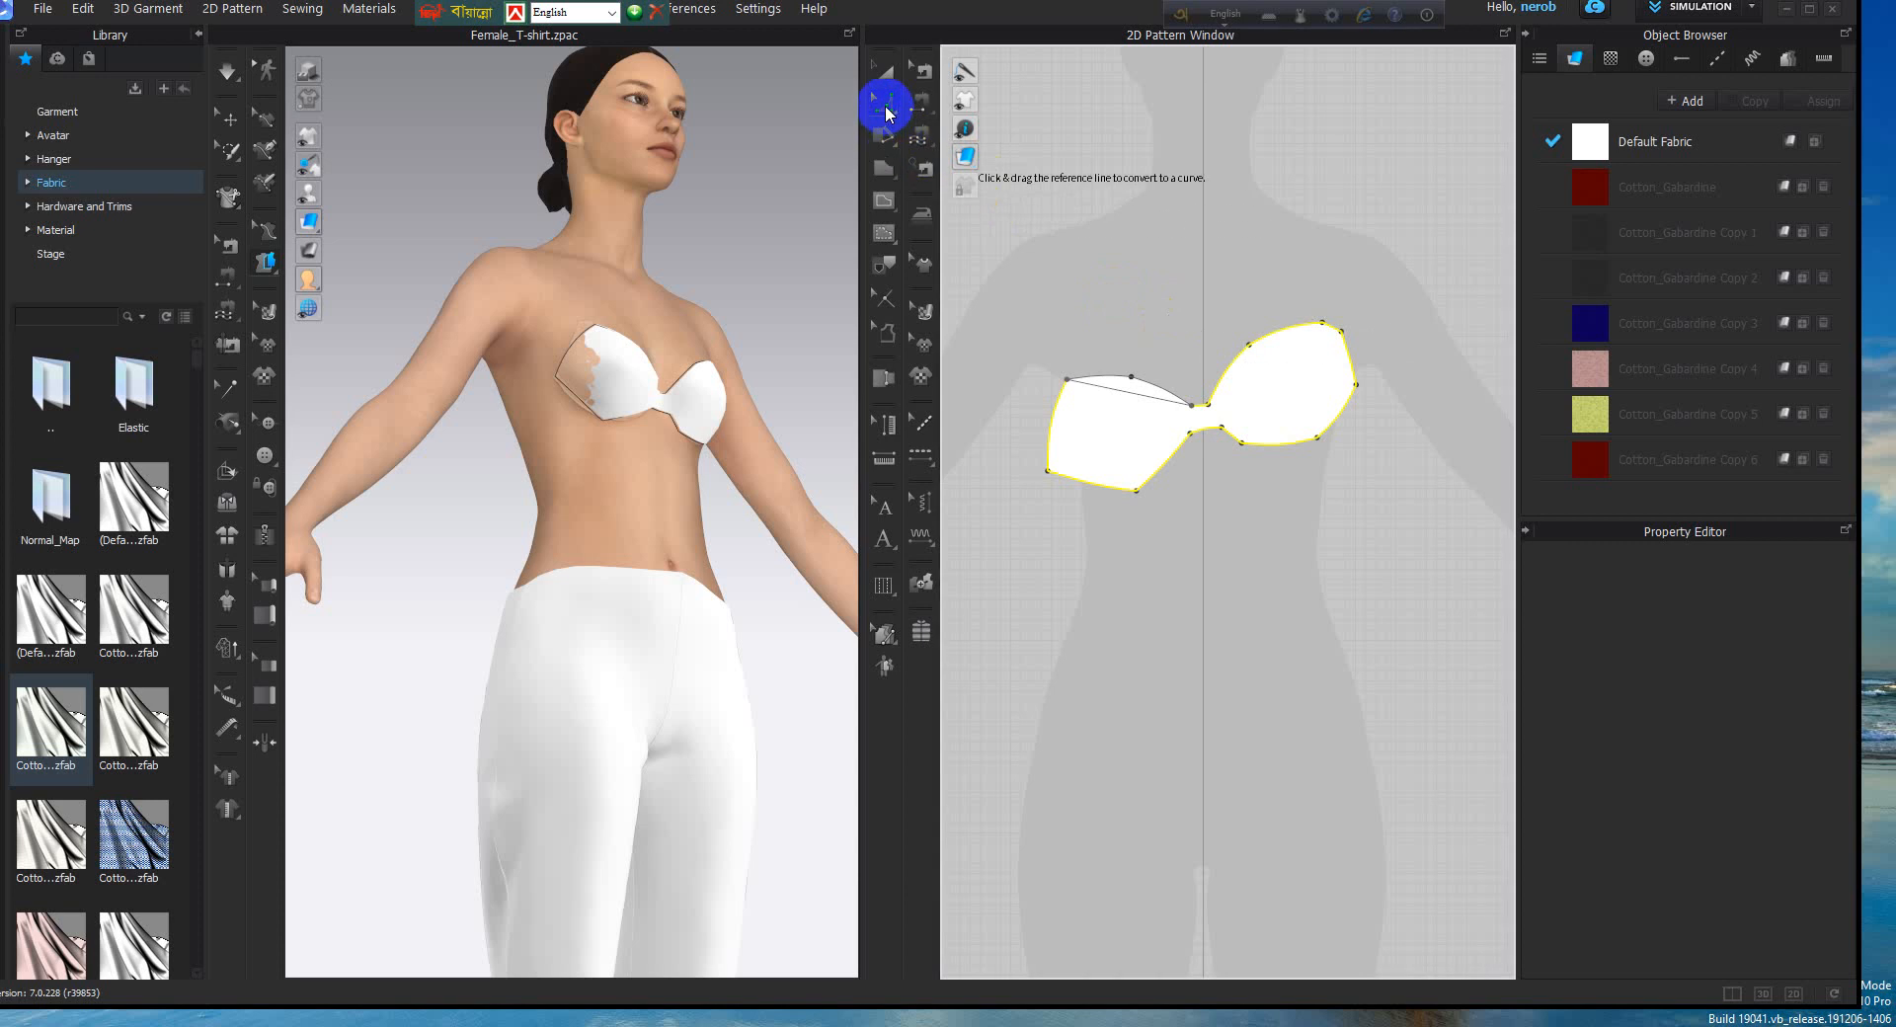
click(1099, 386)
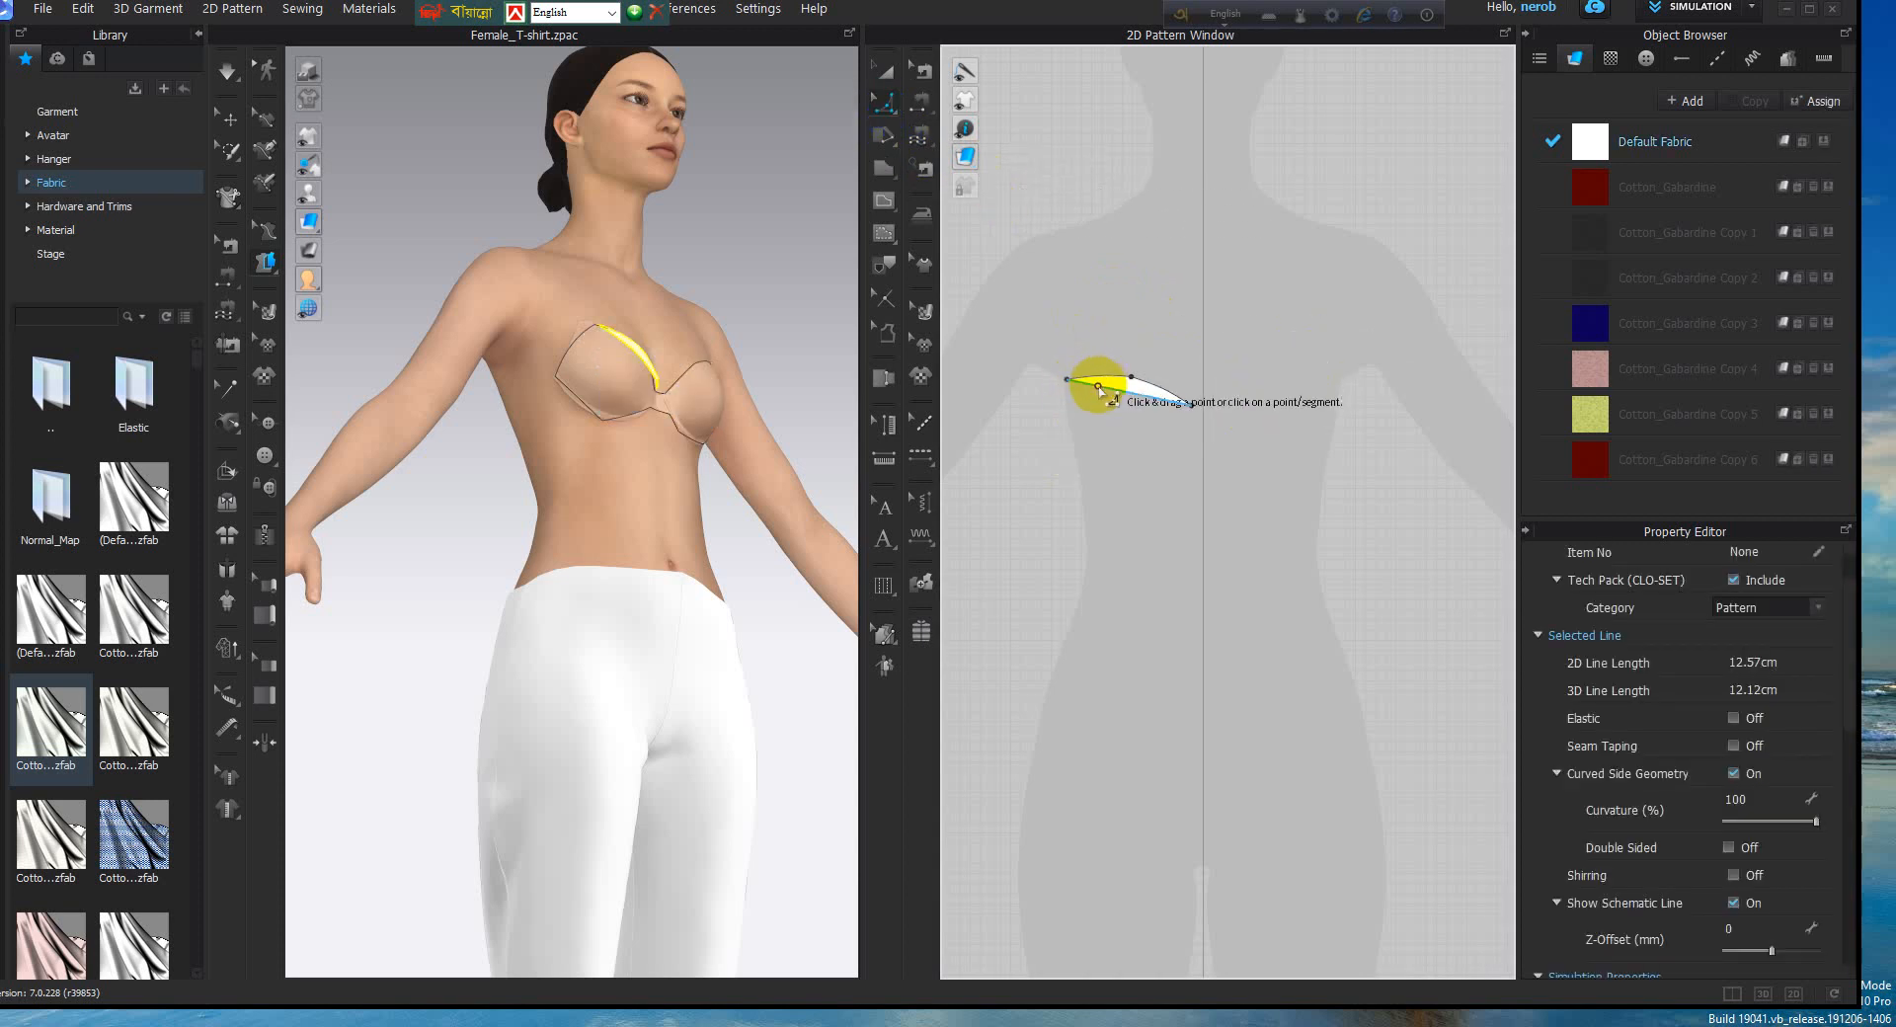
key(ctrl+z)
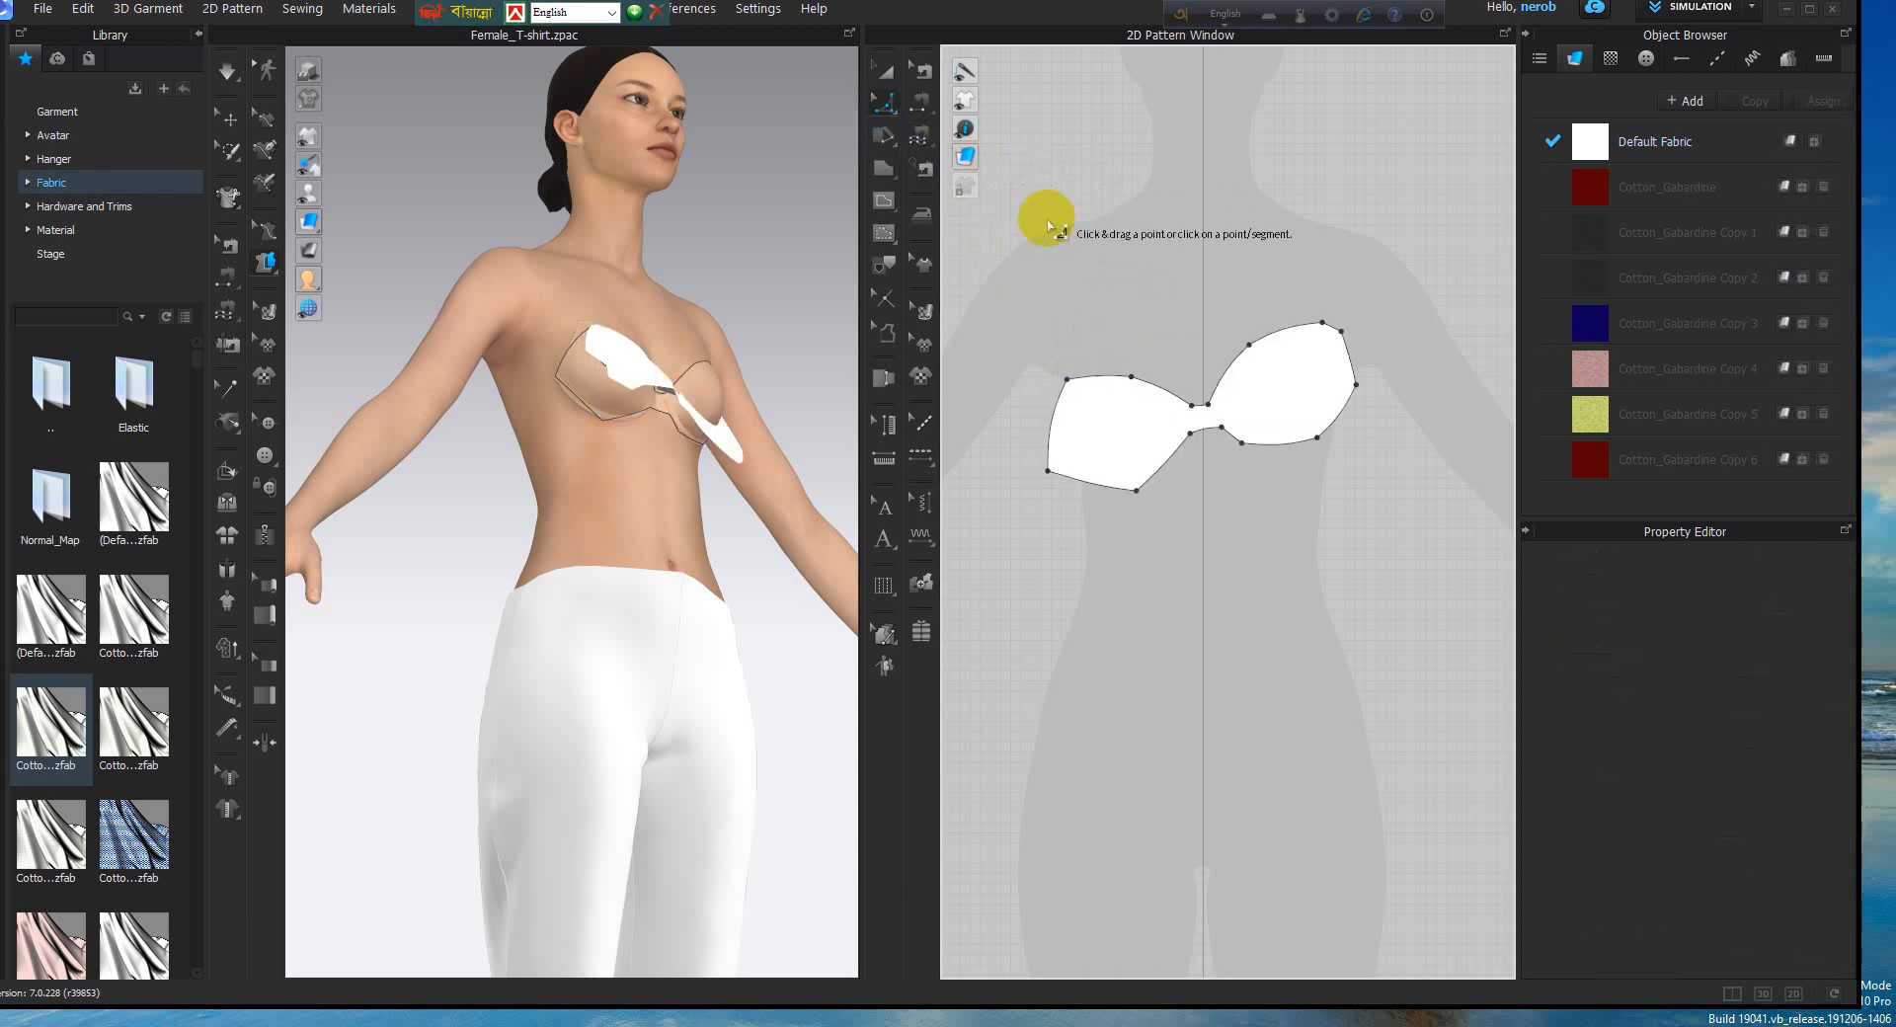
Replace the upper edge of the bra pattern's left cup with one smooth curve between the outer corner and the centre bridge
click(1067, 380)
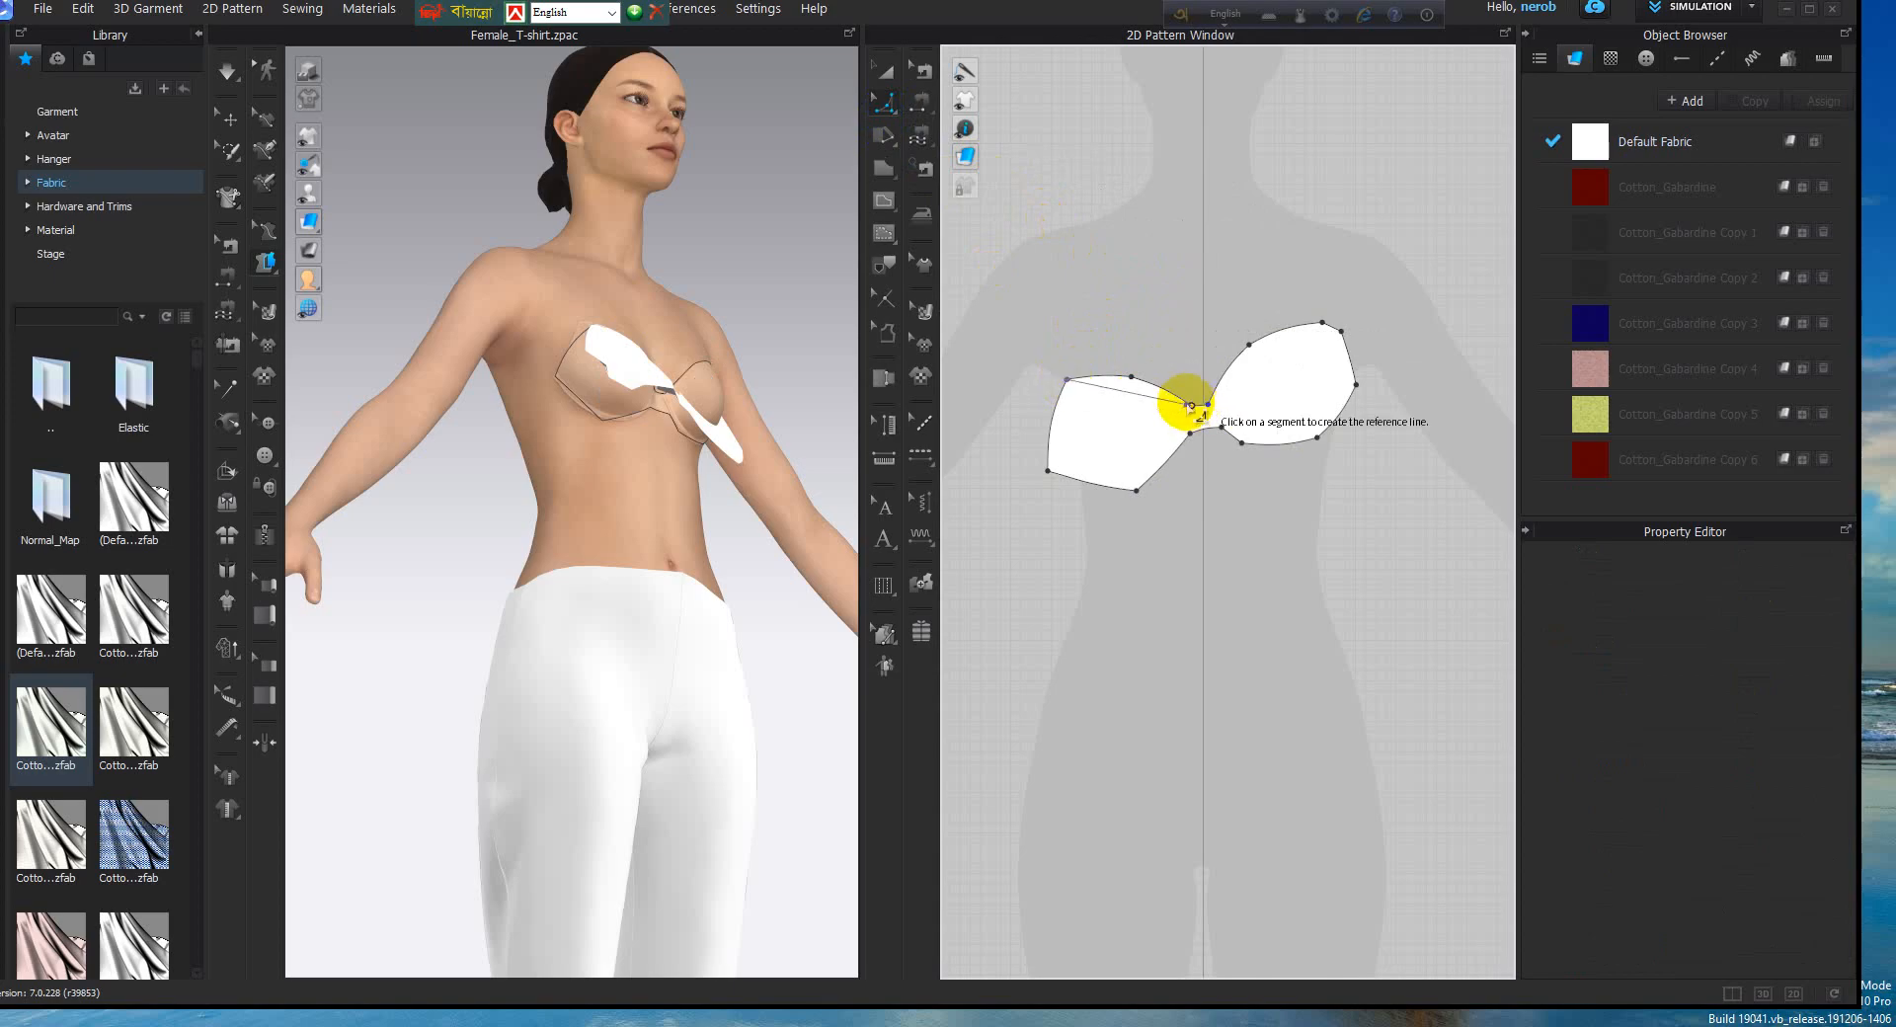
click(1191, 405)
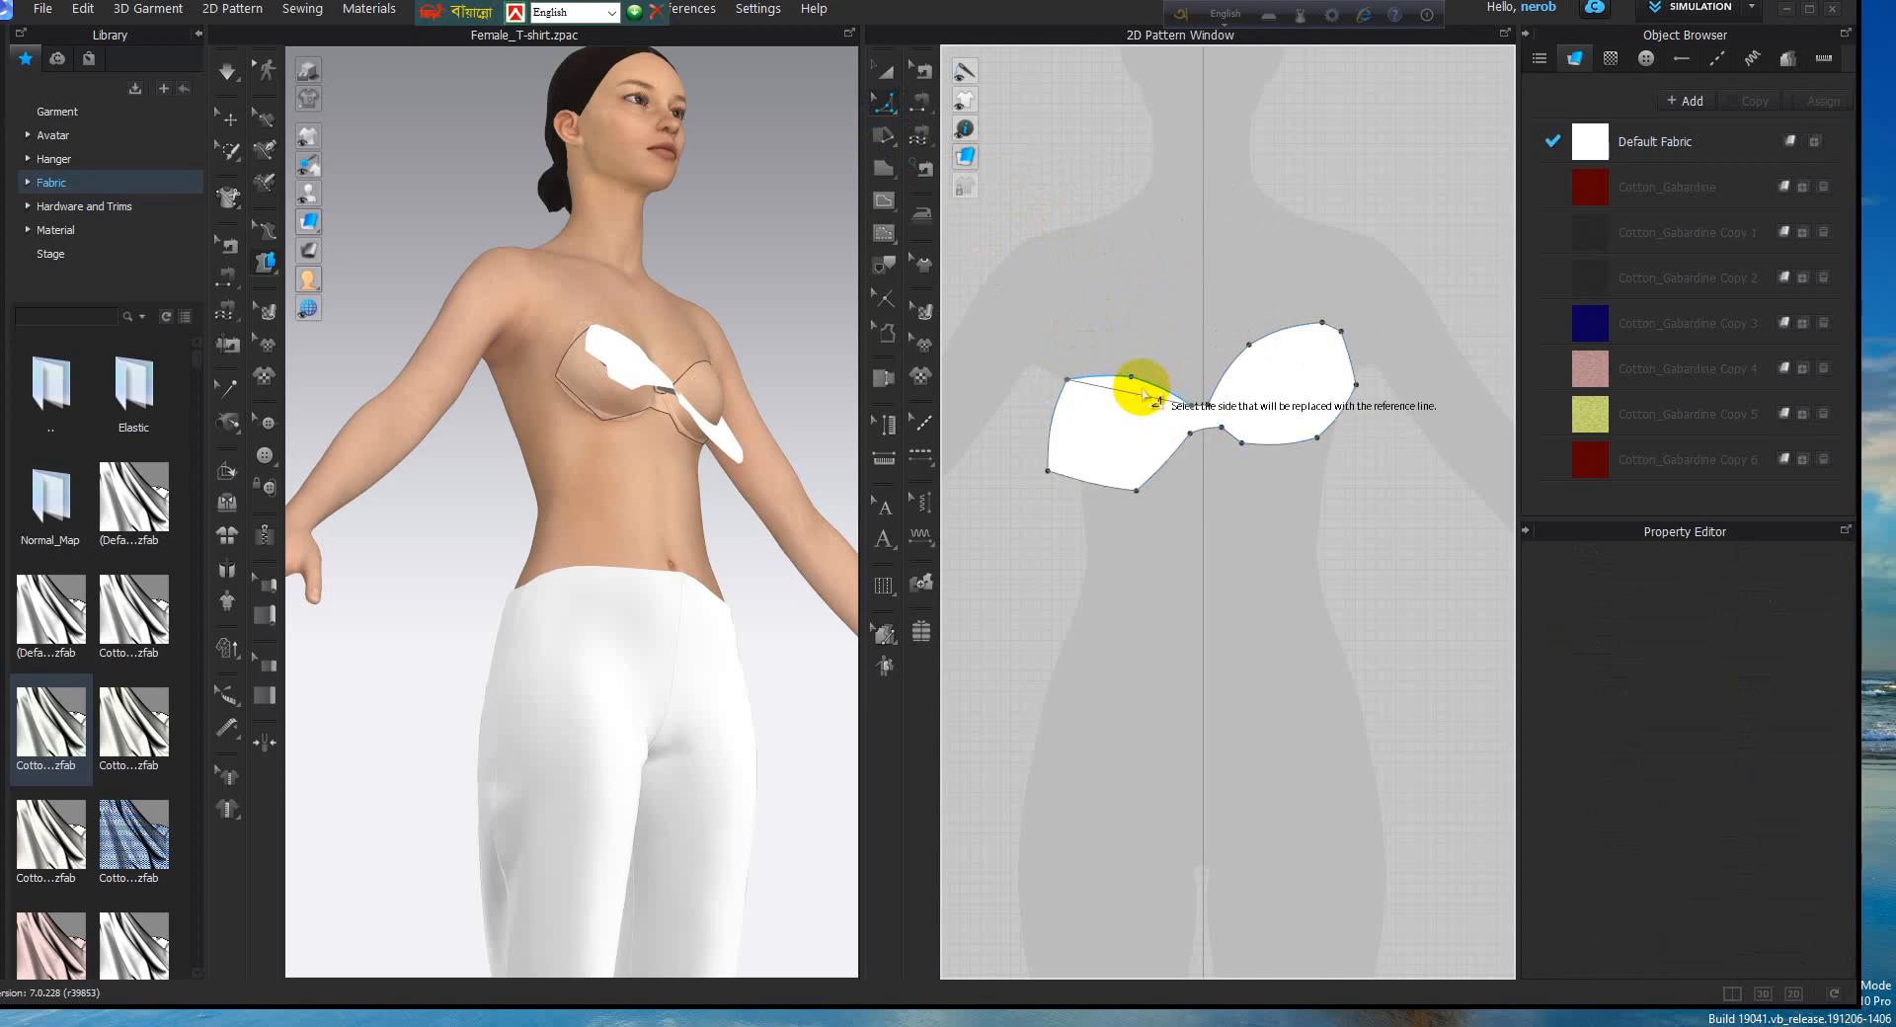
click(1127, 392)
drag(1127, 392, 1134, 388)
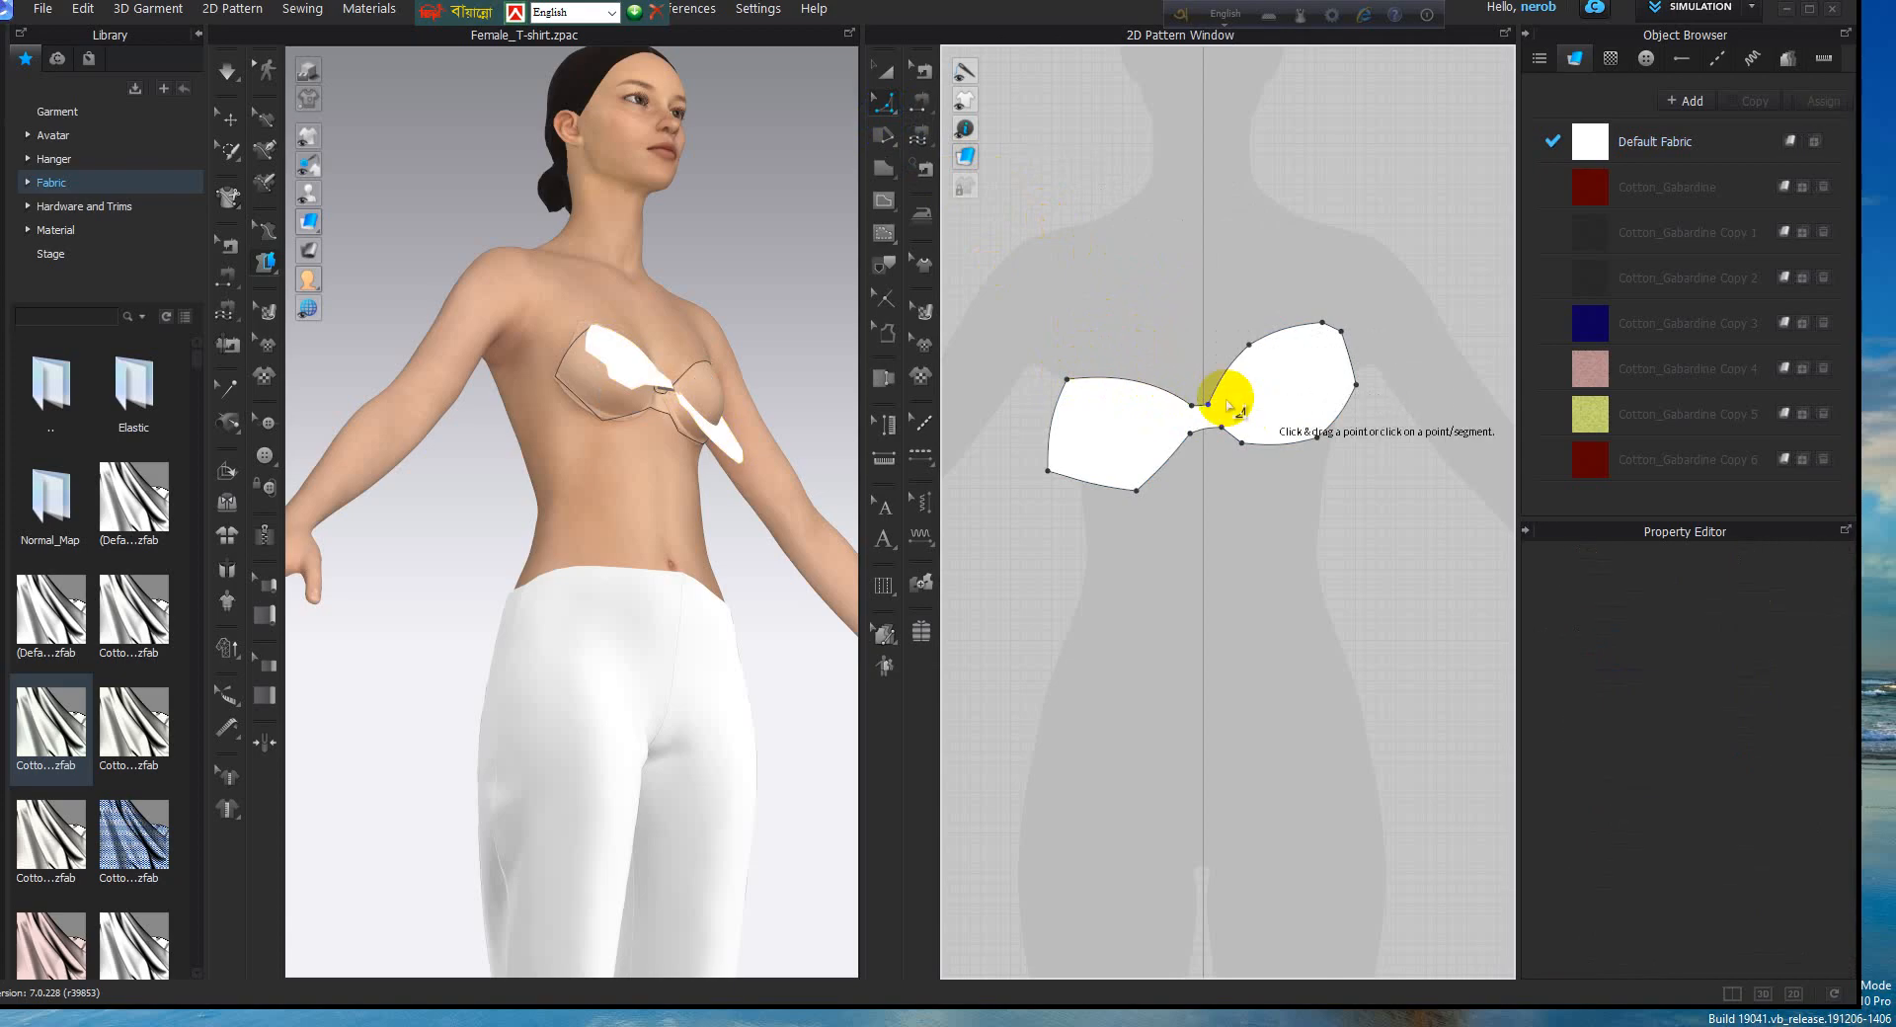
scroll(1234, 424, down, 3)
middle_drag(1236, 450, 1182, 502)
scroll(1180, 496, up, 3)
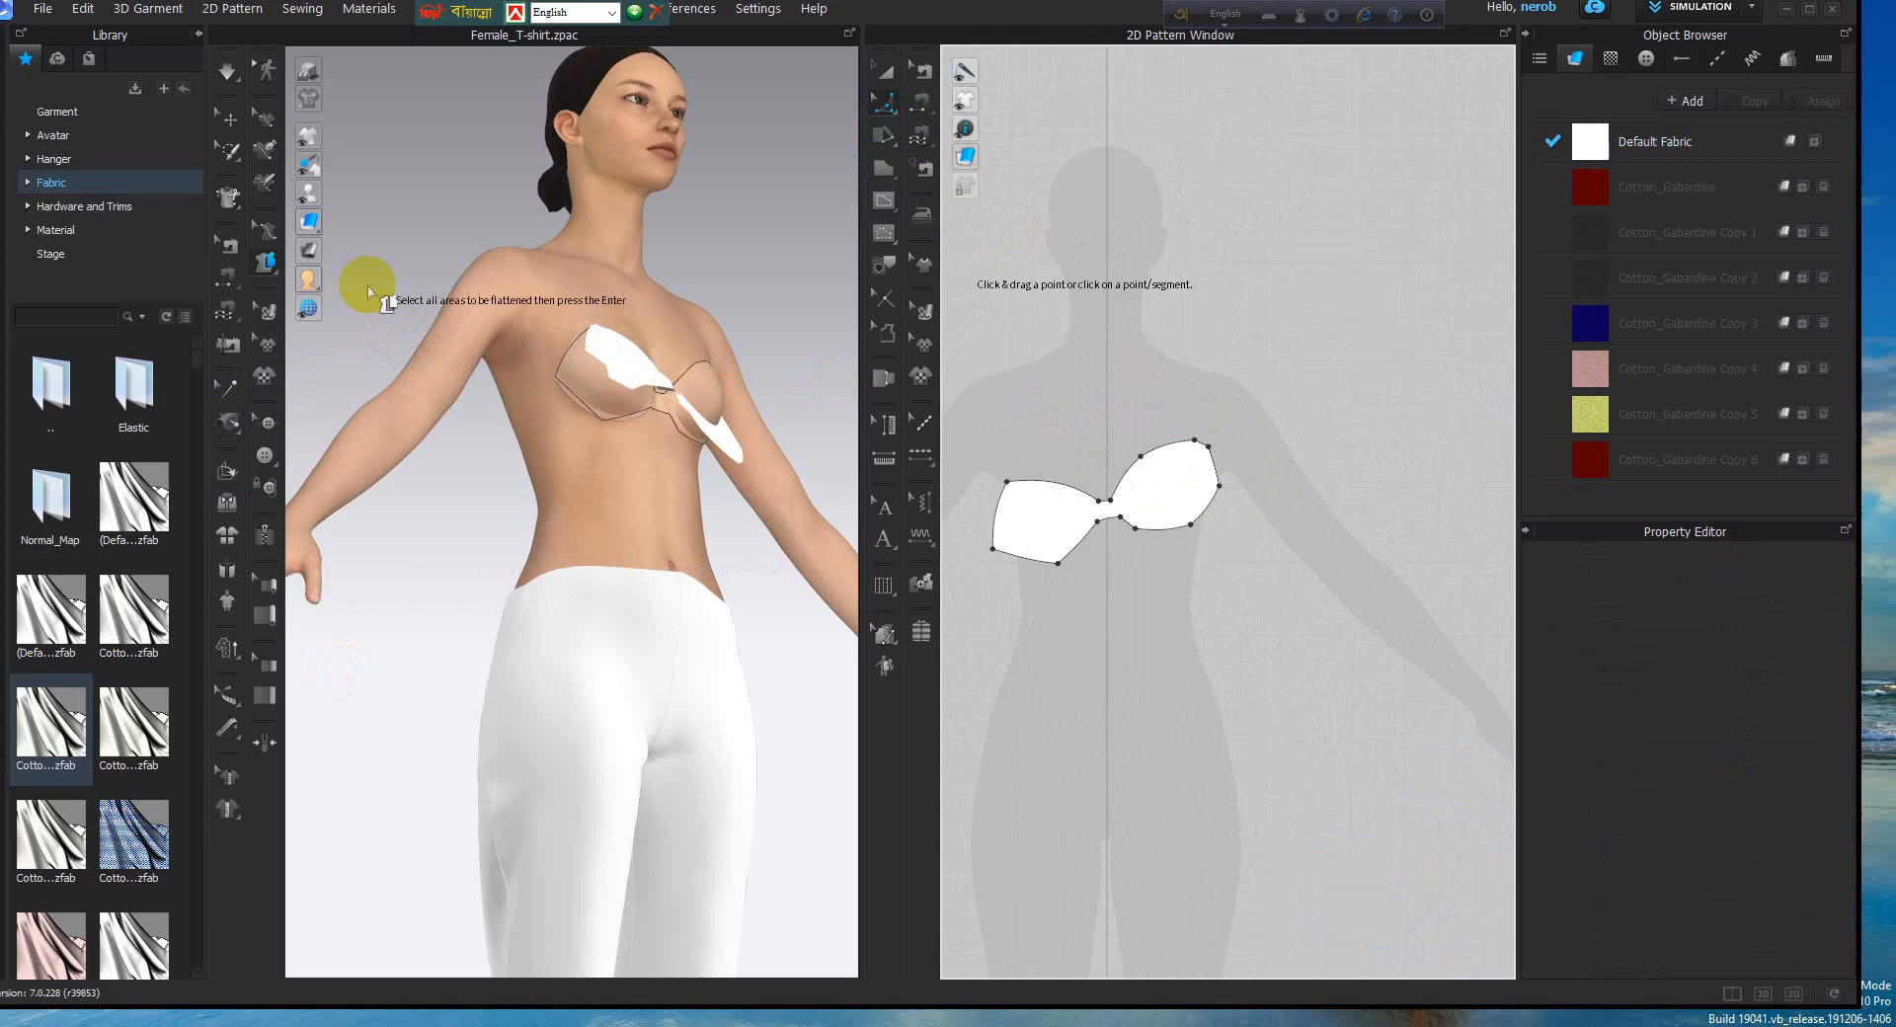
Examine the flattened bra piece and the trousers on the avatar from the front and the side
click(230, 119)
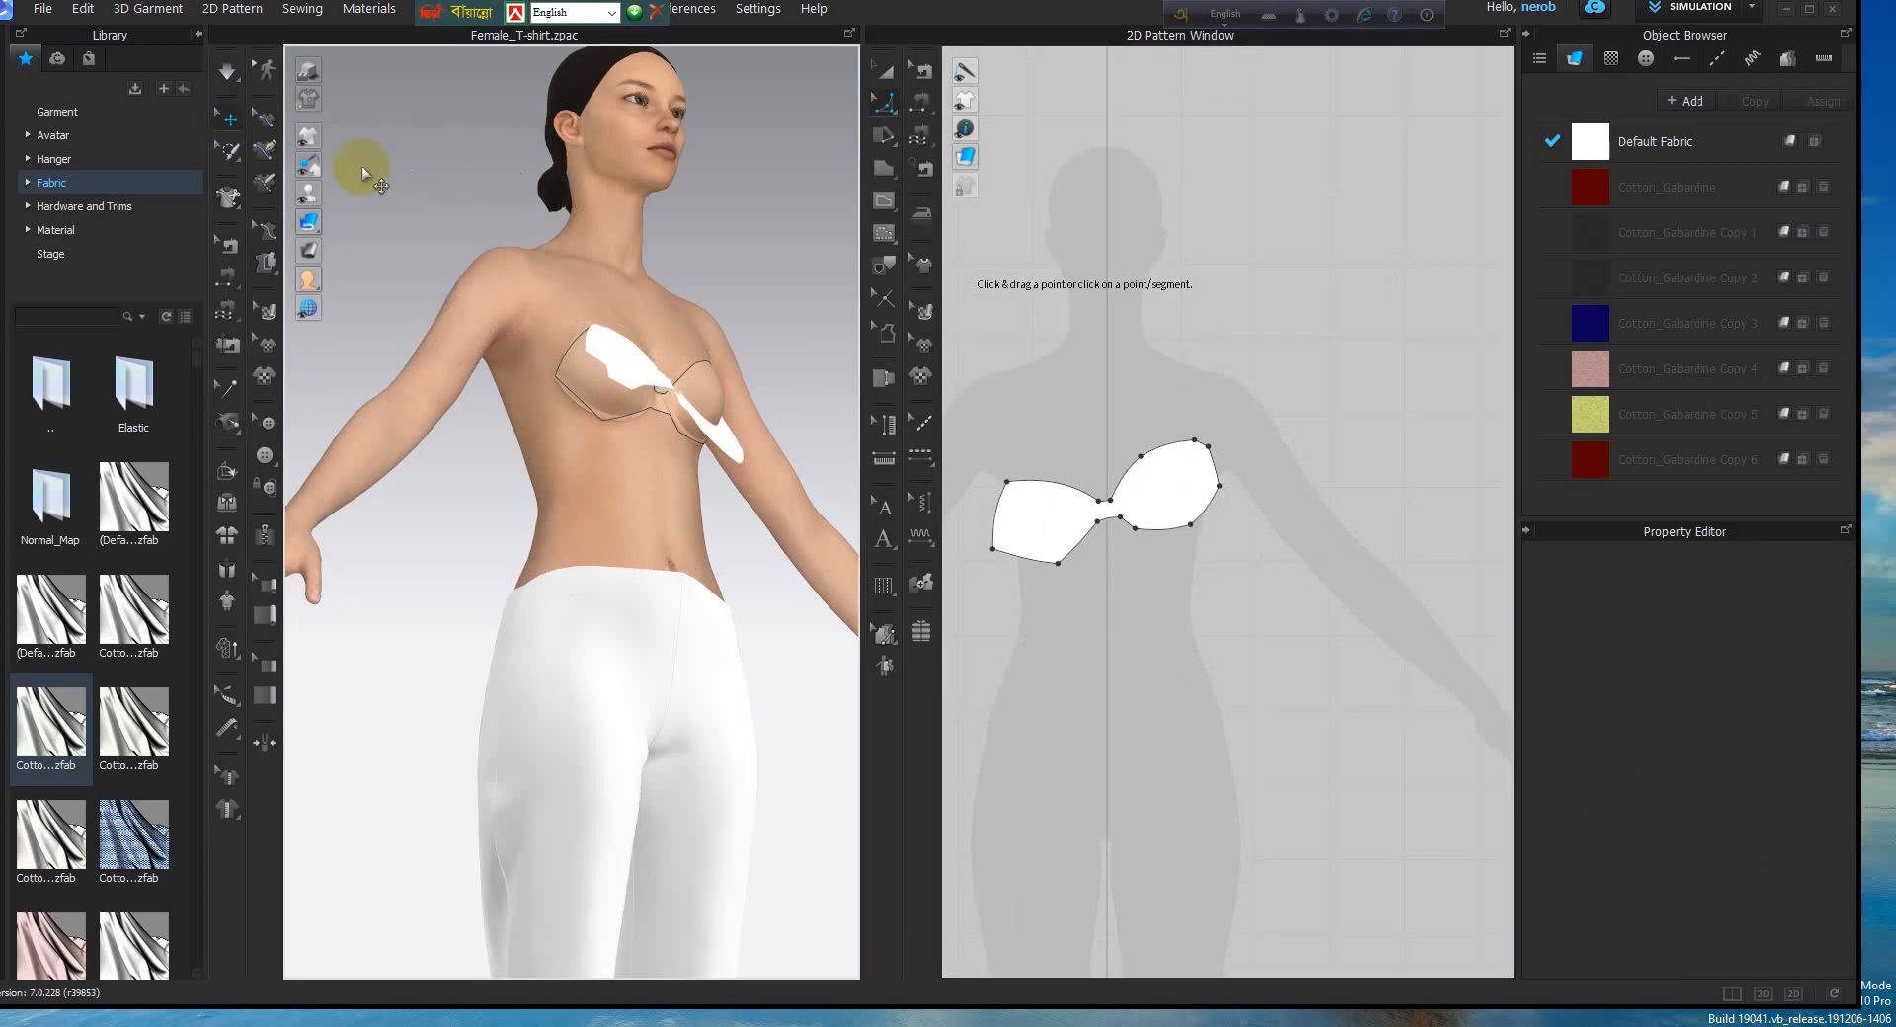
right_drag(662, 343, 581, 372)
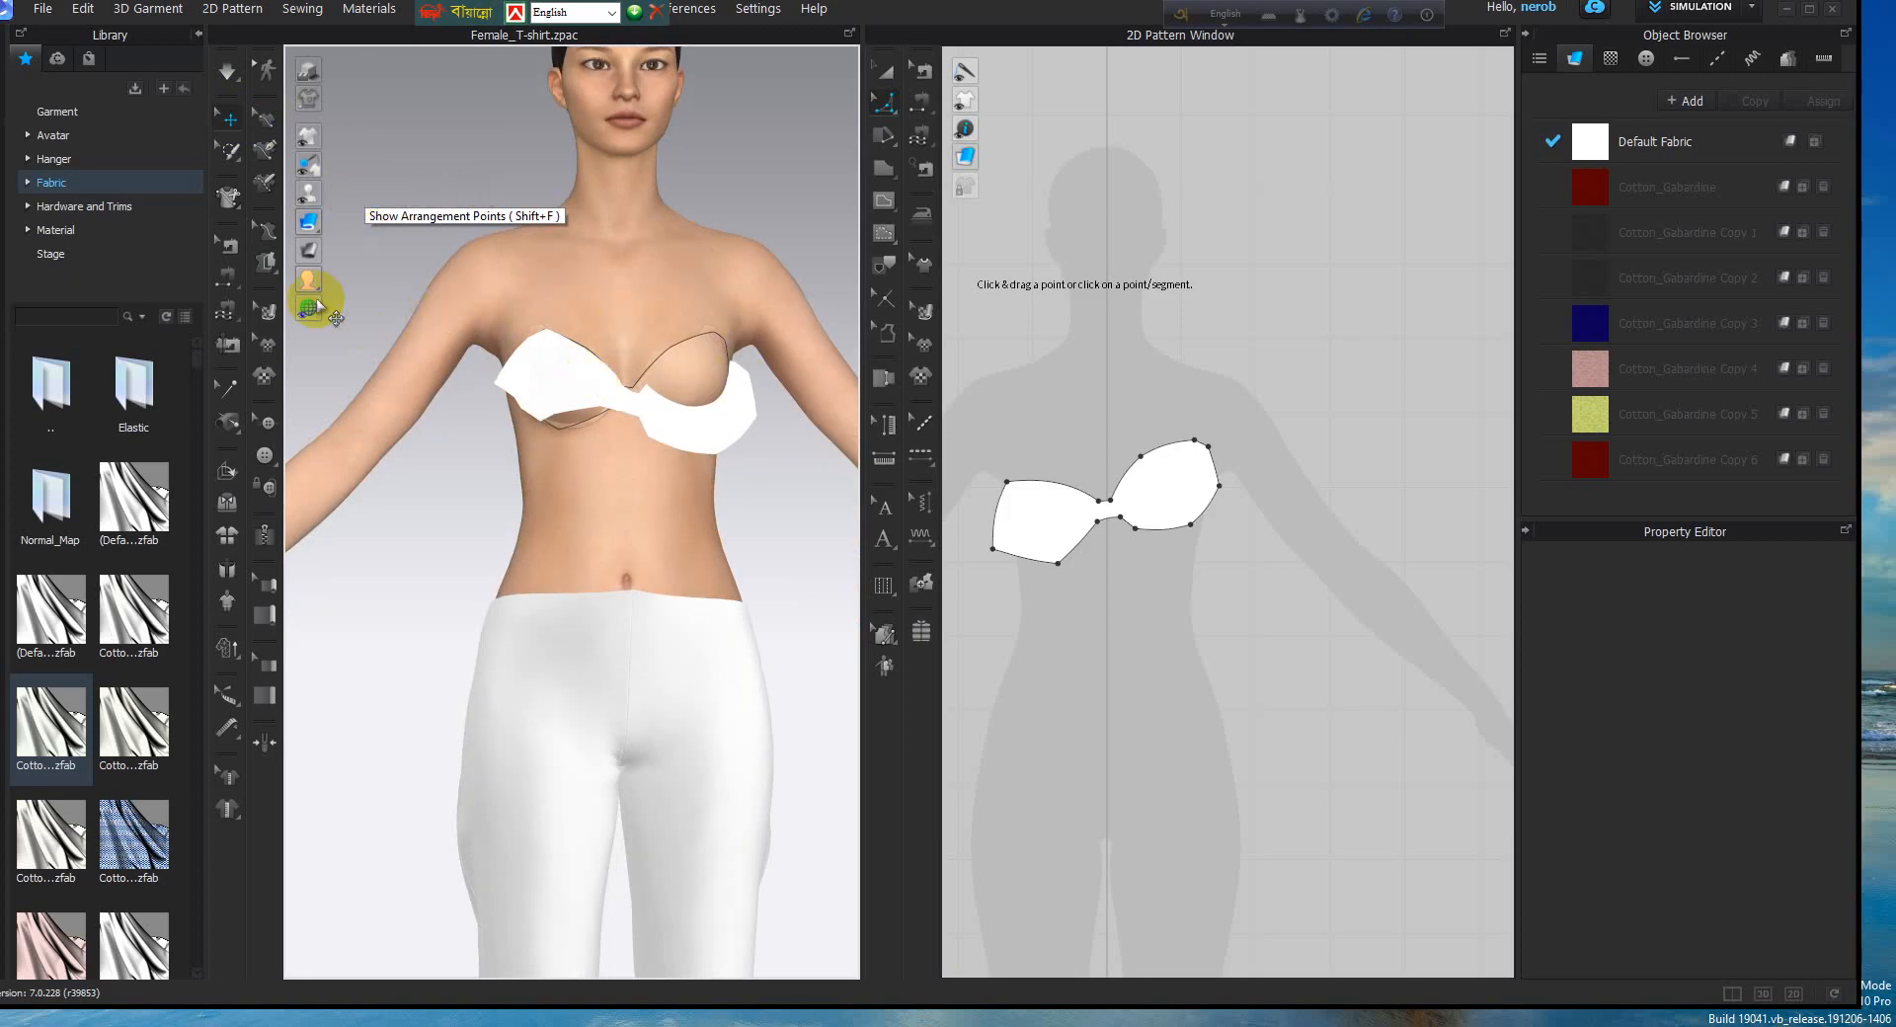
click(275, 271)
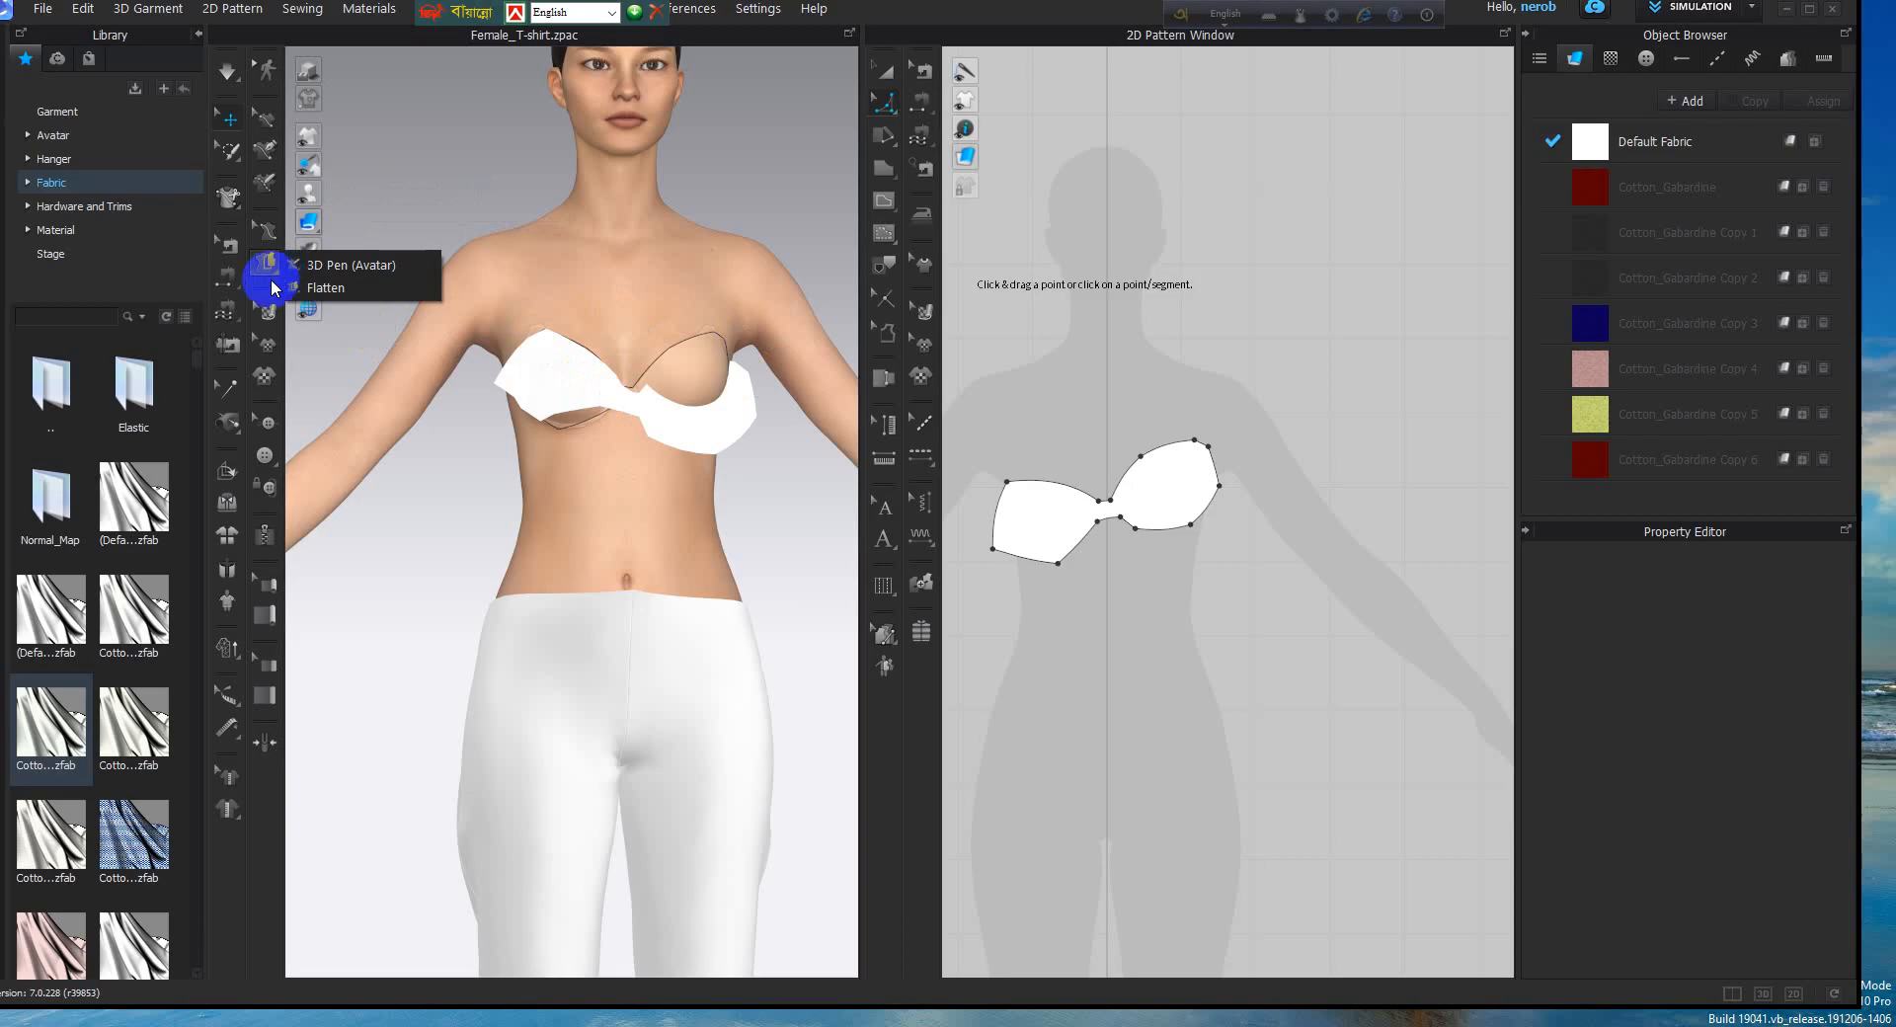
click(326, 288)
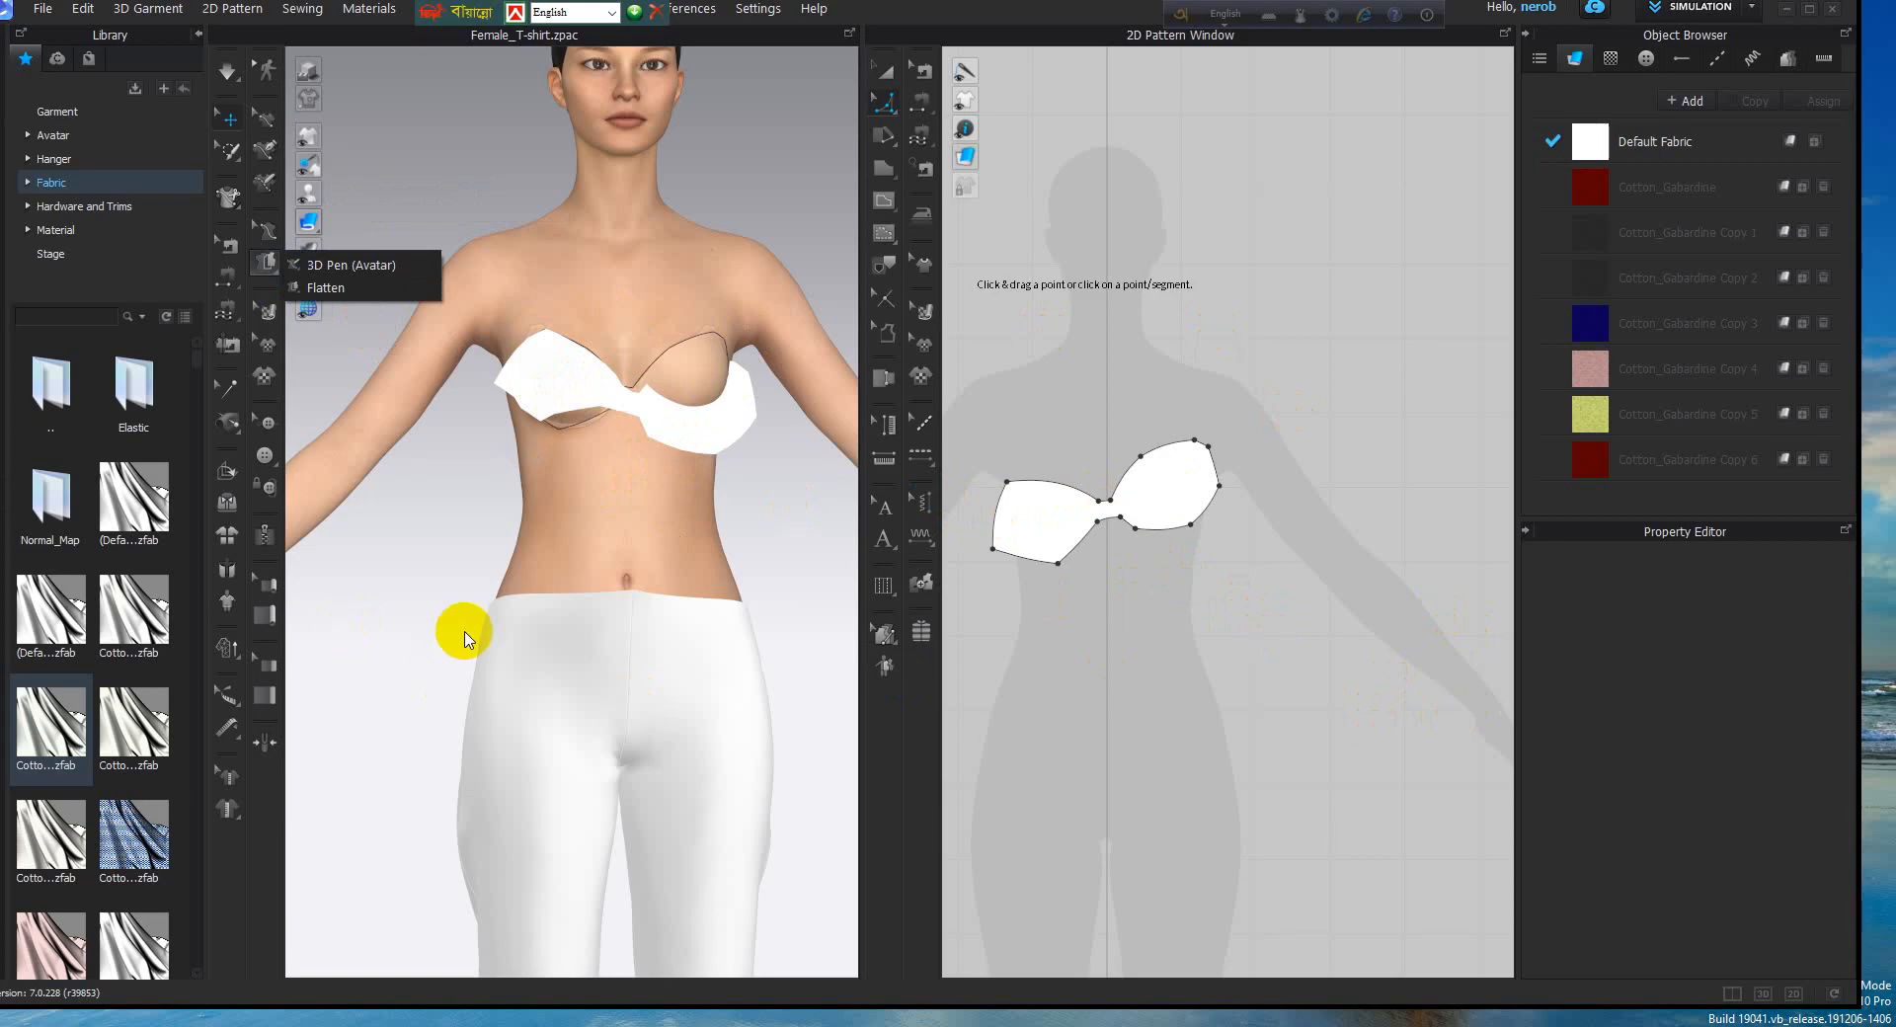
click(352, 471)
middle_drag(579, 679, 556, 405)
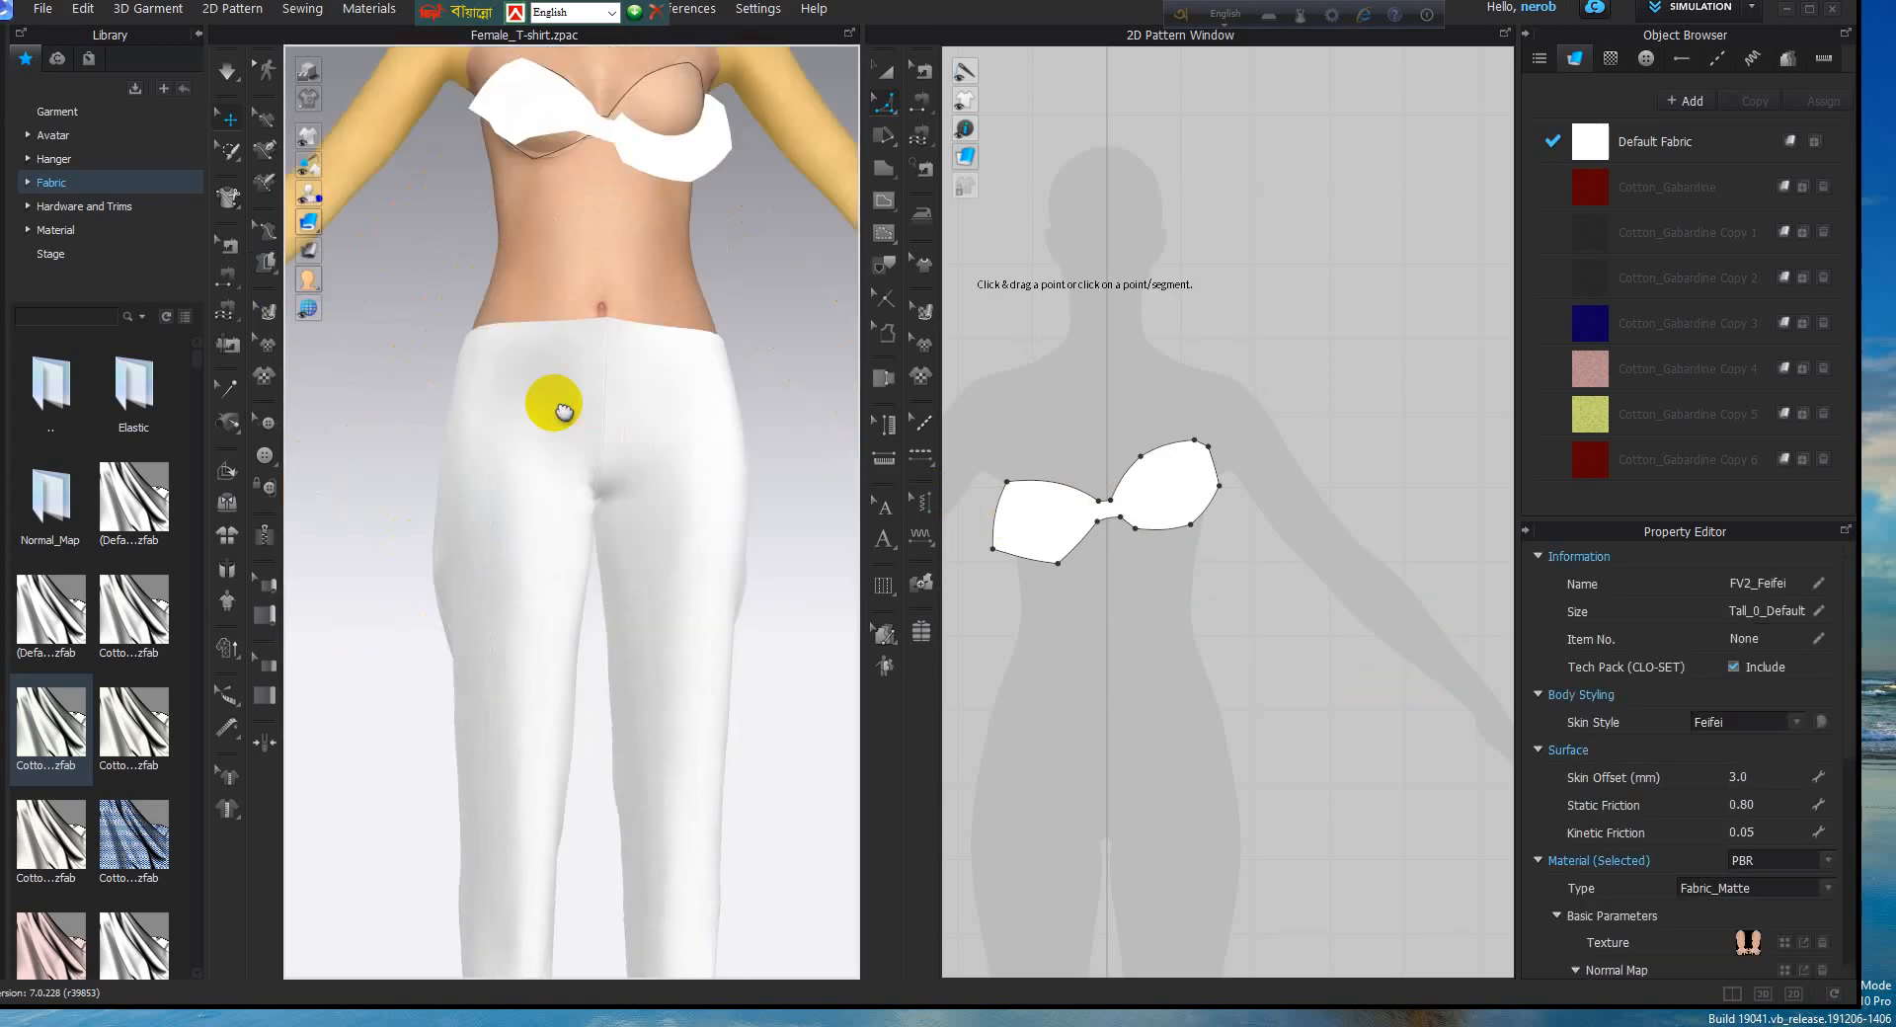
scroll(561, 419, down, 3)
right_drag(496, 532, 773, 542)
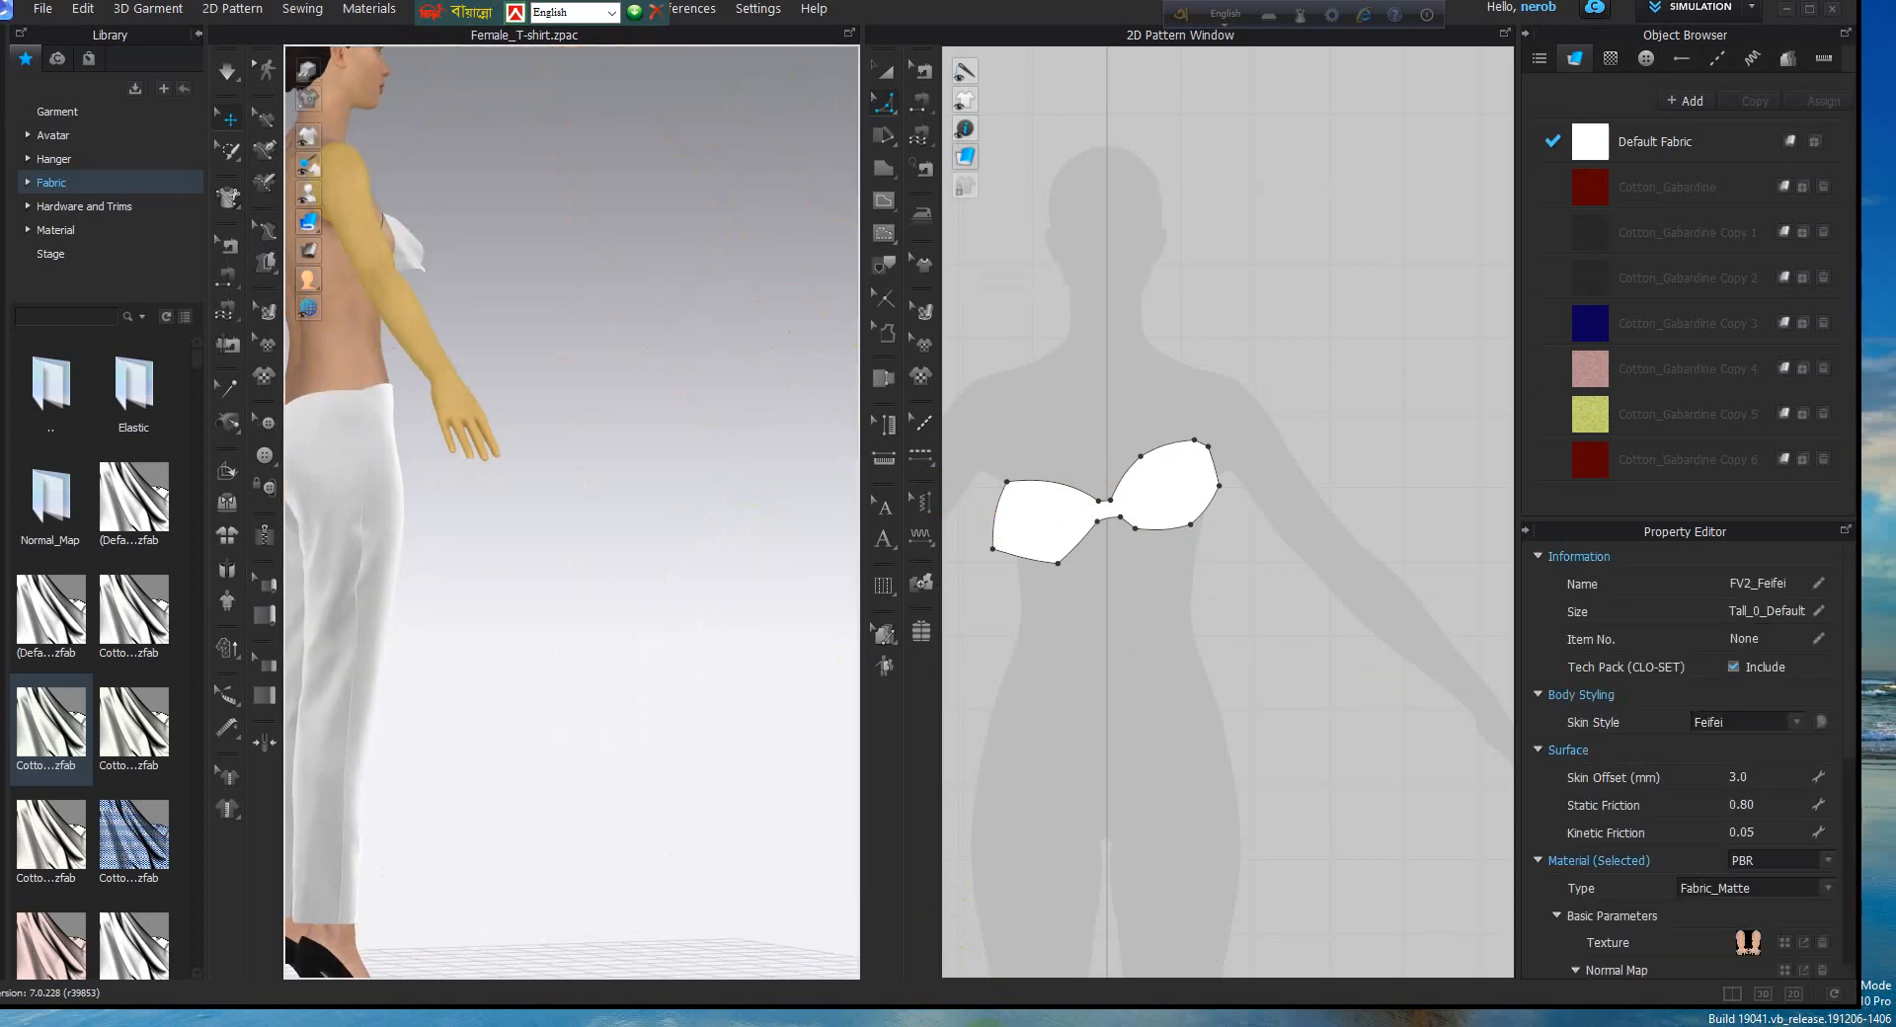